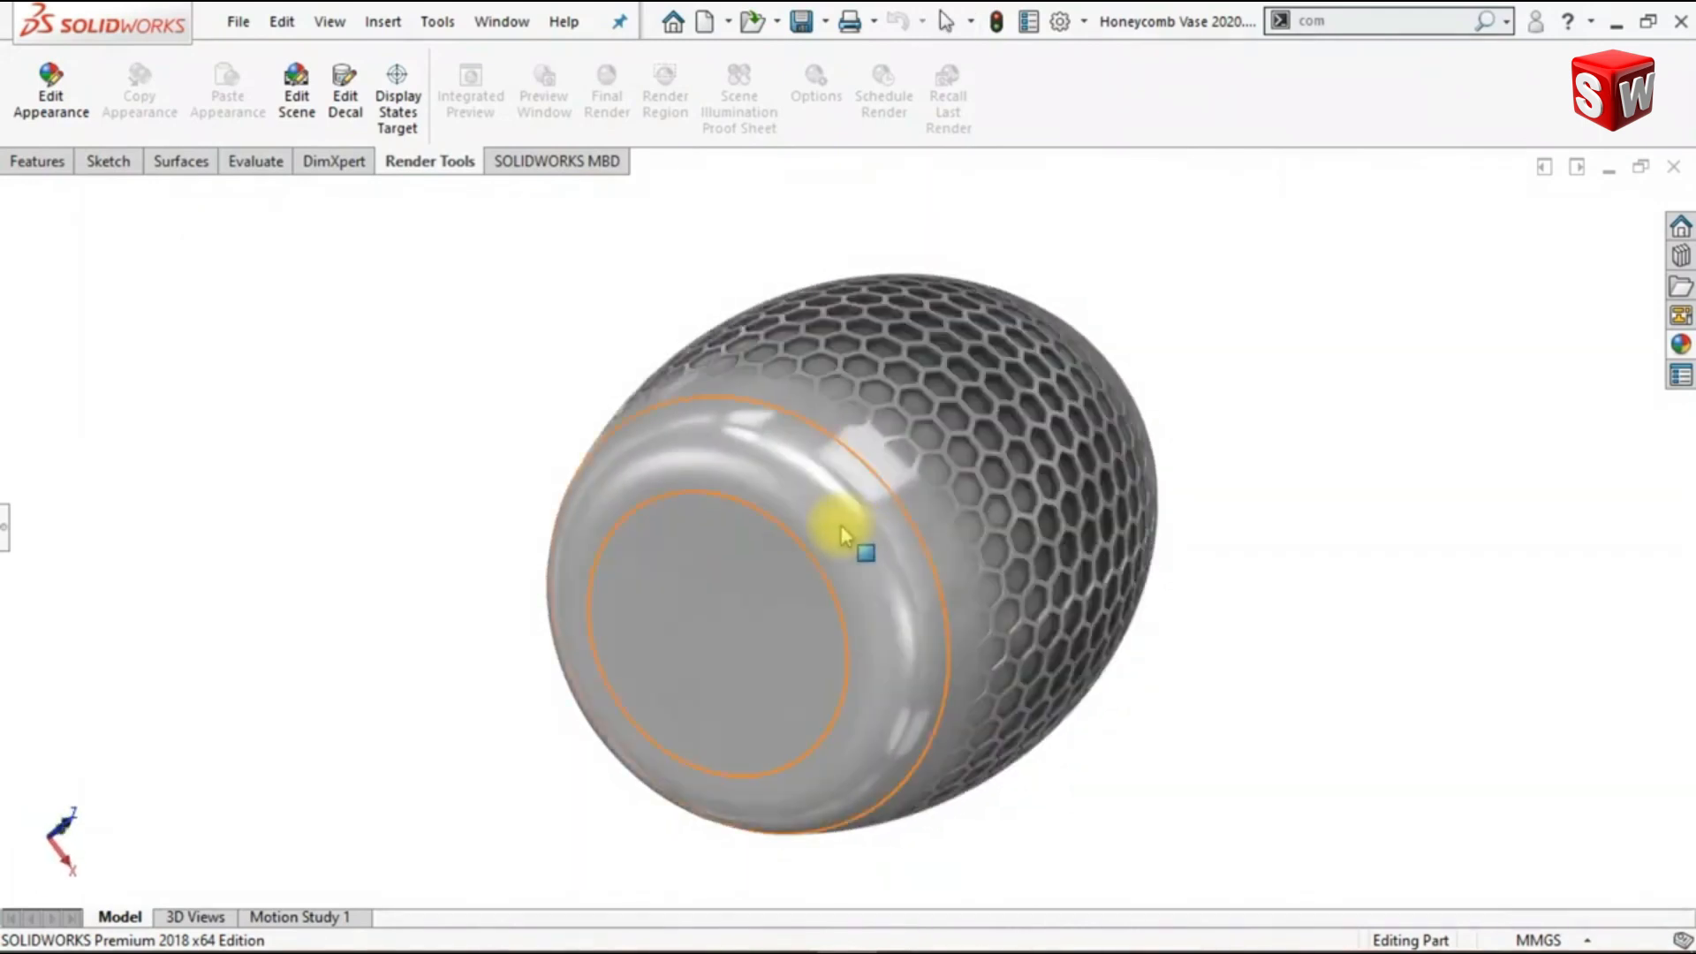
middle_click_drag(1166, 606, 1408, 618)
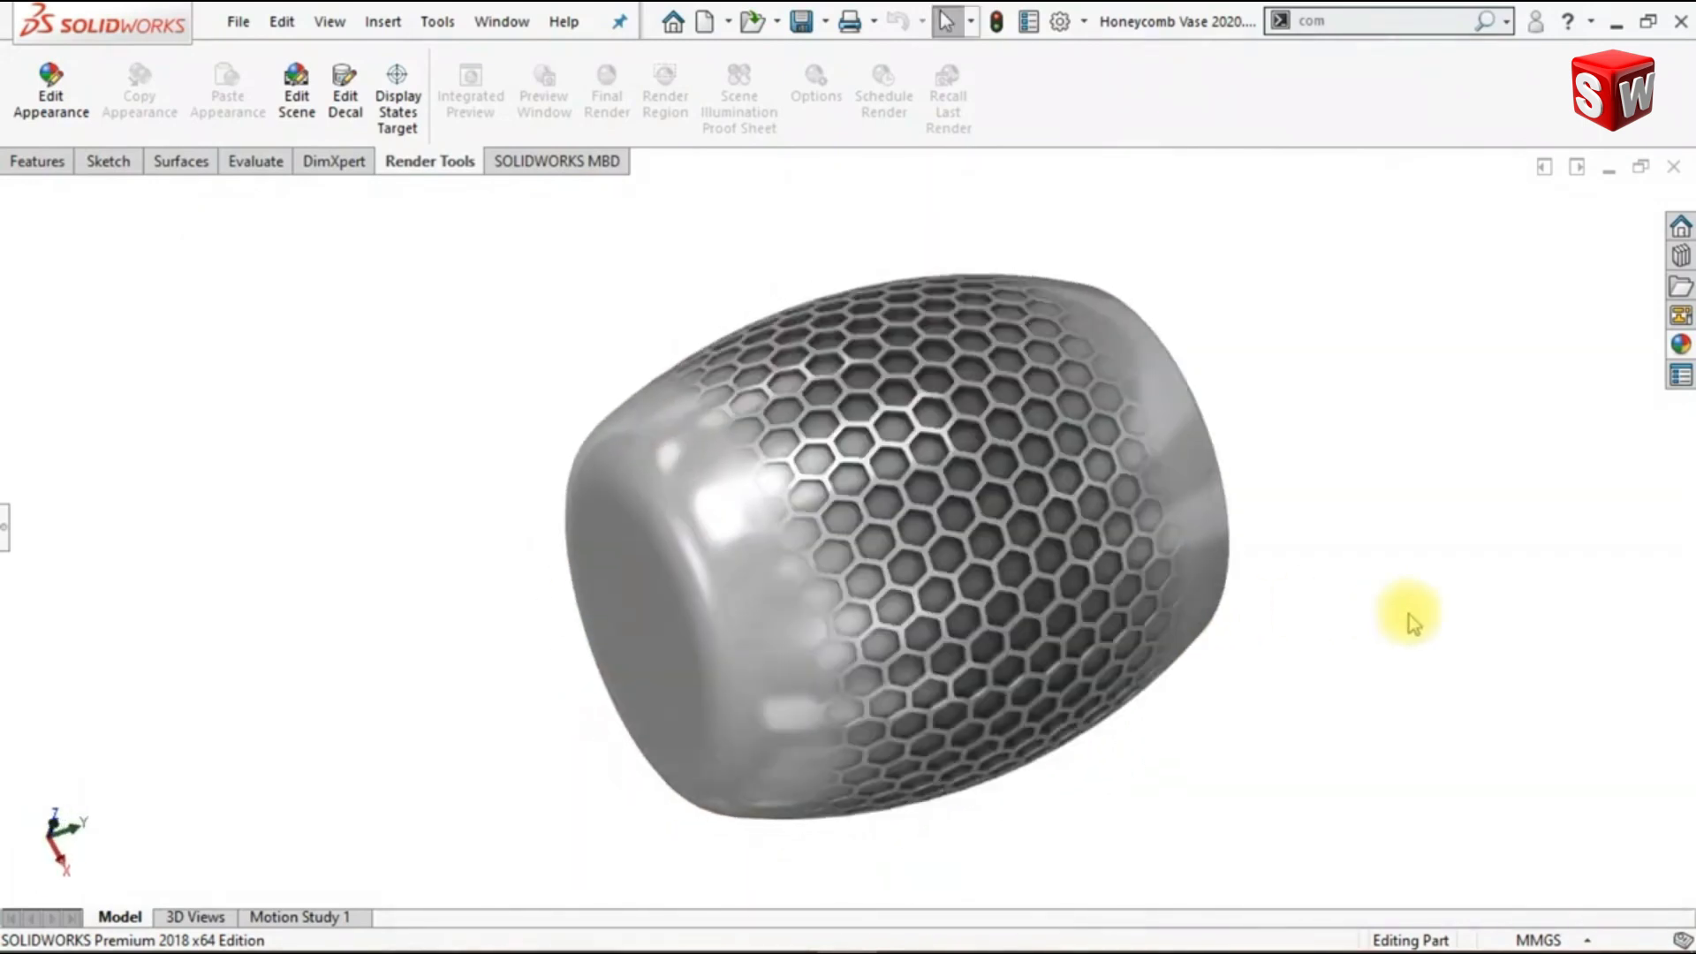
- Sketch a construction corner rectangle on the Right Plane, about 51 mm wide and 59 mm high, with its upper-right corner at the origin
key("ctrl+7")
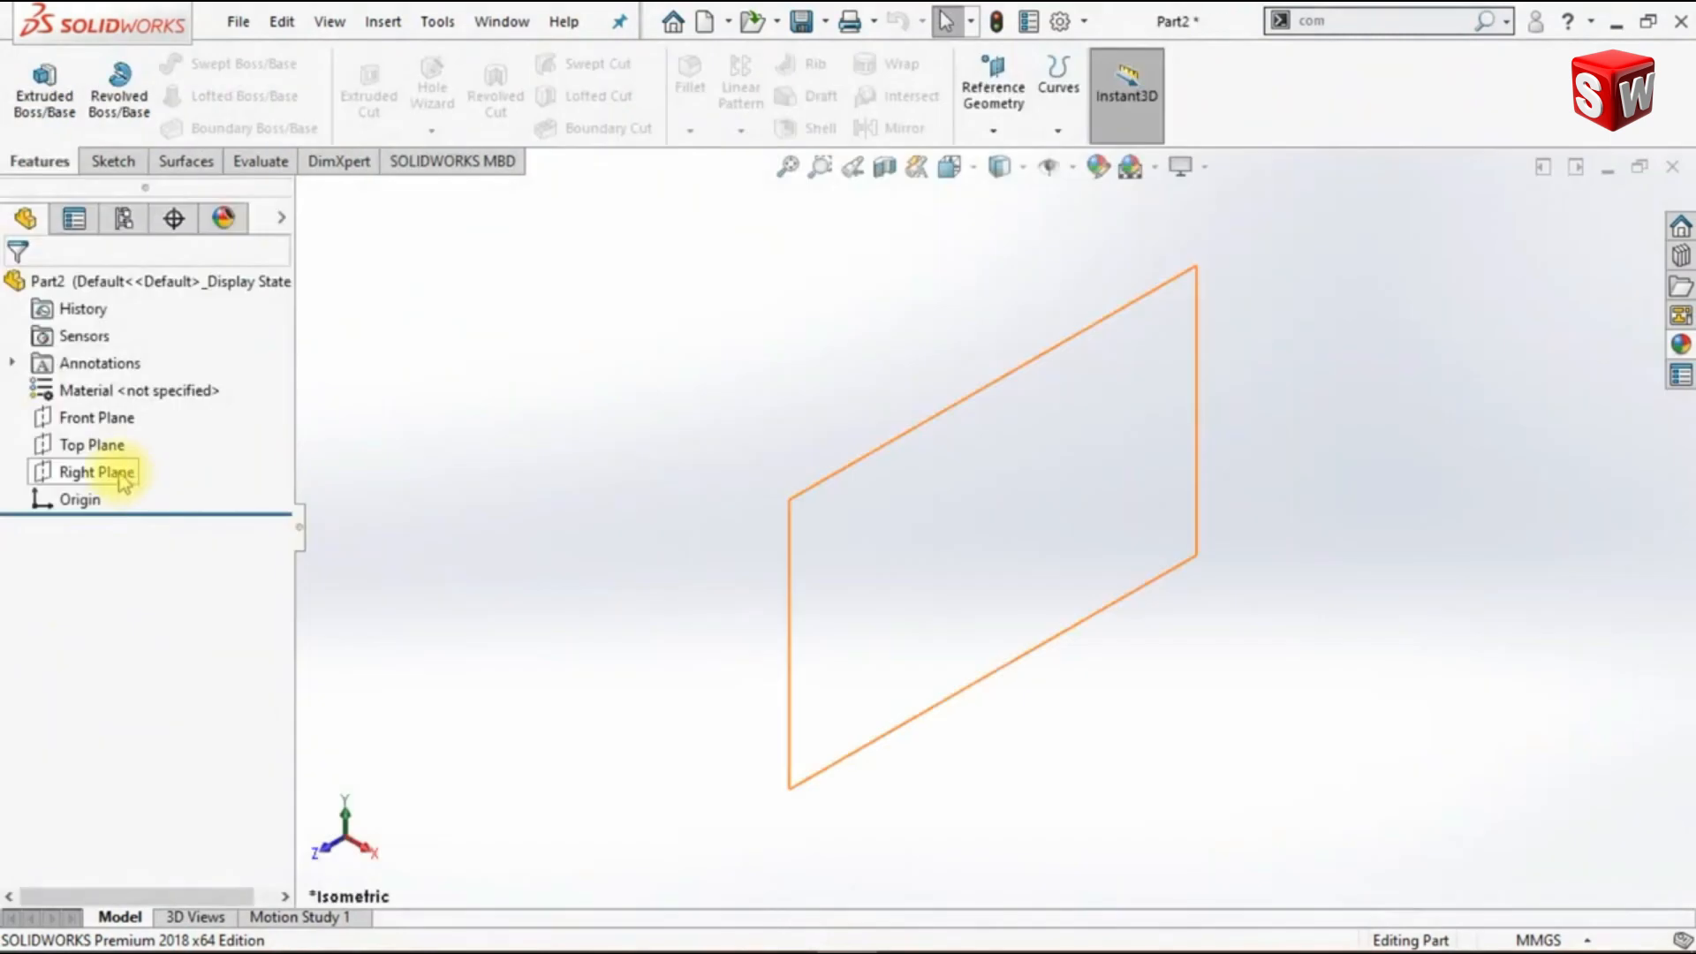
left_click(122, 477)
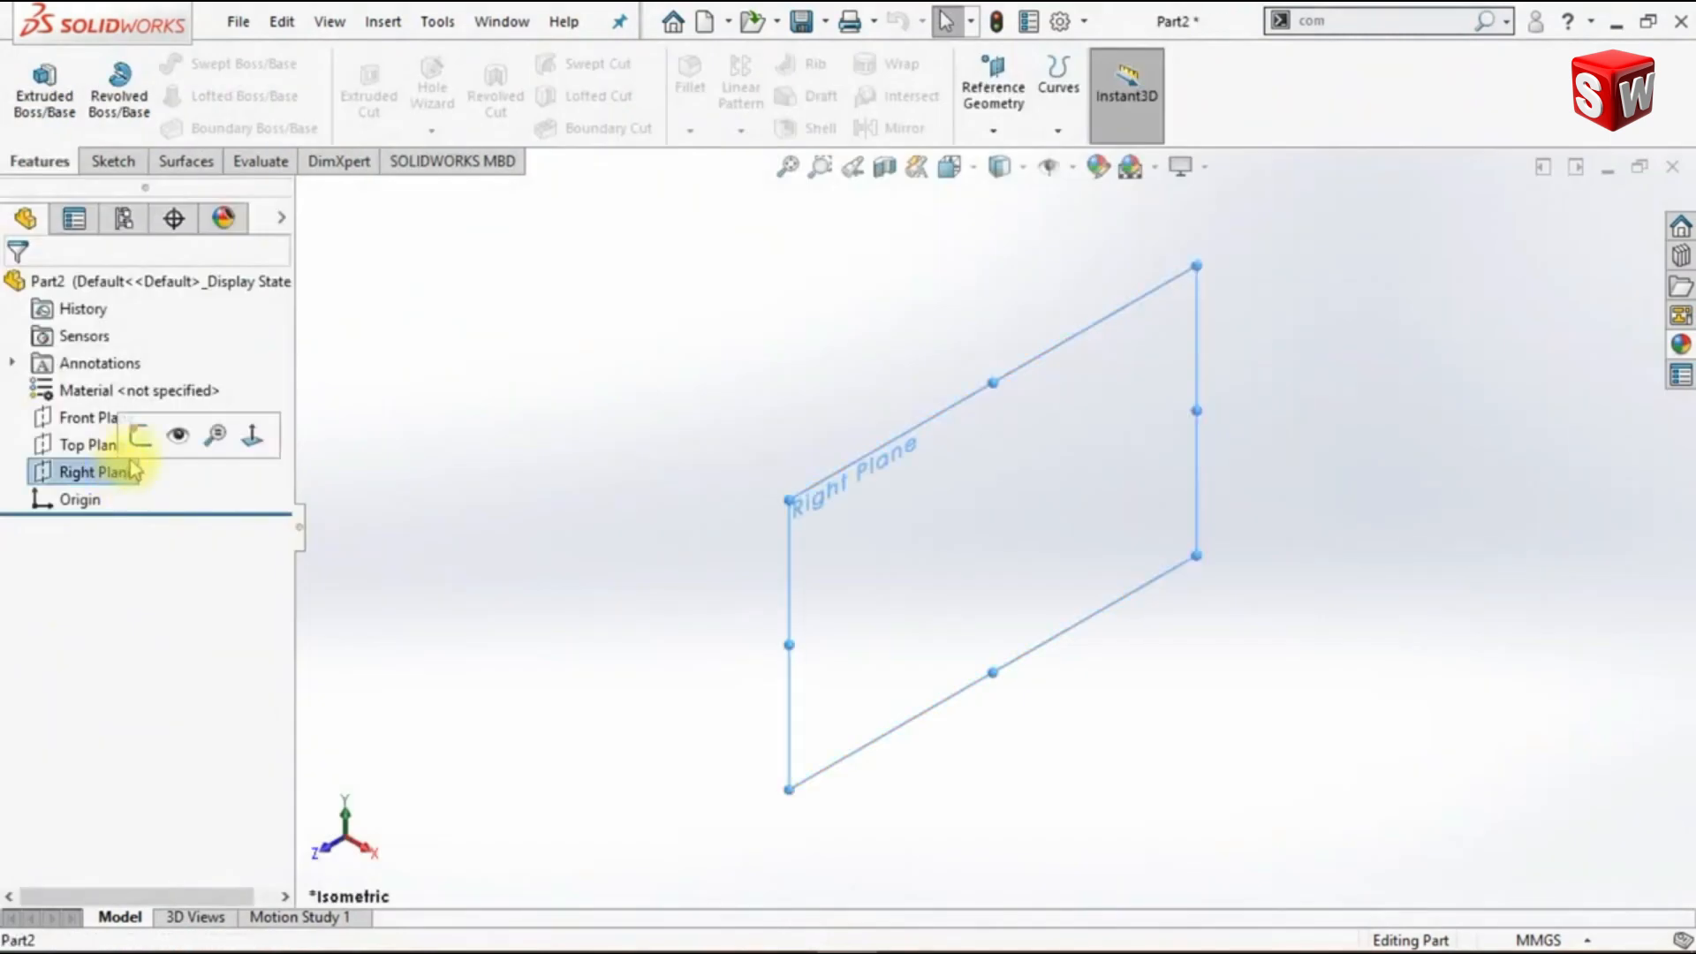
left_click(139, 436)
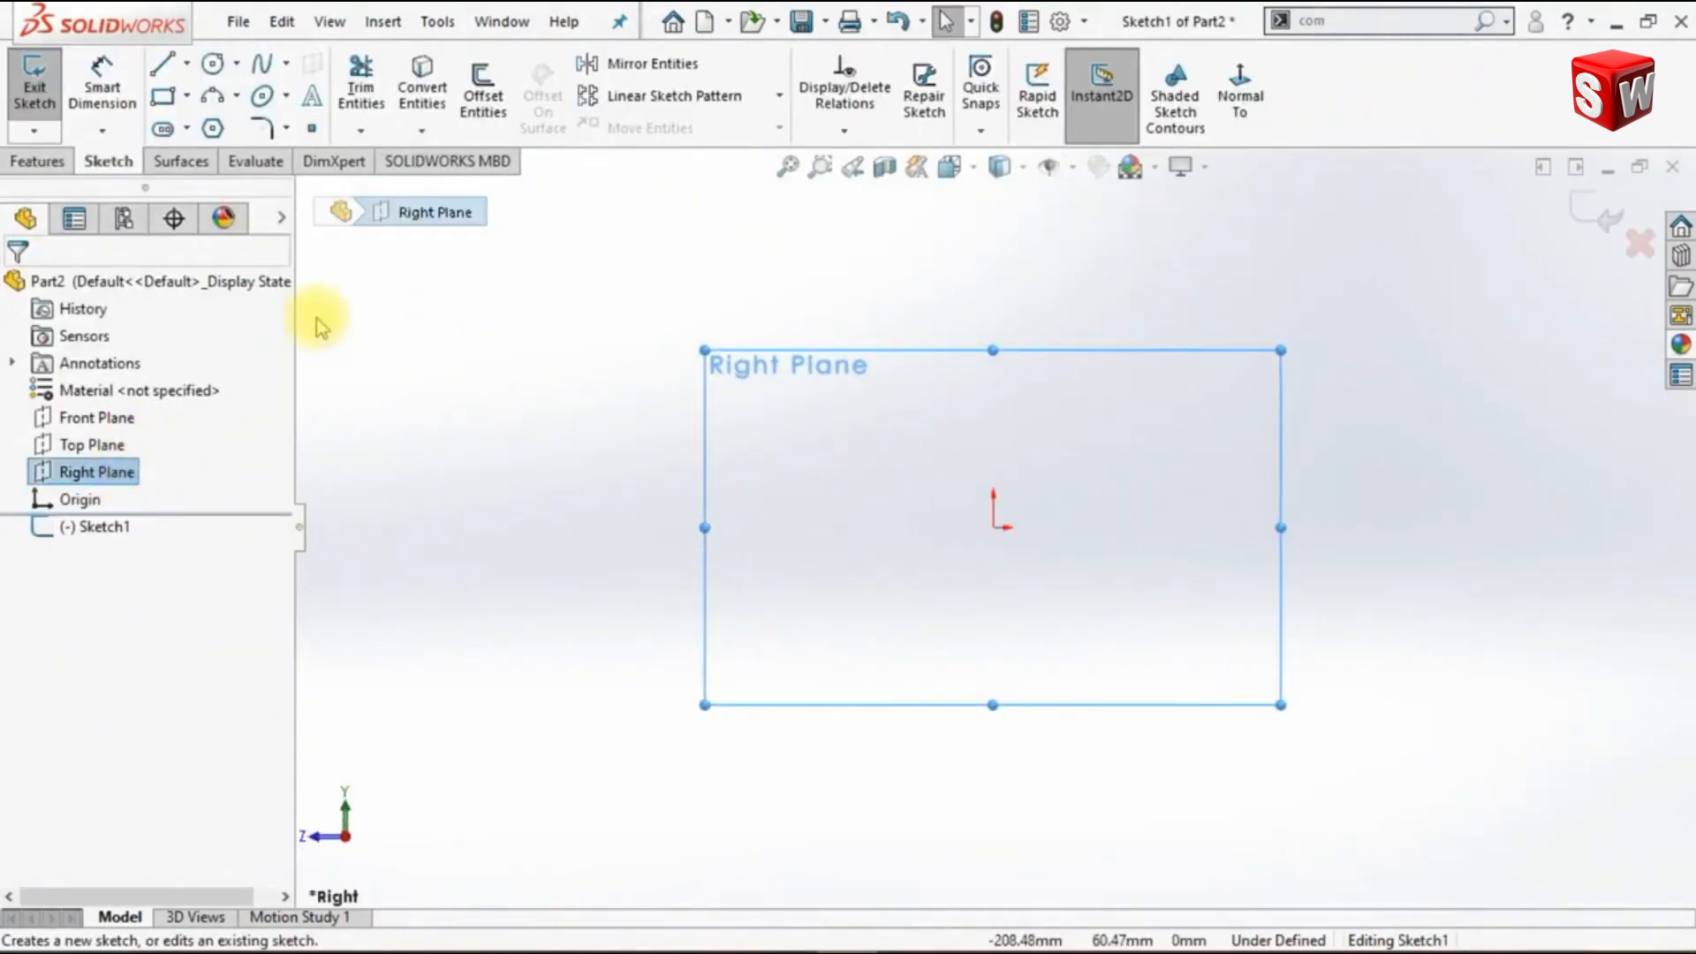
left_click(166, 98)
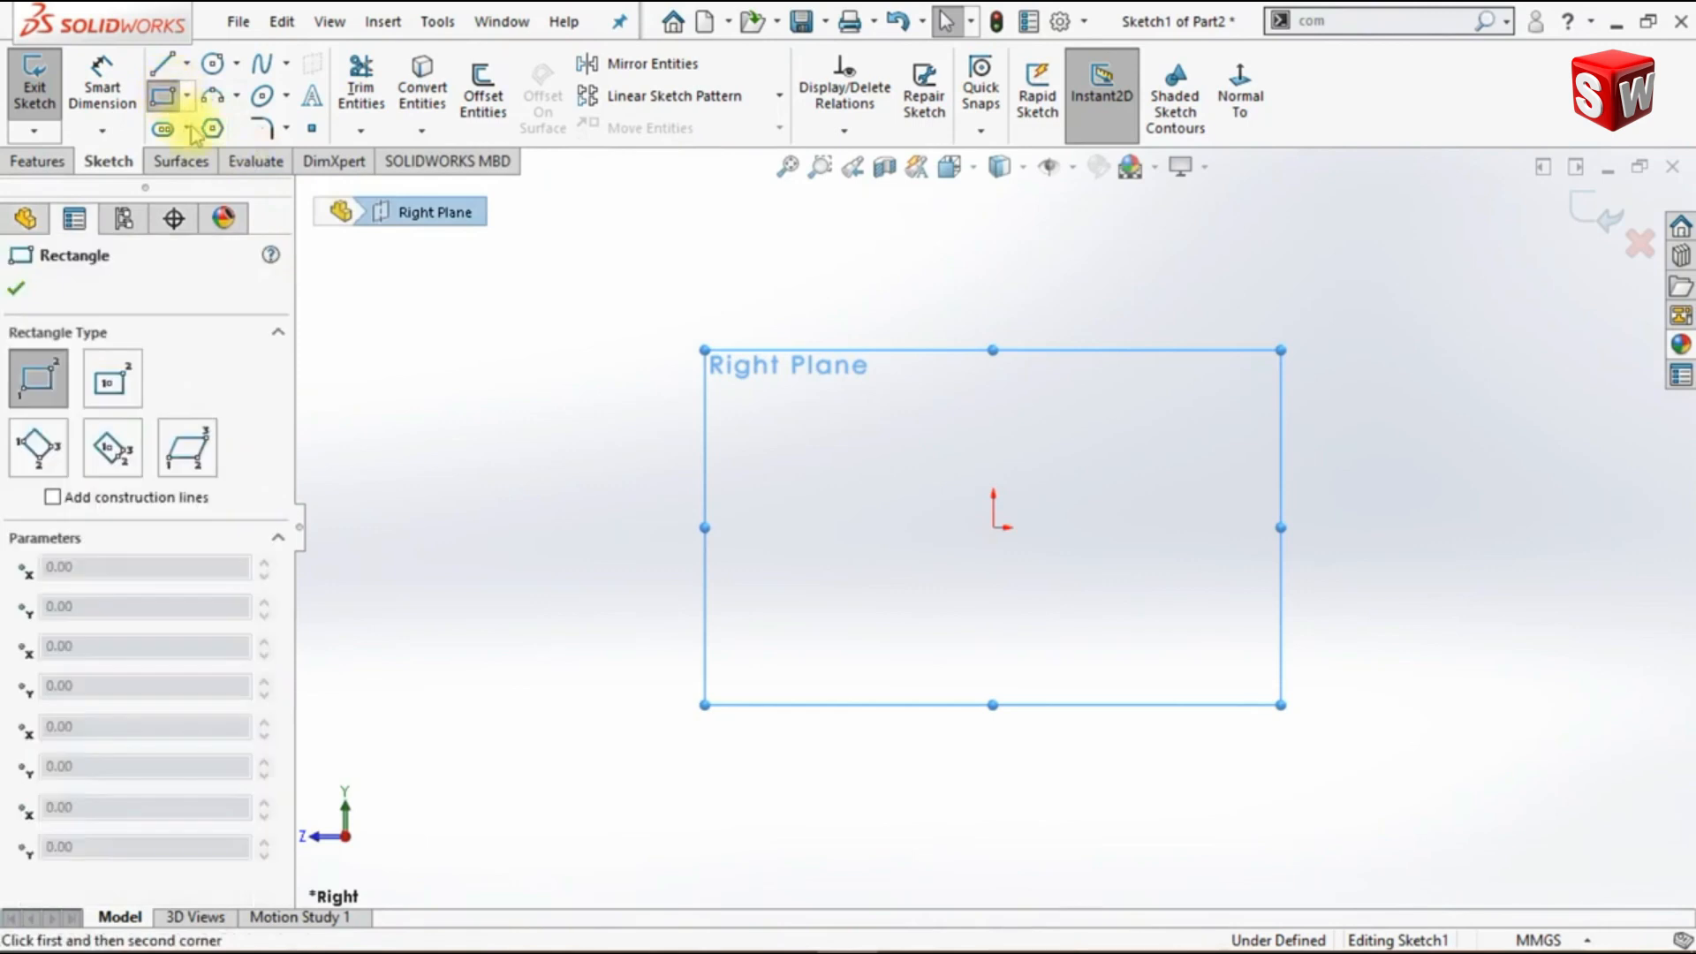
left_click(992, 529)
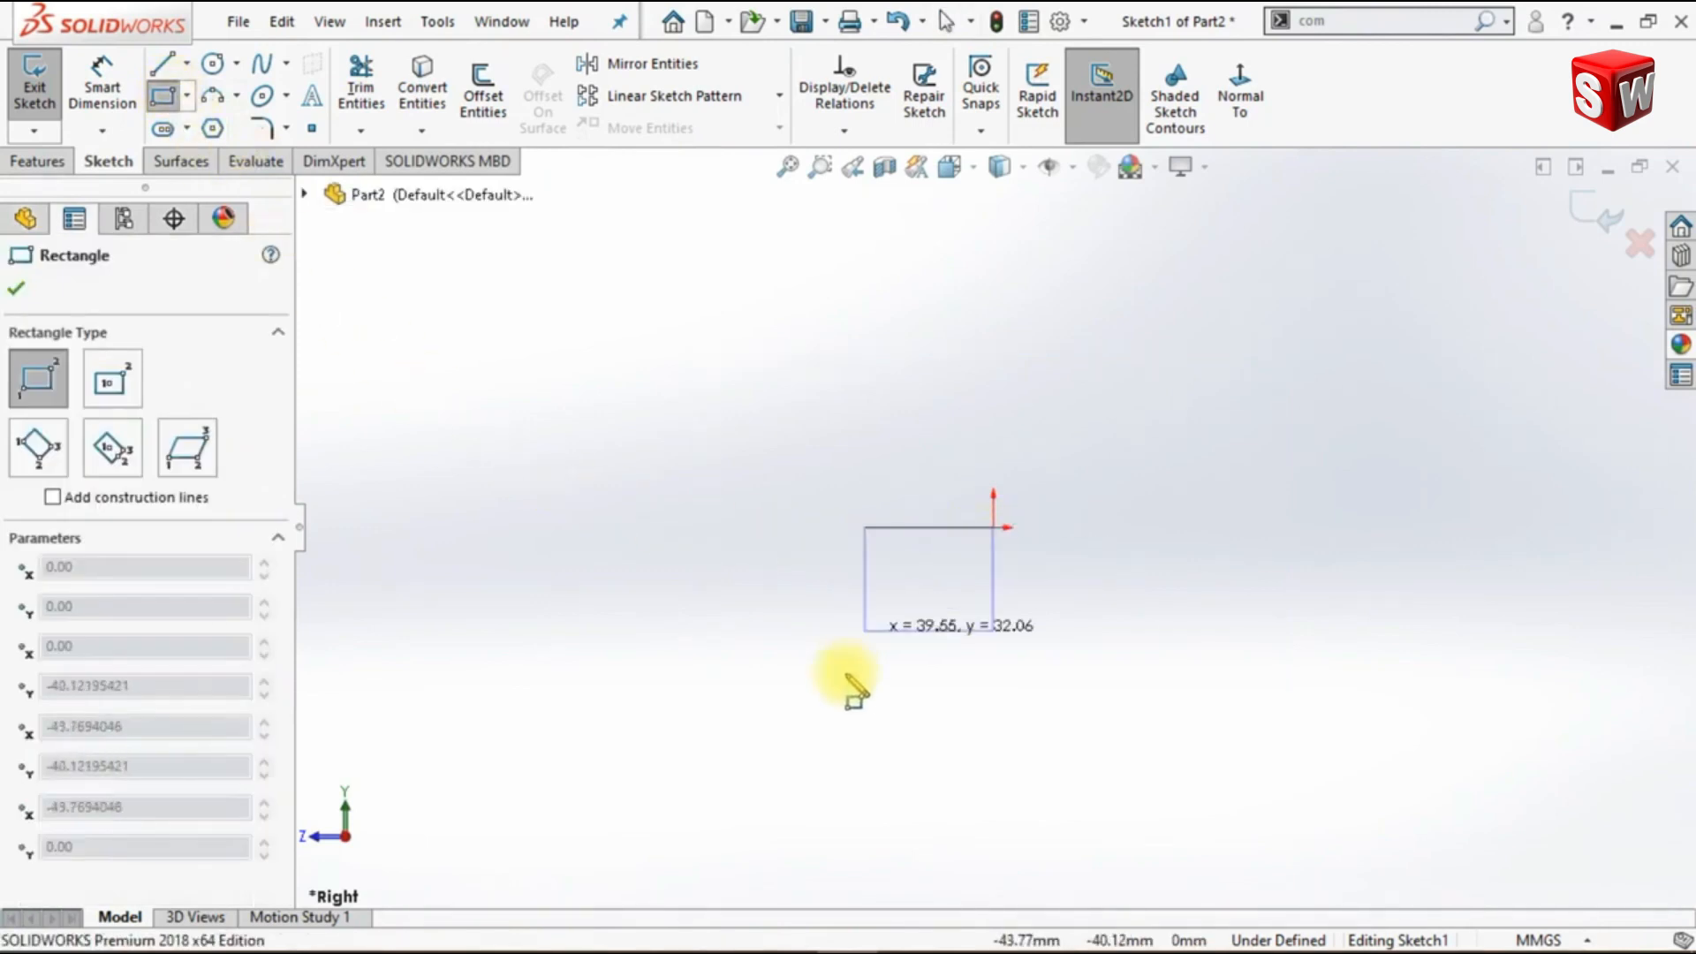
left_click(827, 716)
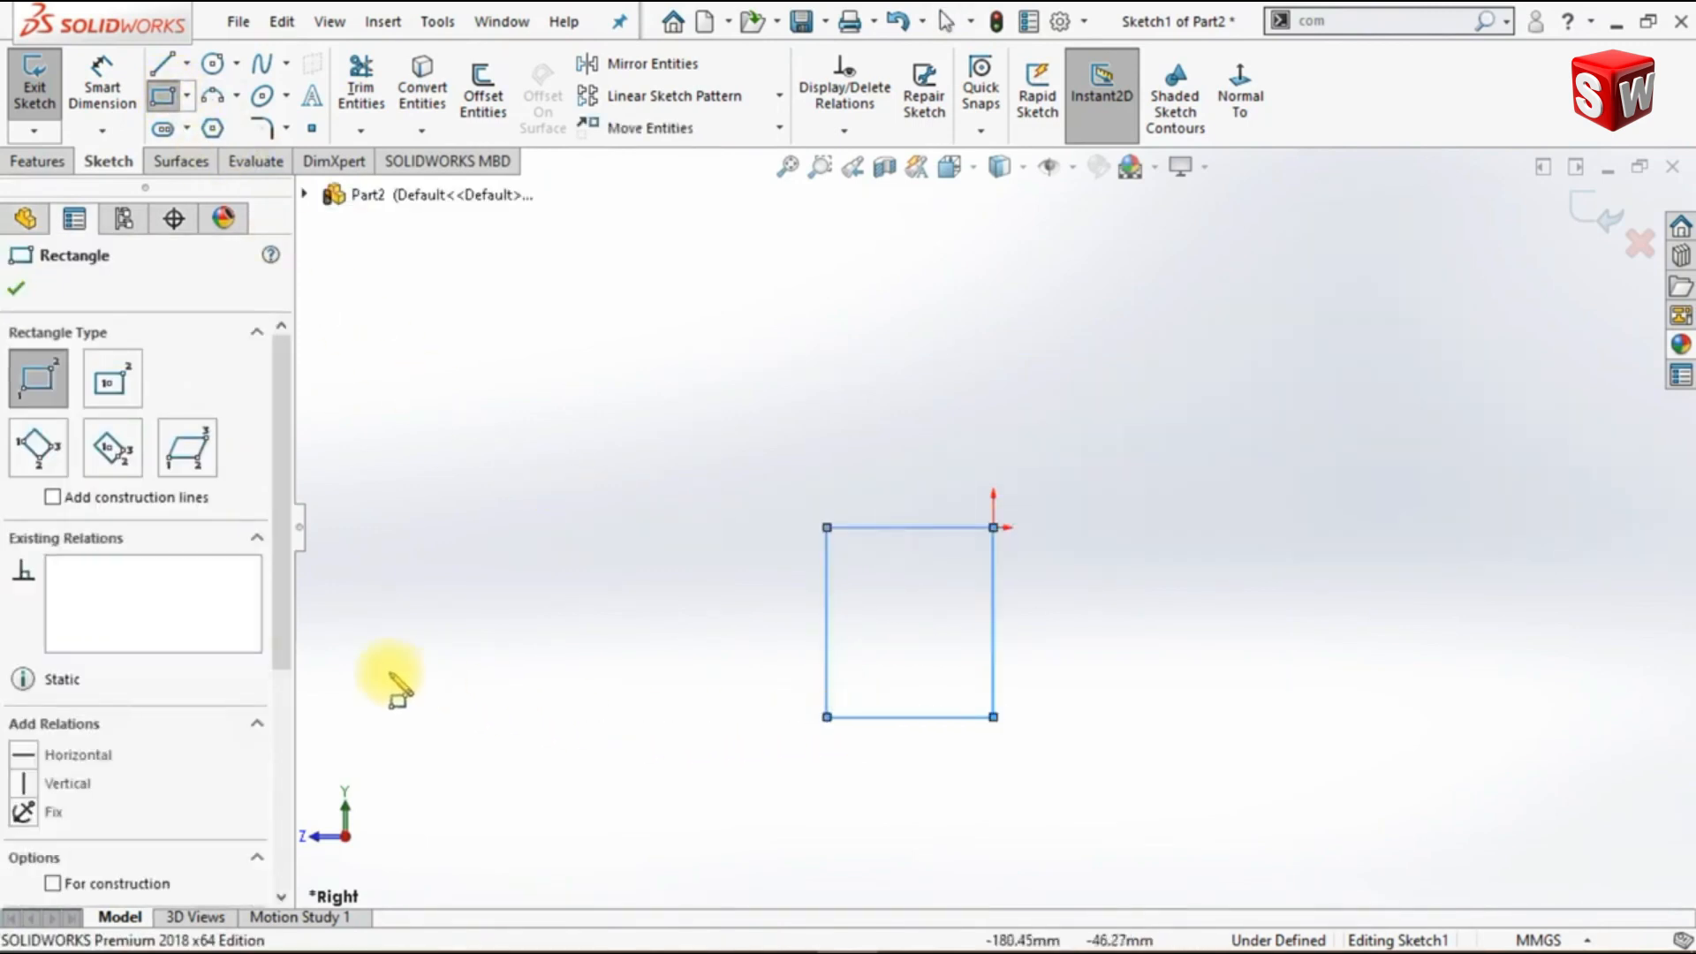
left_click_drag(289, 640, 280, 863)
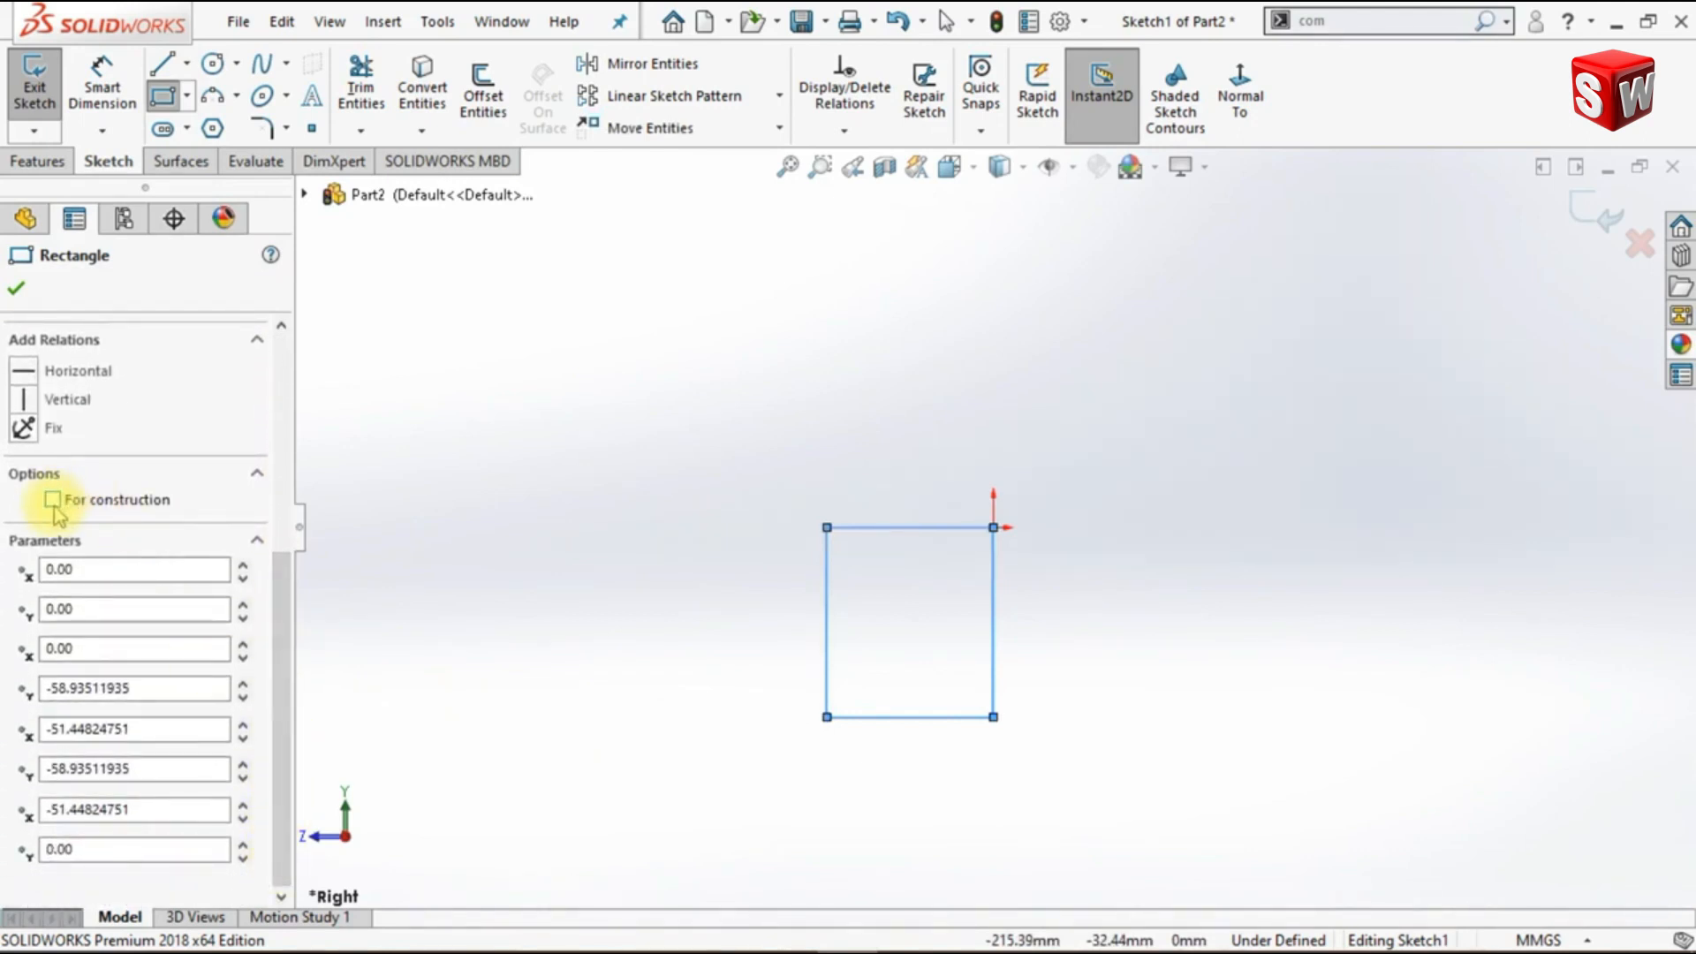
left_click(16, 288)
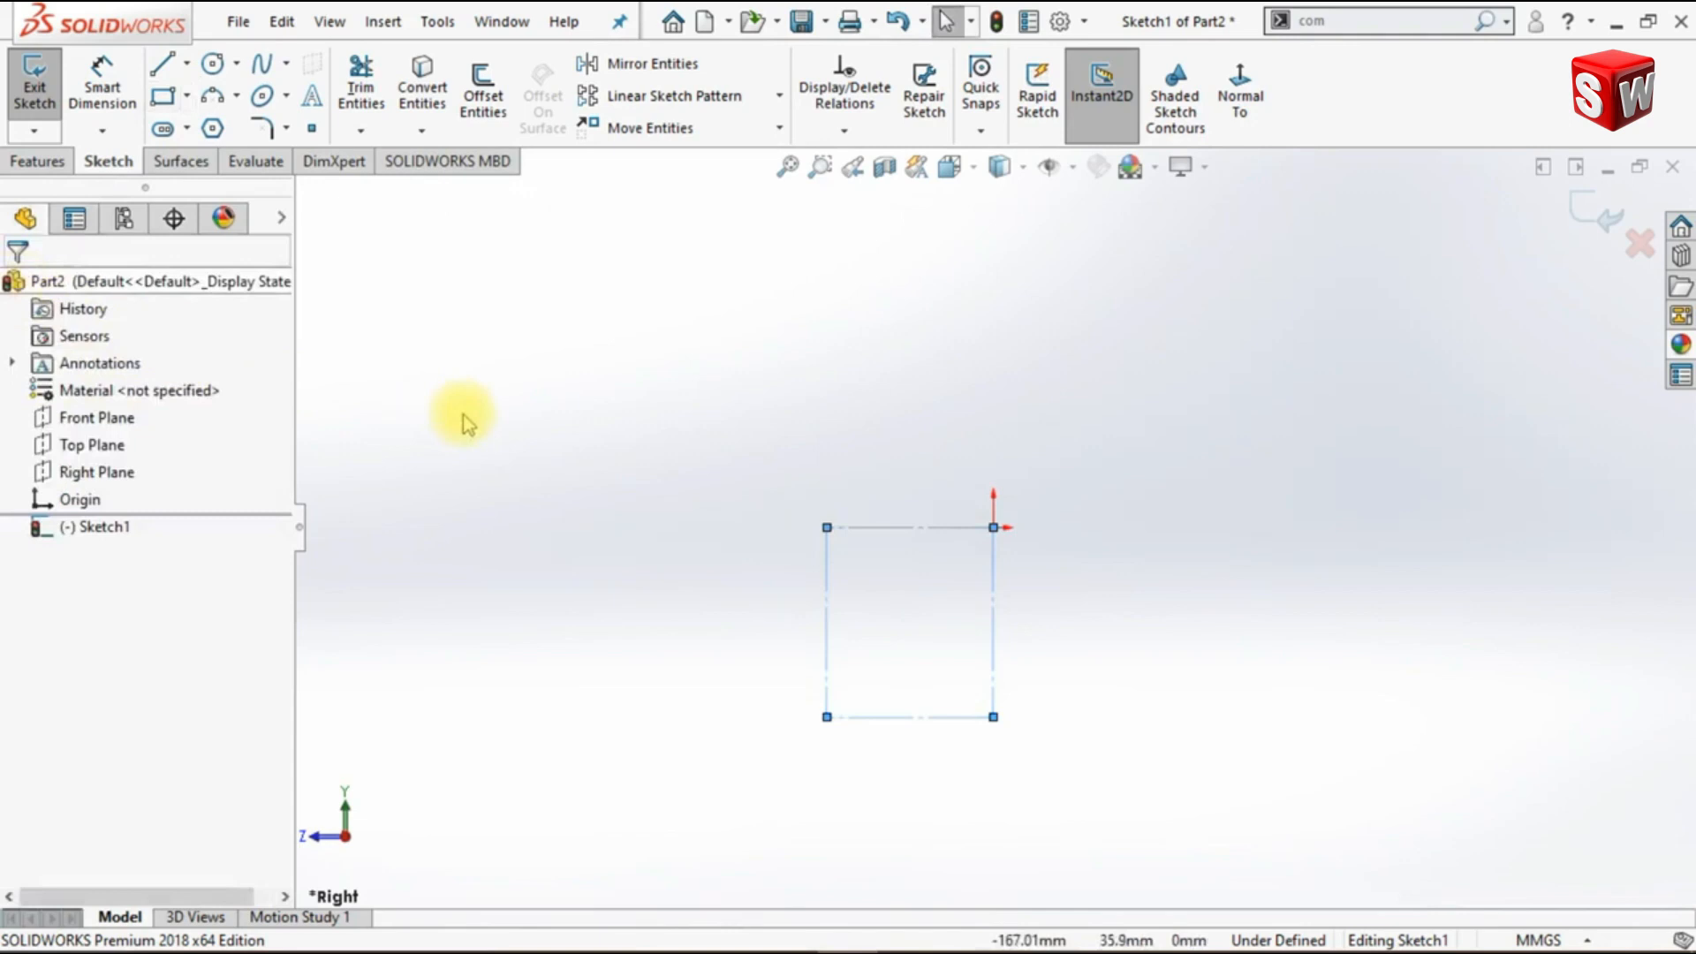
- Dimension the construction rectangle 50 mm wide and 20 mm high
left_click(101, 109)
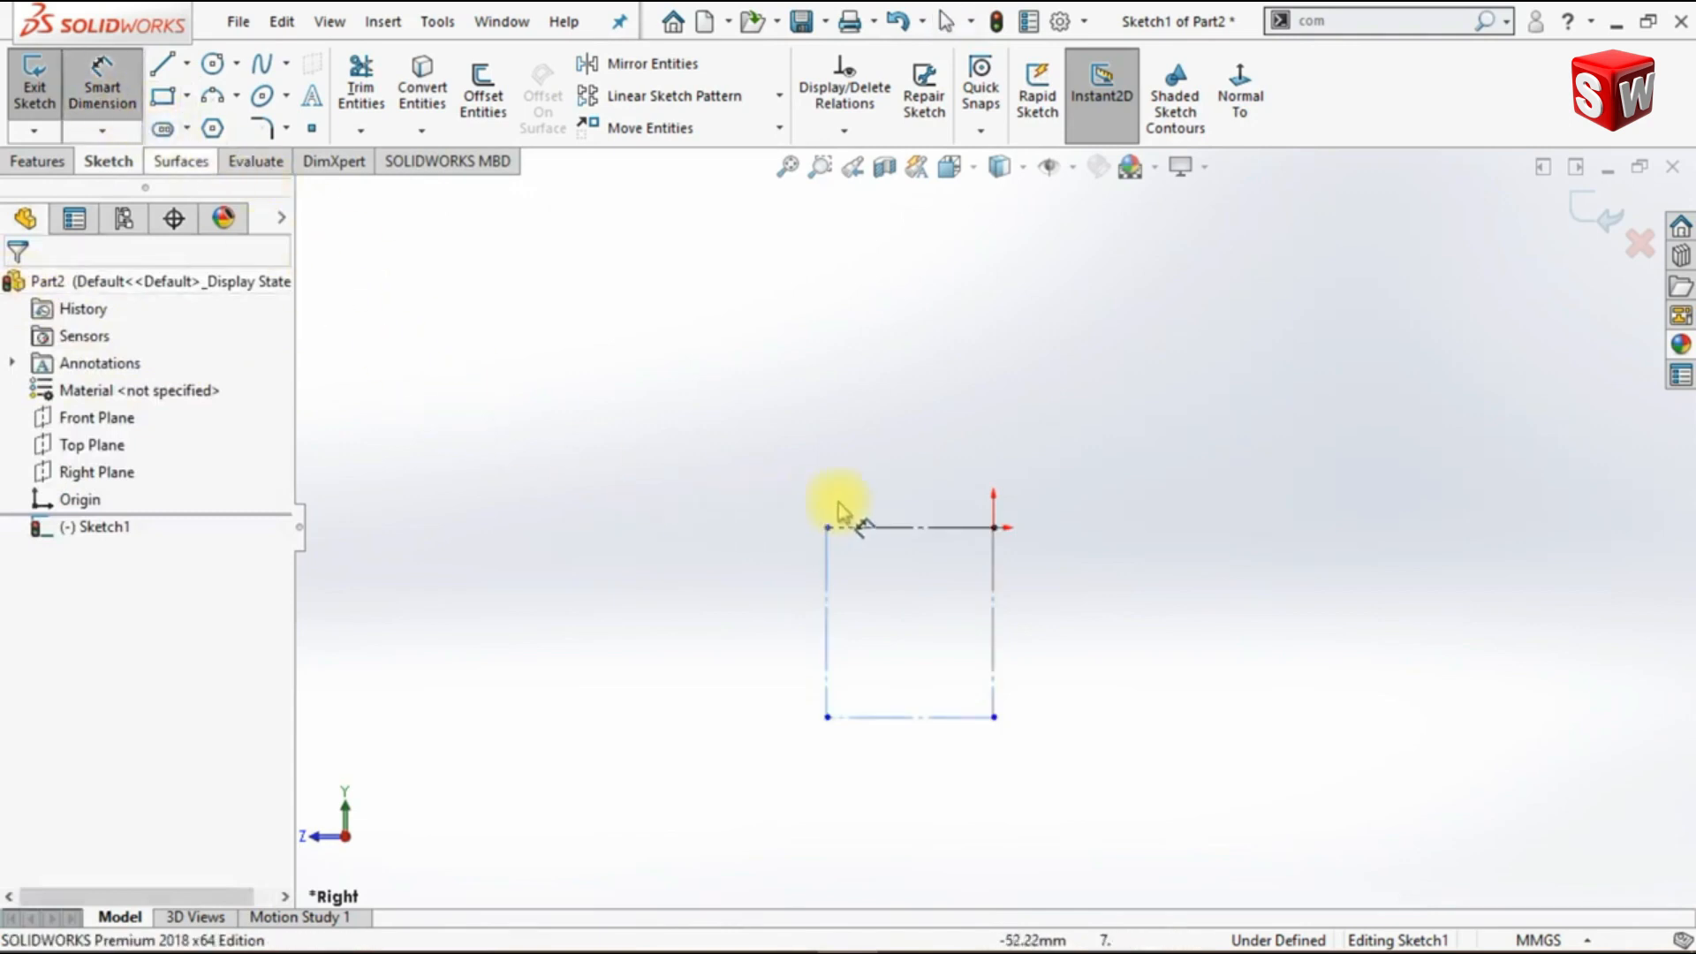
left_click(889, 528)
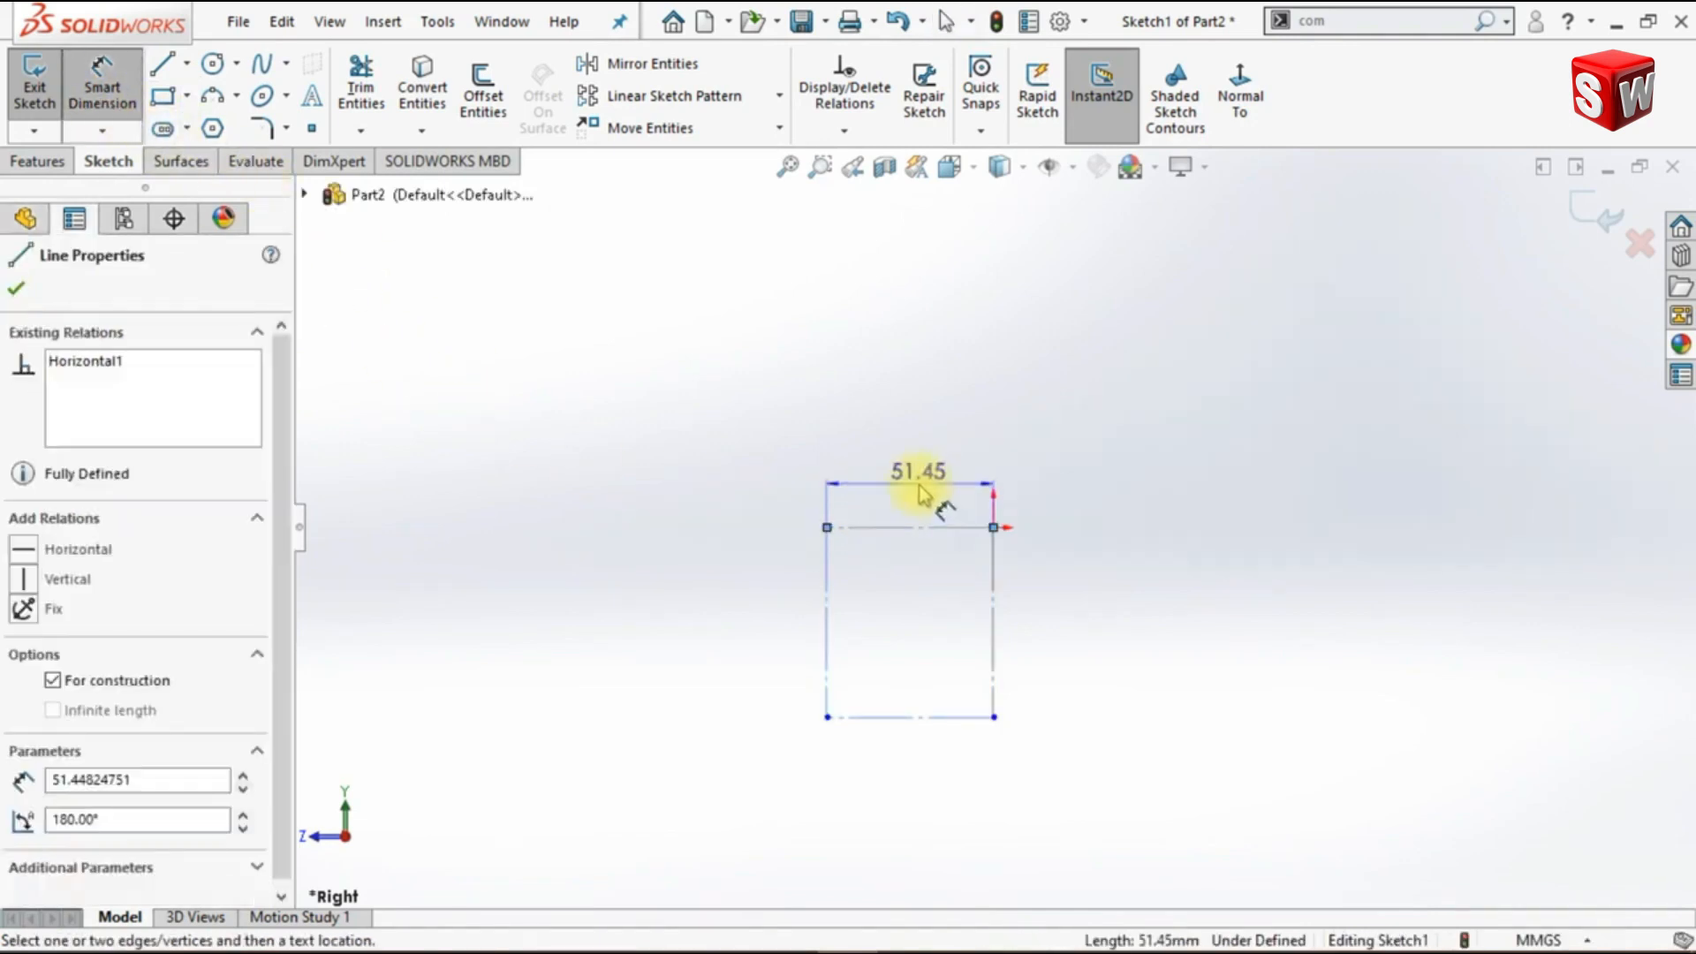
left_click(919, 494)
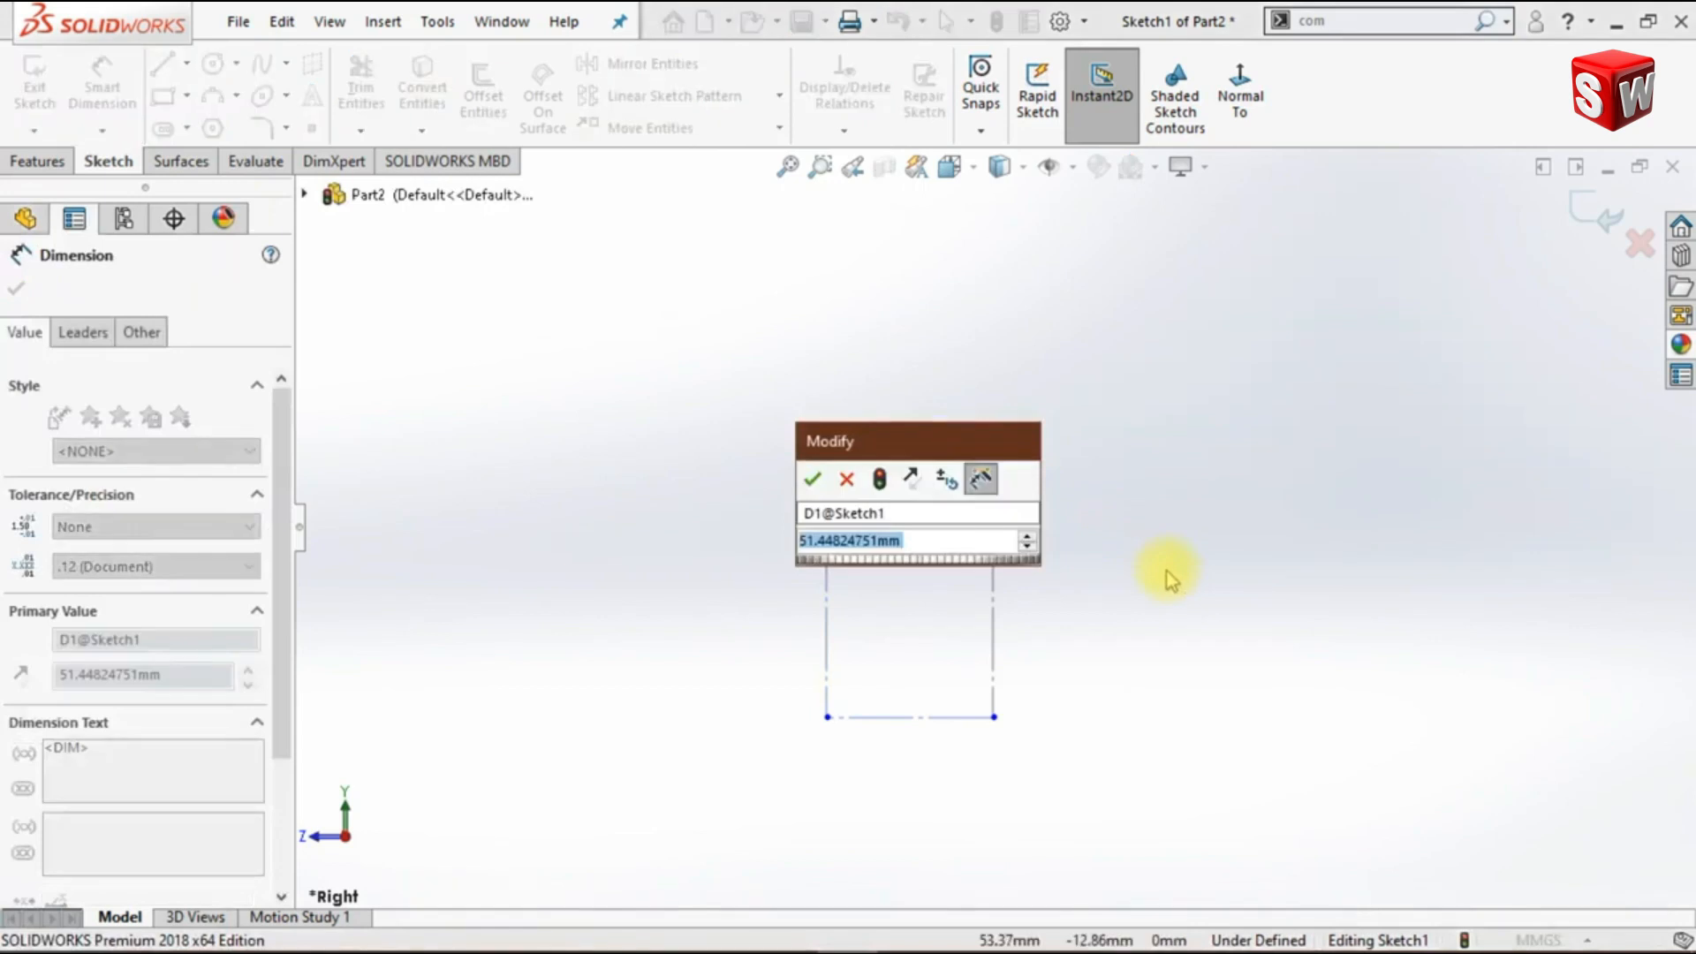
type("50")
key("Return")
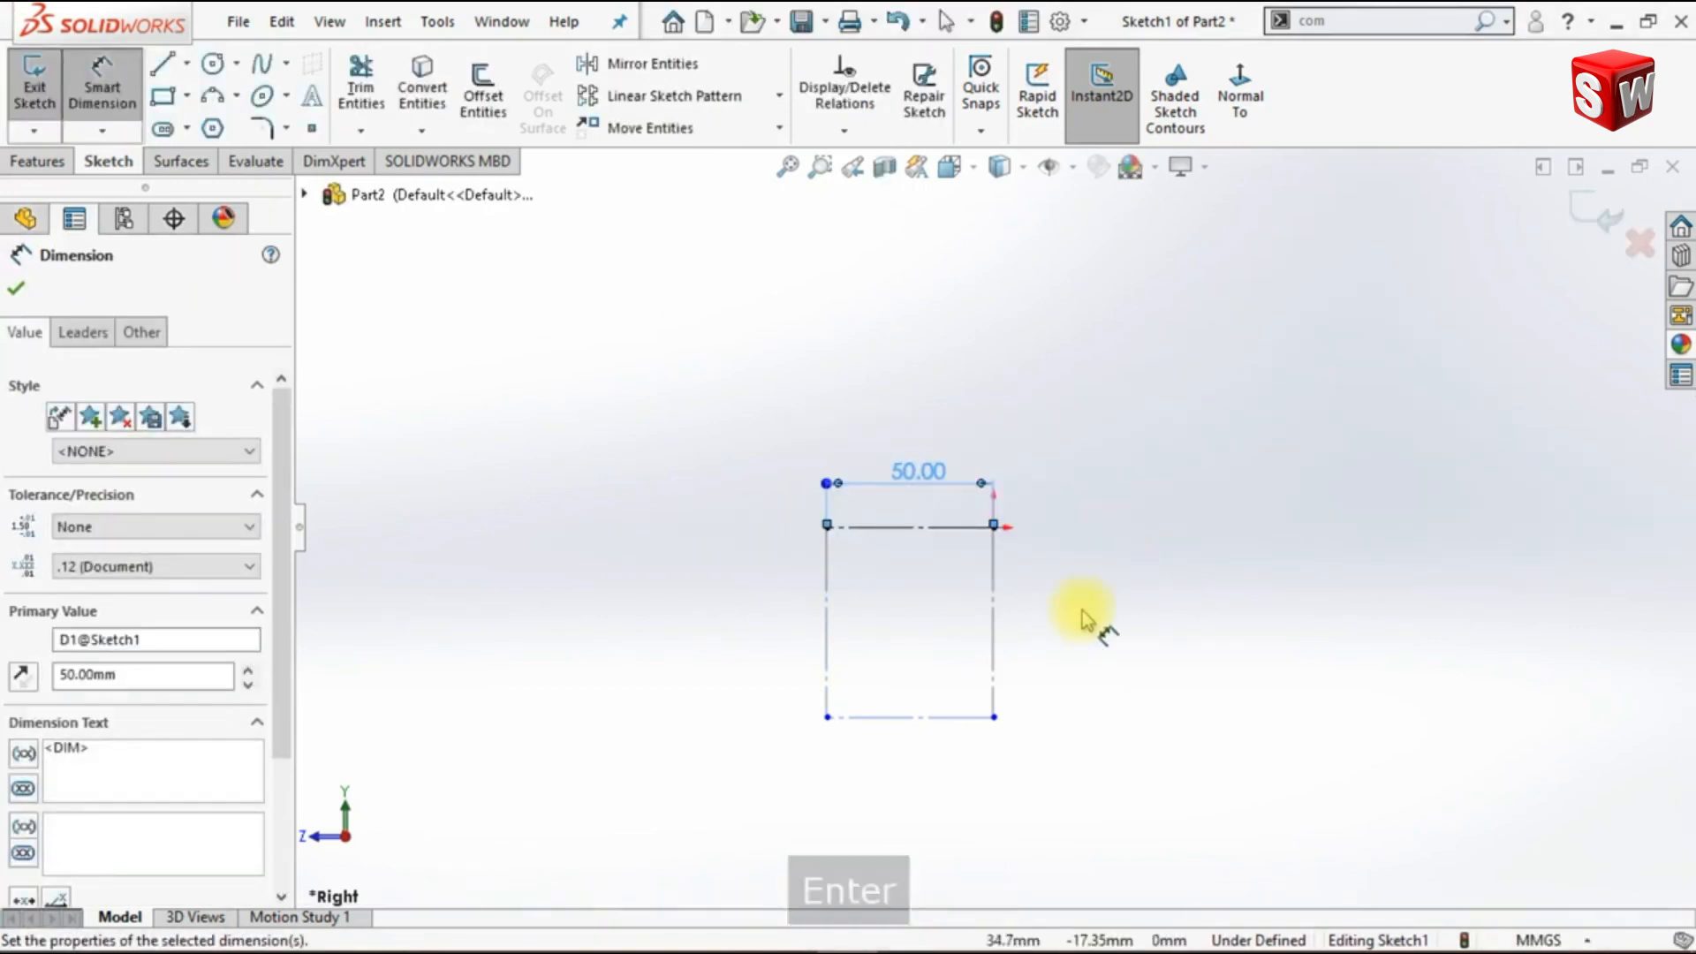
left_click(823, 614)
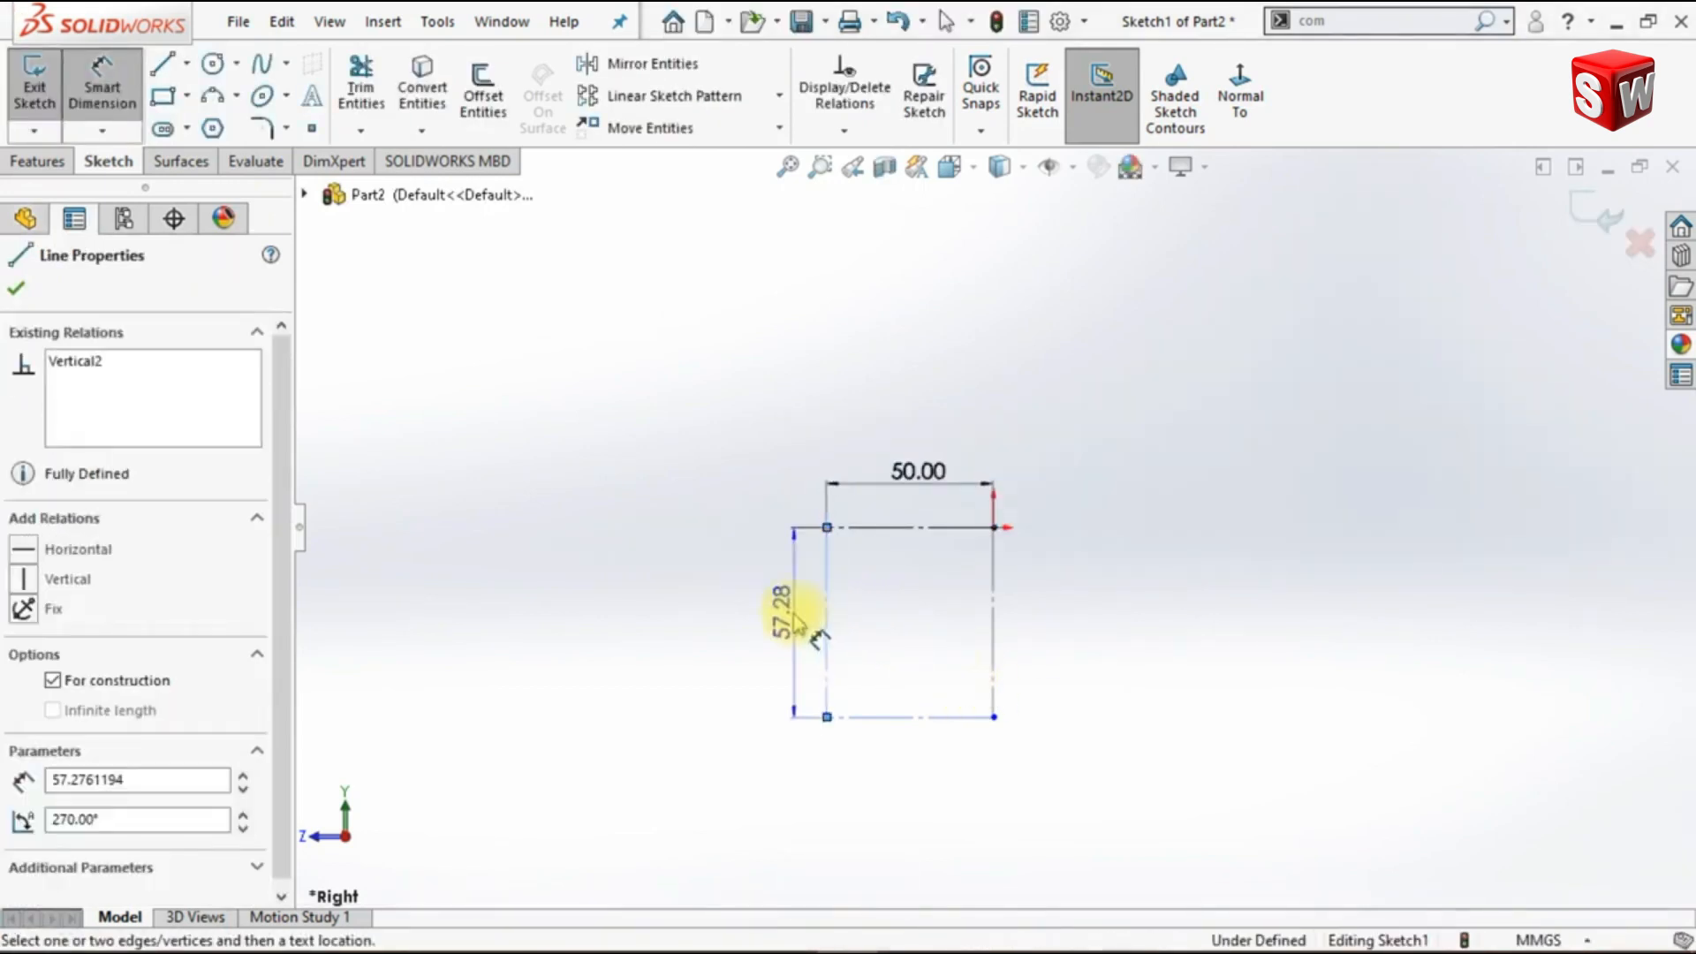
left_click(799, 622)
type("20")
key("Return")
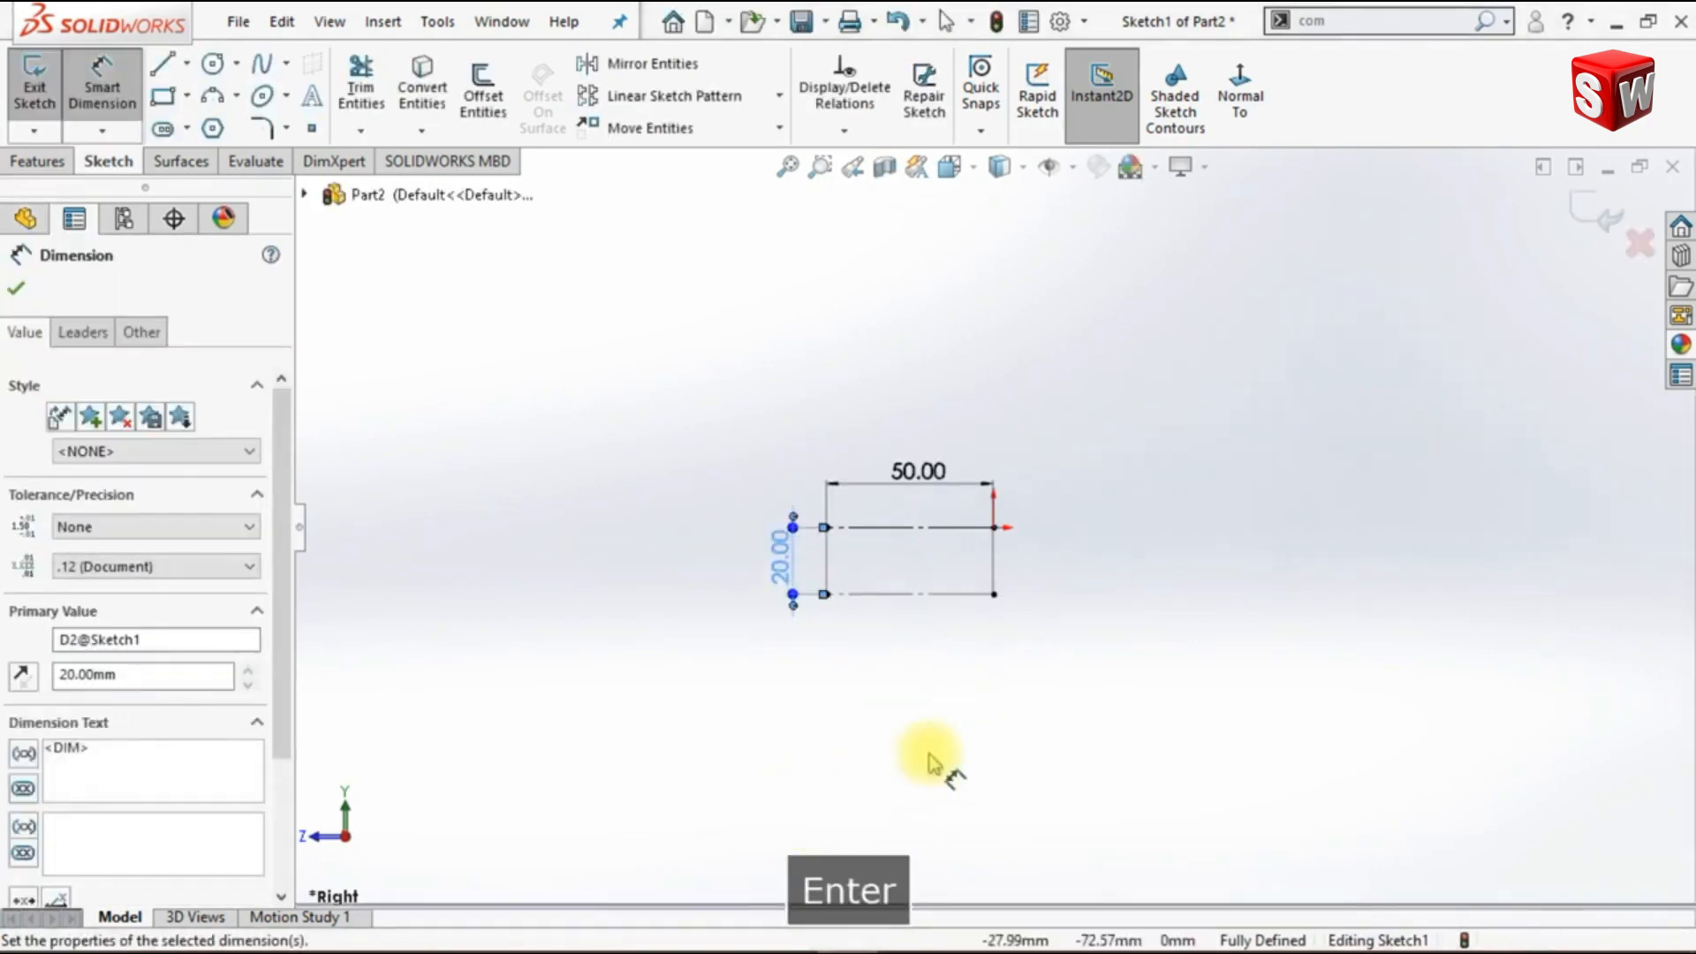
- Convert the rectangle's vertical edge opposite the origin from construction to normal sketch geometry
scroll(918, 610, "down", 2)
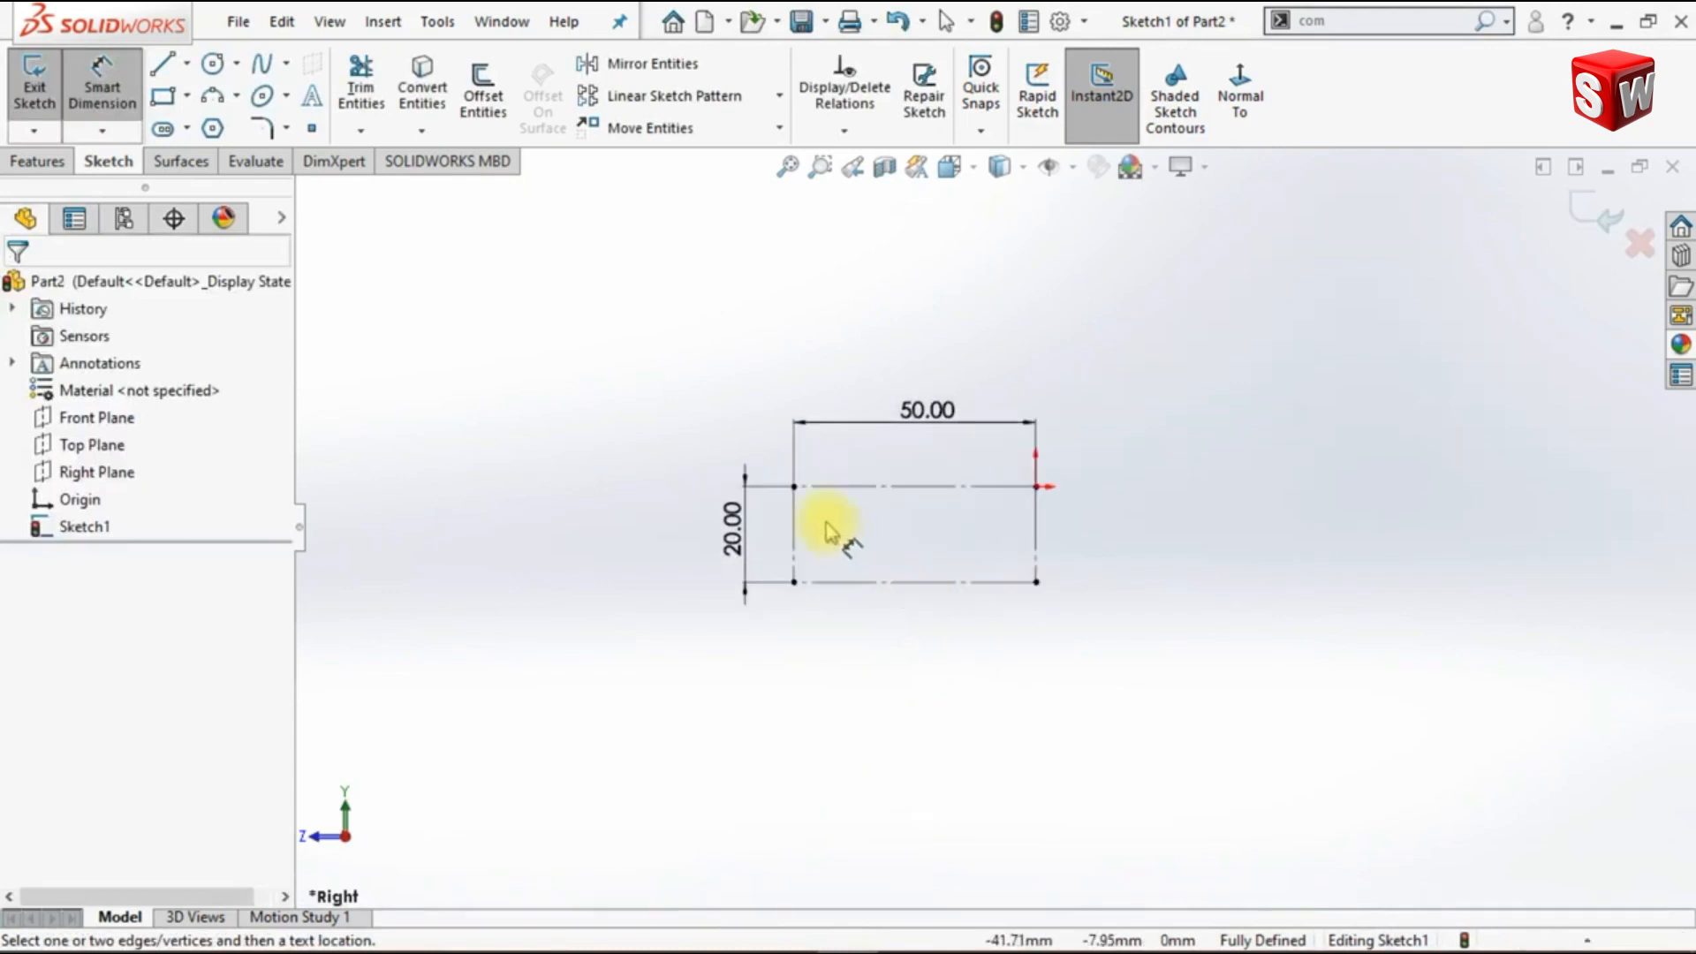
key("Escape")
left_click(794, 525)
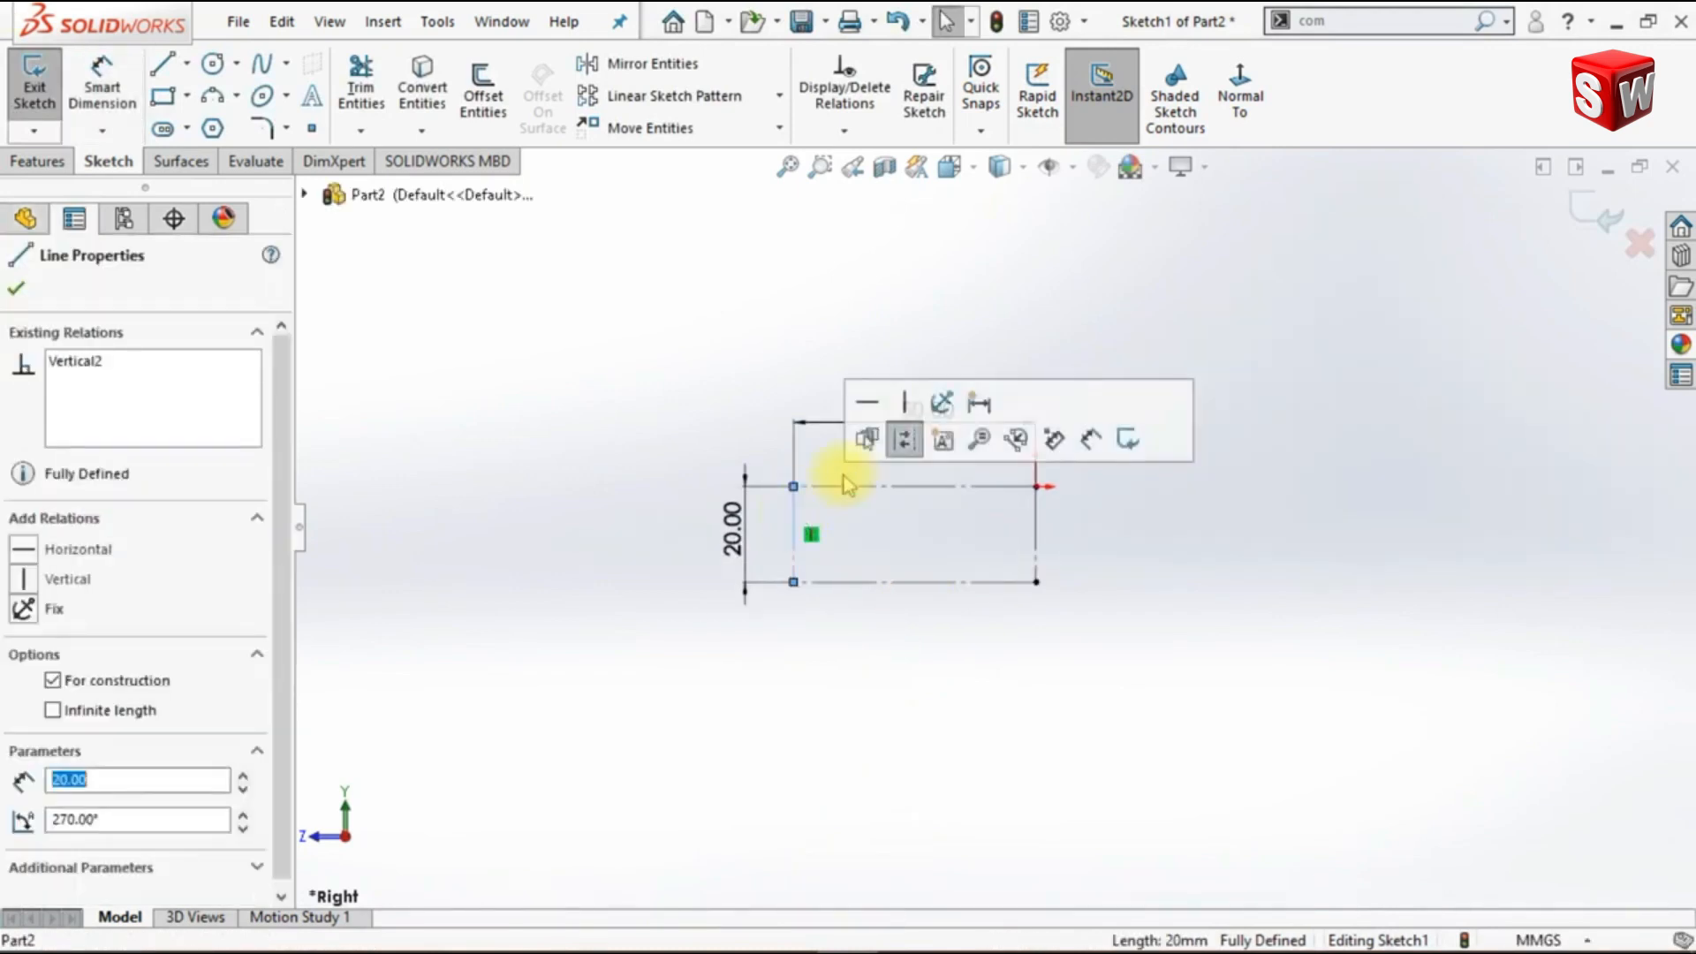
left_click(903, 439)
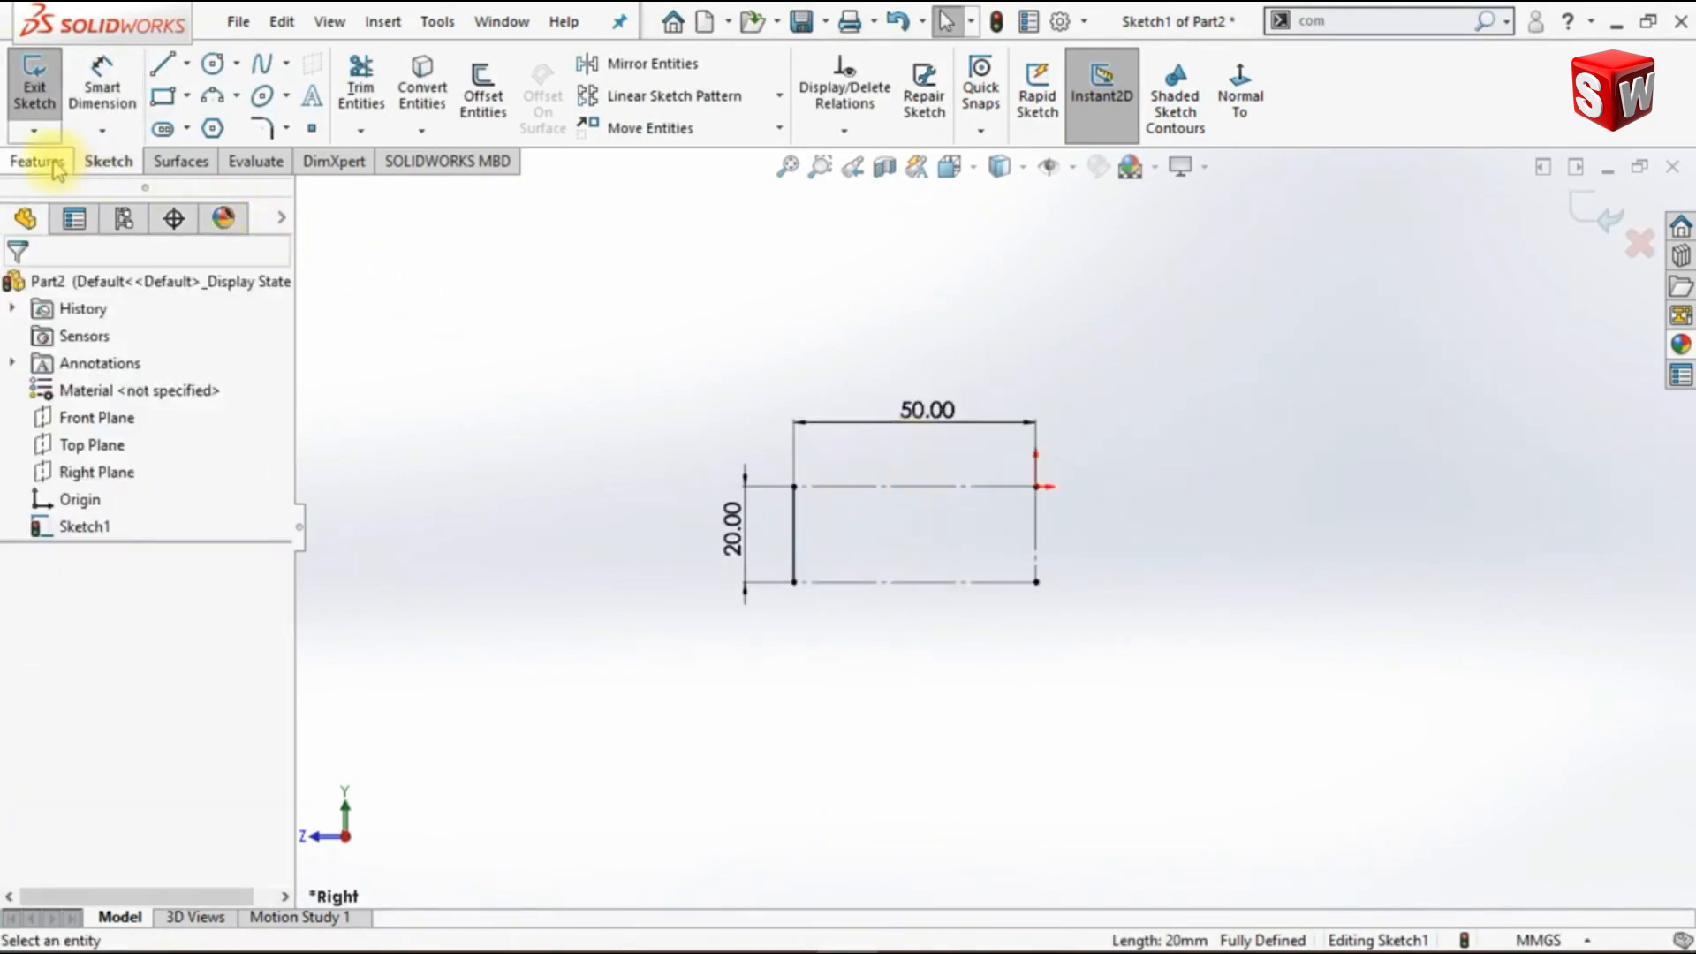
- Create a revolved surface from the solid vertical line, 2.5 degrees about the vertical construction line at the origin, with the direction reversed
left_click(181, 163)
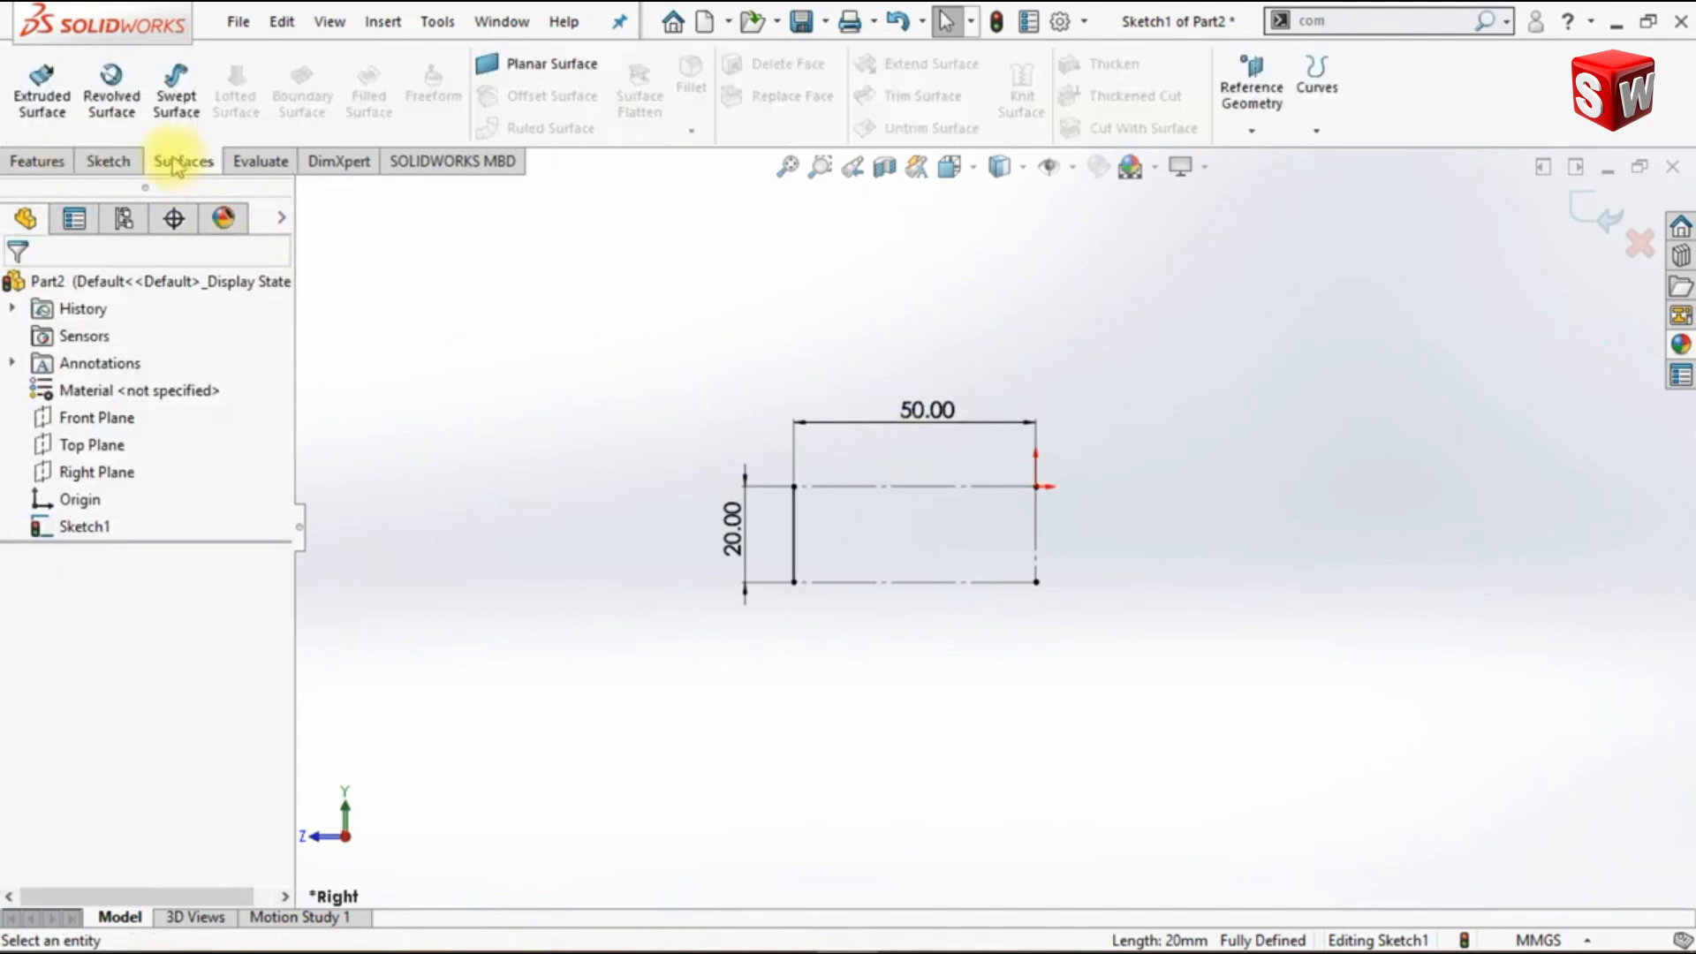
left_click(111, 88)
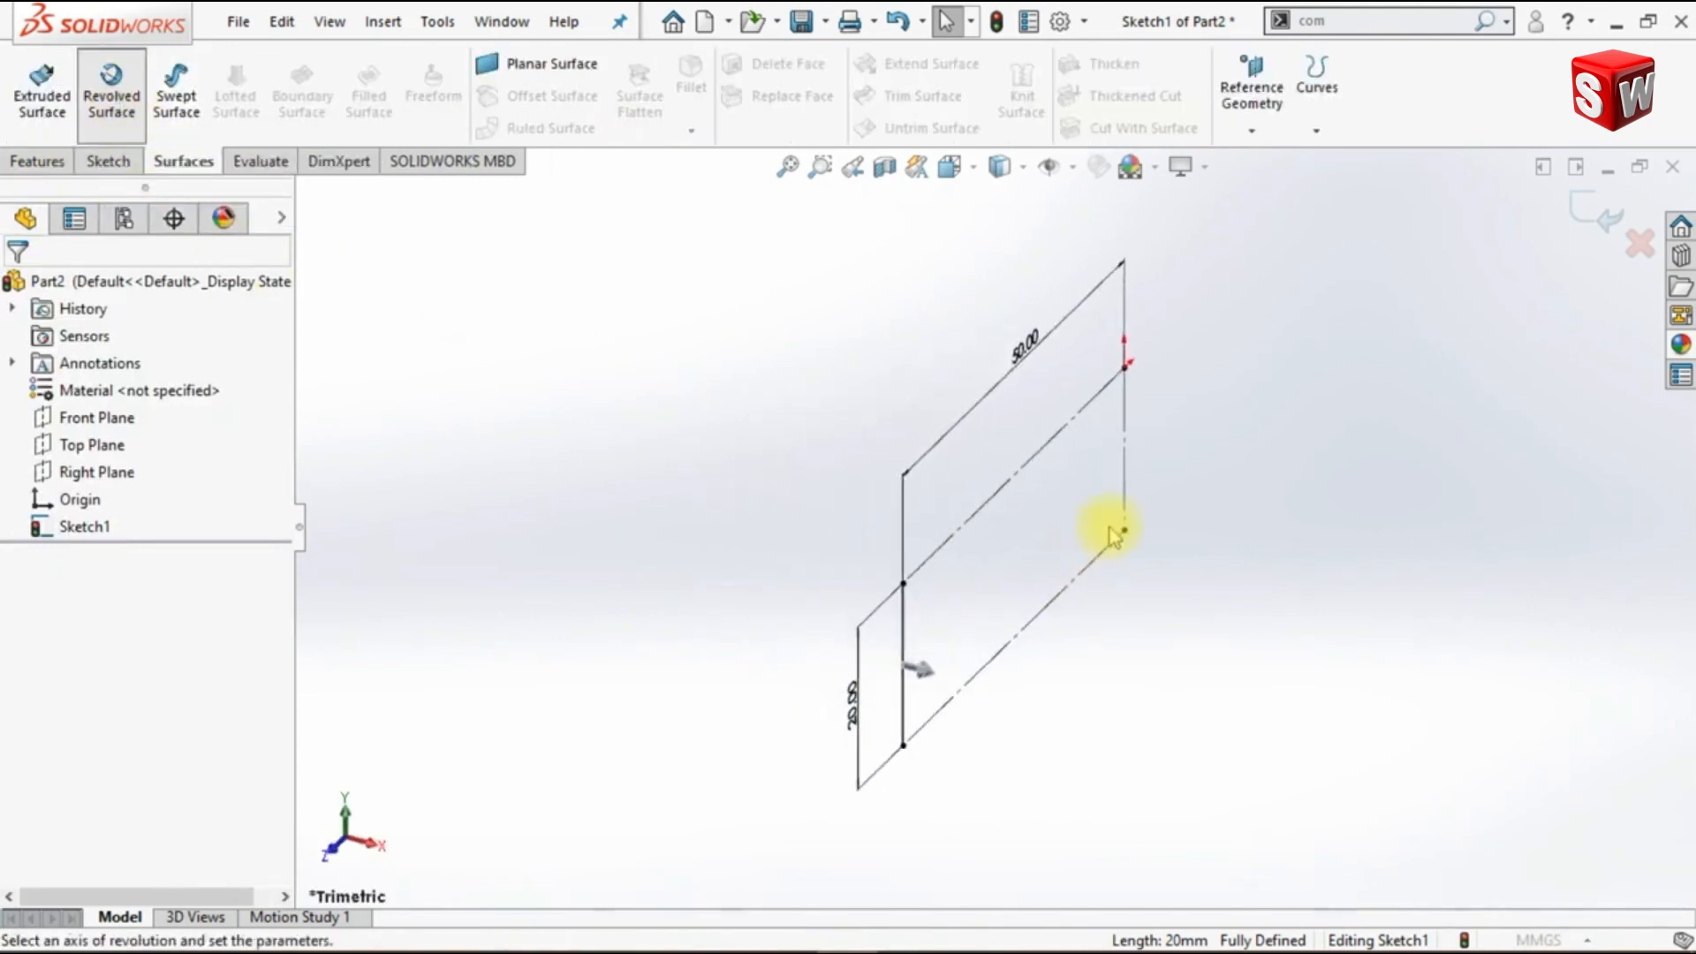
left_click(1123, 470)
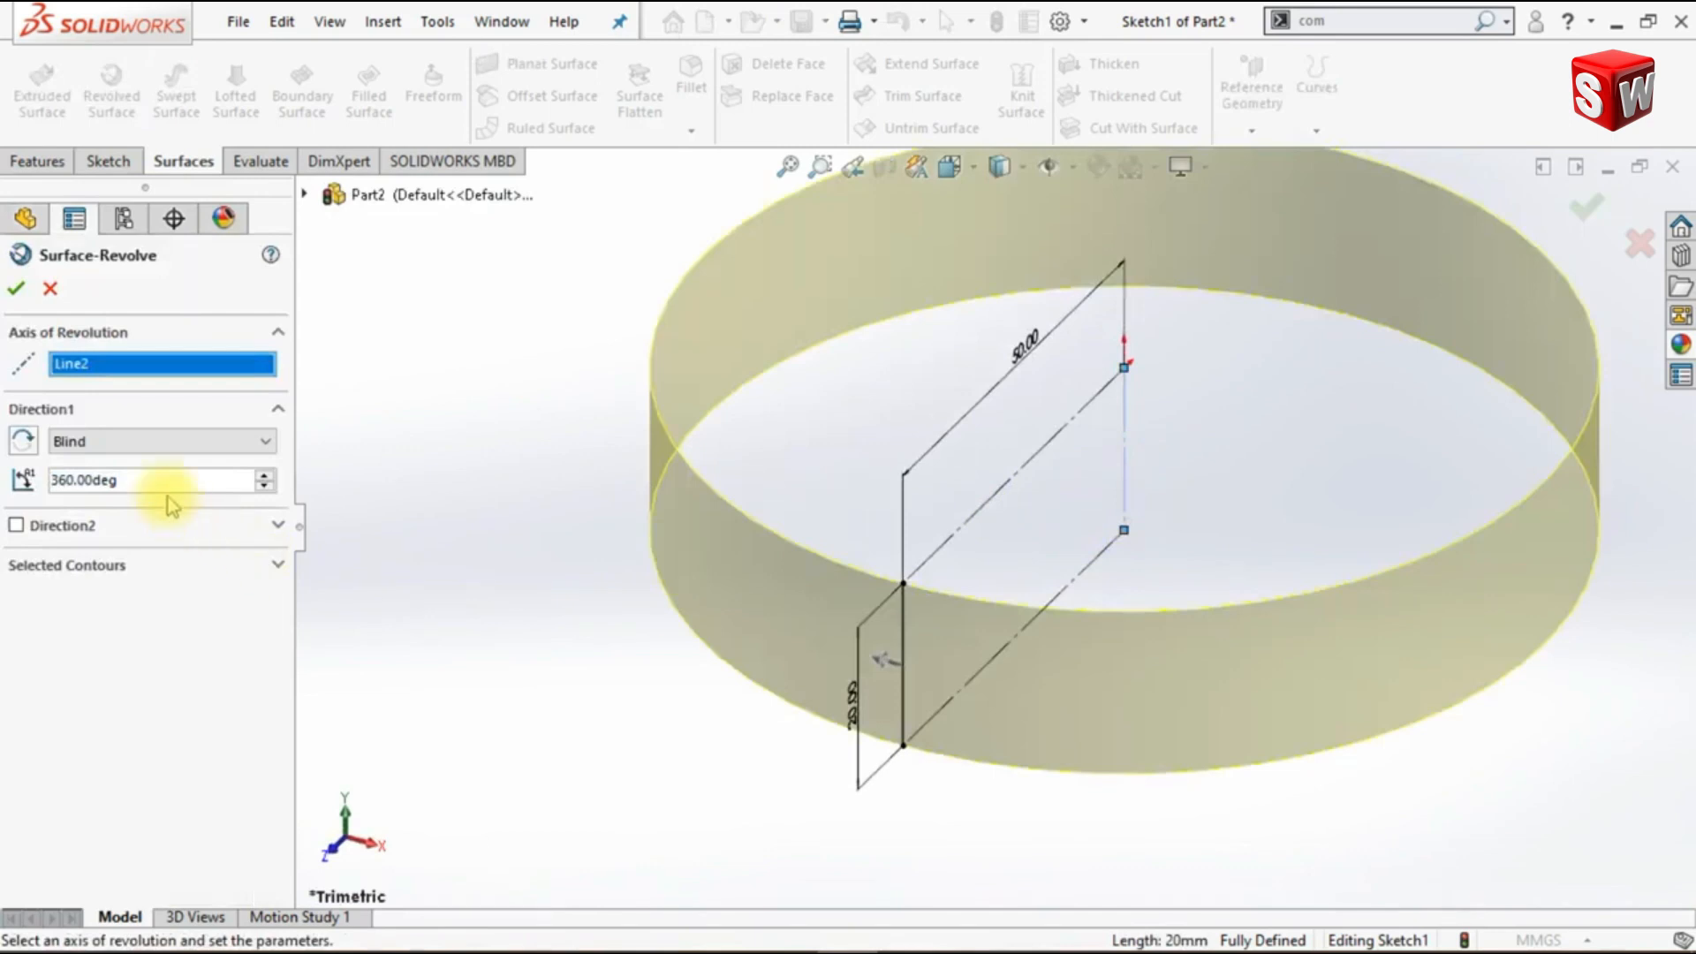
type("2.5")
key("Return")
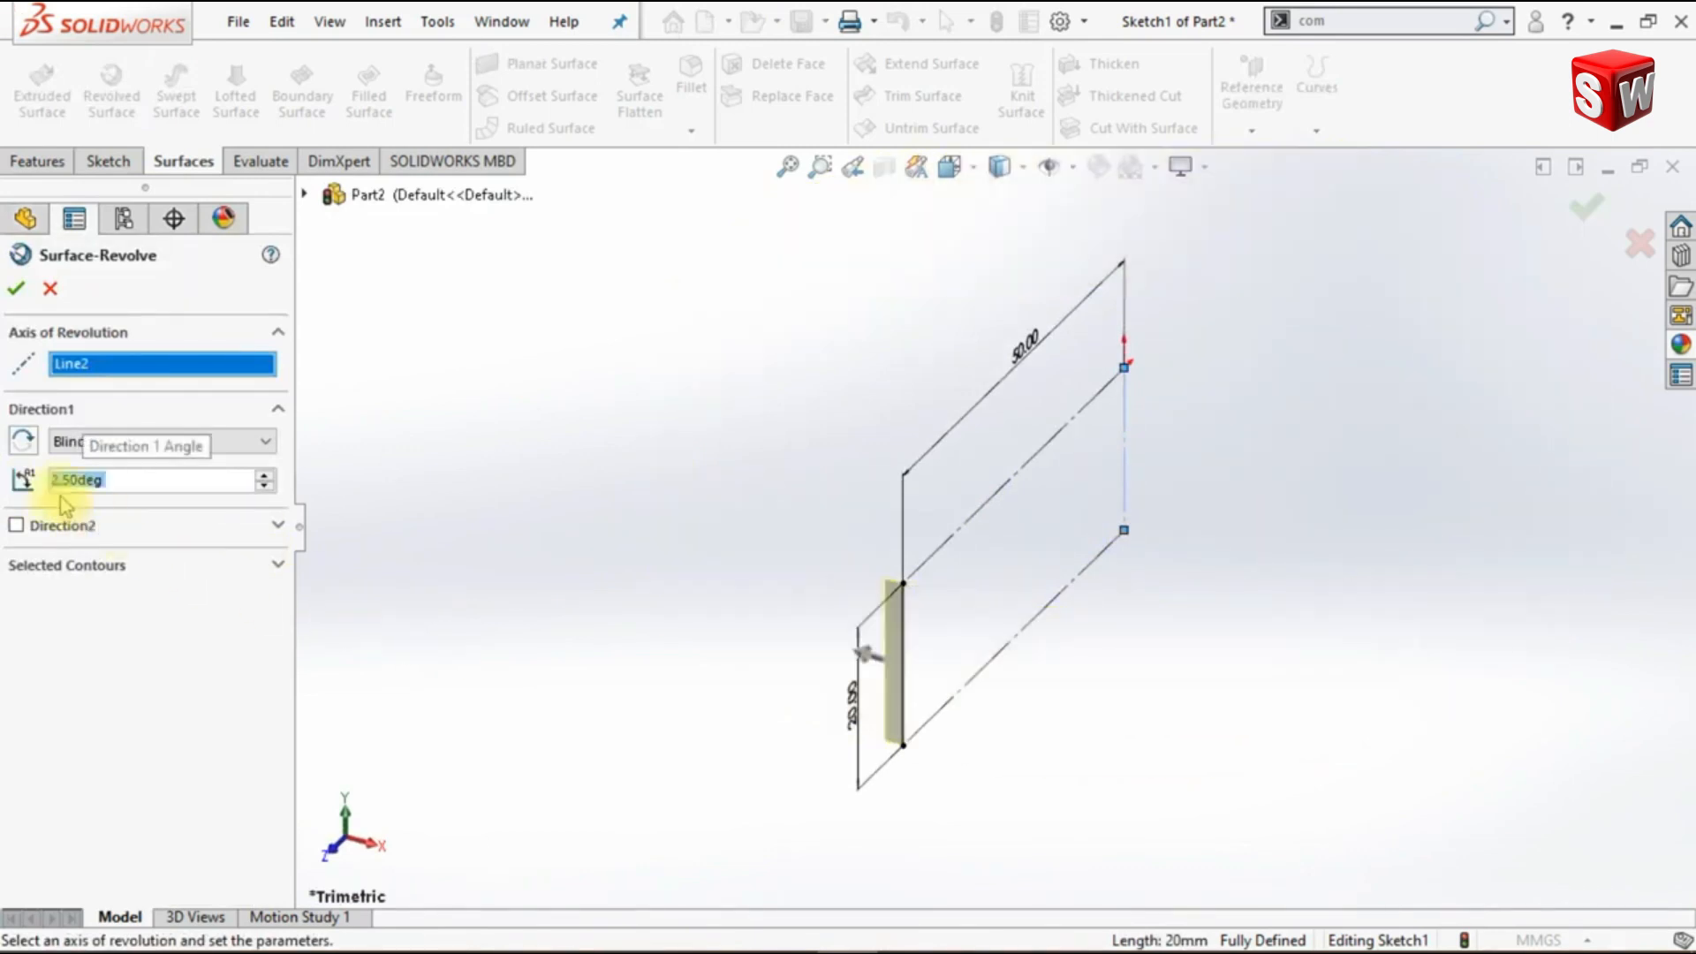
left_click(24, 440)
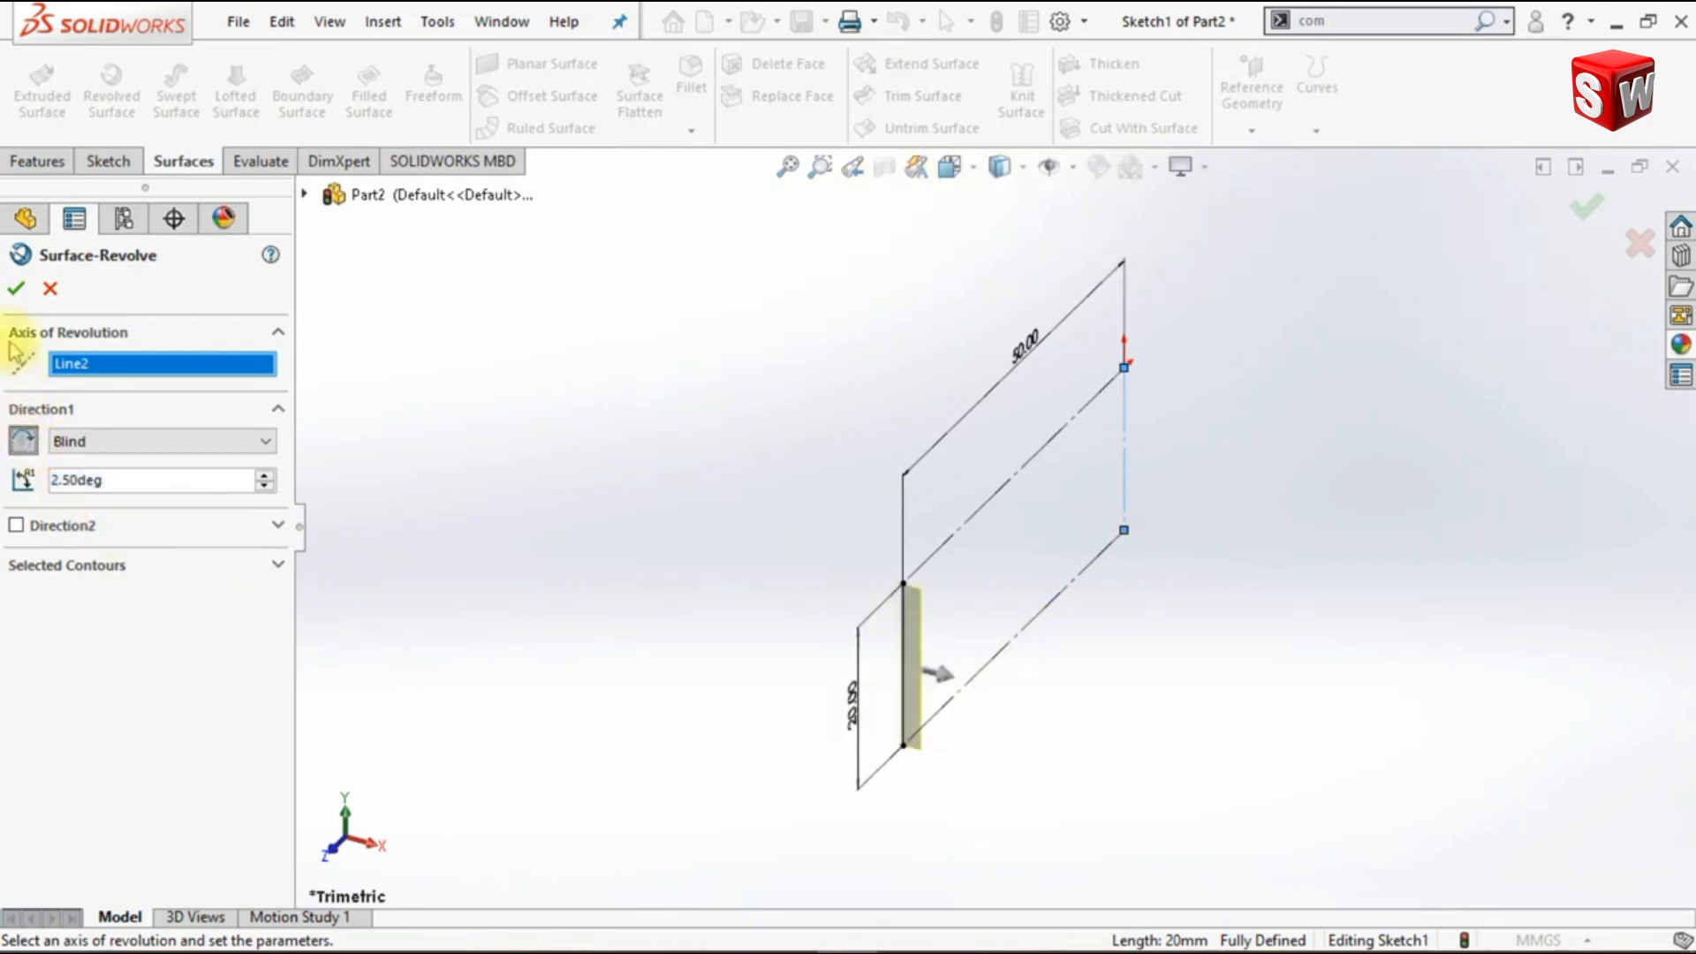
left_click(15, 293)
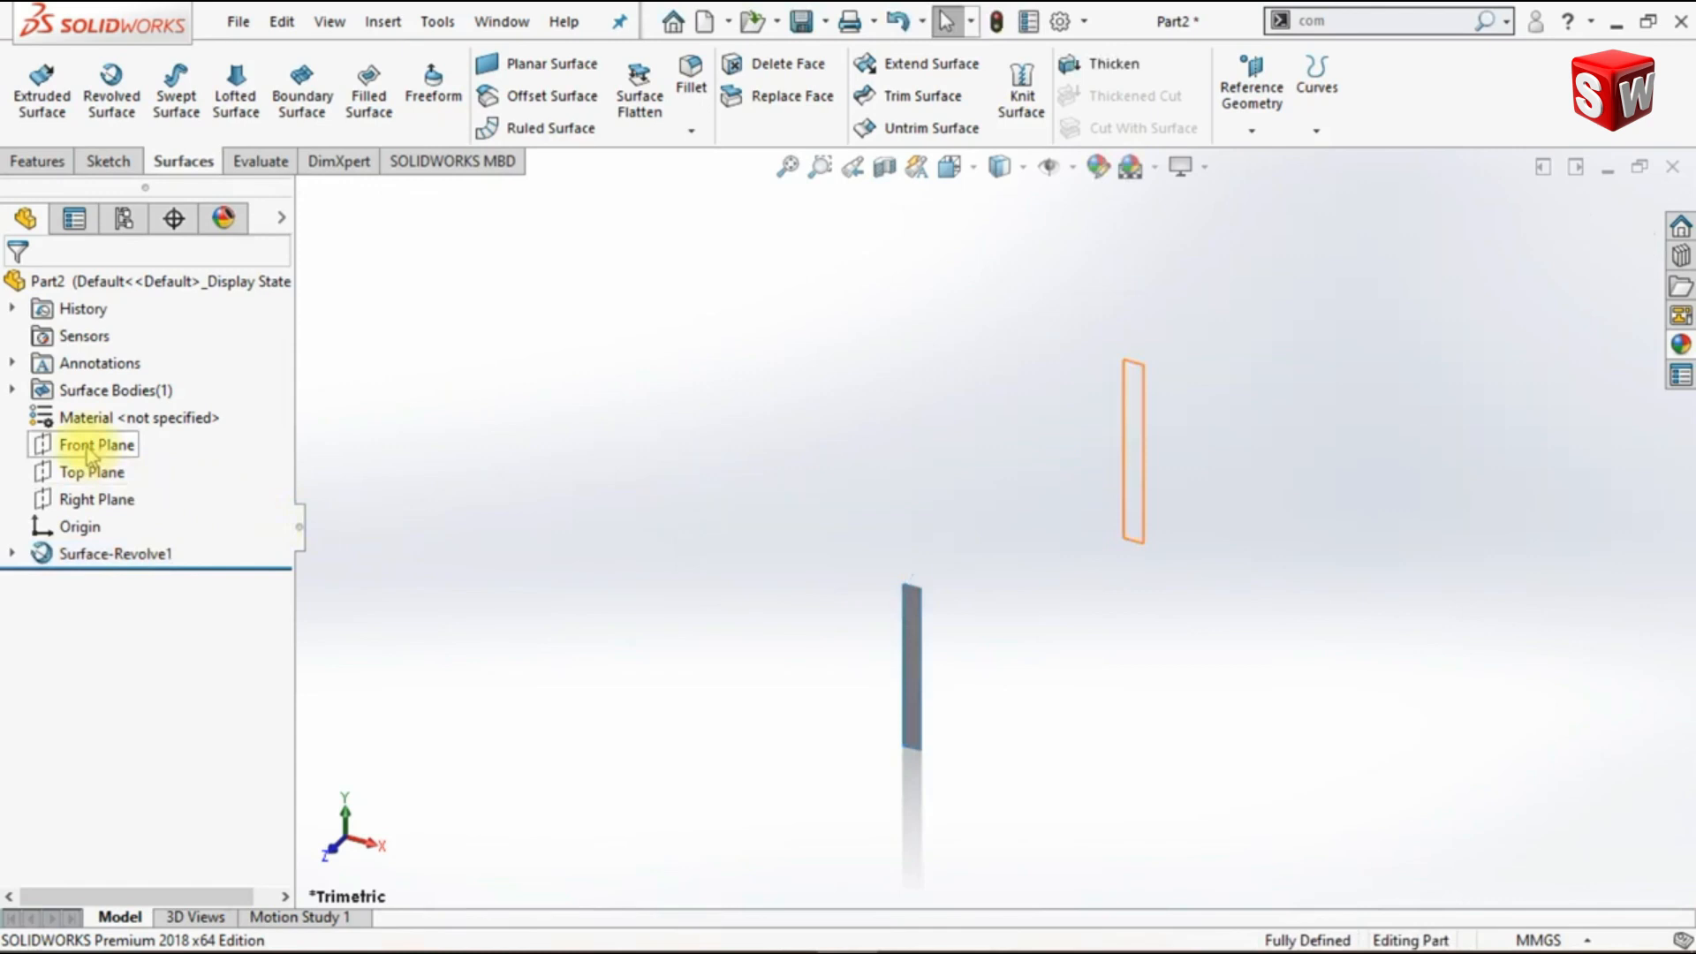
- Start a sketch on the Front Plane, viewed face-on, and apply the Plain White scene
left_click(75, 444)
left_click(113, 407)
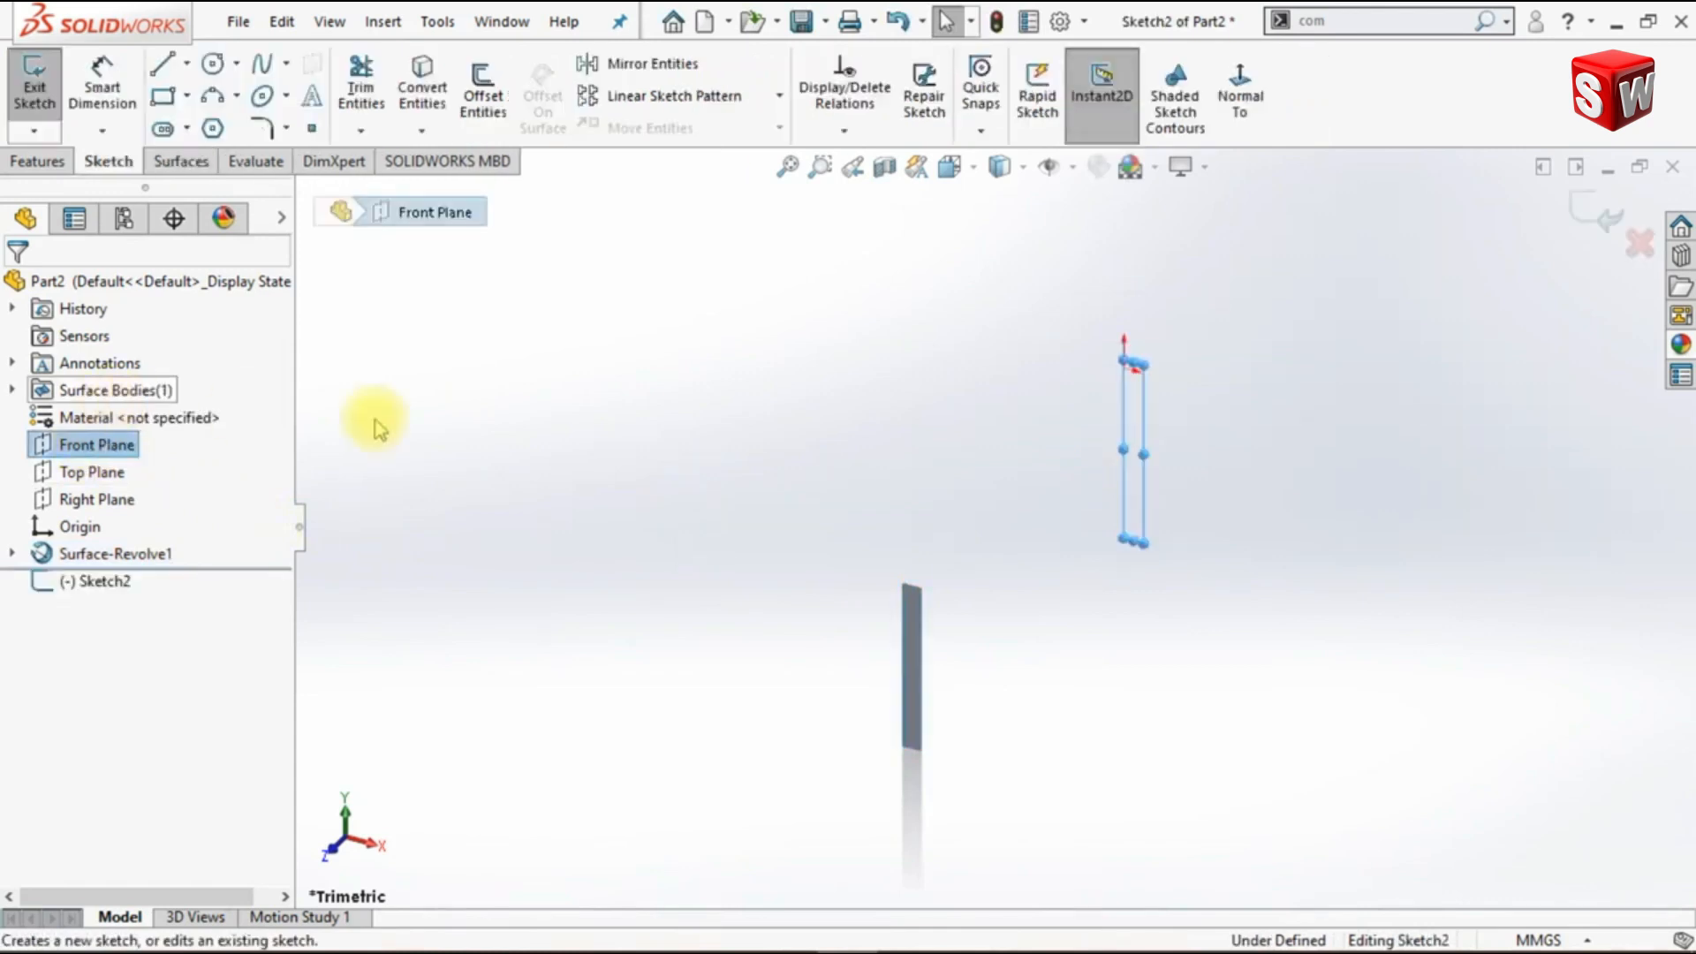
left_click(1245, 113)
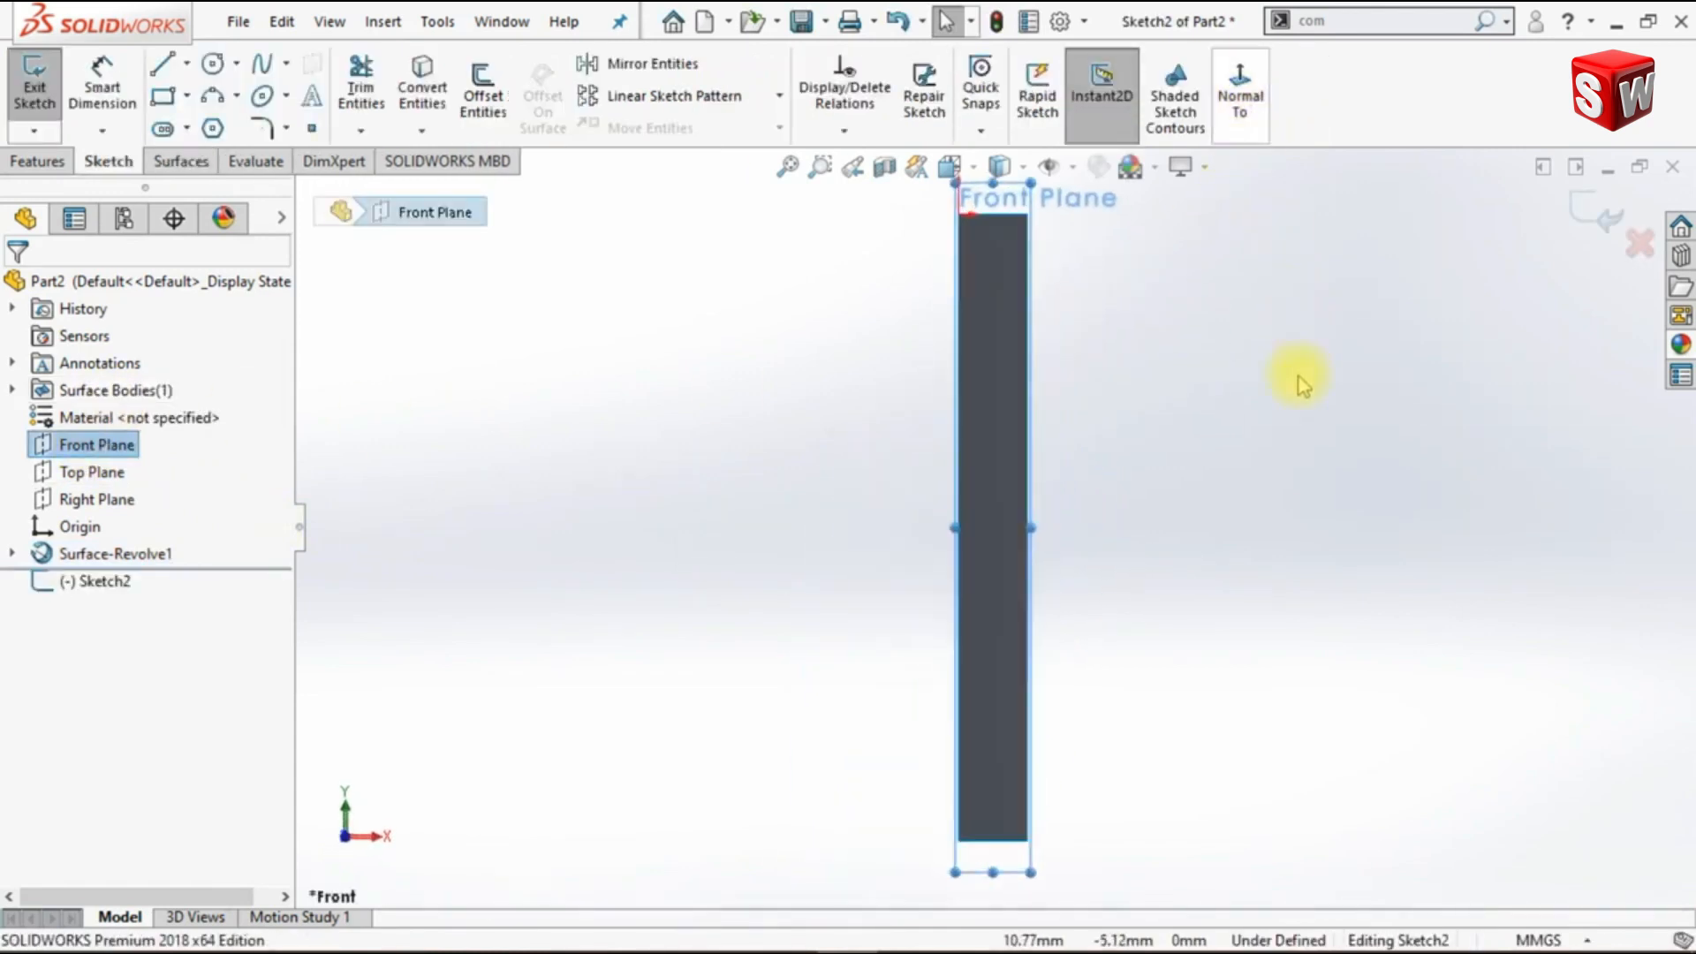
scroll(1041, 325, "down", 3)
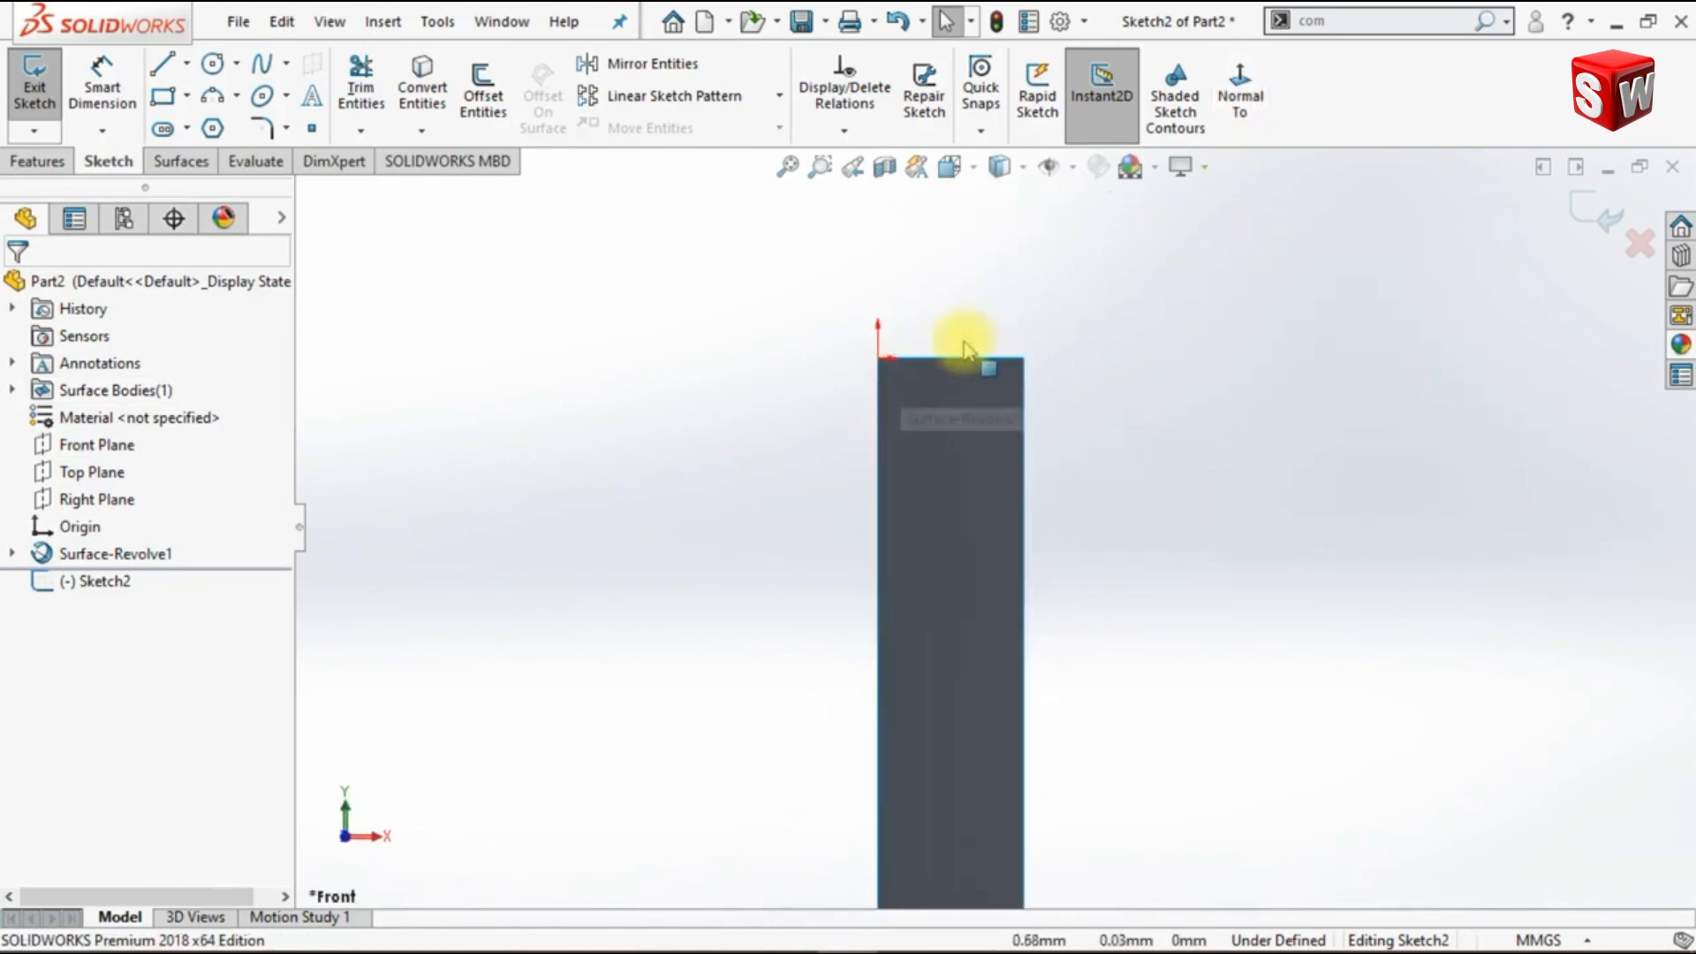
left_click(1155, 167)
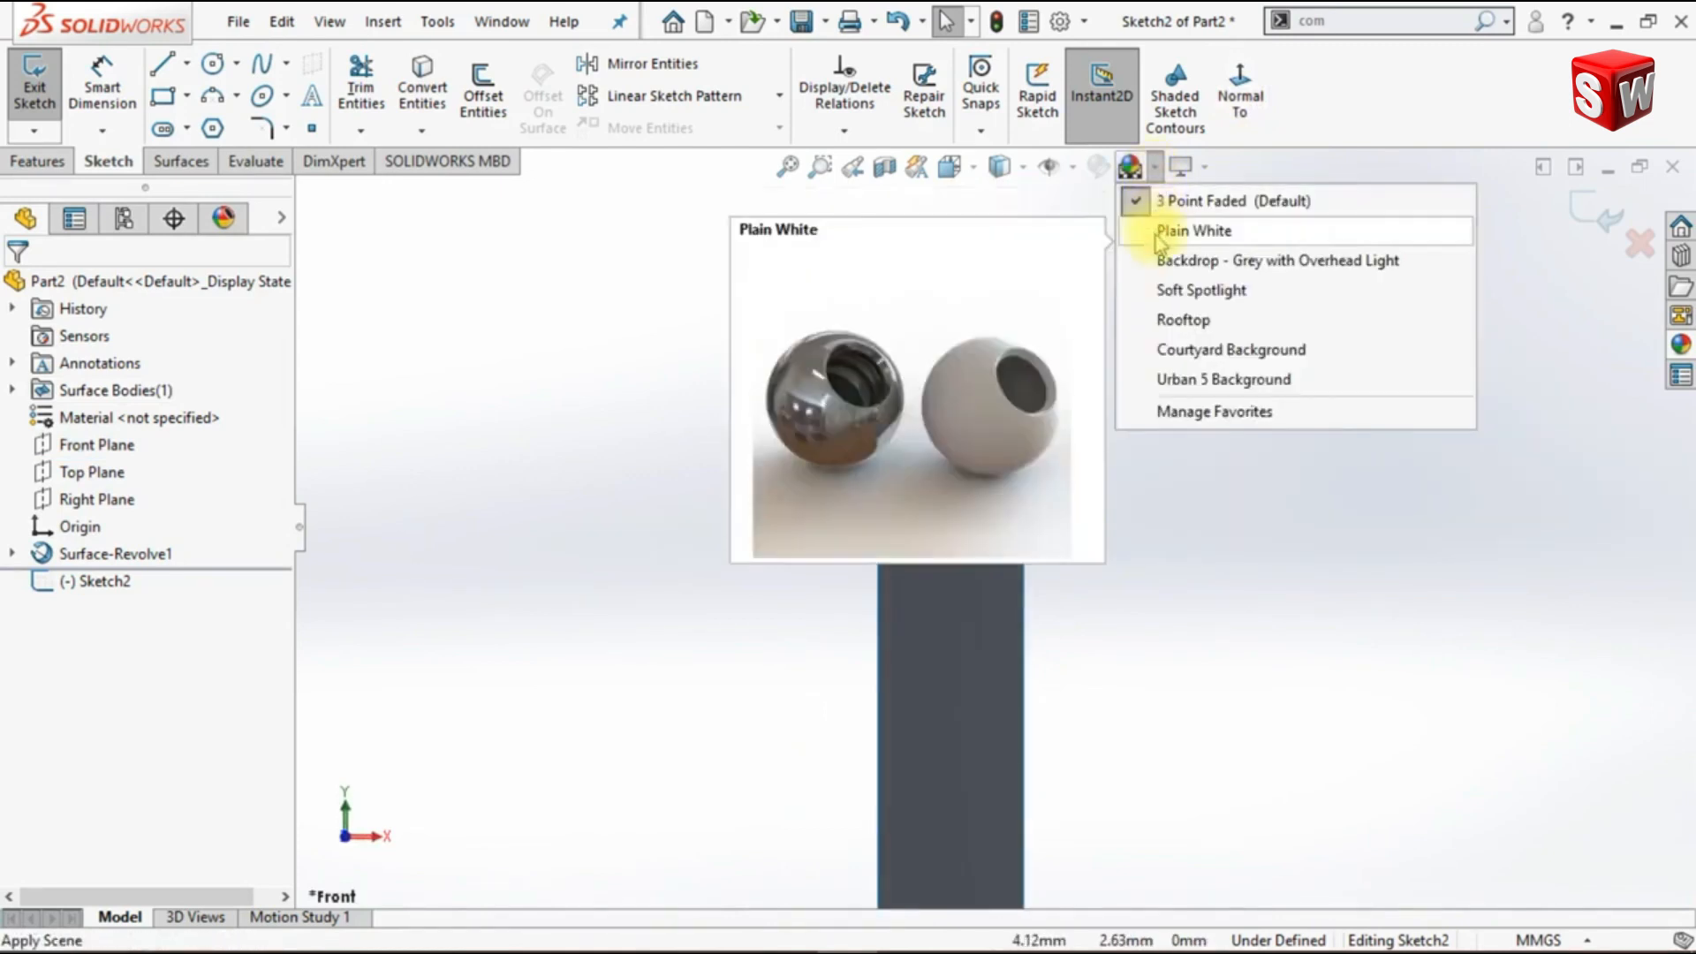
left_click(1163, 224)
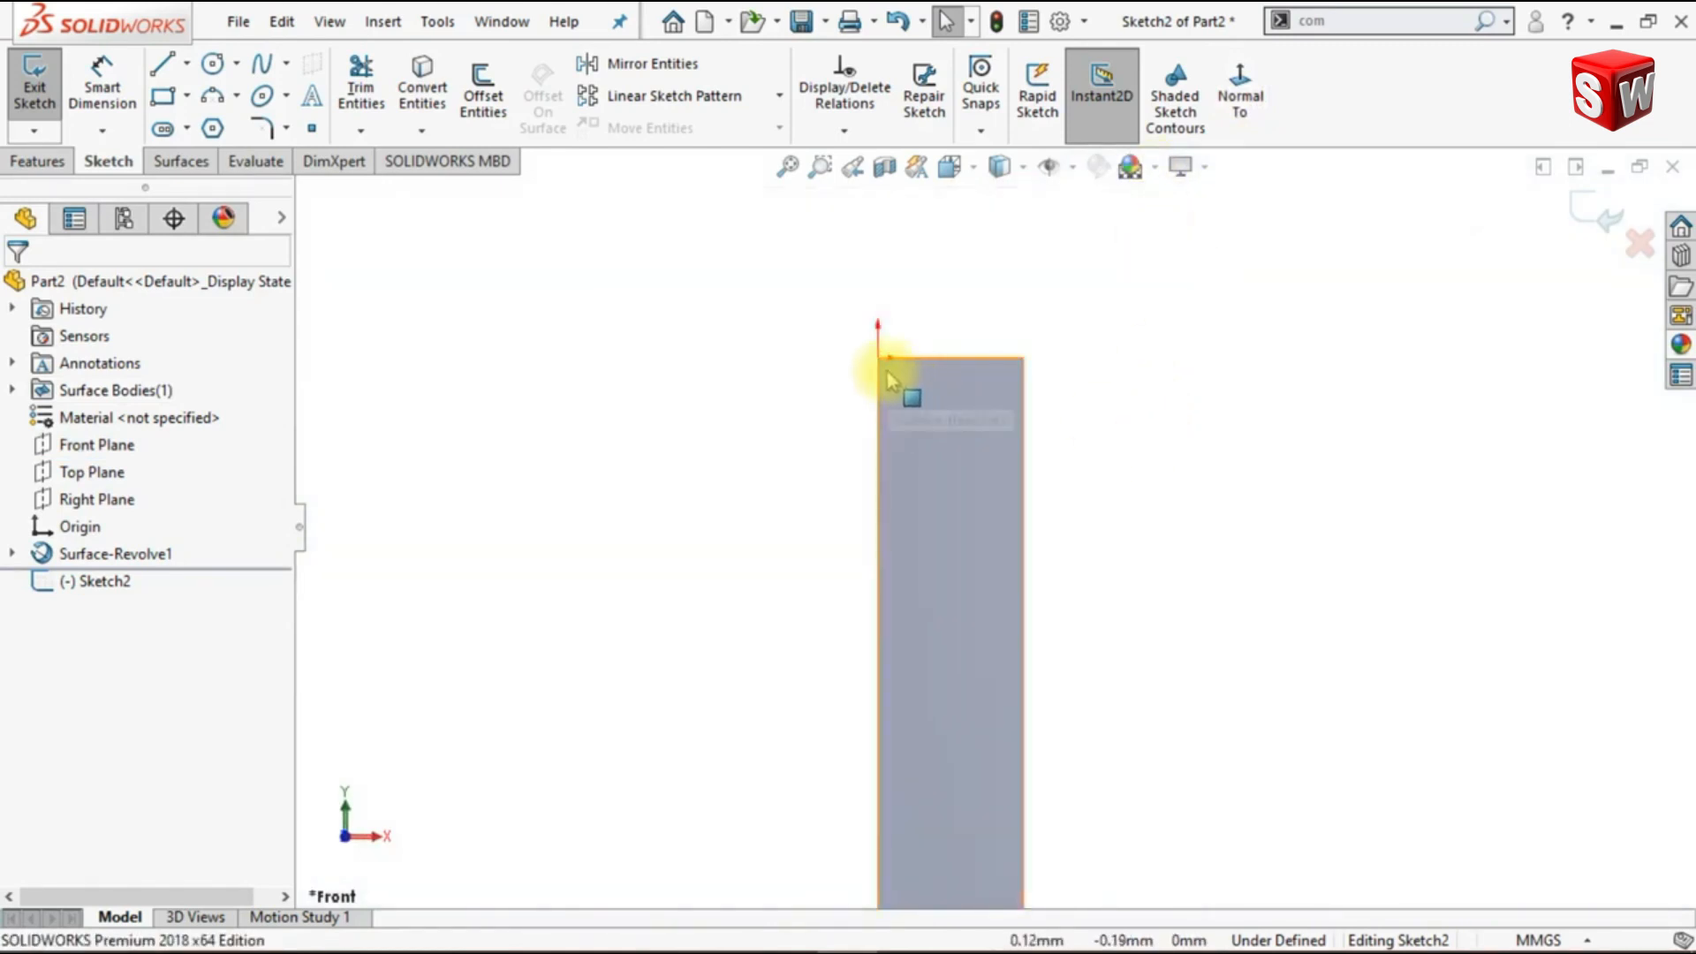
- Sketch a six-sided construction polygon, inscribed circle about 2.8 mm in diameter, centred on the strip's left edge about 2.3 mm below the origin
scroll(890, 380, "down", 1)
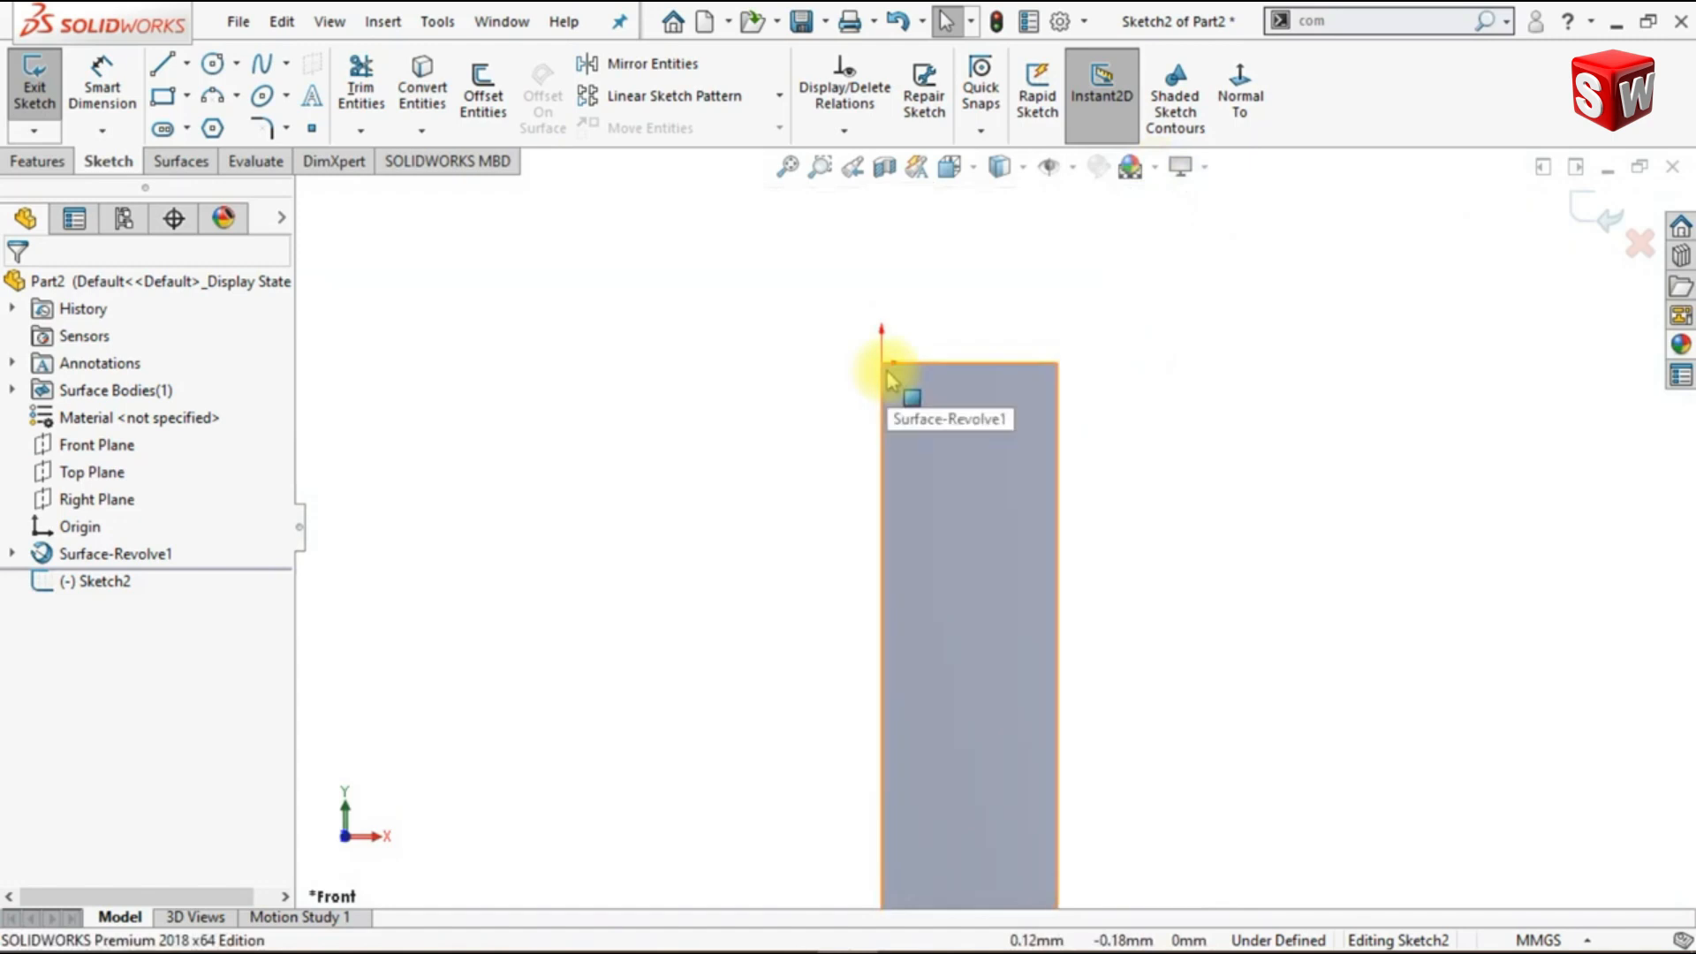
left_click(213, 131)
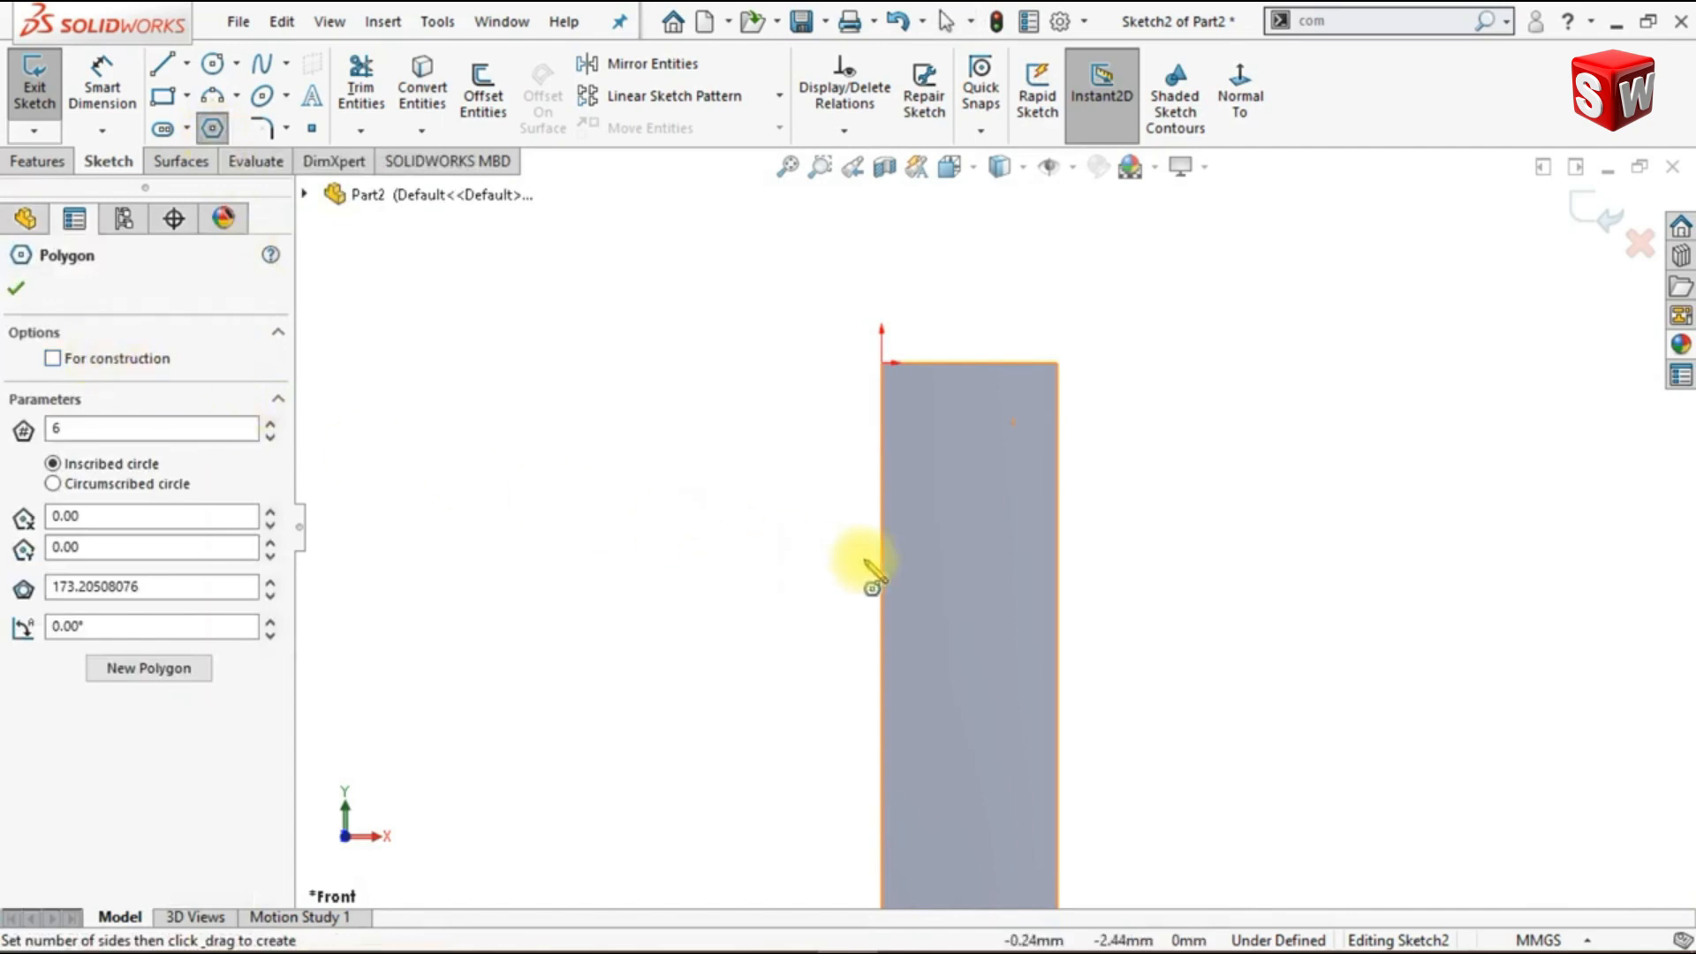
left_click_drag(881, 548, 1013, 546)
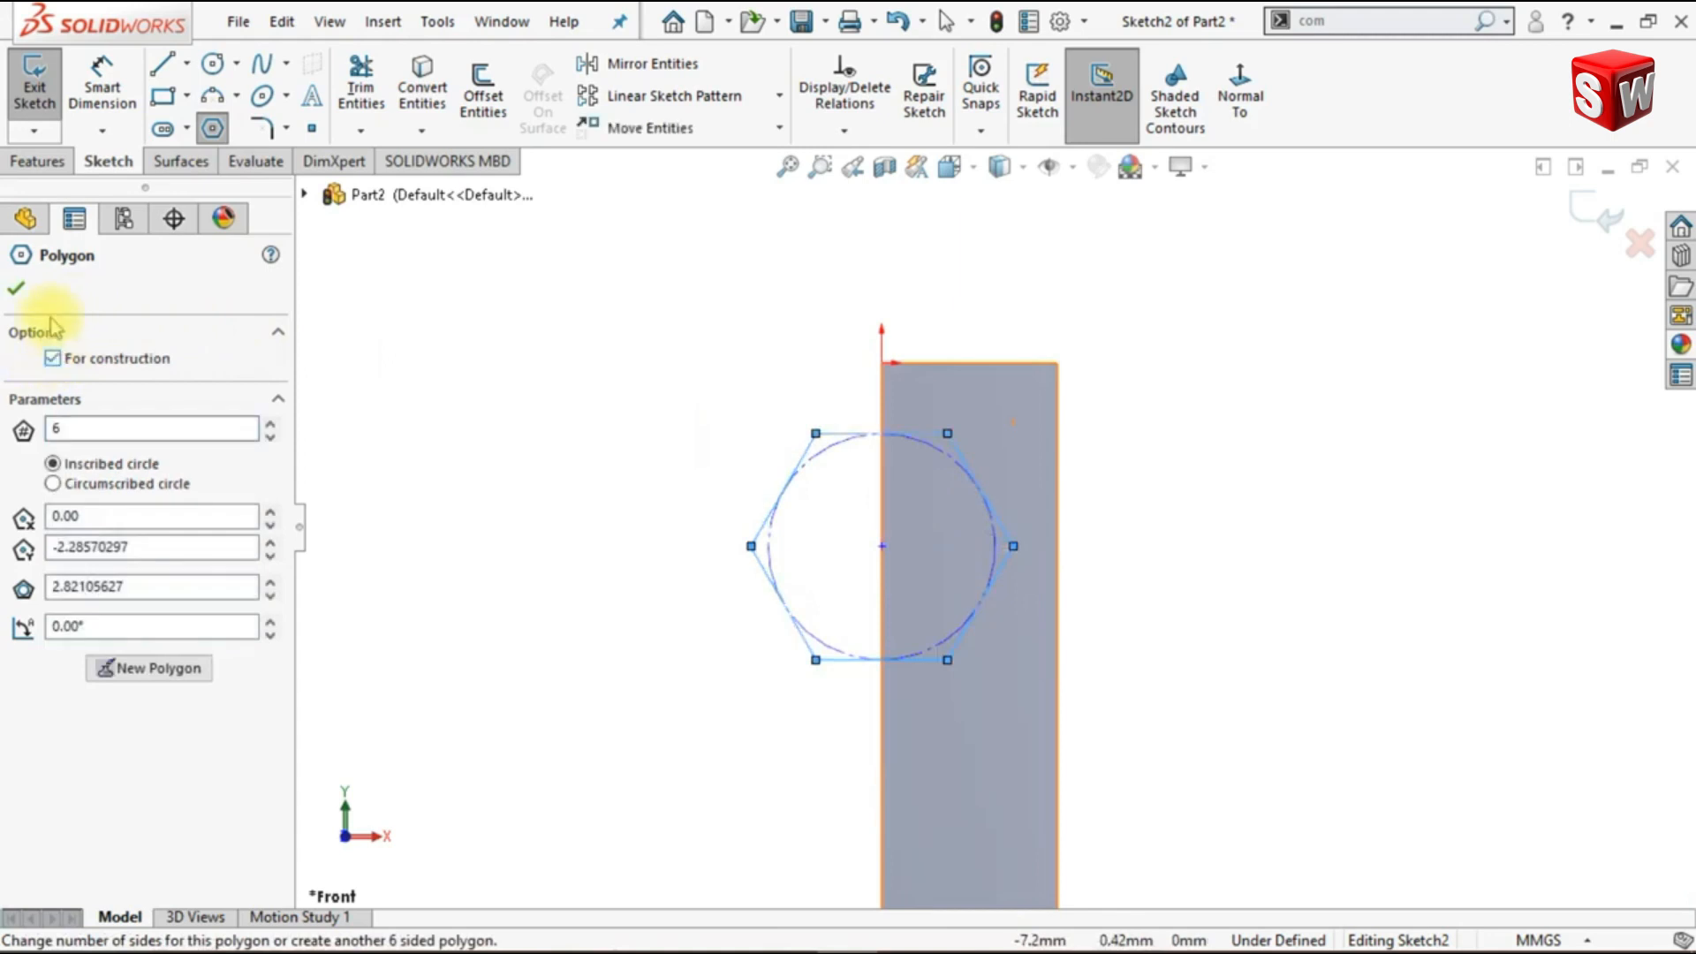
left_click(18, 290)
key("Escape")
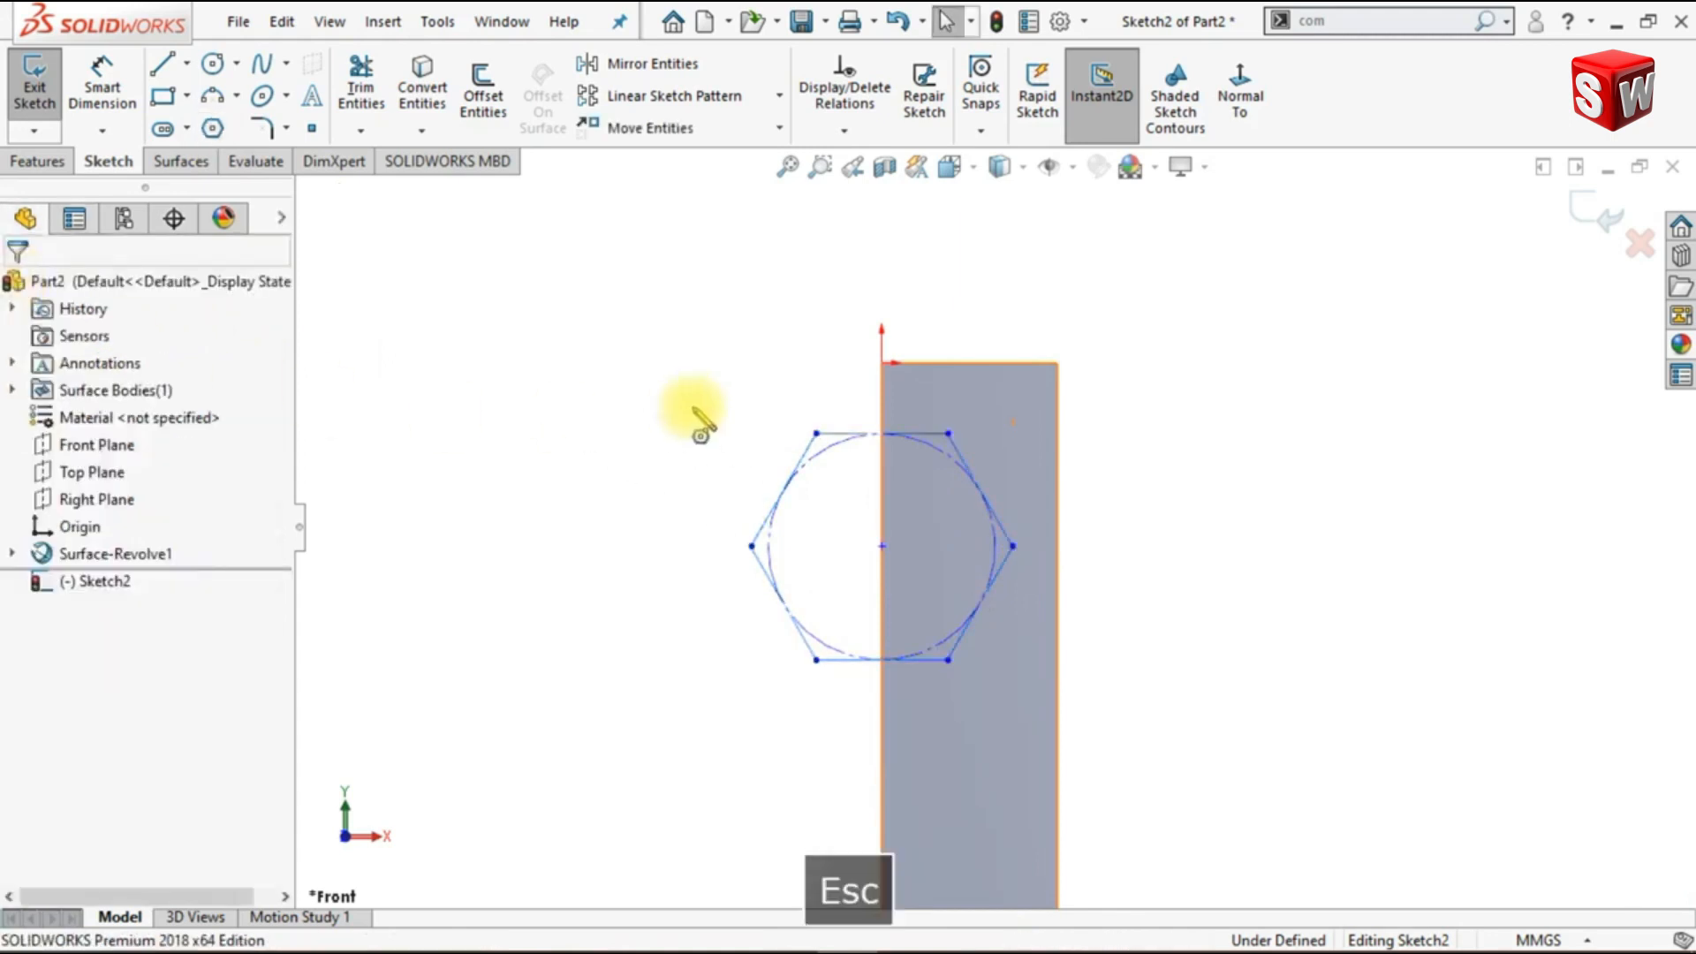
- Make the hexagon's upper-right vertex coincident with the upper-right corner of the surface strip
left_click(948, 434)
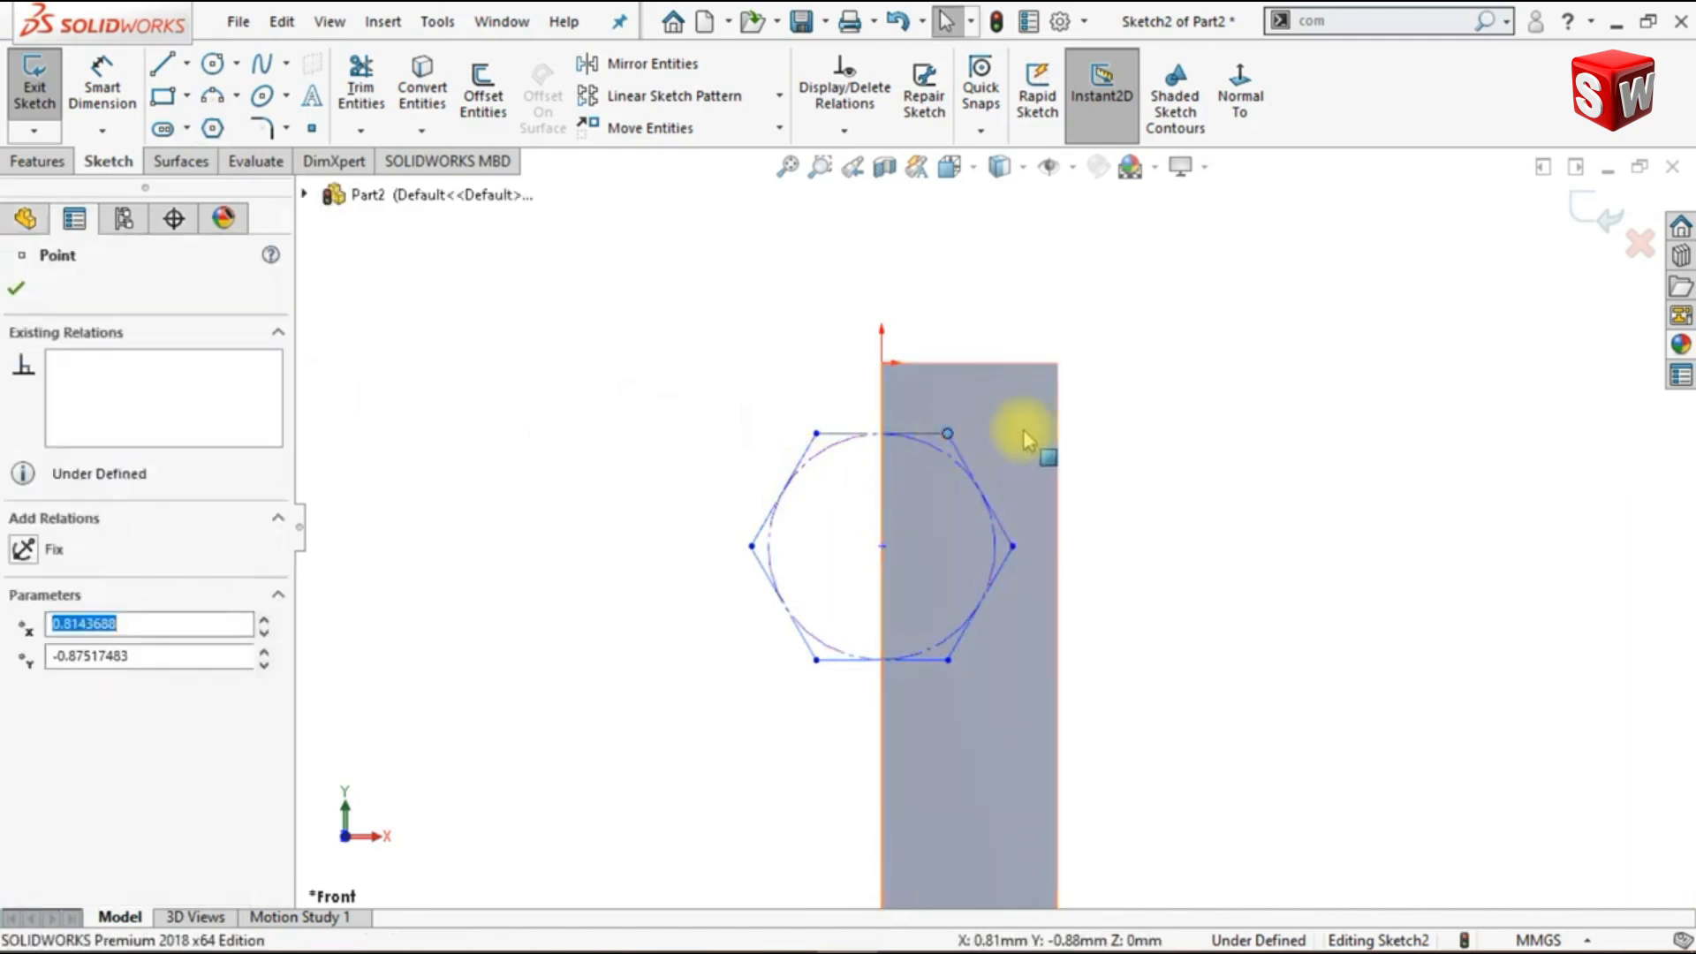
left_click(1057, 363, "ctrl")
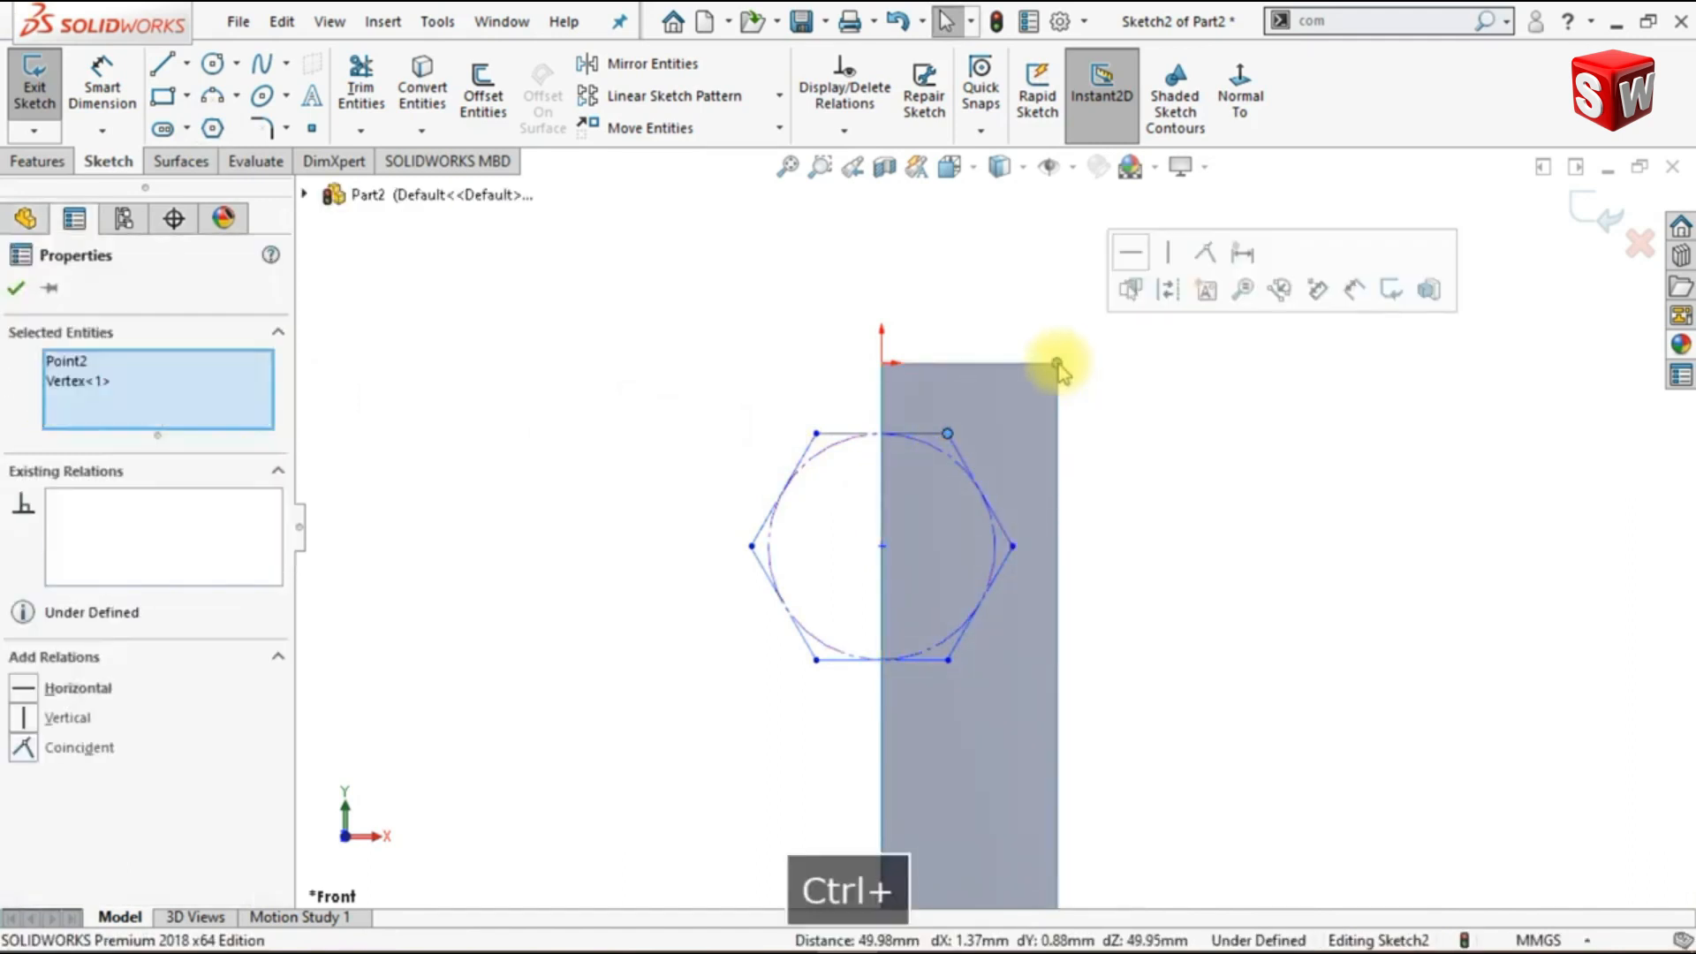
left_click(1207, 255)
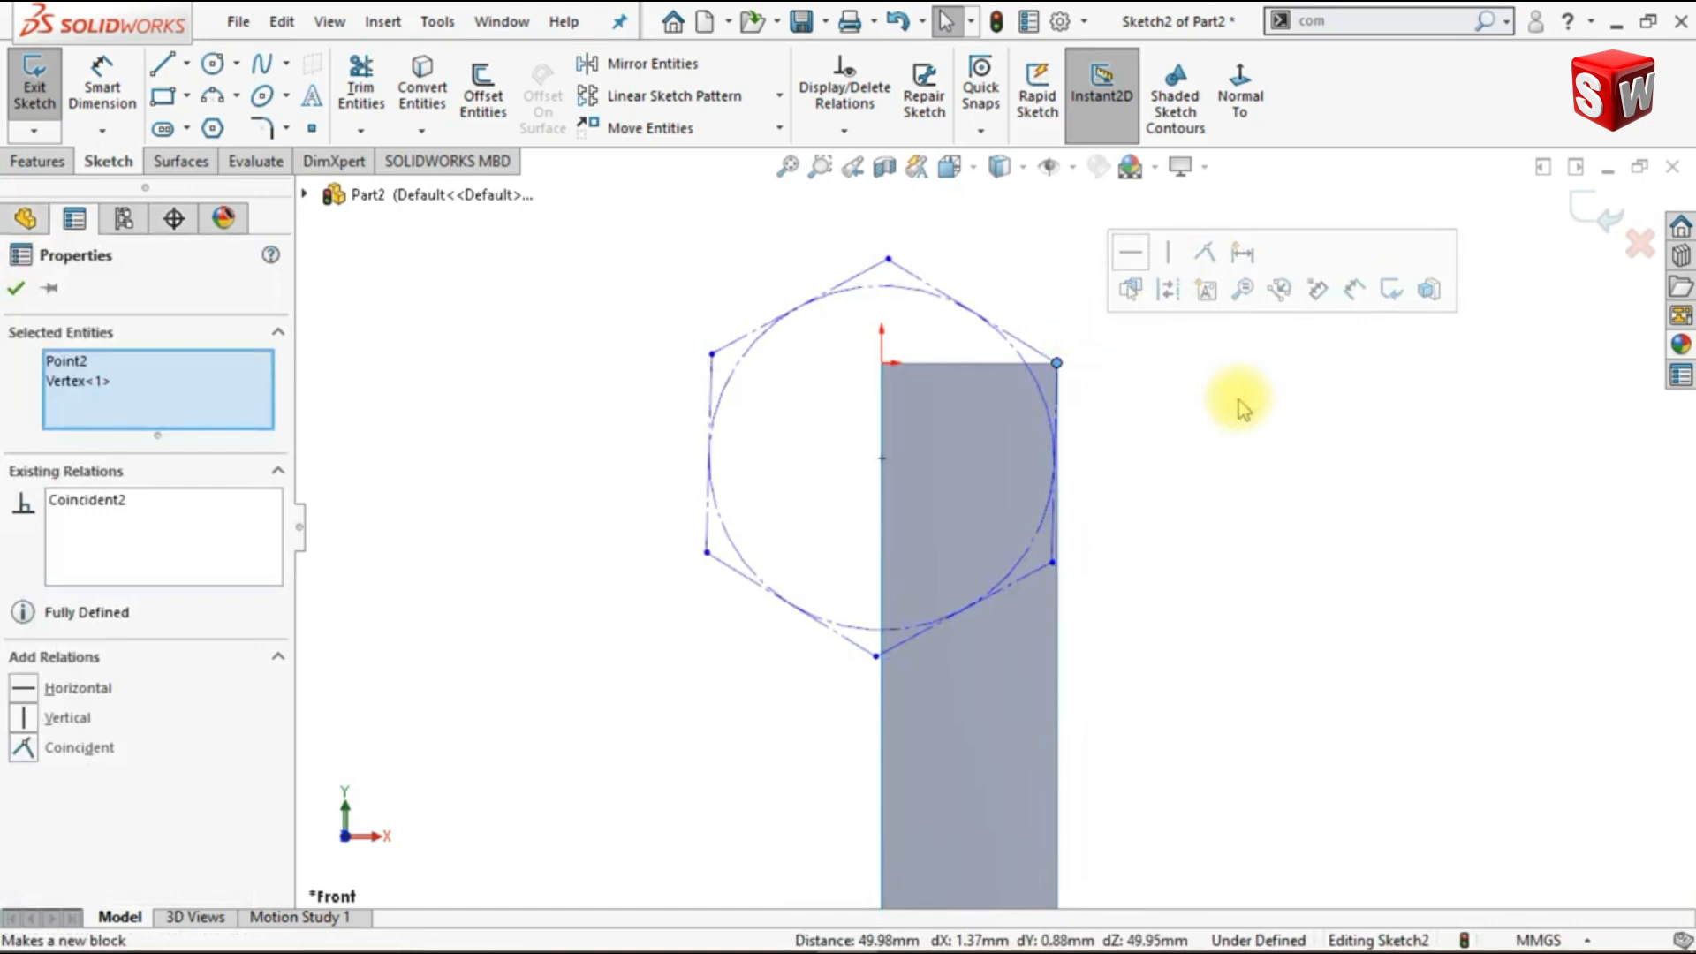
- Make the construction hexagon's upper-right side horizontal so it lines up with the strip's top edge
left_click(1241, 408)
left_click(1040, 355)
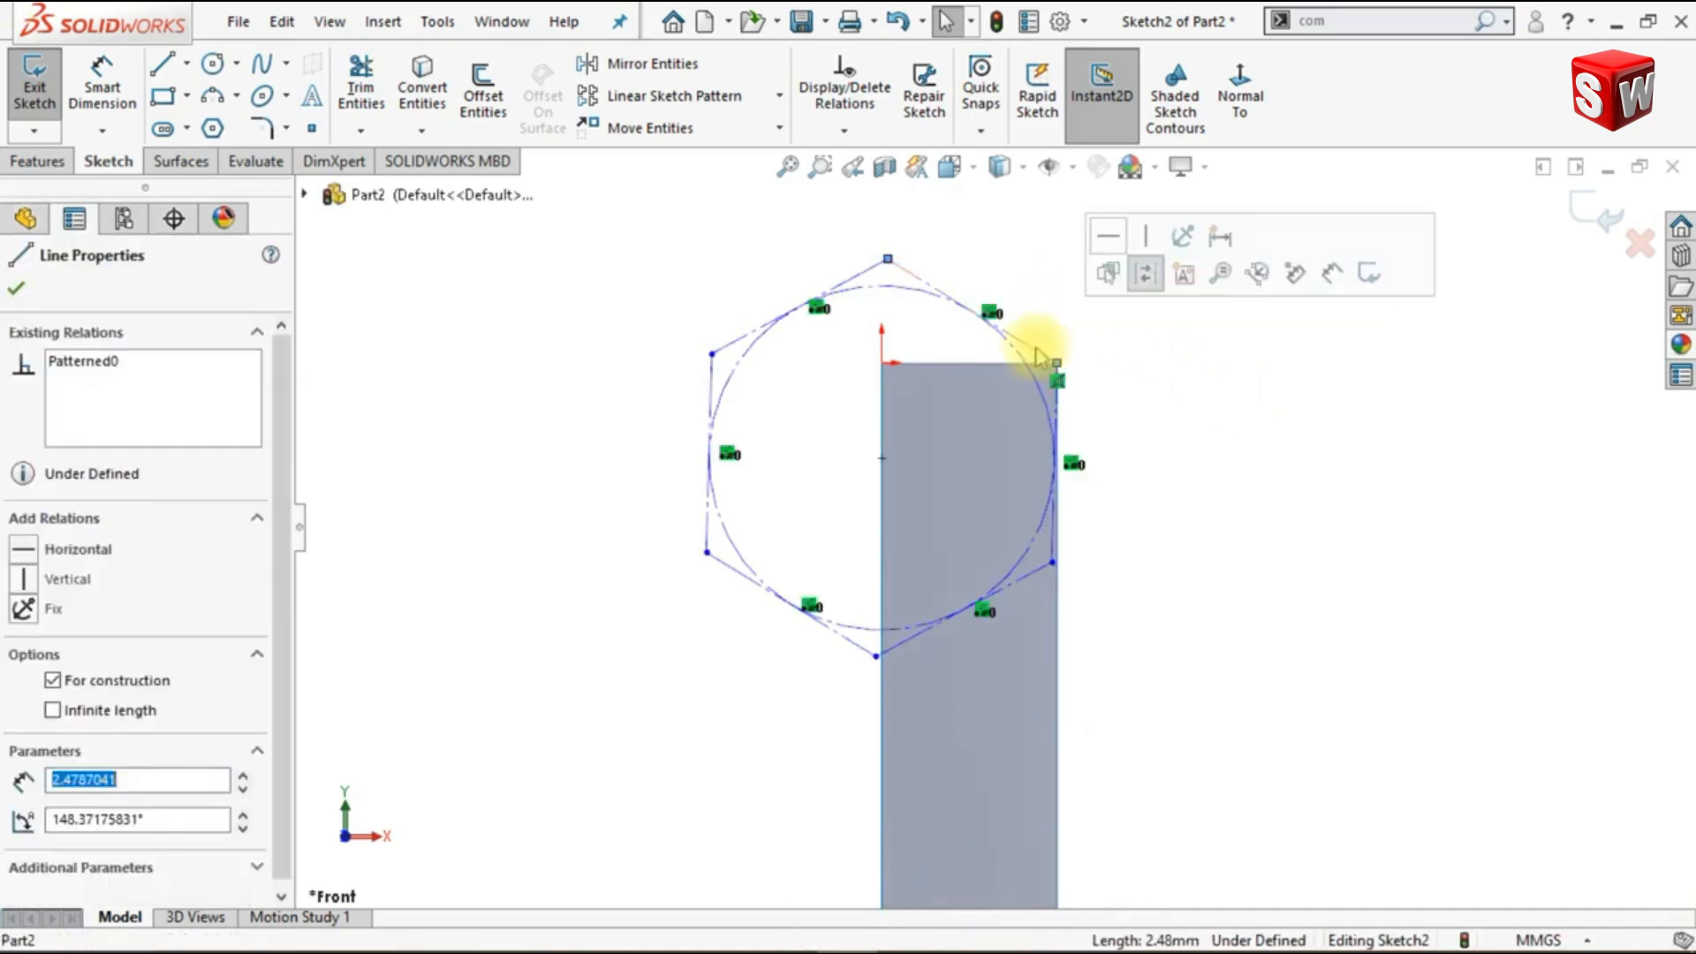
left_click(1098, 237)
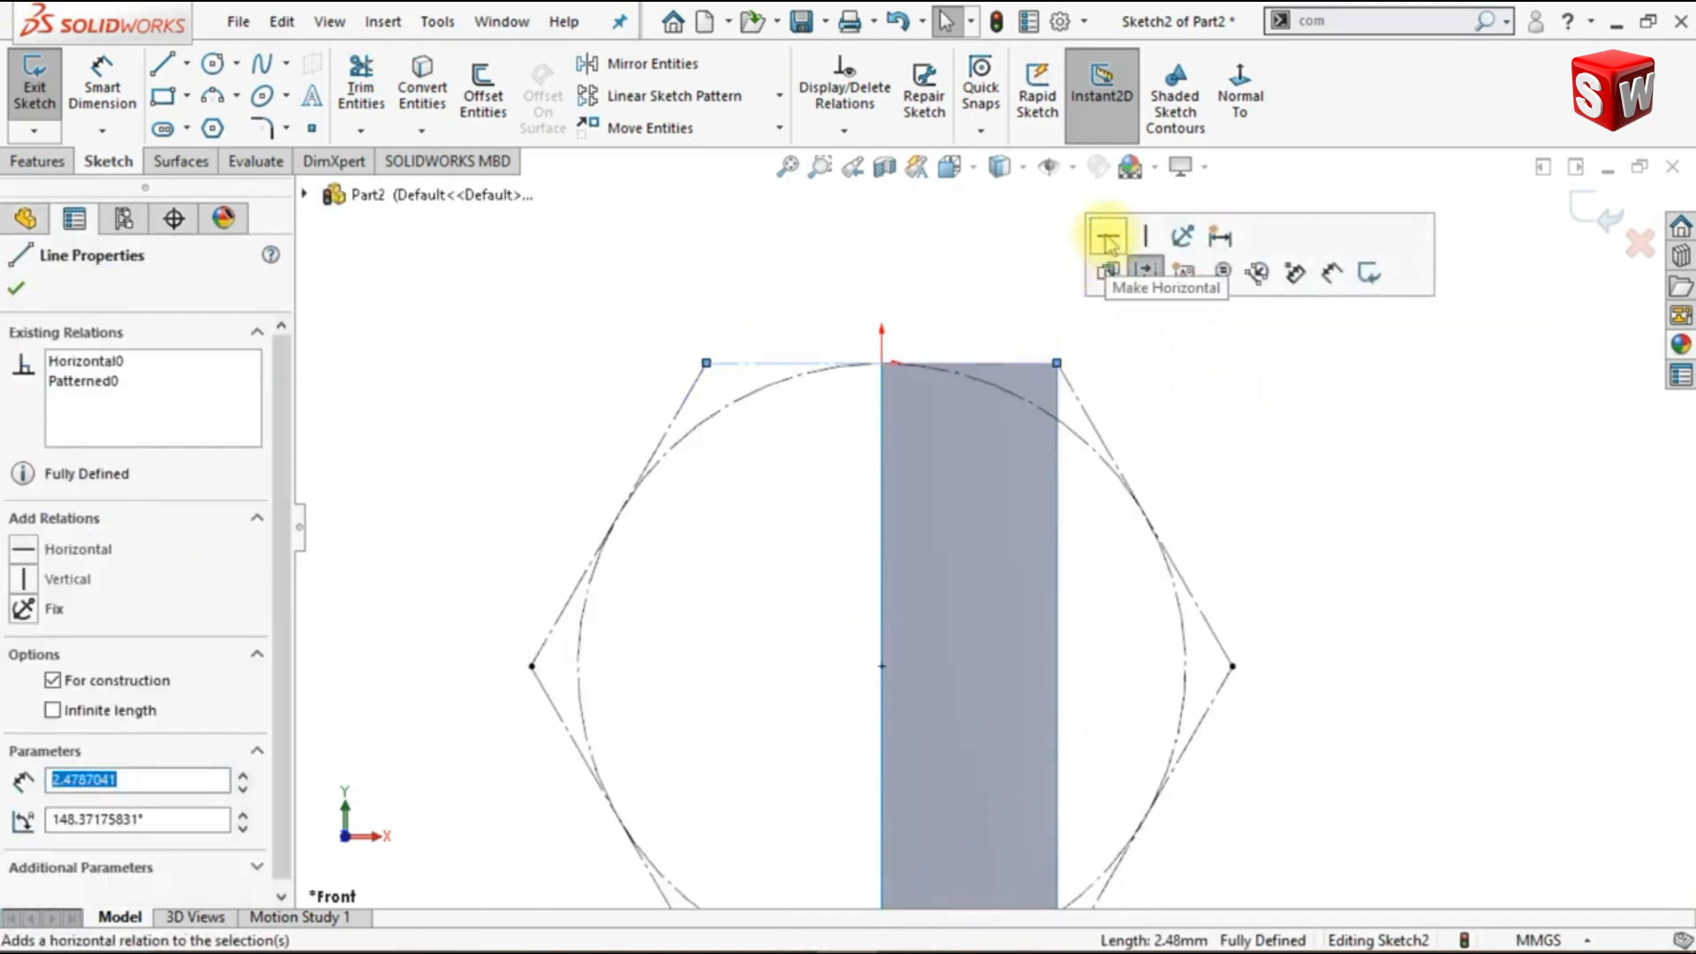
left_click(1216, 444)
- Offset all six sides of the construction hexagon 0.5 mm inward and place the offset dimension above the hexagon
scroll(1220, 444, "up", 4)
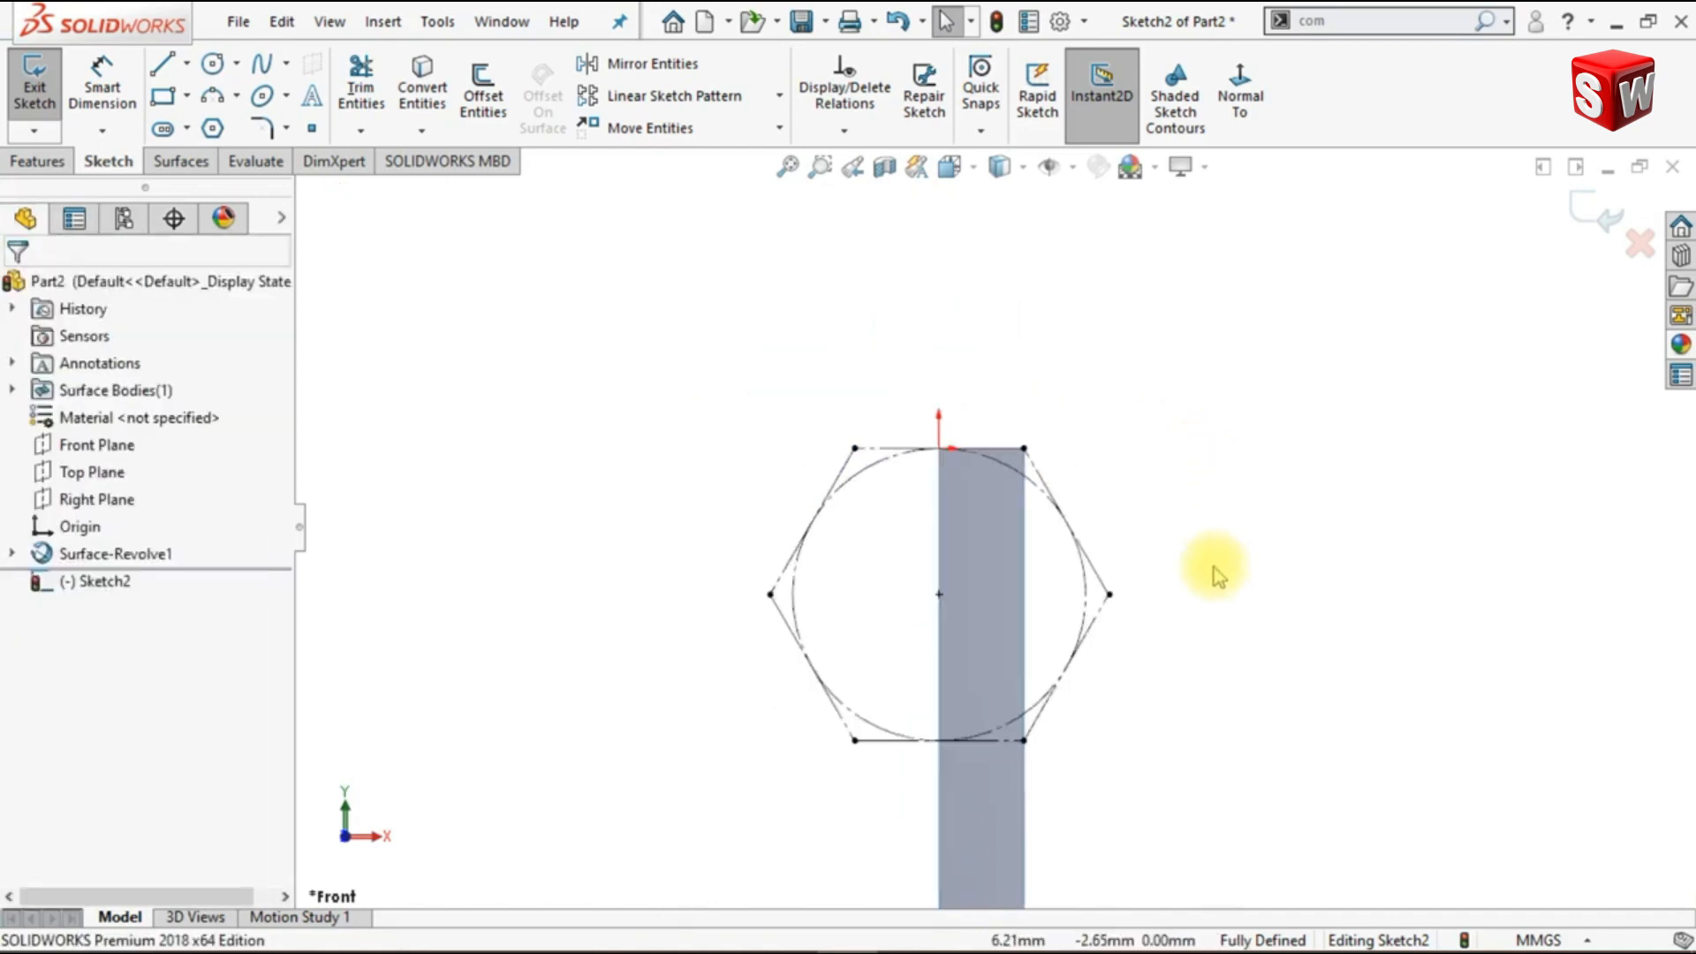
scroll(1095, 720, "down", 1)
mouse_move(1008, 622)
middle_mouse_down("shift")
mouse_move(1014, 587)
mouse_move(1045, 580)
middle_mouse_up("shift")
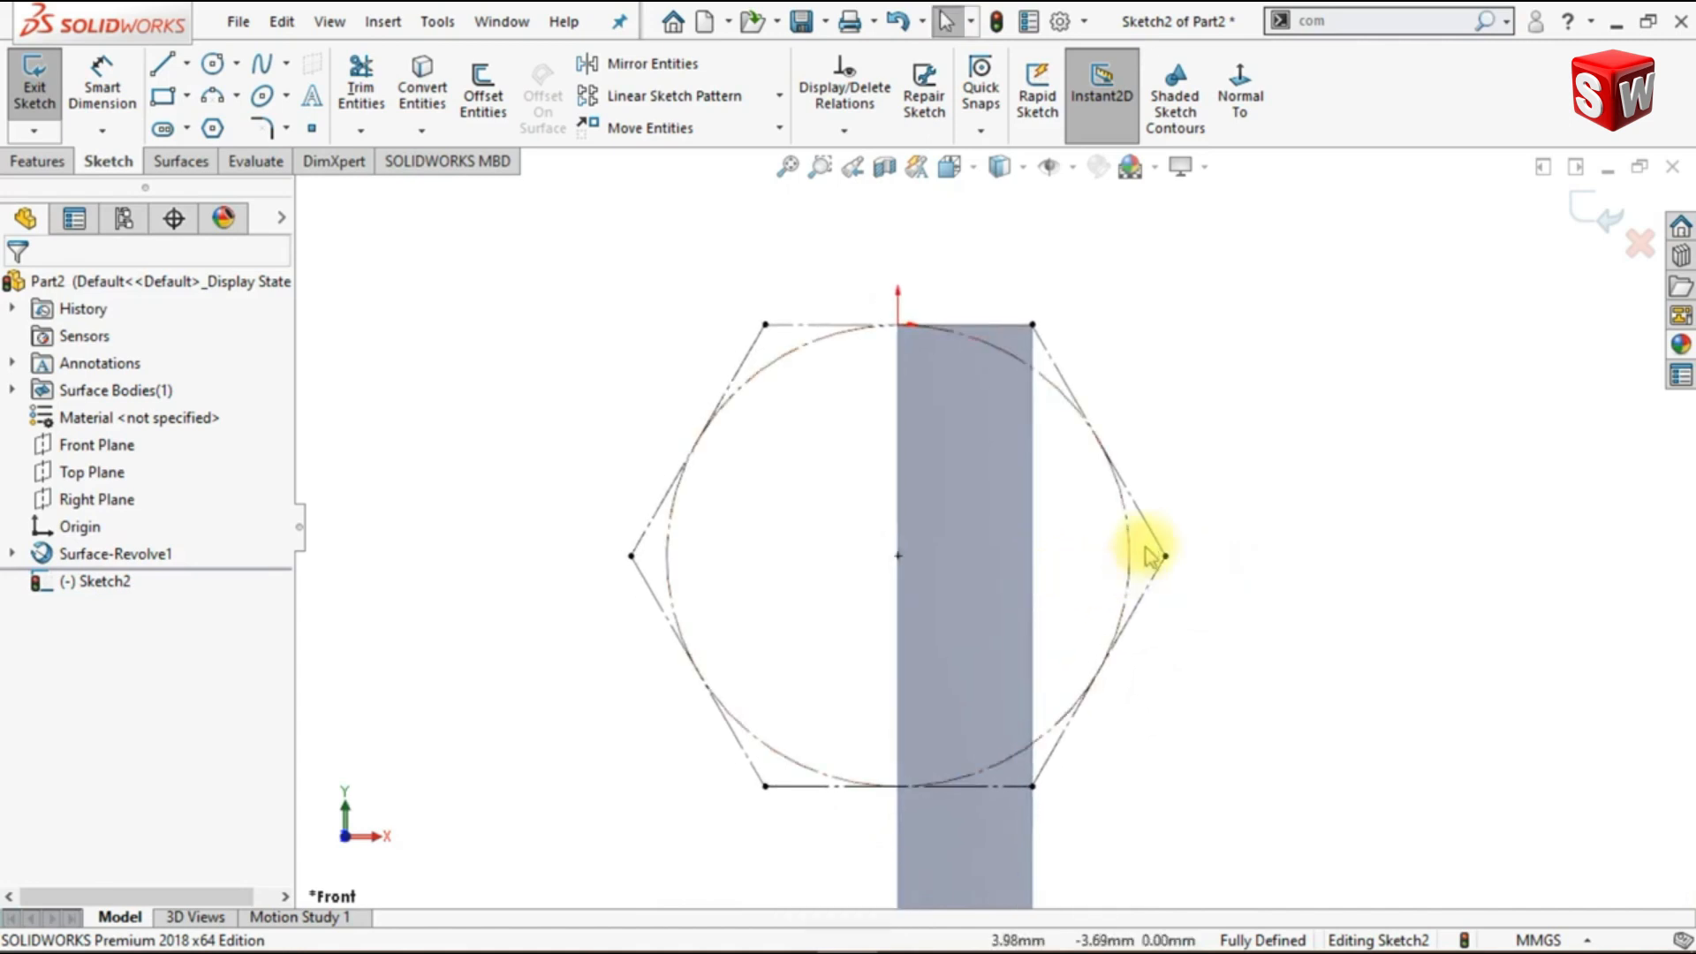
left_click(1153, 543)
right_click(1148, 455)
left_click(1206, 459)
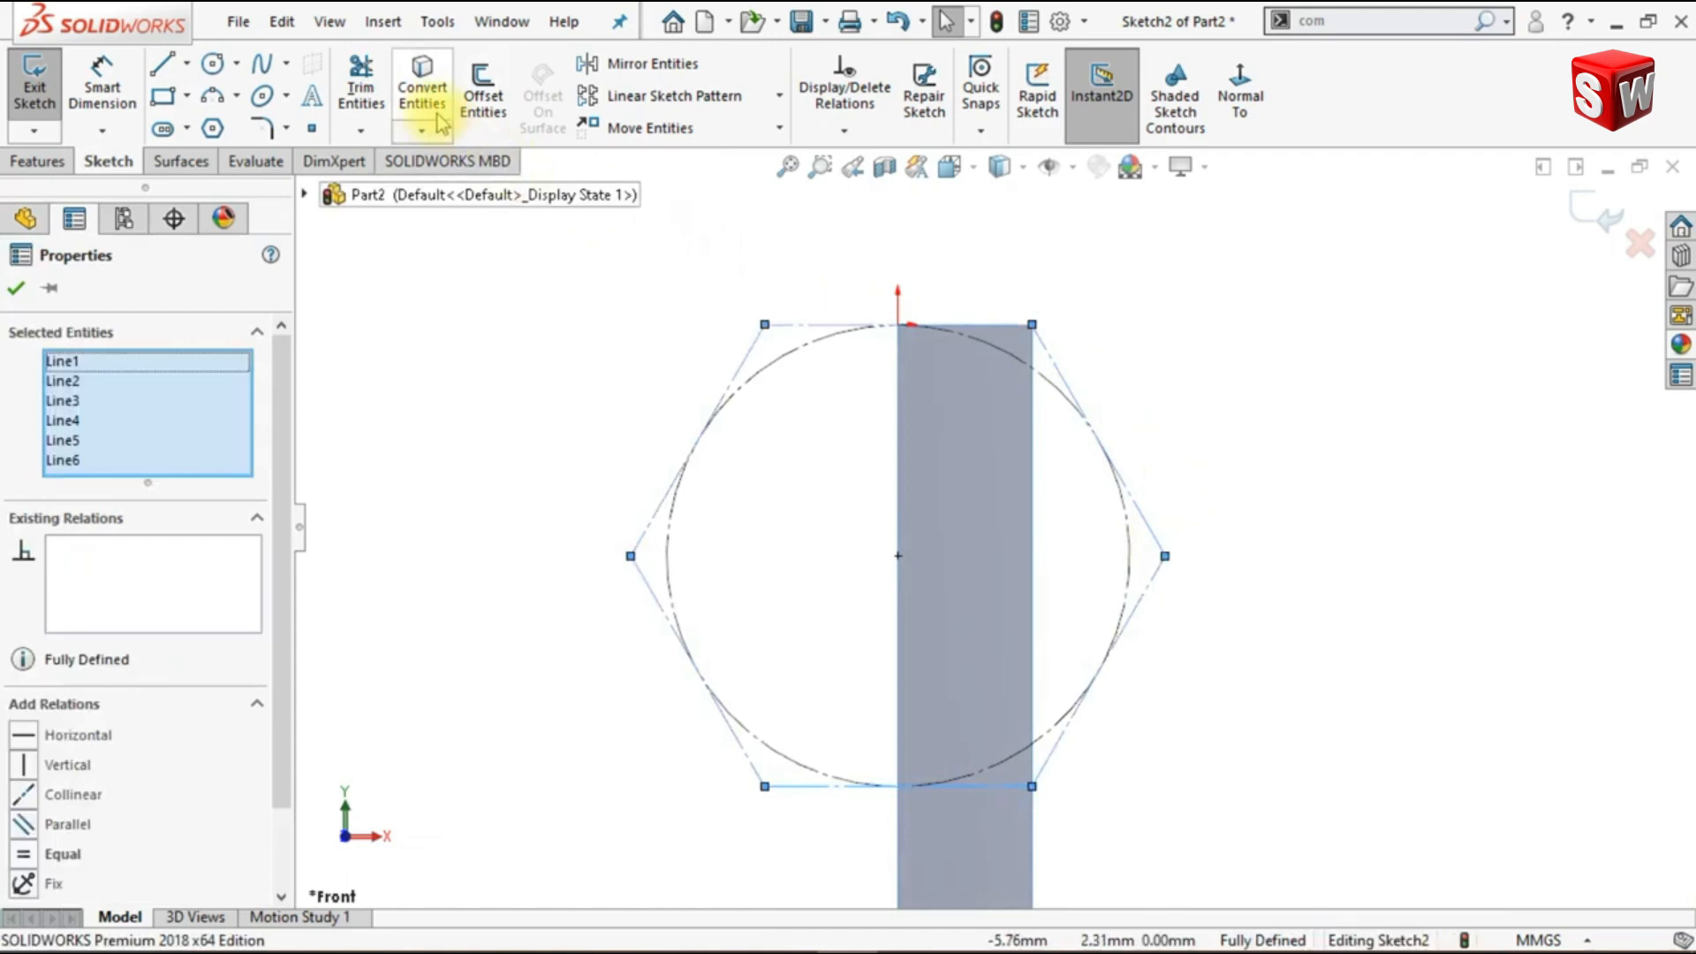
left_click(481, 97)
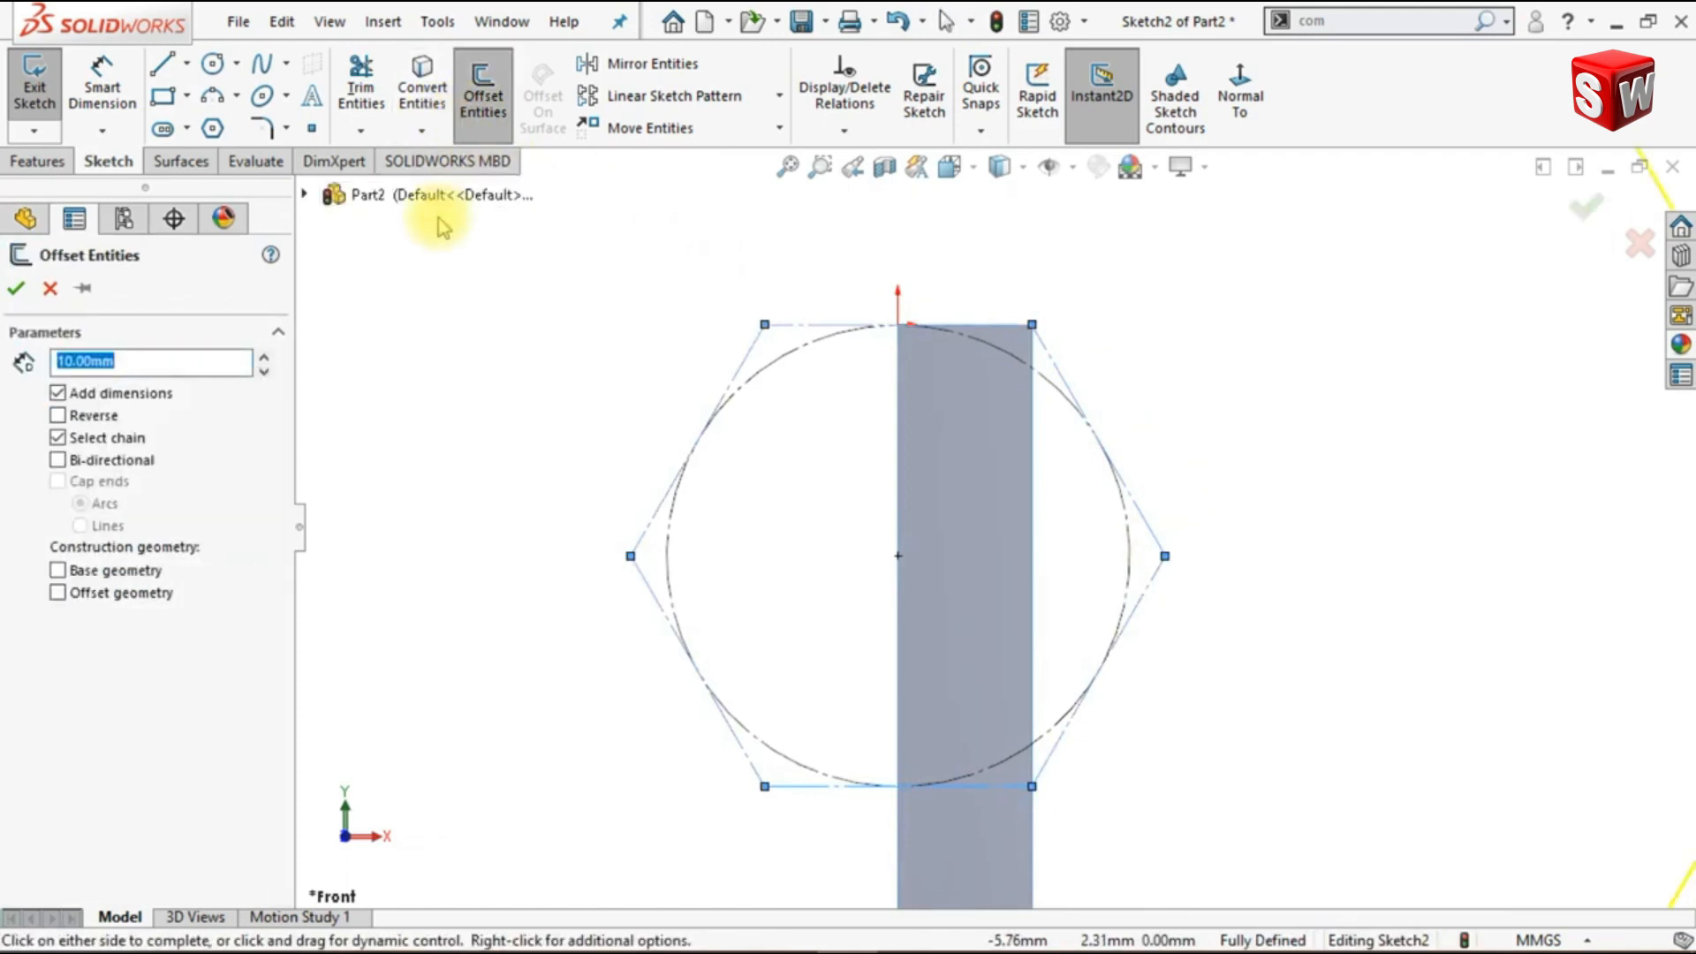
type(".5")
key("Return")
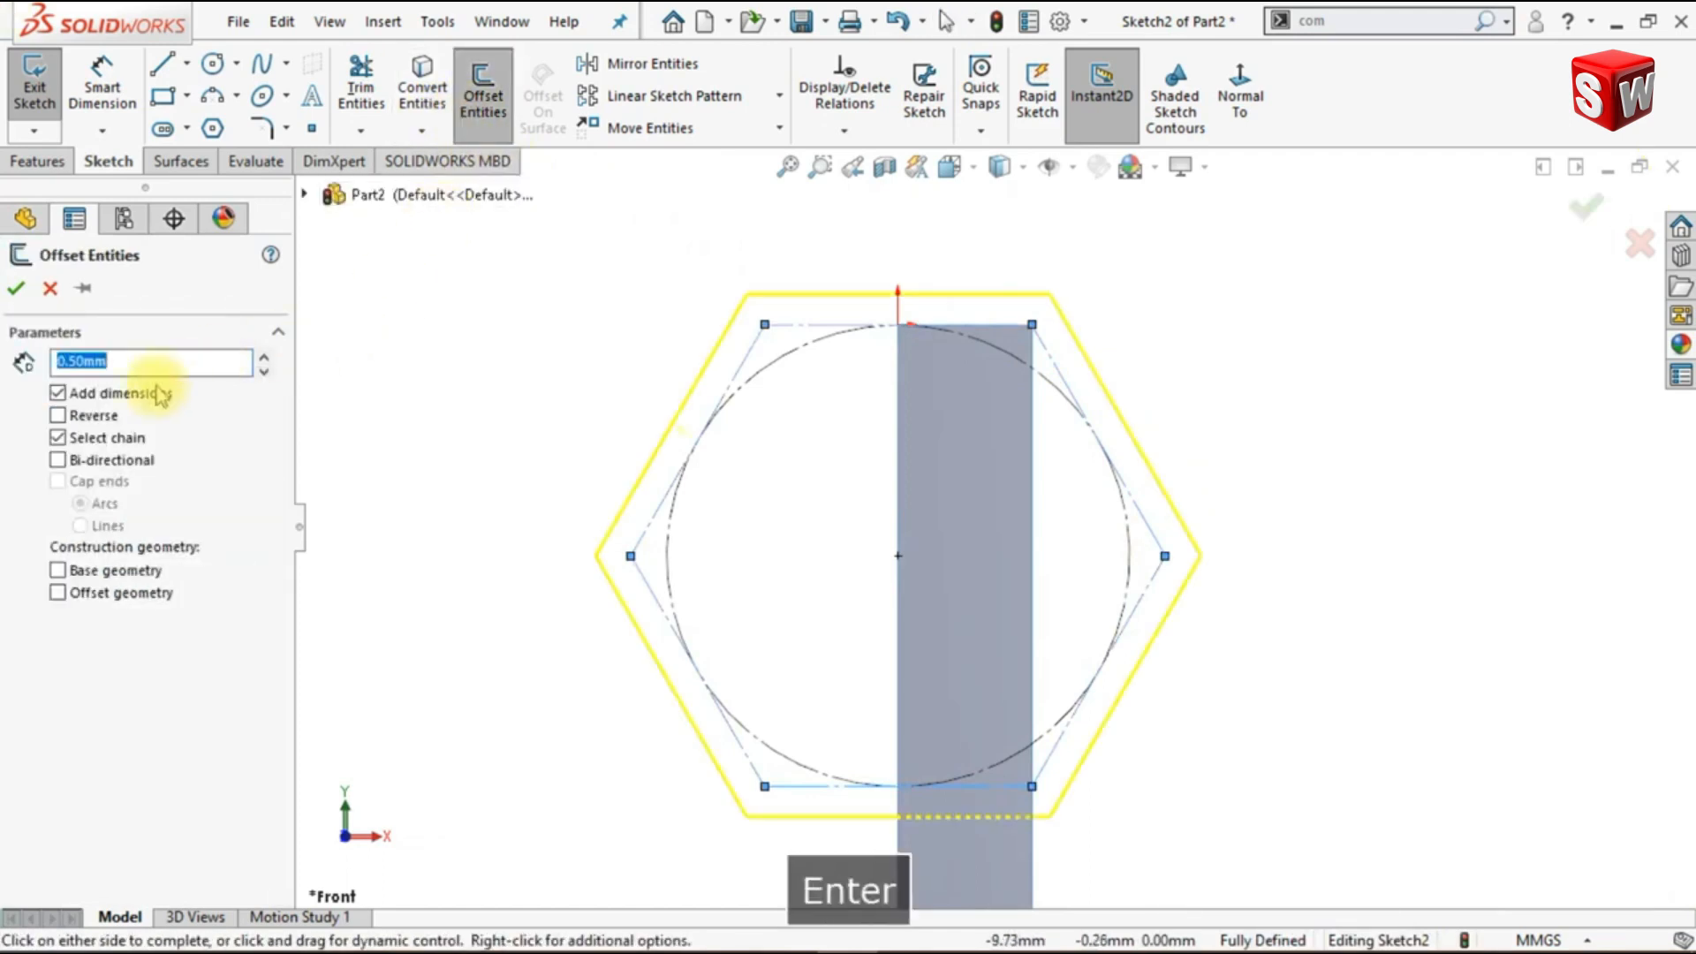
left_click(86, 417)
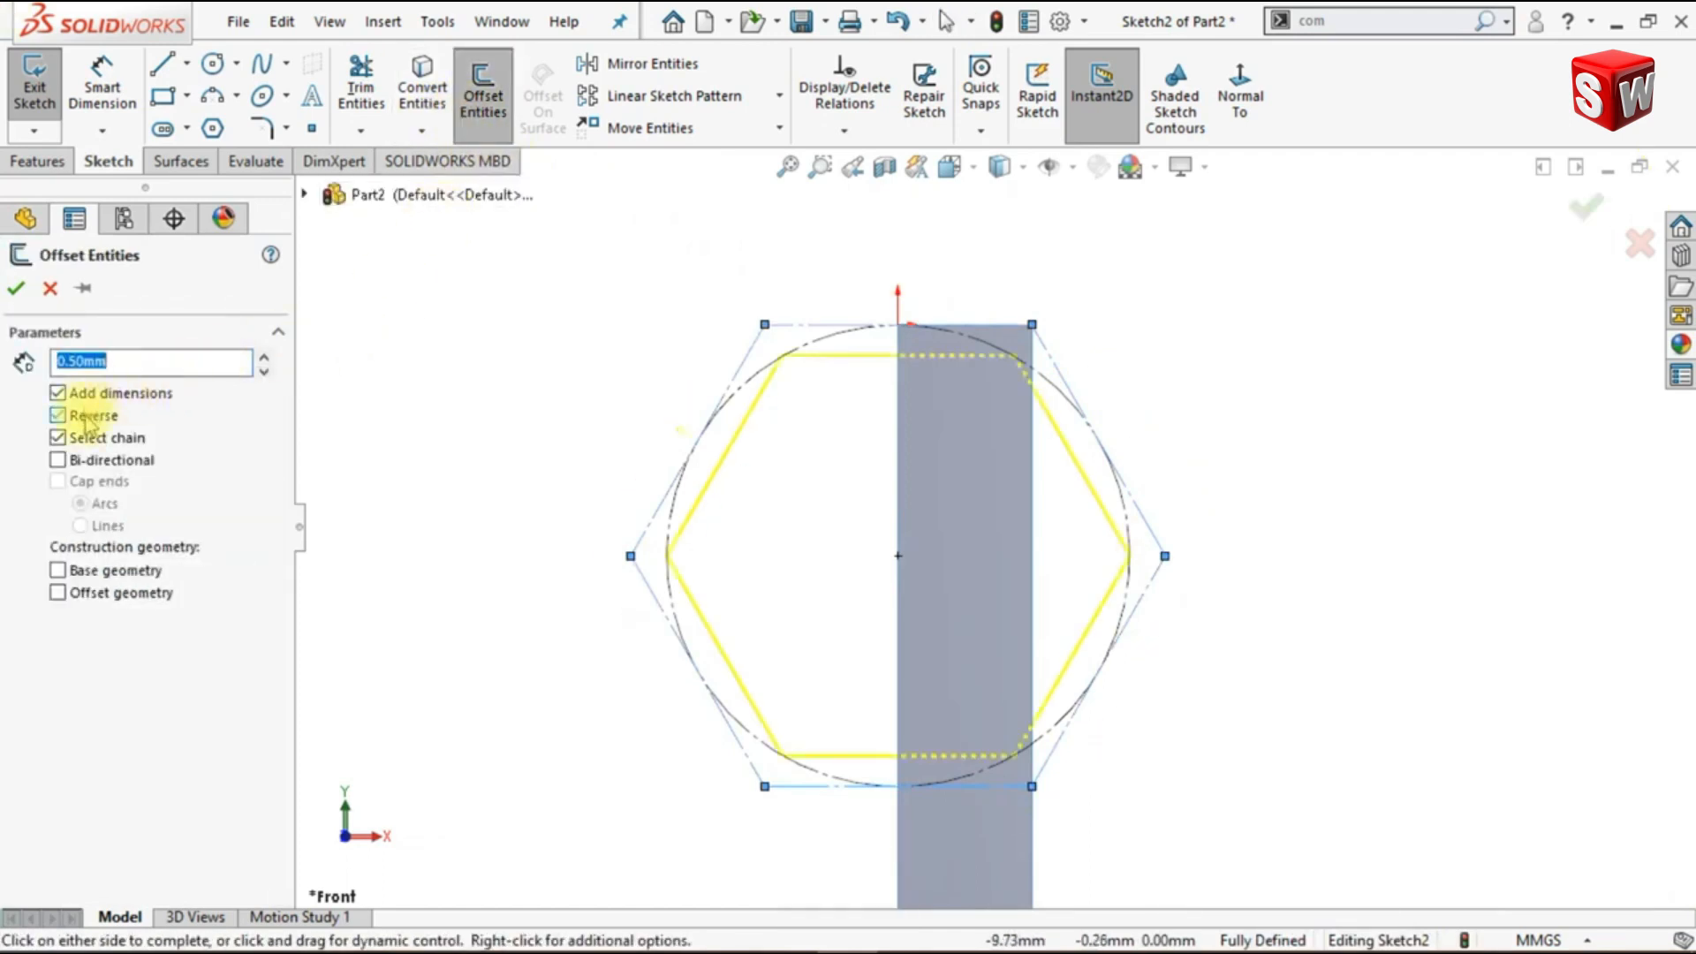
left_click(18, 290)
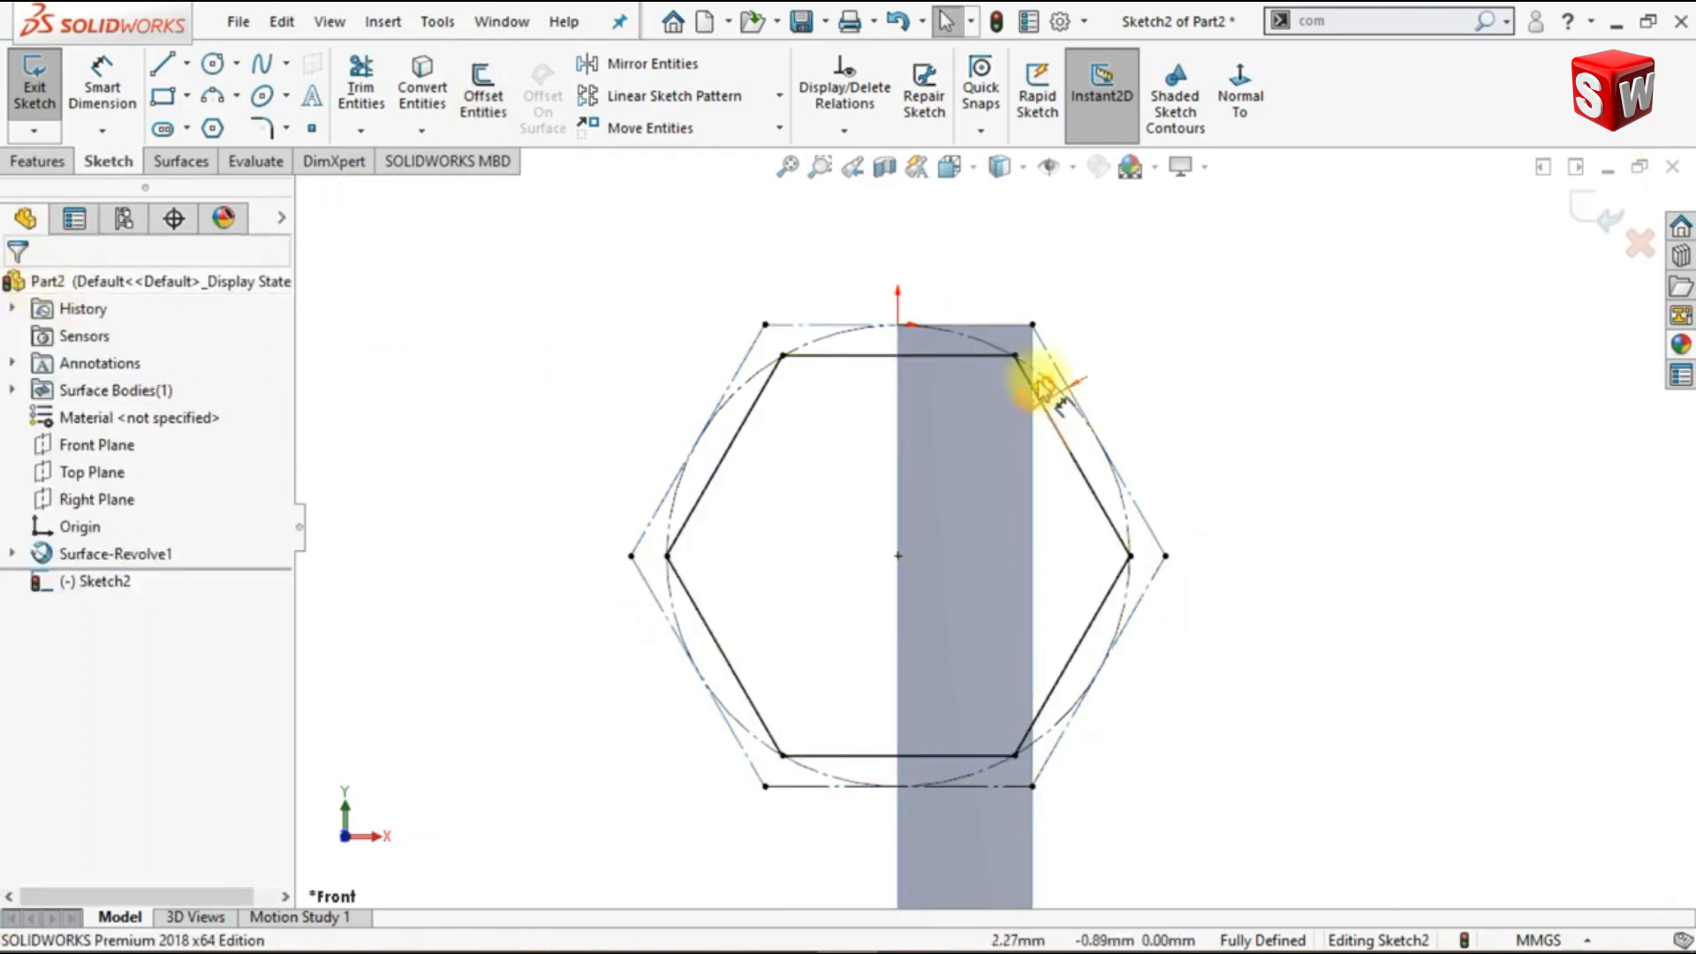
left_click_drag(1042, 371, 988, 249)
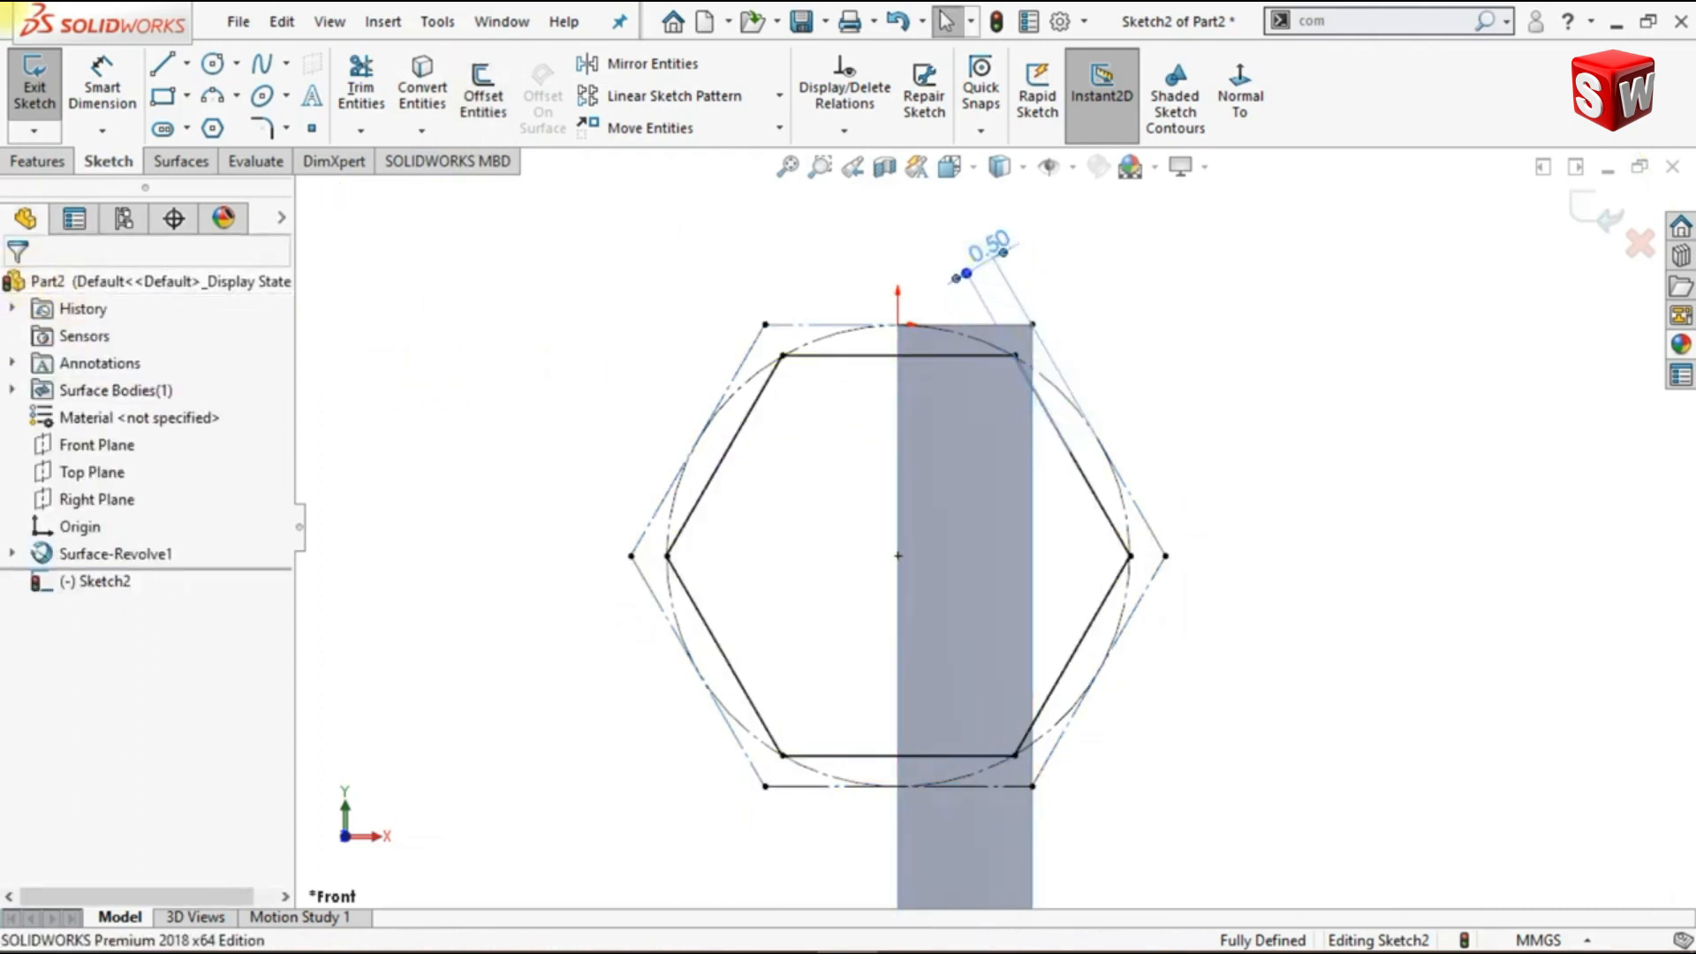
left_click(1203, 366)
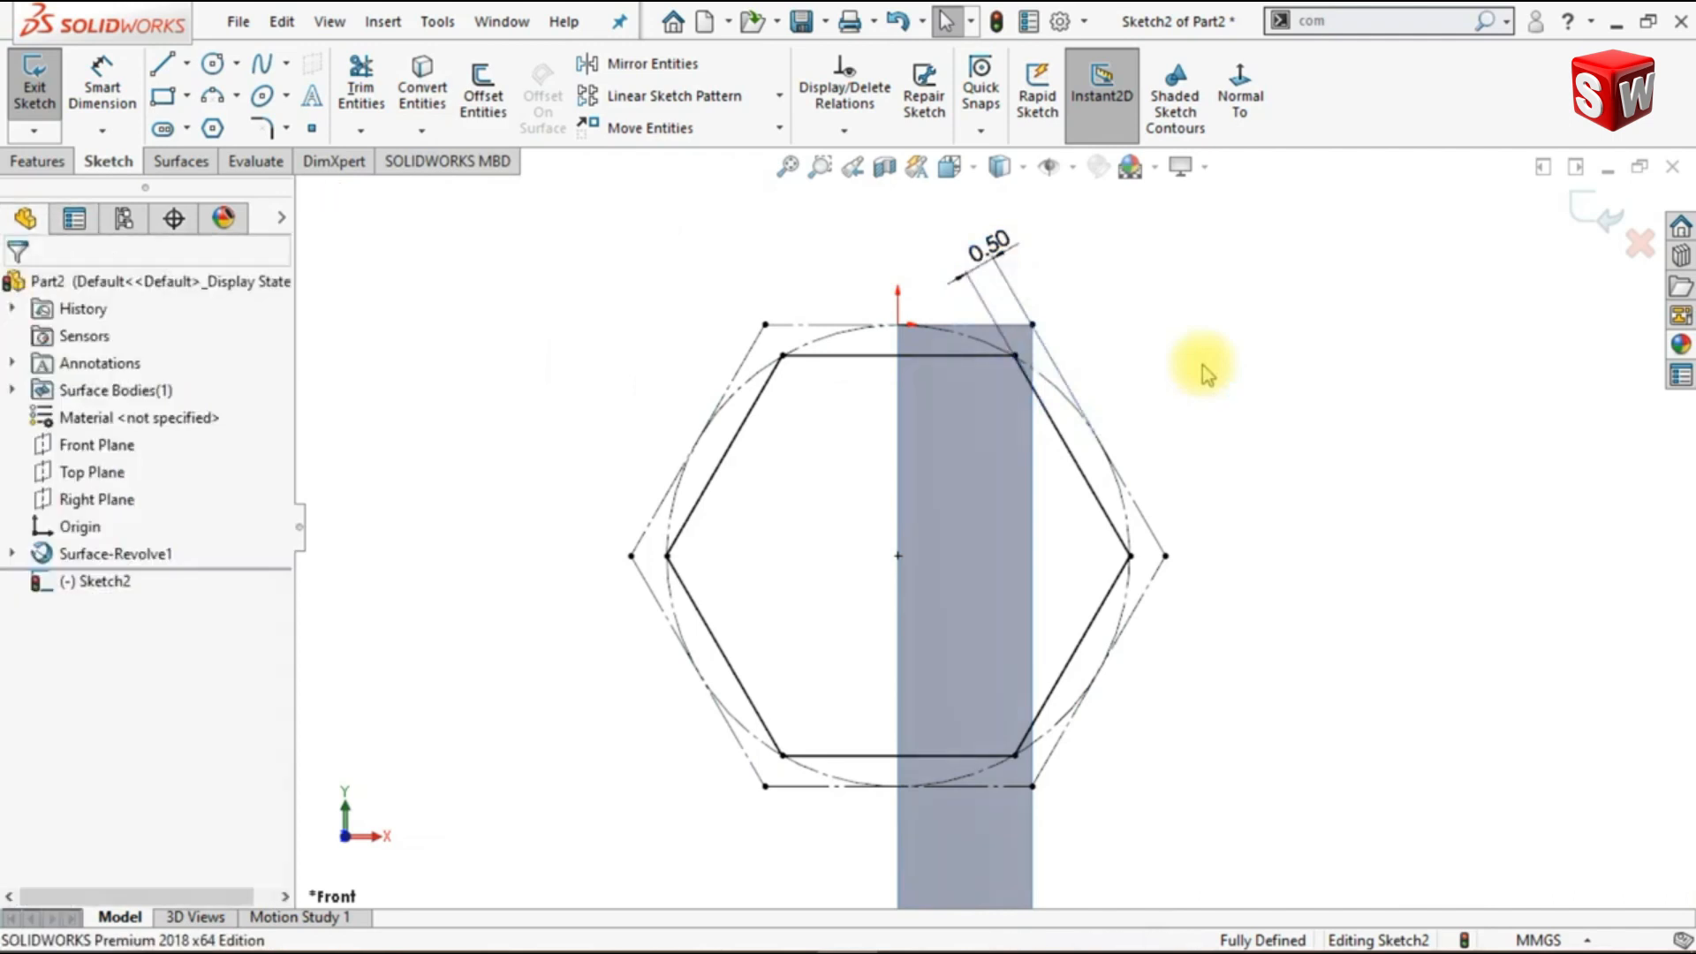
- Mirror a copy of the inner hexagon about the construction hexagon's lower-right side, then exit the sketch and show the isometric view
right_click(747, 449)
left_click(787, 457)
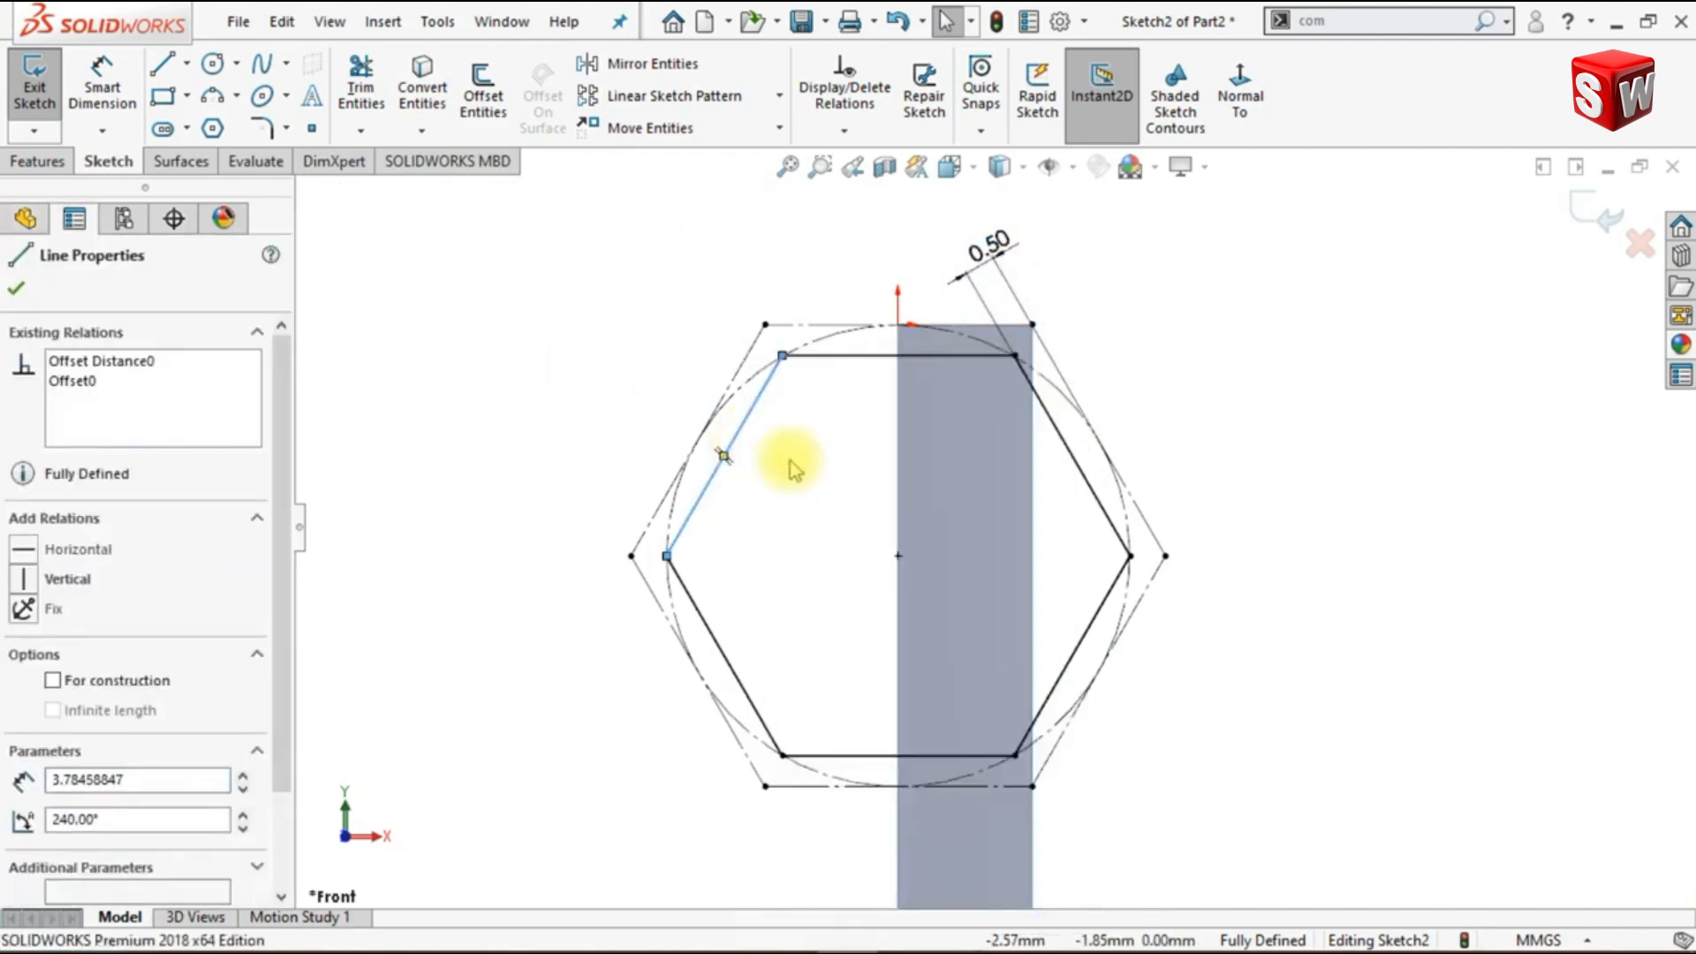
left_click(643, 63)
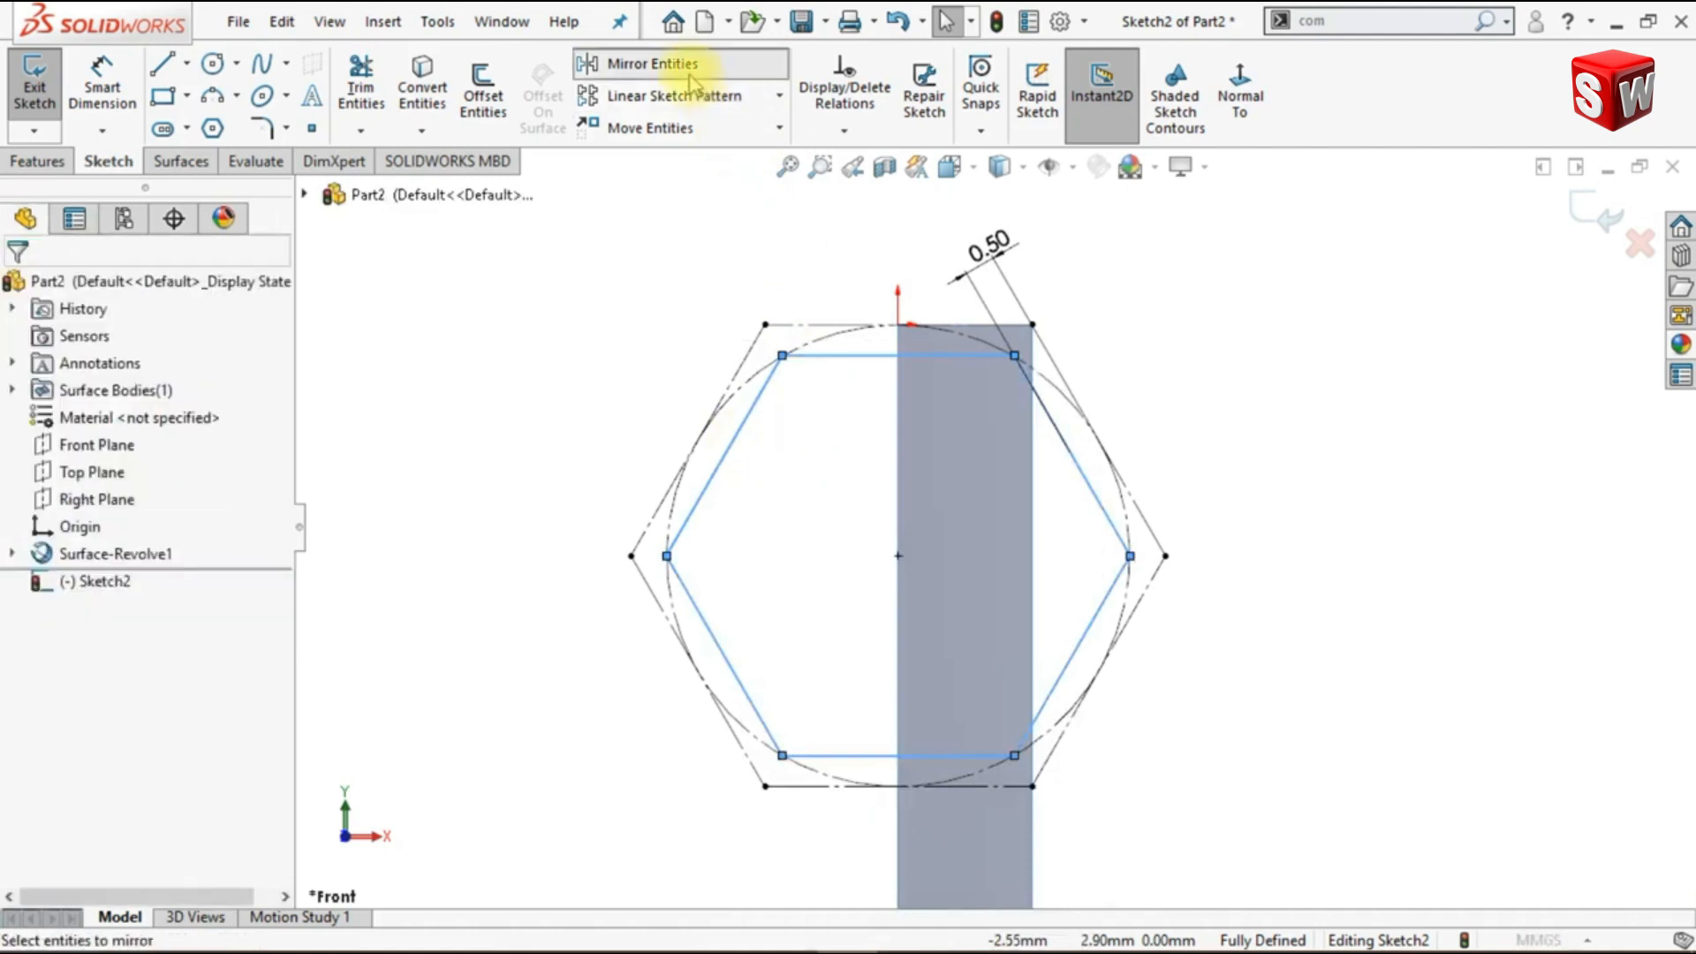
left_click(243, 685)
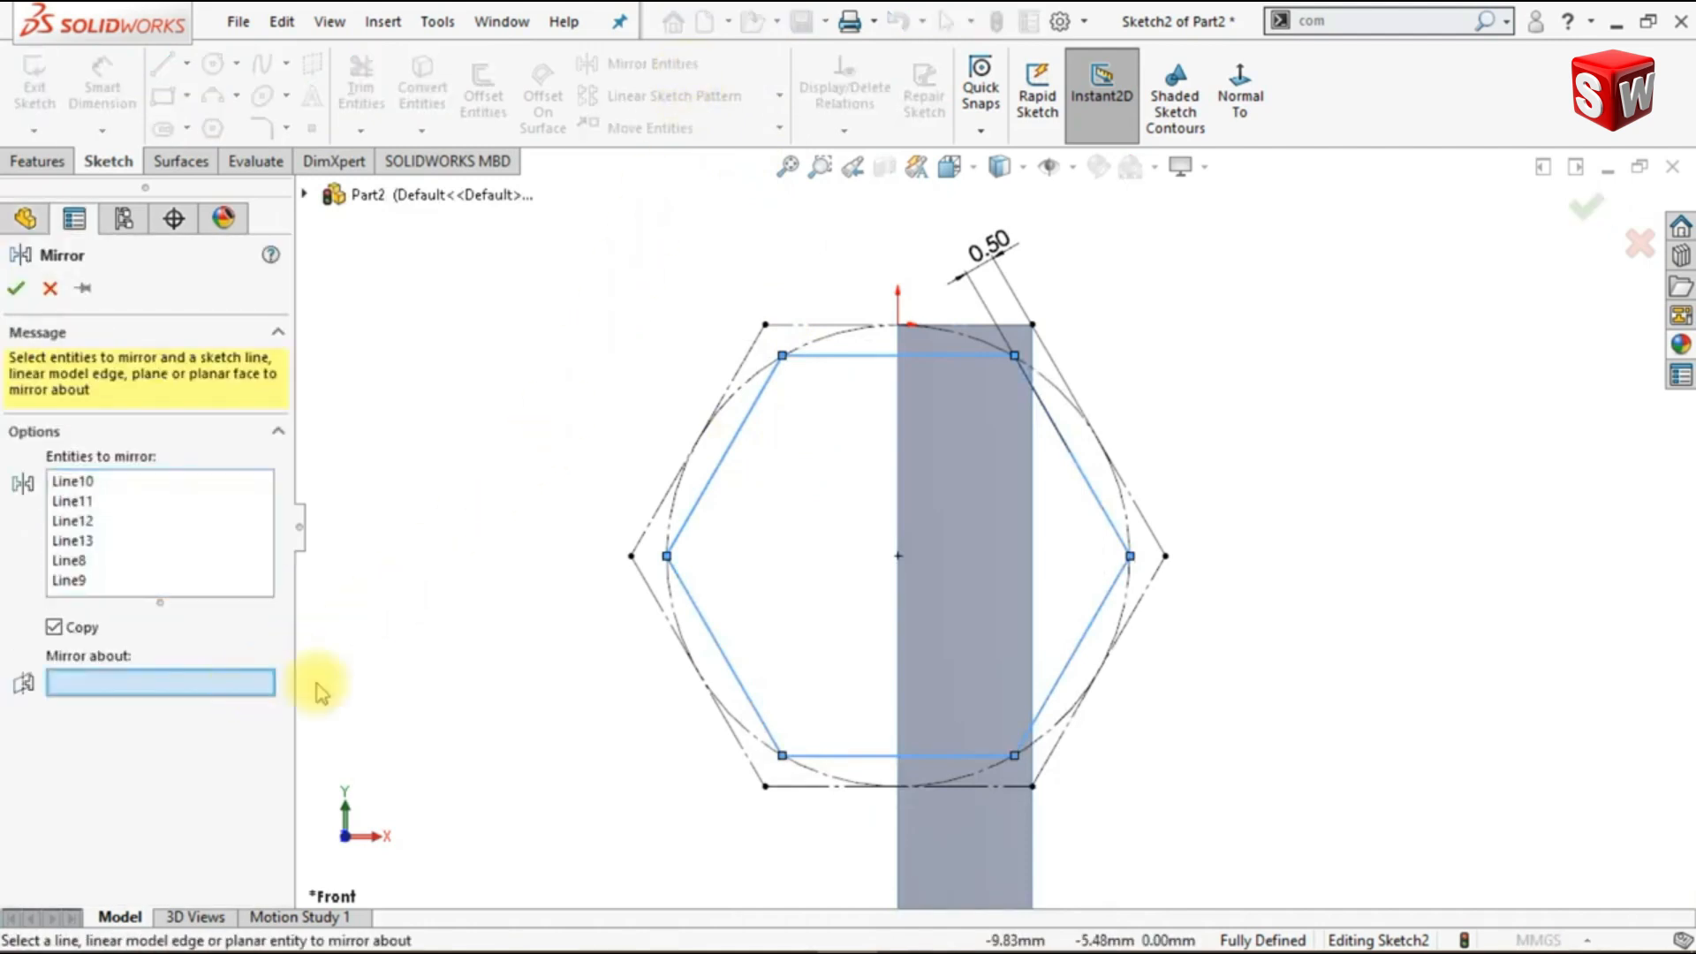
left_click(1158, 581)
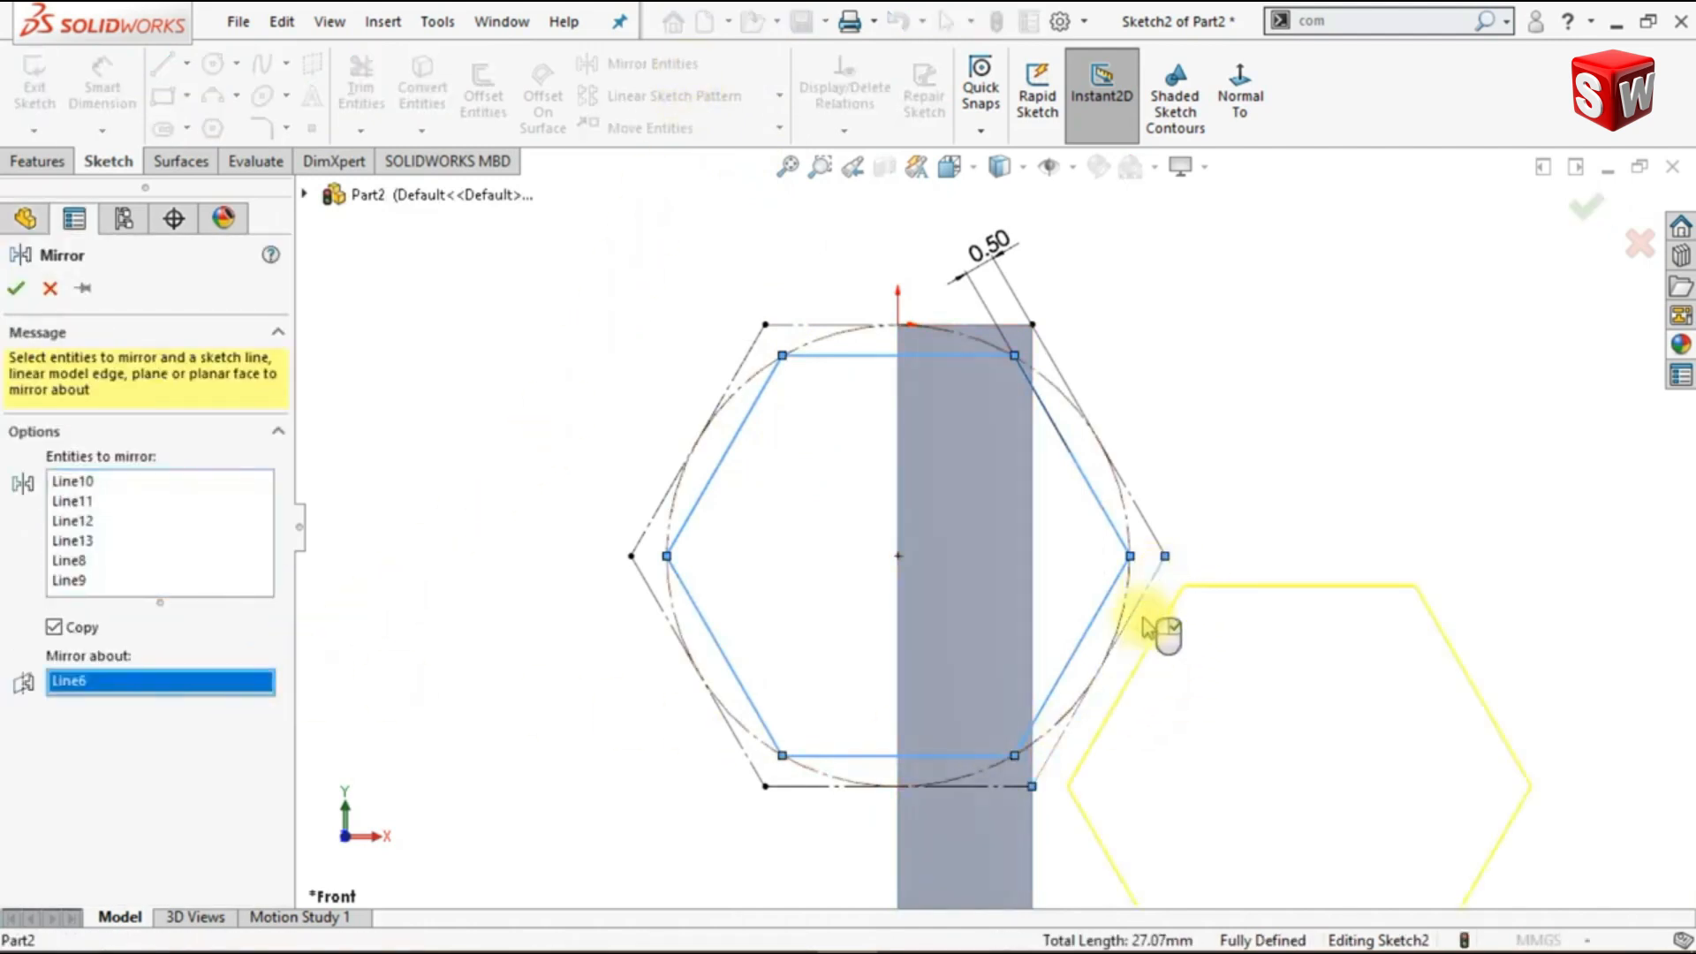
scroll(1143, 644, "up", 5)
scroll(968, 707, "down", 3)
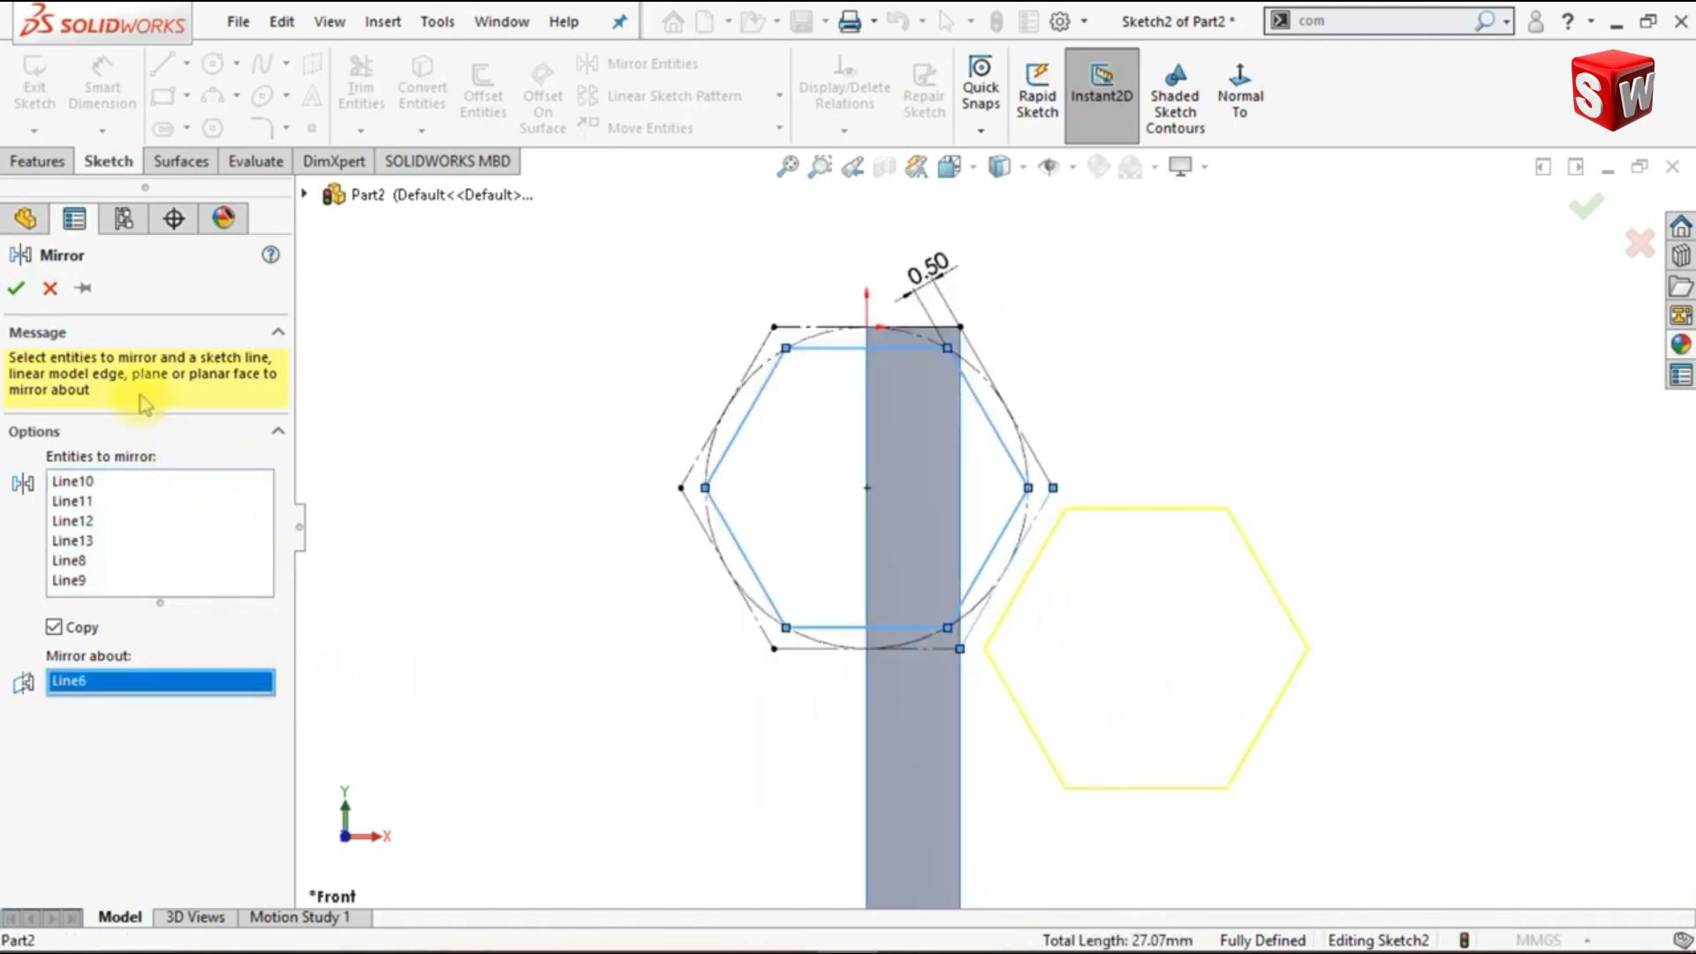
left_click(15, 289)
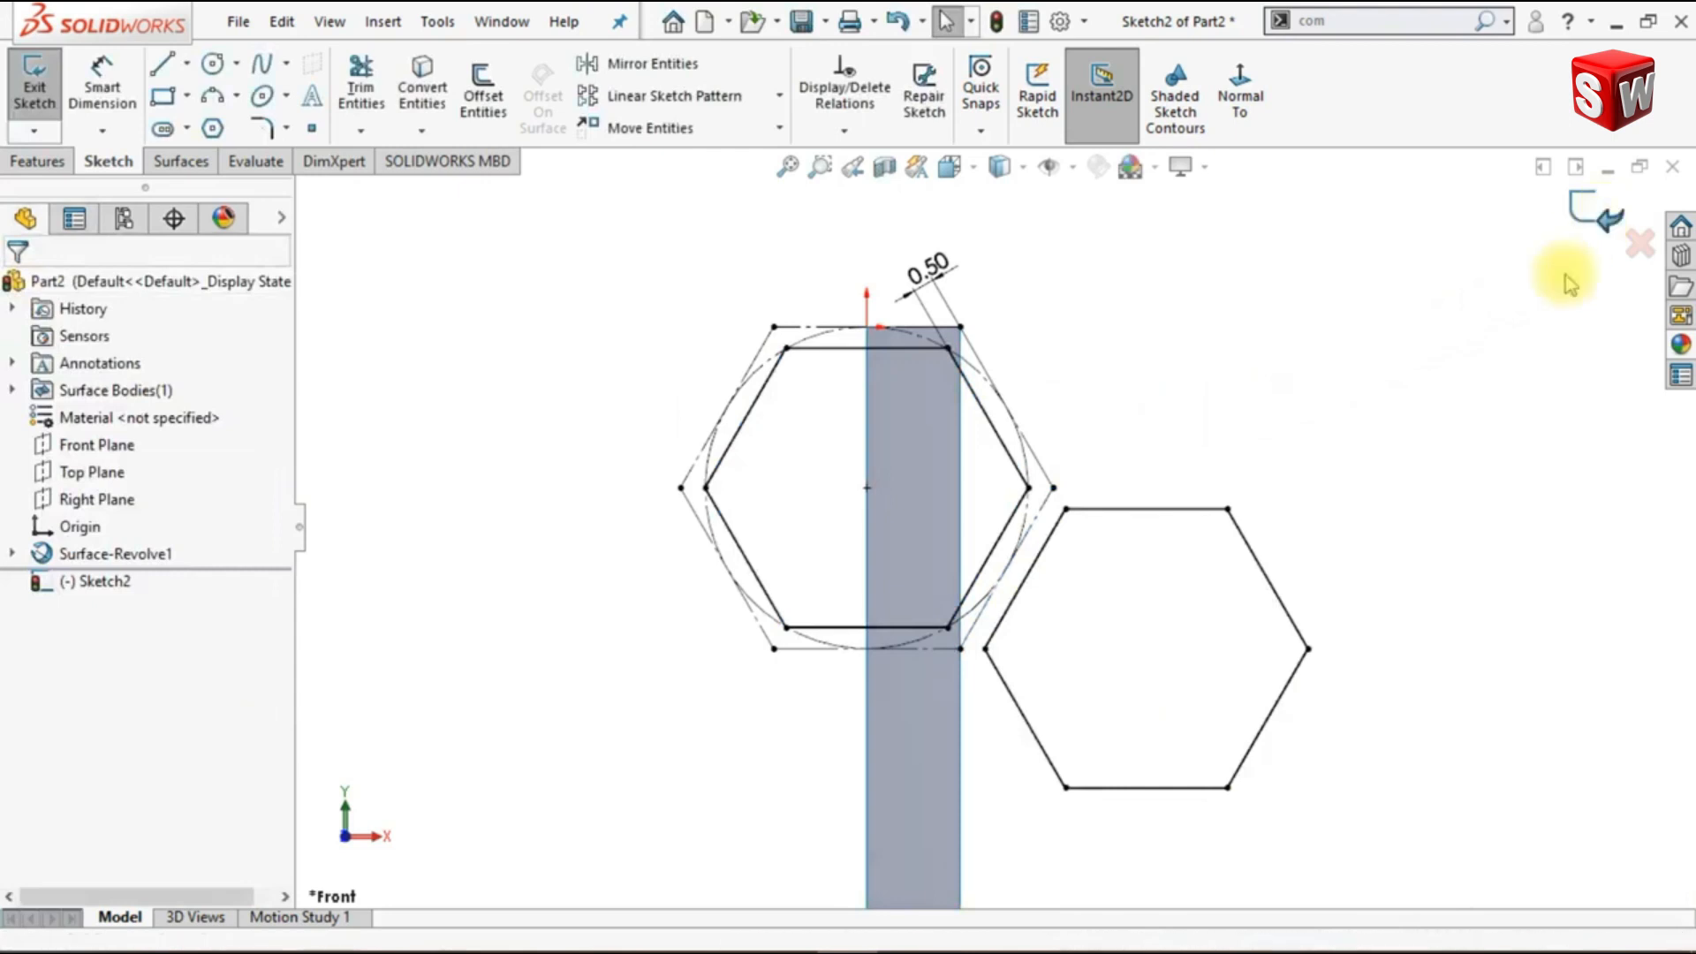
left_click(1601, 221)
key("ctrl+7")
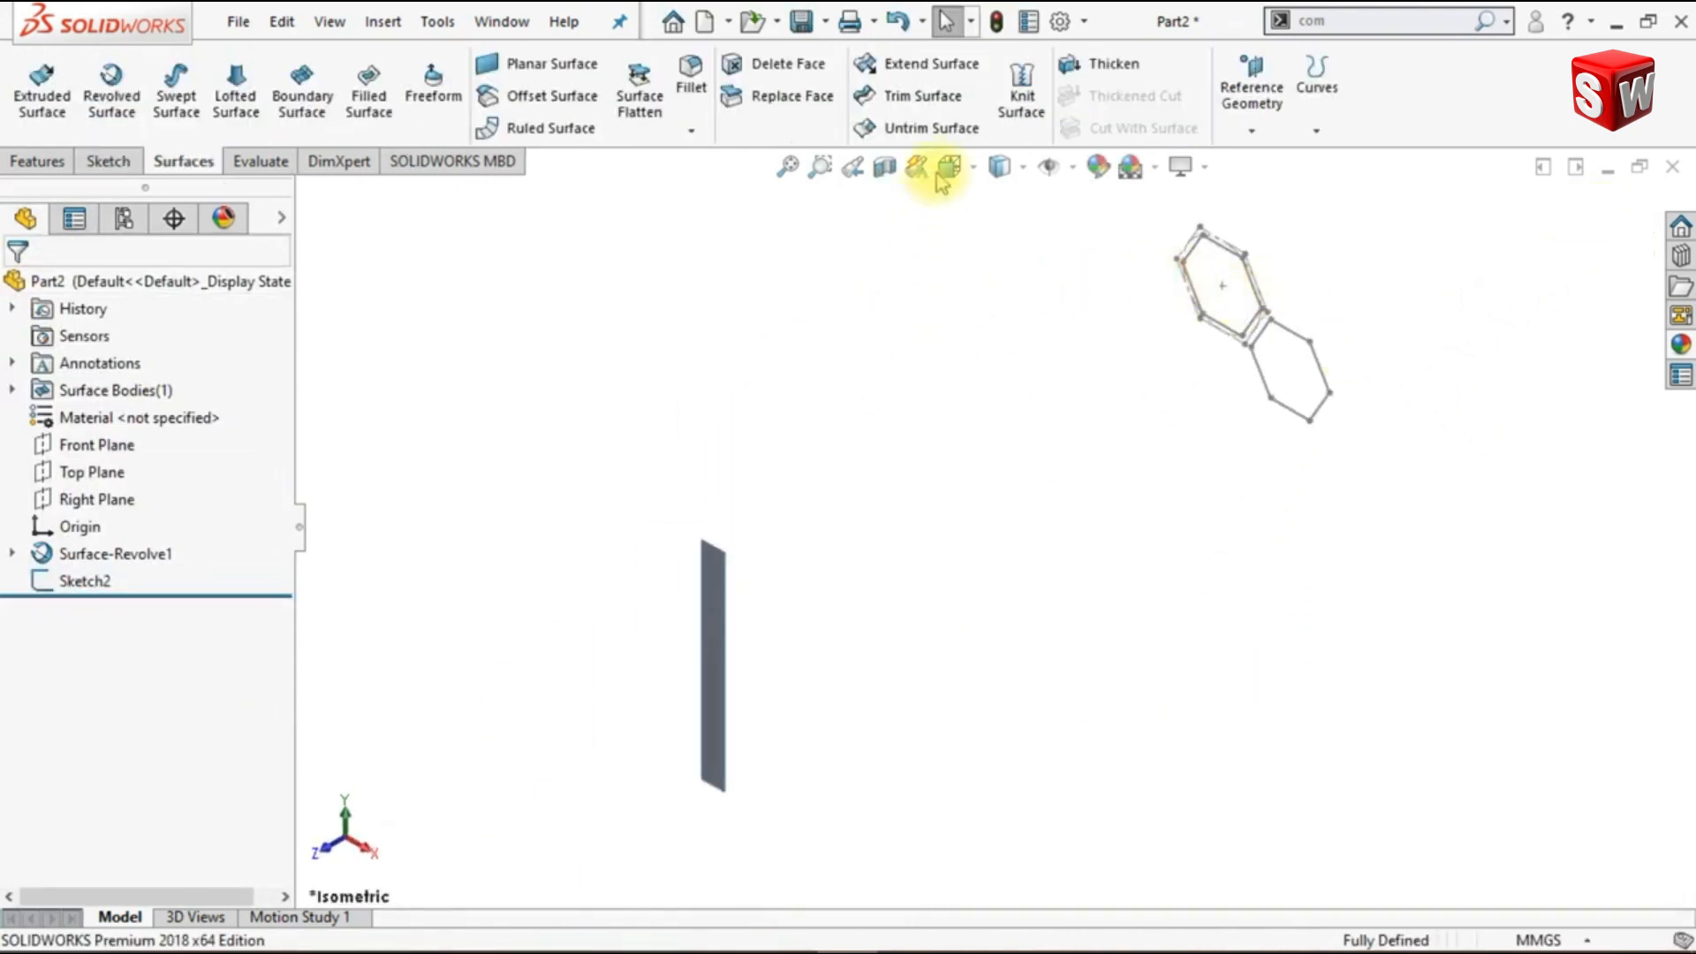
- Extend the revolved surface strip 10 mm from its right vertical edge, using the Same surface extension type
left_click(961, 75)
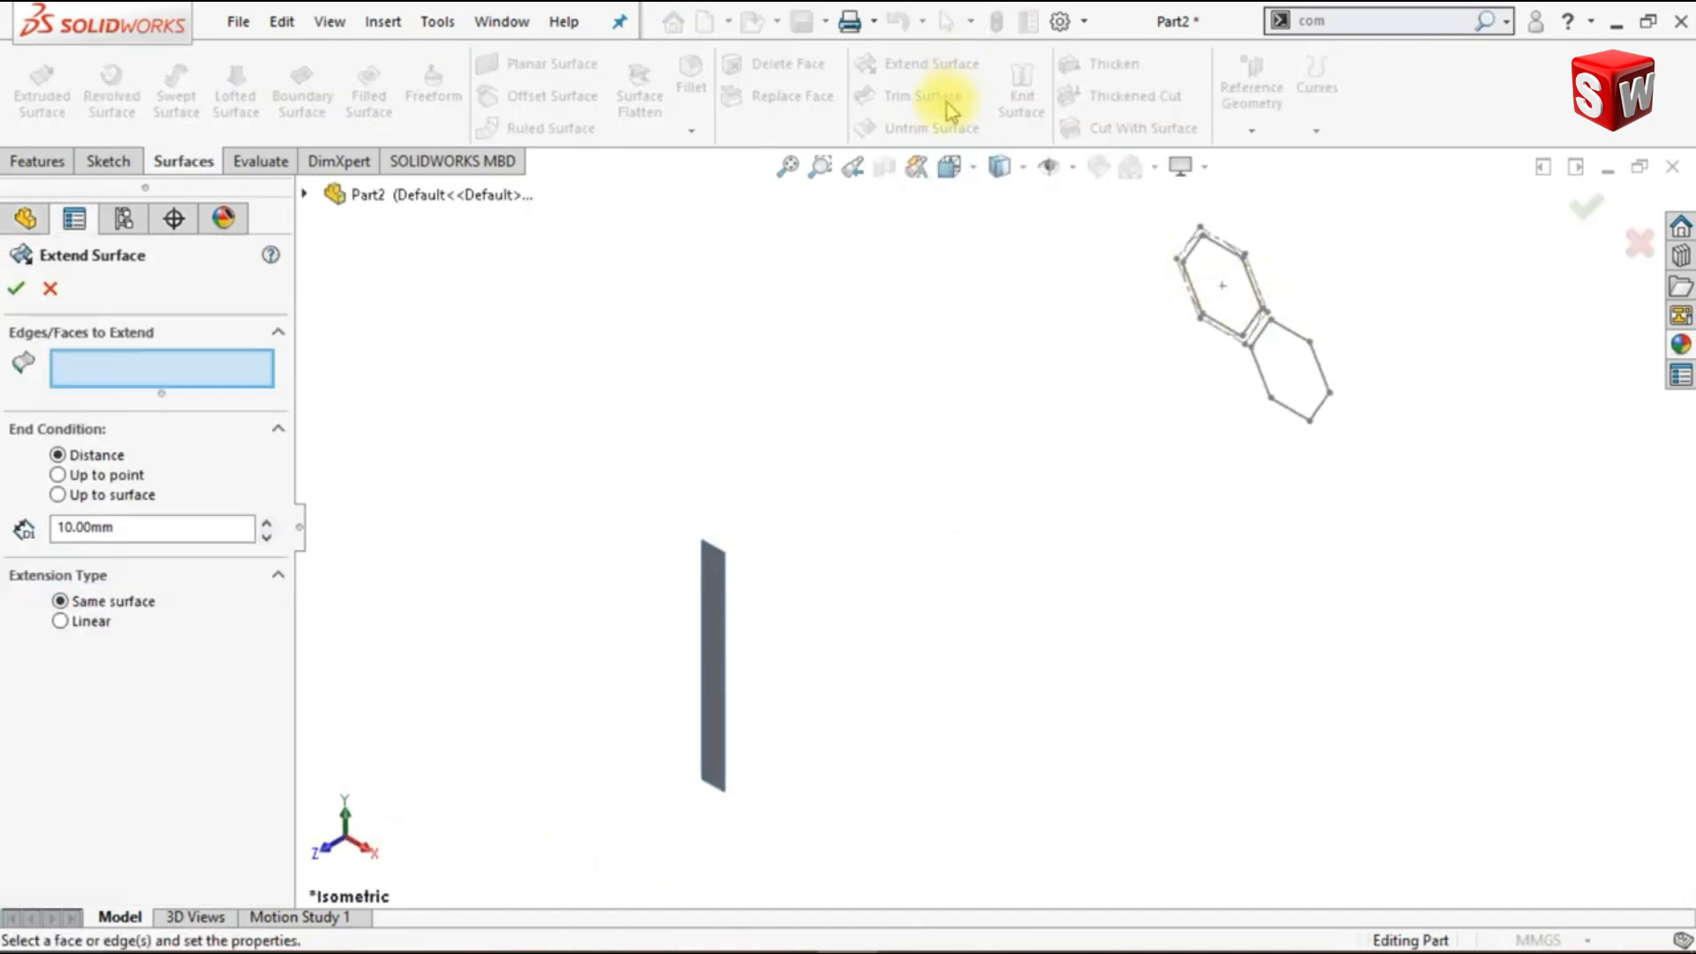
left_click(726, 608)
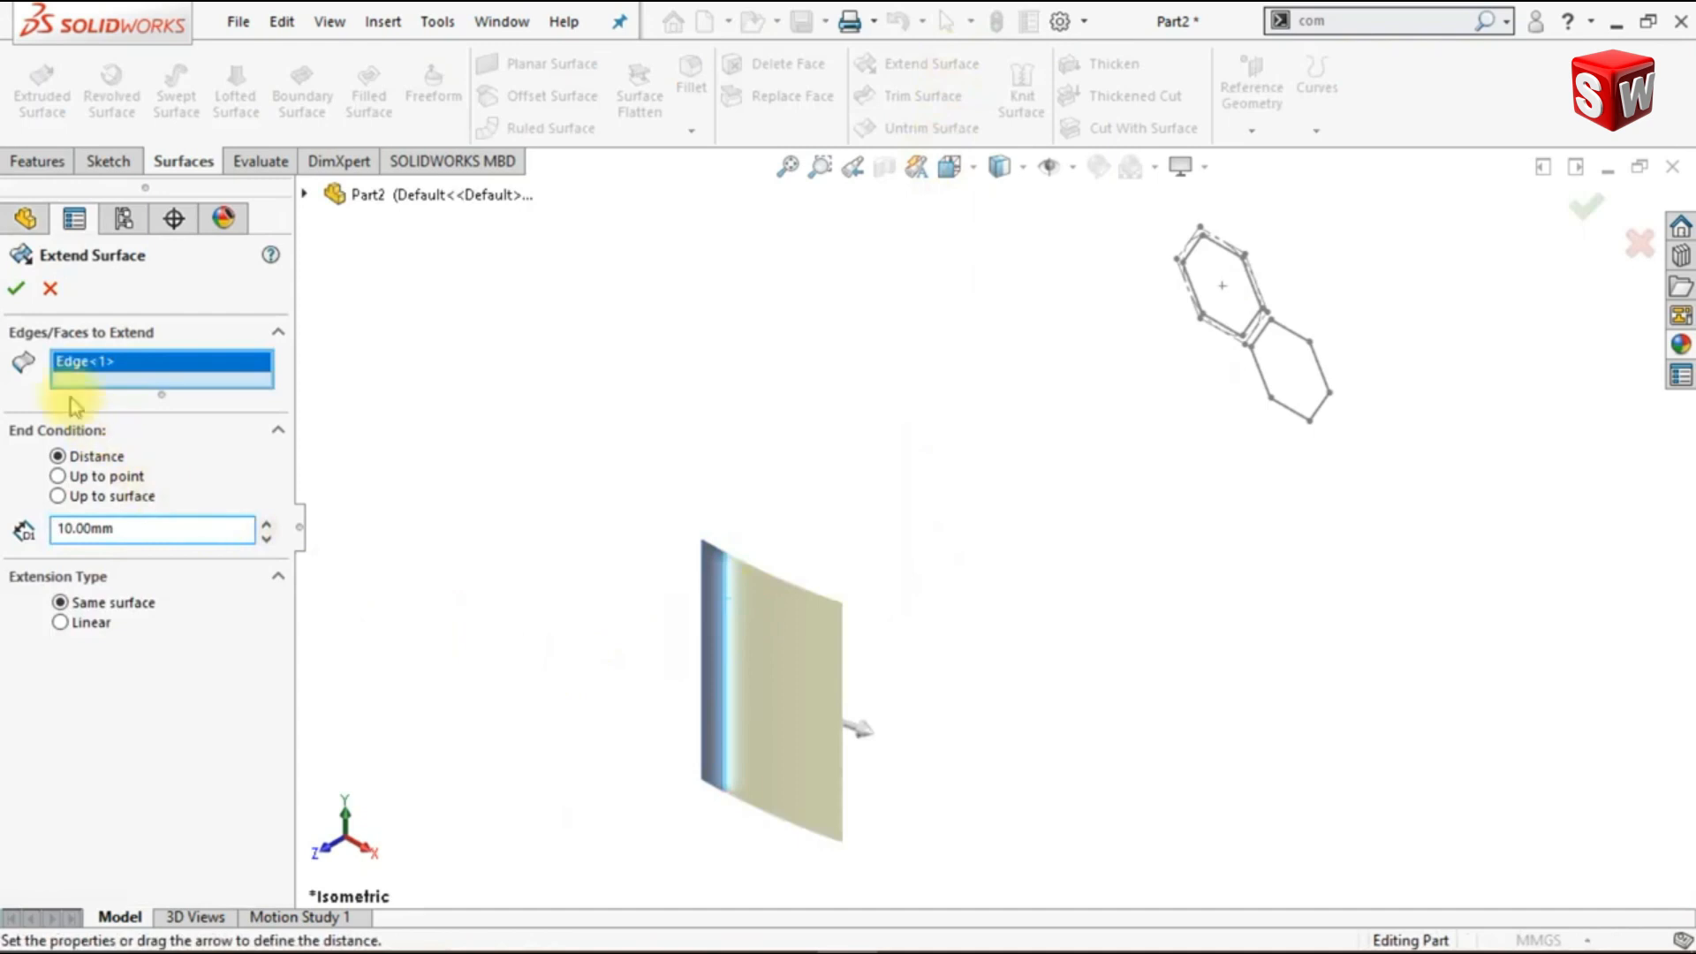
left_click(17, 290)
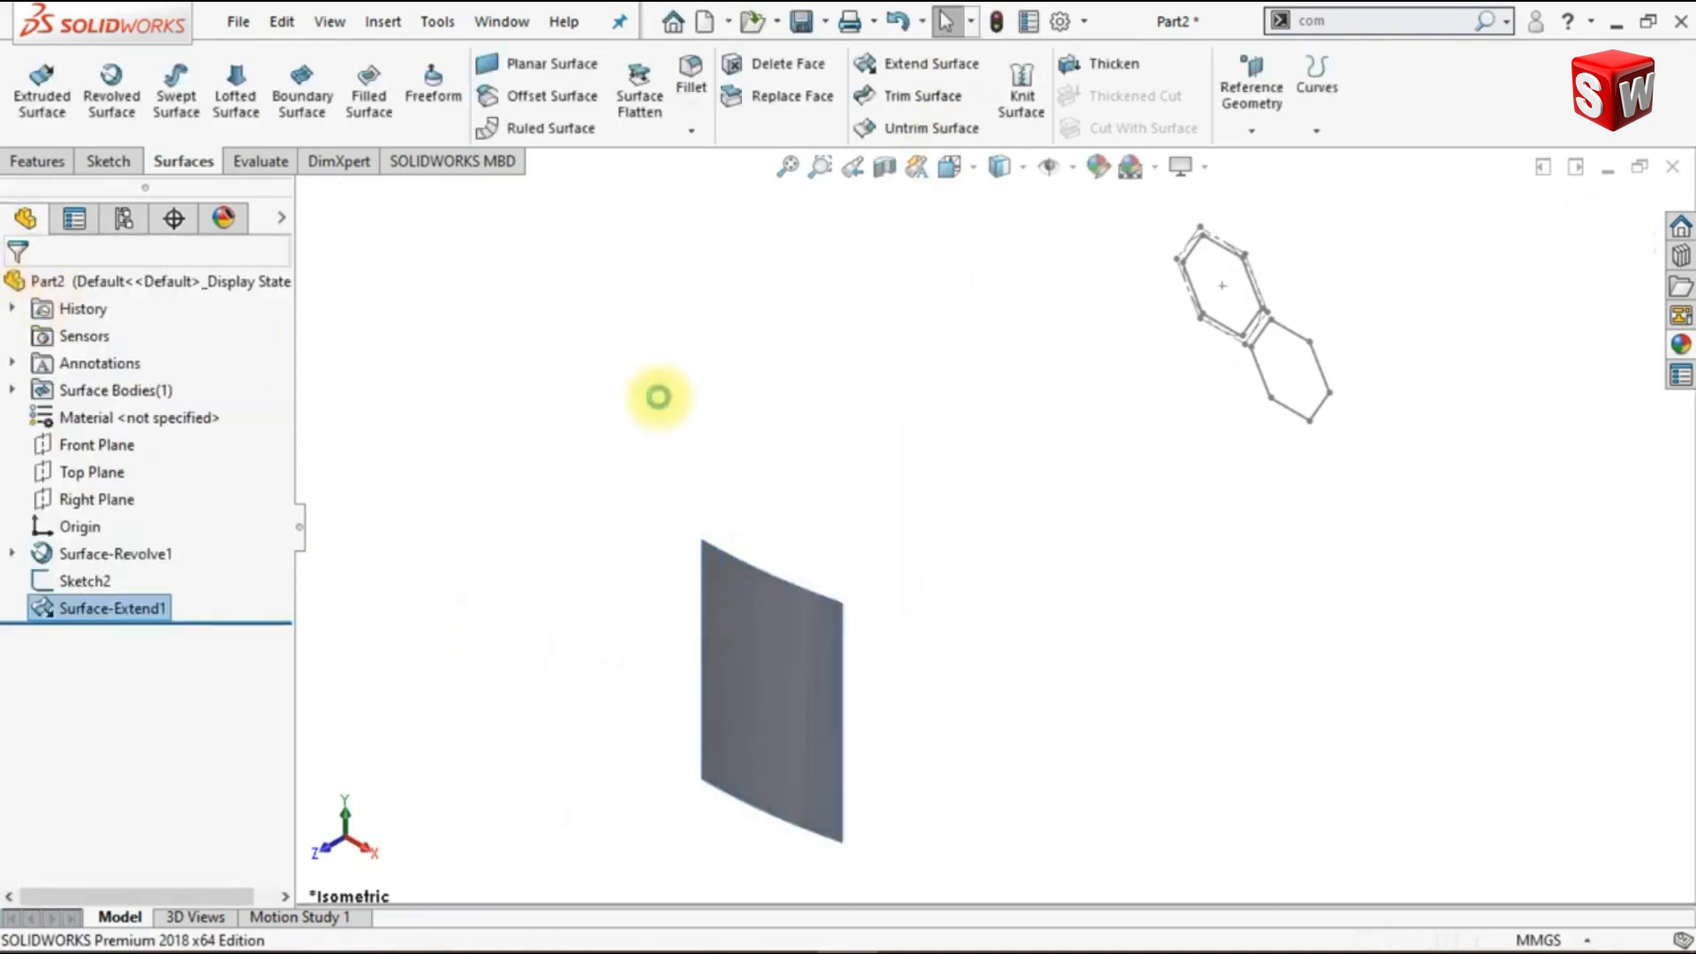
- Thicken the extended surface 1 mm outward into a solid
left_click(1095, 65)
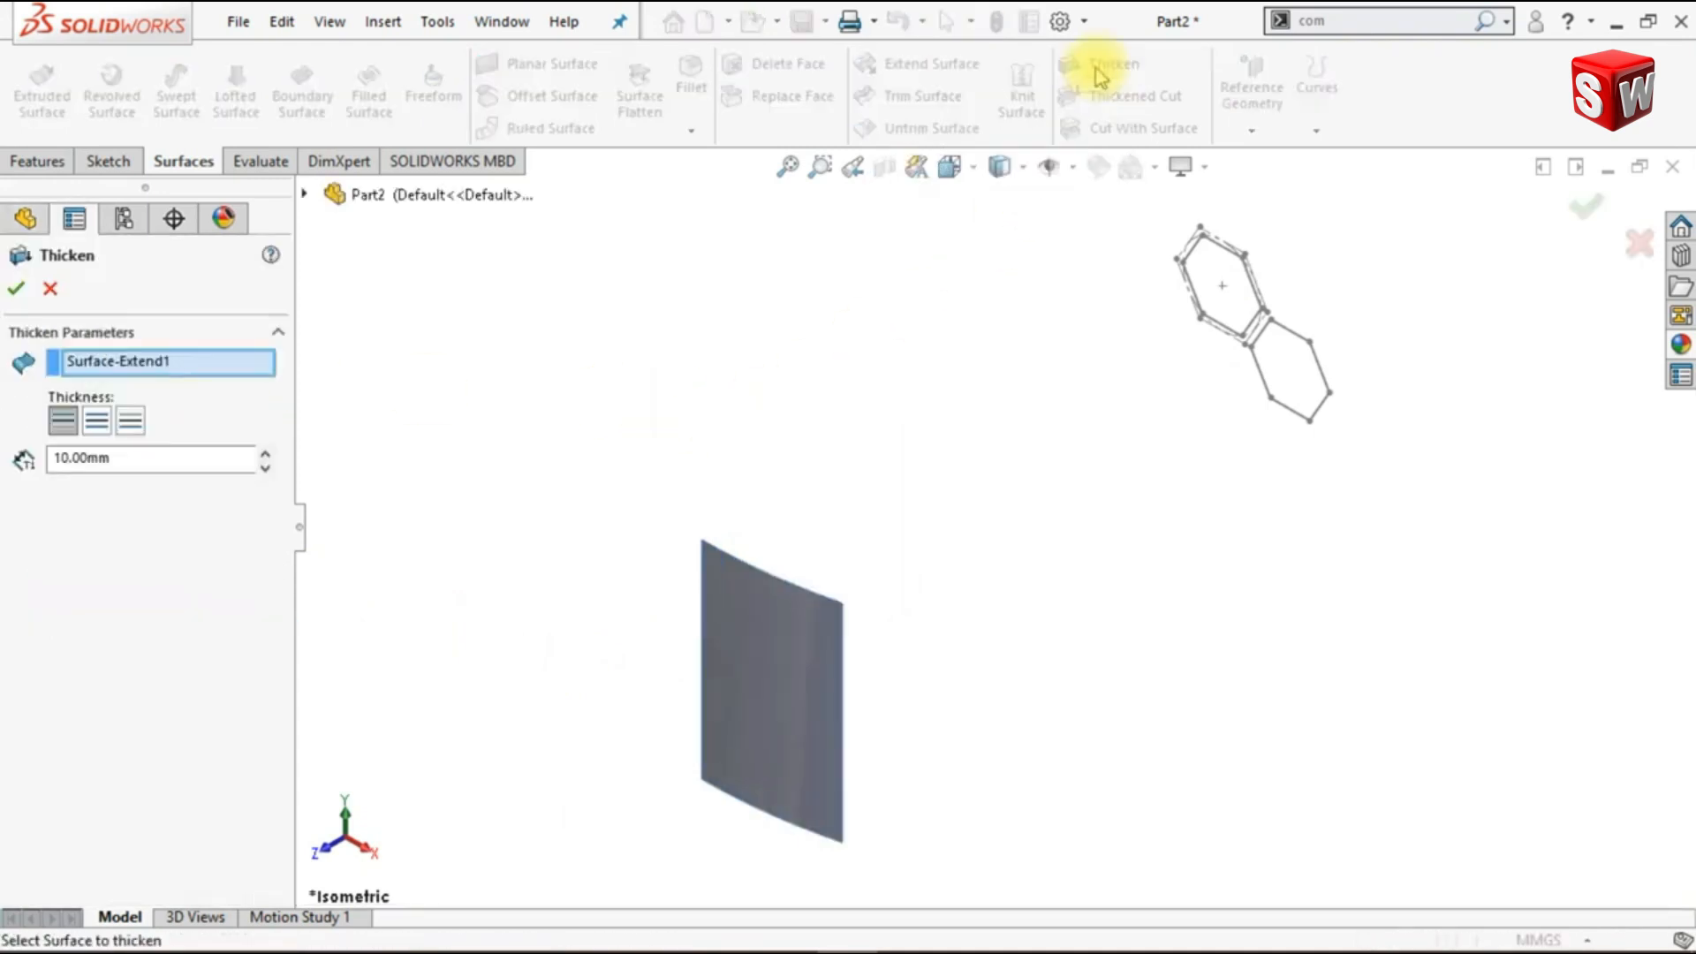
left_click(789, 605)
left_click_drag(125, 460, 2, 468)
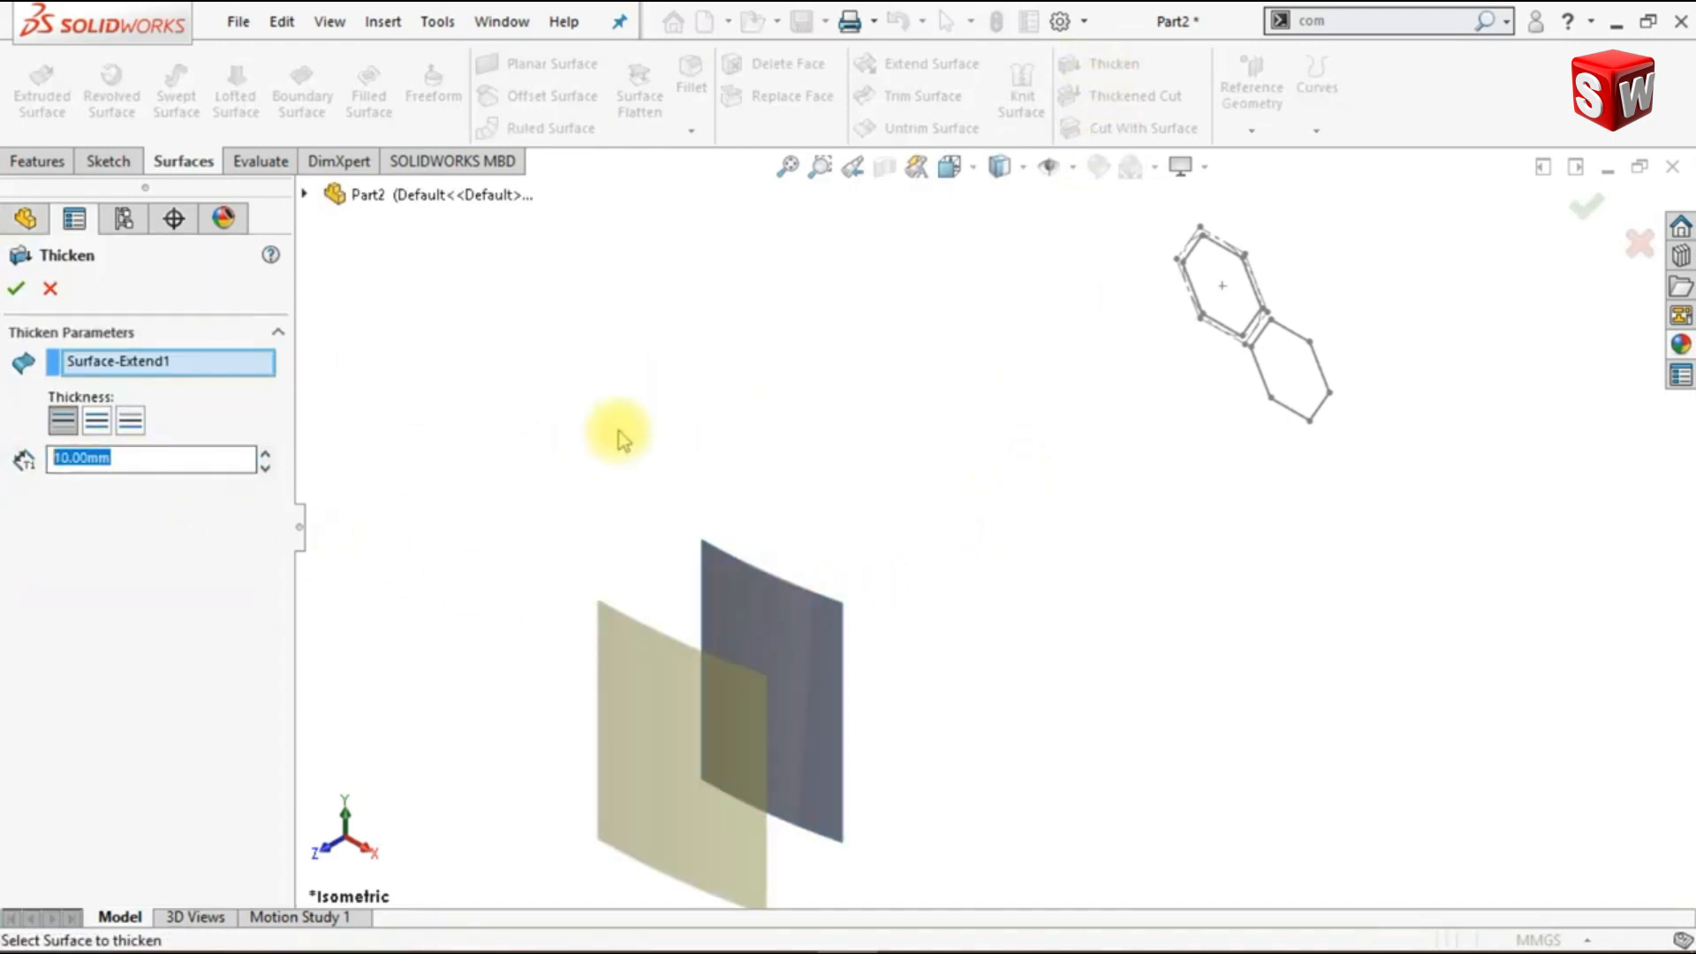
type("1")
key("Return")
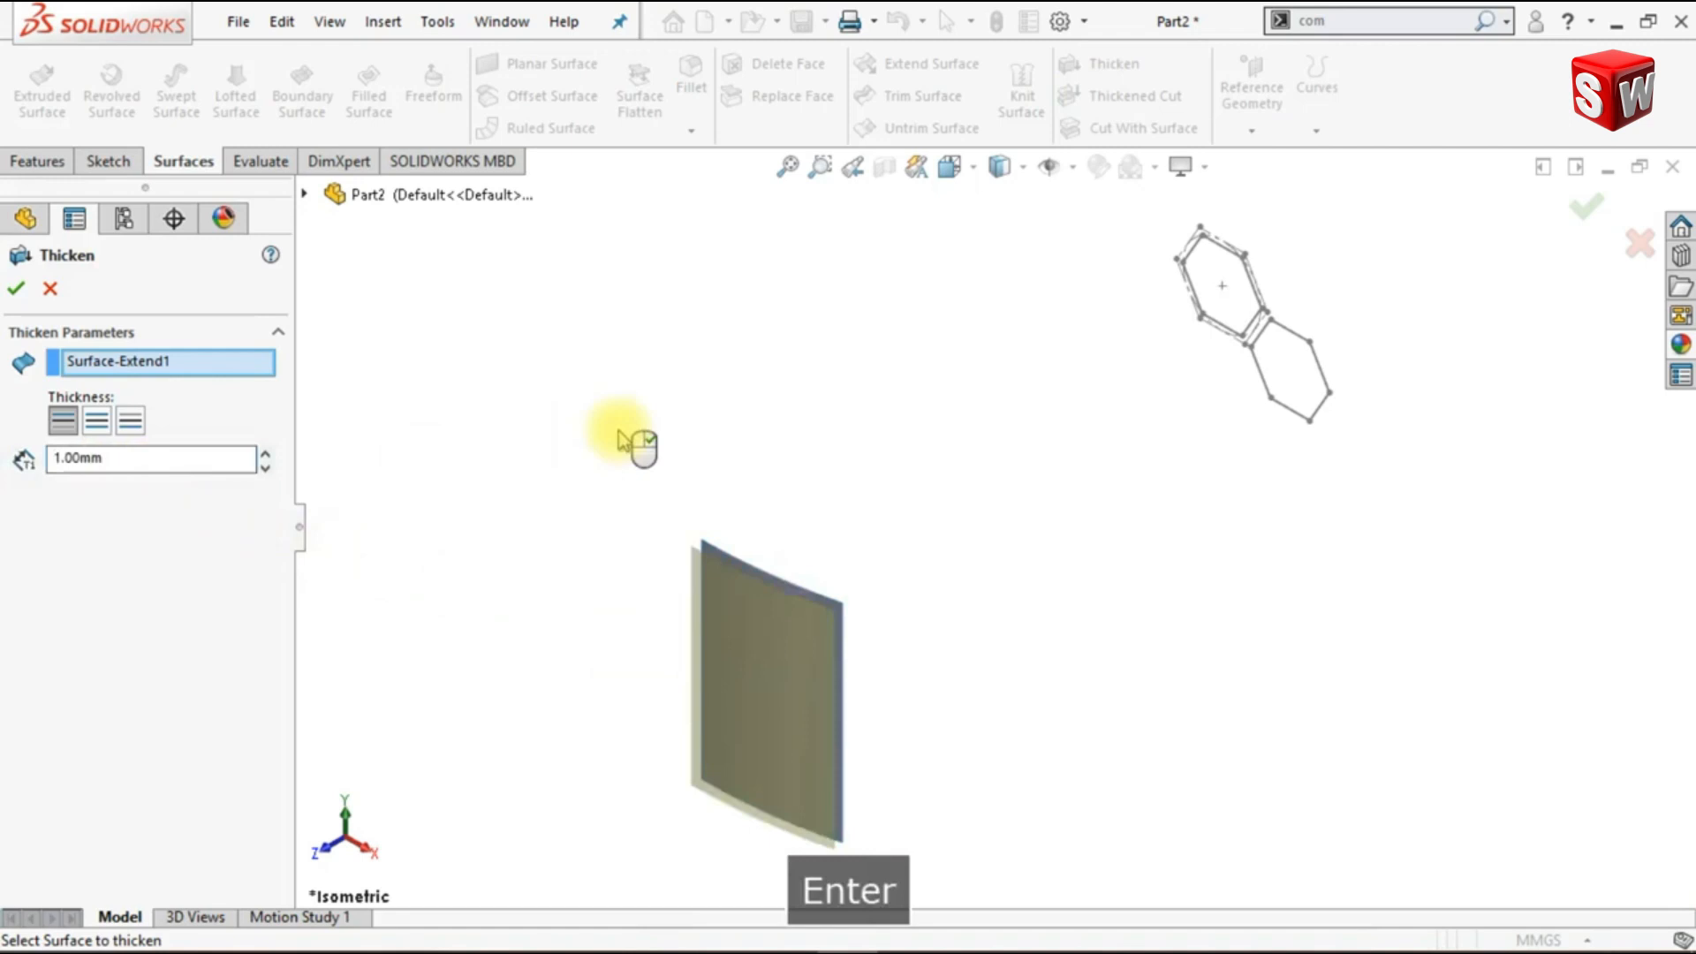
left_click(14, 288)
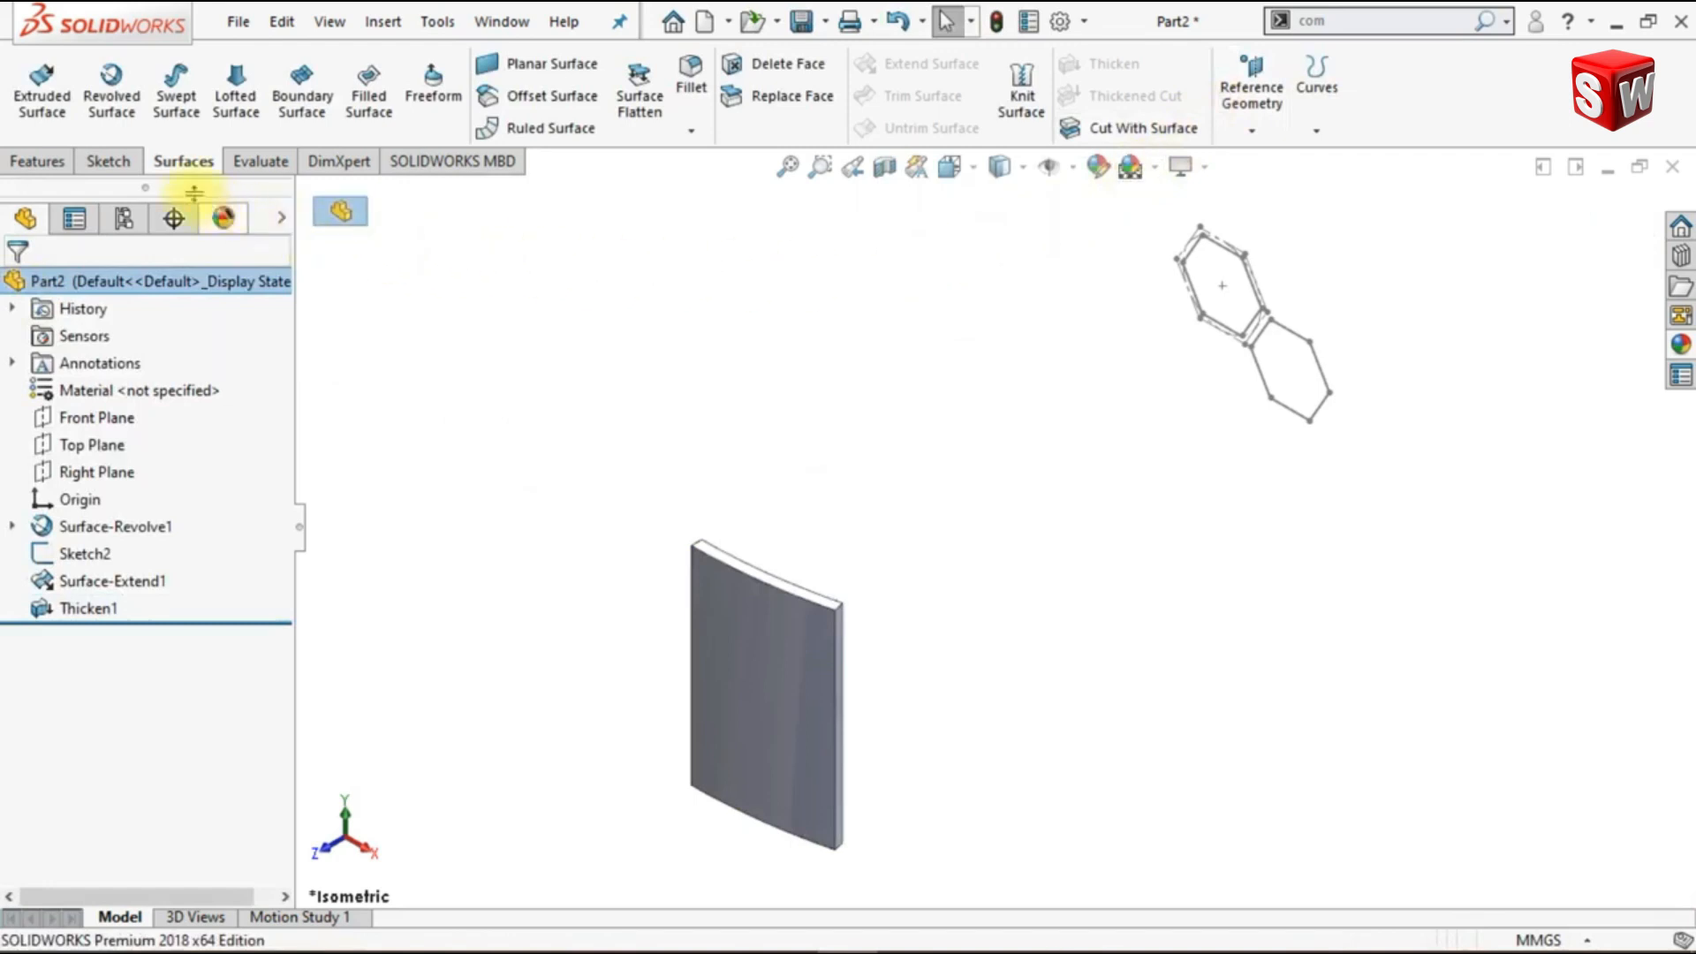
- Wrap the two-hexagon sketch onto the solid's inner concave face as an emboss 10 mm thick, using the analytical method
left_click(39, 162)
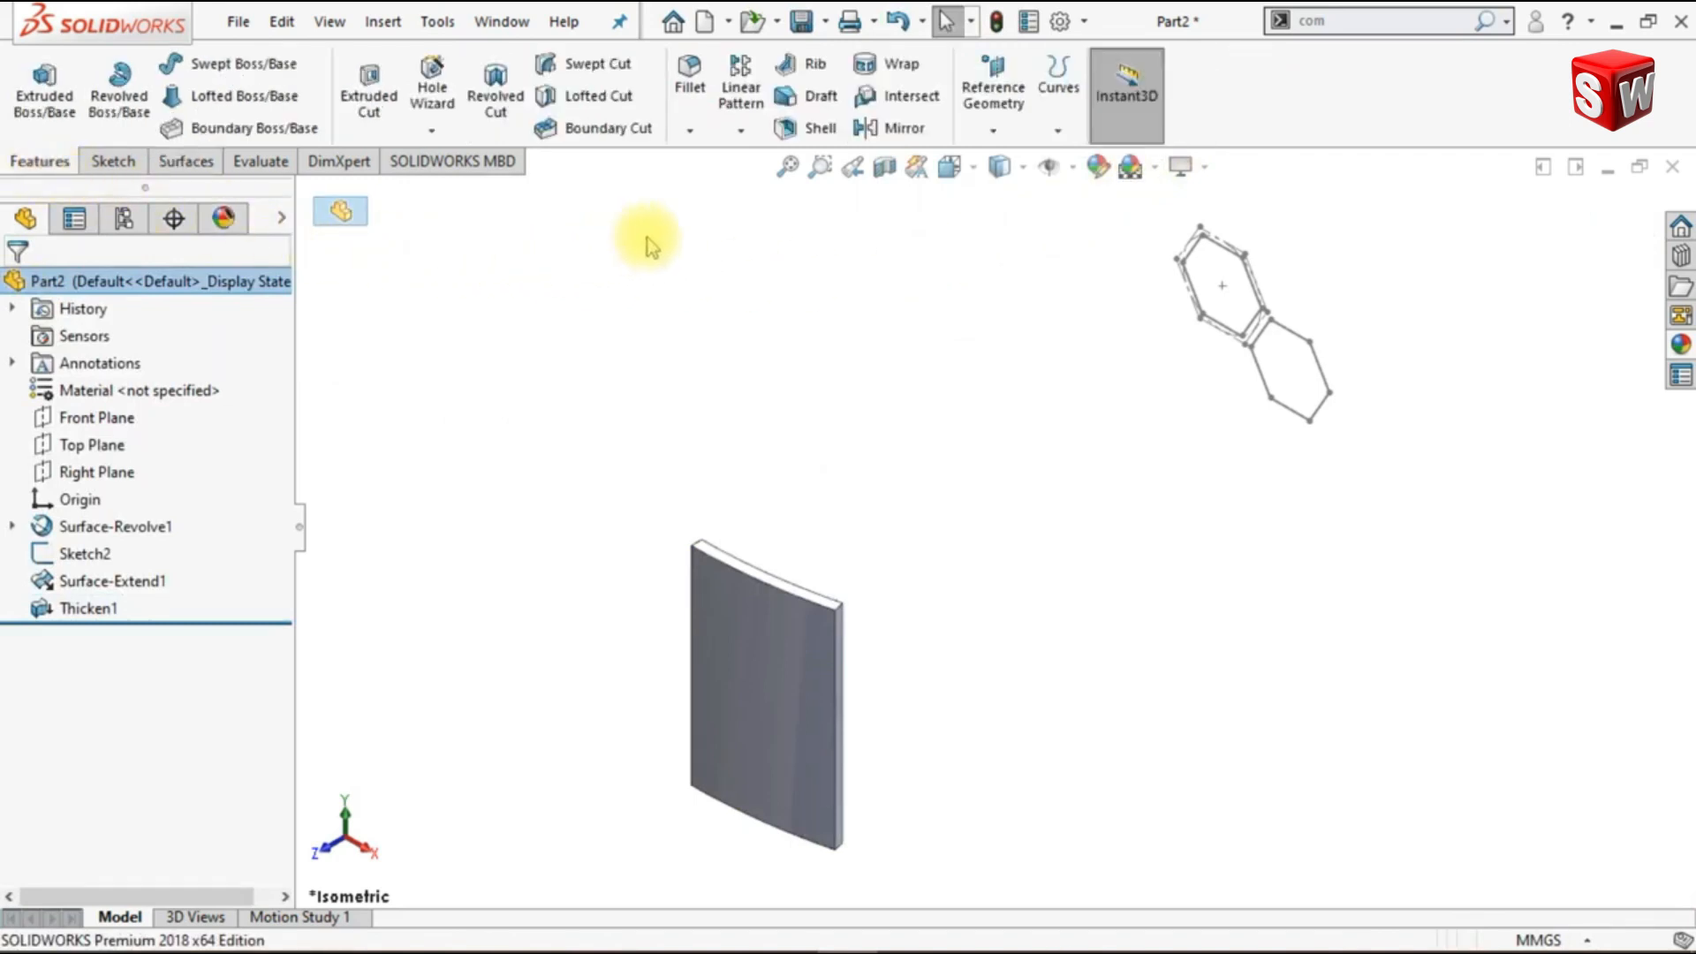
left_click(899, 64)
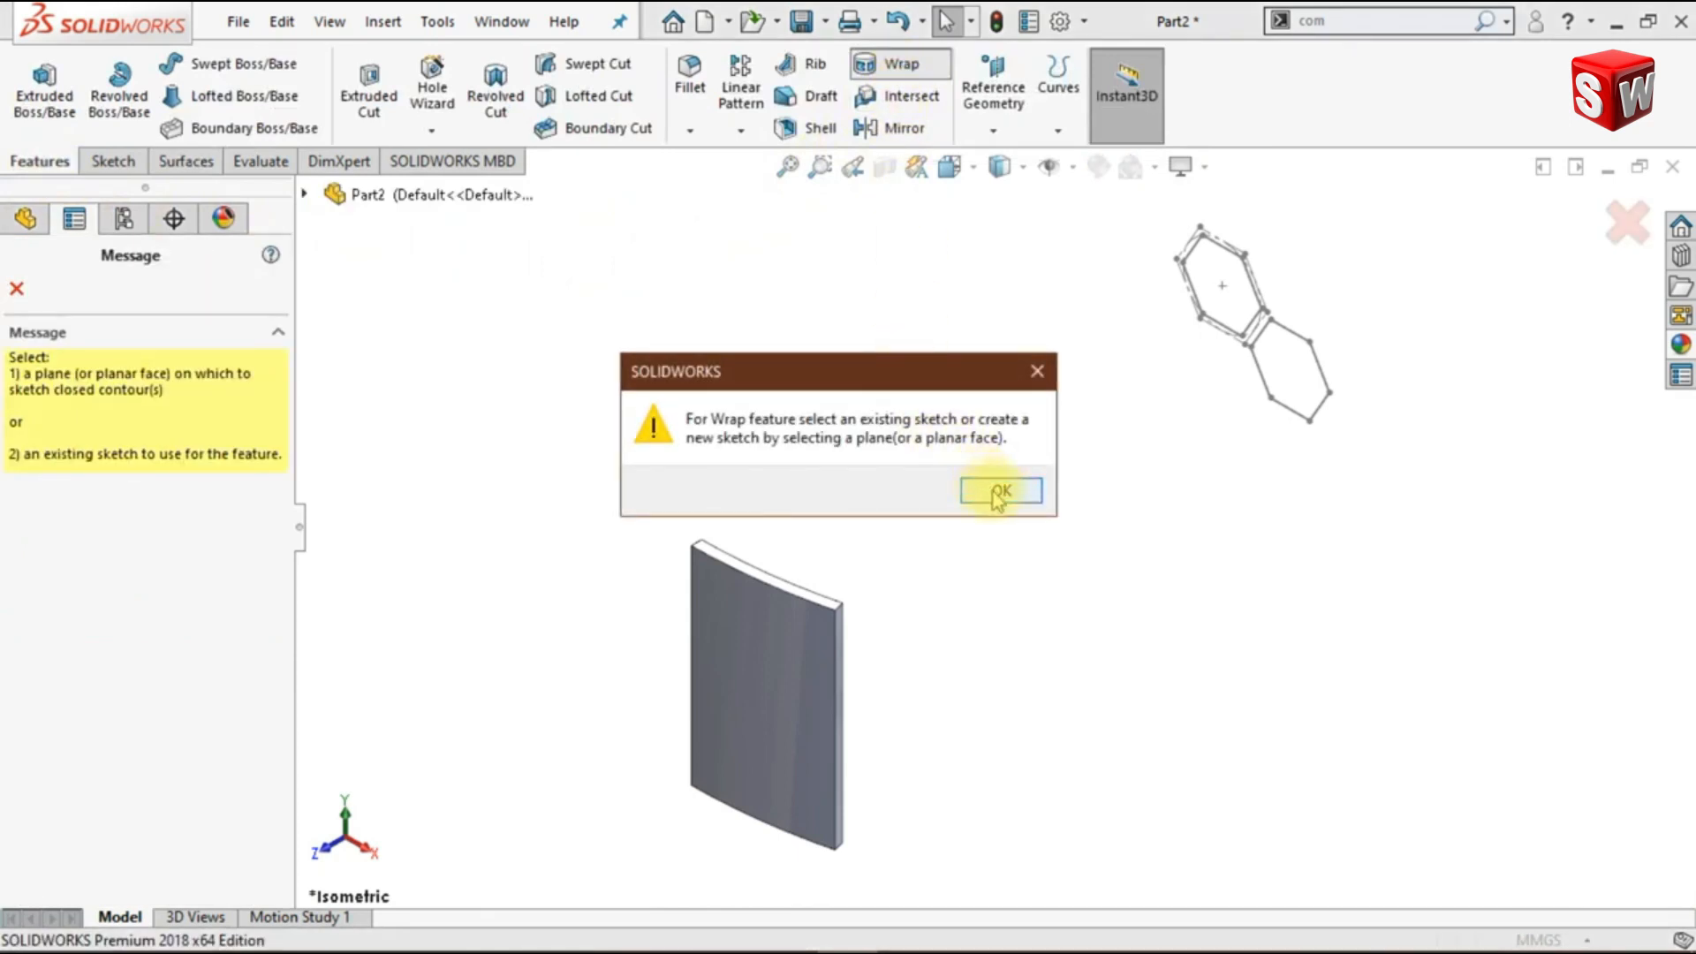
left_click(998, 492)
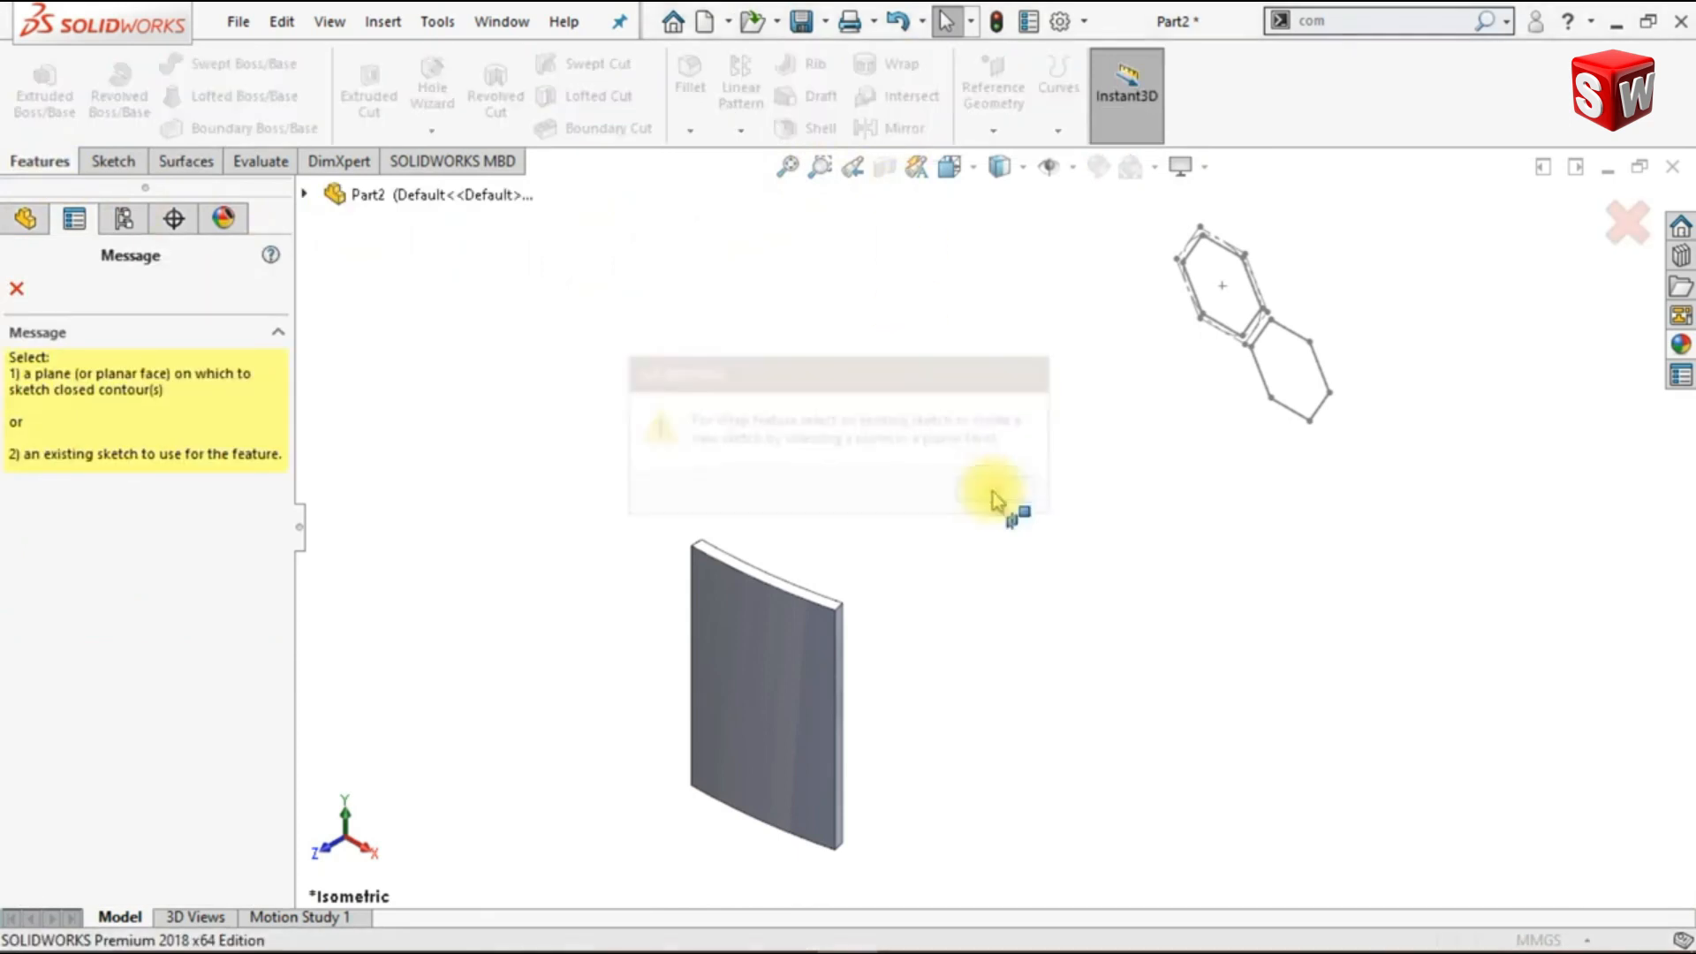
left_click(304, 196)
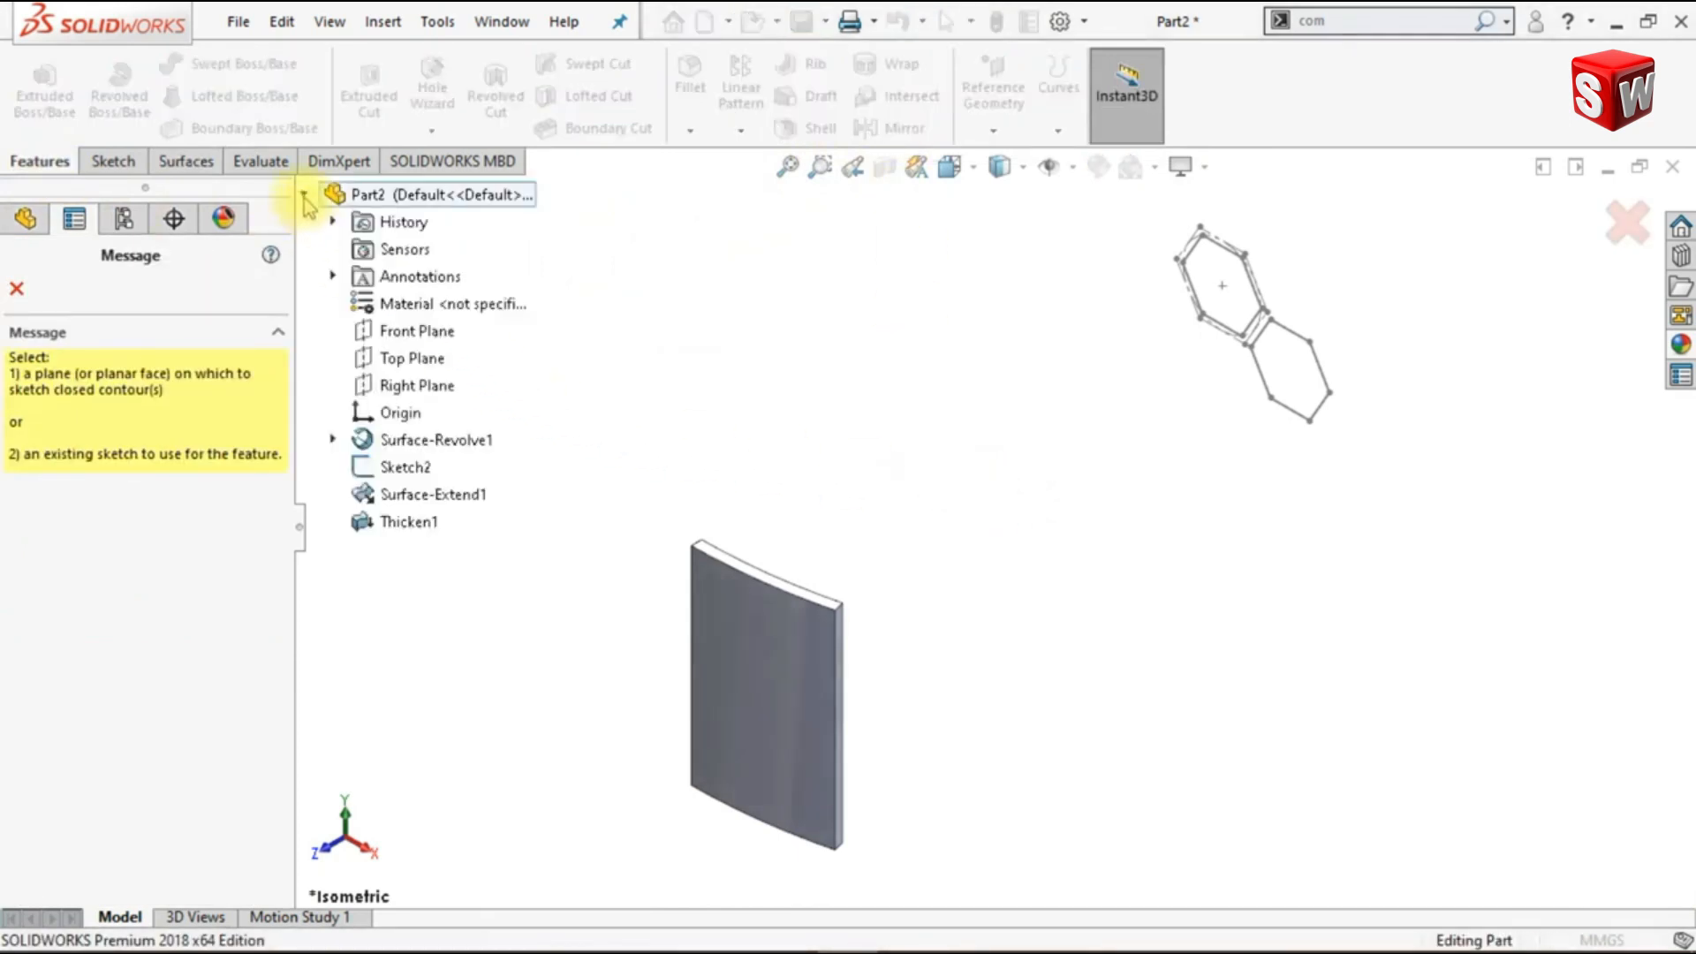
left_click(376, 474)
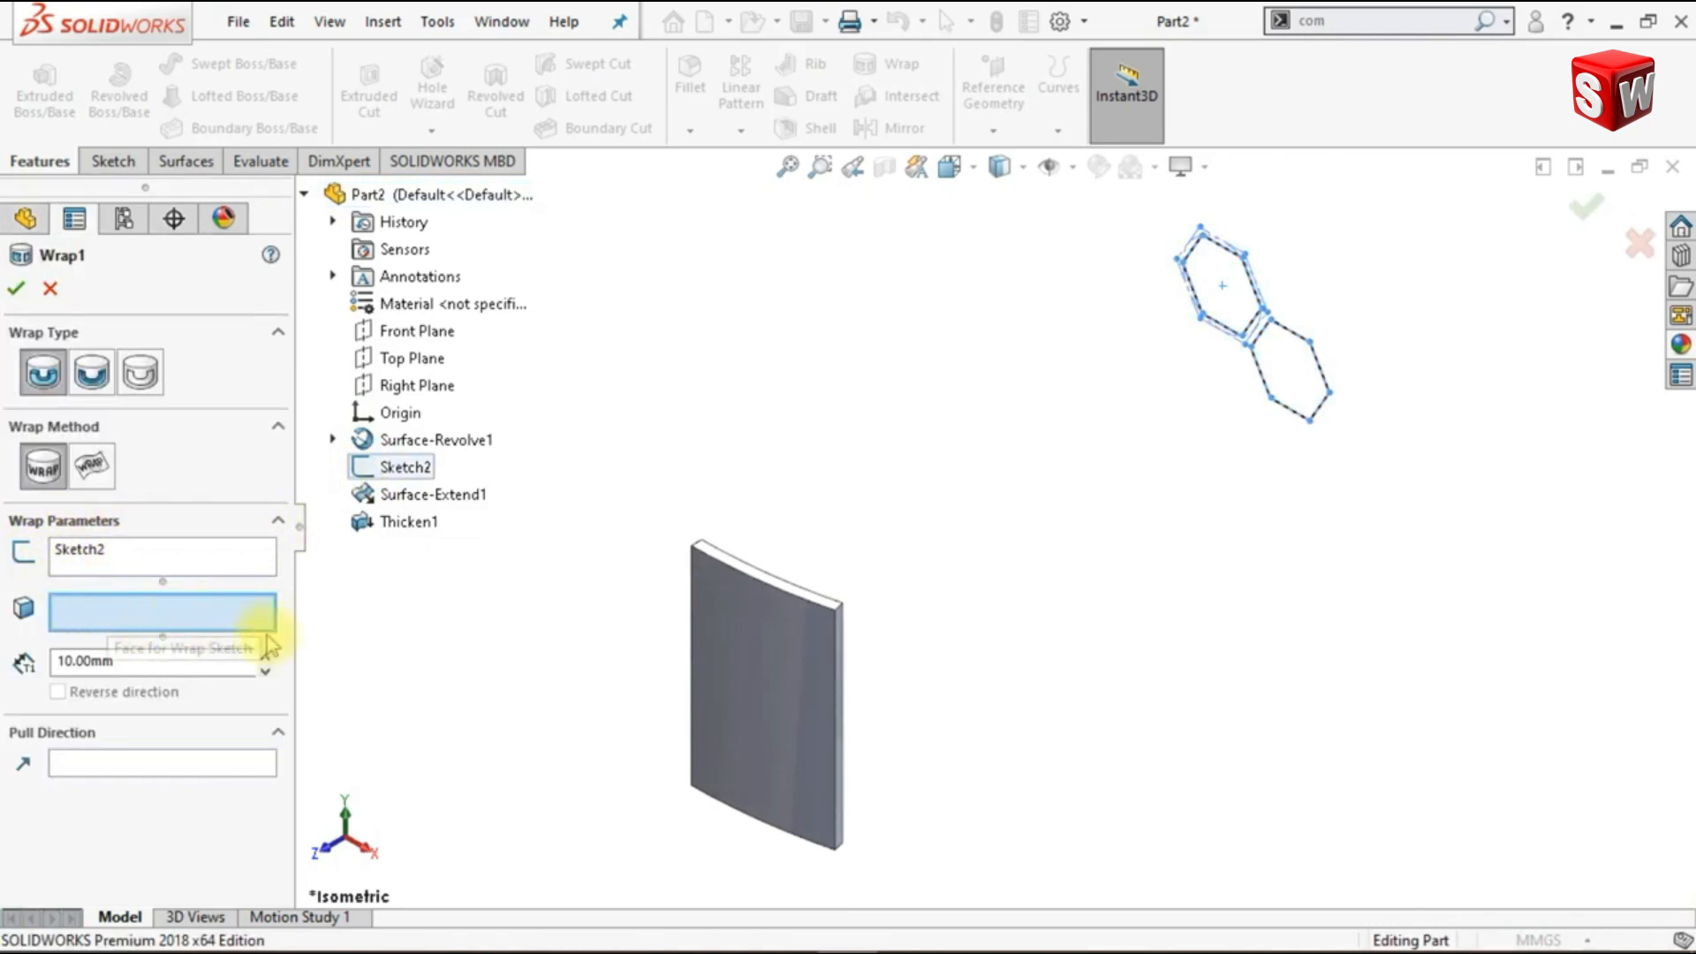
mouse_move(992, 681)
middle_mouse_down()
mouse_move(901, 685)
mouse_move(868, 735)
middle_mouse_up()
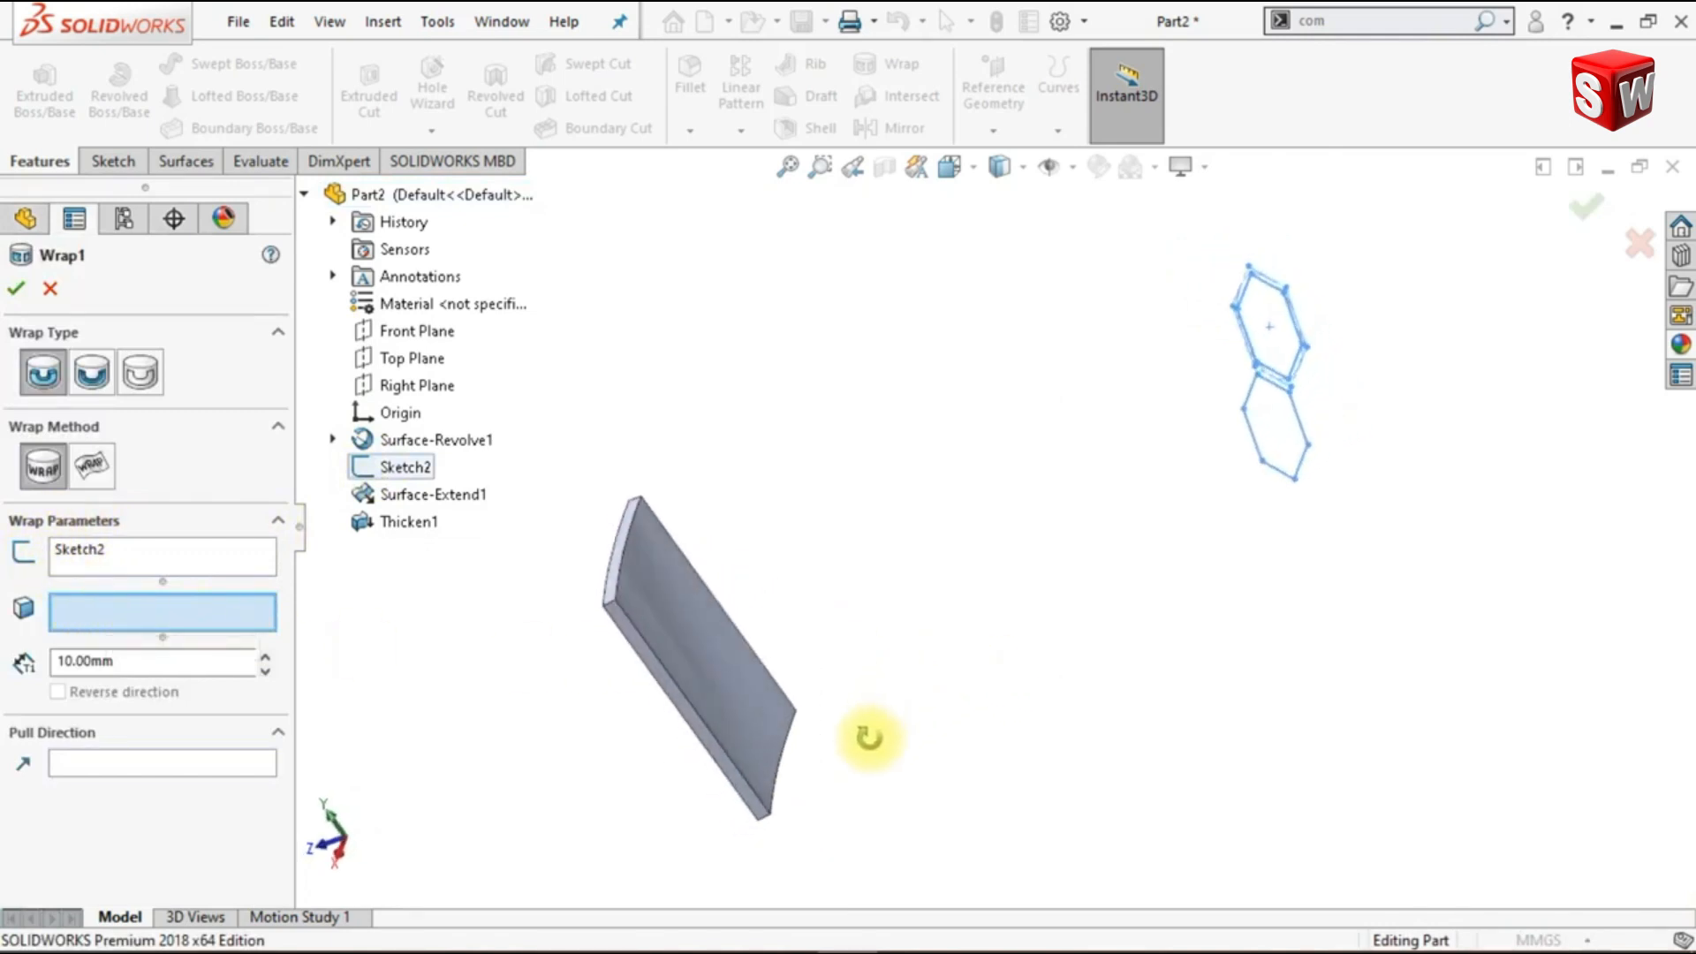
left_click(684, 615)
mouse_move(617, 707)
middle_mouse_down()
mouse_move(613, 692)
mouse_move(650, 698)
middle_mouse_up()
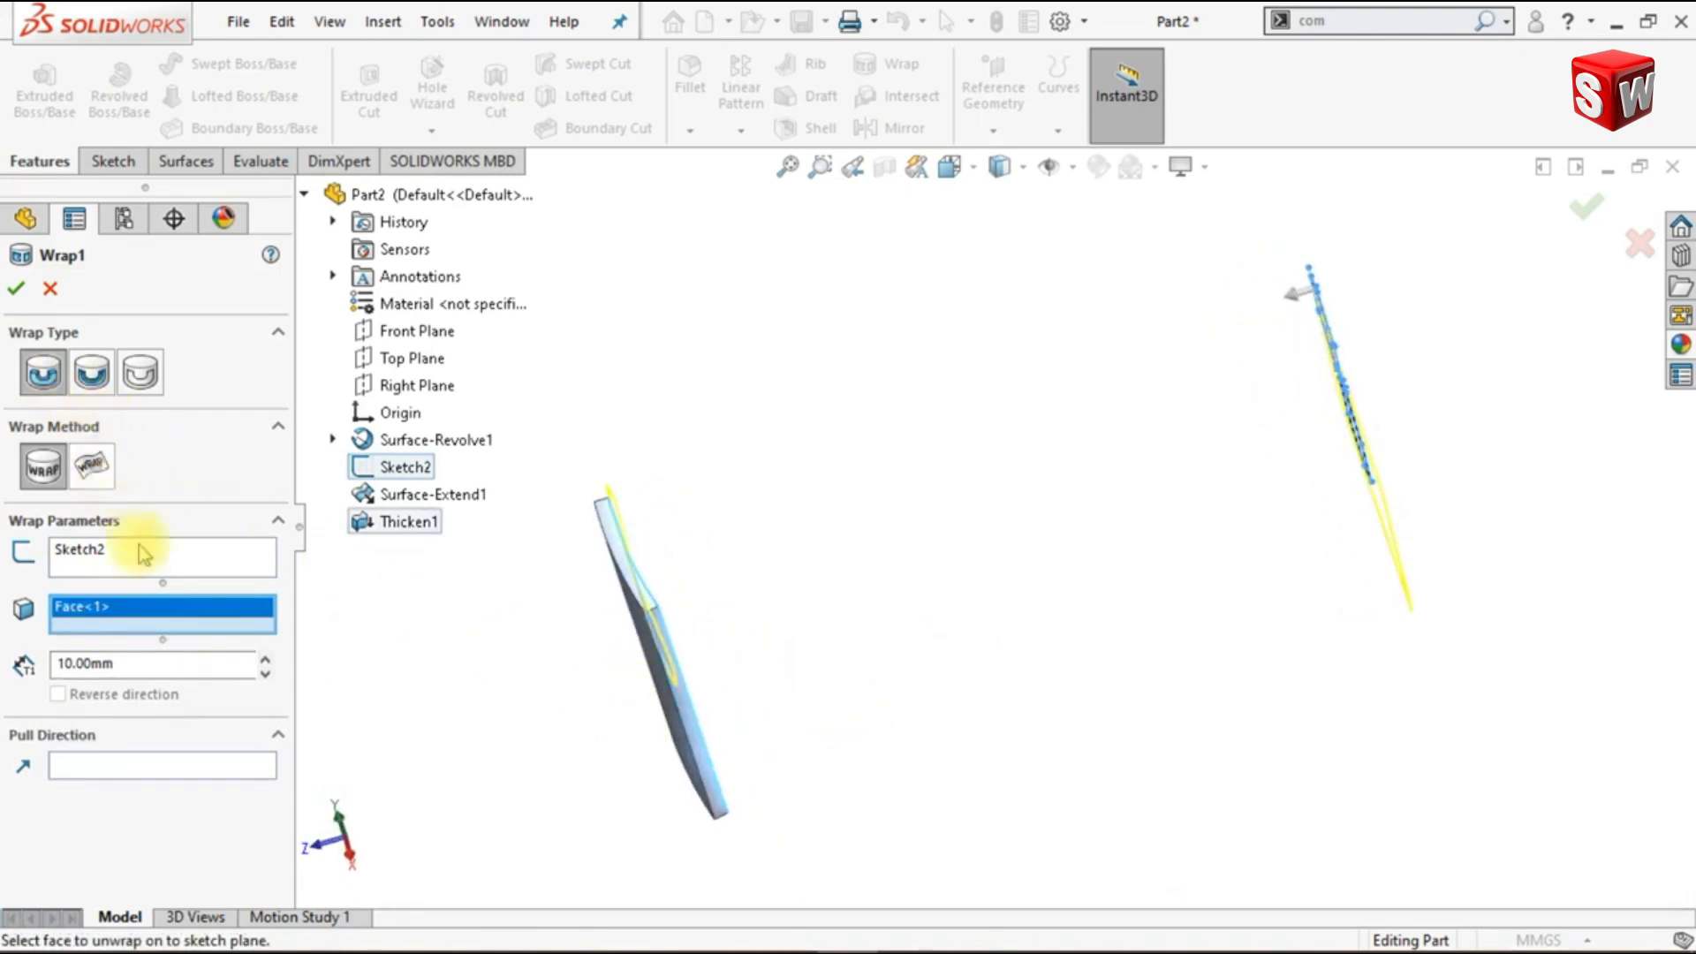
left_click(151, 669)
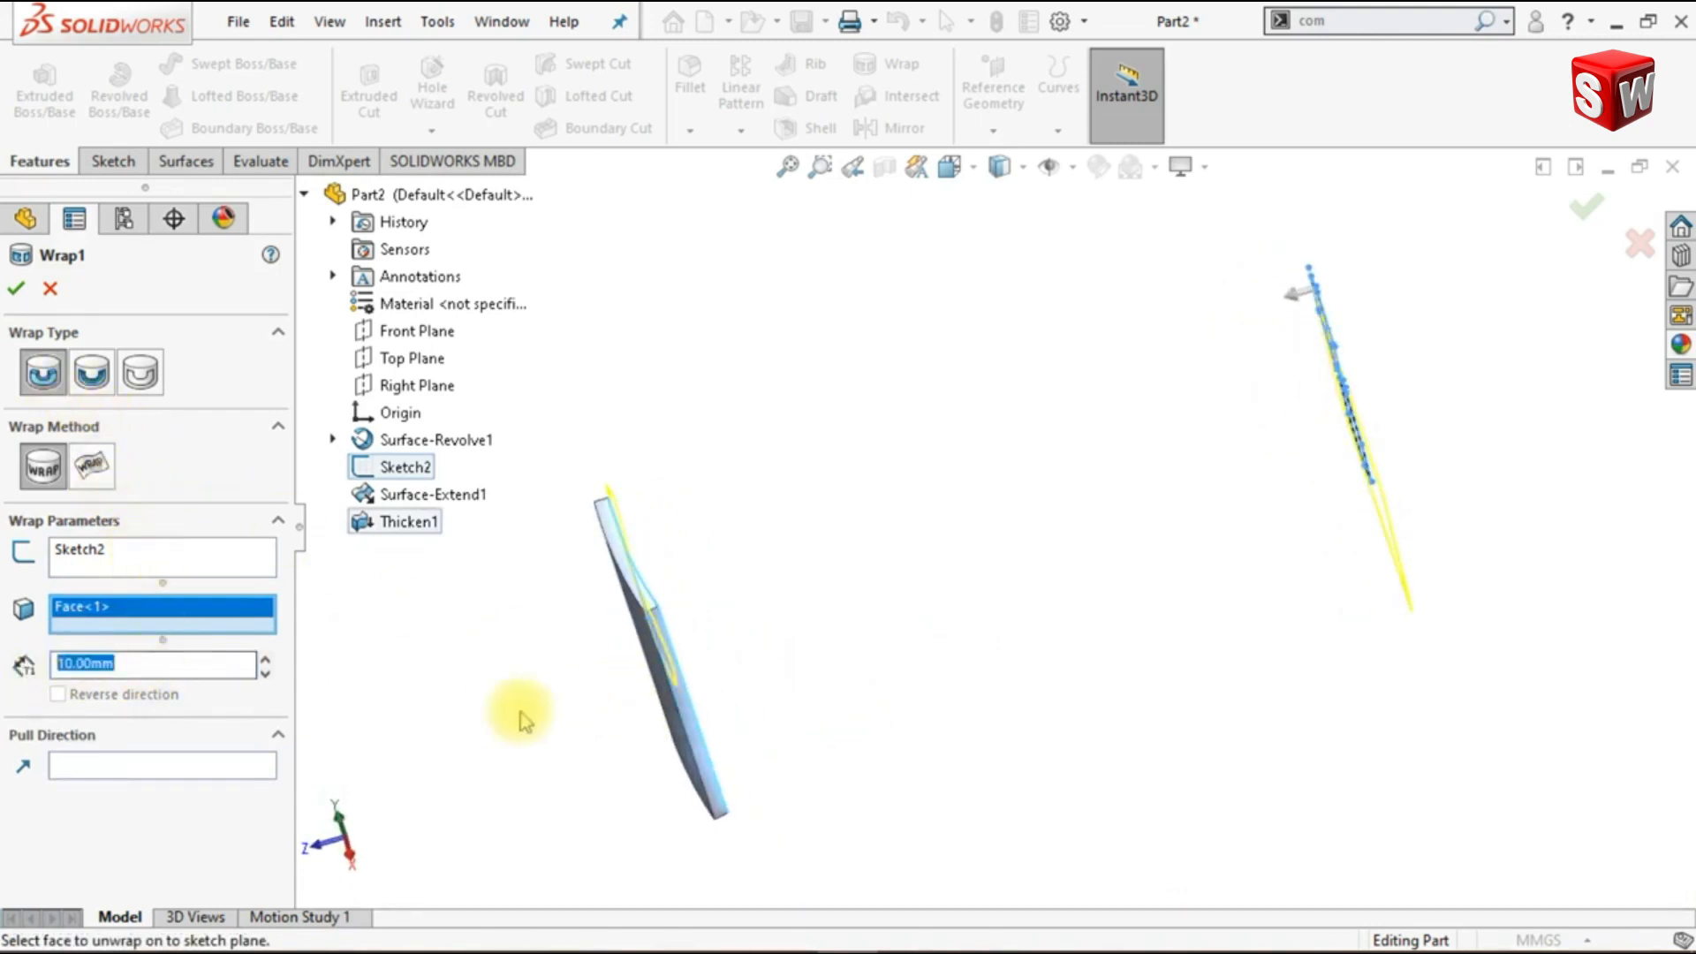
type("10")
key("Return")
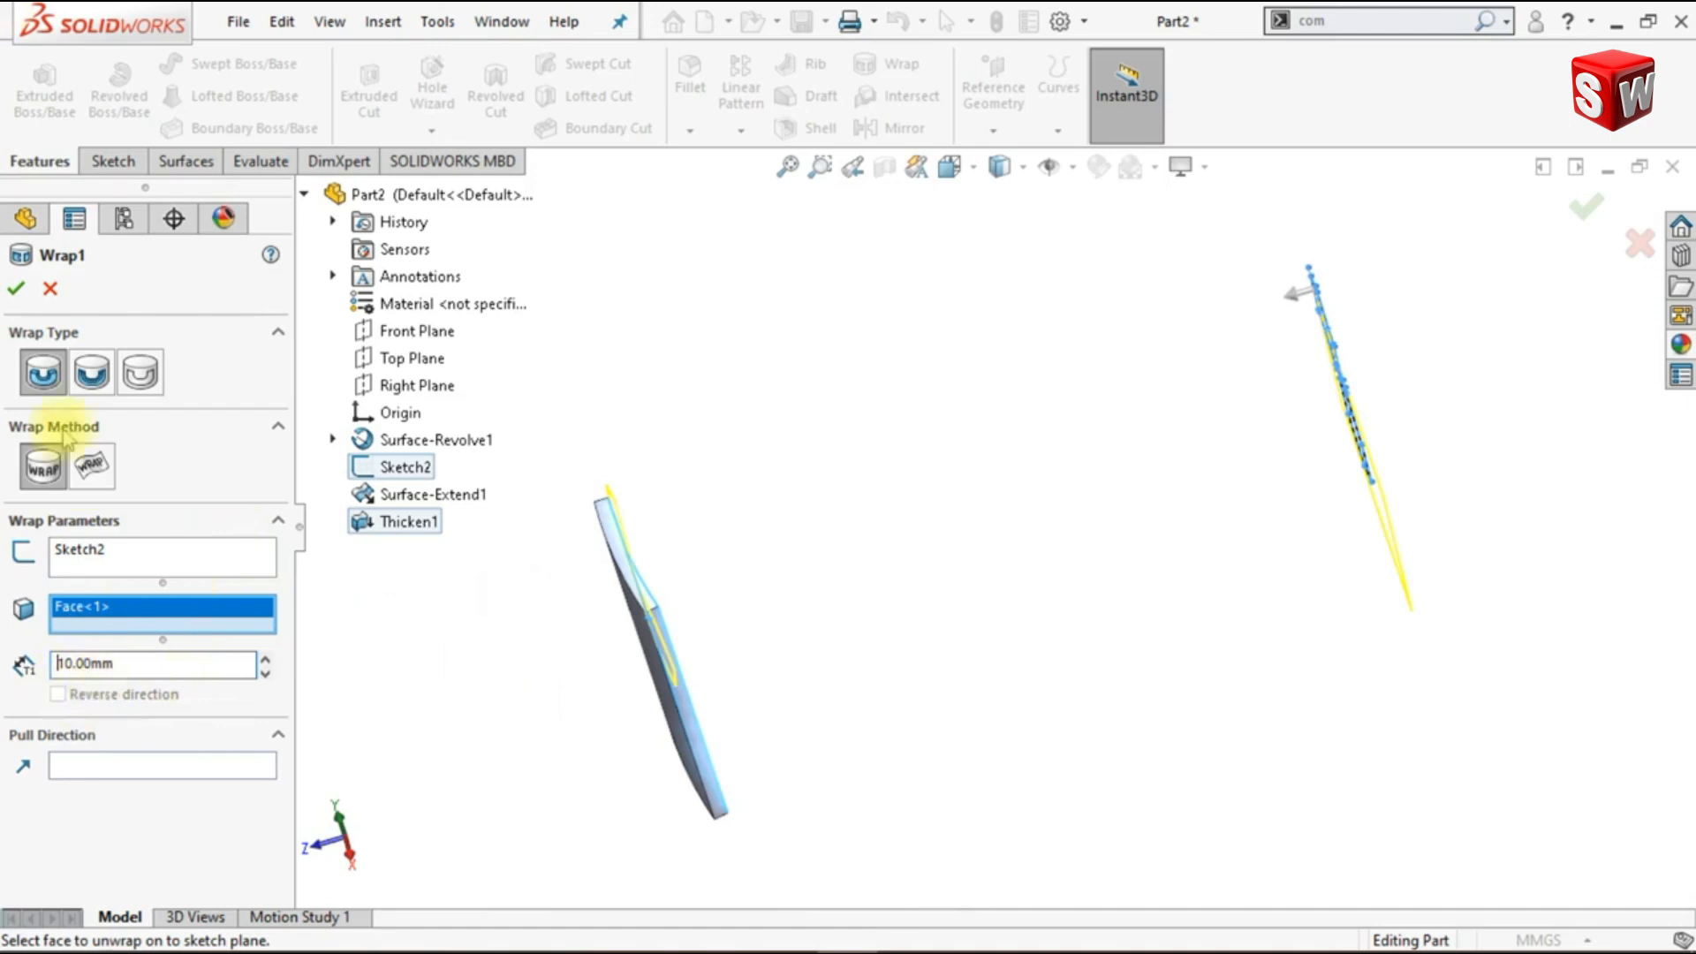
left_click(17, 290)
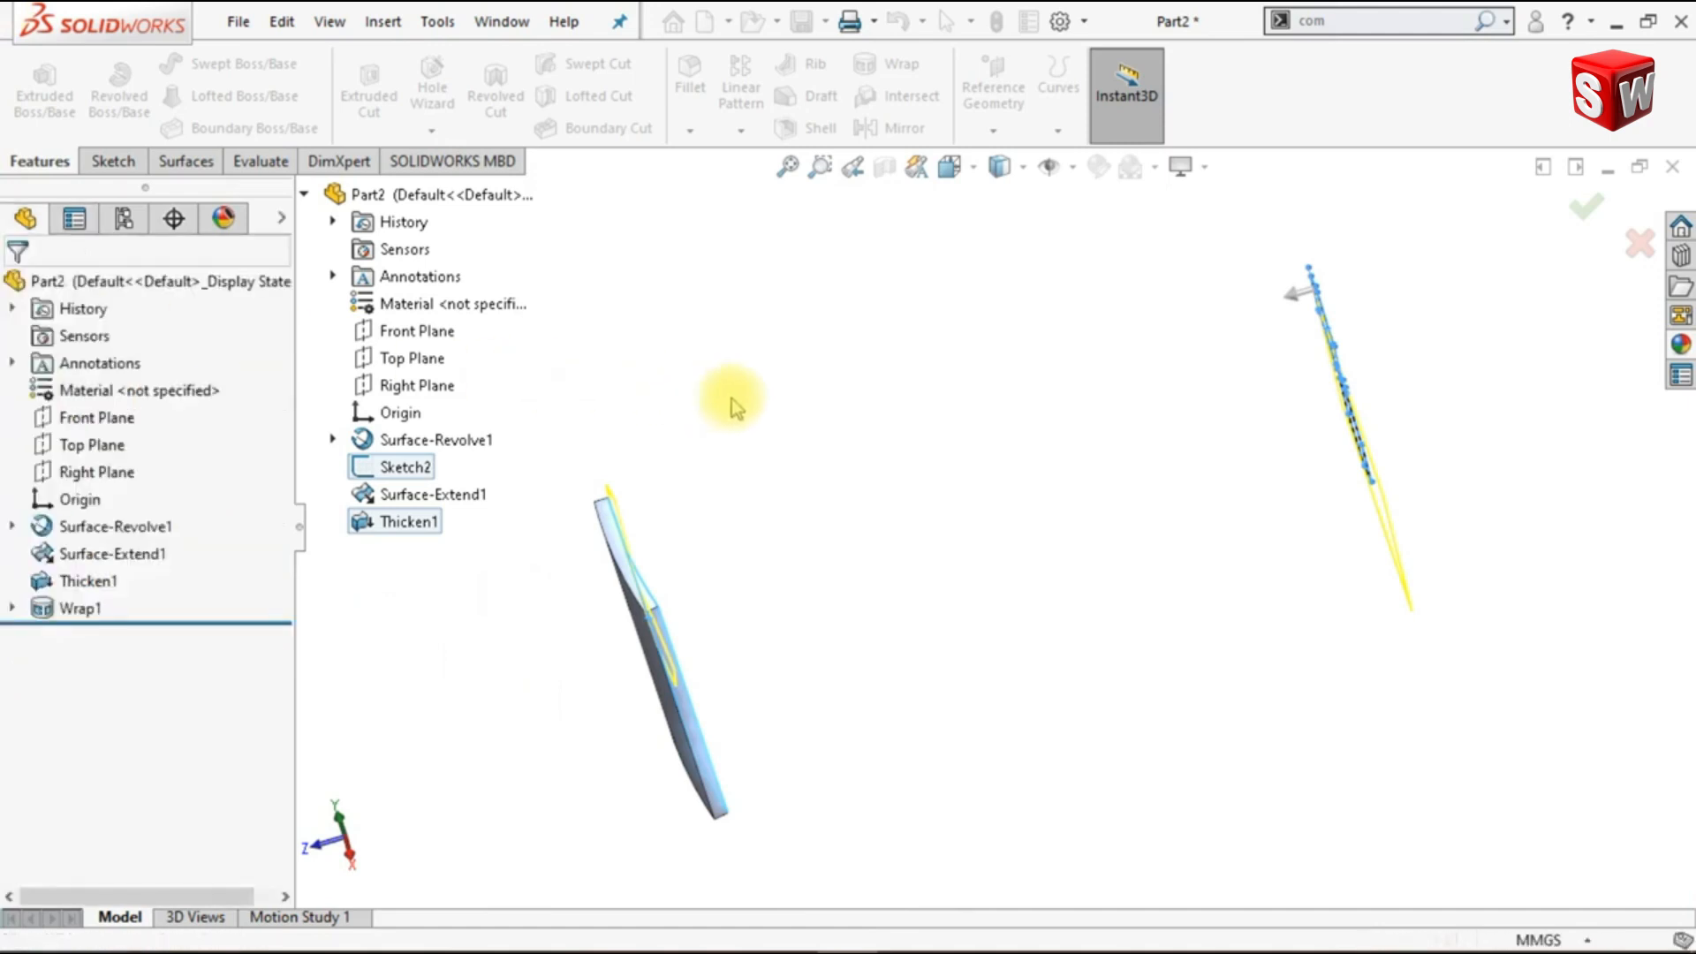
- Set up a 1 mm symmetric, curvature-continuous fillet and select the six lengthwise edges of the full hexagonal boss
middle_click_drag(920, 644, 856, 586)
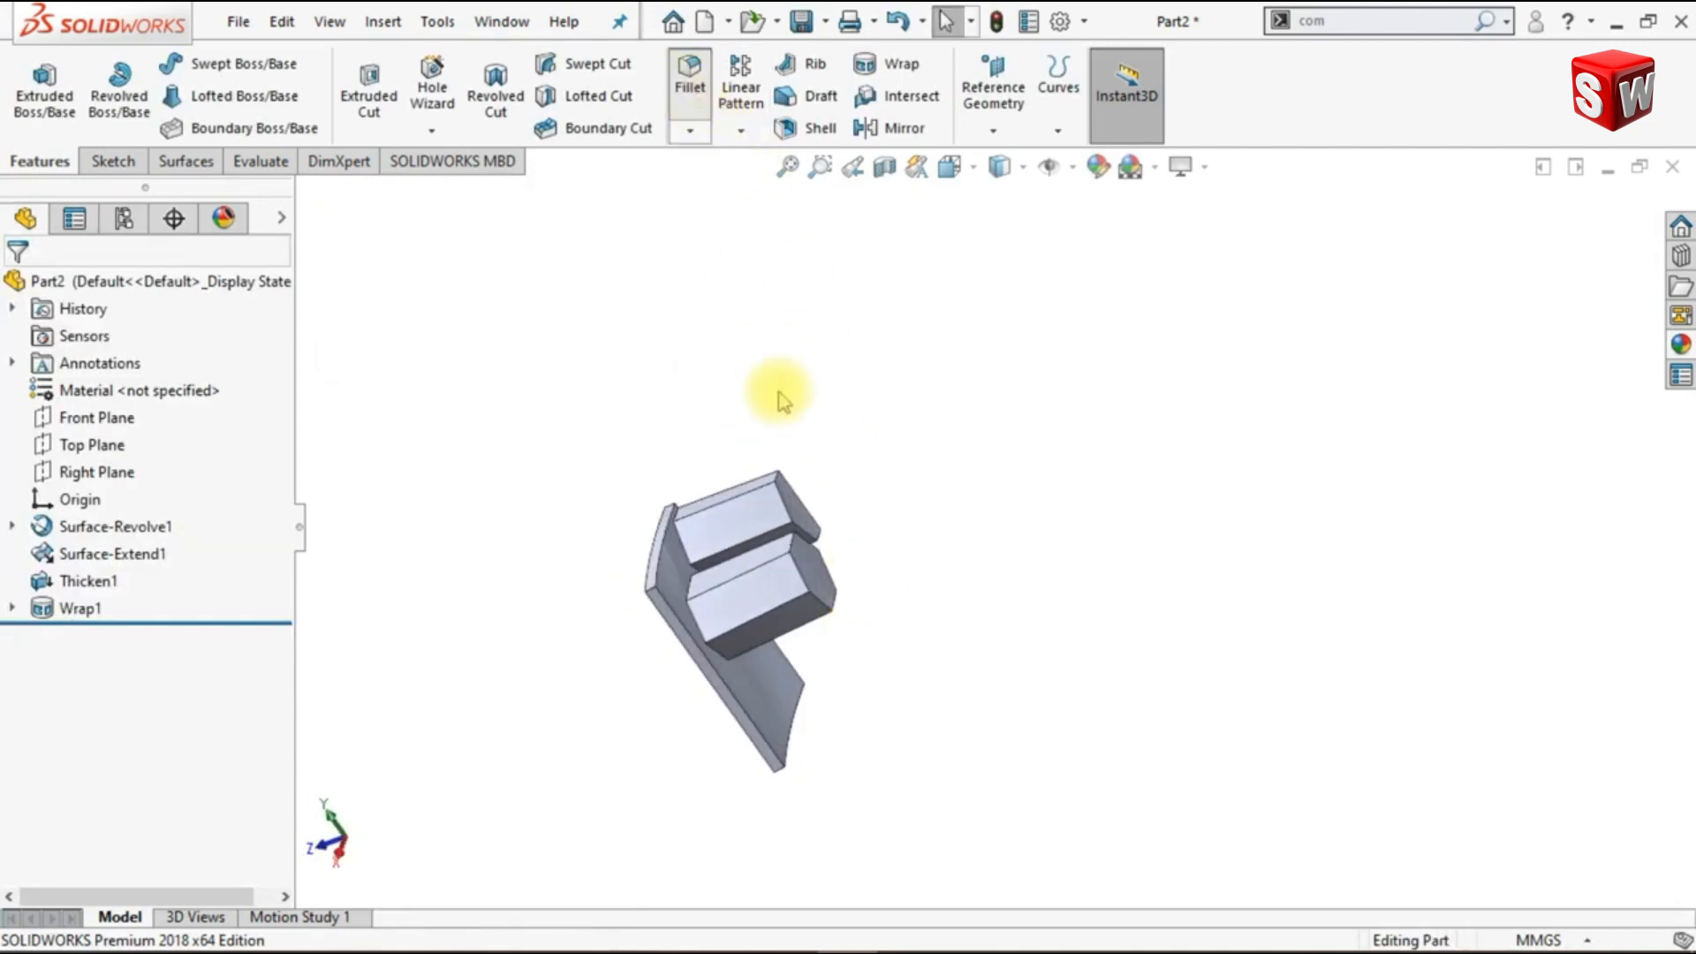
type("1")
key("Return")
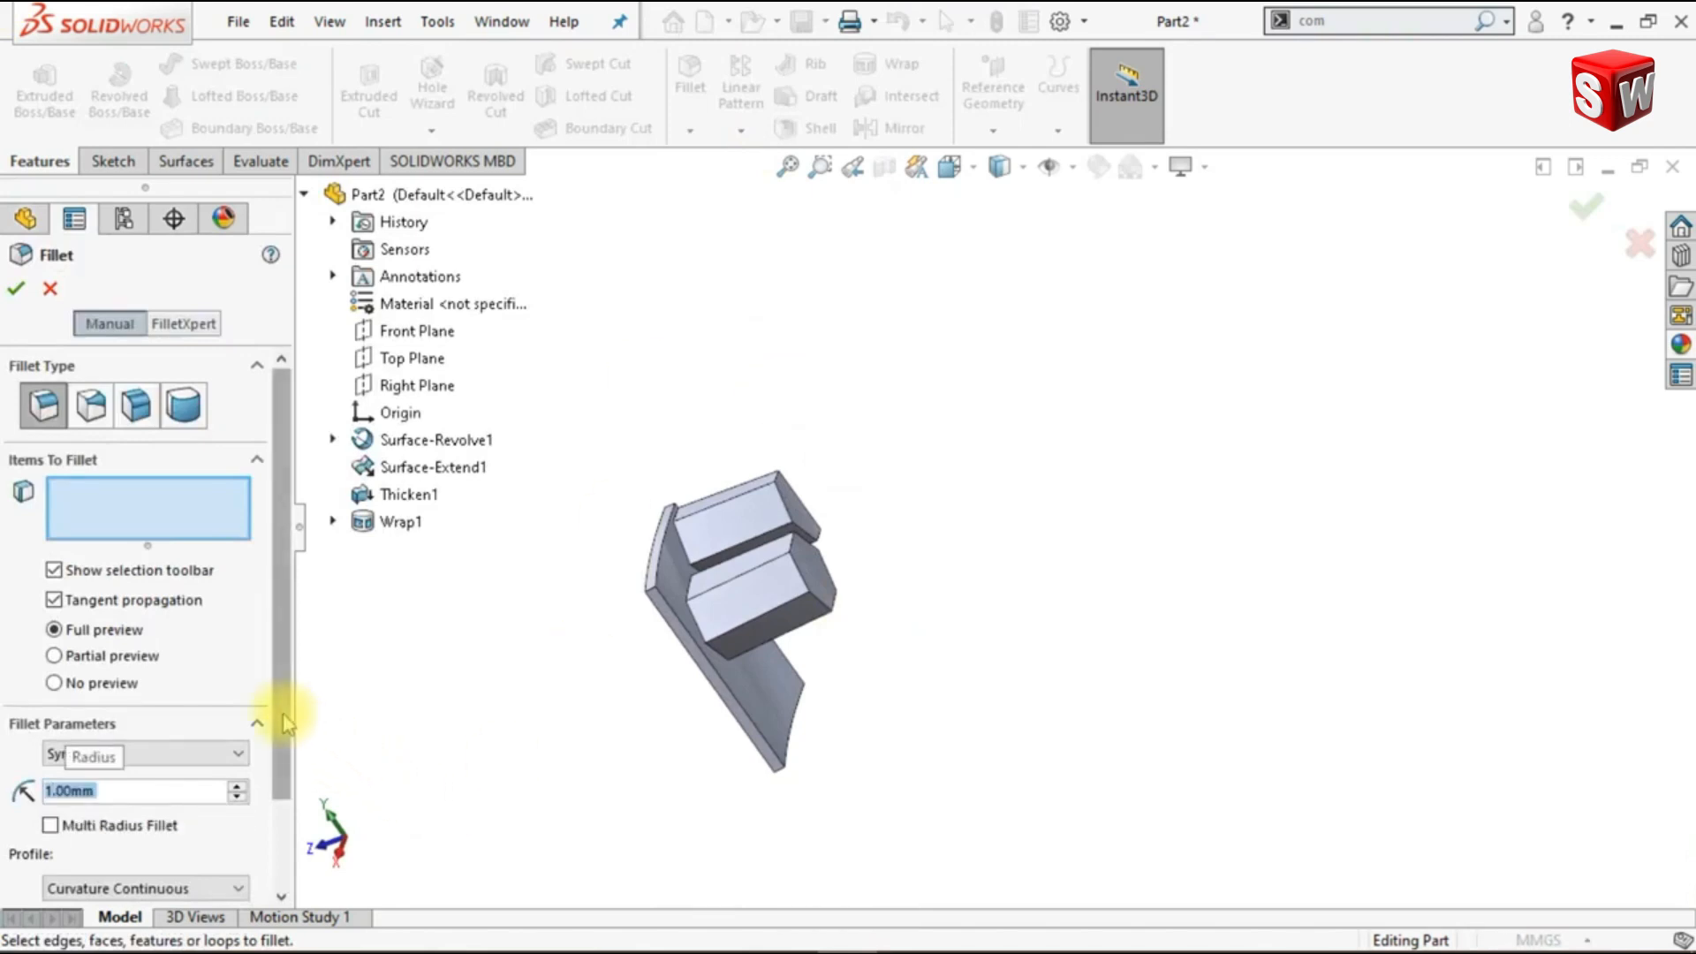
scroll(287, 722, "down", 2)
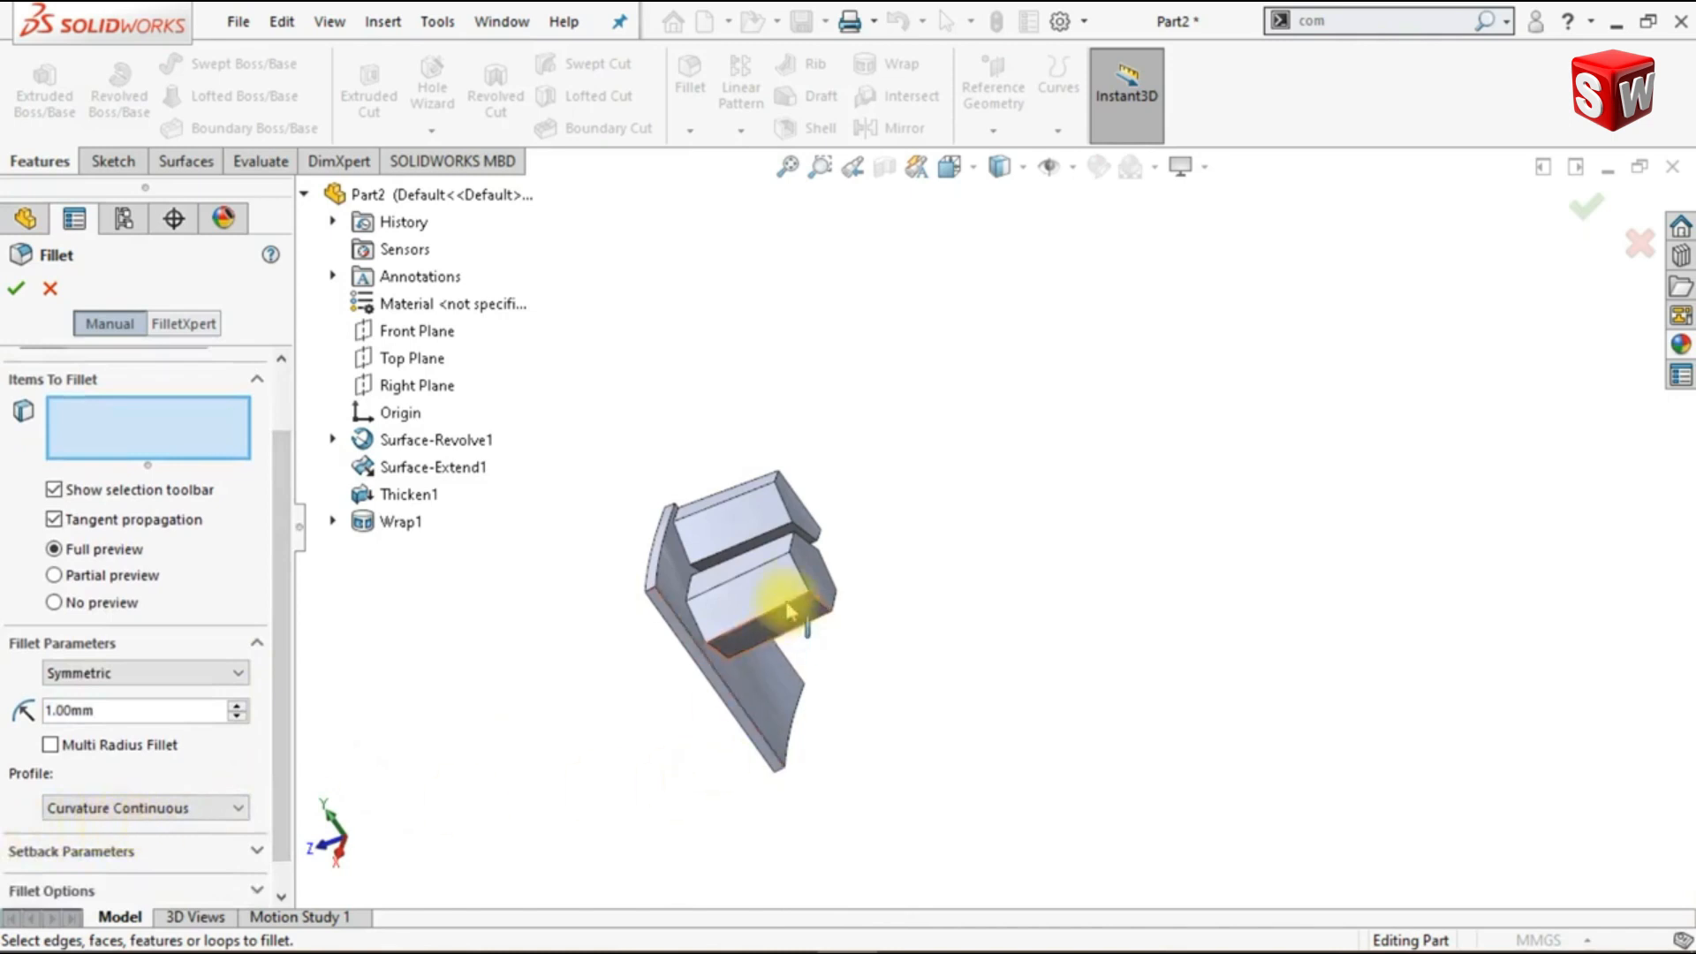
scroll(784, 621, "down", 2)
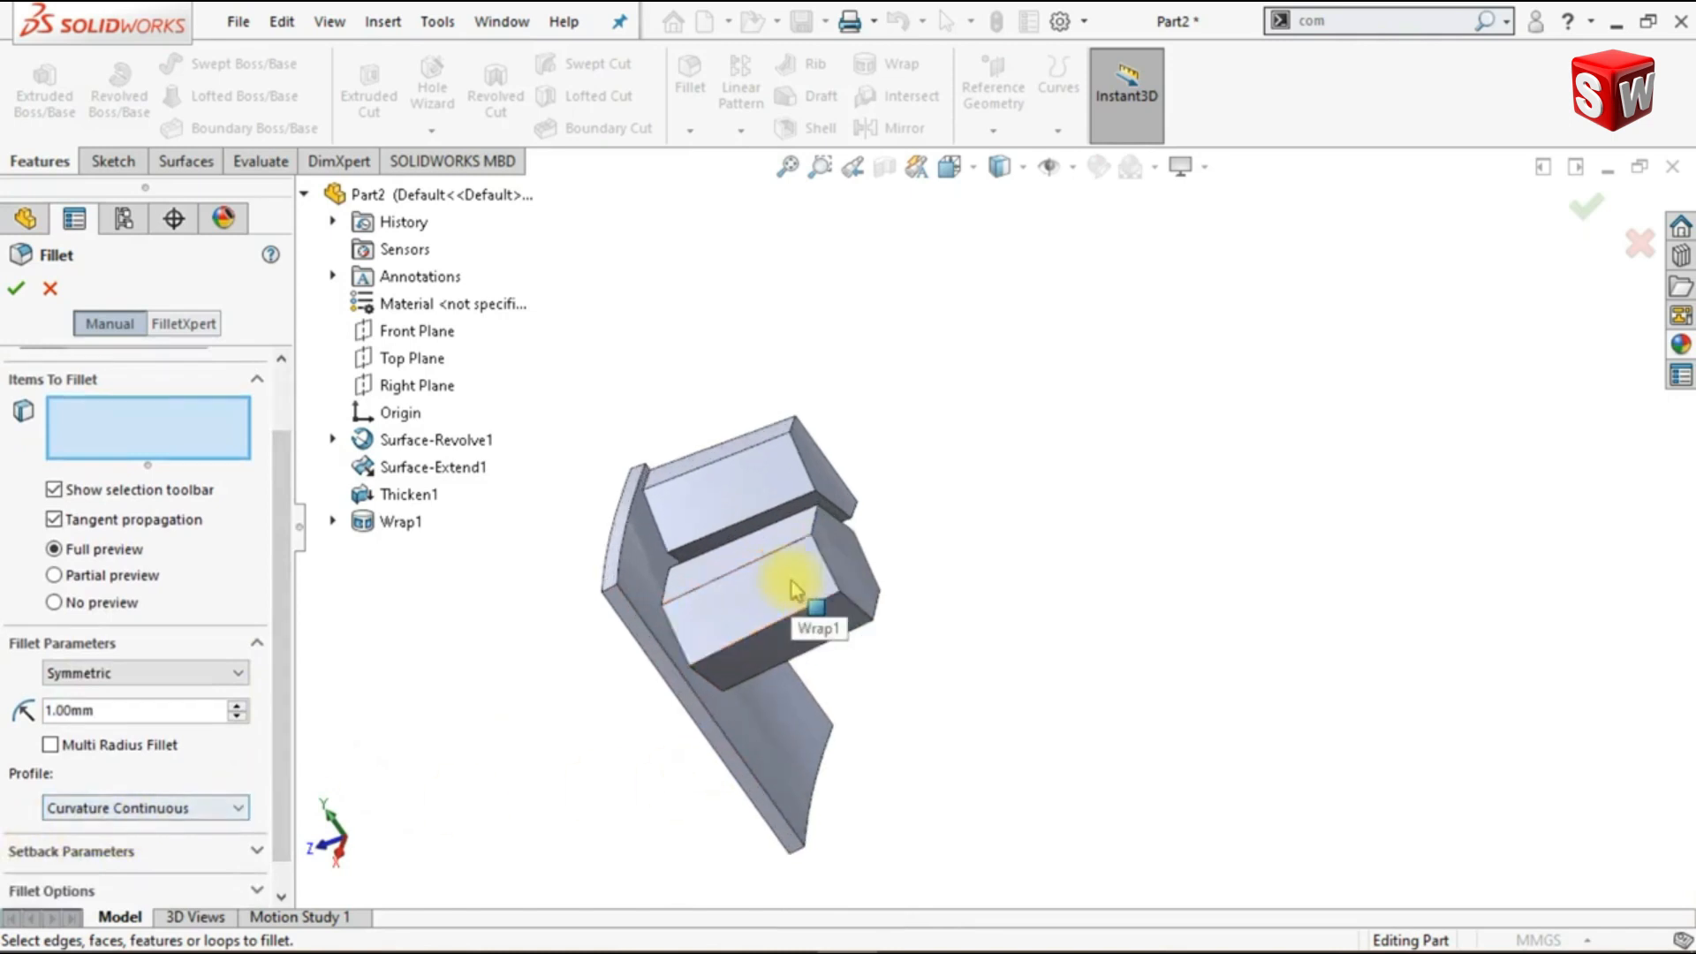
left_click(745, 579)
left_click(810, 495)
middle_click_drag(936, 610, 871, 568)
scroll(745, 474, "down", 2)
middle_click_drag(745, 474, 826, 512)
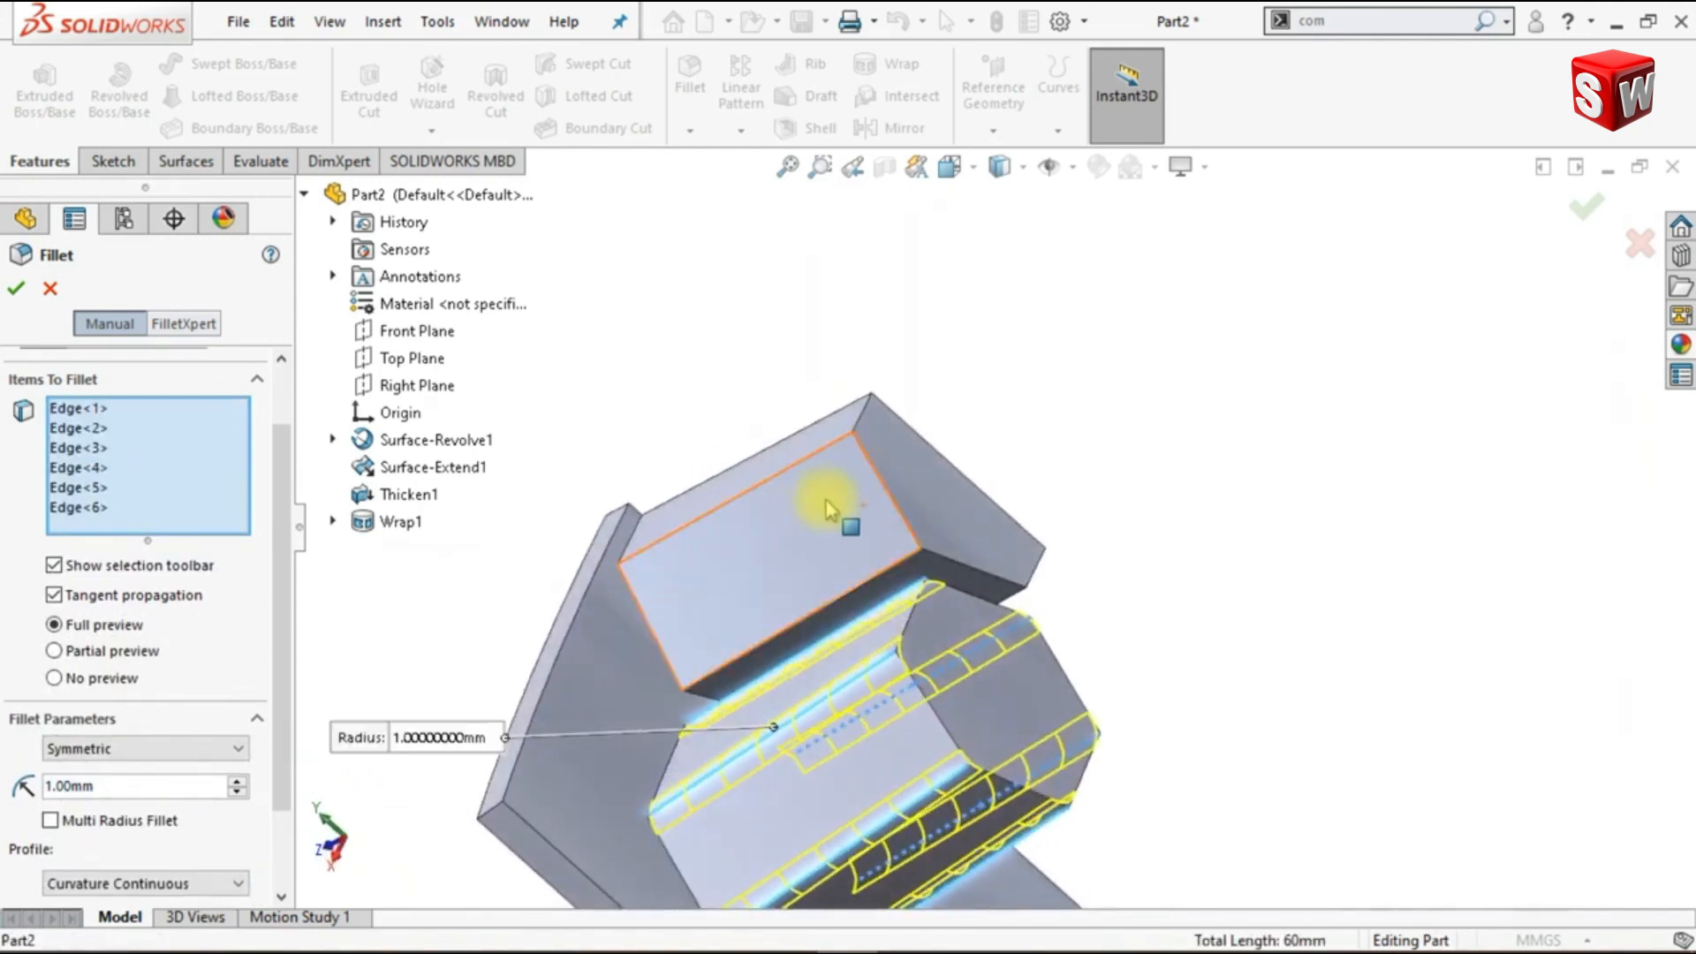
- Add the three lengthwise edges of the partial hexagonal boss to the 1 mm fillet, apply it and show the isometric view
left_click(825, 463)
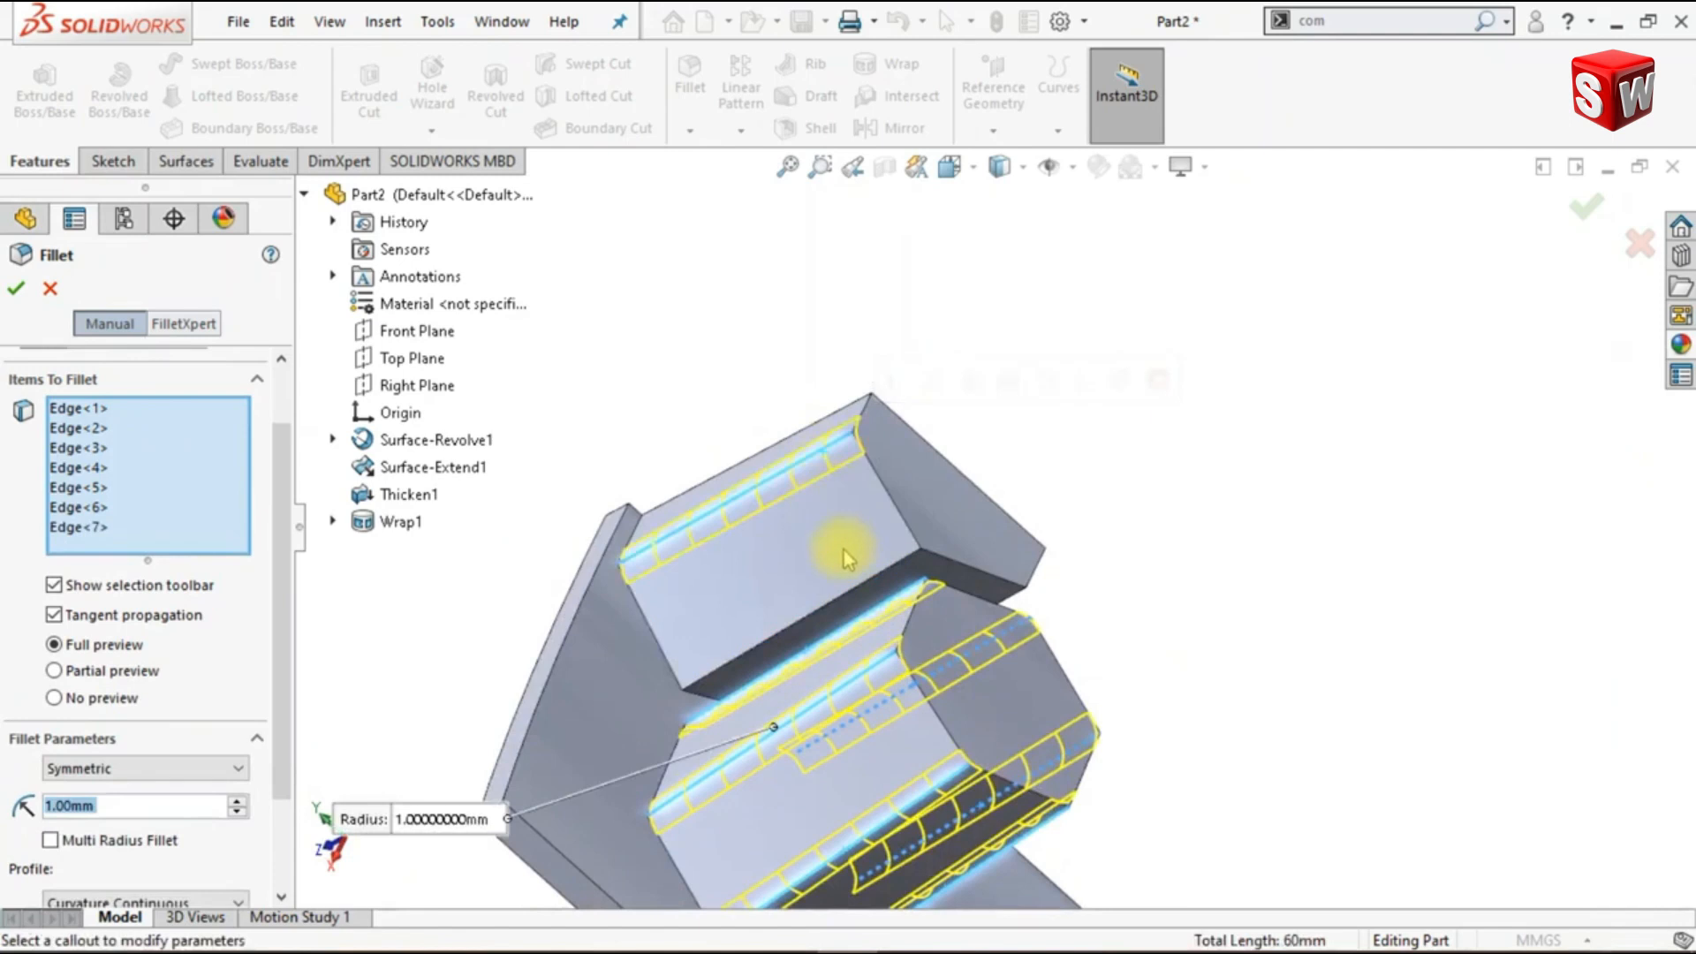
left_click(894, 579)
middle_click_drag(1237, 700, 1166, 671)
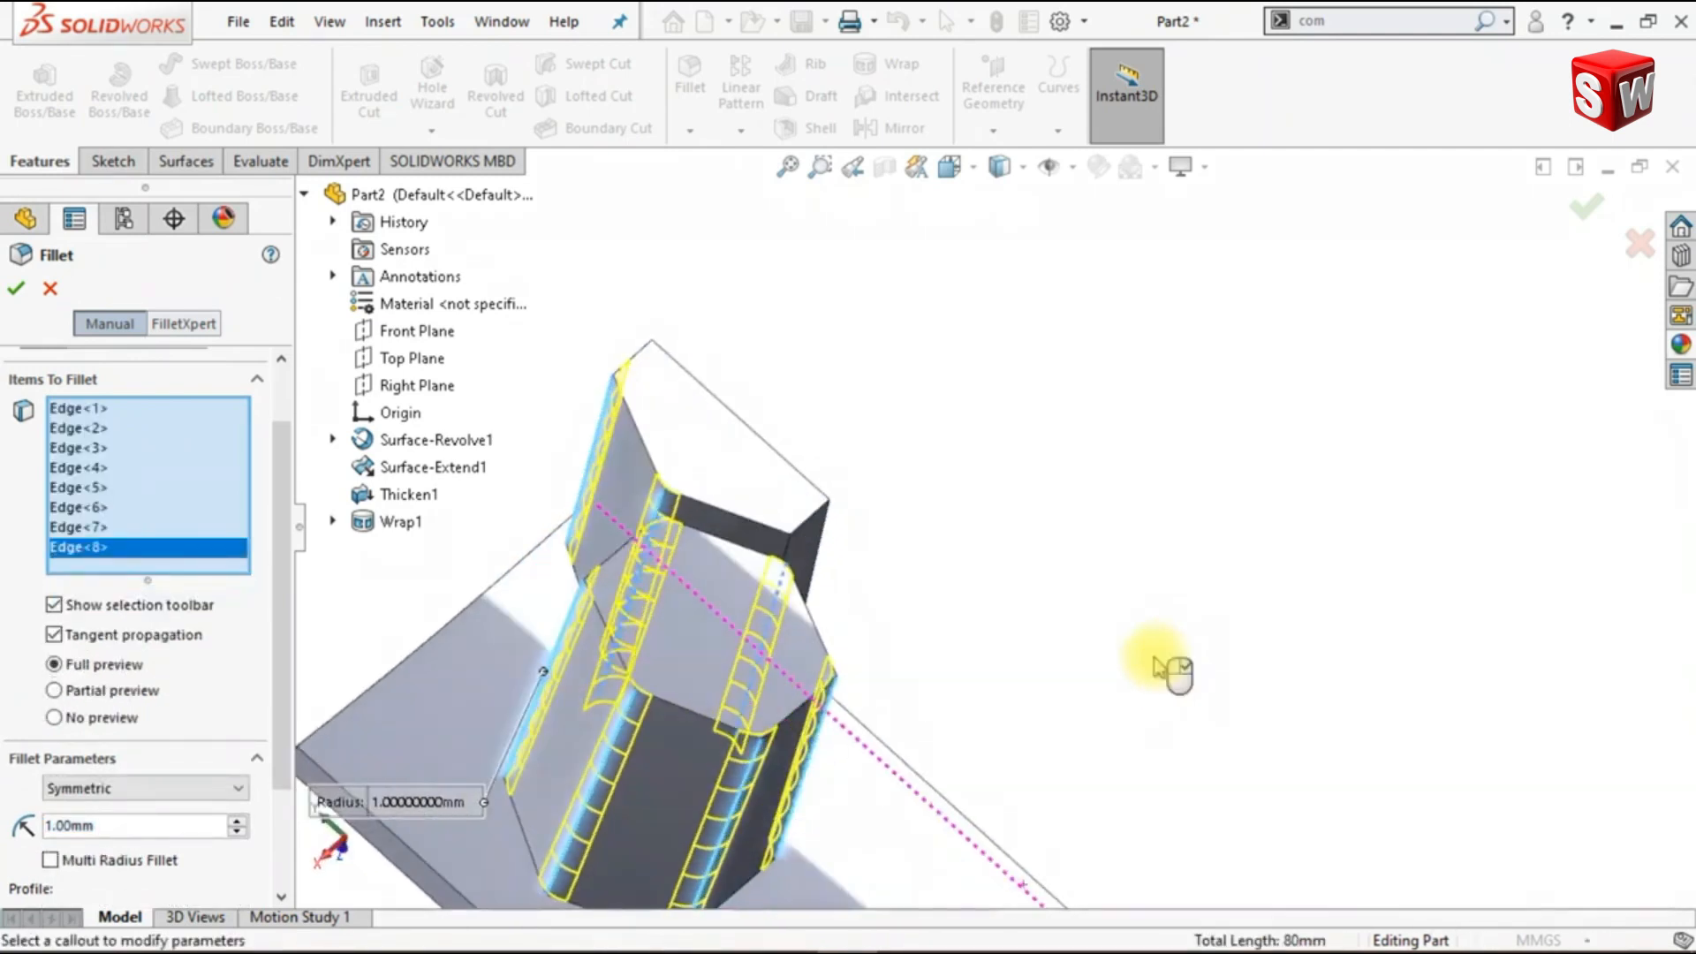
left_click(790, 558)
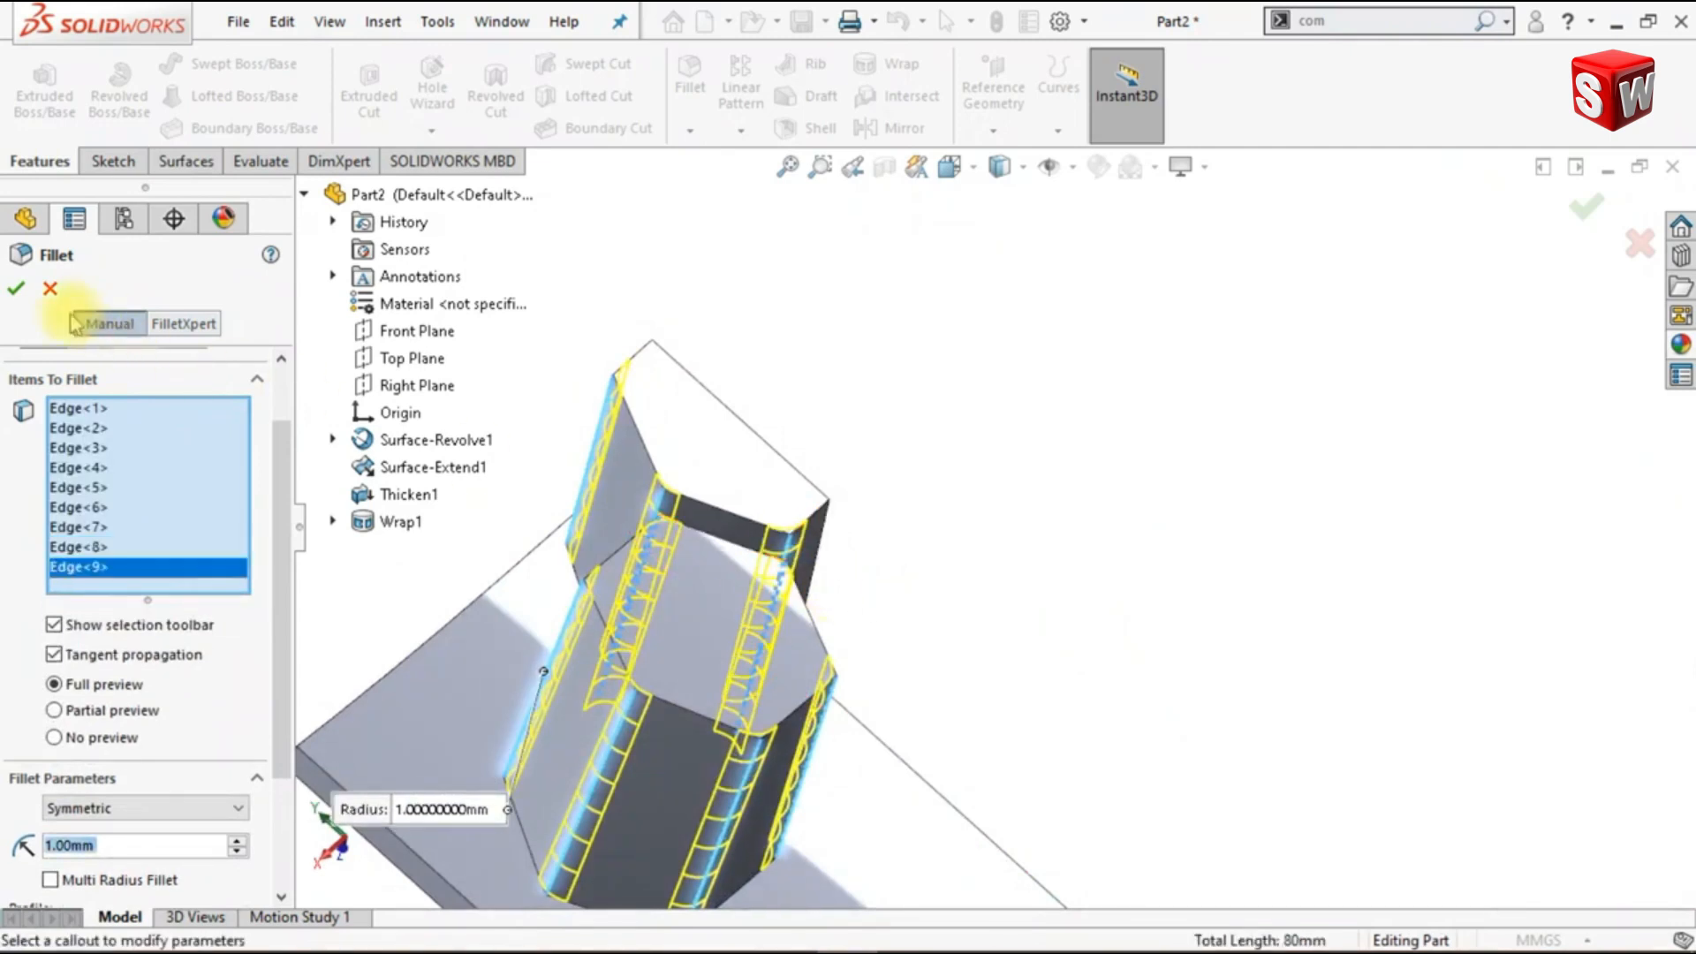
left_click(15, 287)
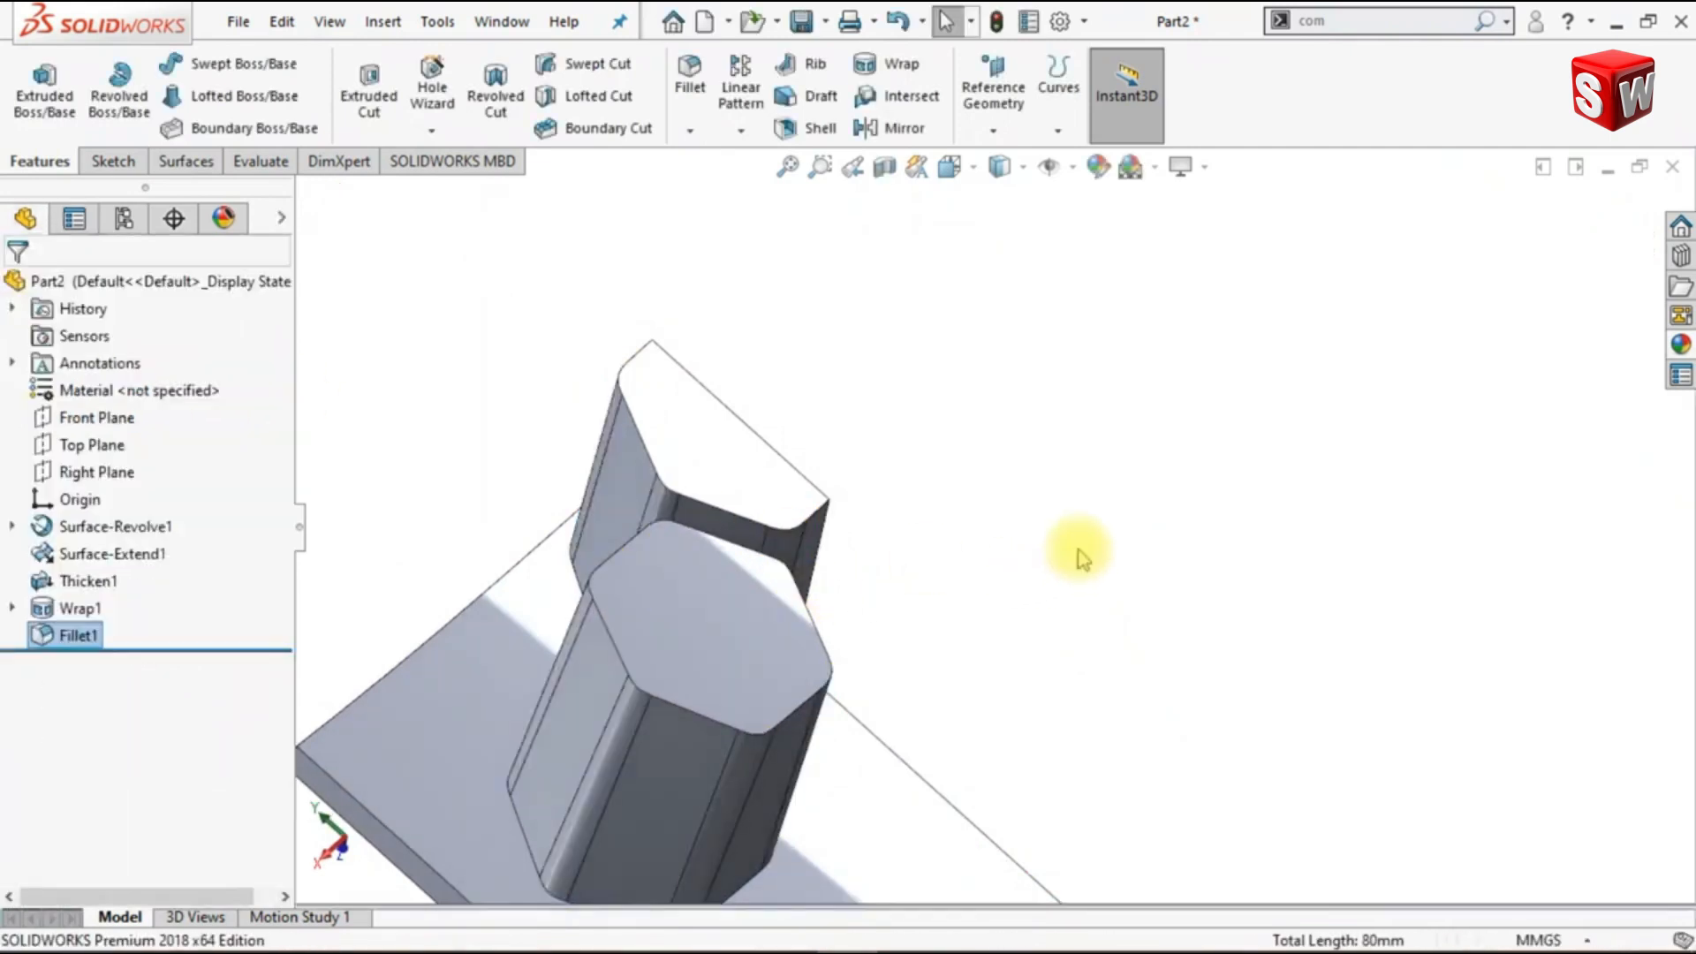
key("ctrl+7")
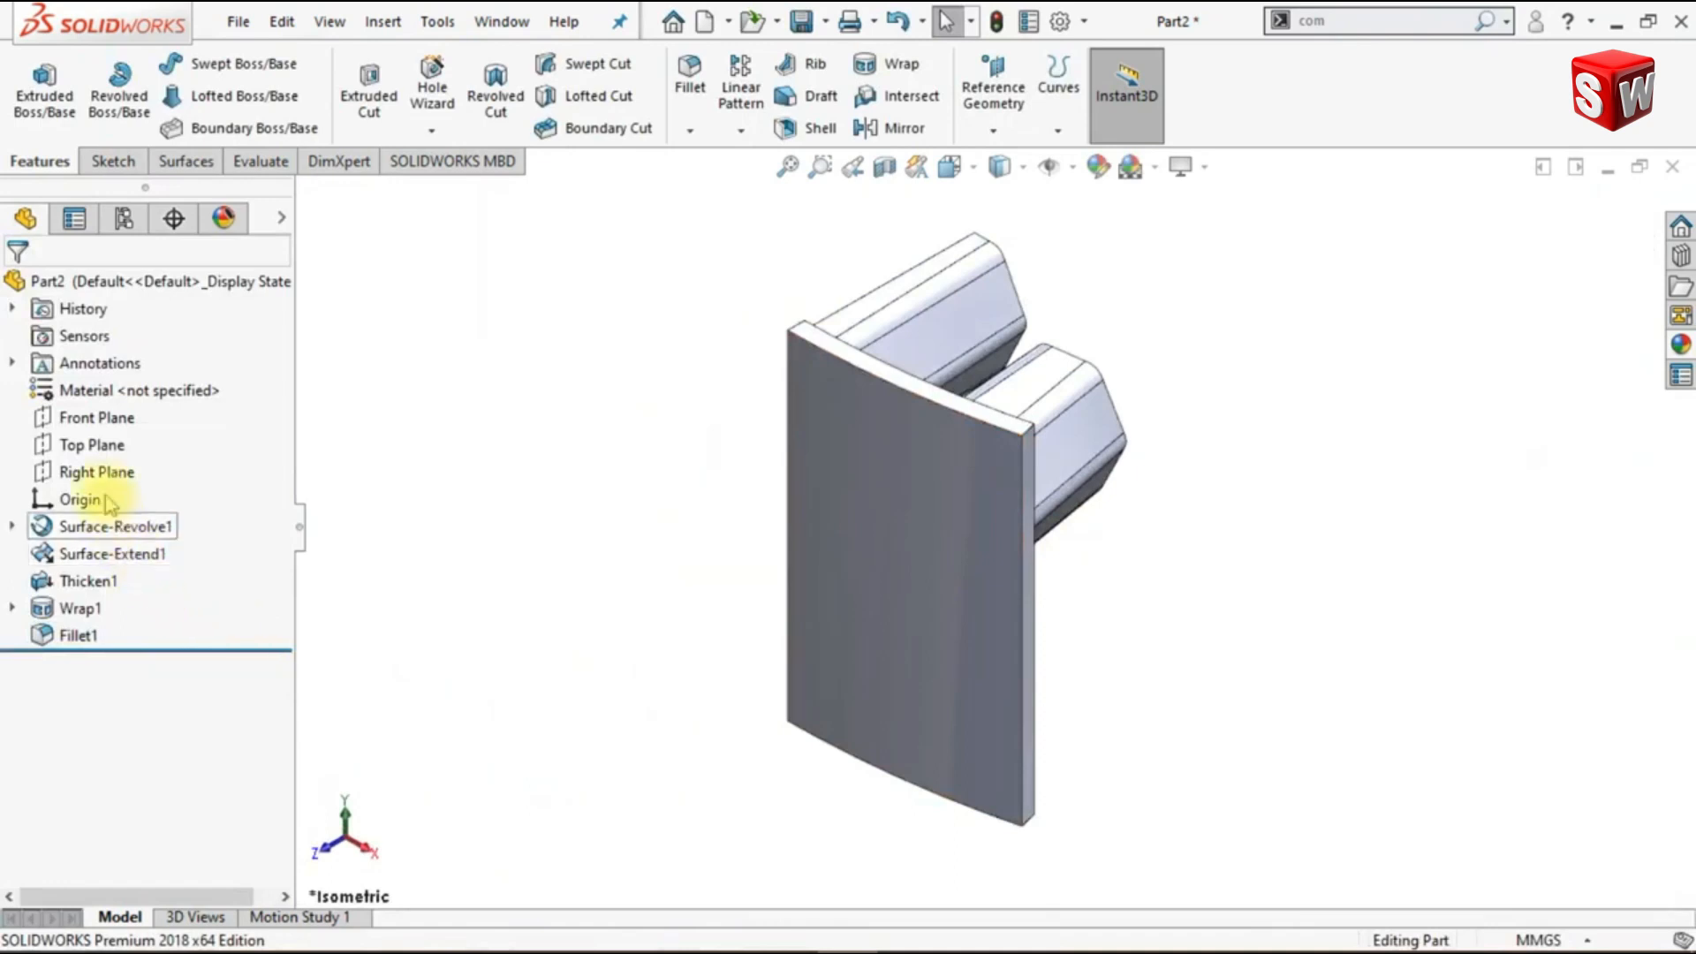
- Sketch a closed triangle on the Top Plane from the origin, with a vertical leg about 57 mm and a horizontal base about 20 mm
left_click(93, 445)
left_click(122, 410)
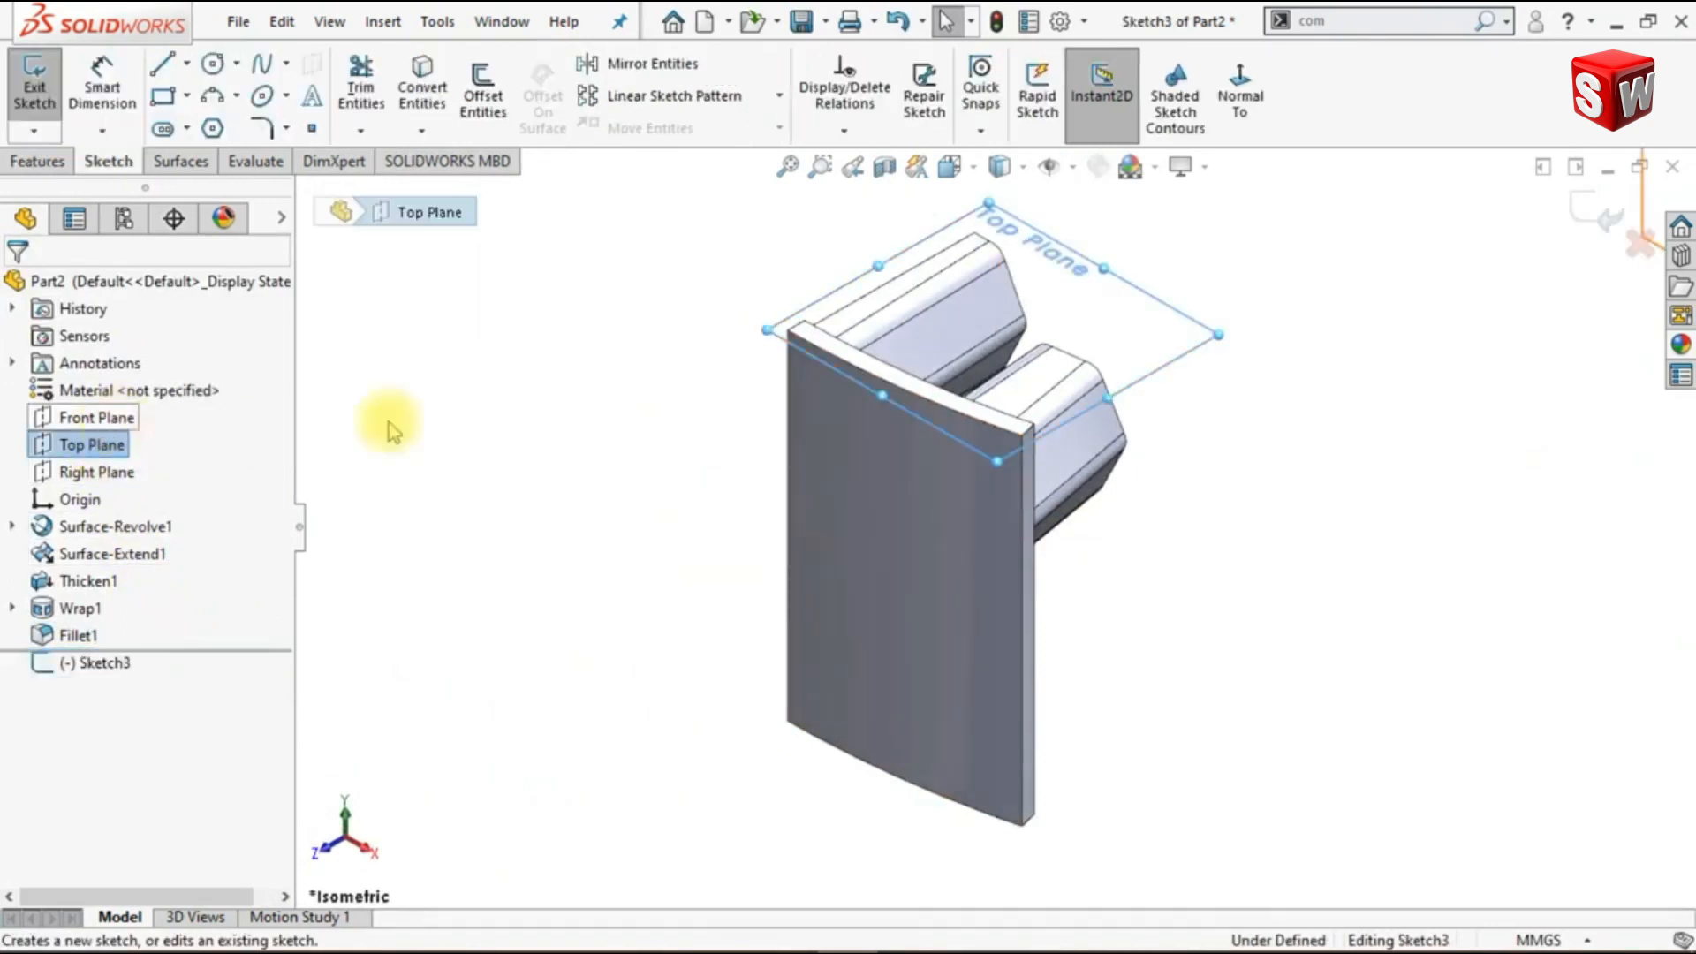
left_click(1240, 98)
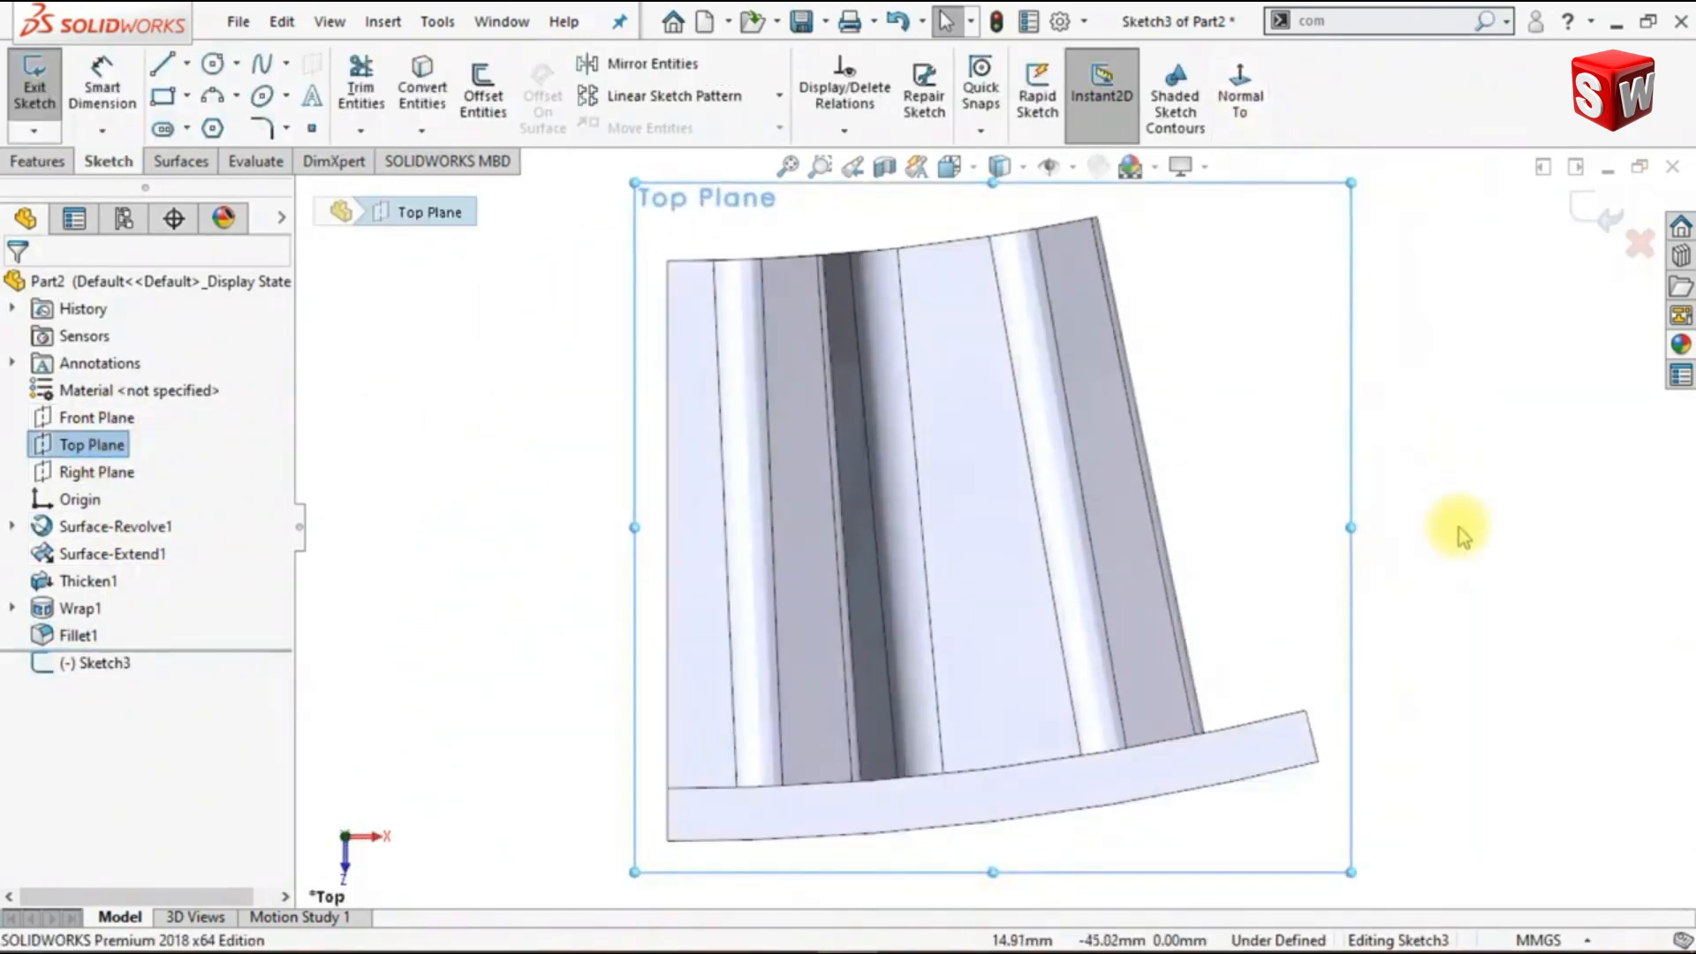
left_click(1428, 647)
scroll(1428, 648, "up", 5)
scroll(1305, 557, "up", 5)
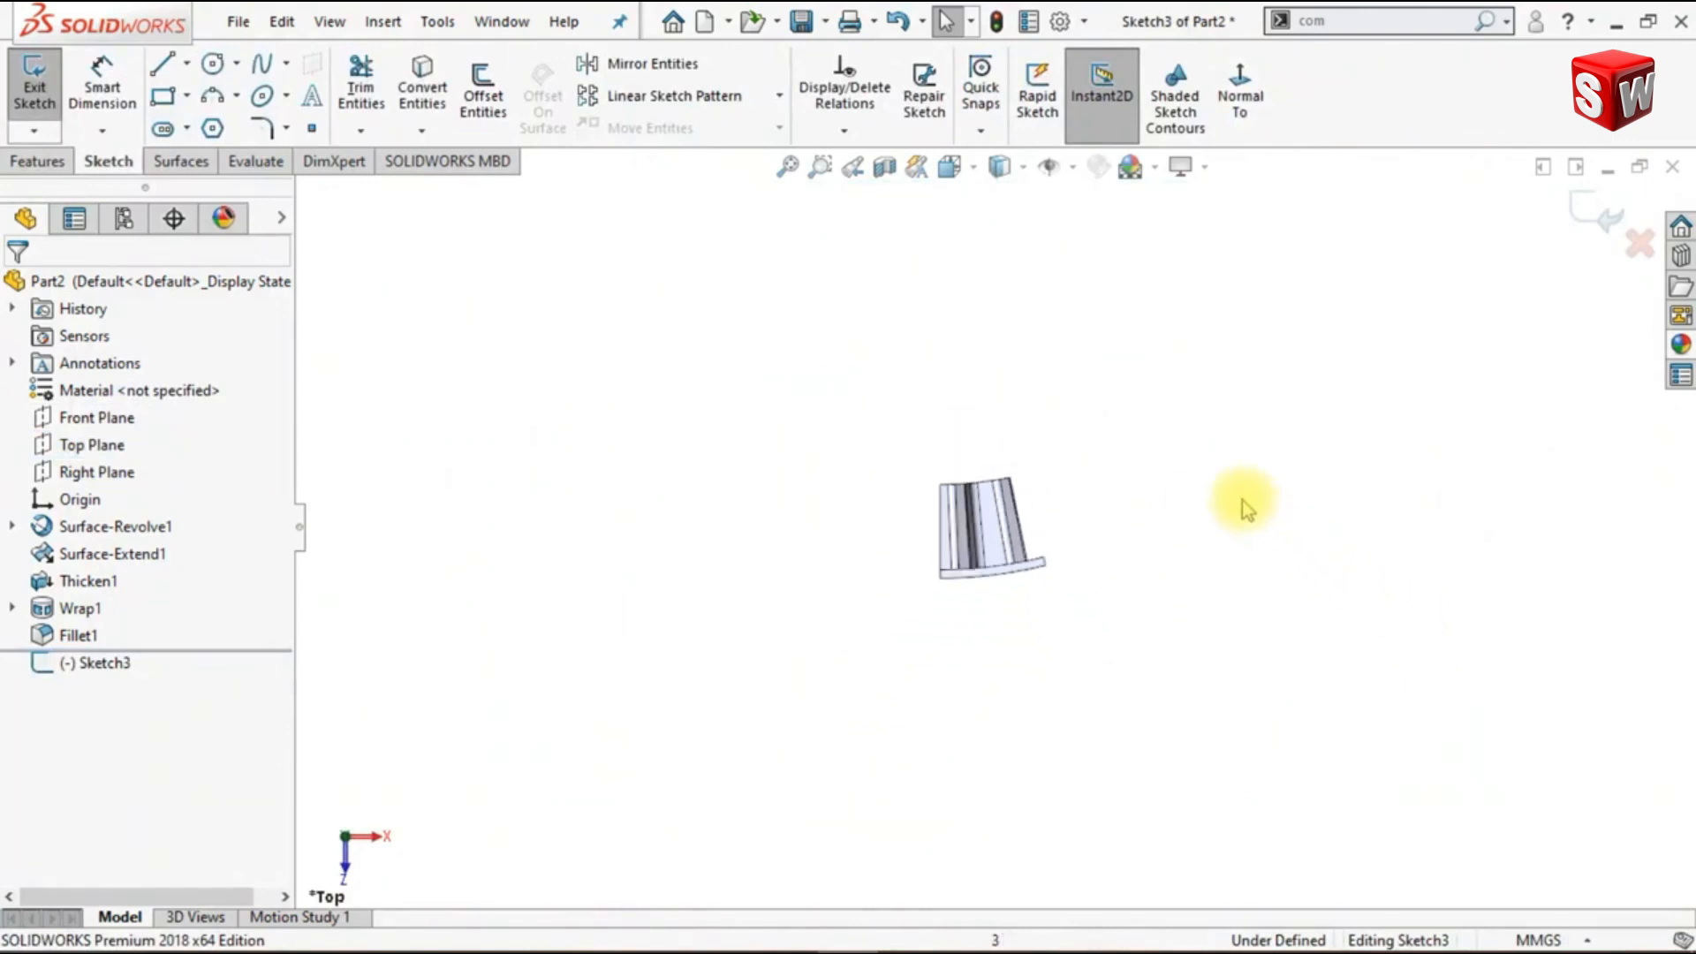
scroll(1213, 496, "up", 2)
middle_click_drag(969, 432, 1064, 458, "shift")
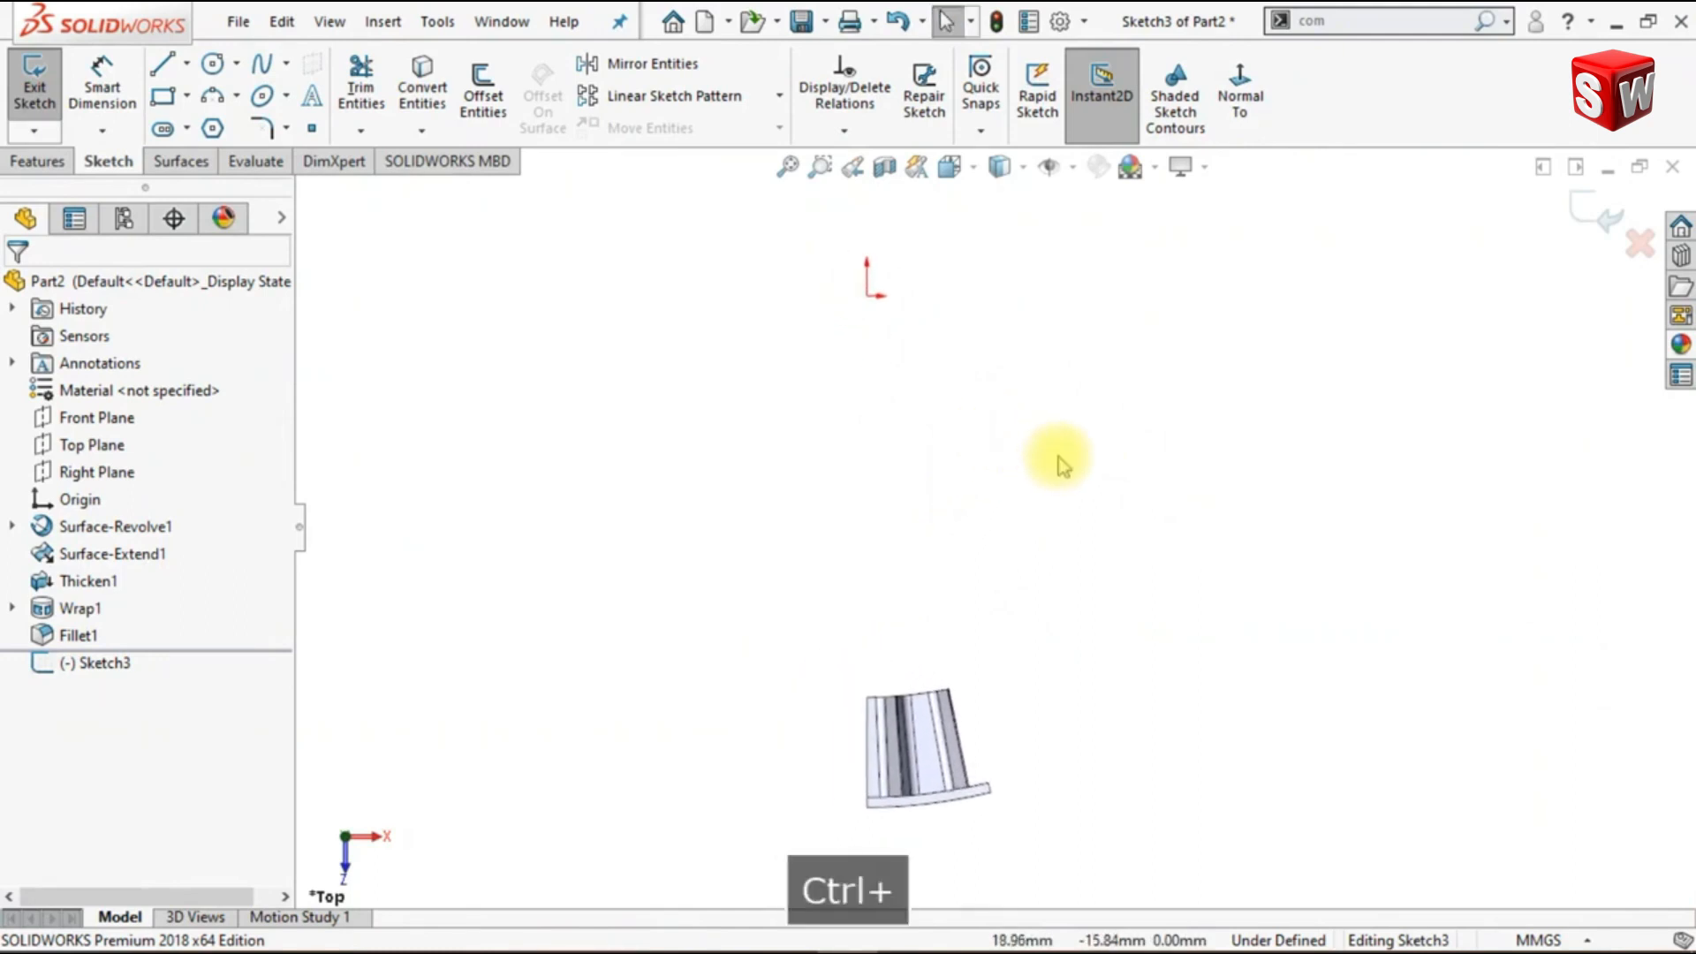
left_click(164, 66)
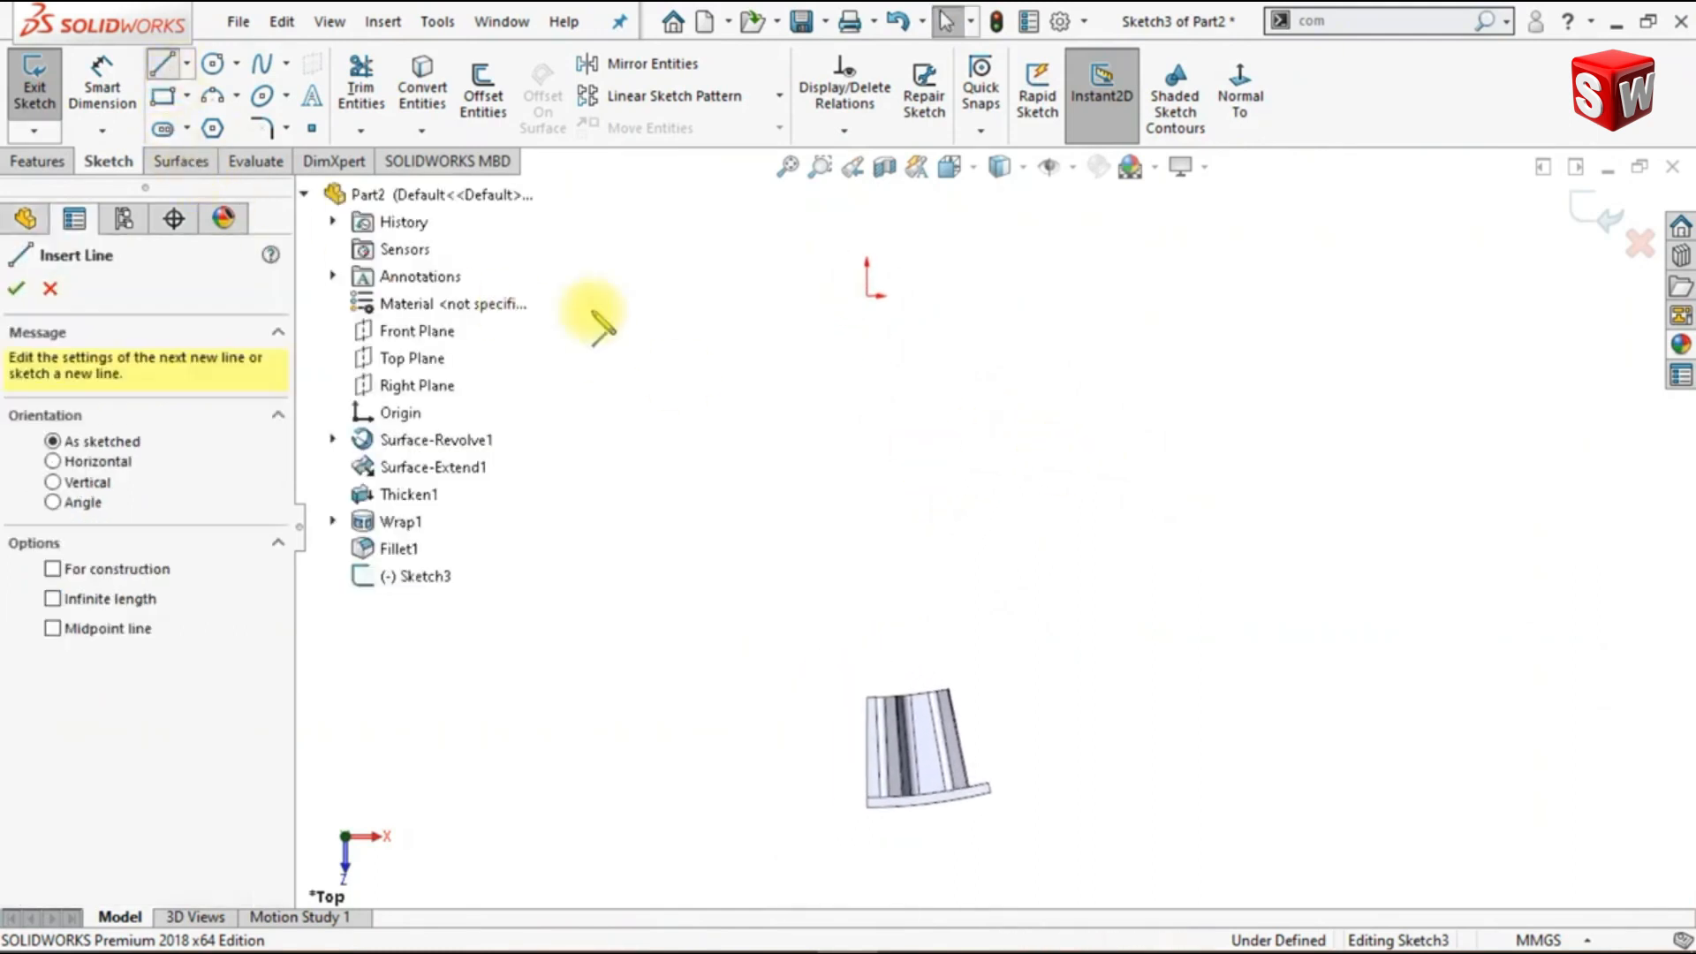
left_click(867, 297)
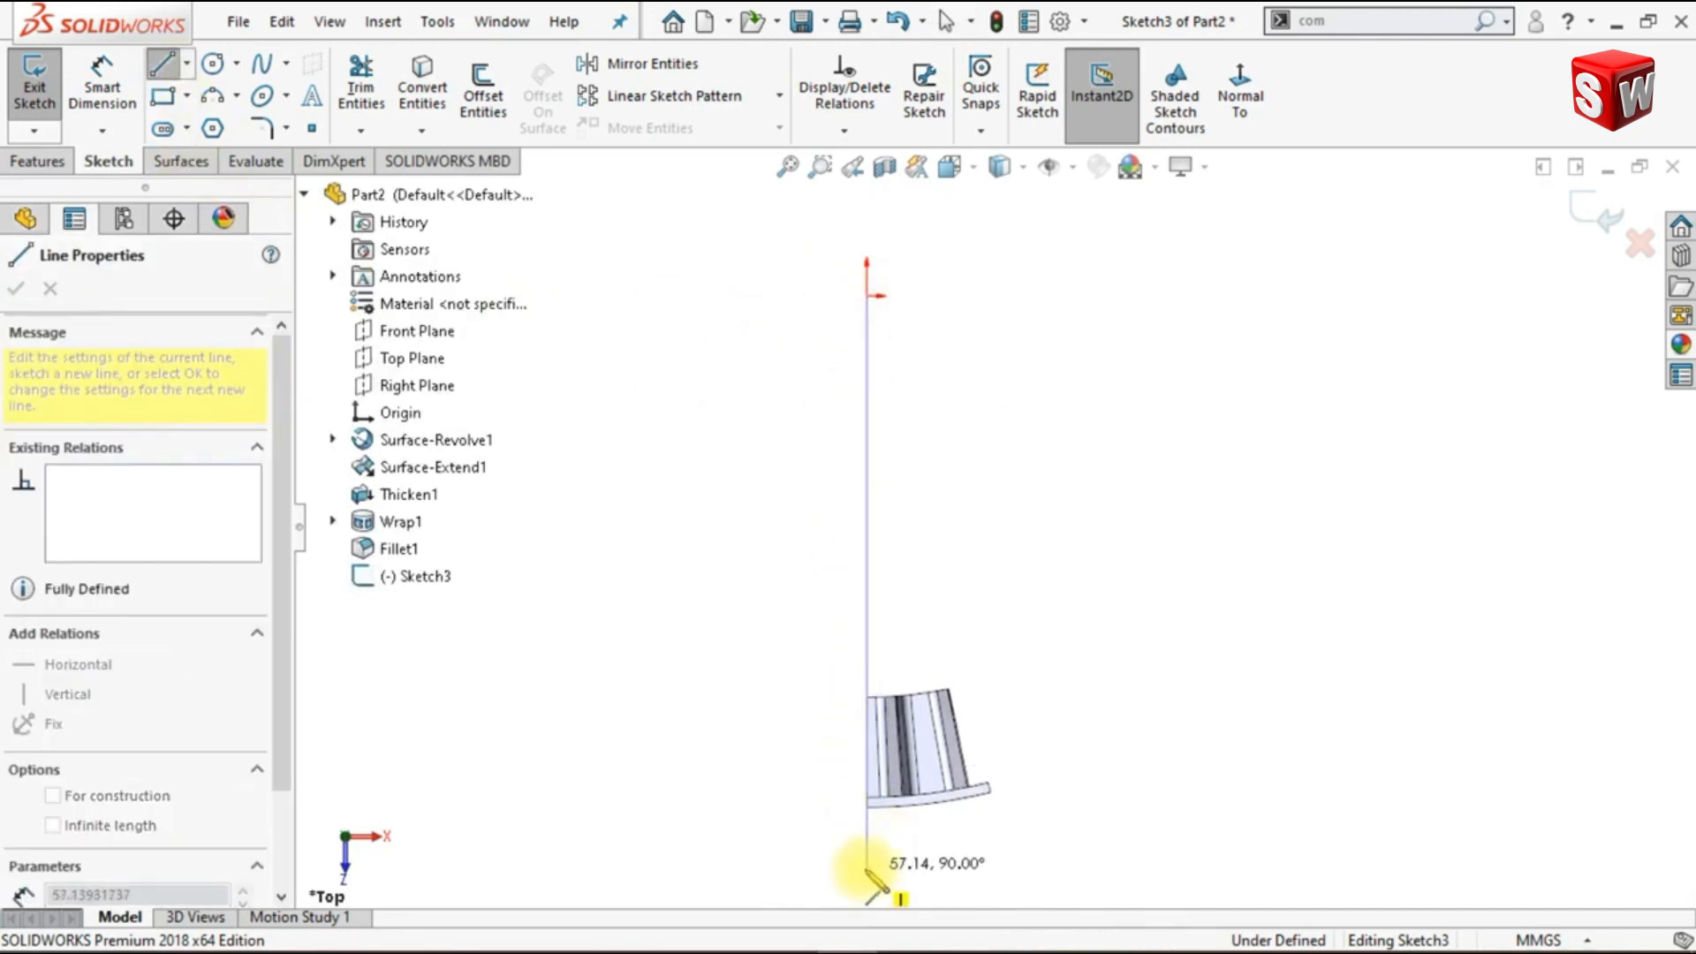
left_click(867, 867)
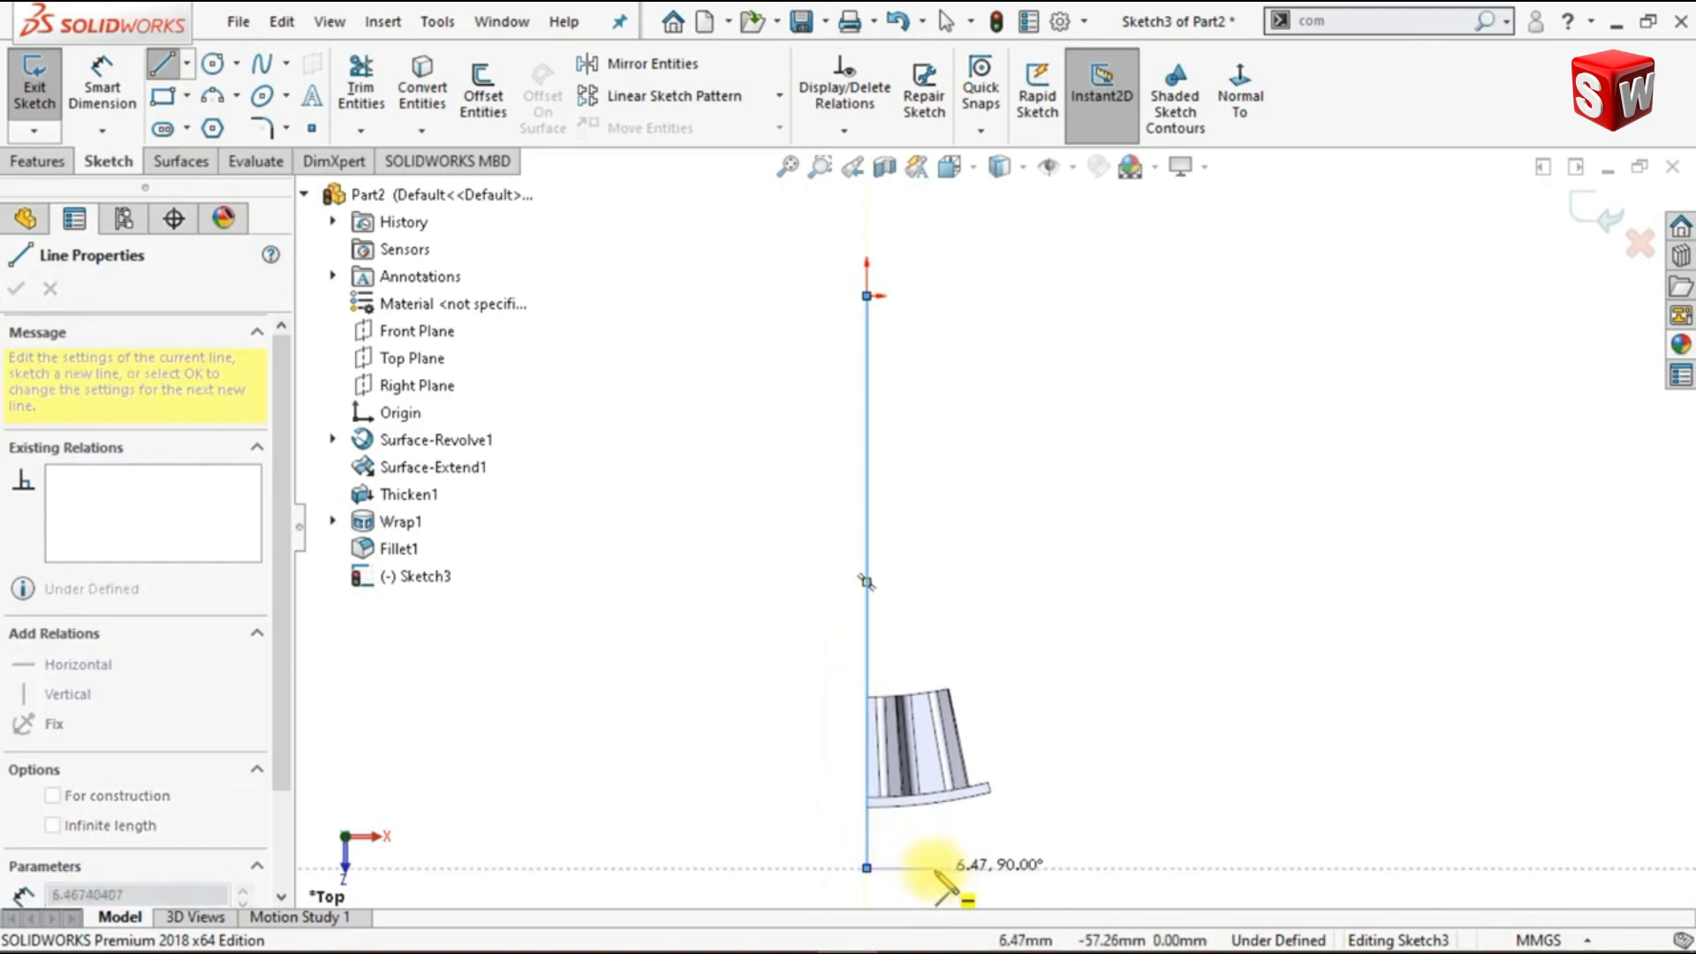
left_click(1065, 868)
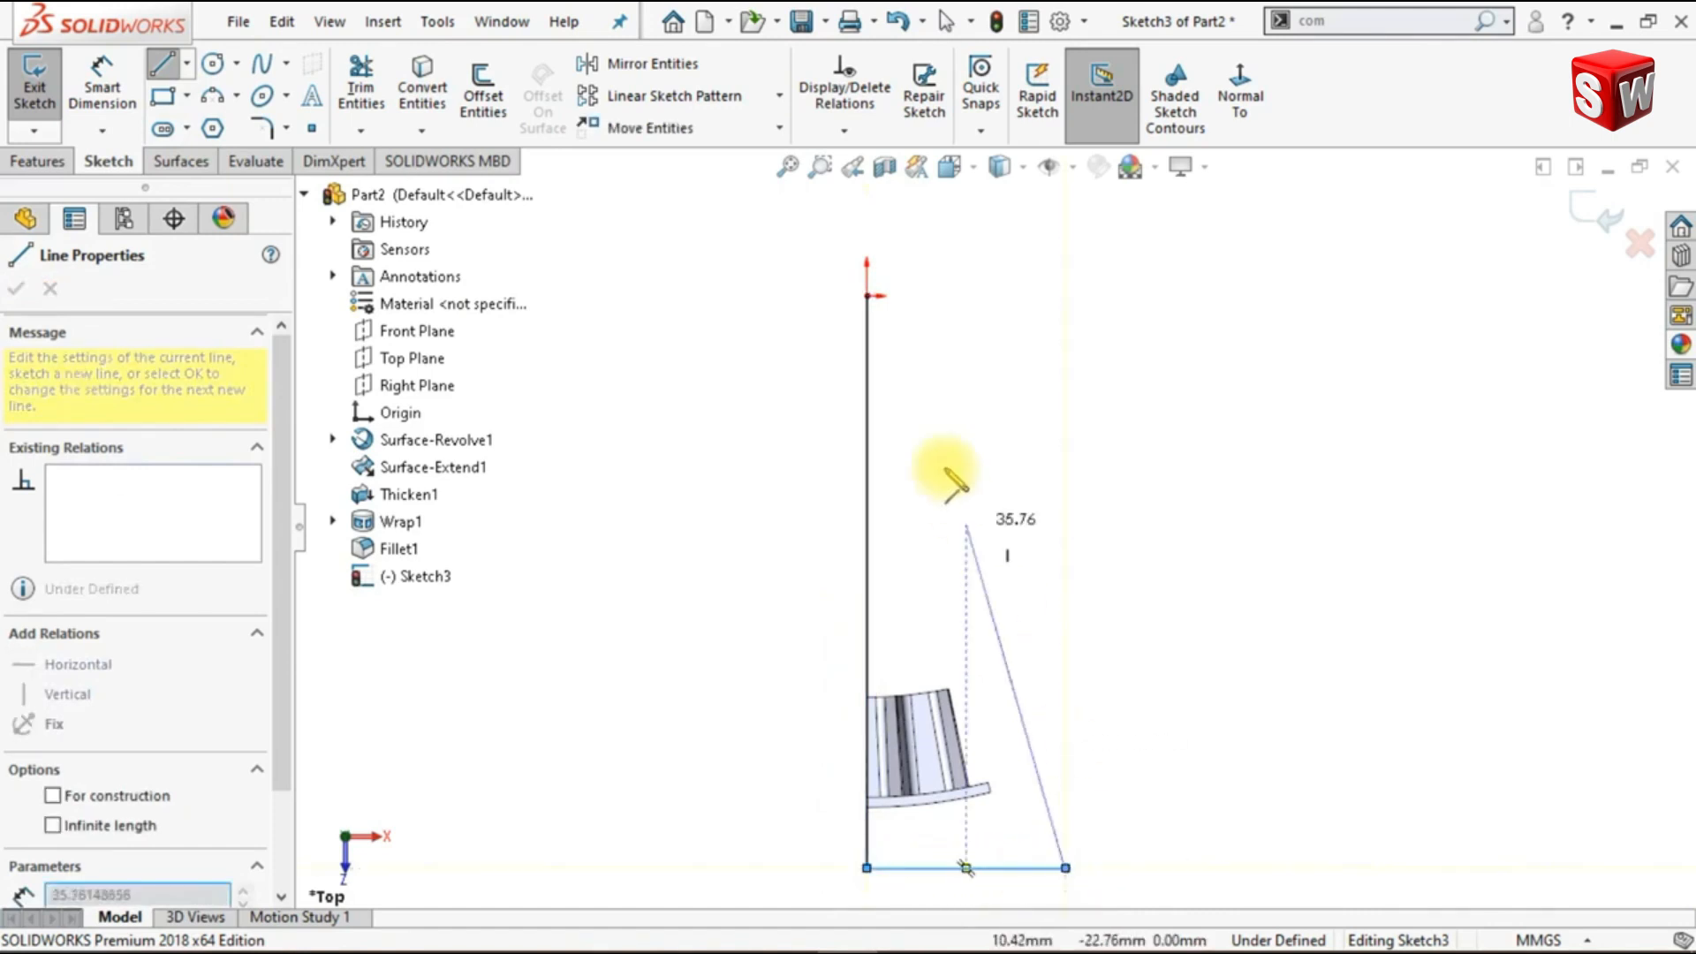
left_click(867, 297)
key("Escape")
- Dimension the angle between the triangle's vertical and slanted lines at the origin as 7.5° and place the dimension outside the triangle
left_click(103, 84)
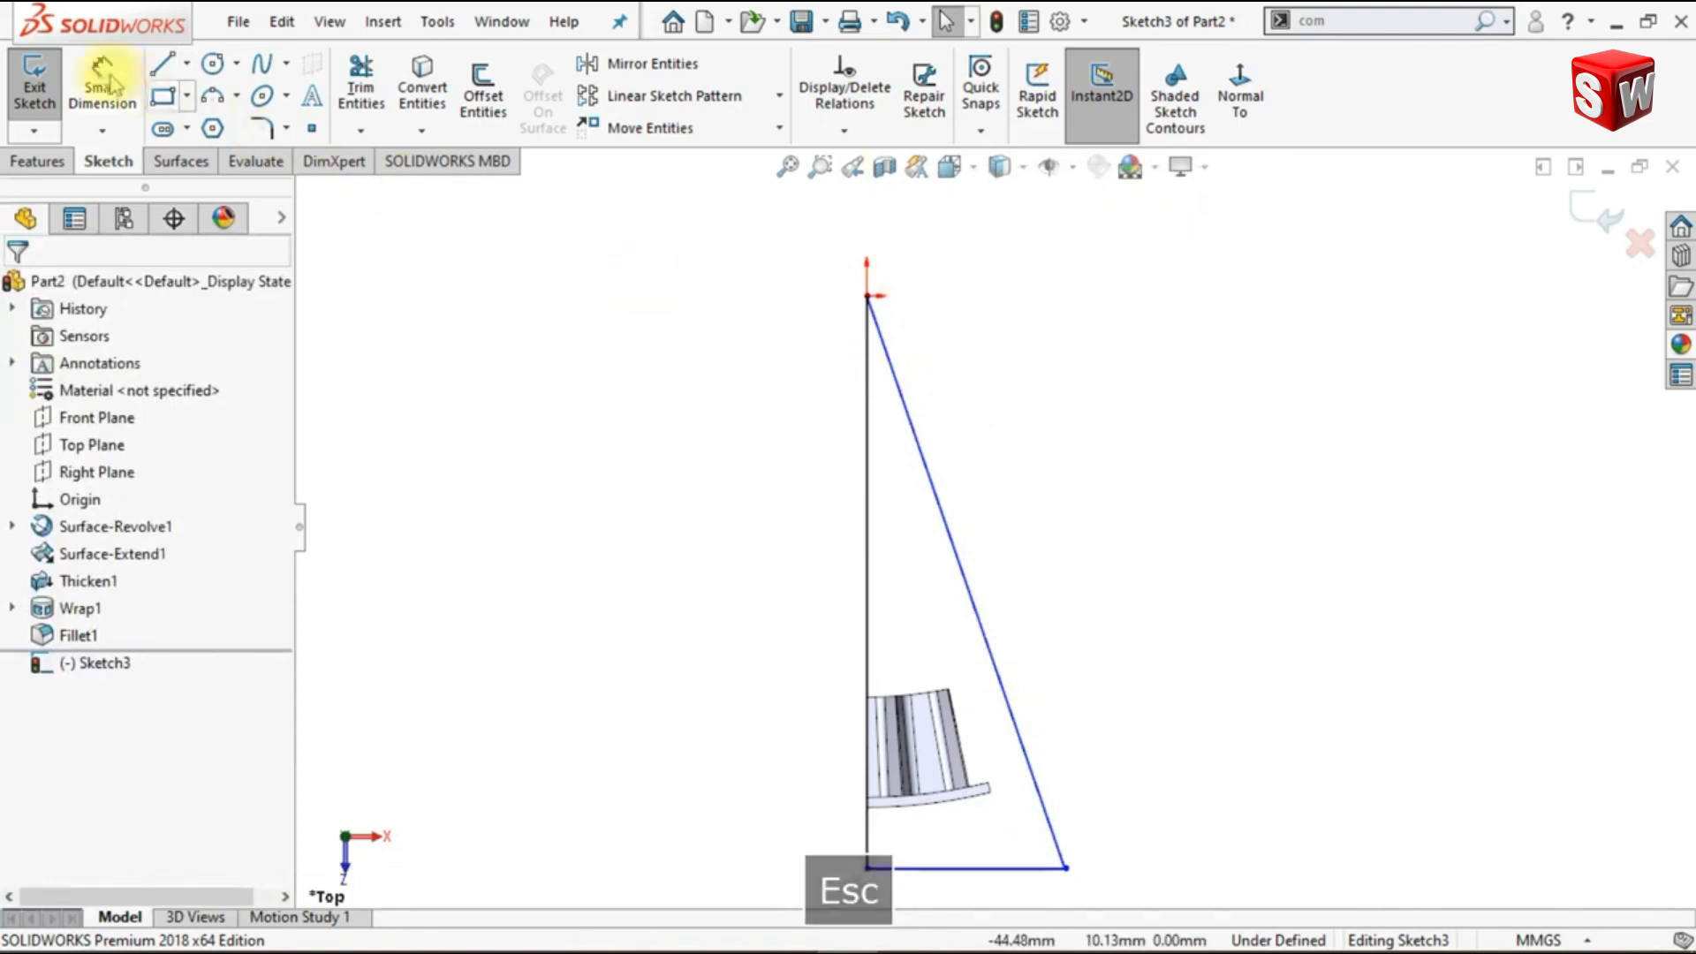
left_click(894, 451)
left_click(869, 452)
left_click(903, 511)
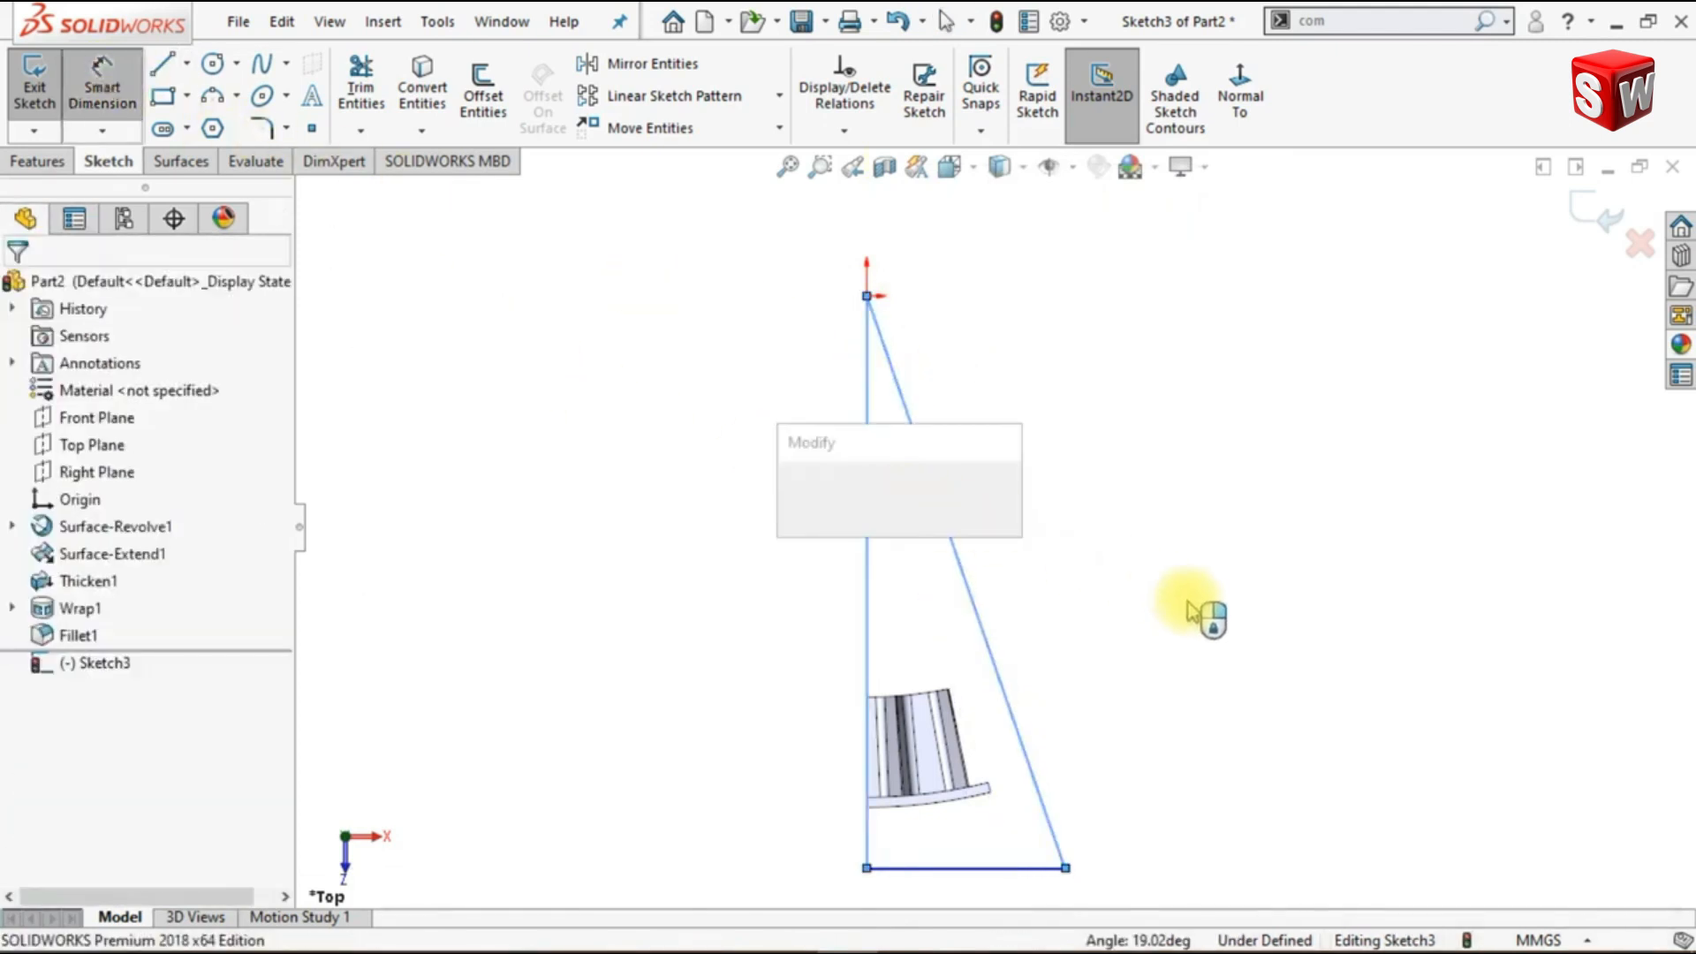
type("7.5")
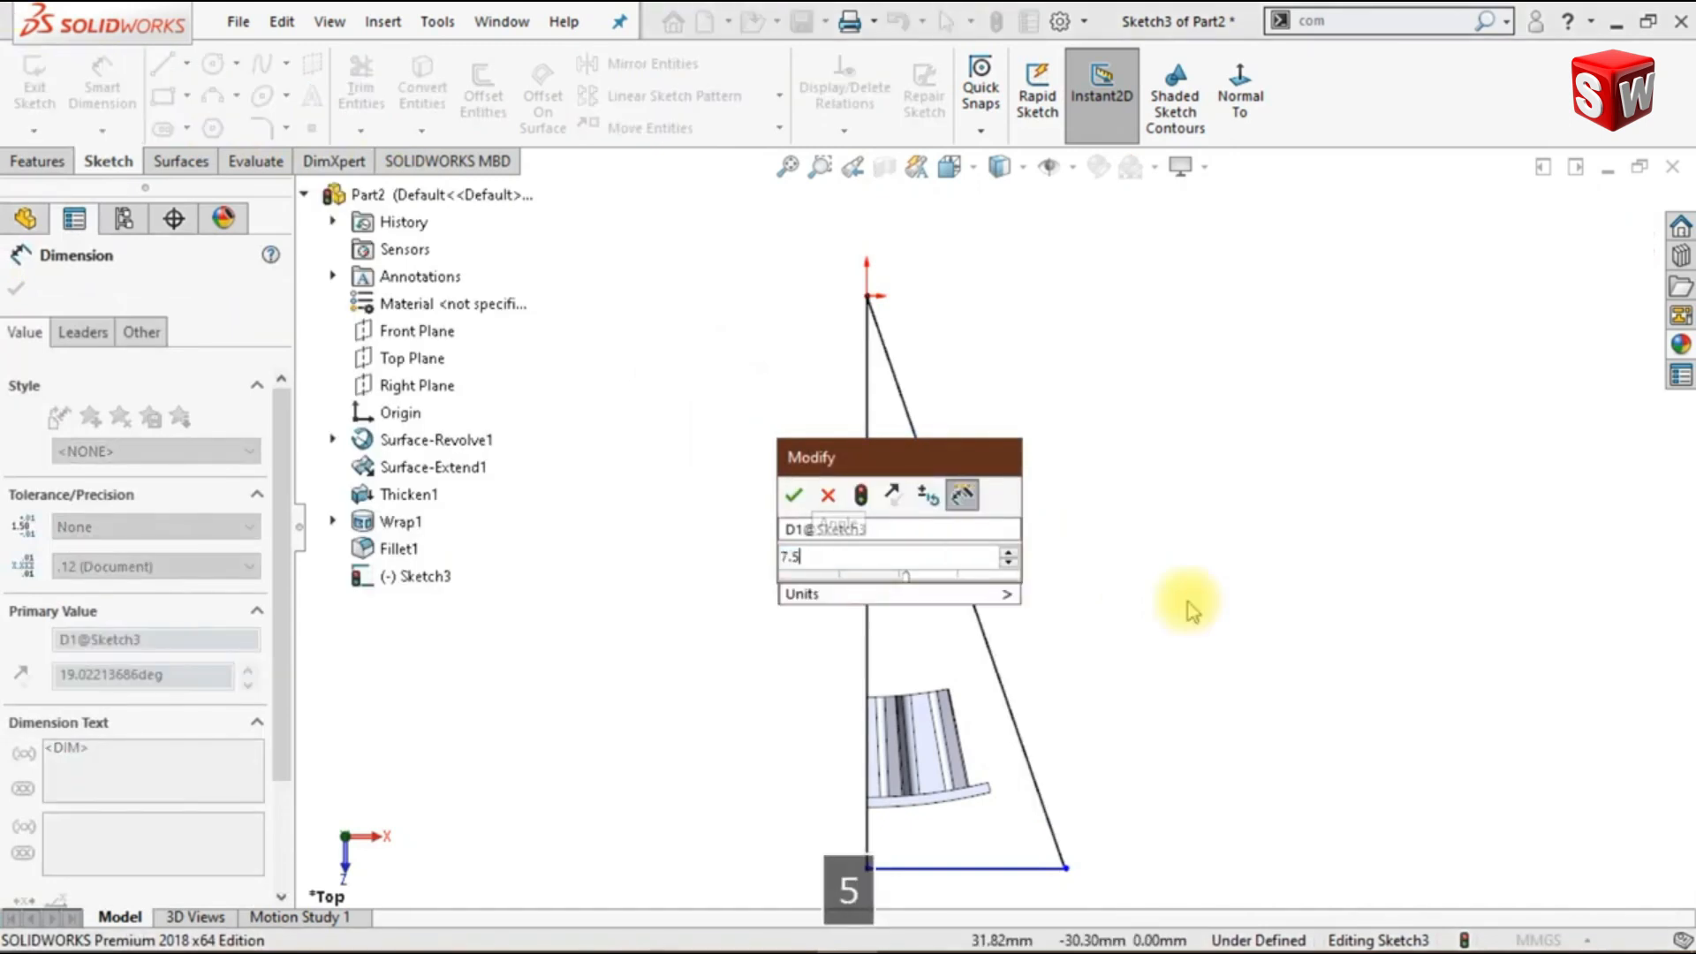
key("Return")
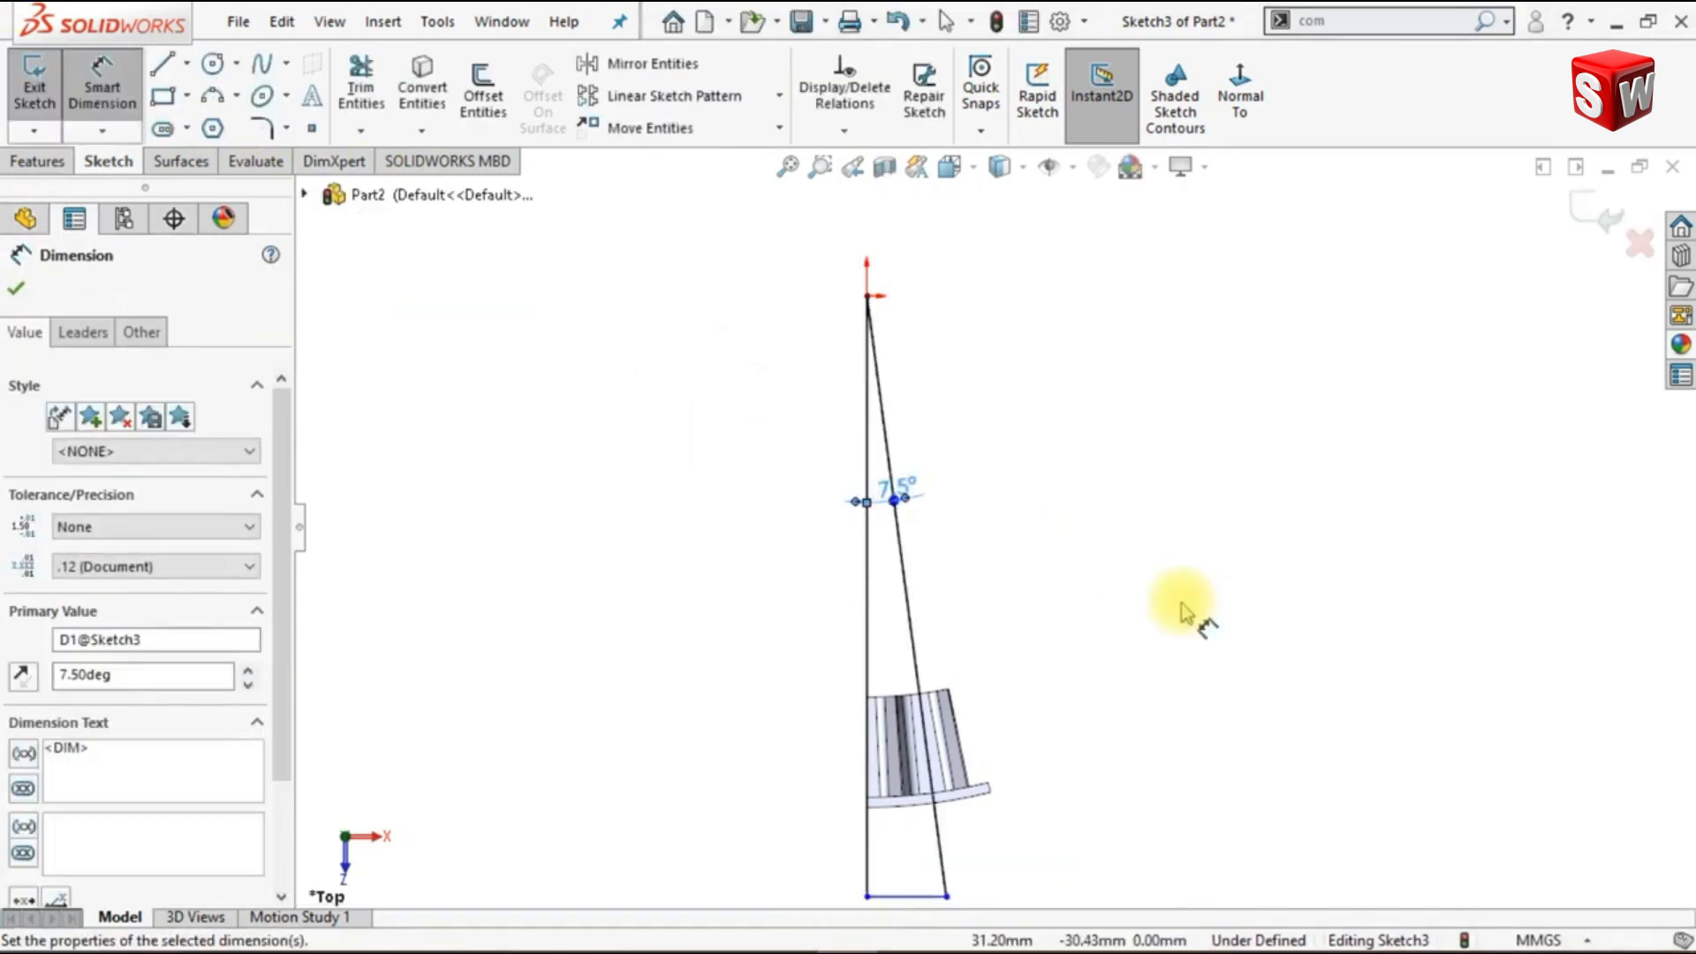
left_click_drag(899, 487, 972, 500)
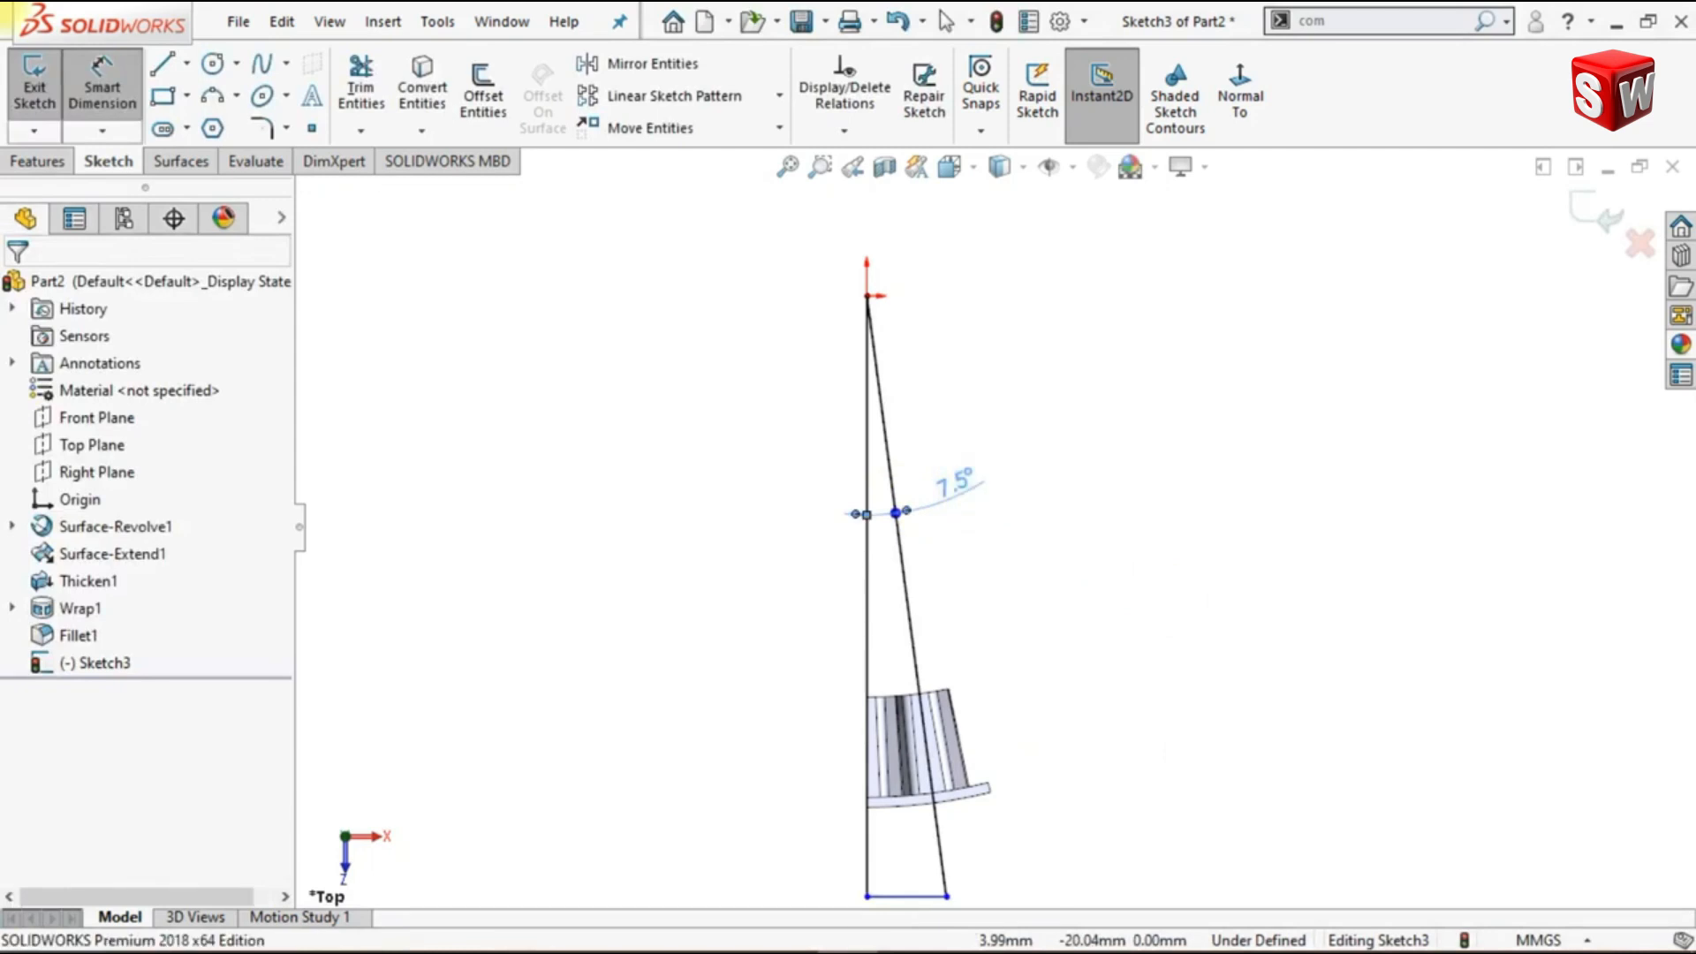
left_click(1118, 616)
scroll(998, 667, "up", 1)
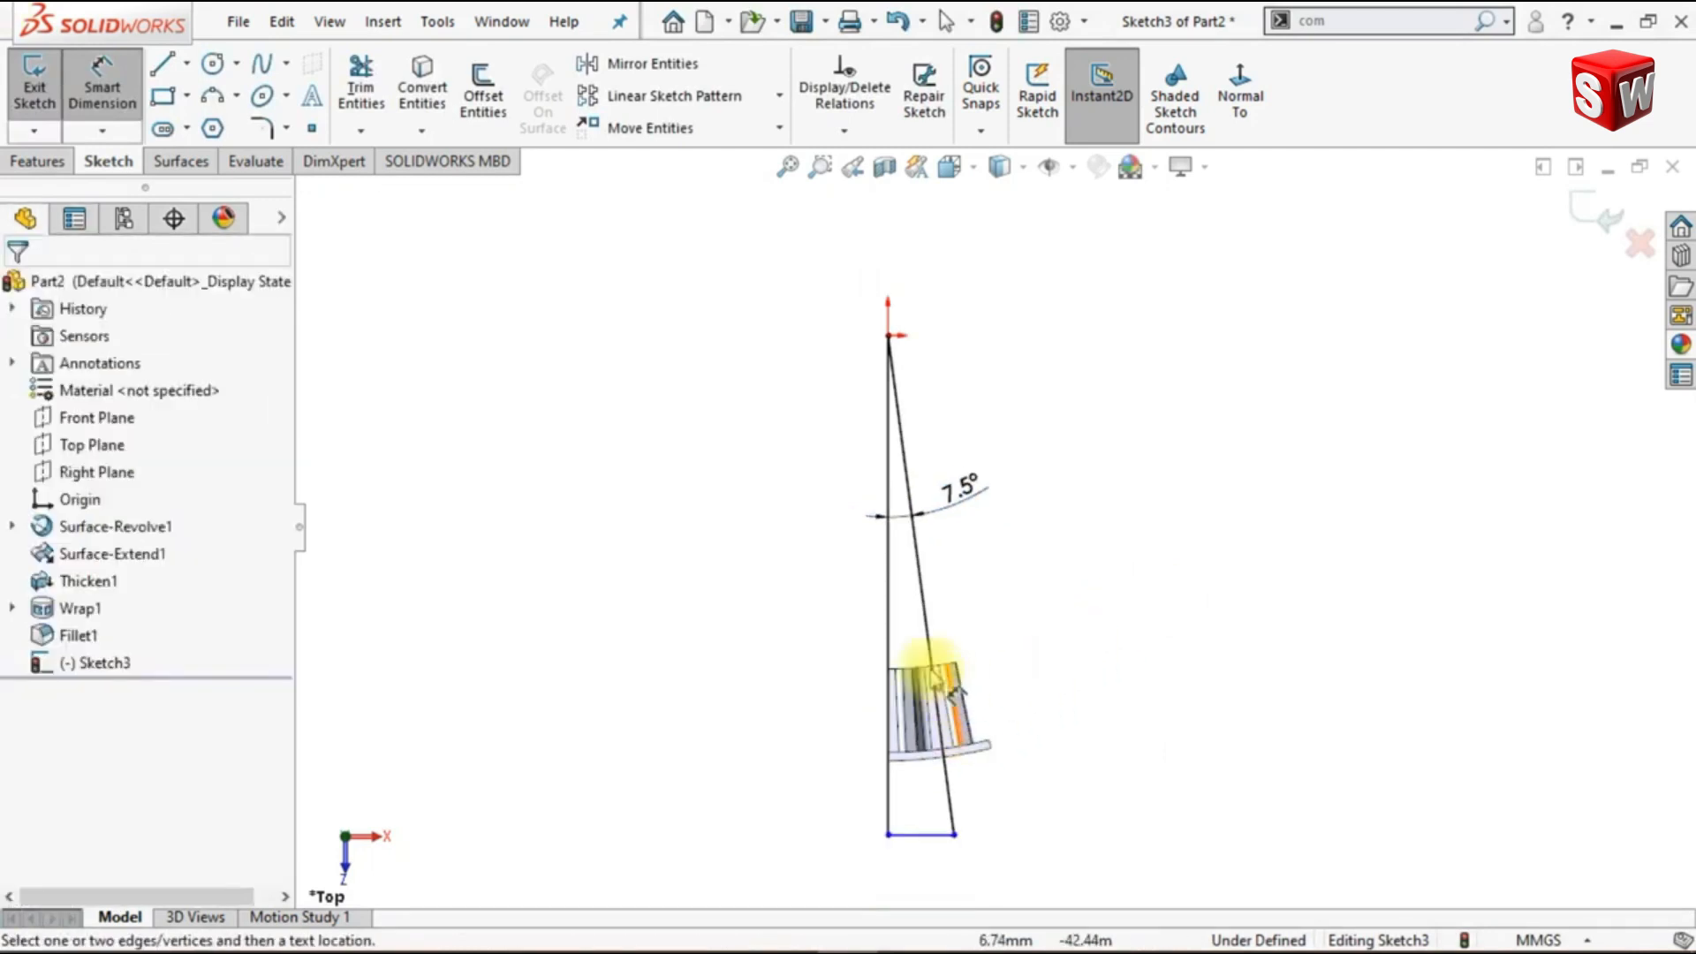
- Cut away the body outside the triangle with an Extruded Cut set to Through All - Both and the side to cut flipped
left_click(40, 162)
left_click(368, 89)
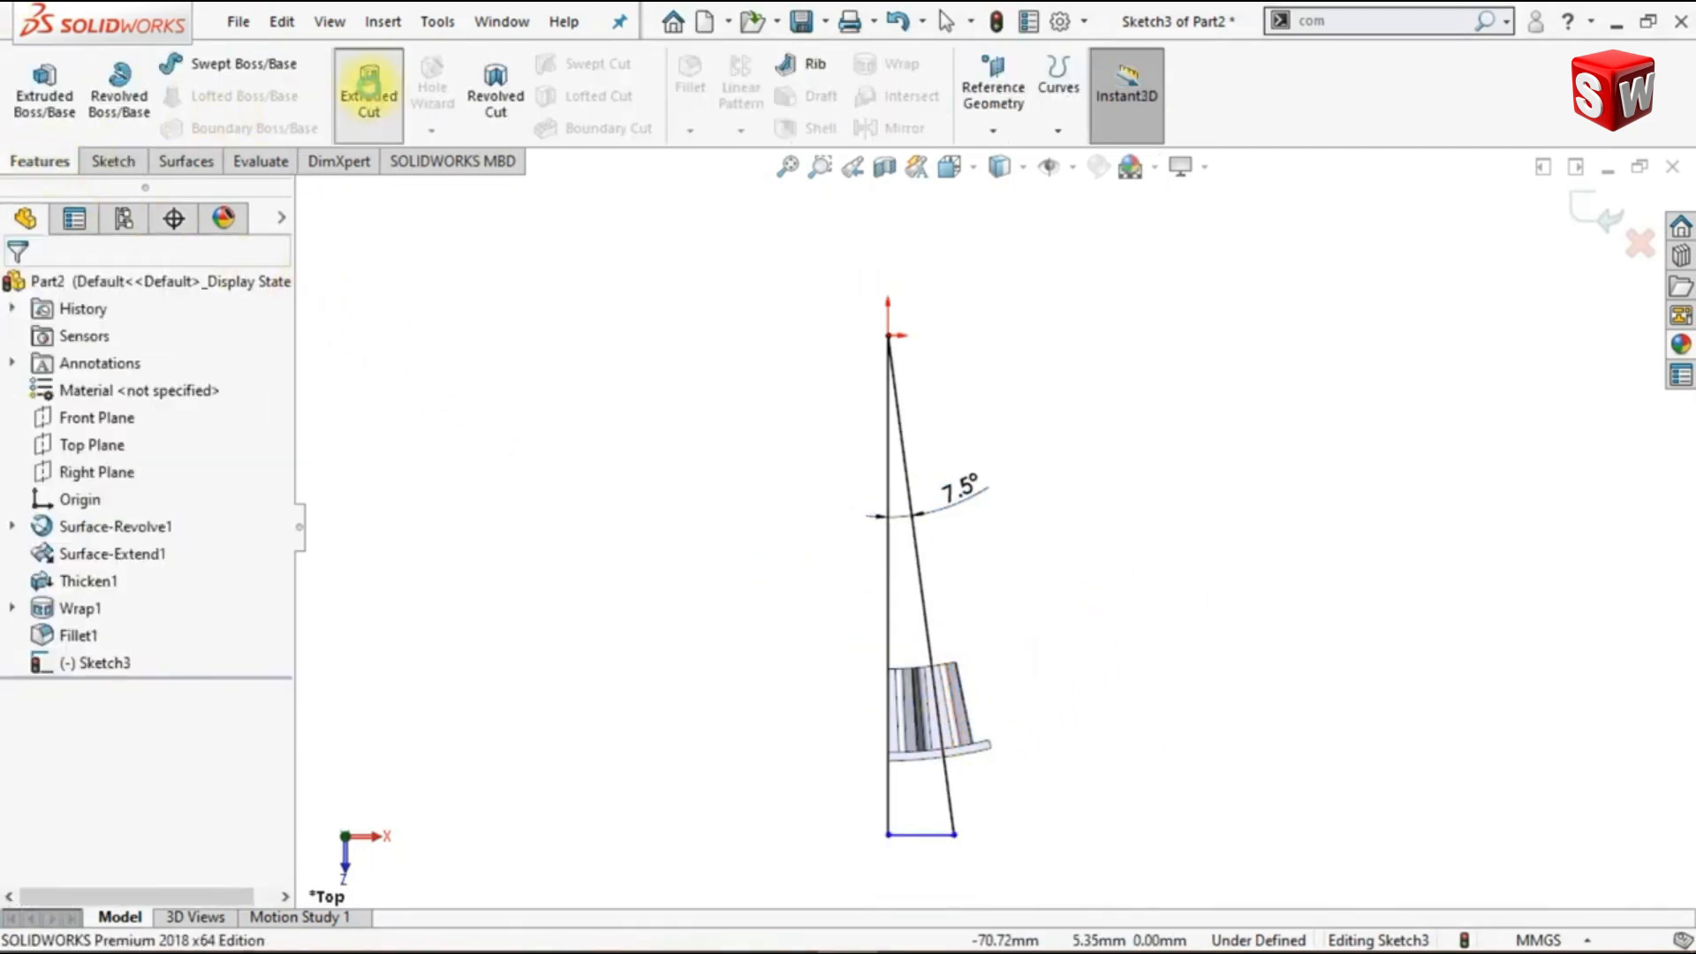
key("ctrl+7")
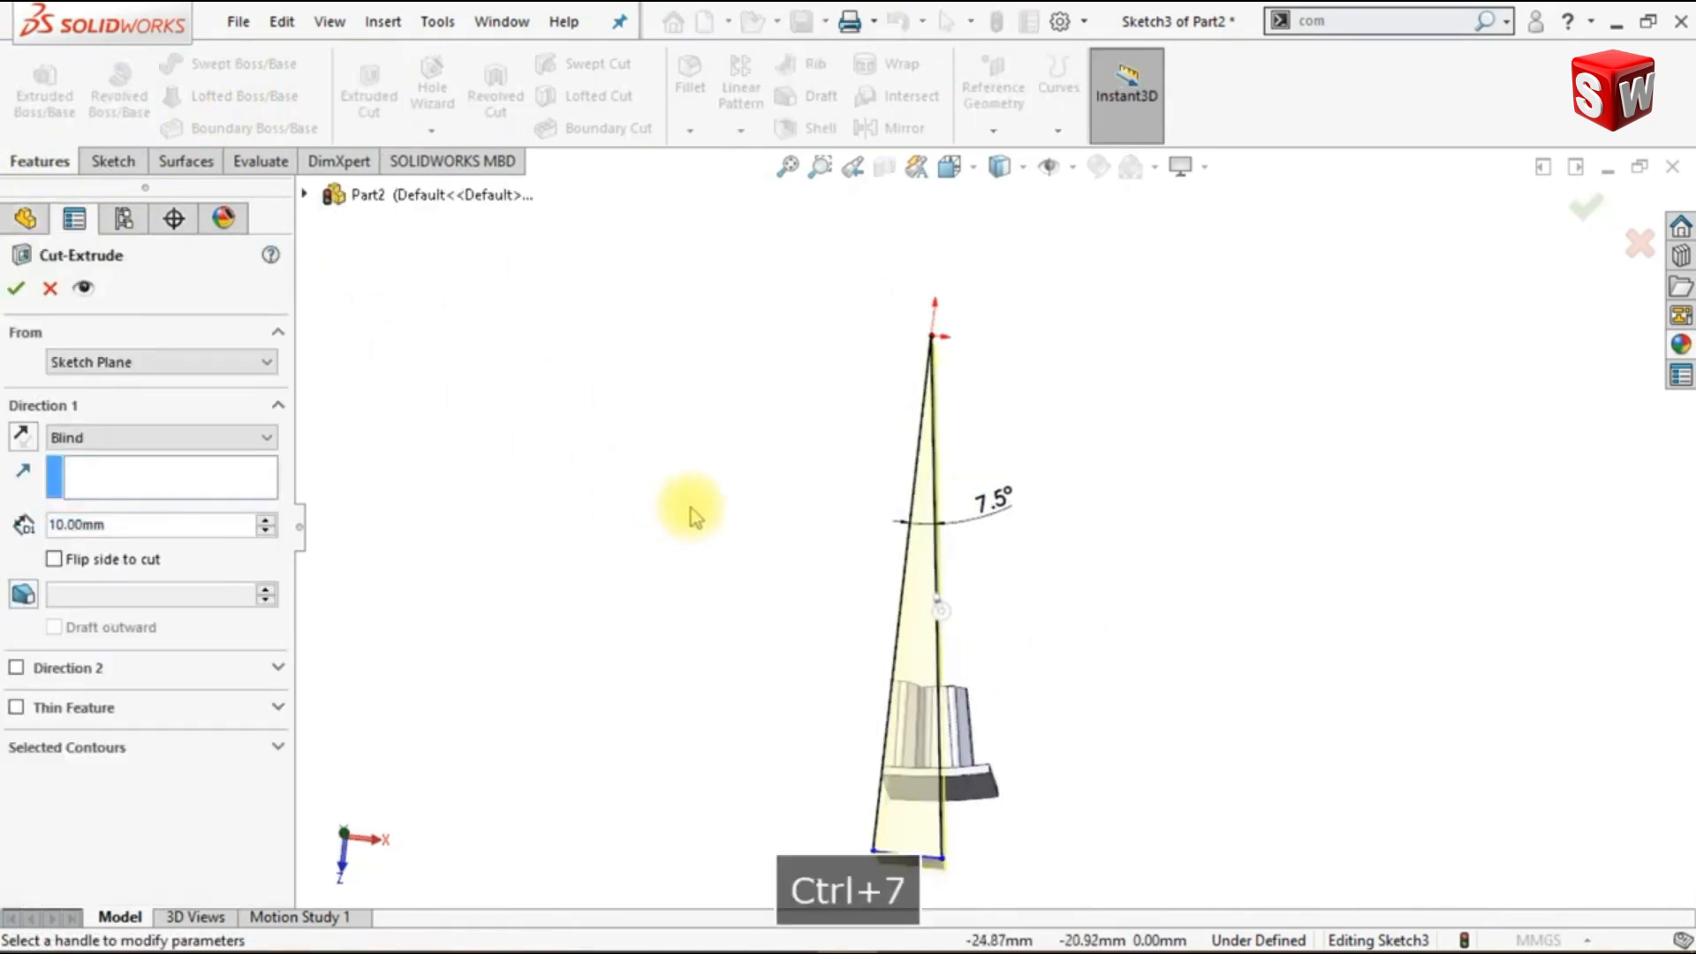
left_click(146, 439)
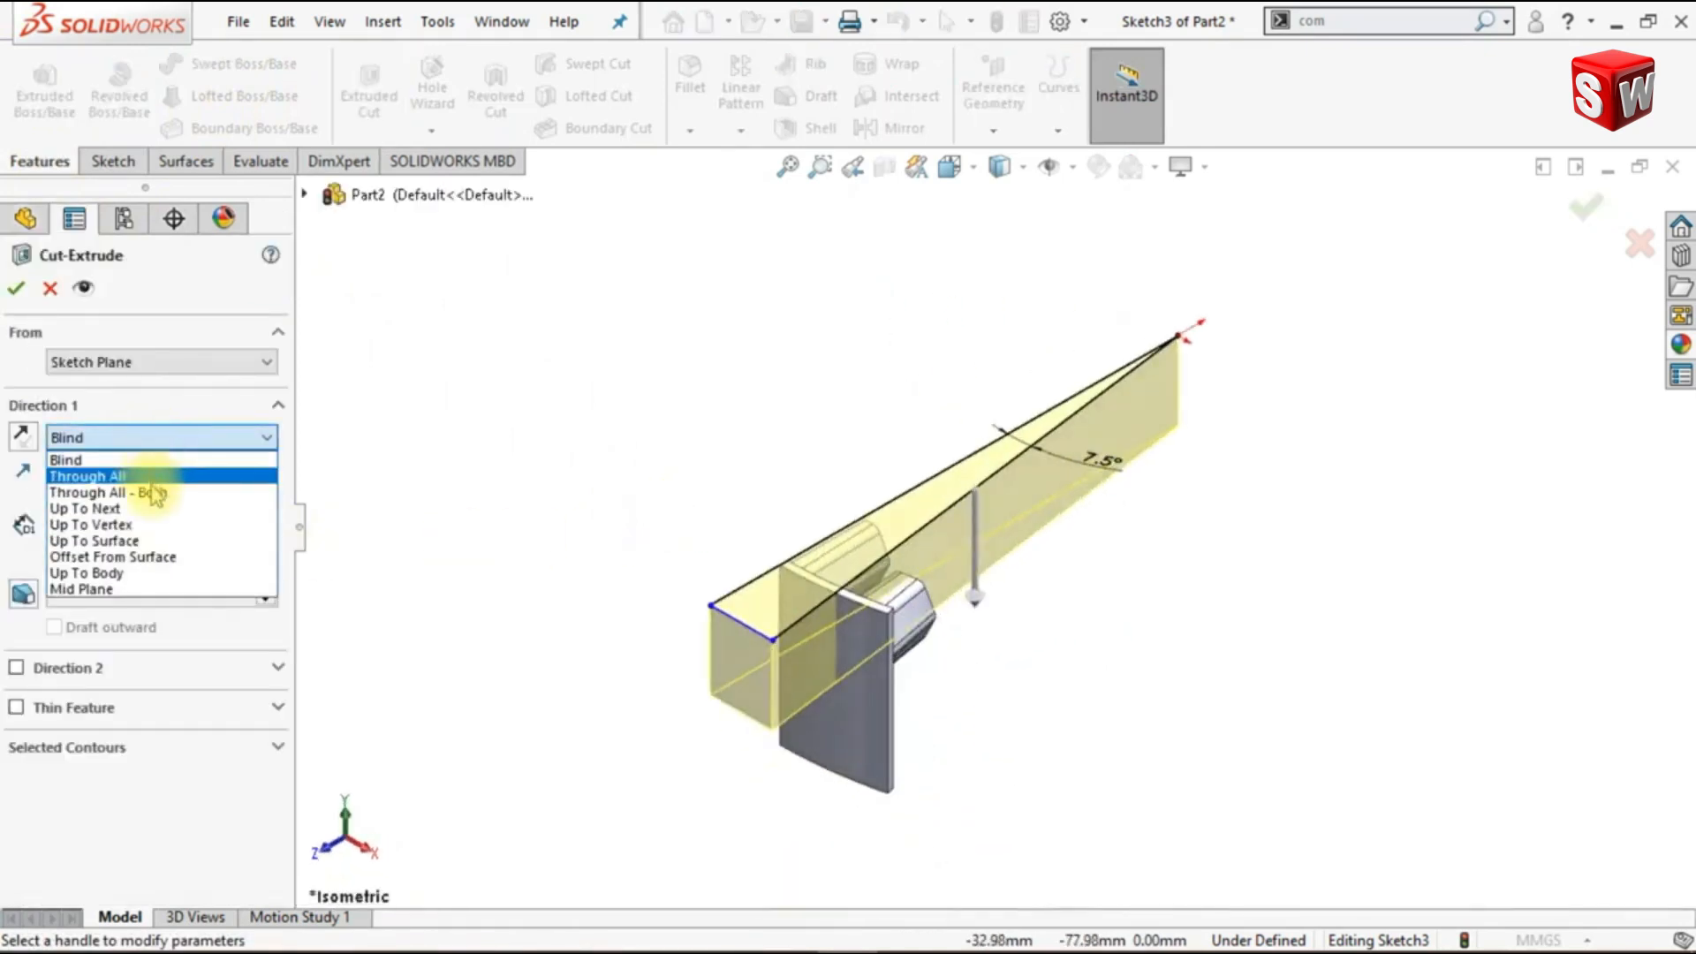
left_click(149, 487)
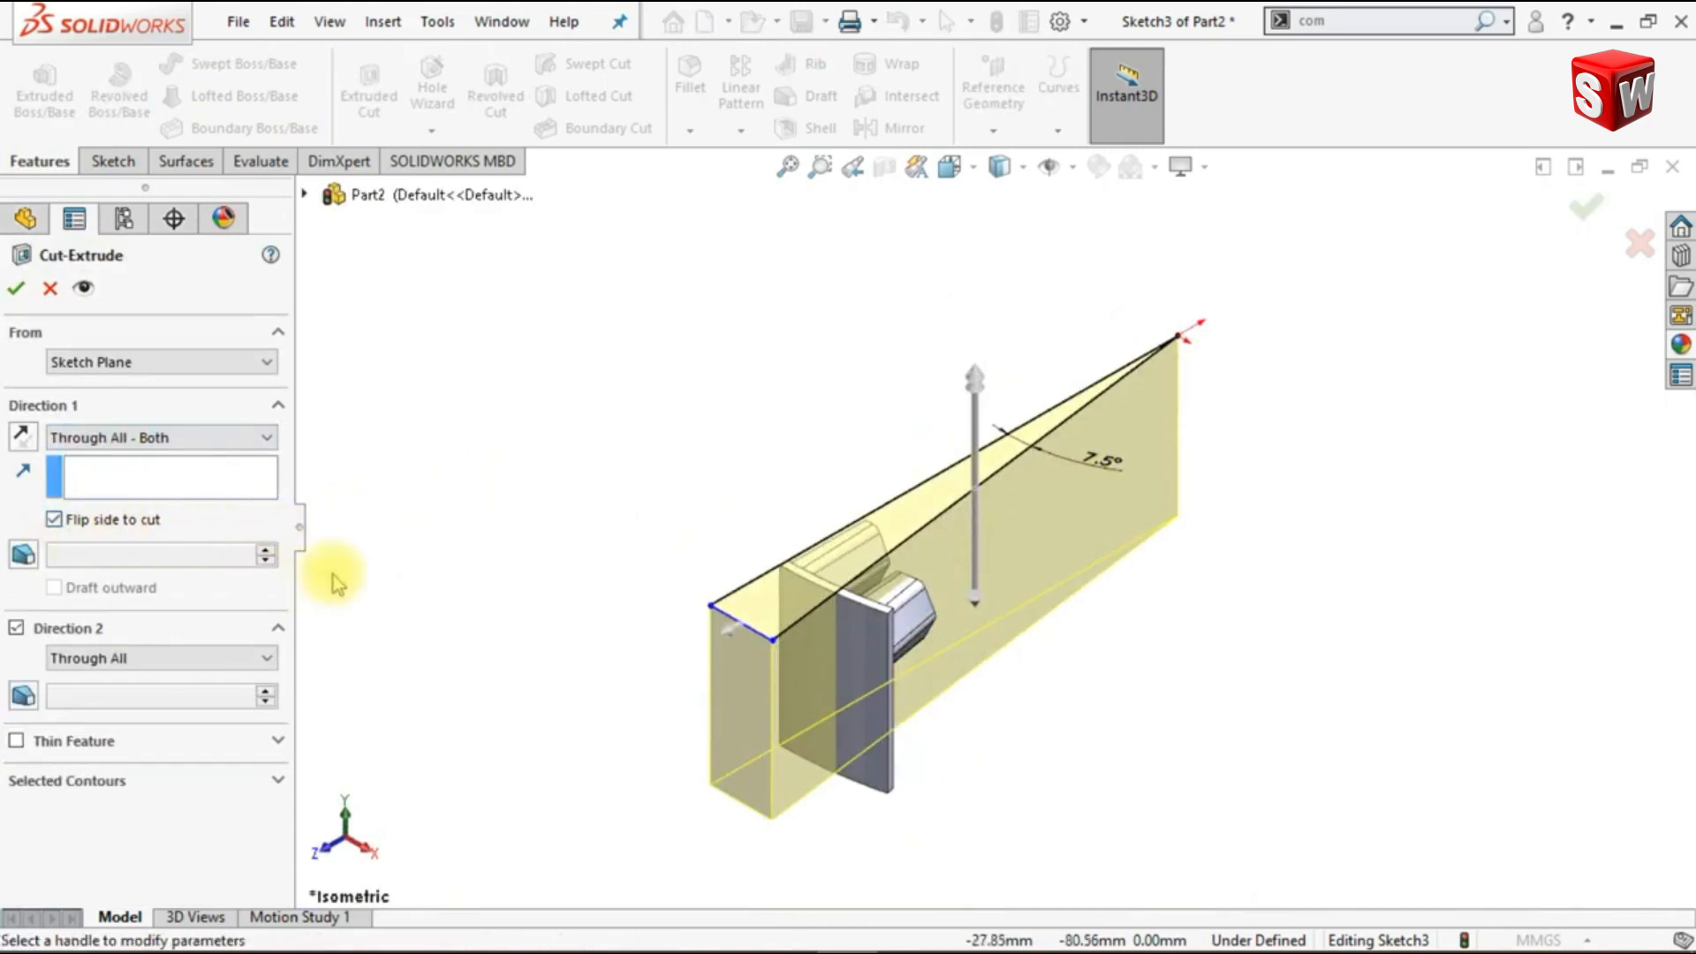
left_click(15, 296)
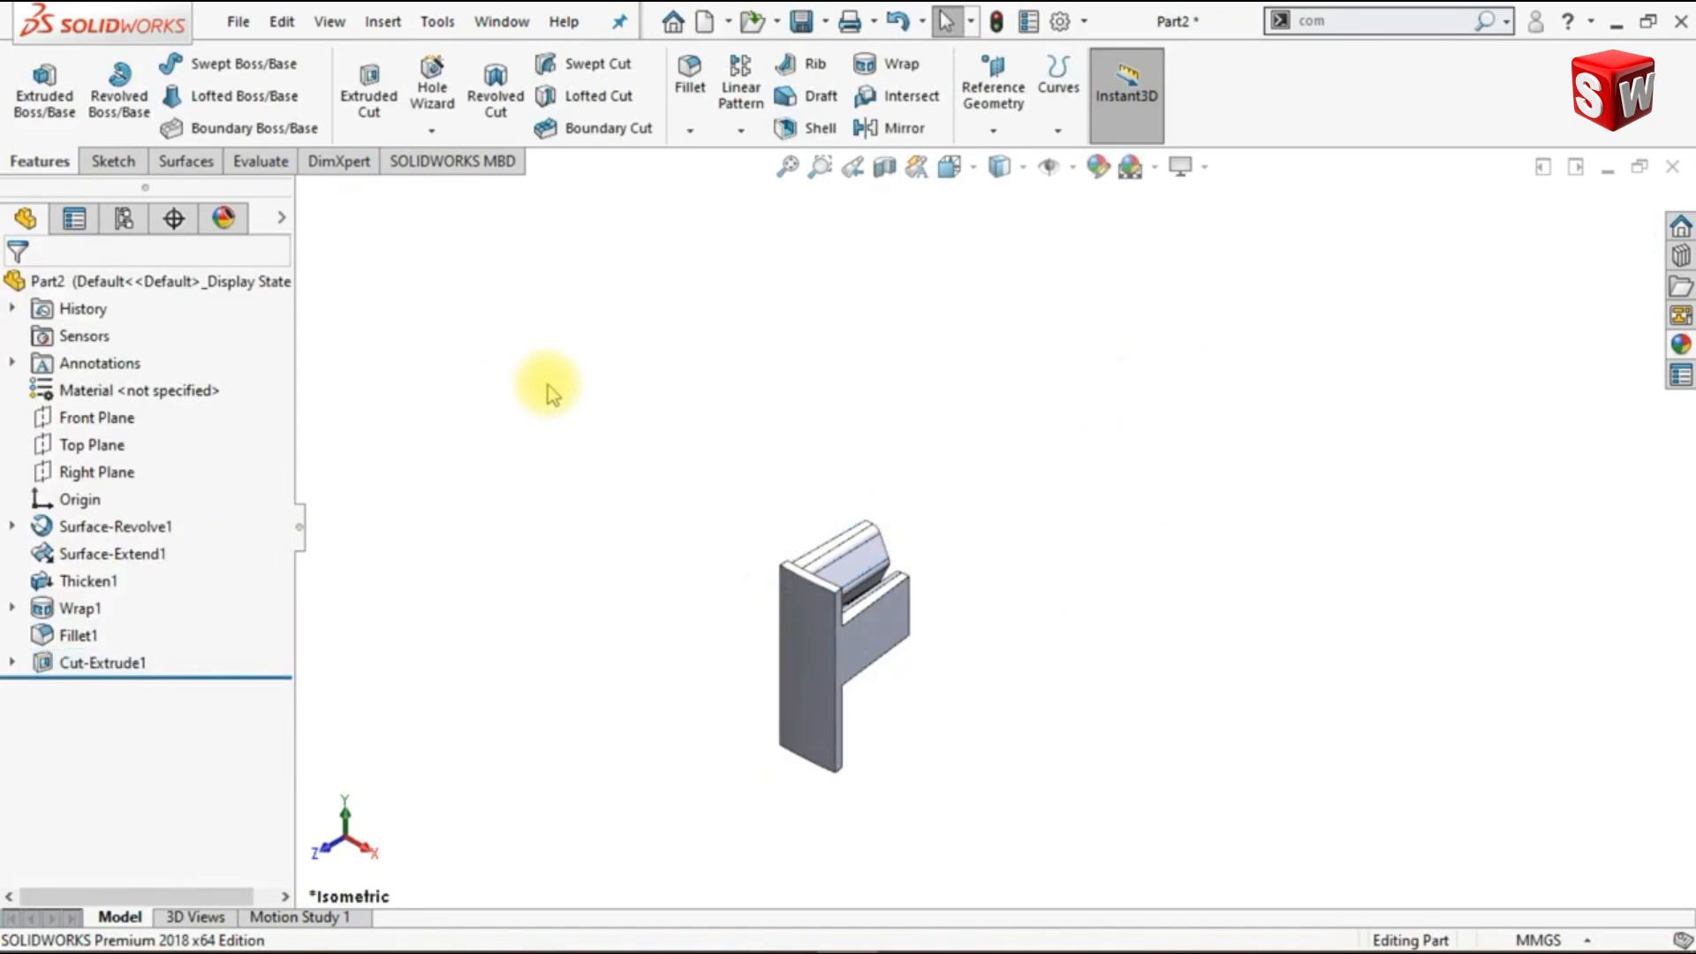
- Start a sketch on the Front Plane, view it straight on, and show the hexagon sketch belonging to the wrap feature
left_click(98, 418)
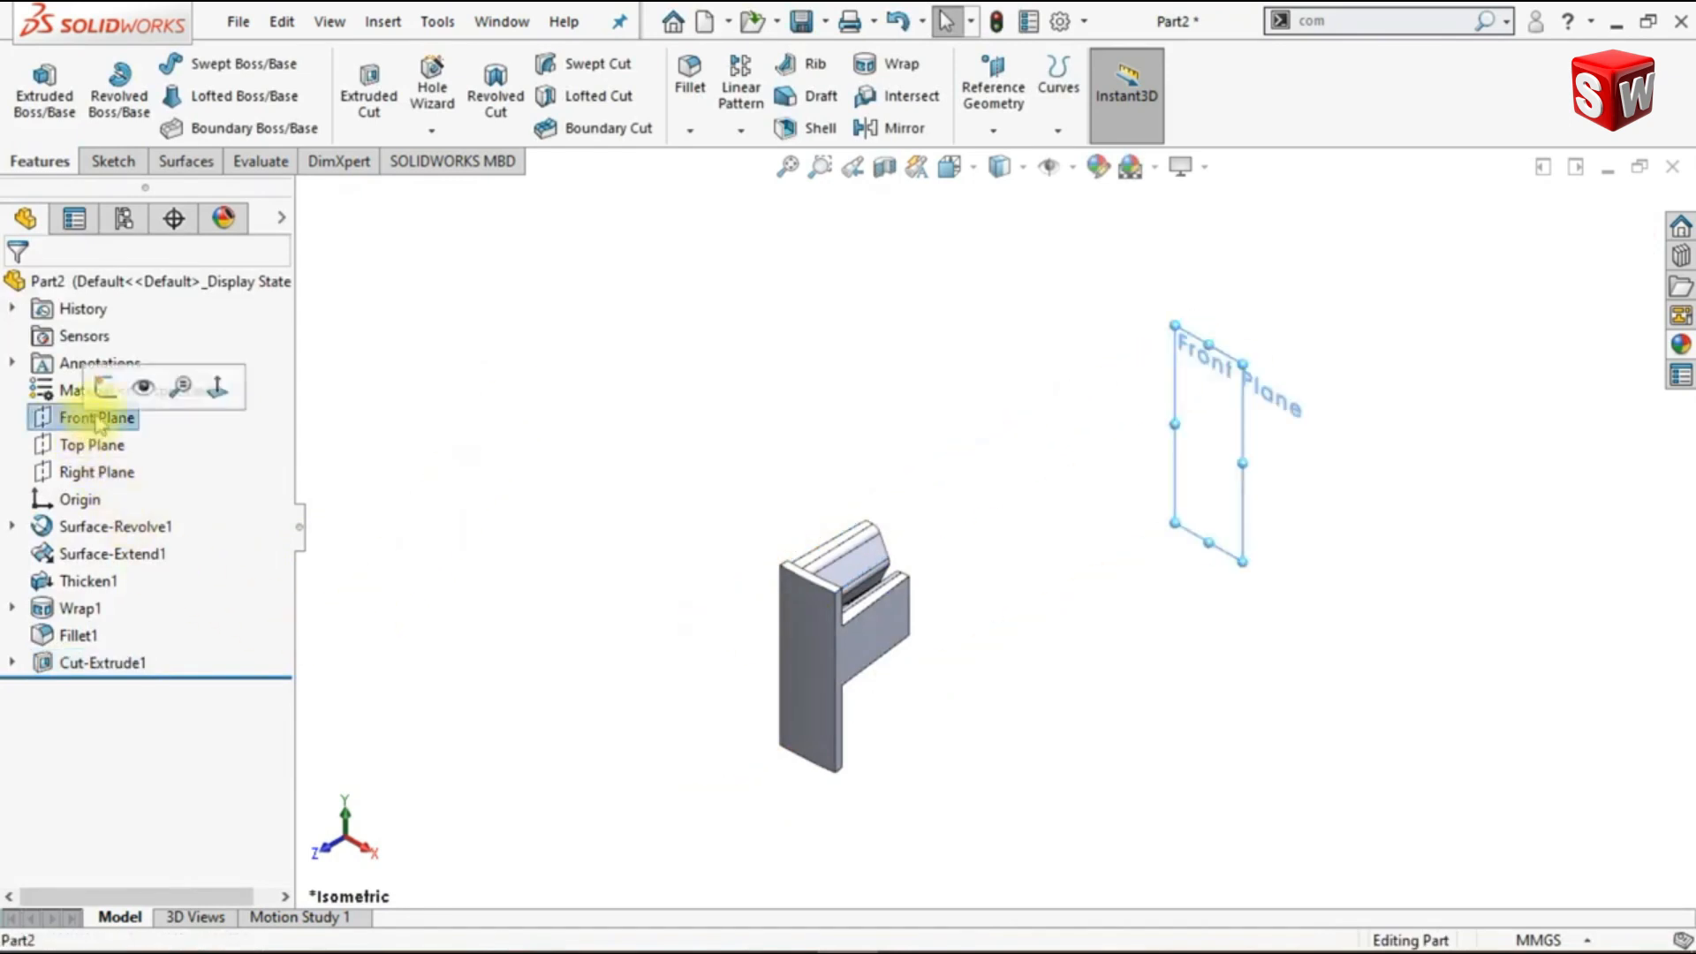
left_click(108, 399)
left_click(1240, 99)
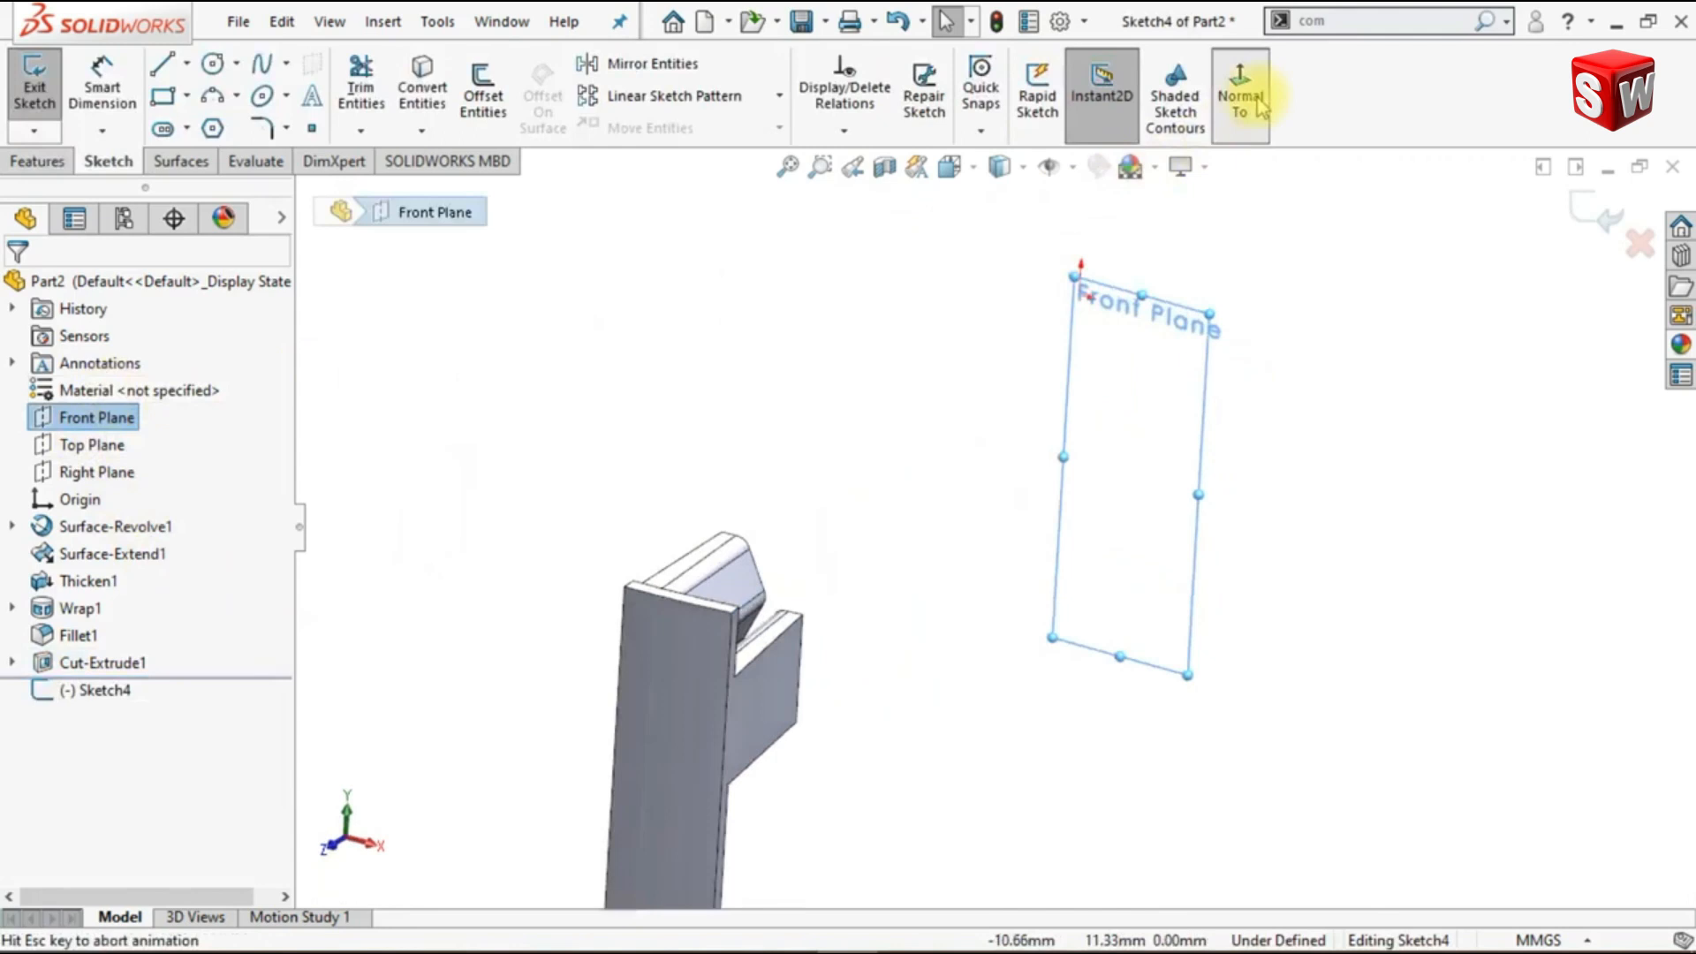
left_click(1265, 528)
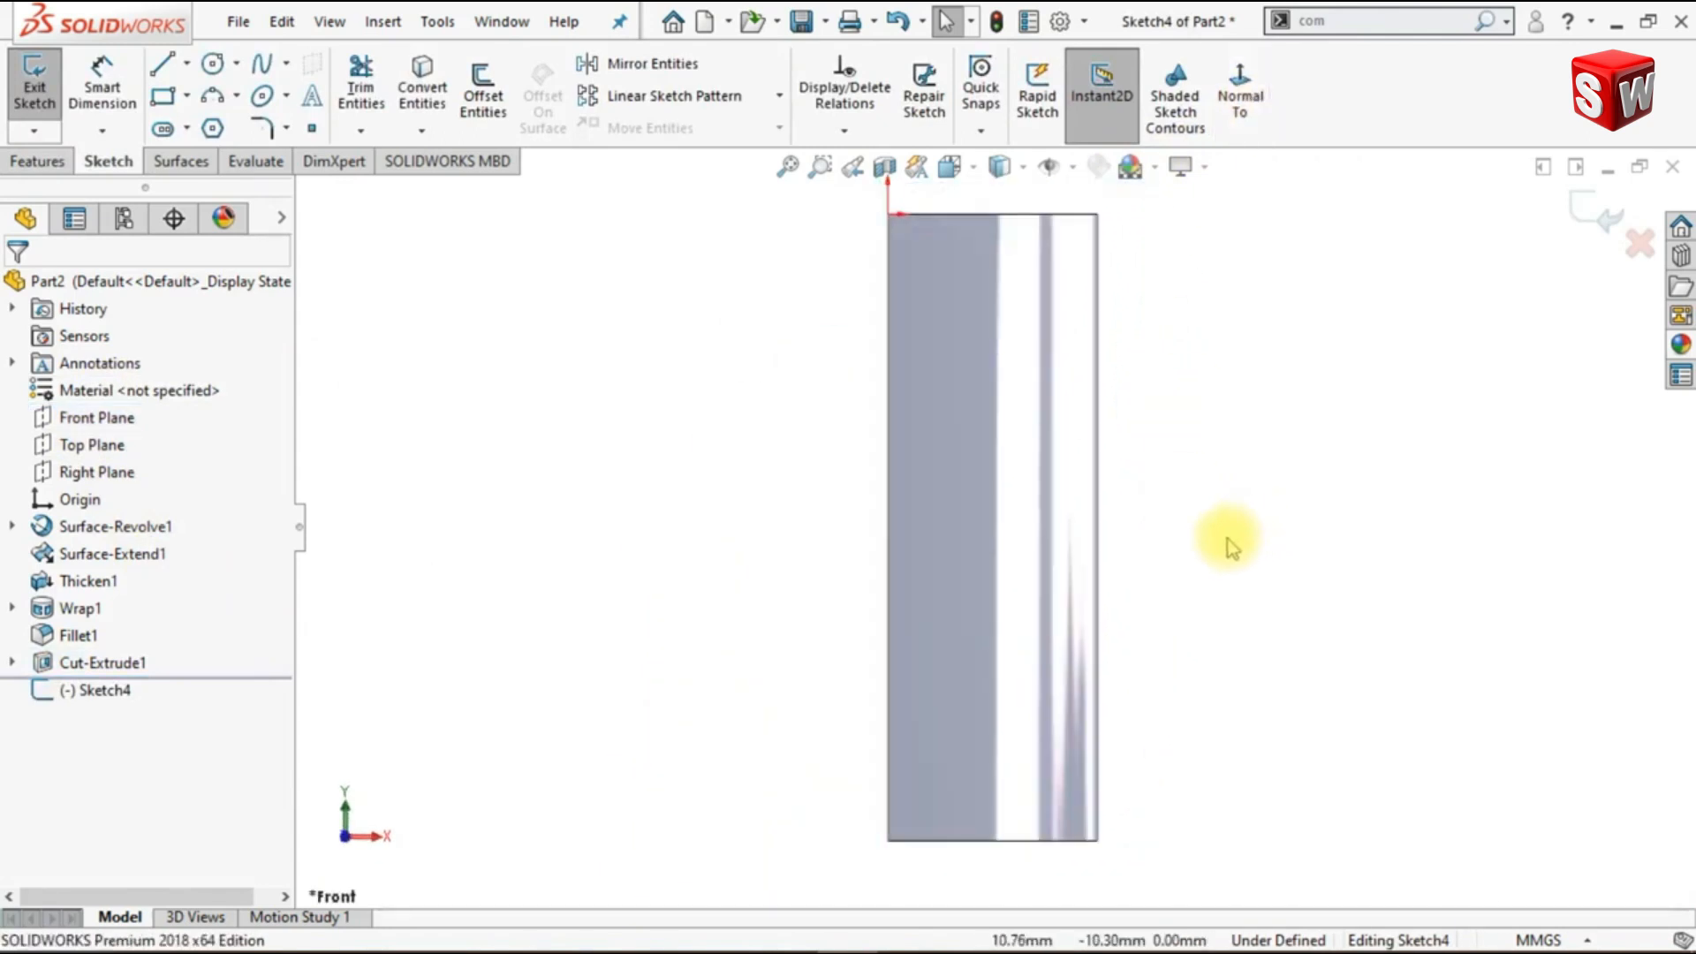
left_click(12, 609)
left_click(106, 633)
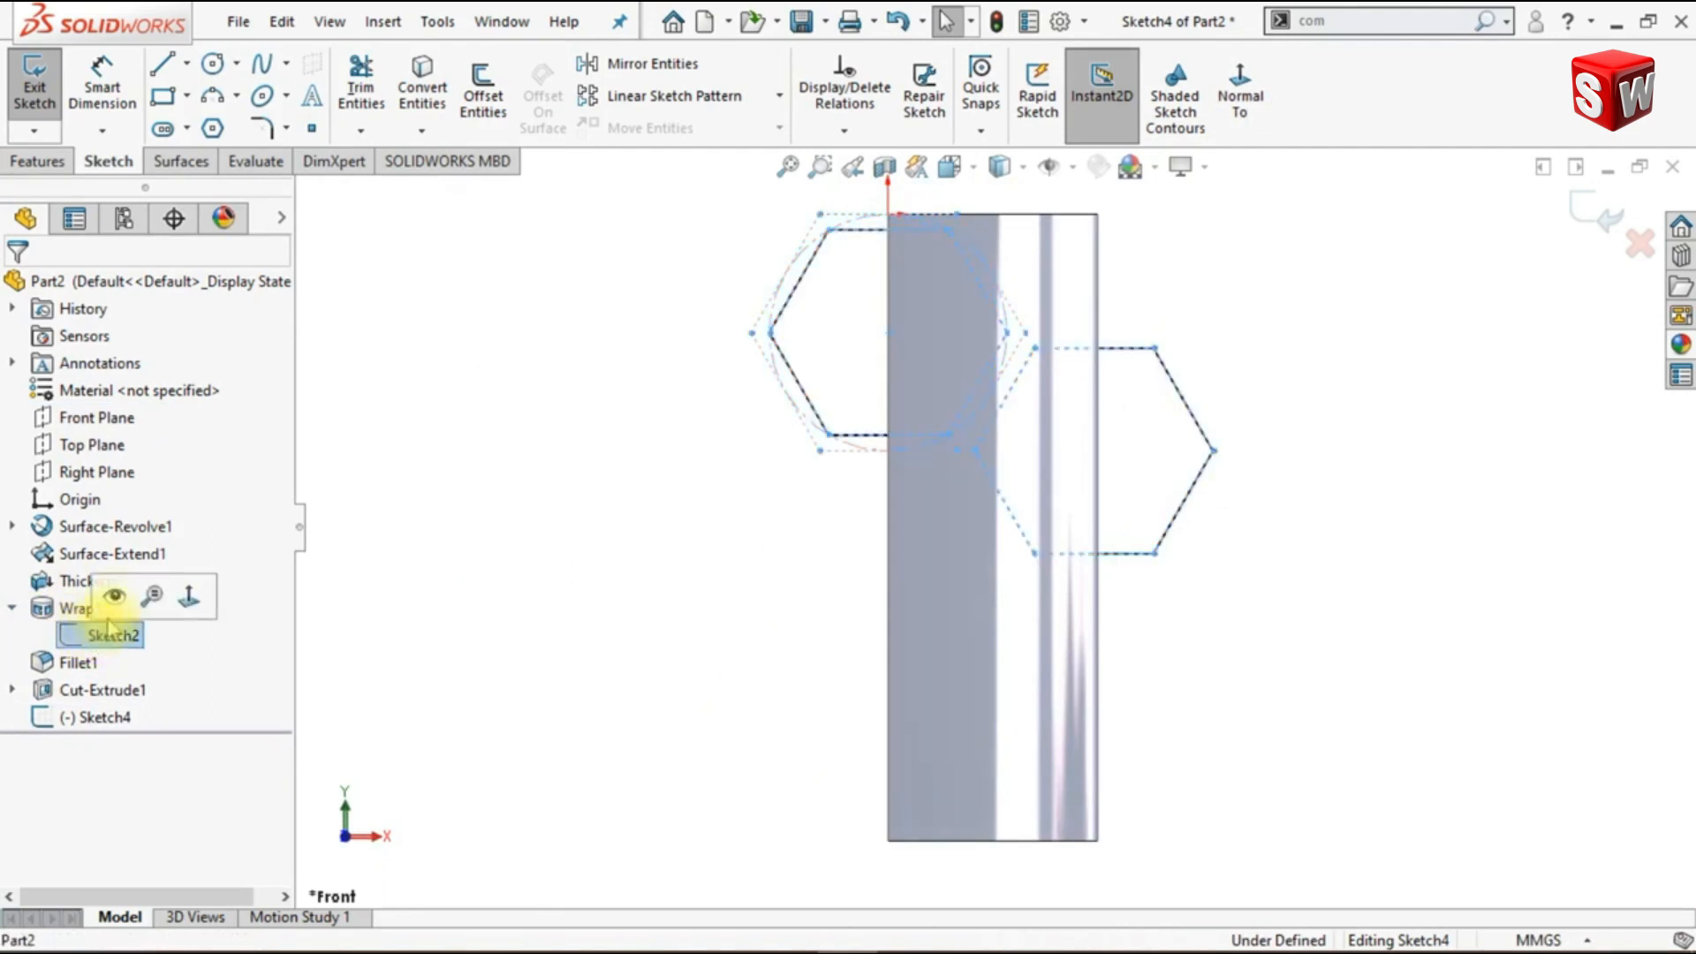
left_click(115, 599)
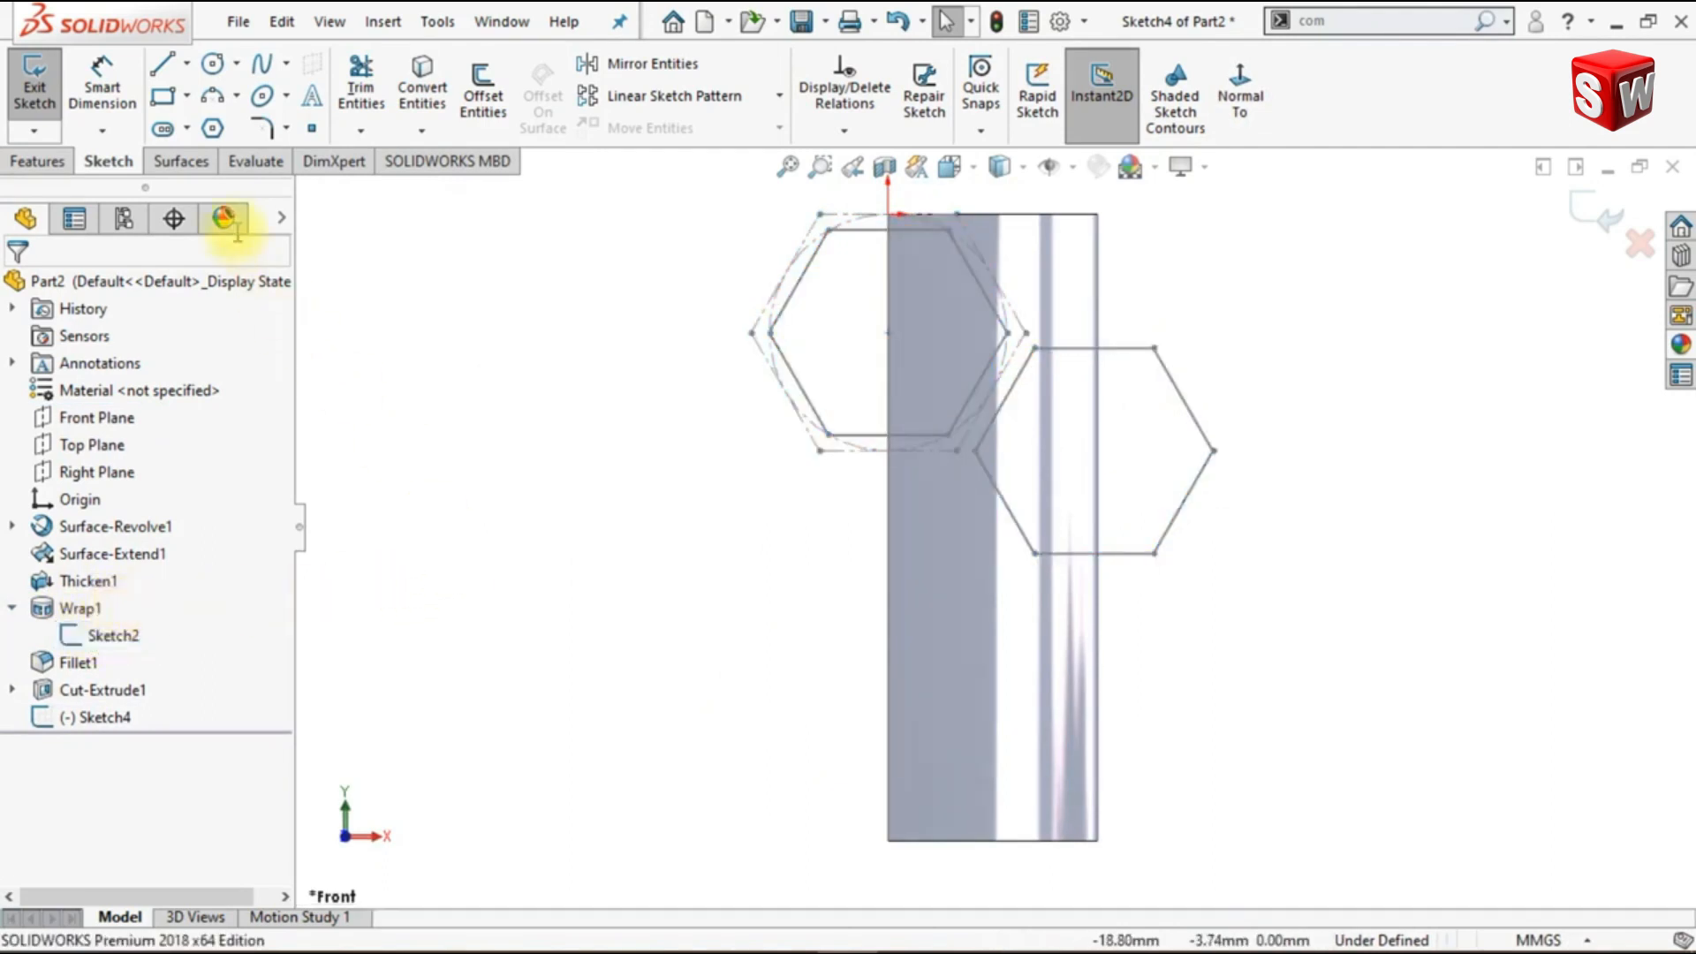
- Draw a corner rectangle from the upper hexagon's leftmost vertex to the lower hexagon's rightmost vertex
left_click(162, 97)
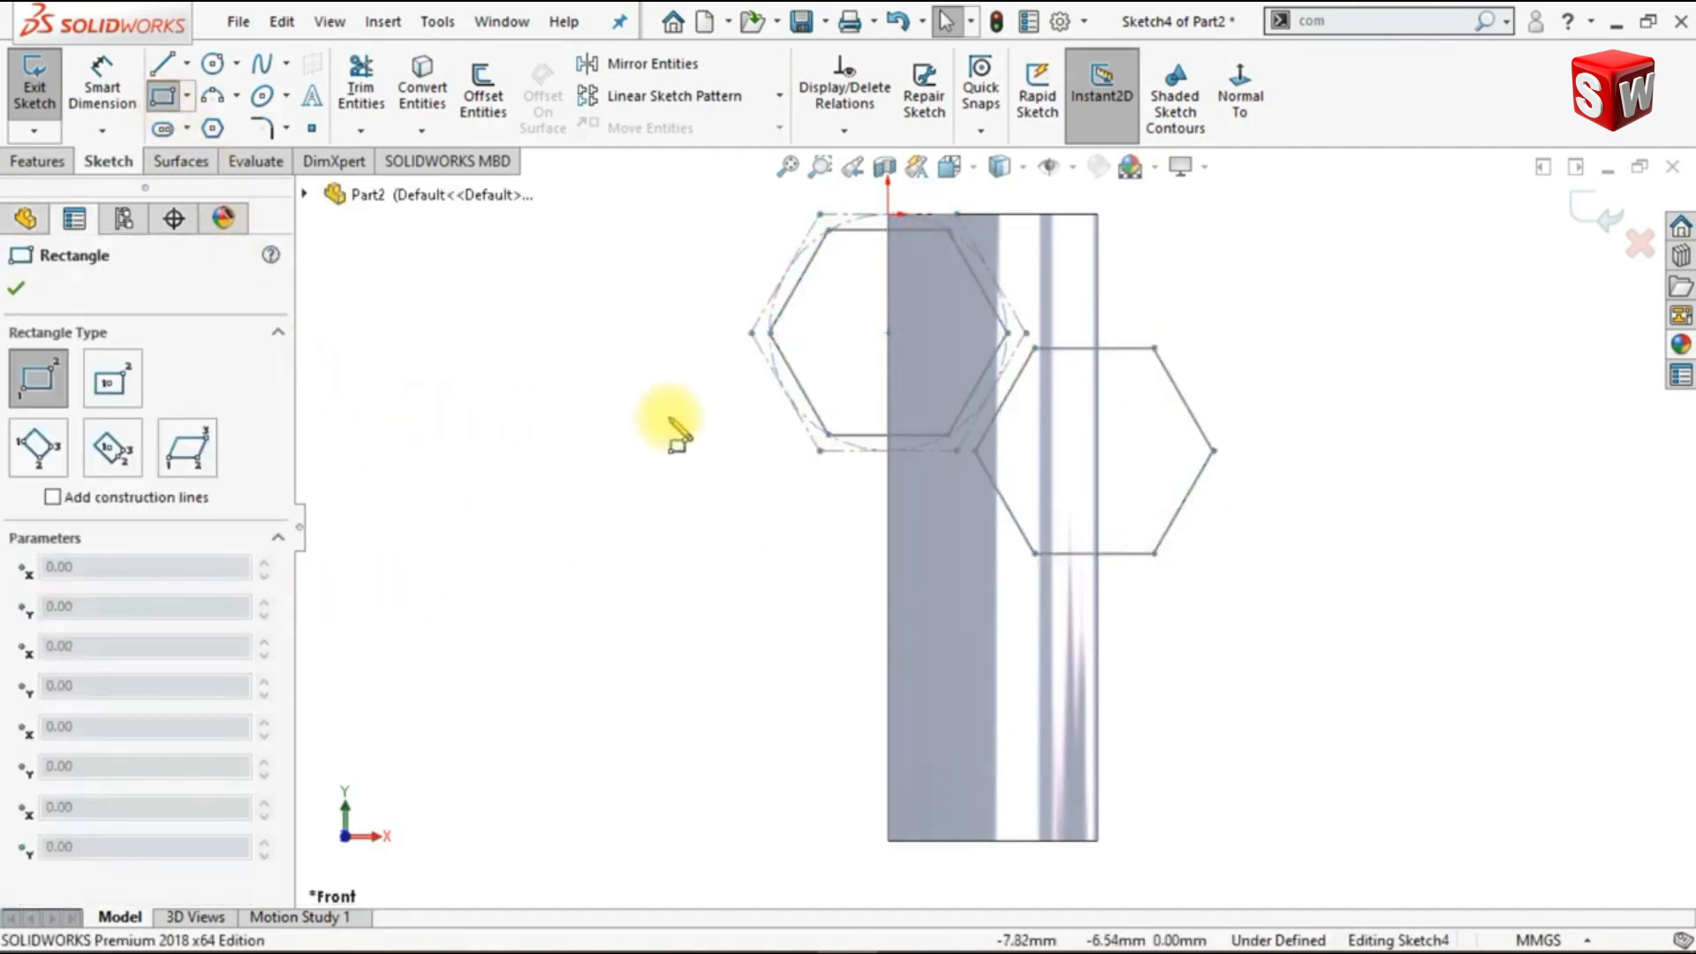
left_click(771, 333)
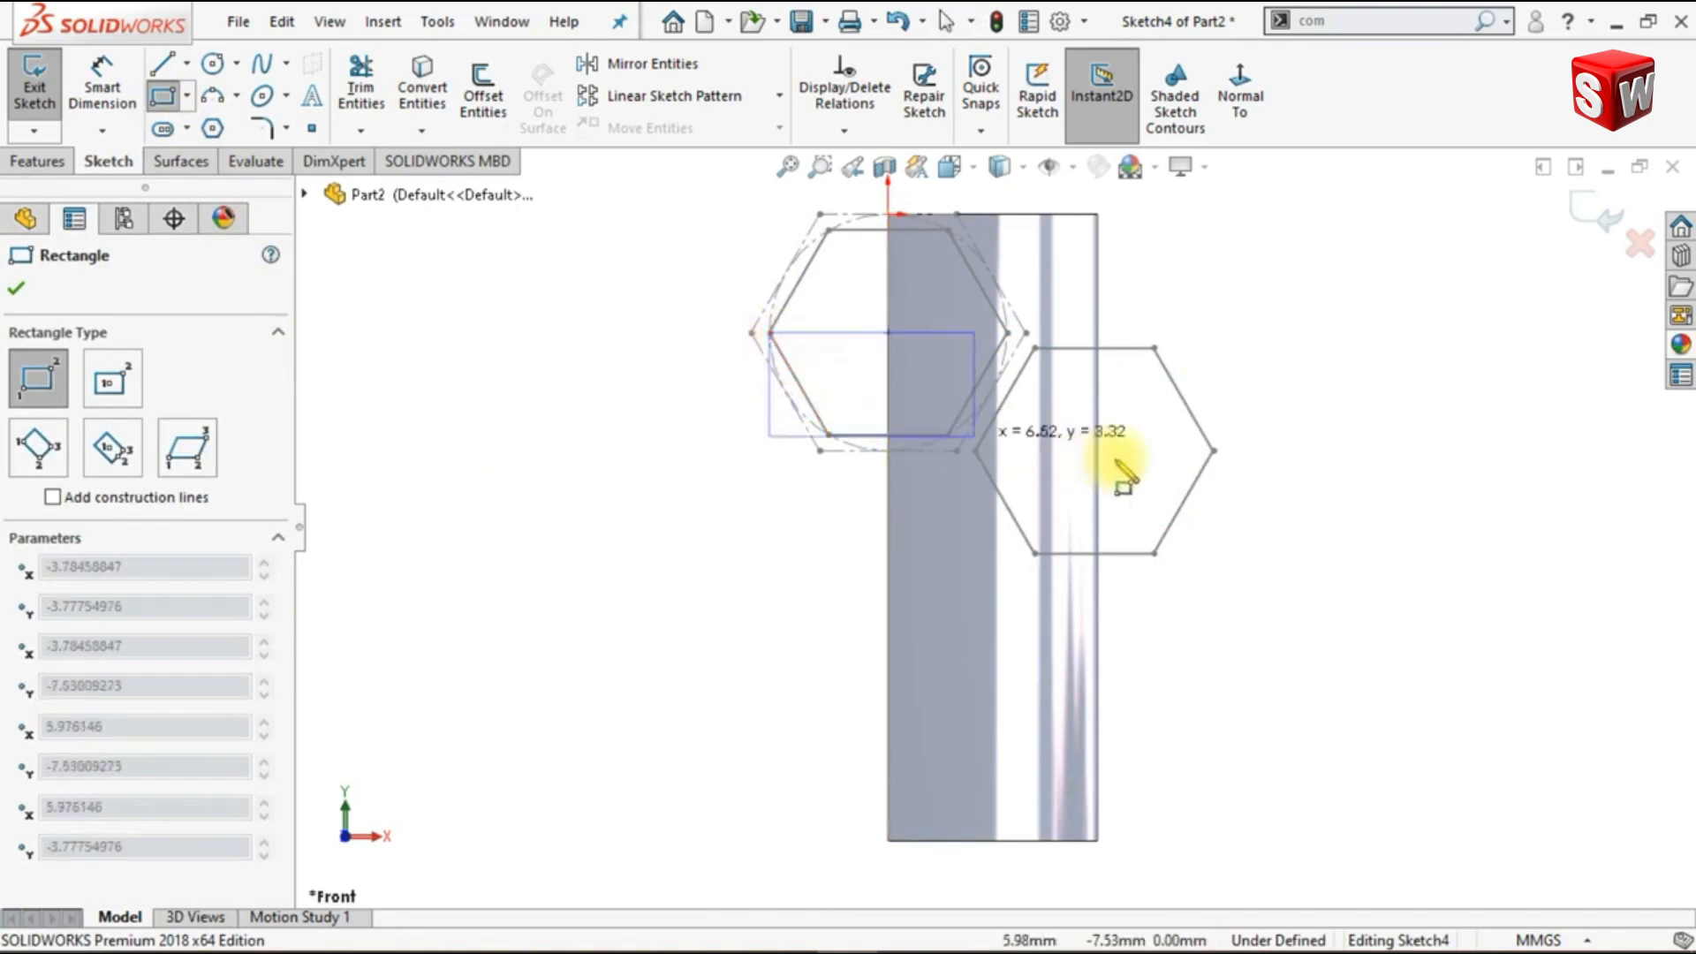
left_click(1214, 451)
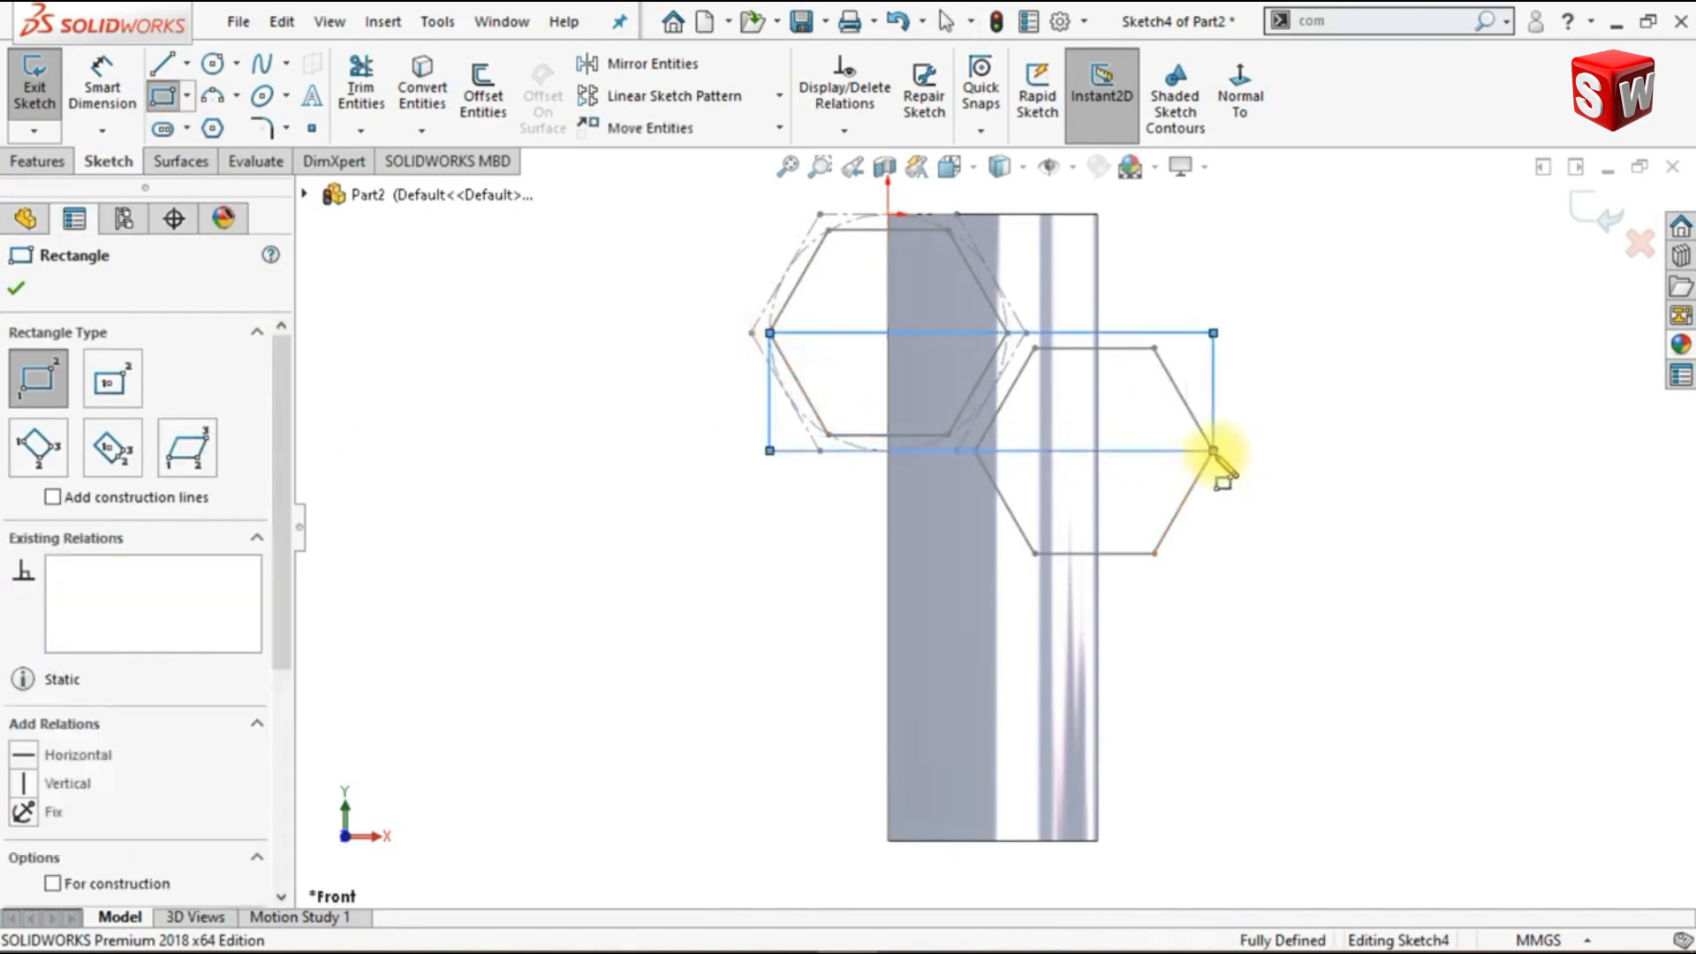
key("Escape")
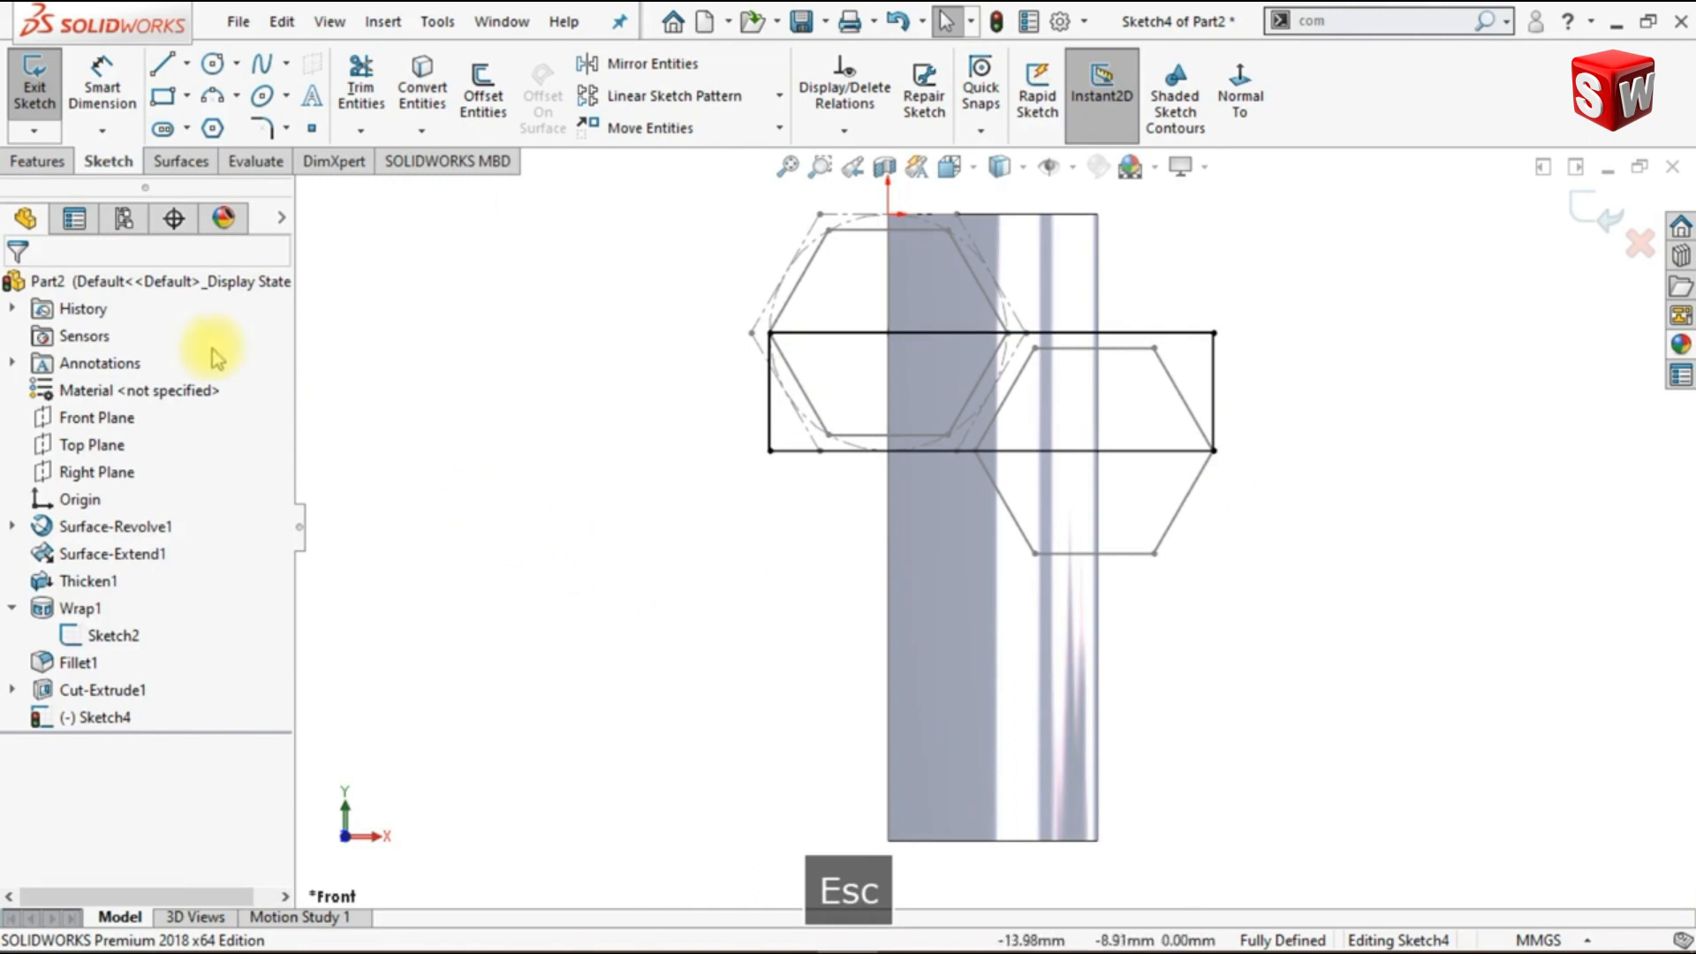
- Cut away the body outside the rectangle with a Through All - Both Extruded Cut, side to cut flipped, and hide the wrap's hexagon sketch
left_click(62, 165)
left_click(378, 113)
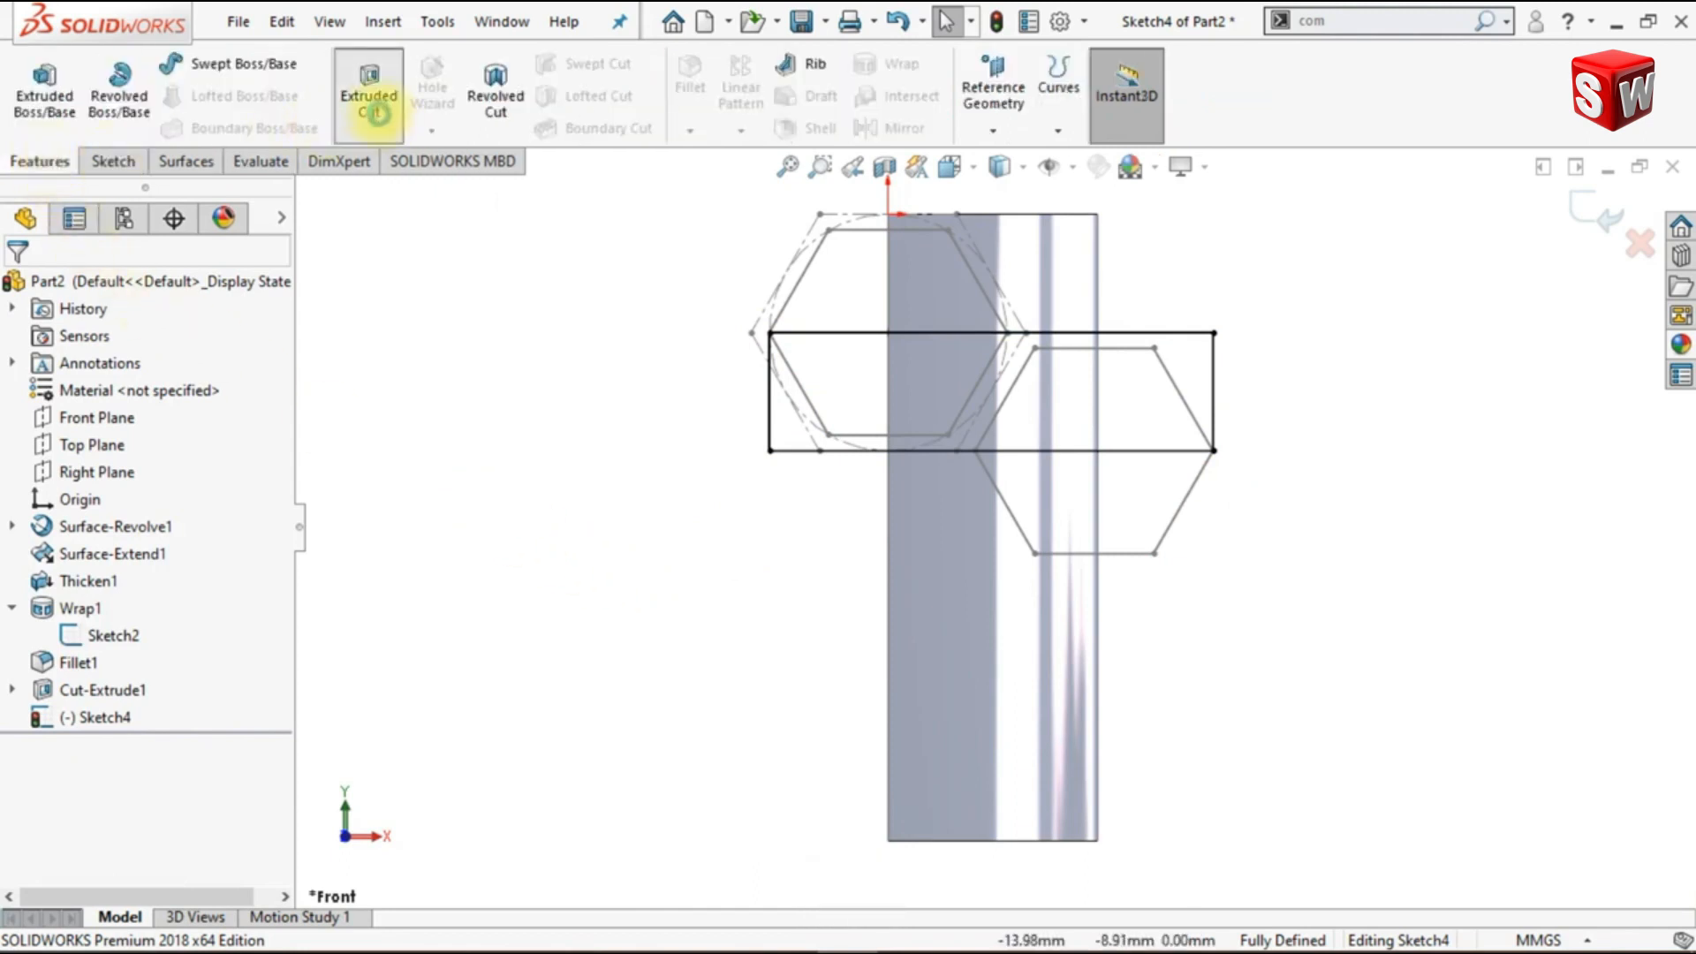
key("ctrl+7")
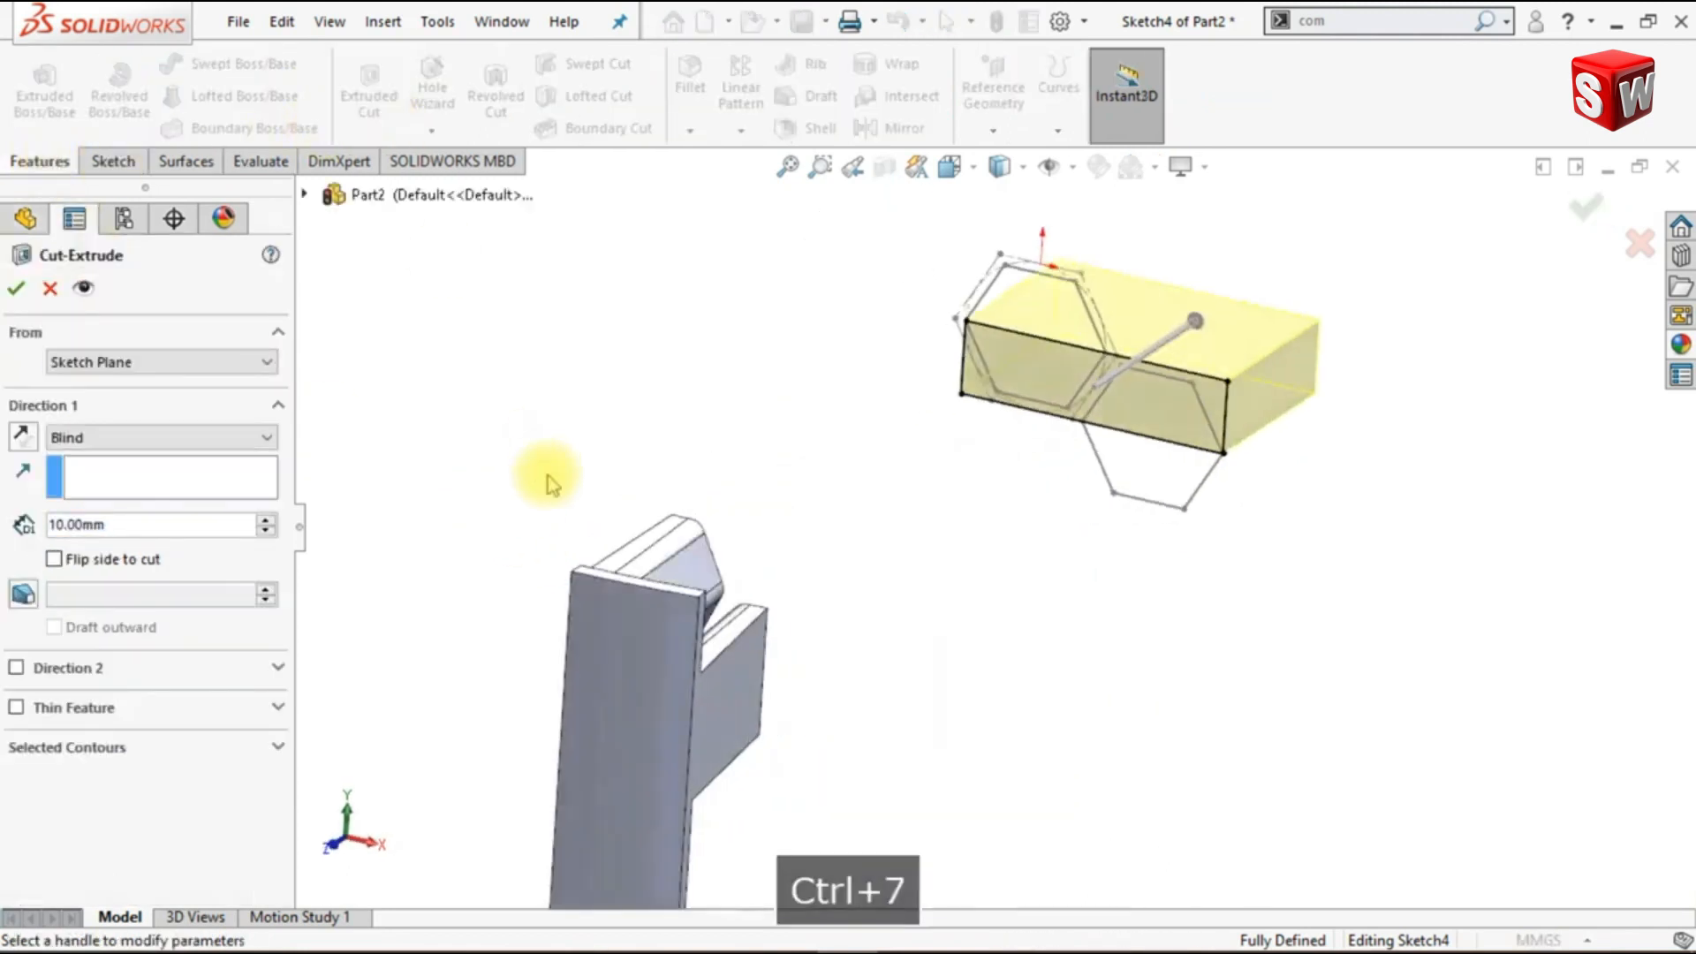
left_click(147, 438)
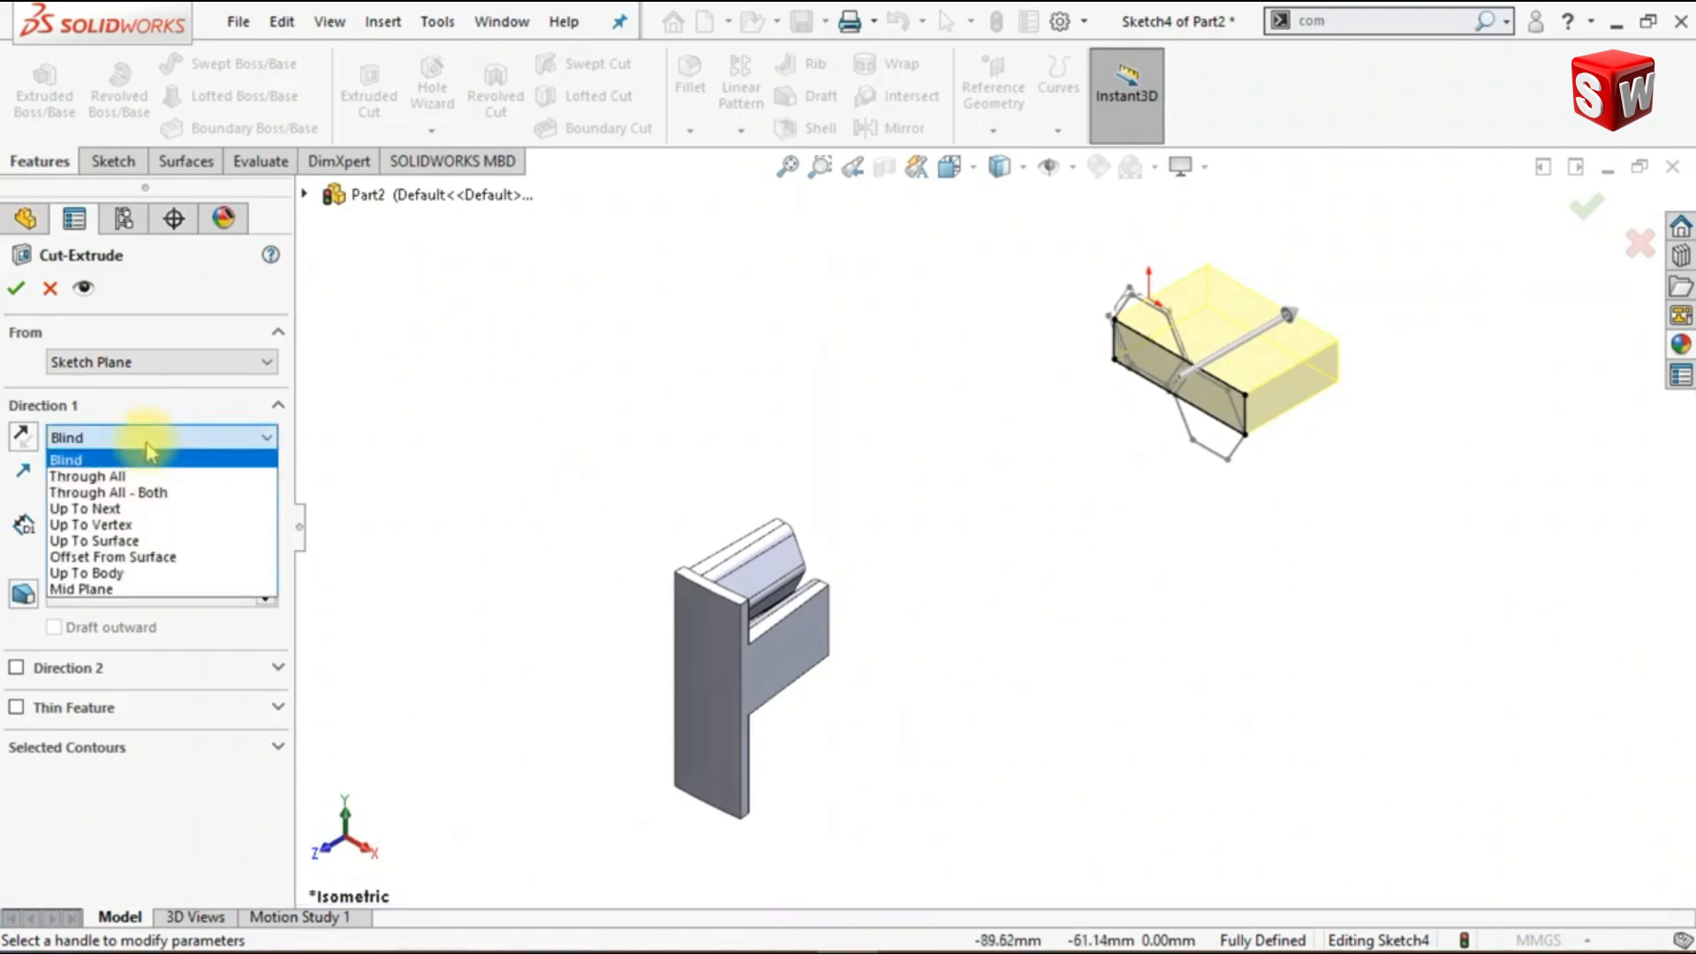
left_click(157, 492)
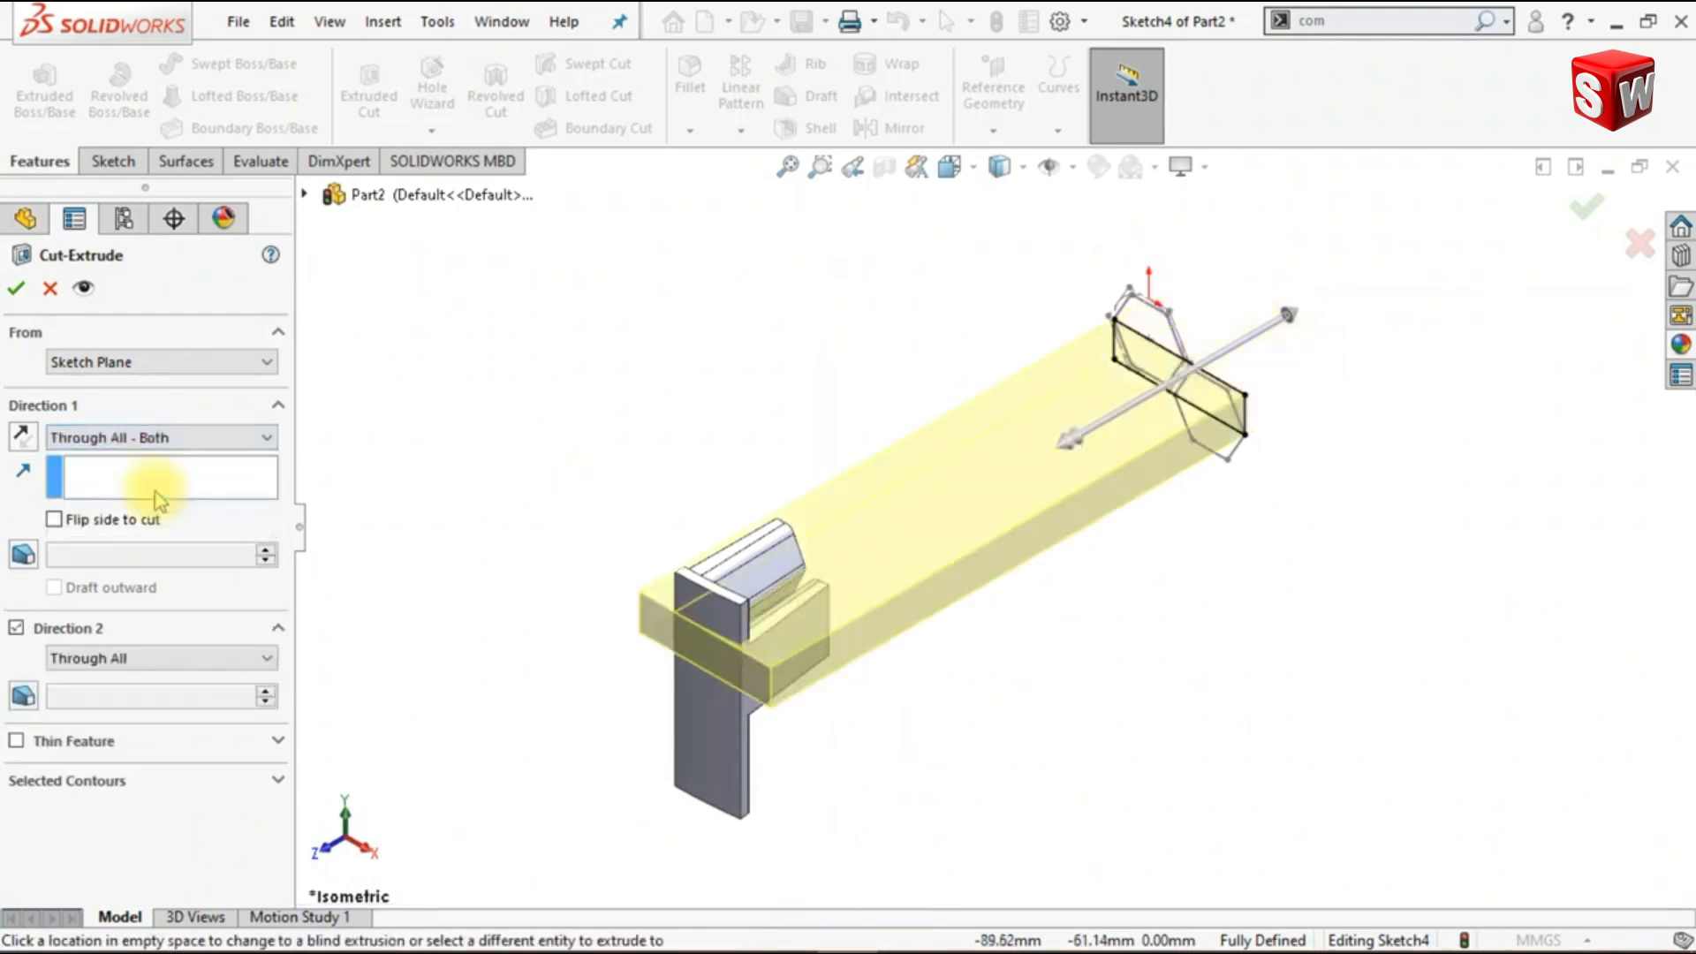
left_click(54, 519)
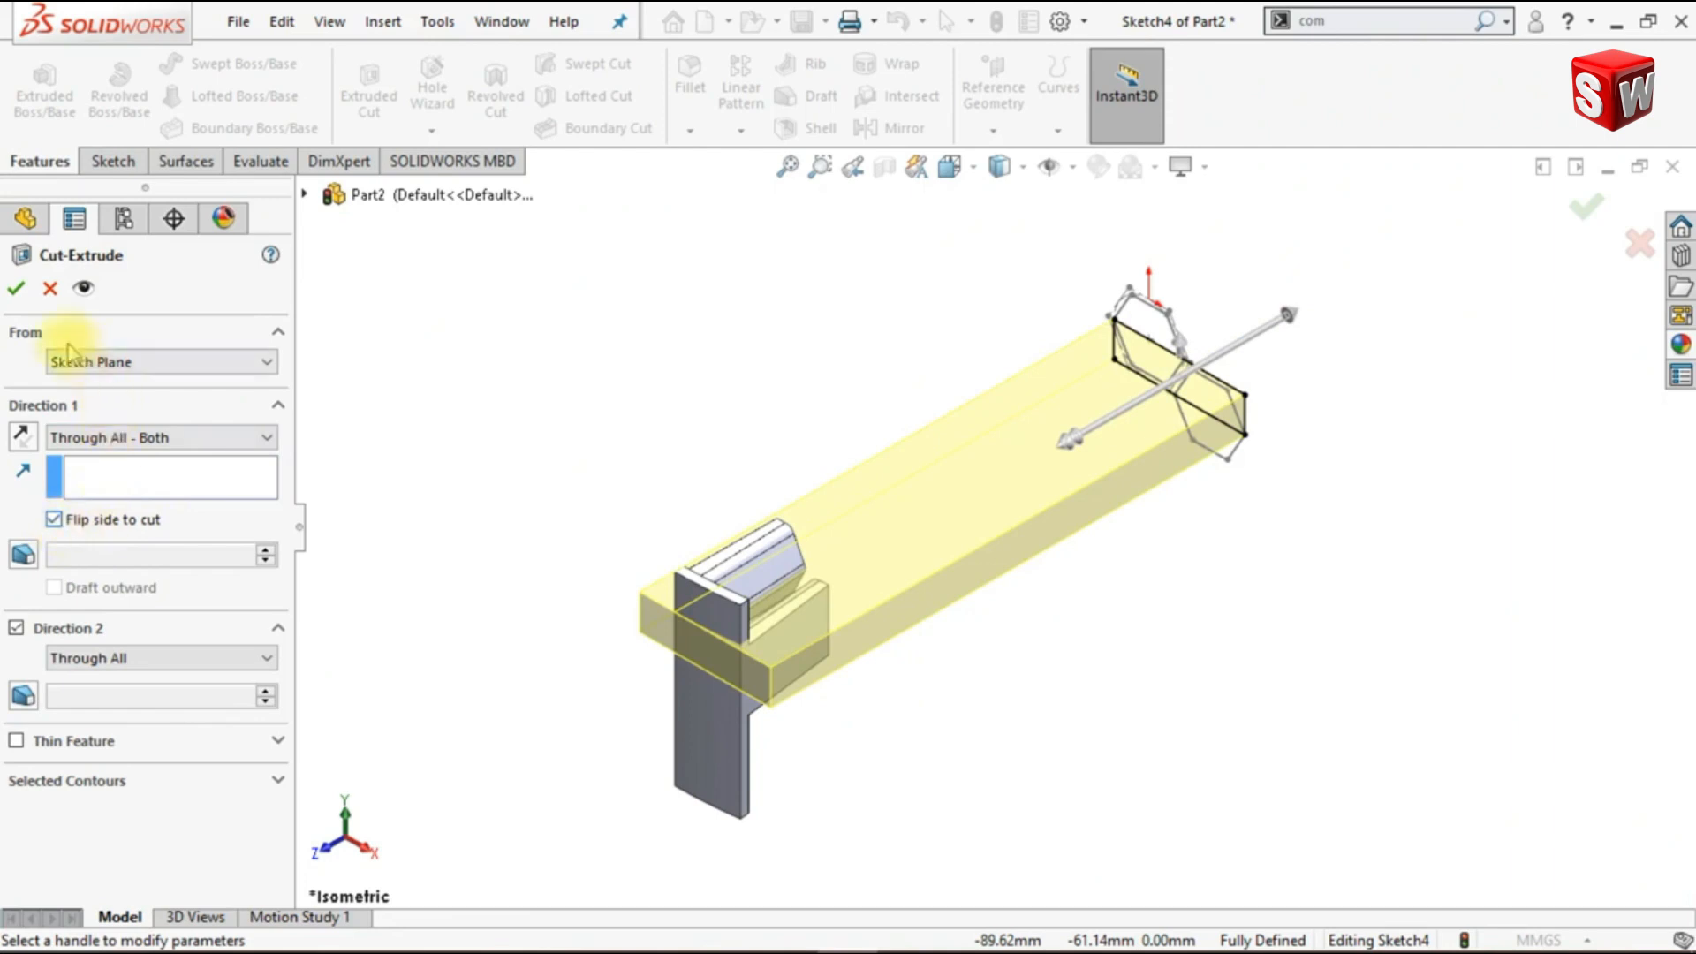
left_click(15, 290)
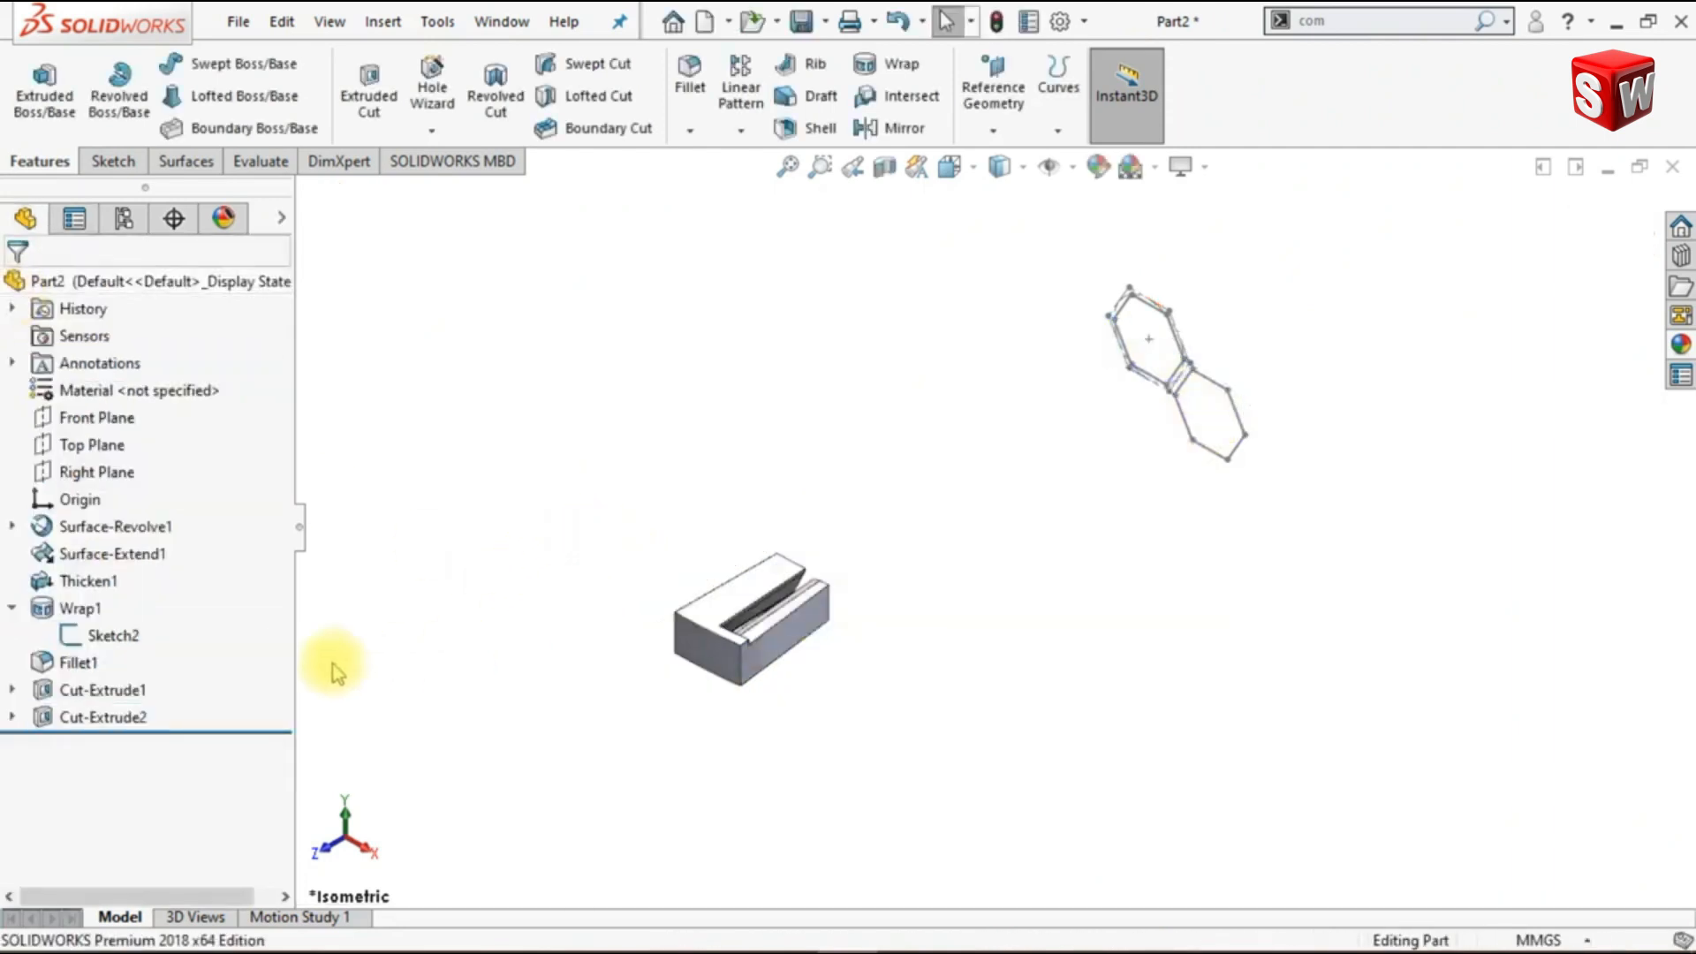
left_click(135, 647)
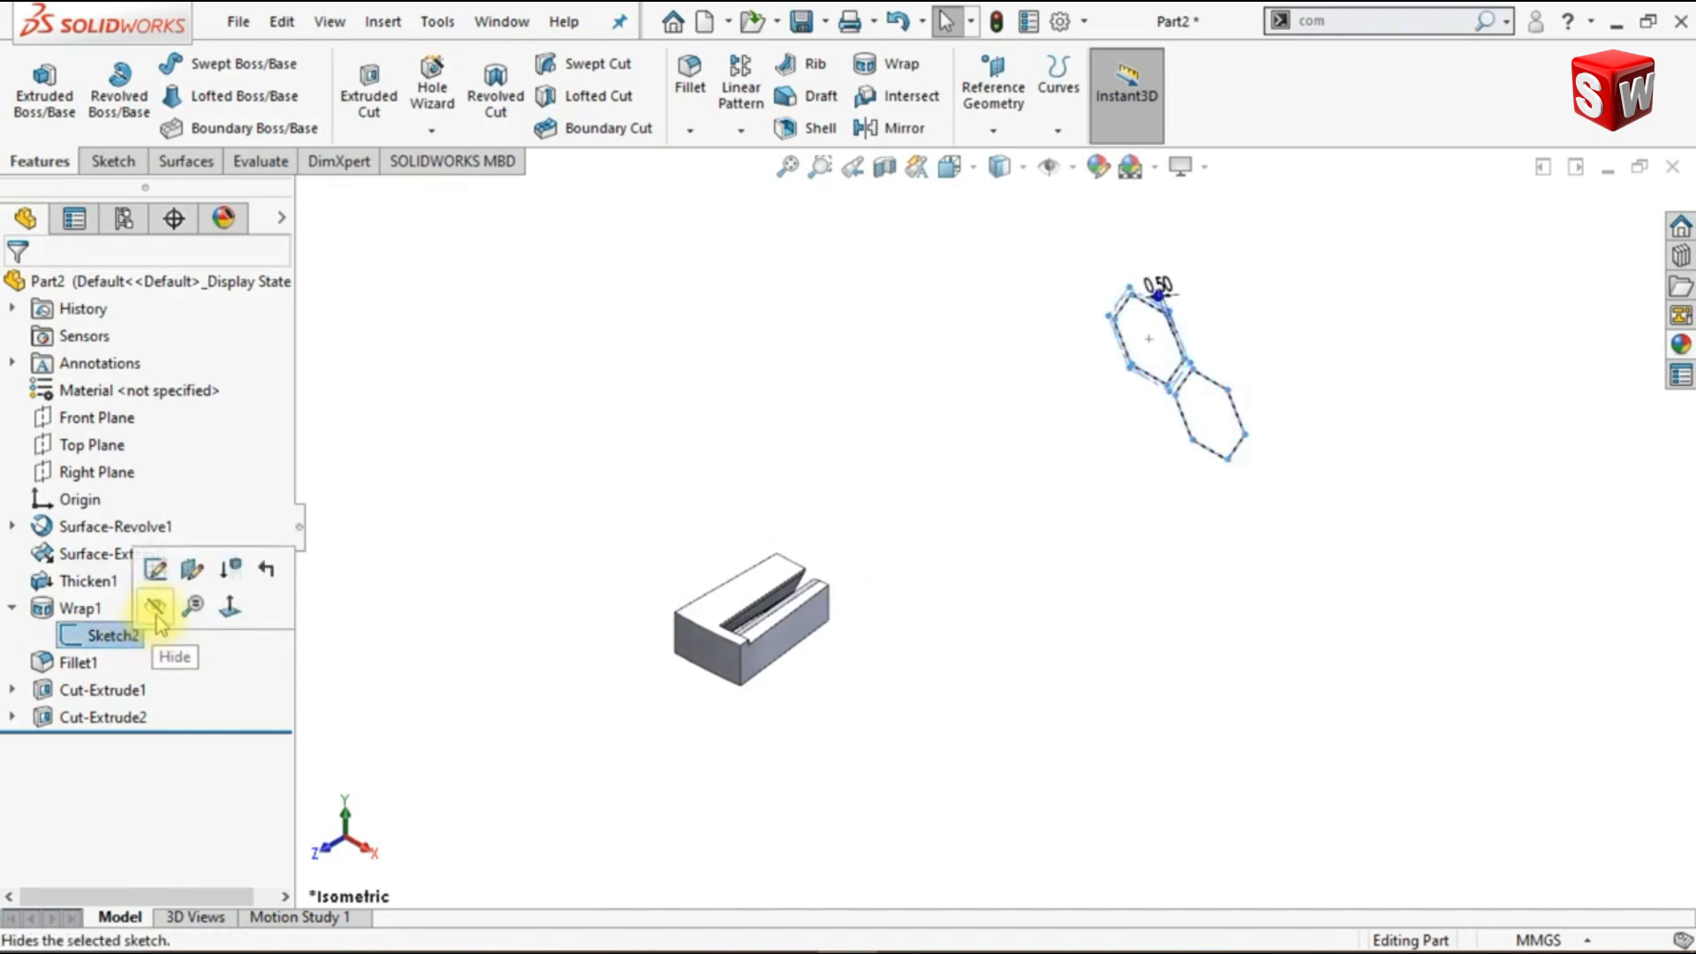
left_click(156, 608)
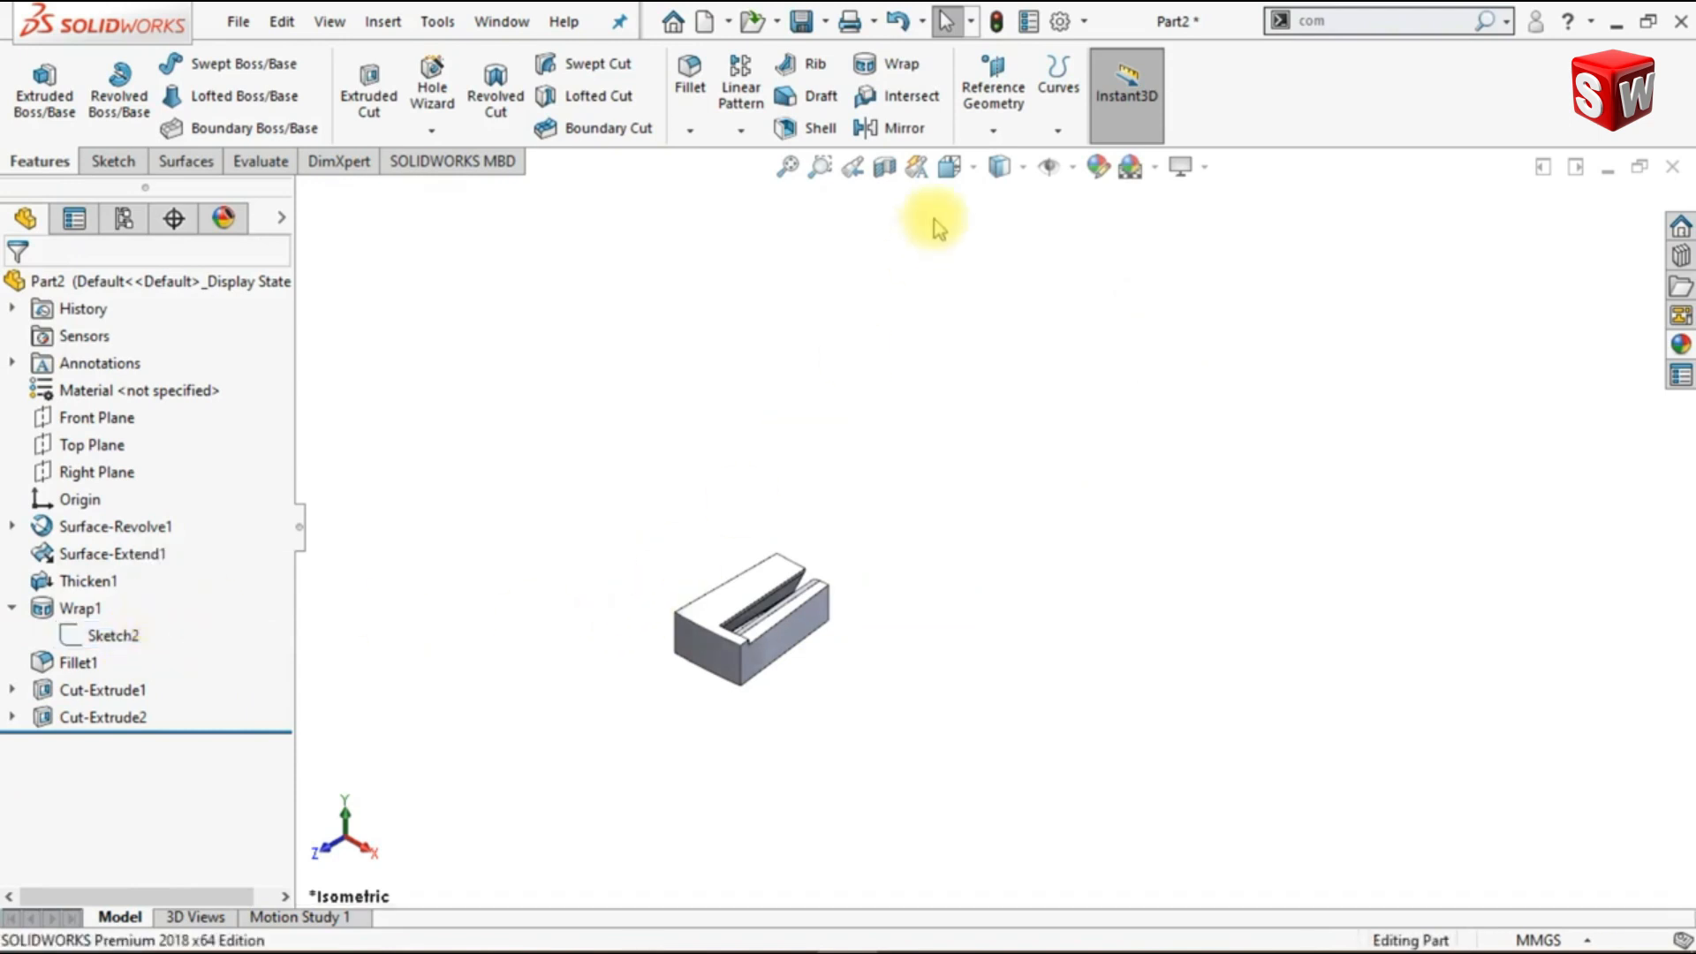
- Mirror the trimmed body about its flat bottom face with Merge solids enabled and show the isometric view
left_click(905, 129)
middle_click_drag(976, 729, 734, 625)
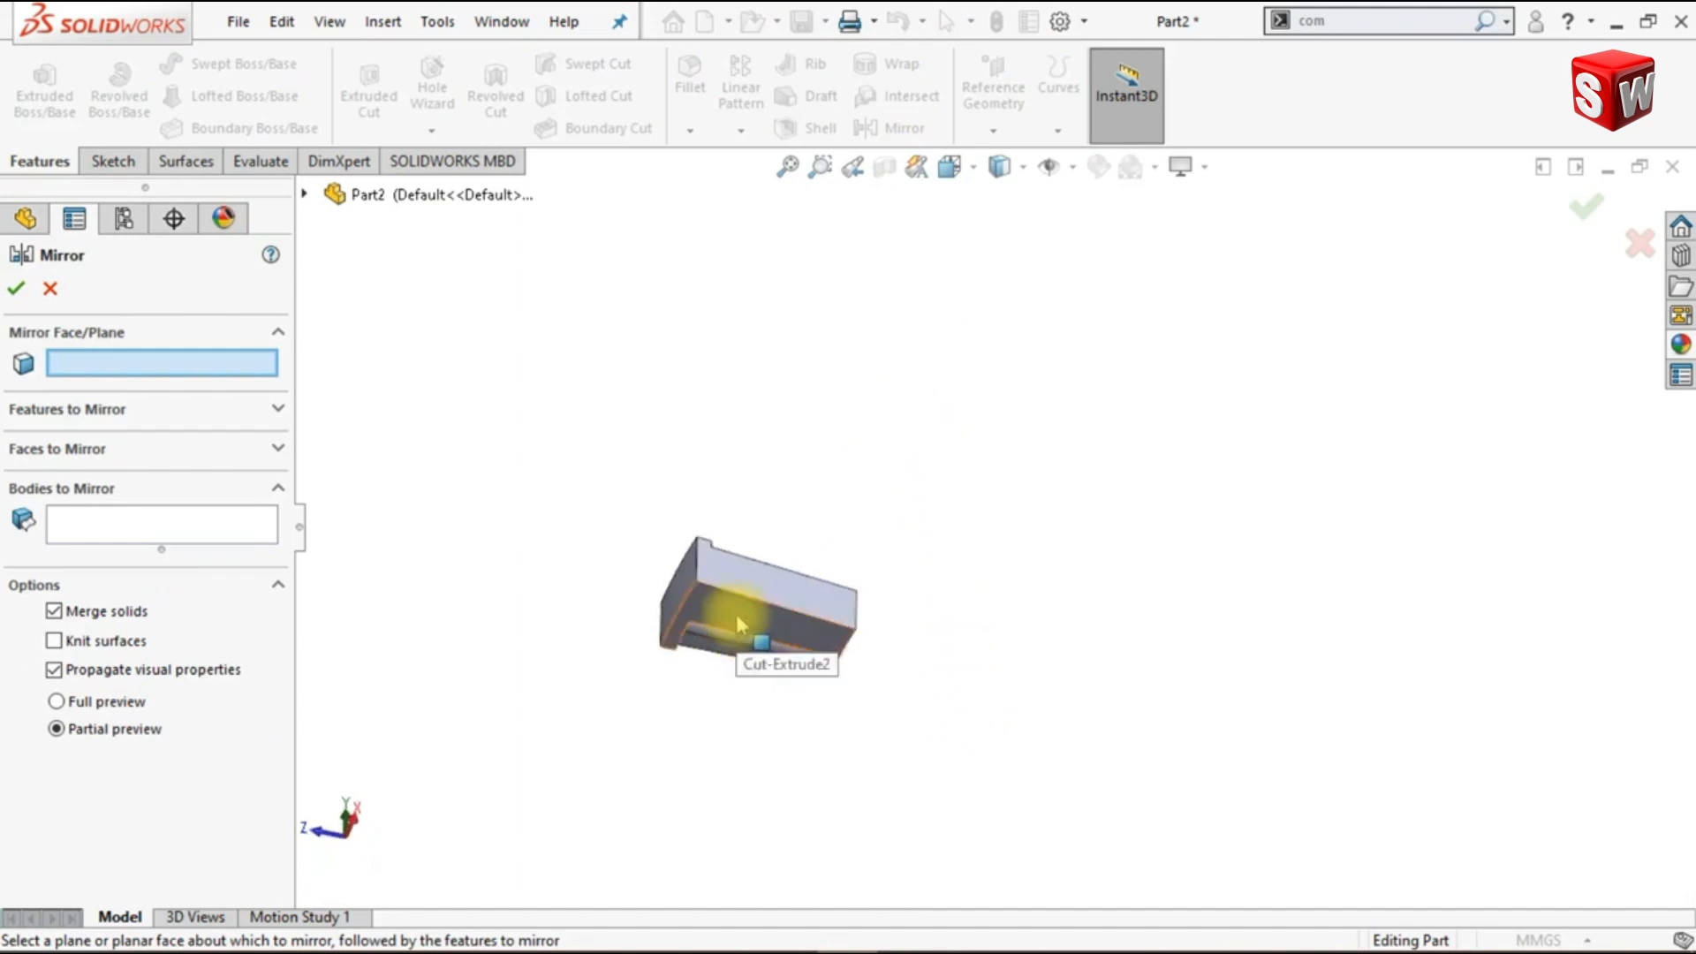
left_click(740, 624)
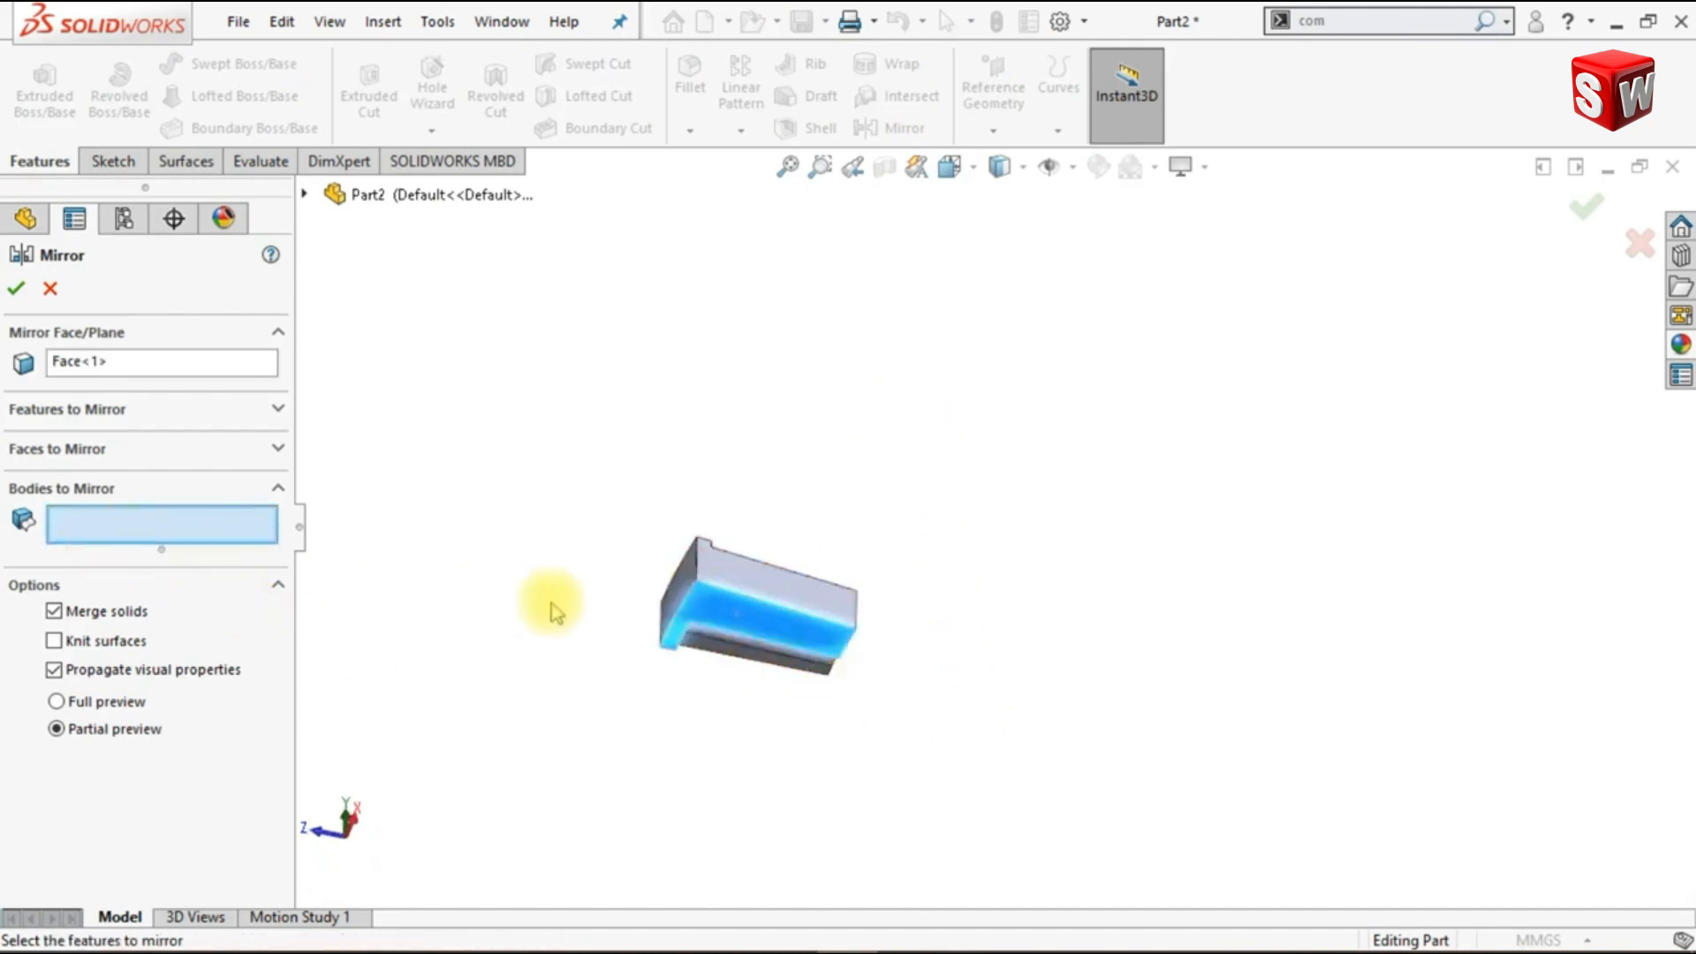
left_click(702, 601)
middle_click_drag(530, 636, 635, 625)
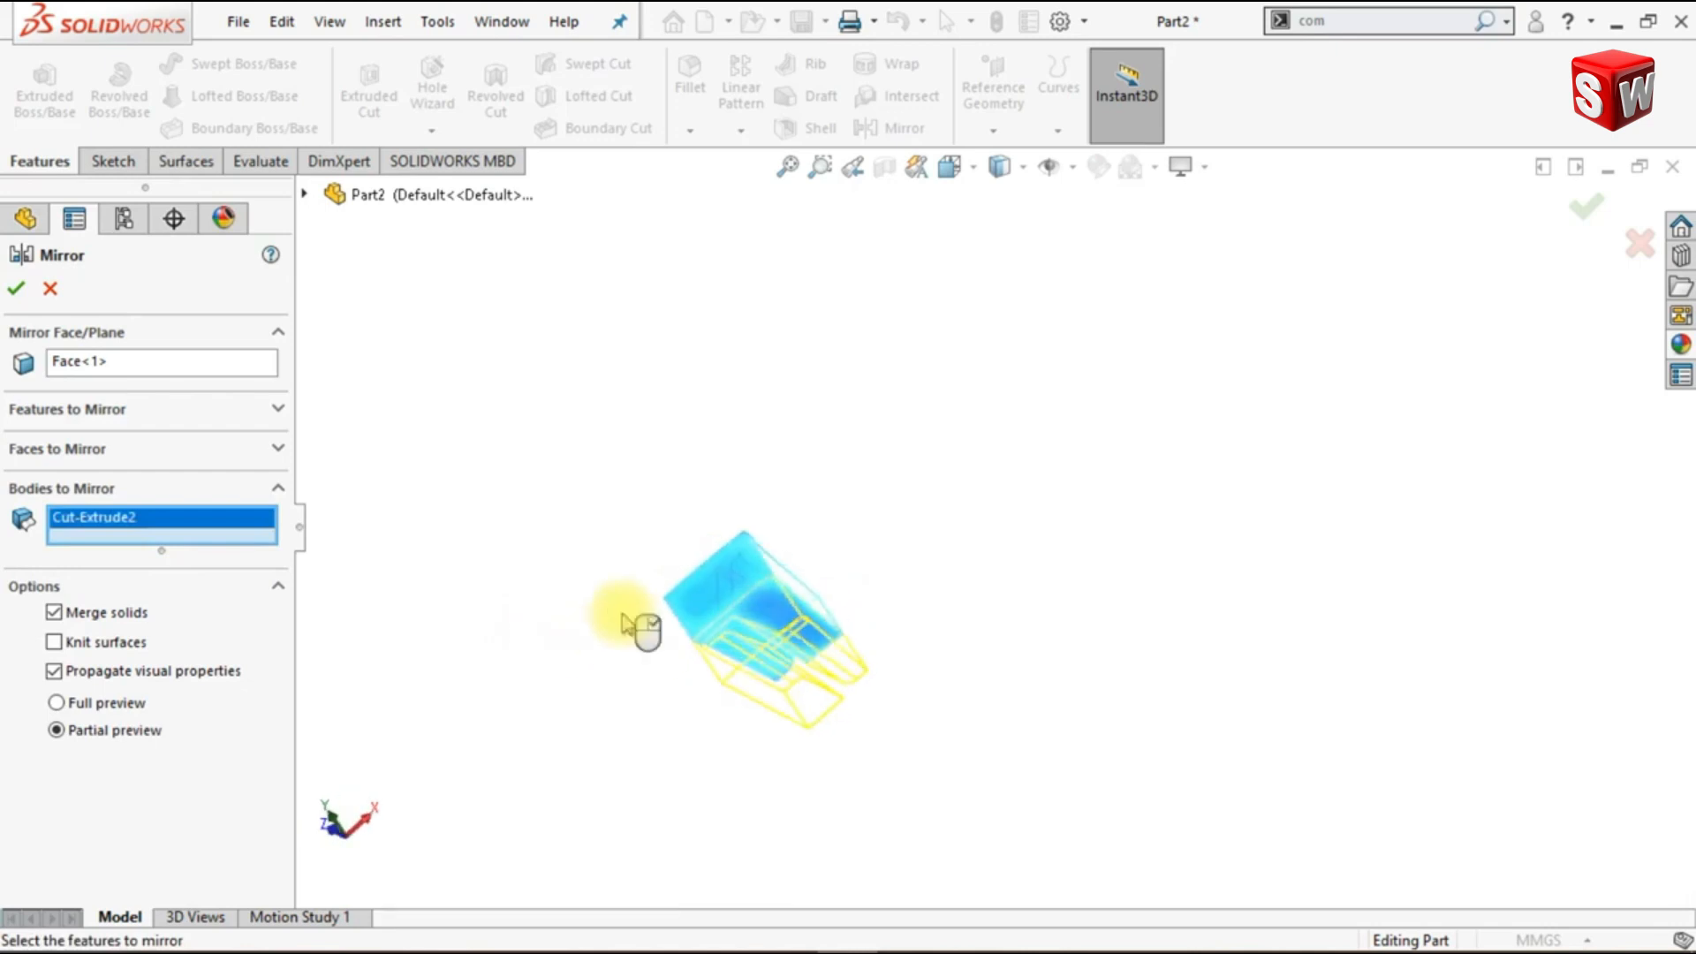
scroll(694, 700, "down", 3)
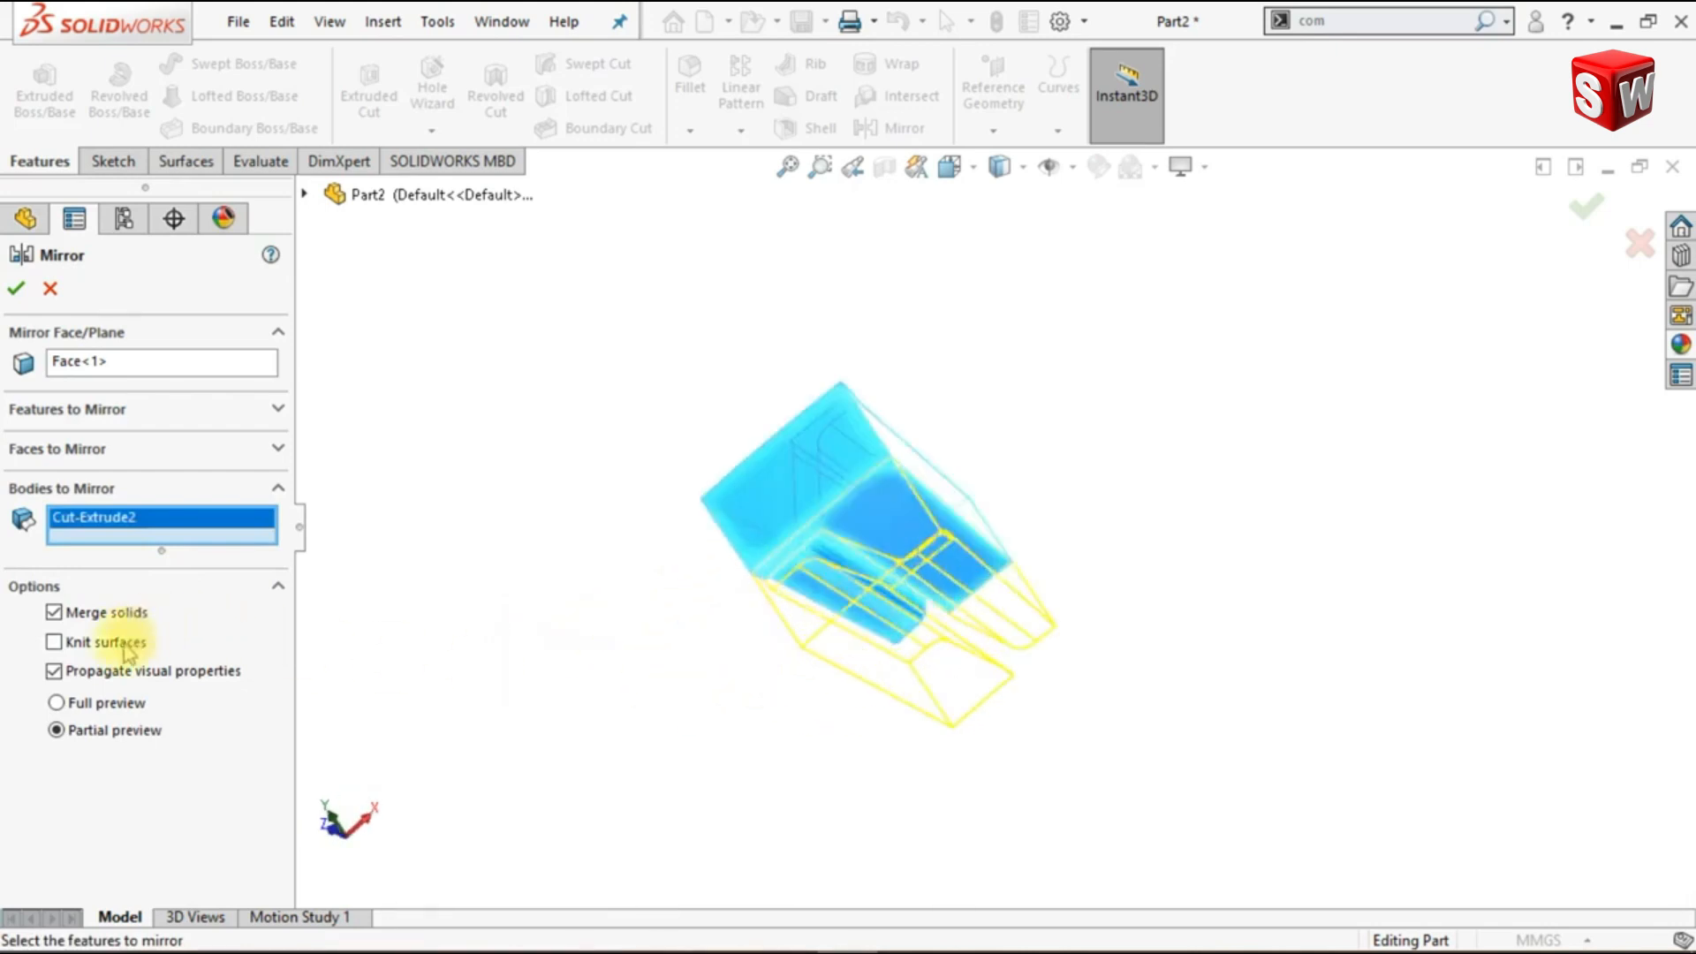
left_click(17, 290)
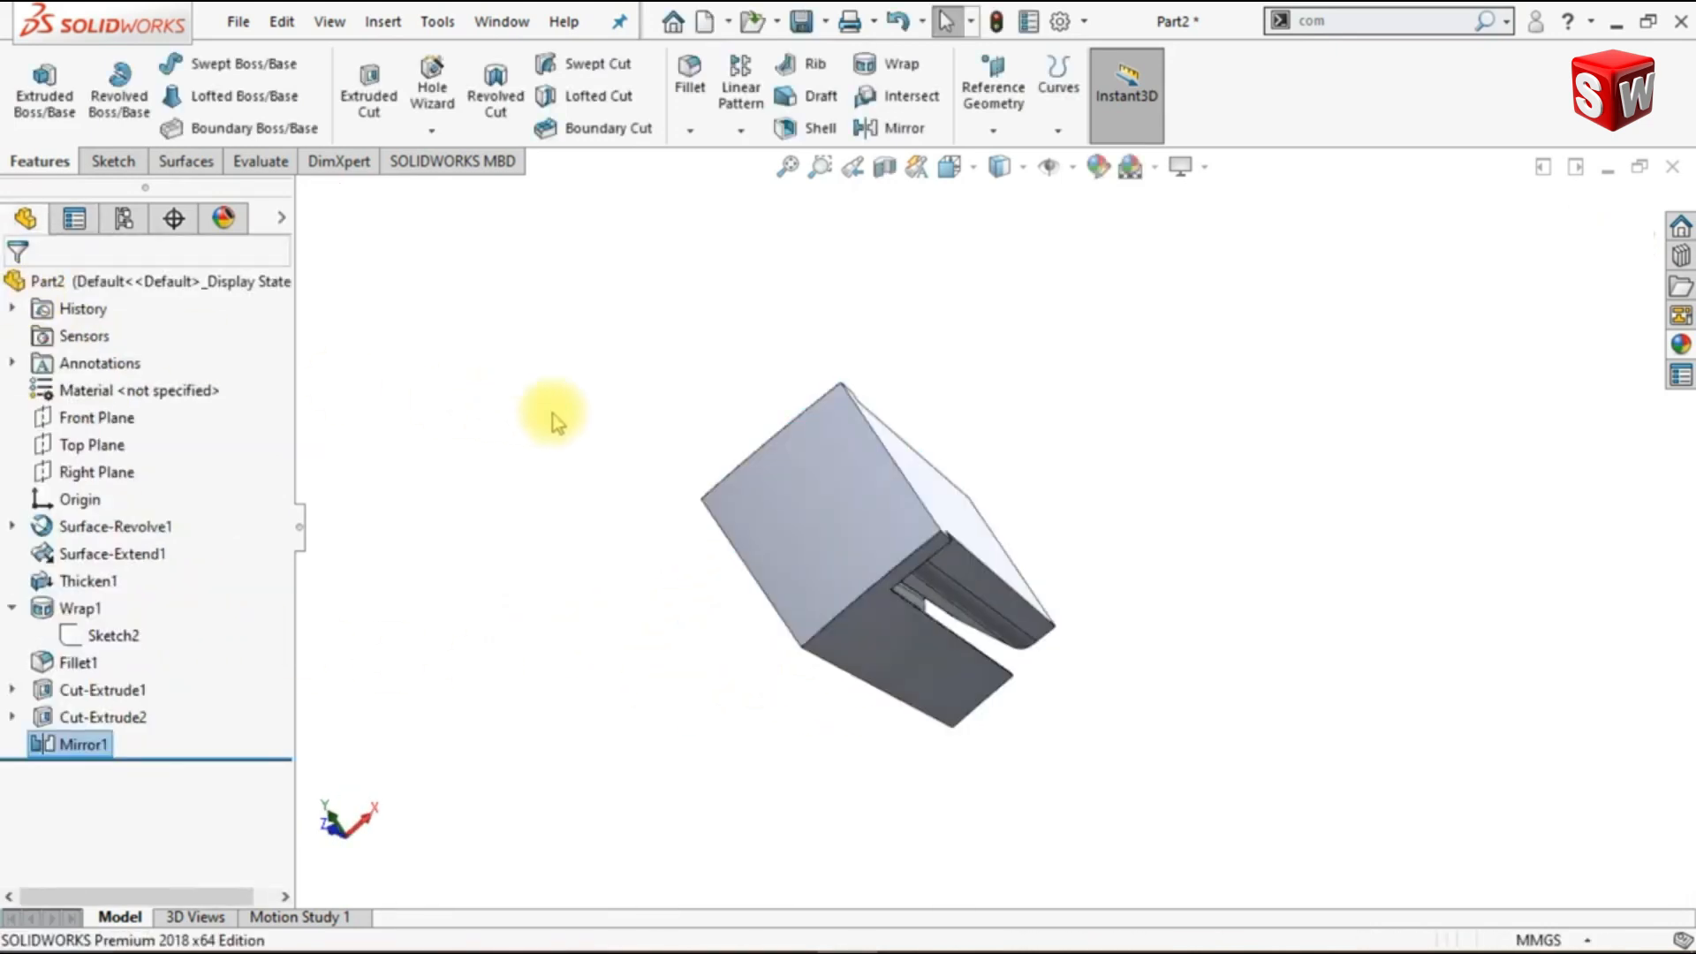
key("ctrl+7")
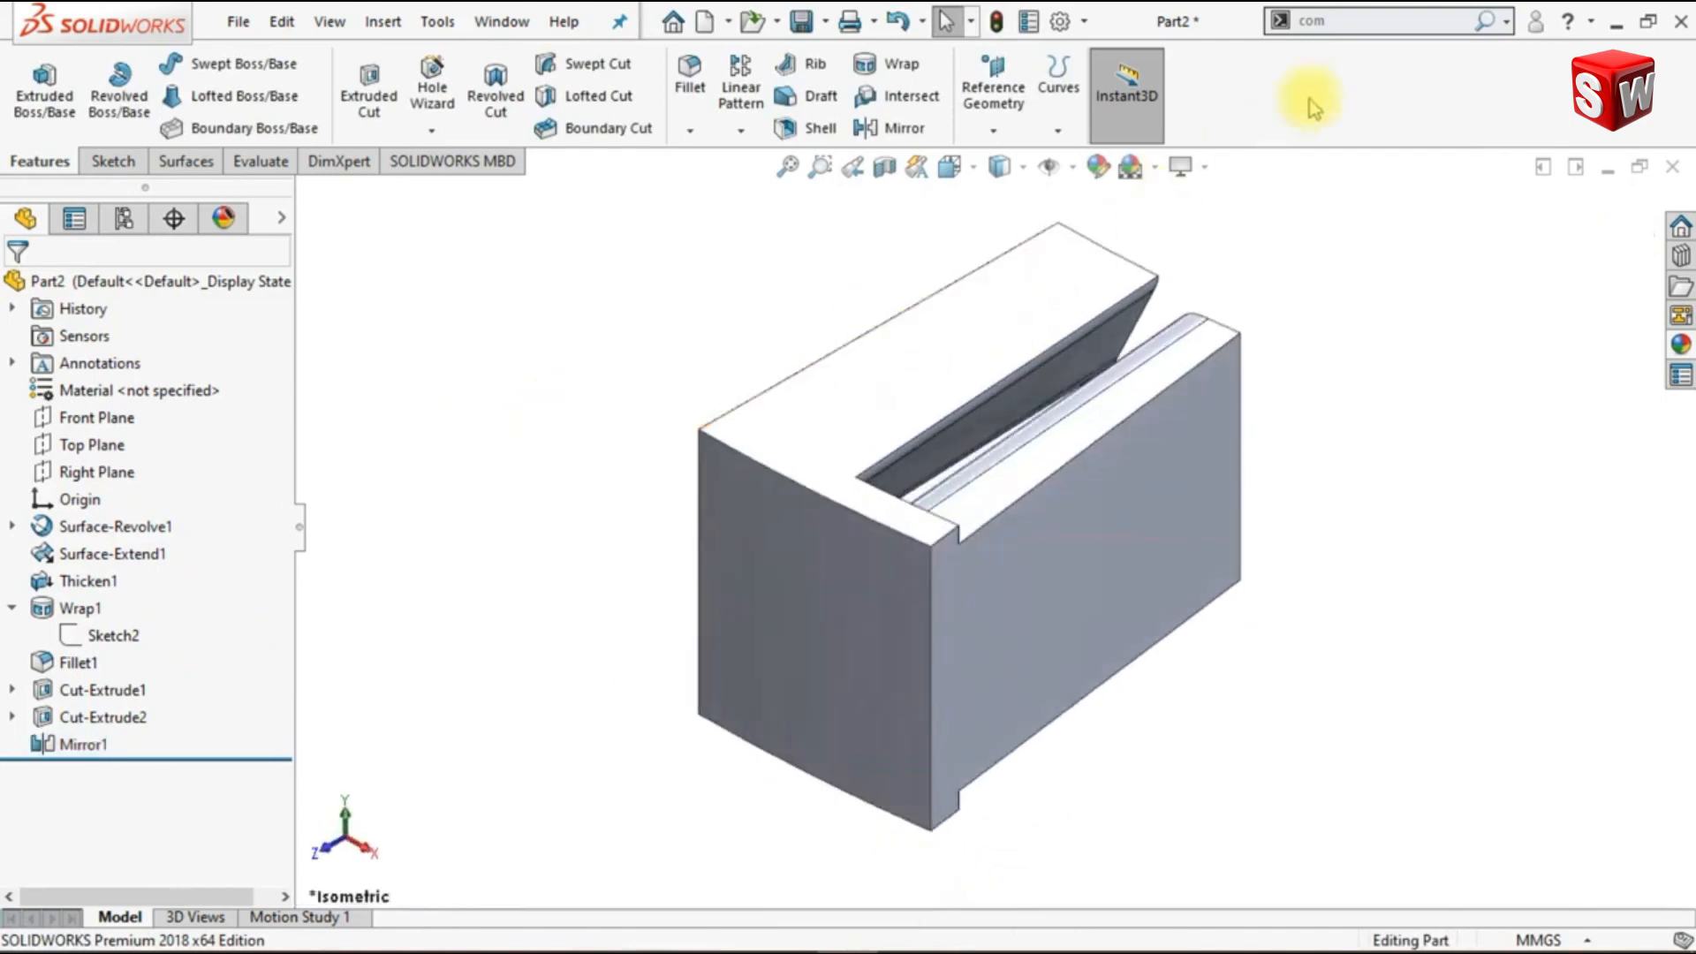
- Set up a Move/Copy Bodies copy of the mirrored body, translated from its front upper vertex to the vertex directly below
type("m")
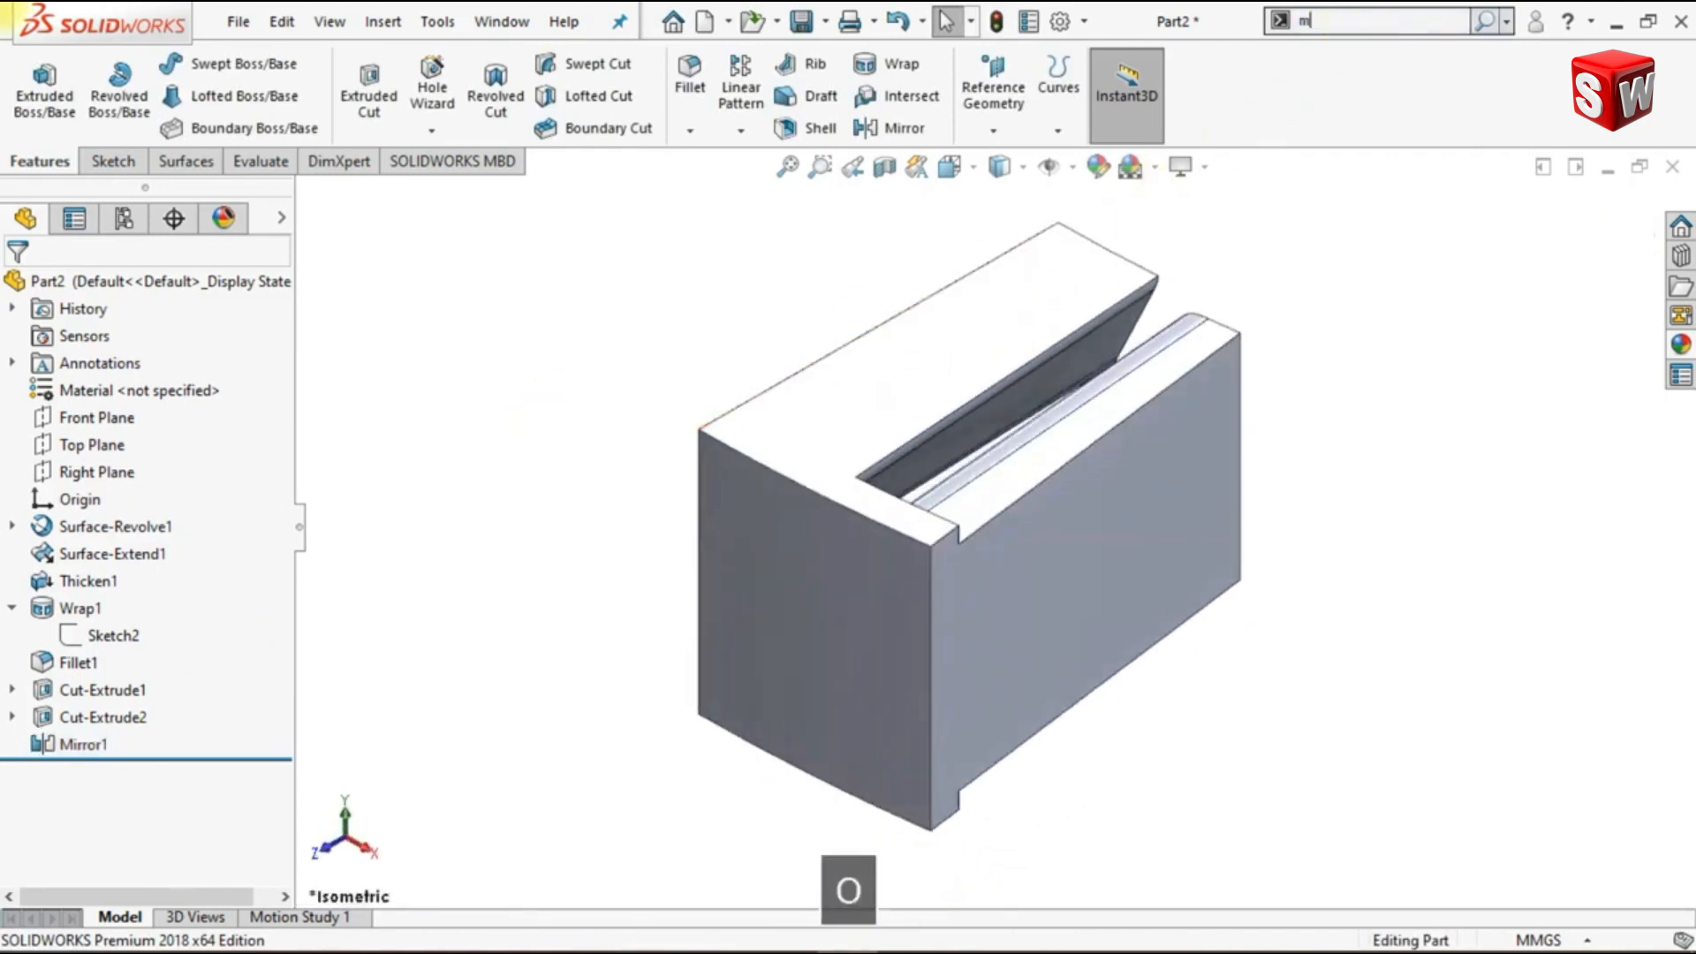
type("ove")
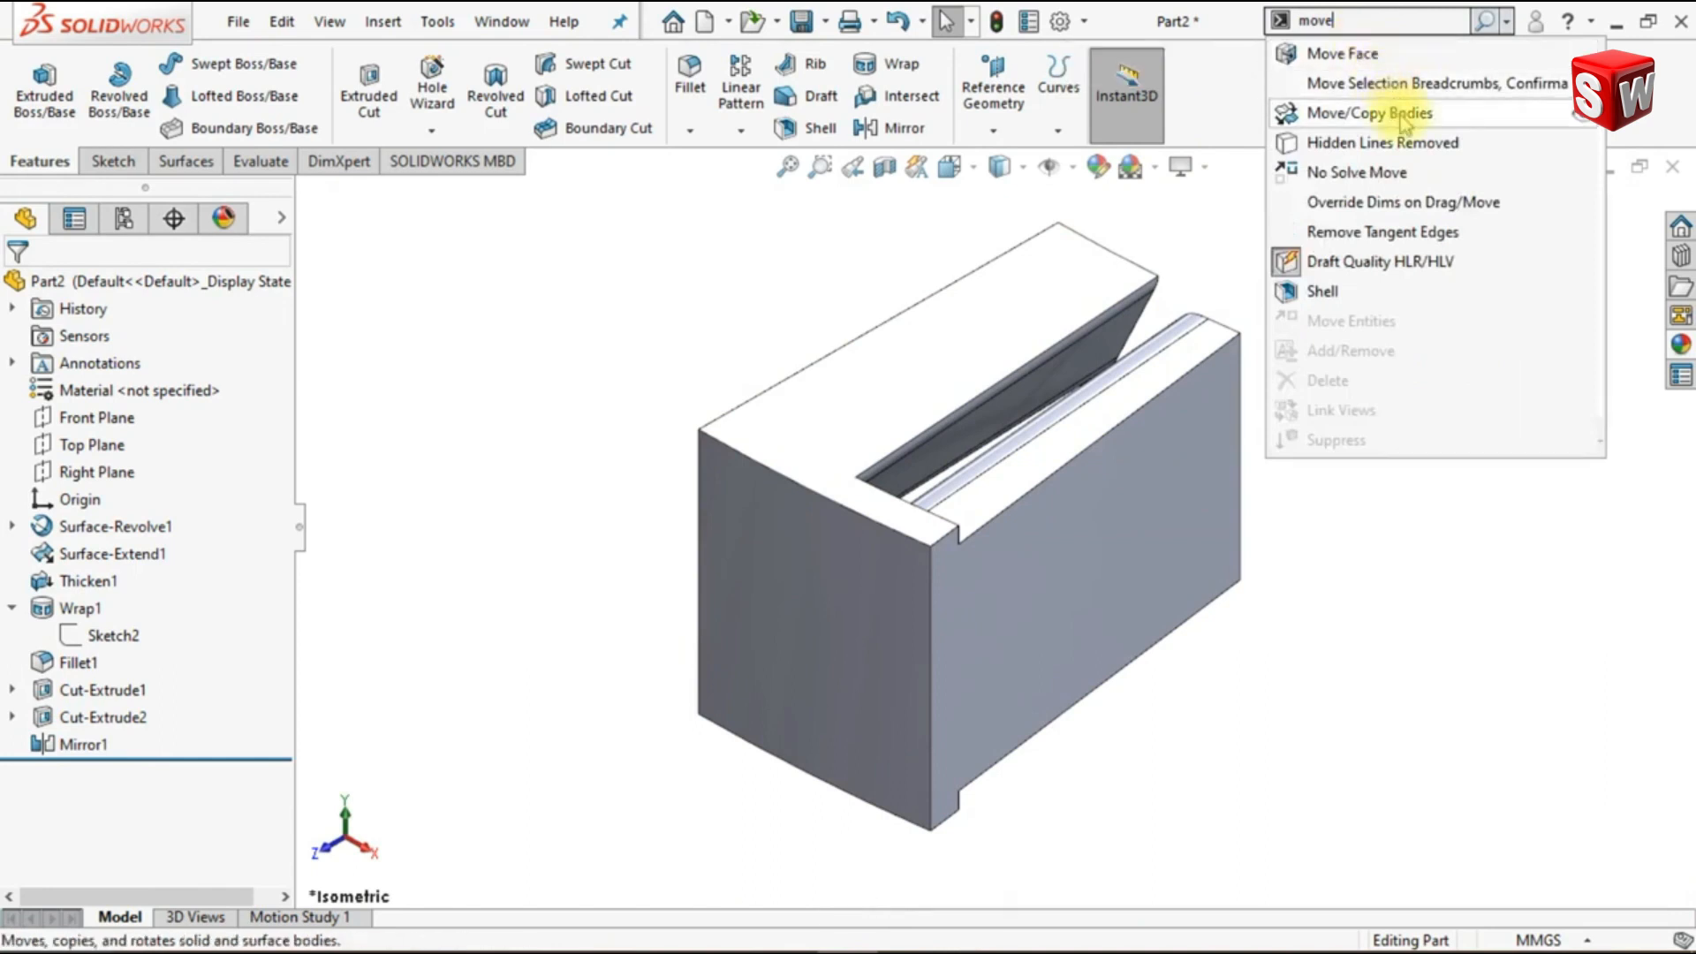
left_click(1404, 124)
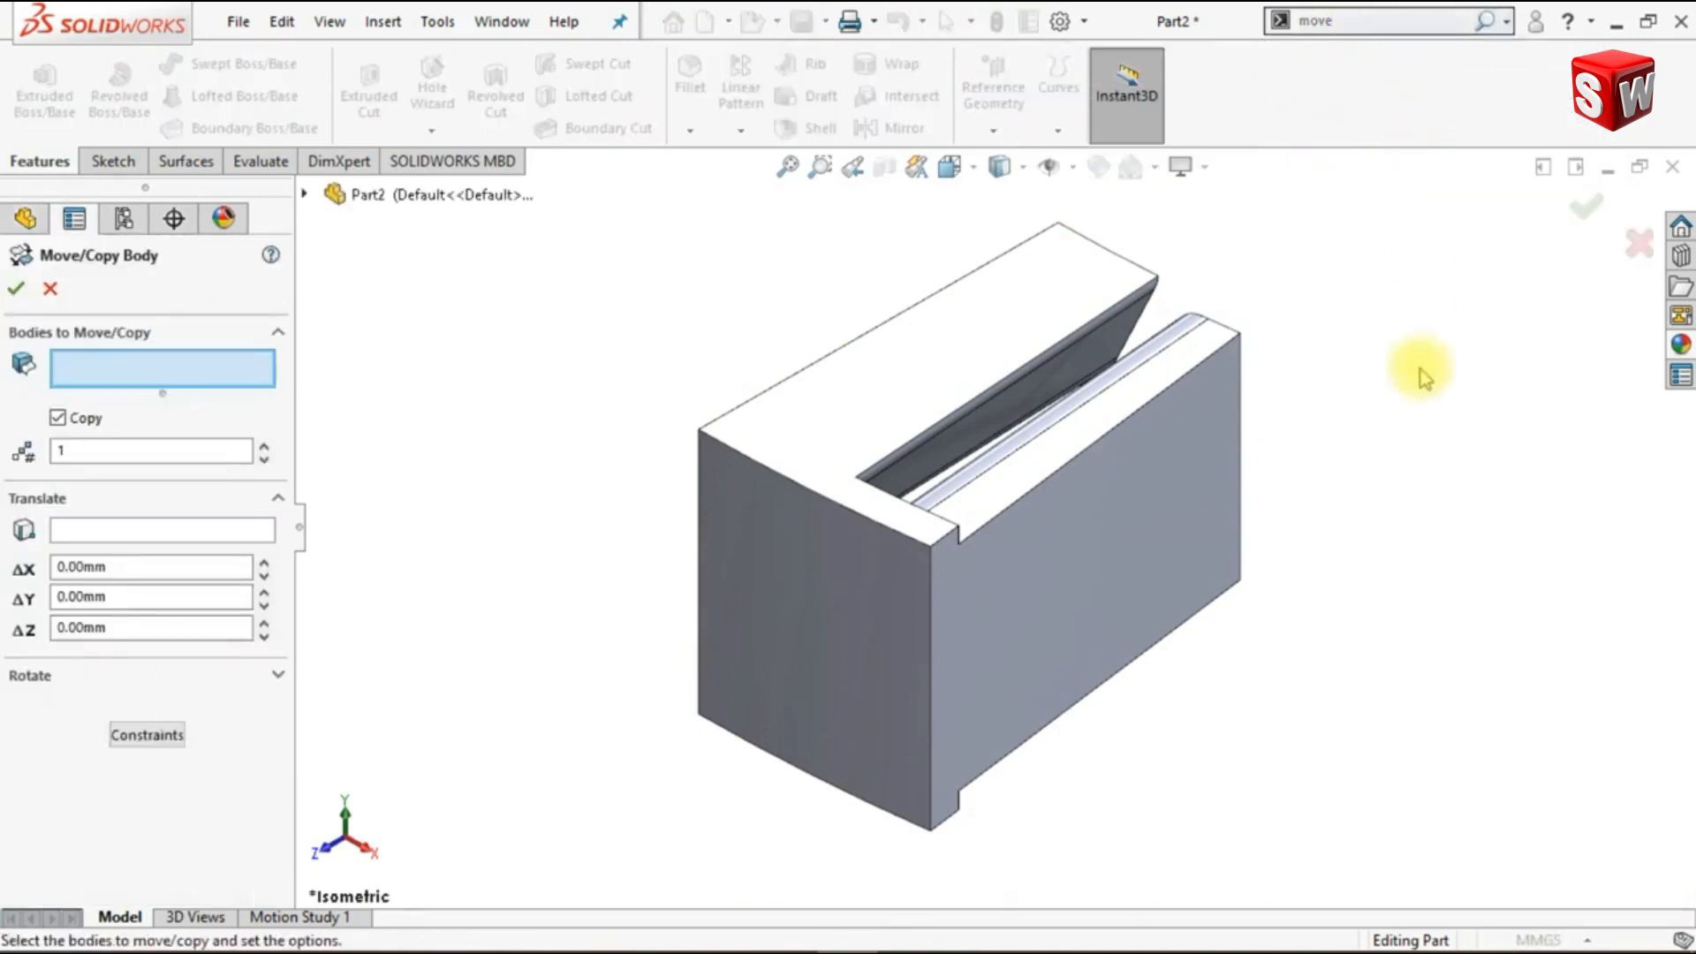
left_click(868, 439)
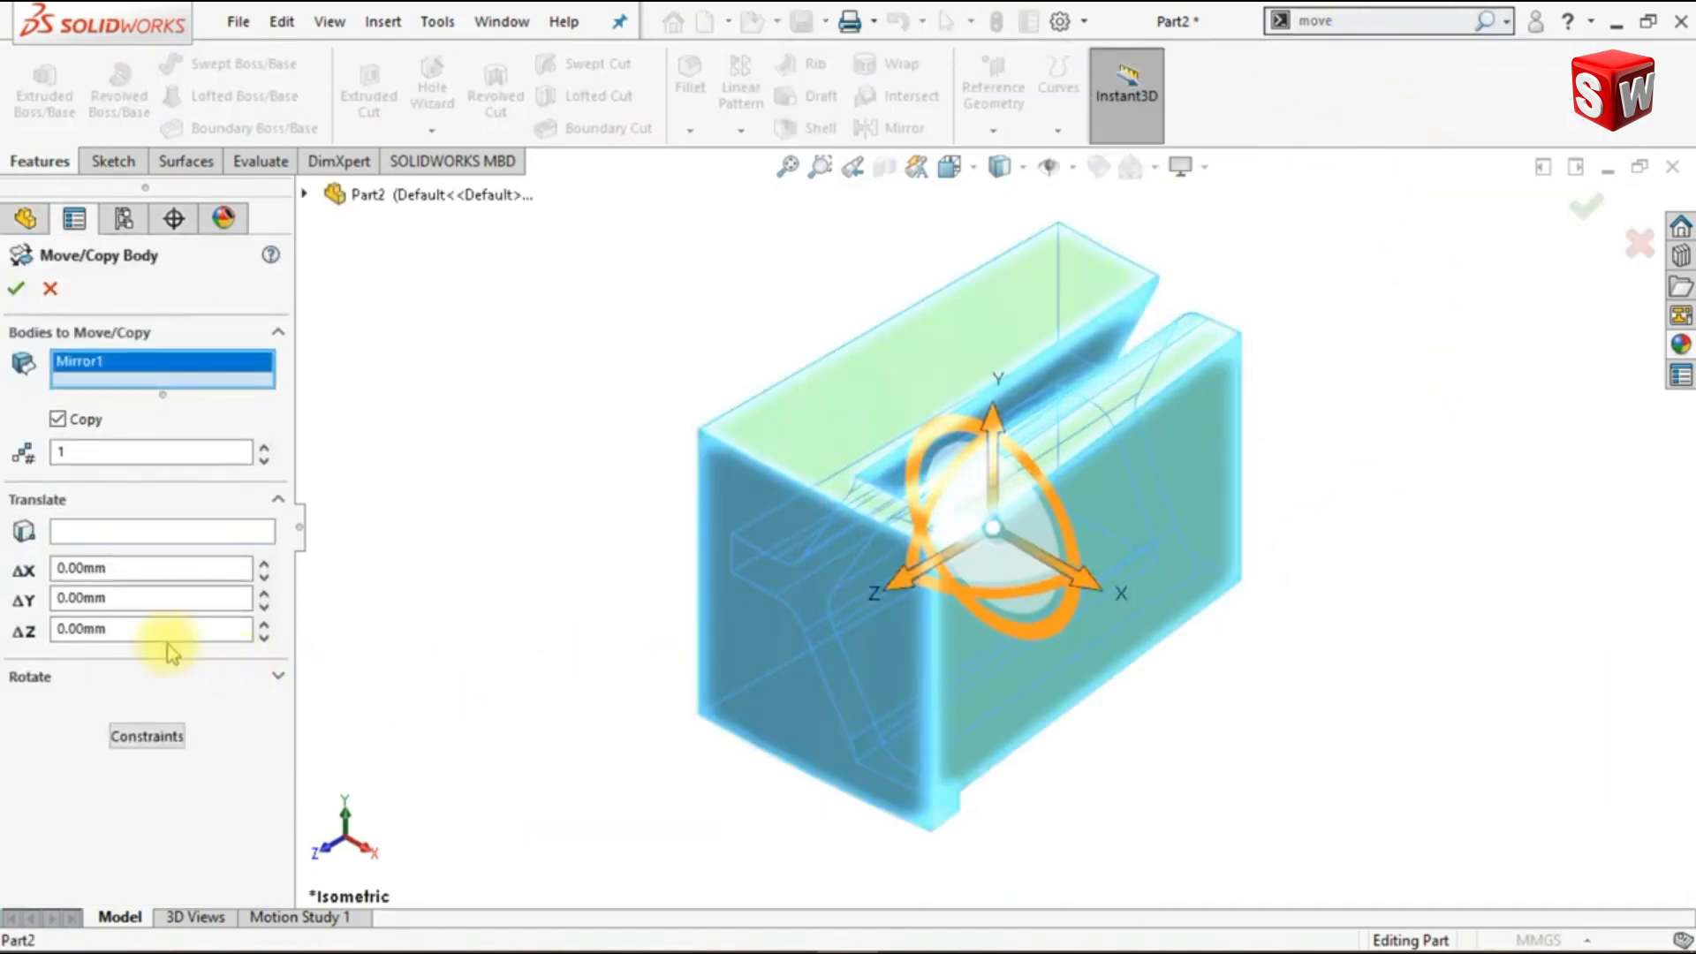
left_click(124, 532)
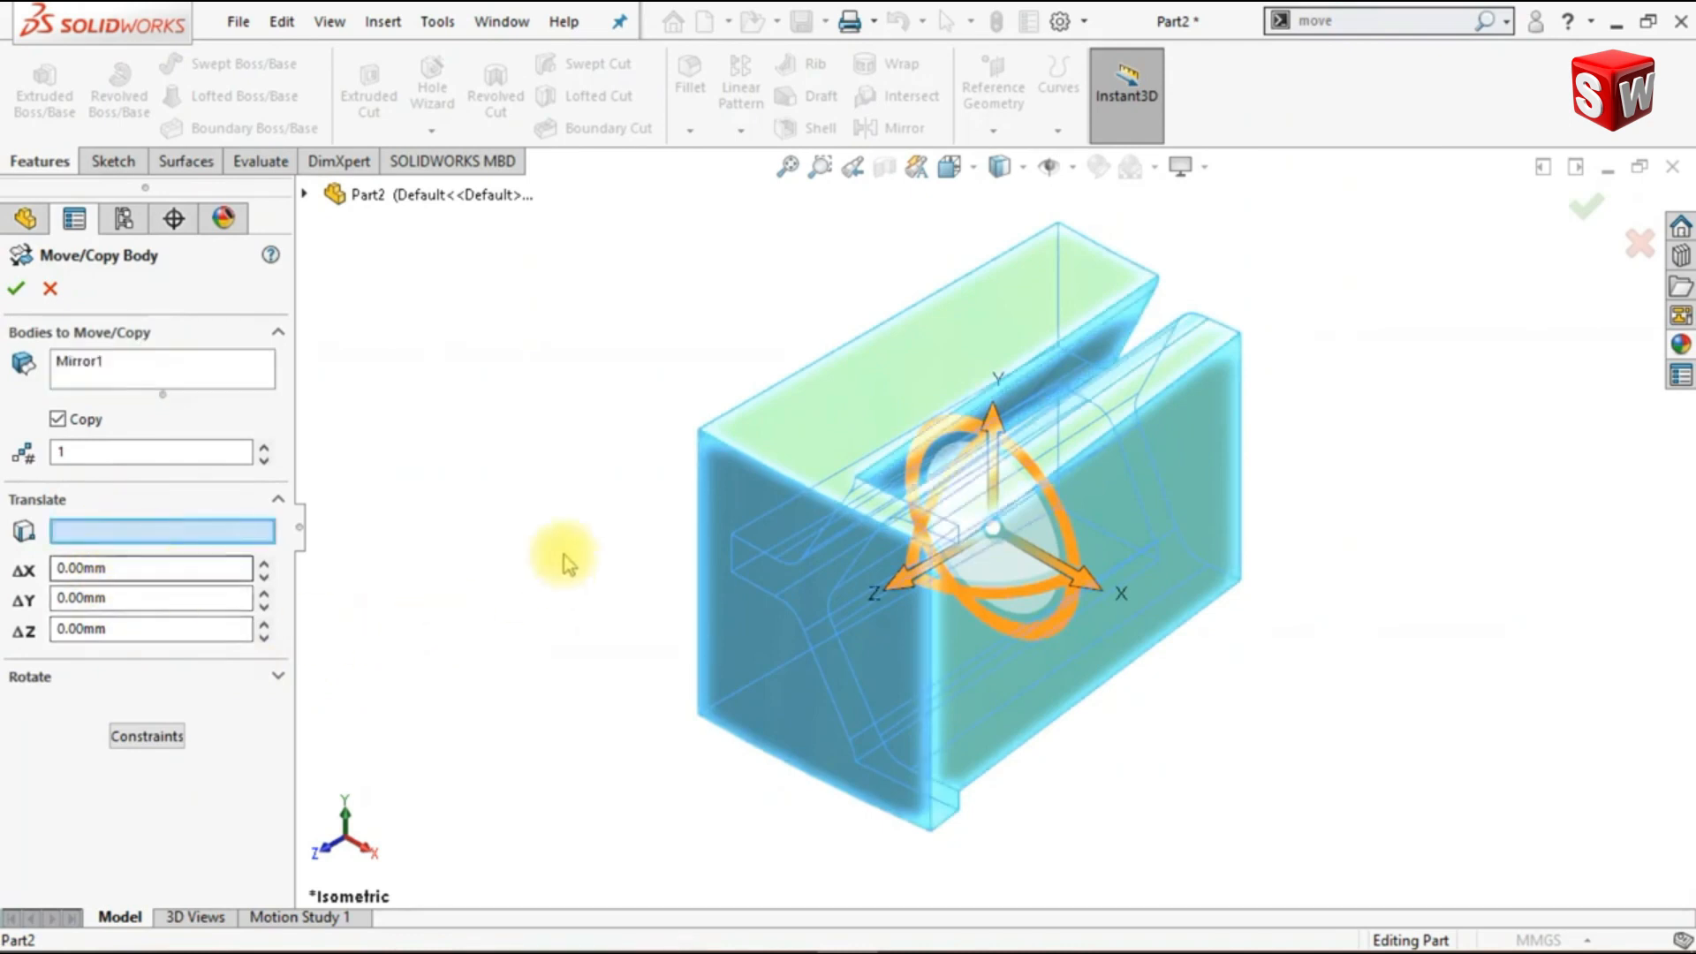
left_click(699, 431)
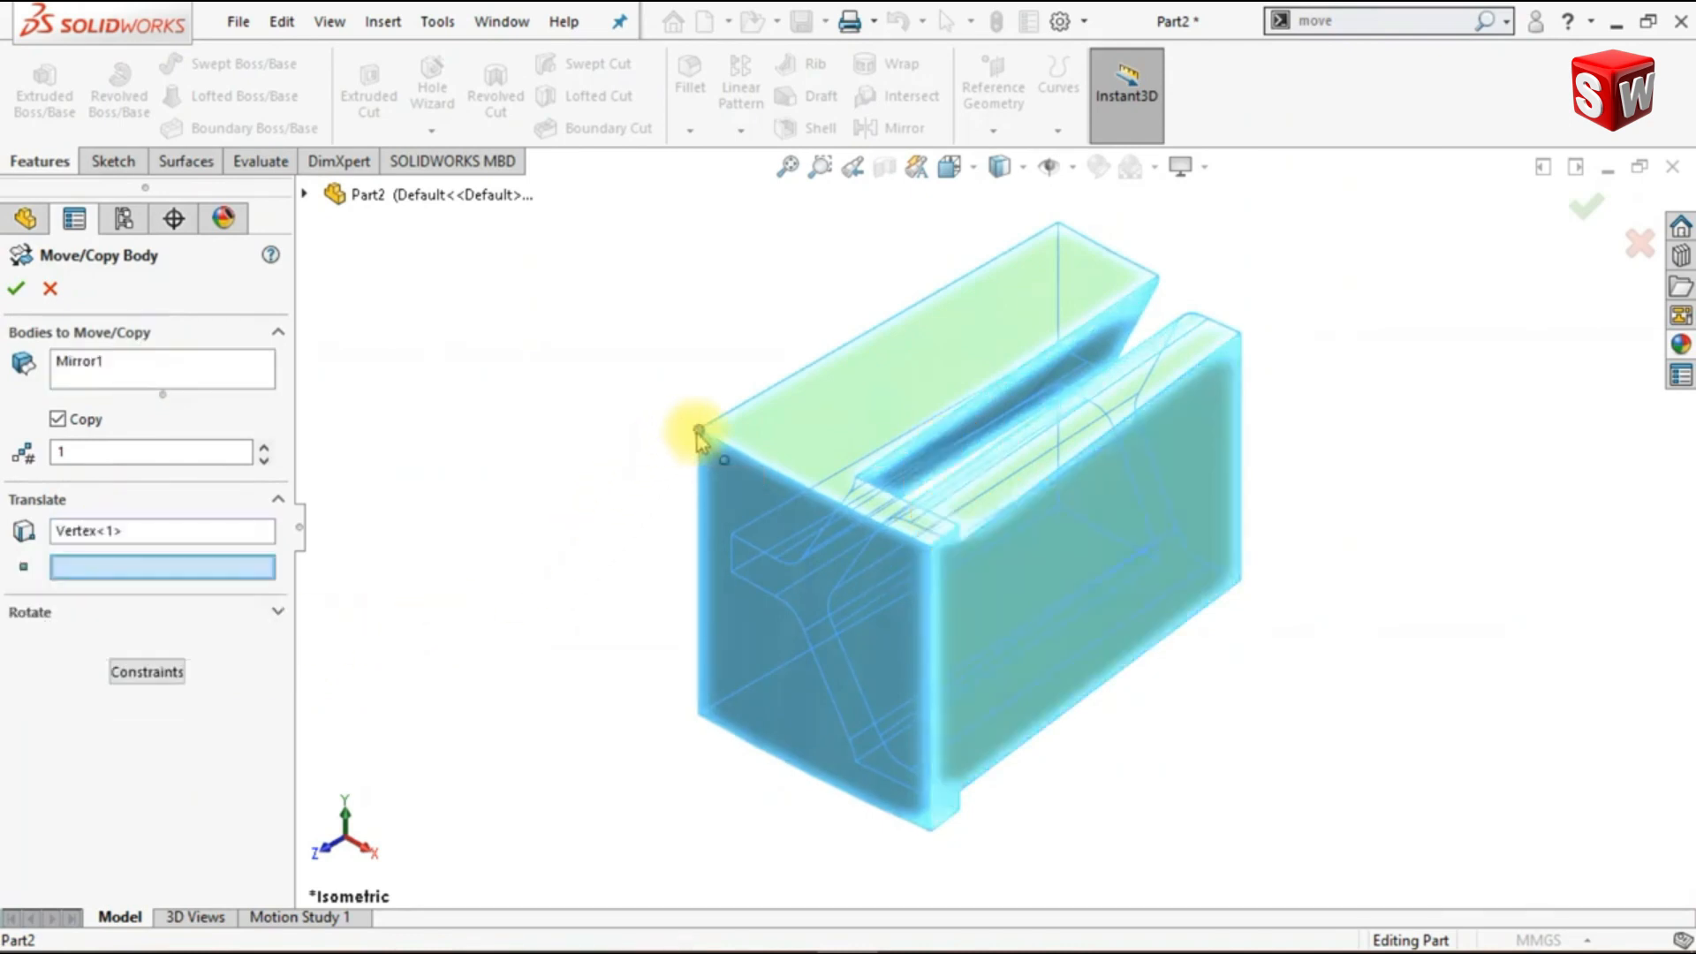
left_click(699, 713)
- Set the number of copies to 10, fit the whole stack in view and apply the body copy
key("f")
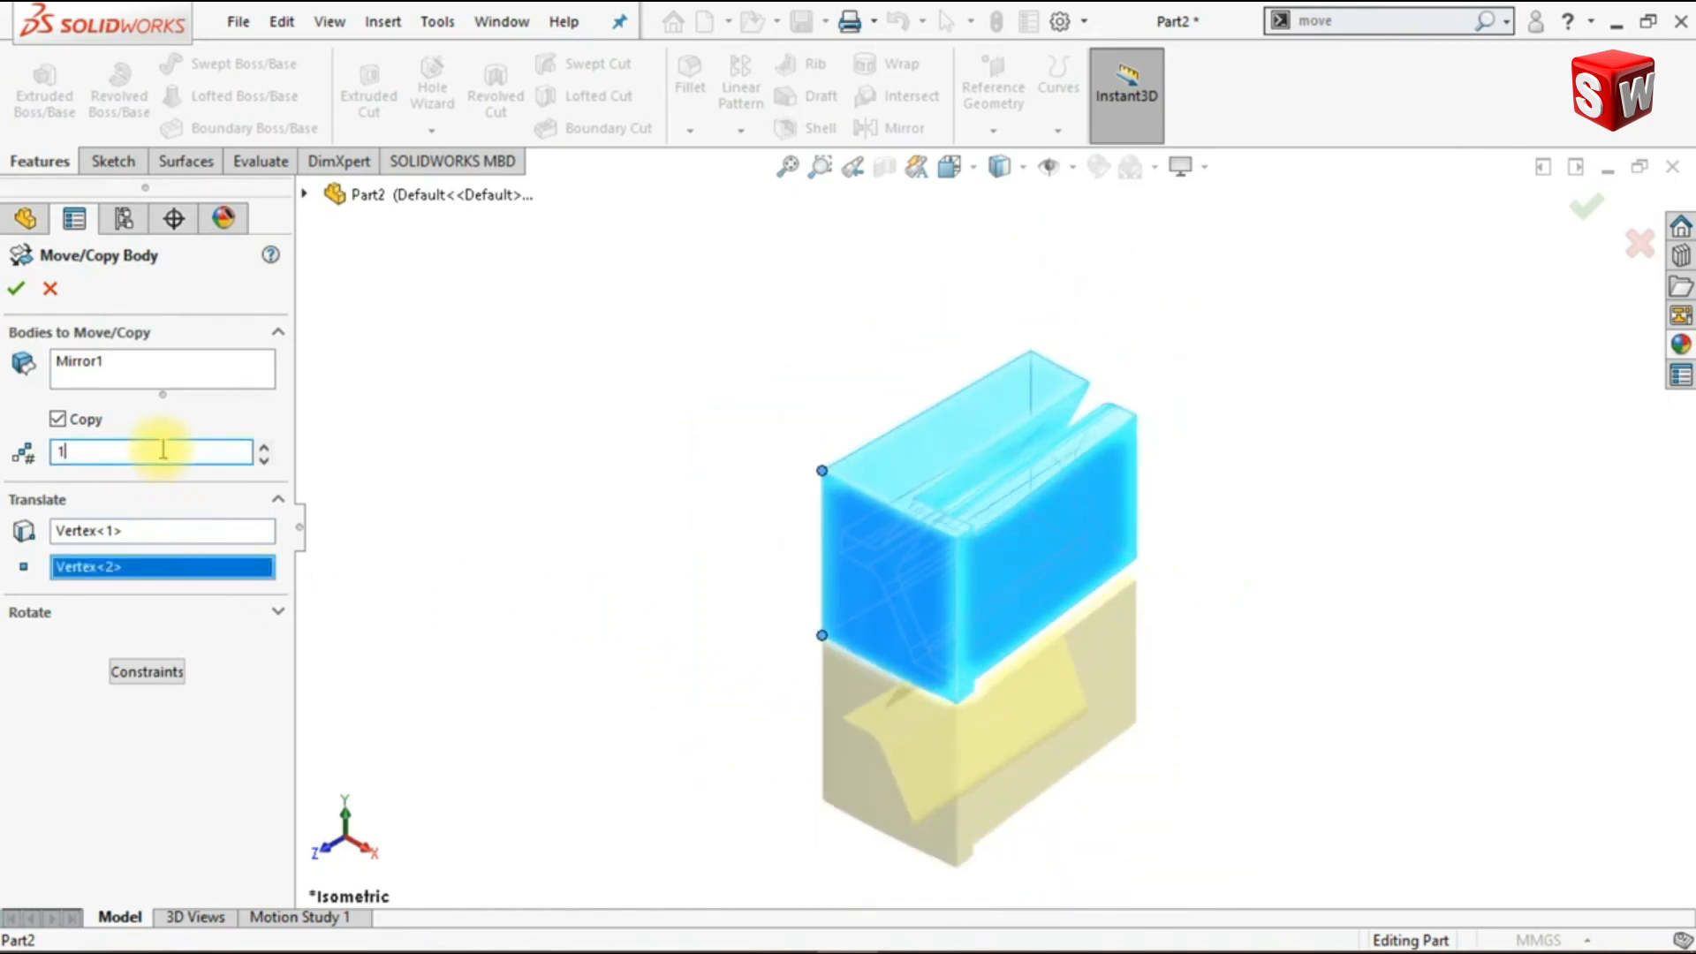
type("0")
key("Return")
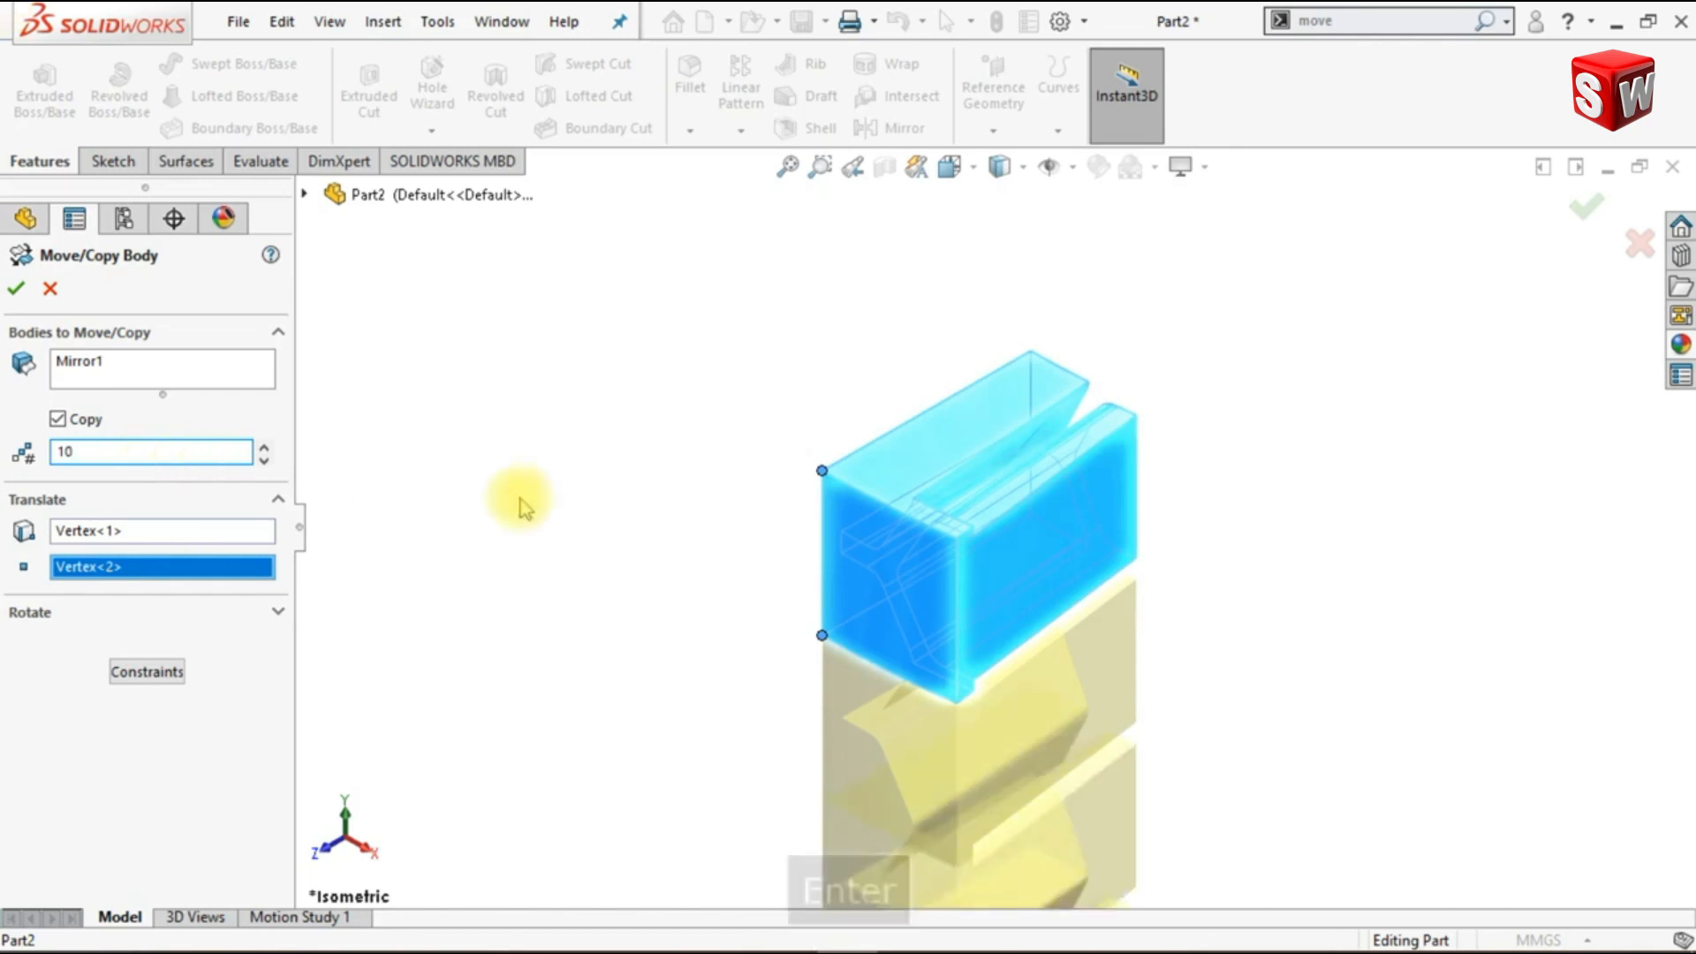
left_click(787, 174)
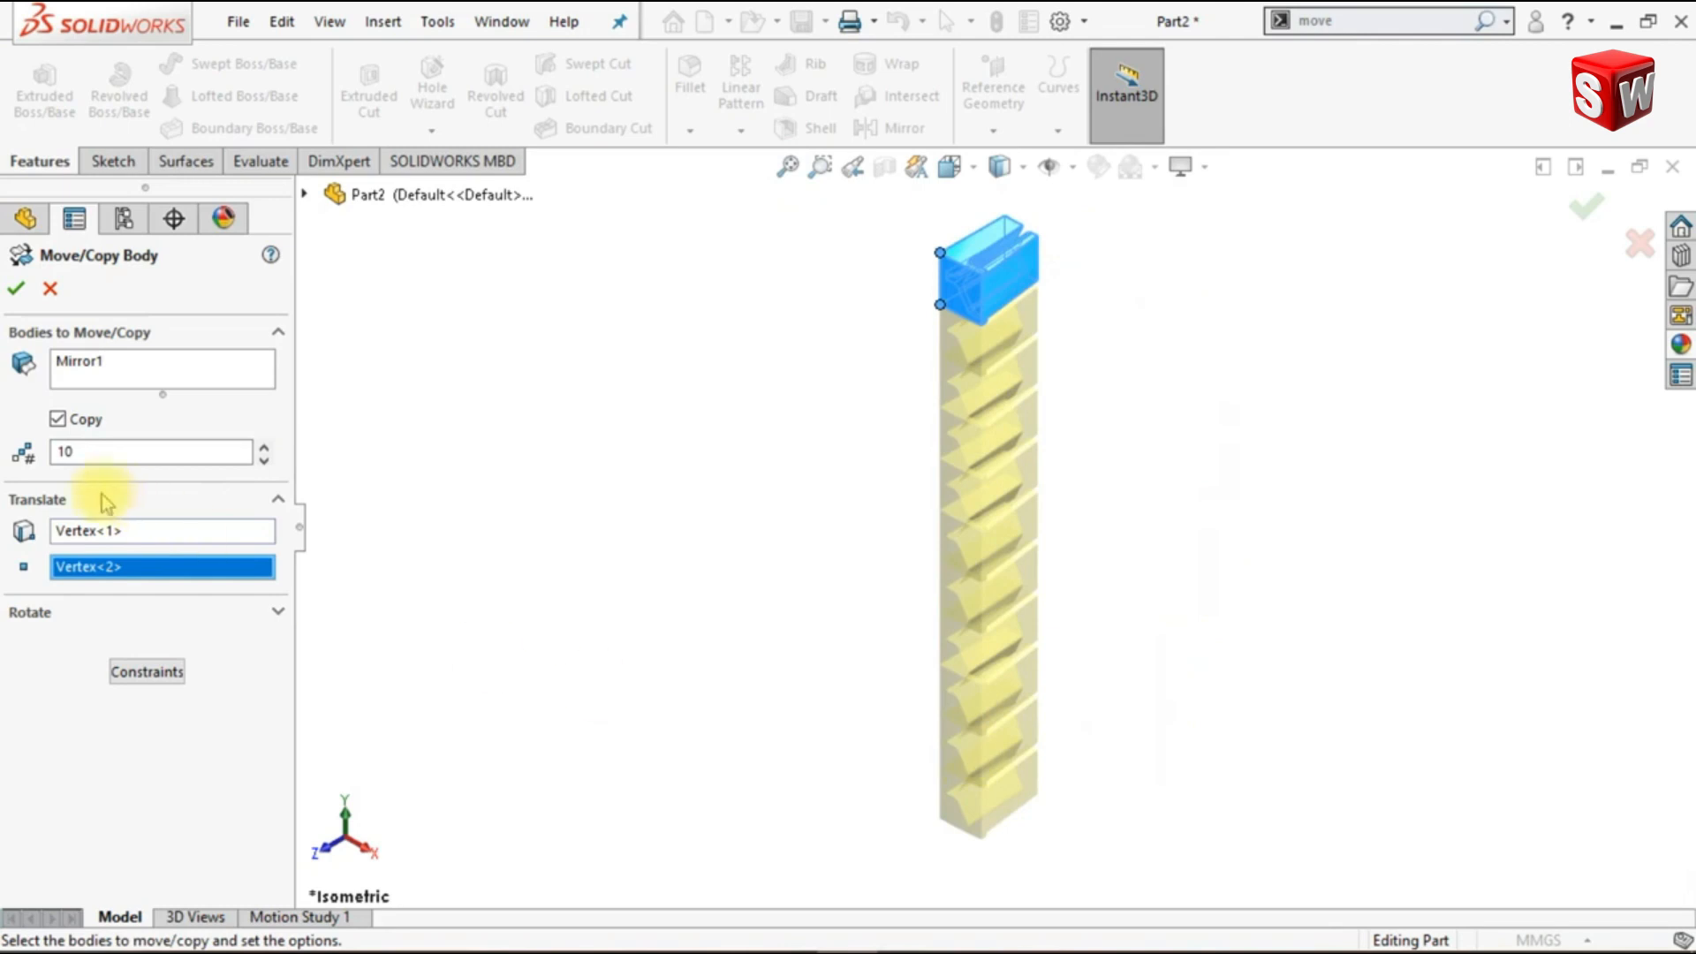
left_click(18, 291)
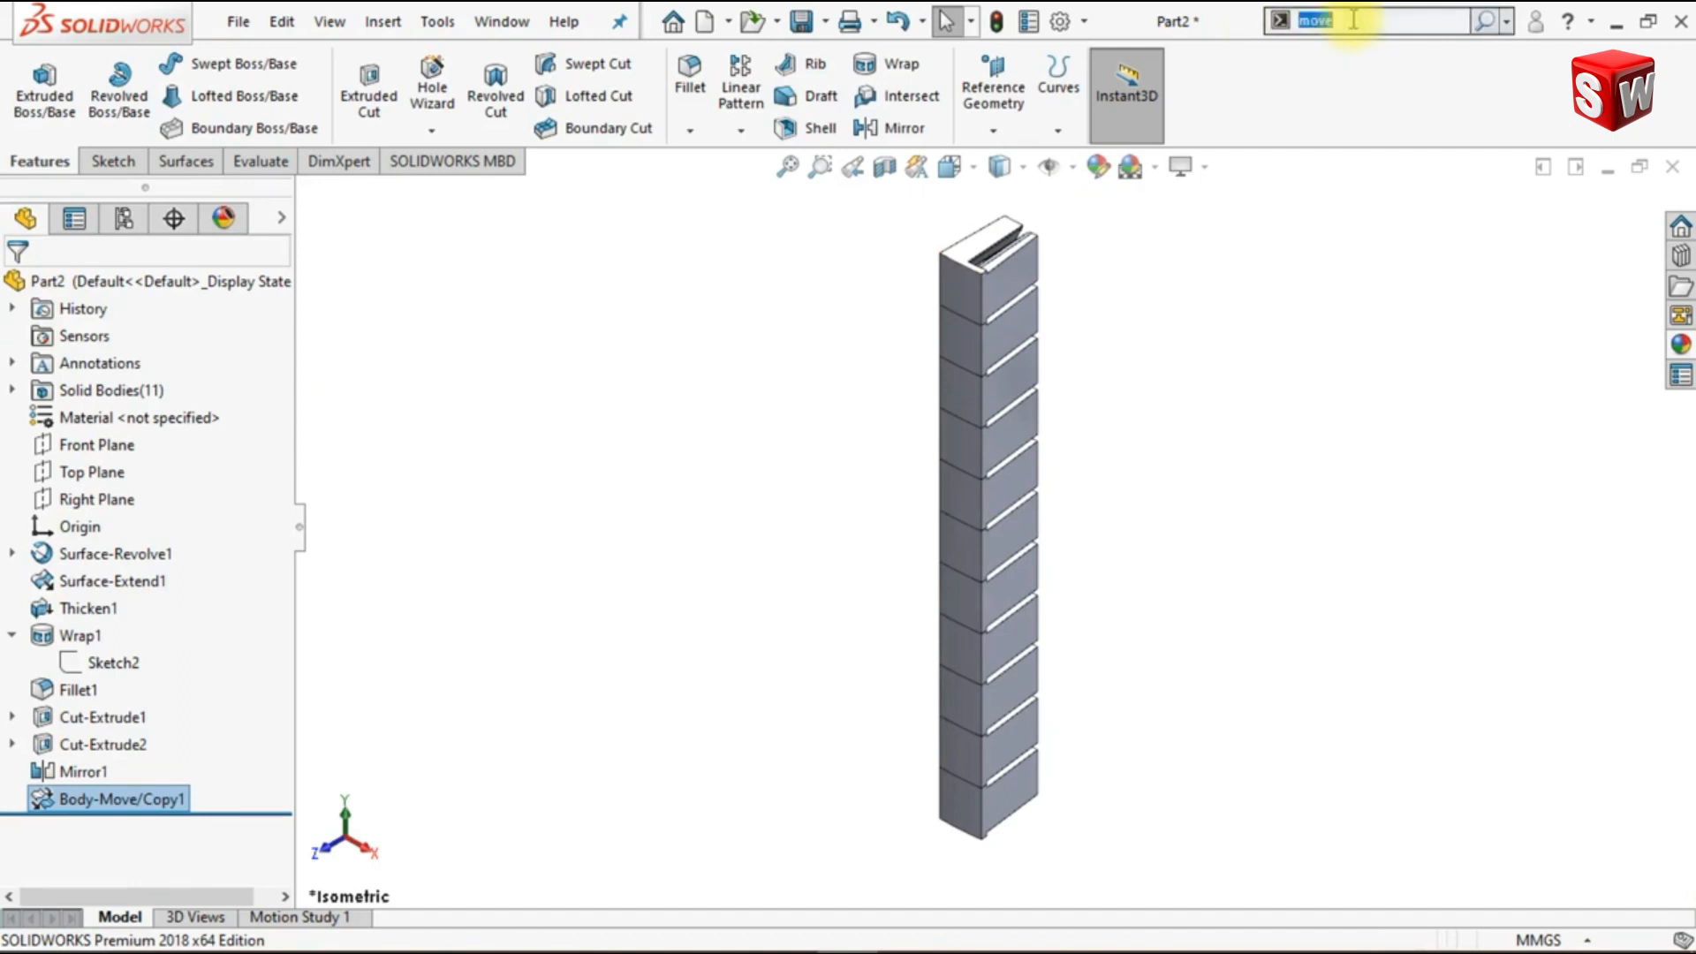
- Combine all 11 stacked bodies into one solid with the Combine command's Add operation
type("c")
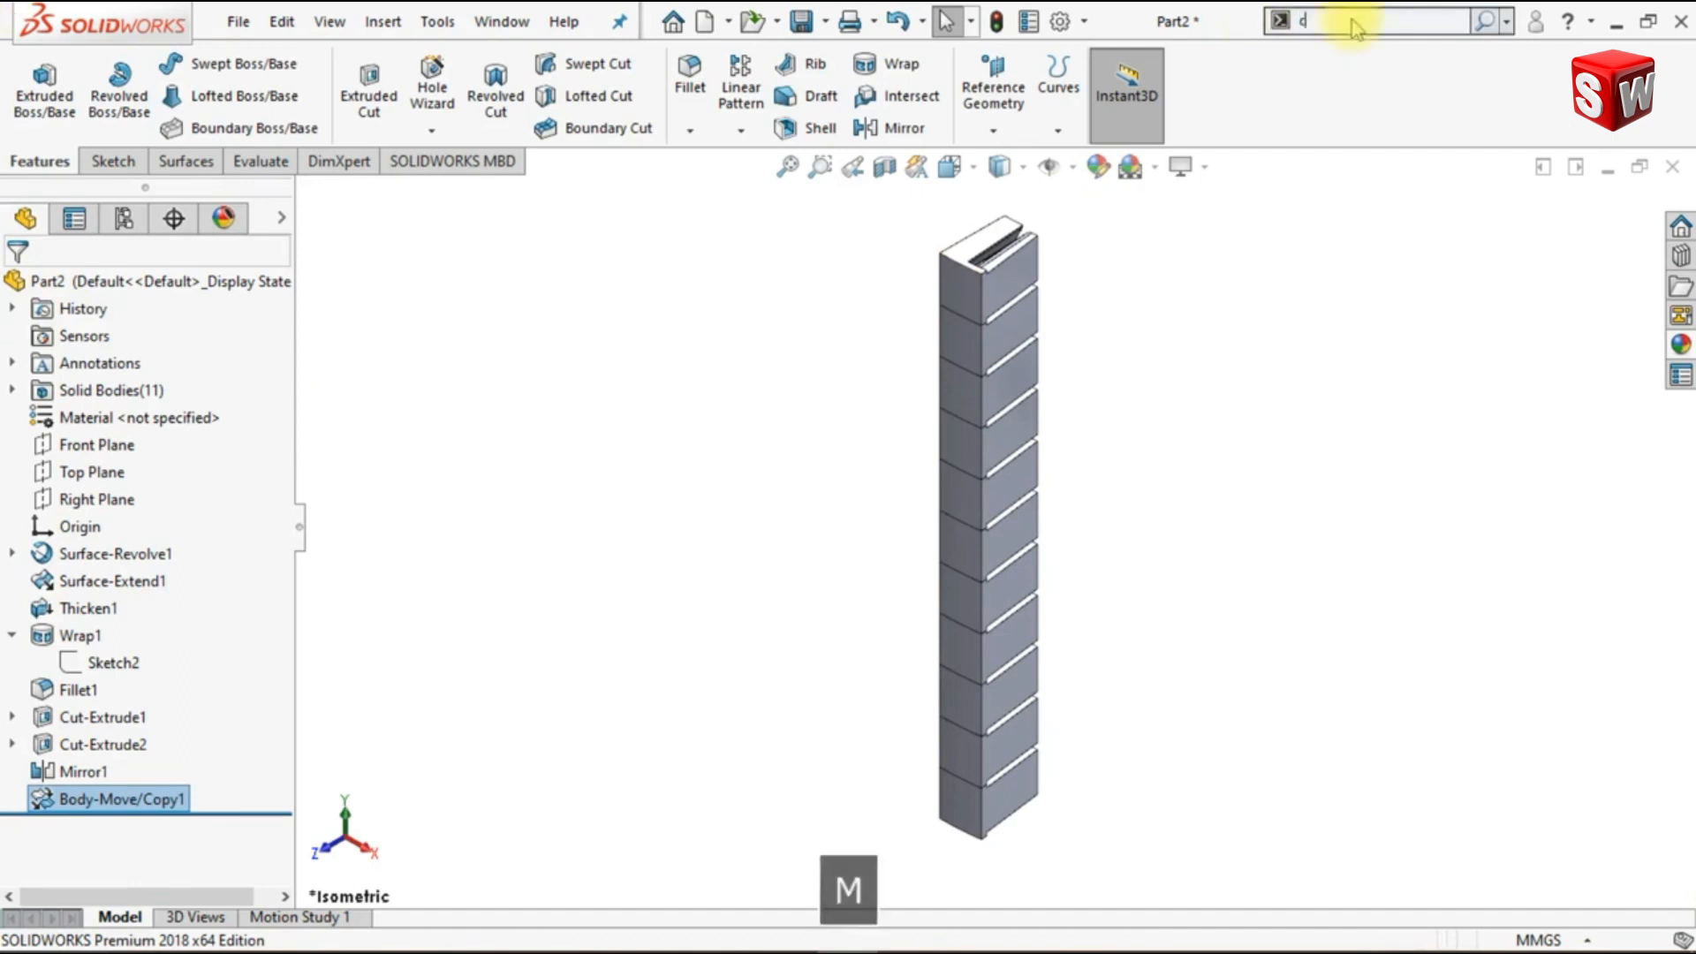
type("om")
left_click(1352, 75)
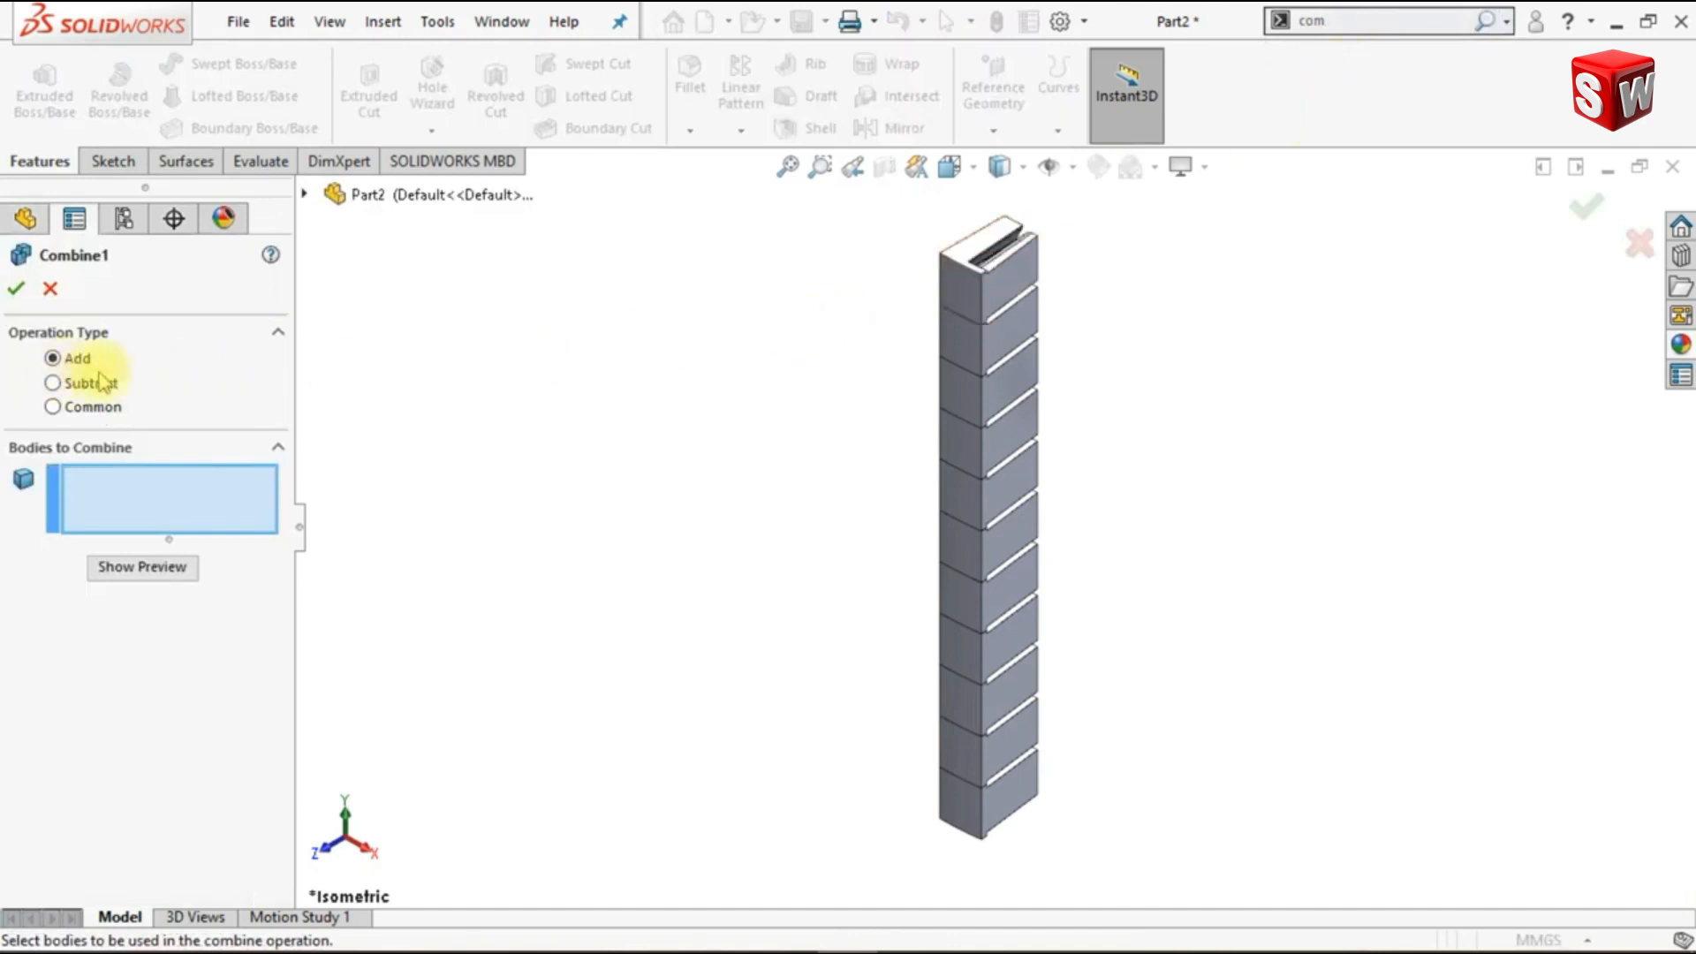
left_click_drag(792, 197, 1198, 870)
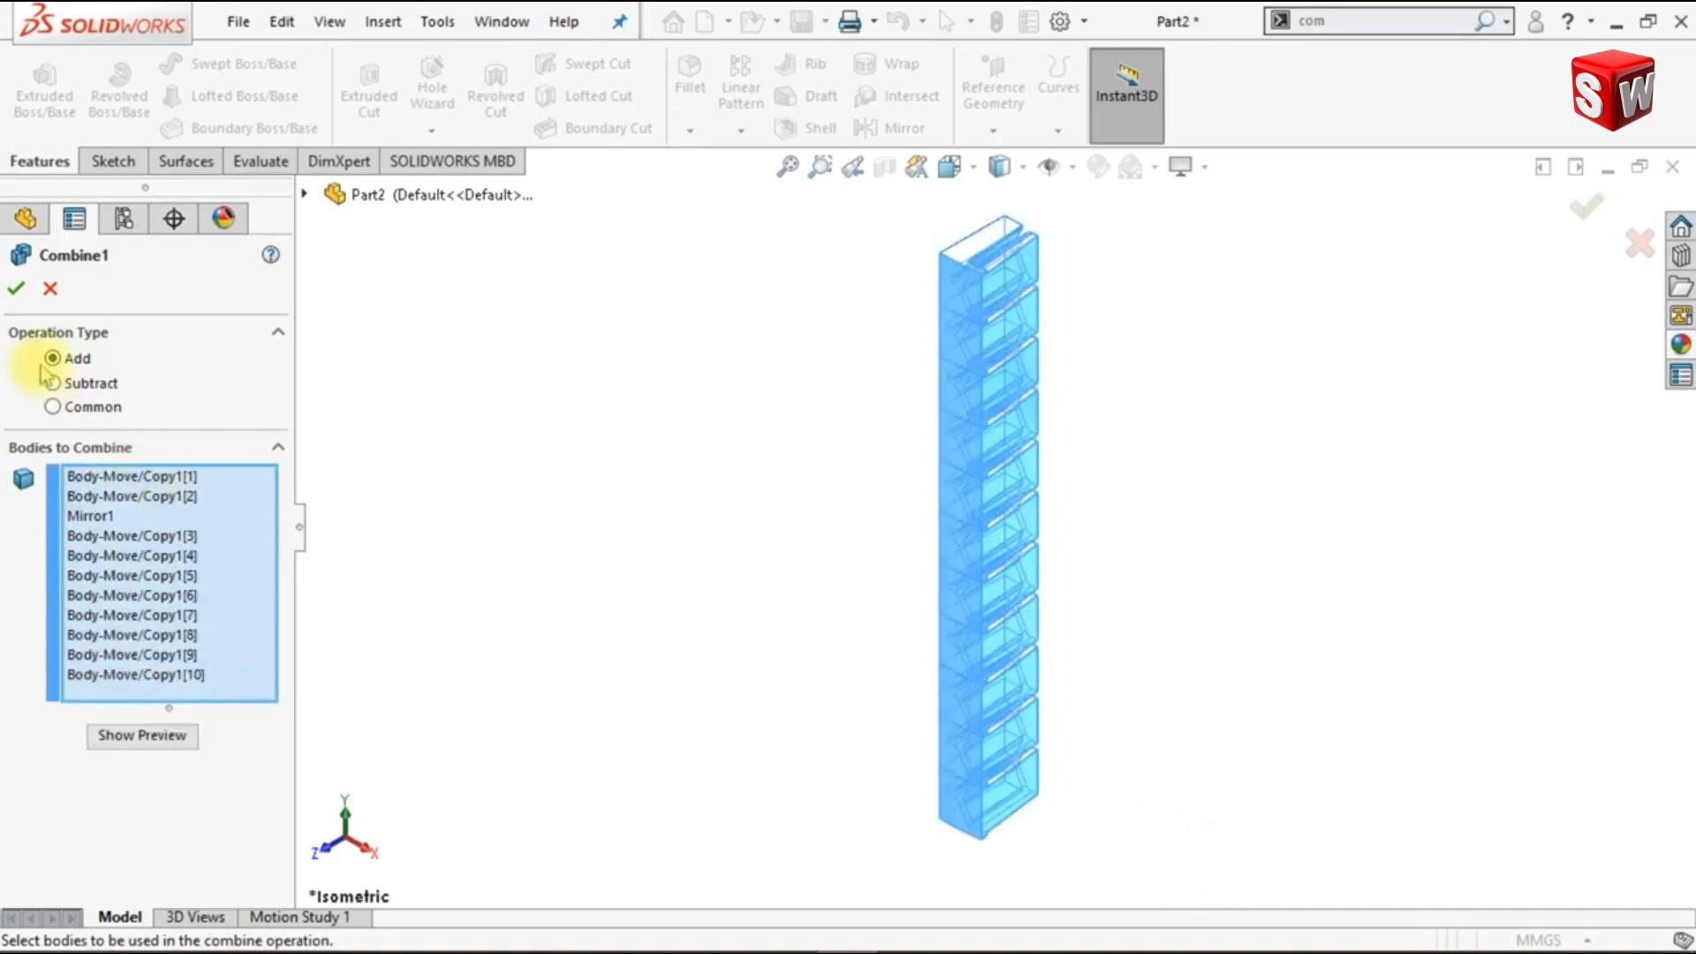
left_click(17, 289)
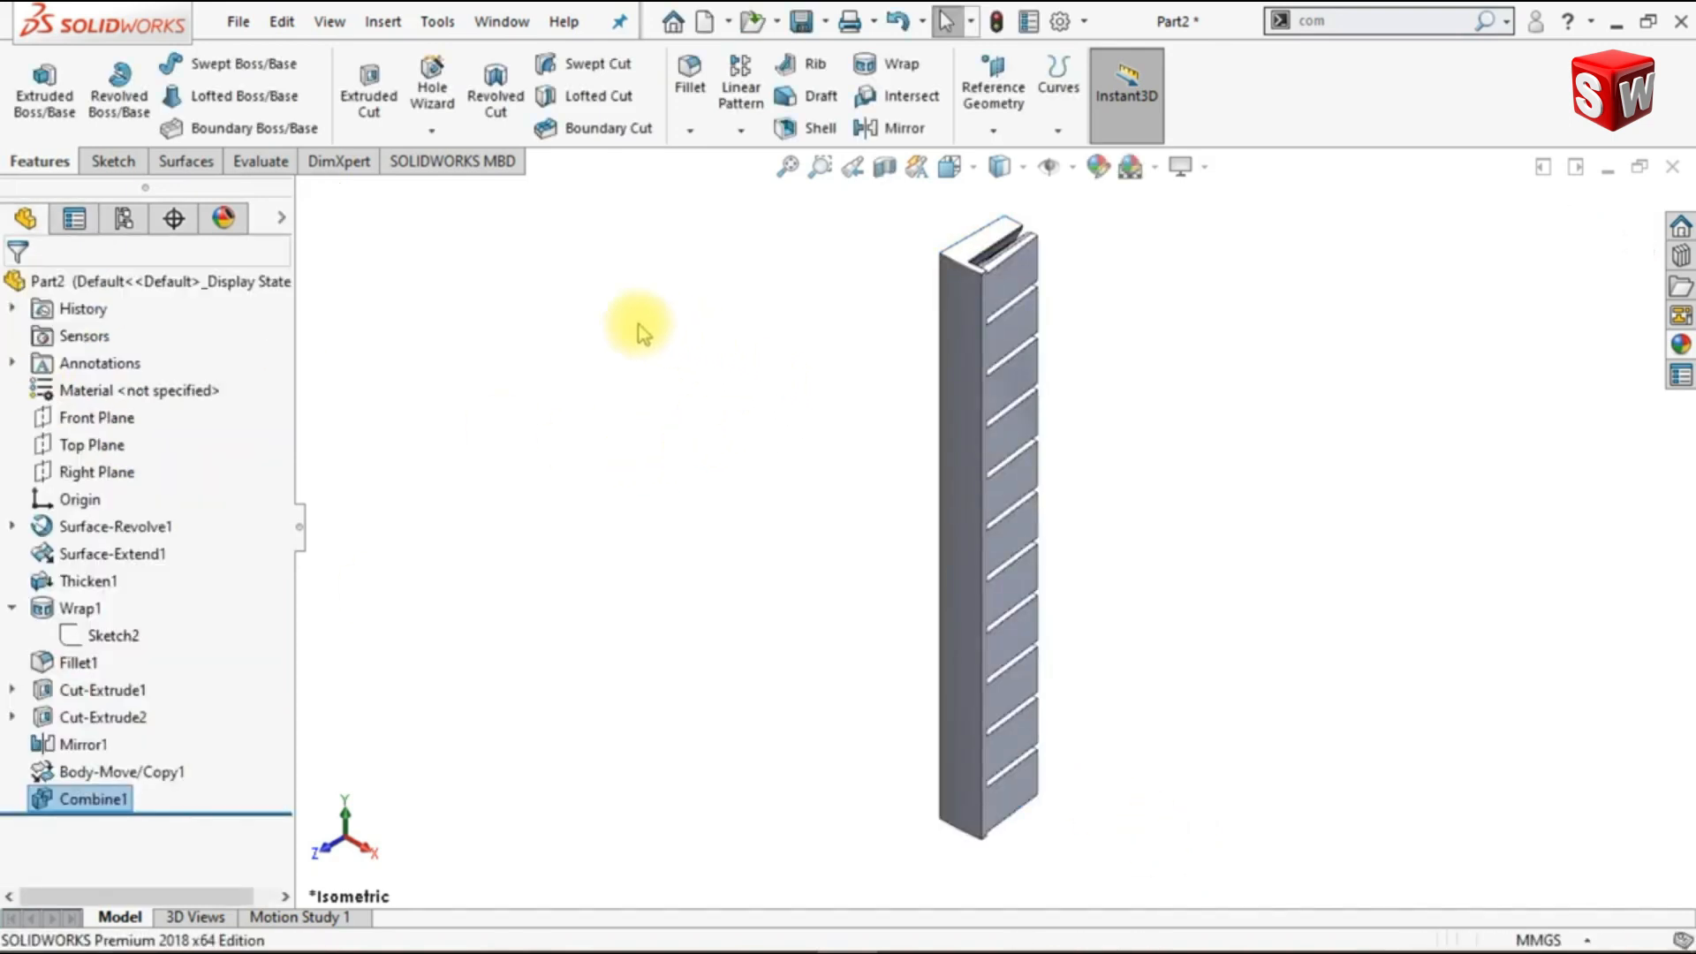
- Remove the partial block at the column's upper end by deleting and patching its tangent groove faces and adjoining side face
left_click(185, 161)
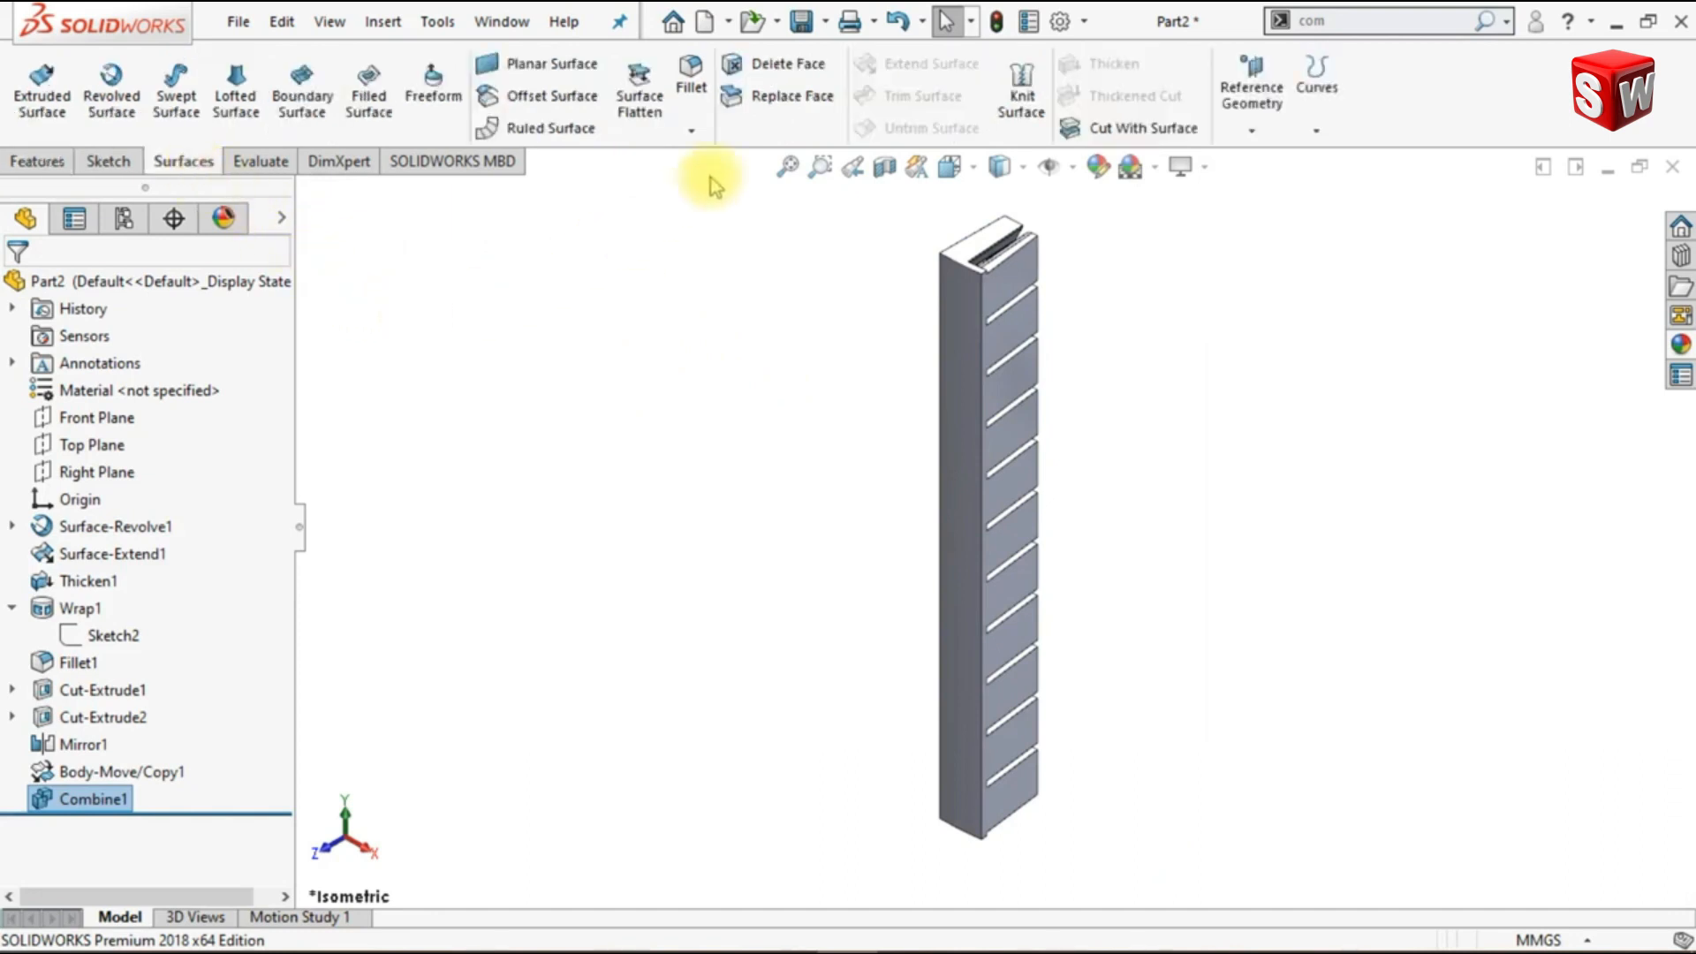
left_click(783, 66)
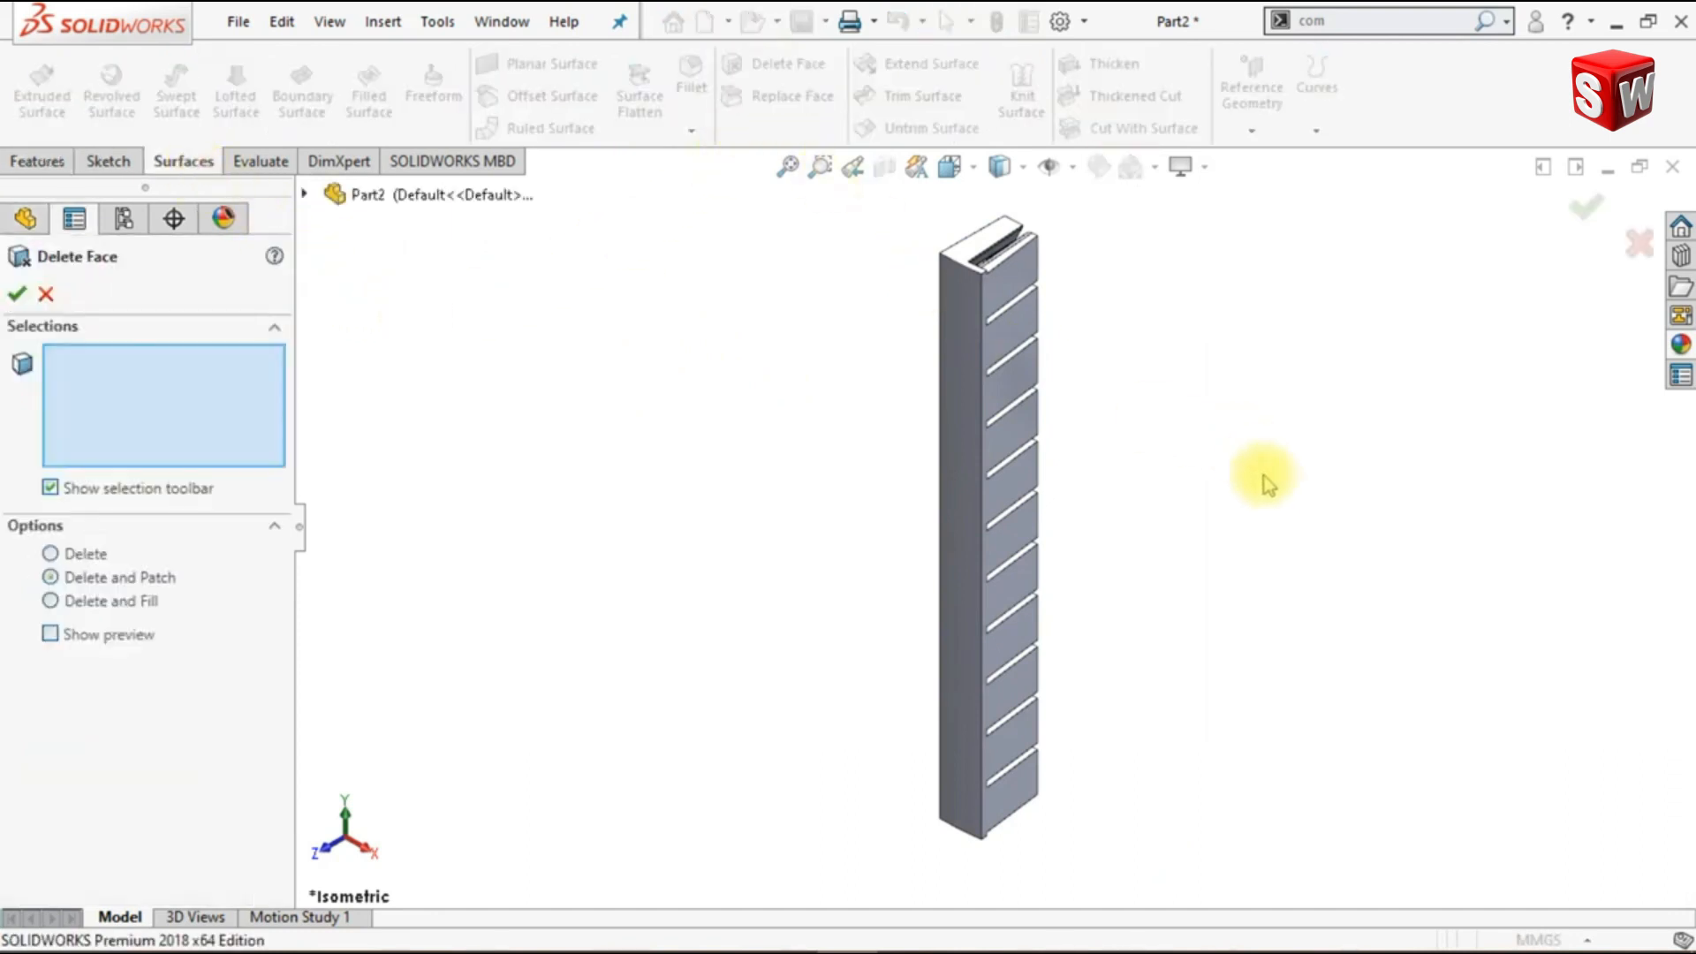
middle_click_drag(1273, 489, 1030, 480)
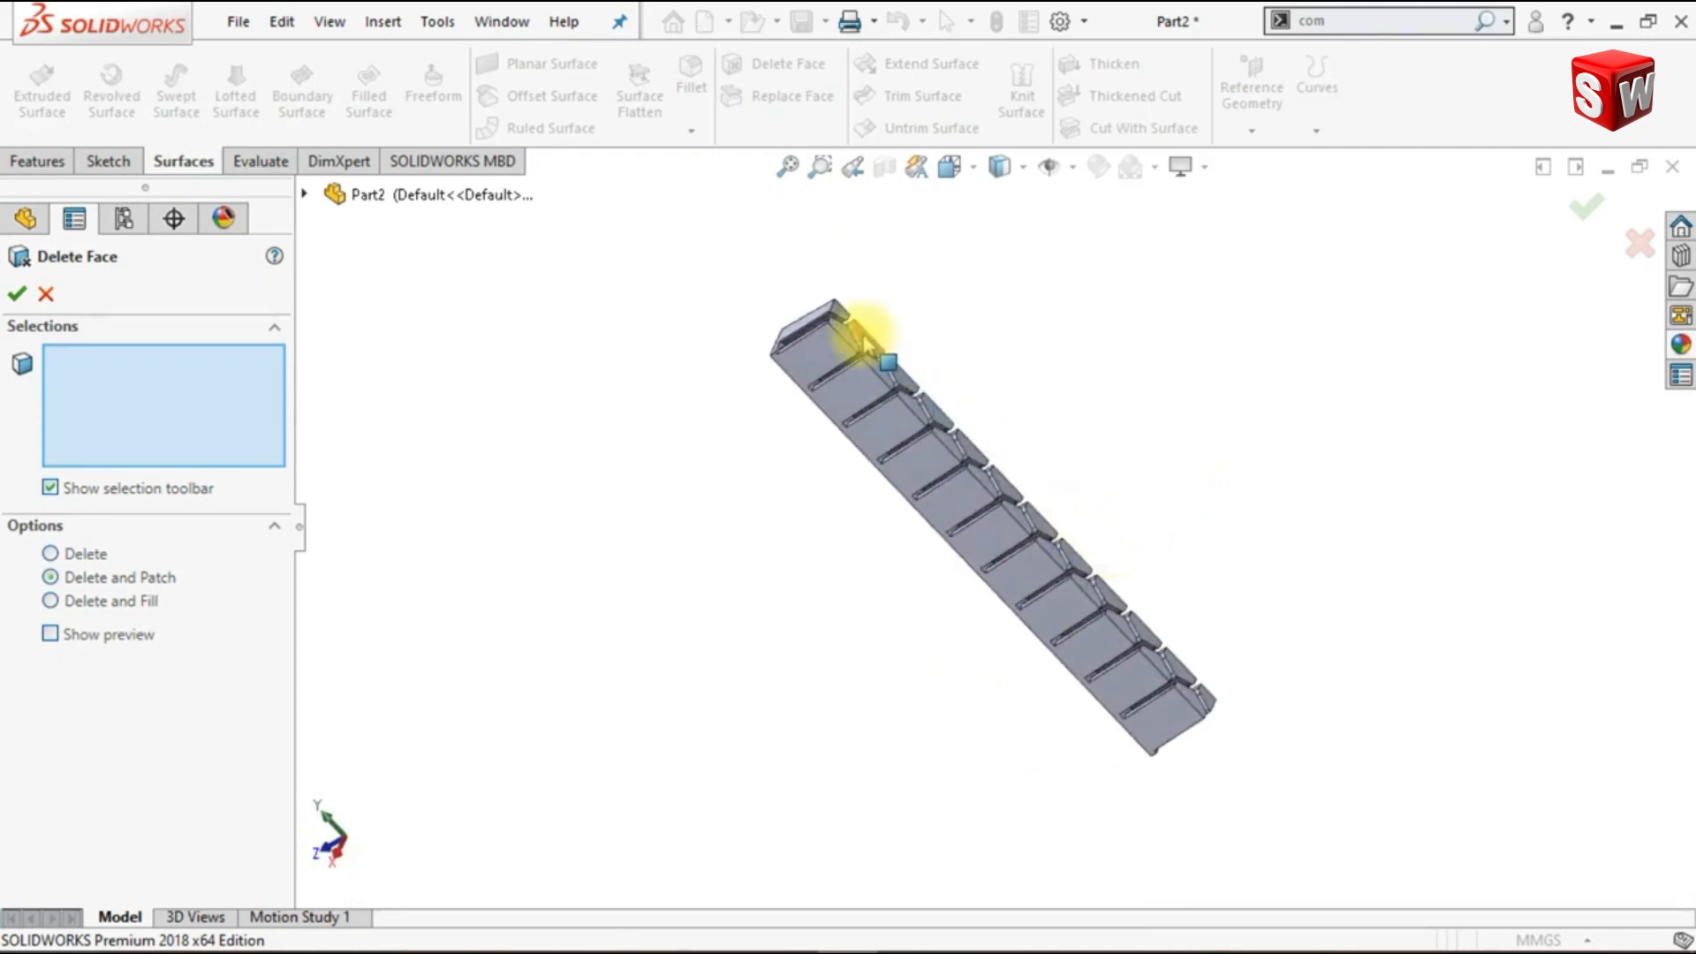
scroll(864, 354, "down", 5)
scroll(864, 362, "down", 6)
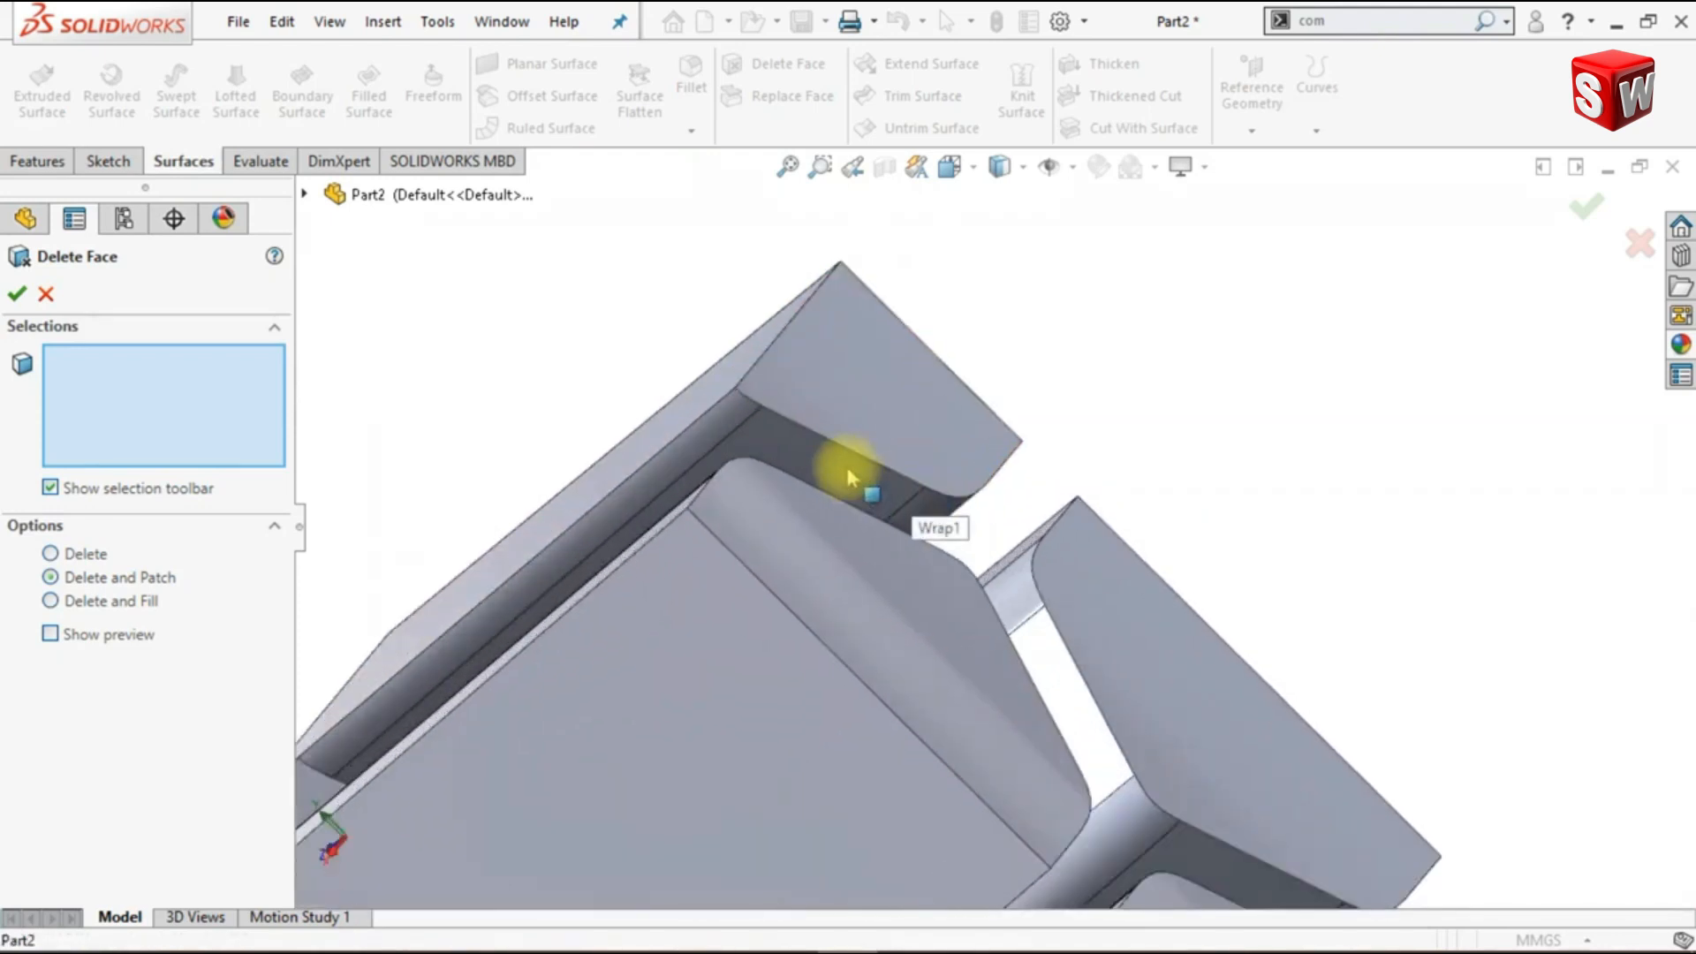
right_click(850, 475)
left_click(938, 729)
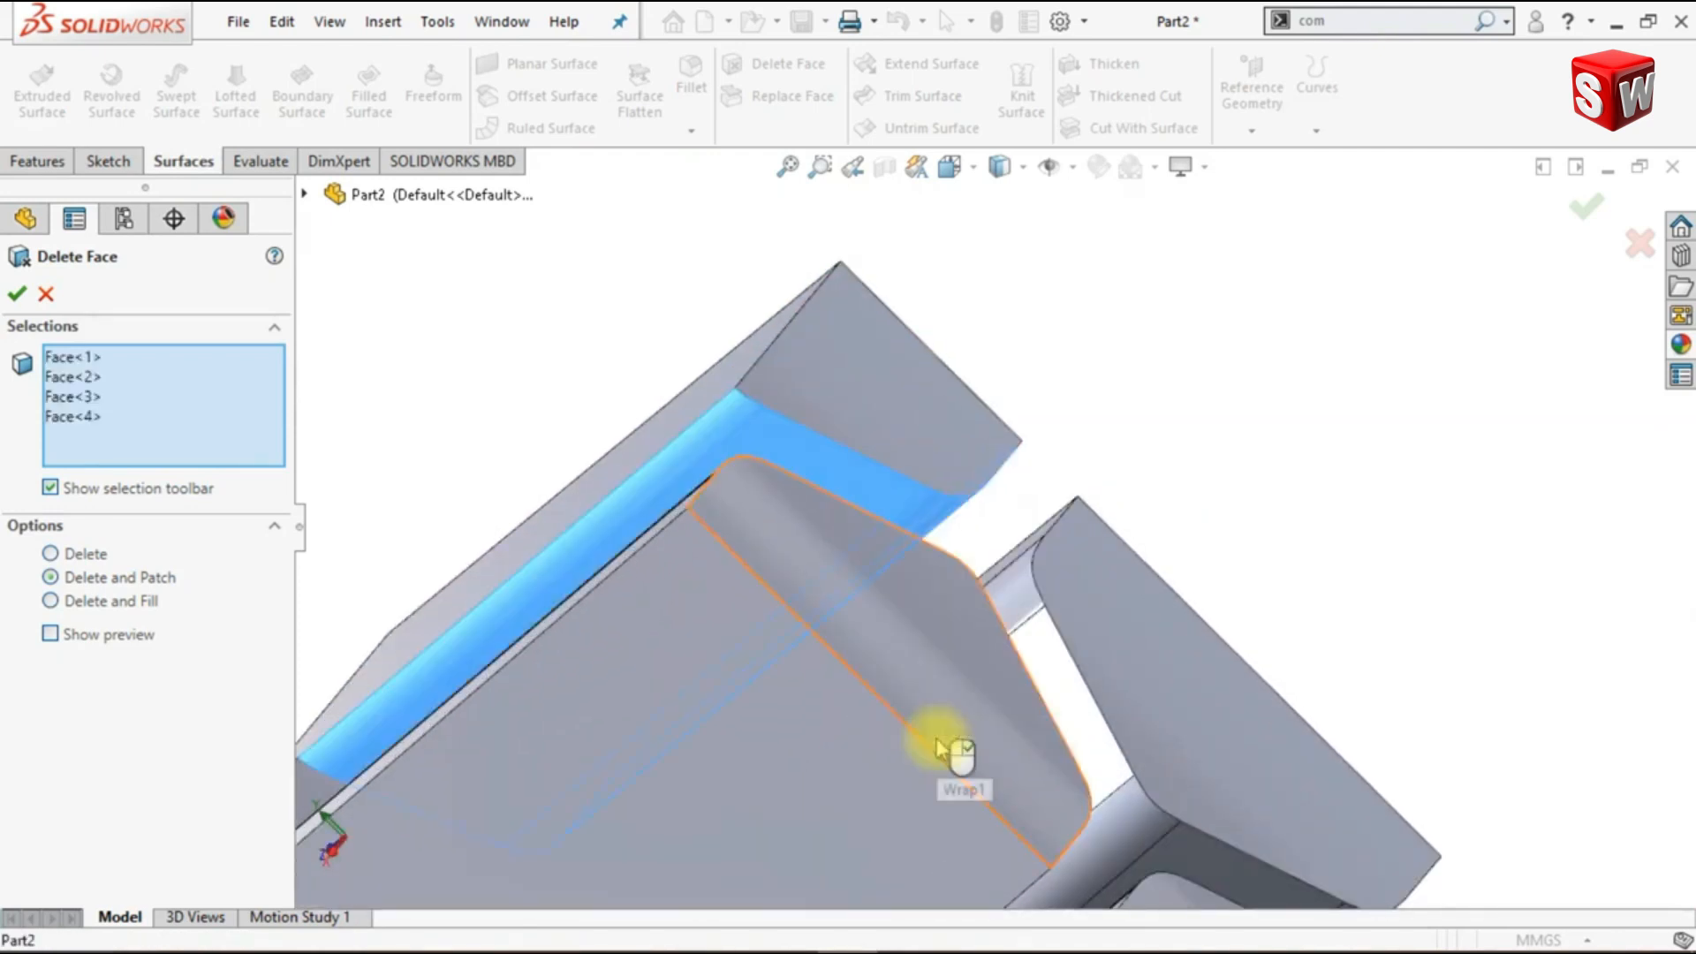
left_click(841, 377)
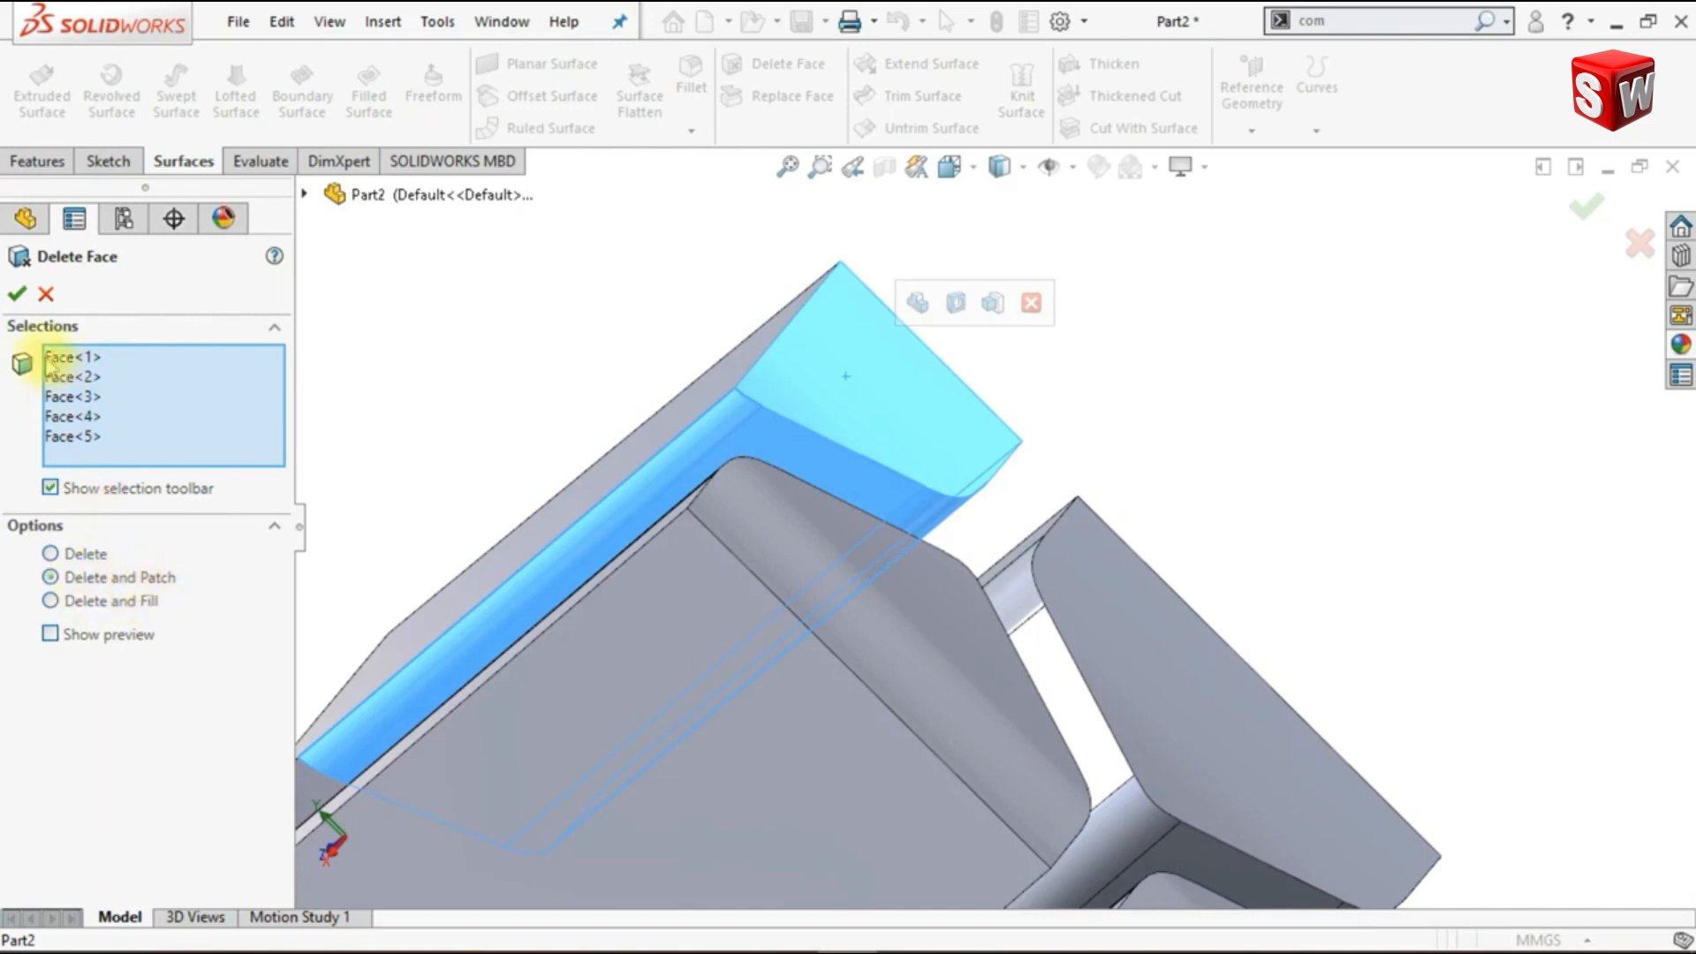
left_click(19, 295)
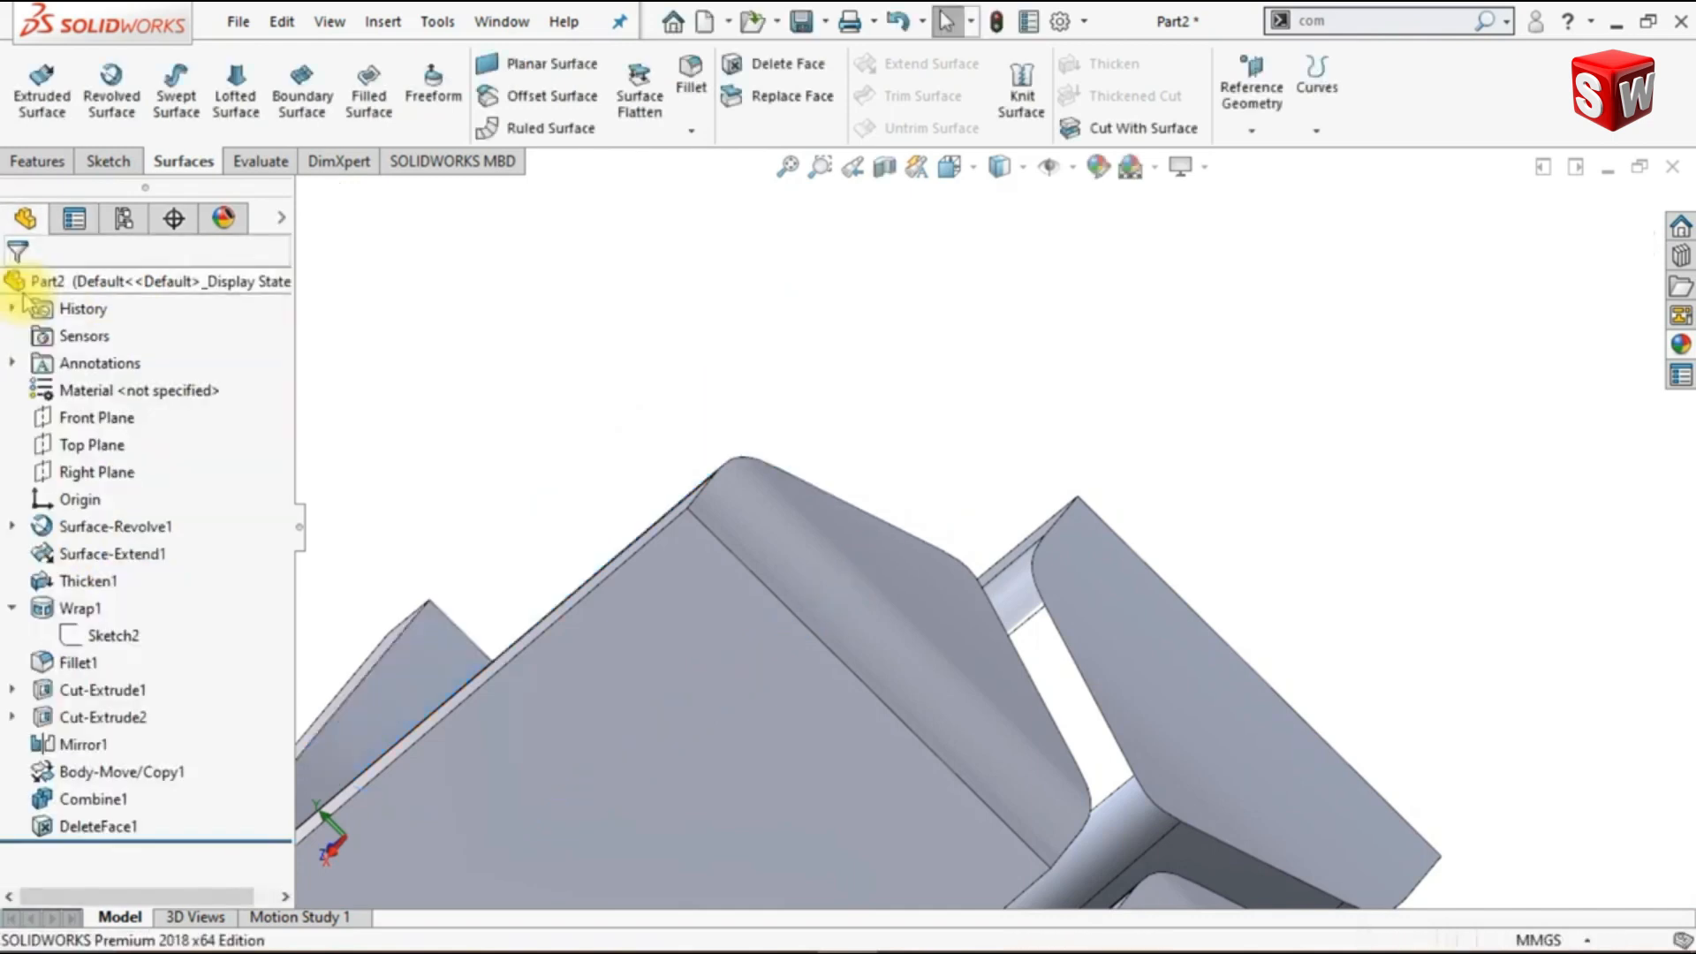
- Remove the partial block at the column's lower end by deleting and patching its tangent groove faces and adjoining side face
left_click(789, 64)
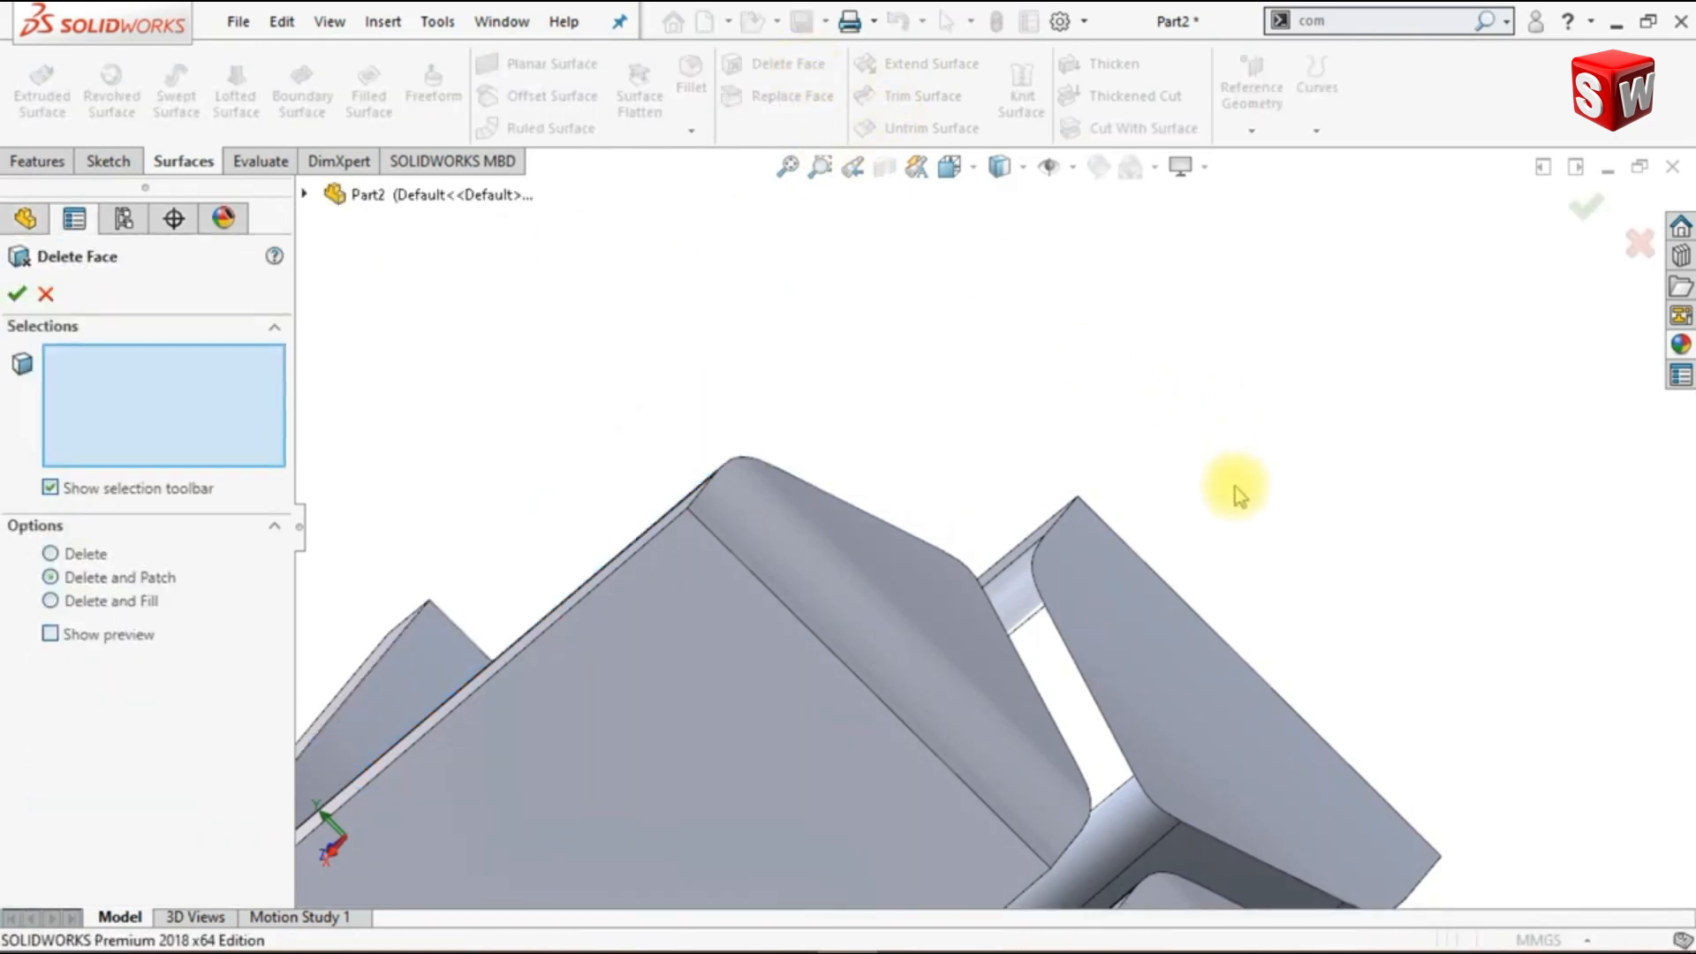
scroll(1235, 503, "down", 5)
scroll(1146, 770, "up", 10)
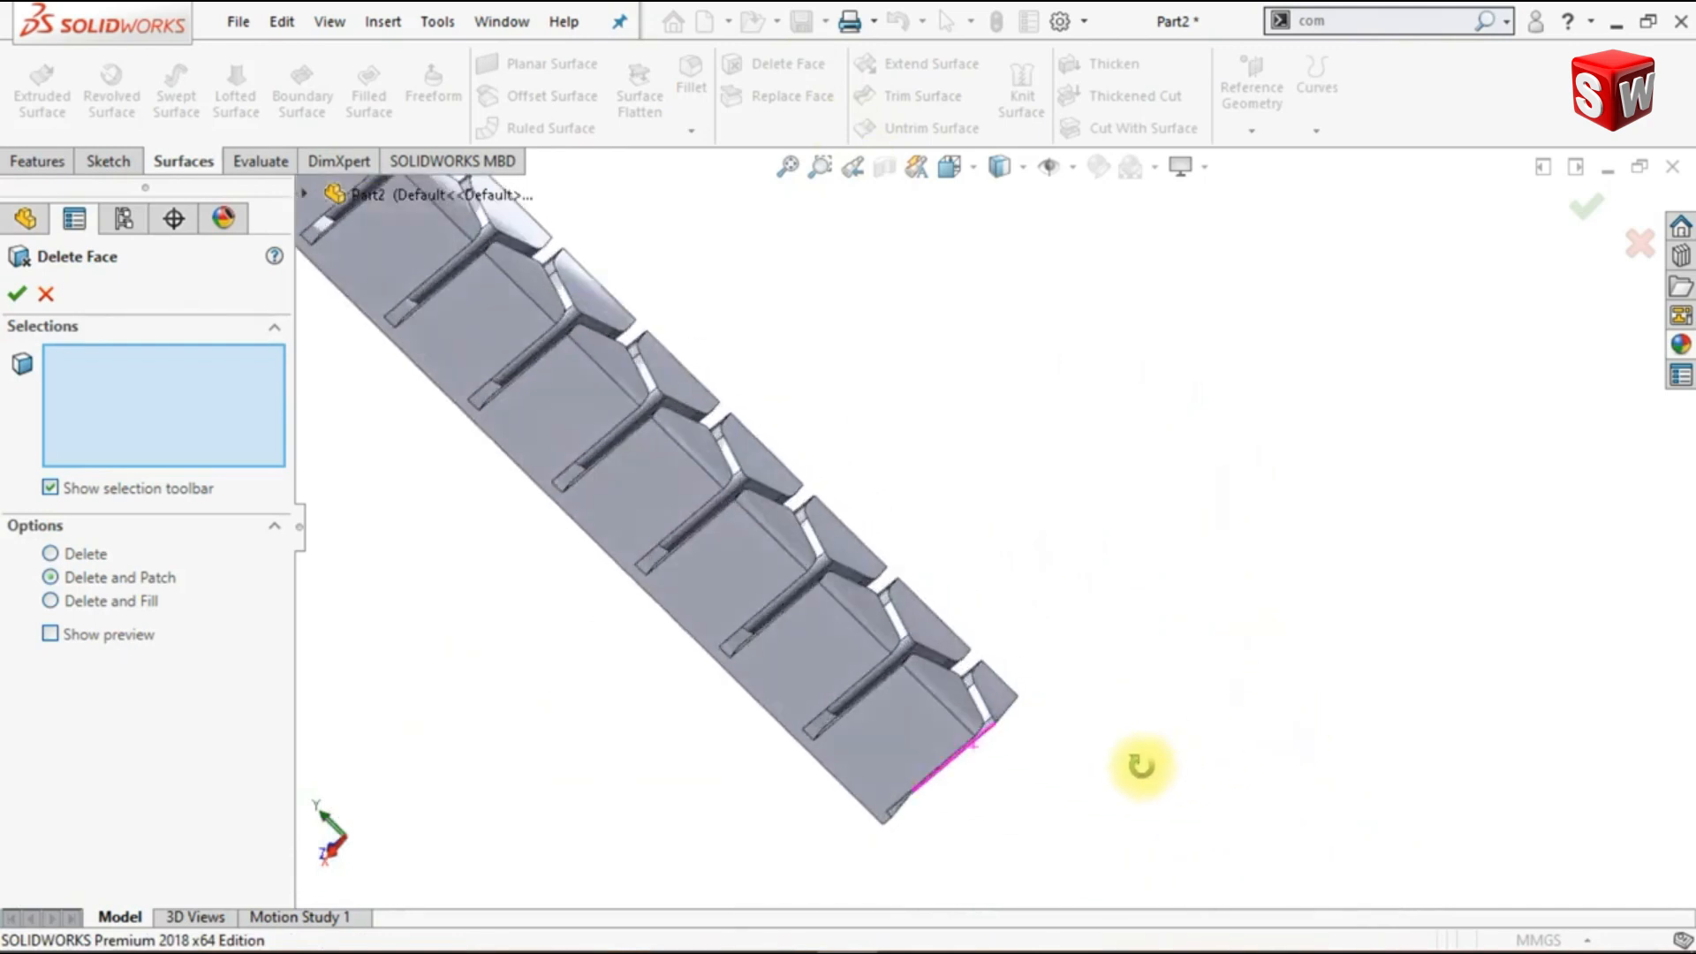
scroll(1028, 749, "up", 2)
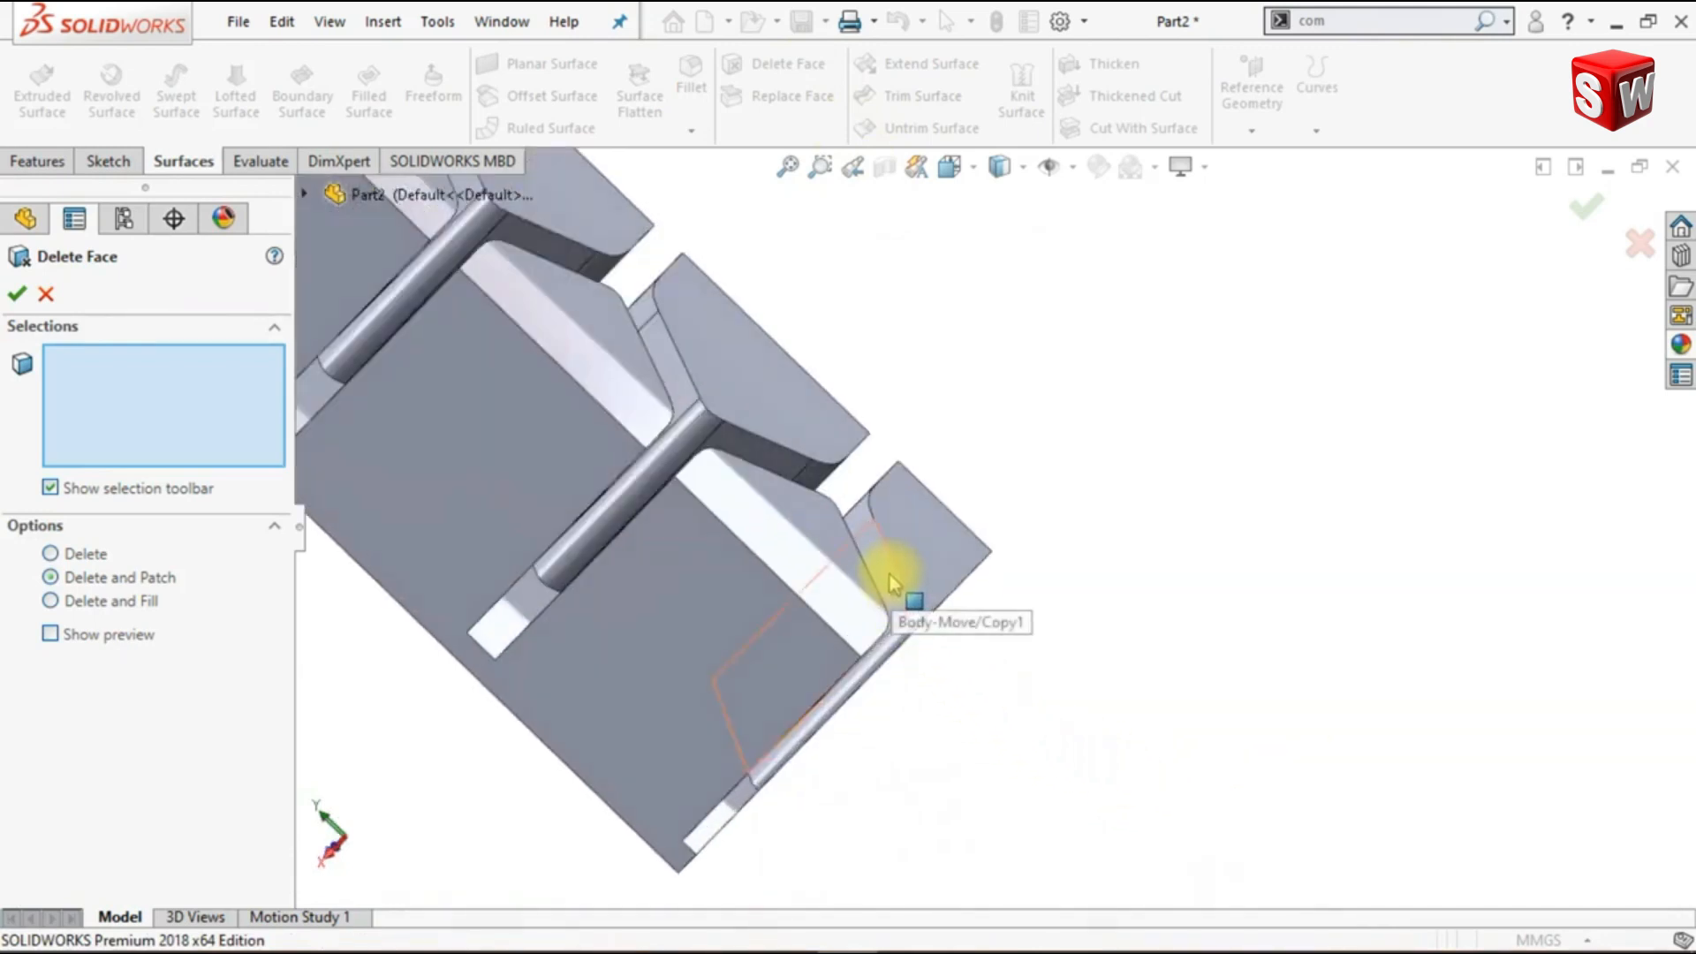
right_click(892, 583)
left_click(985, 832)
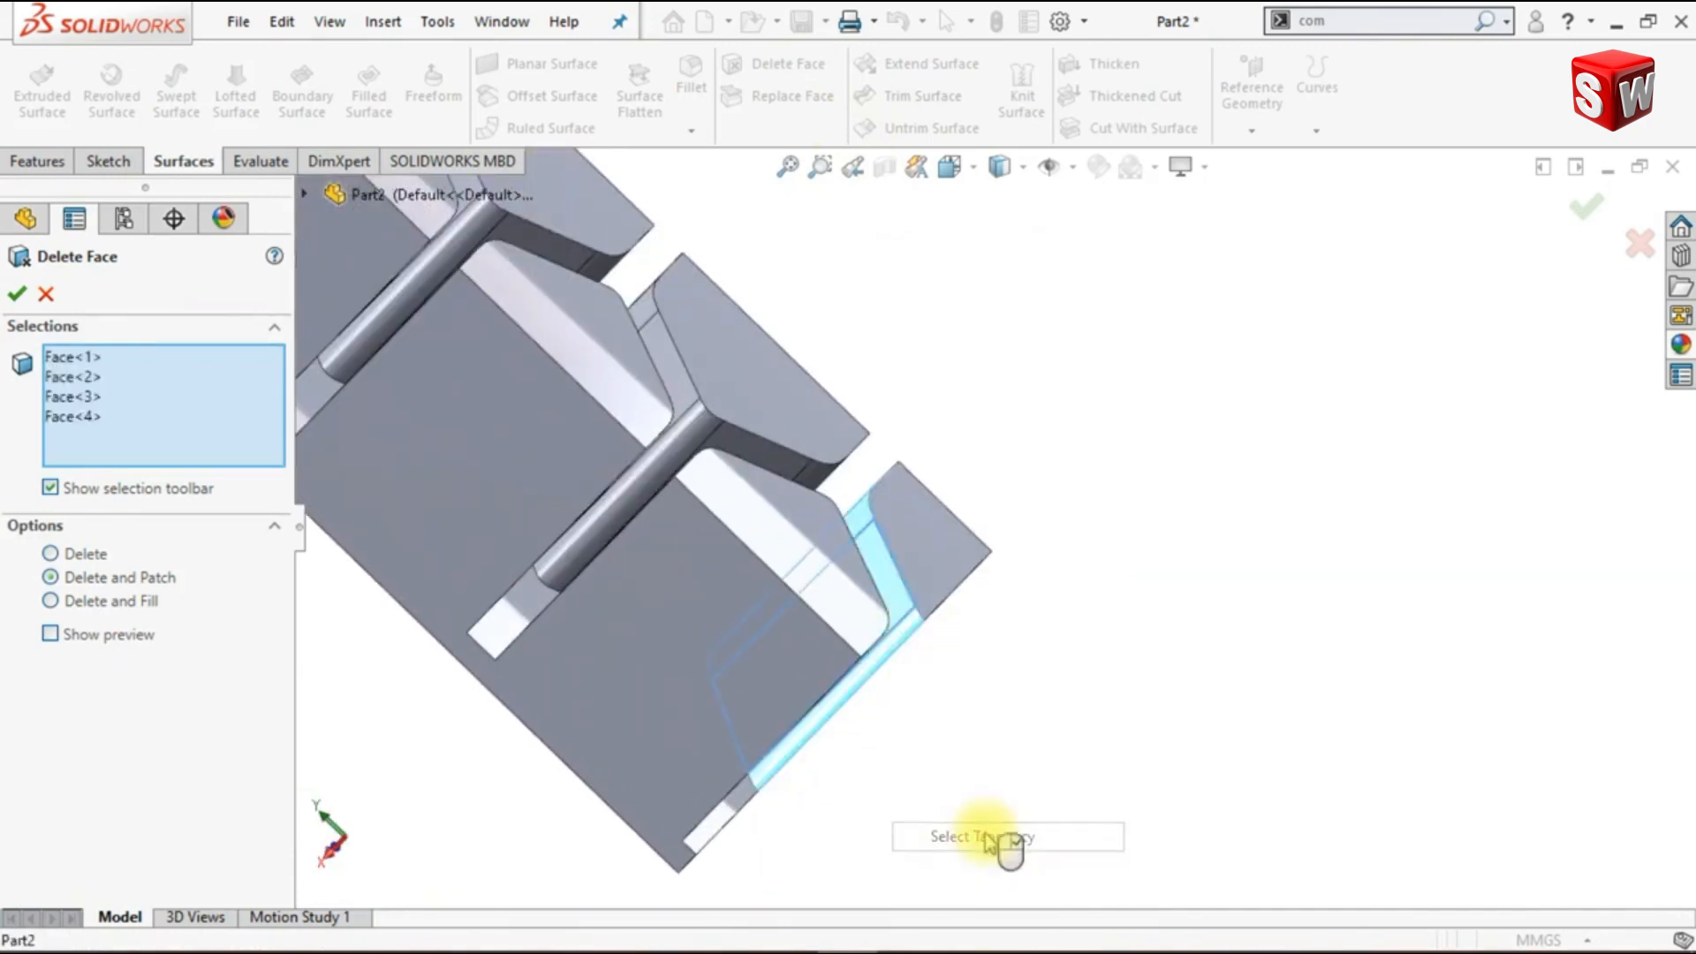
left_click(941, 606)
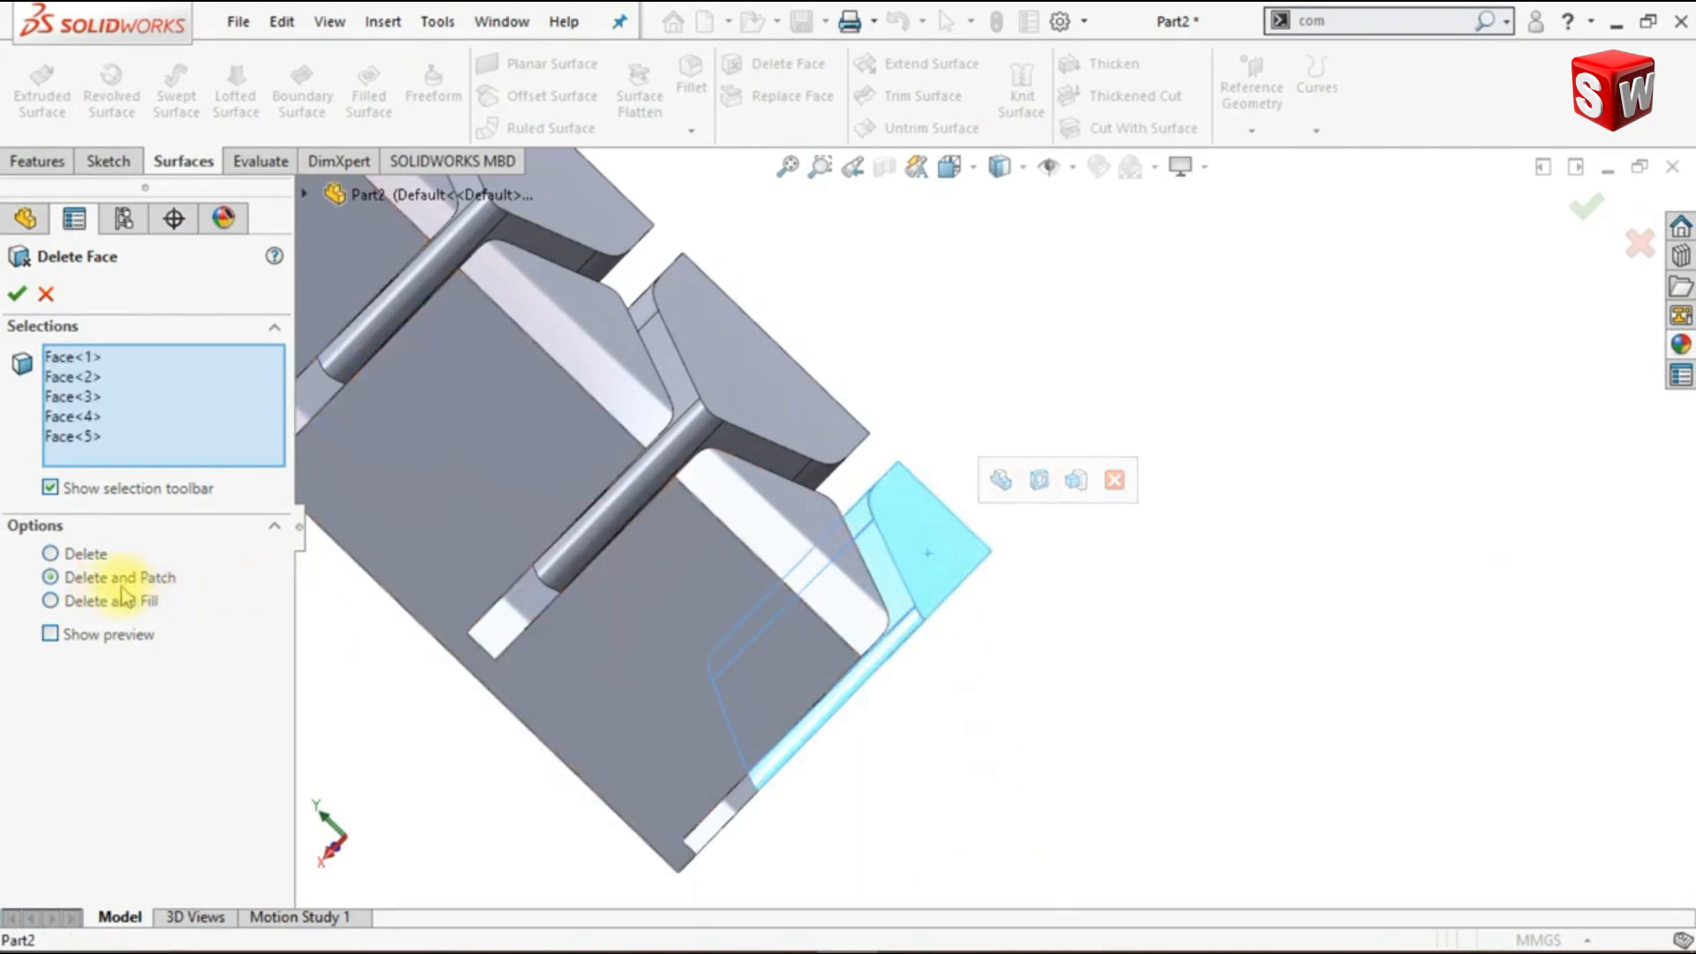
left_click(18, 294)
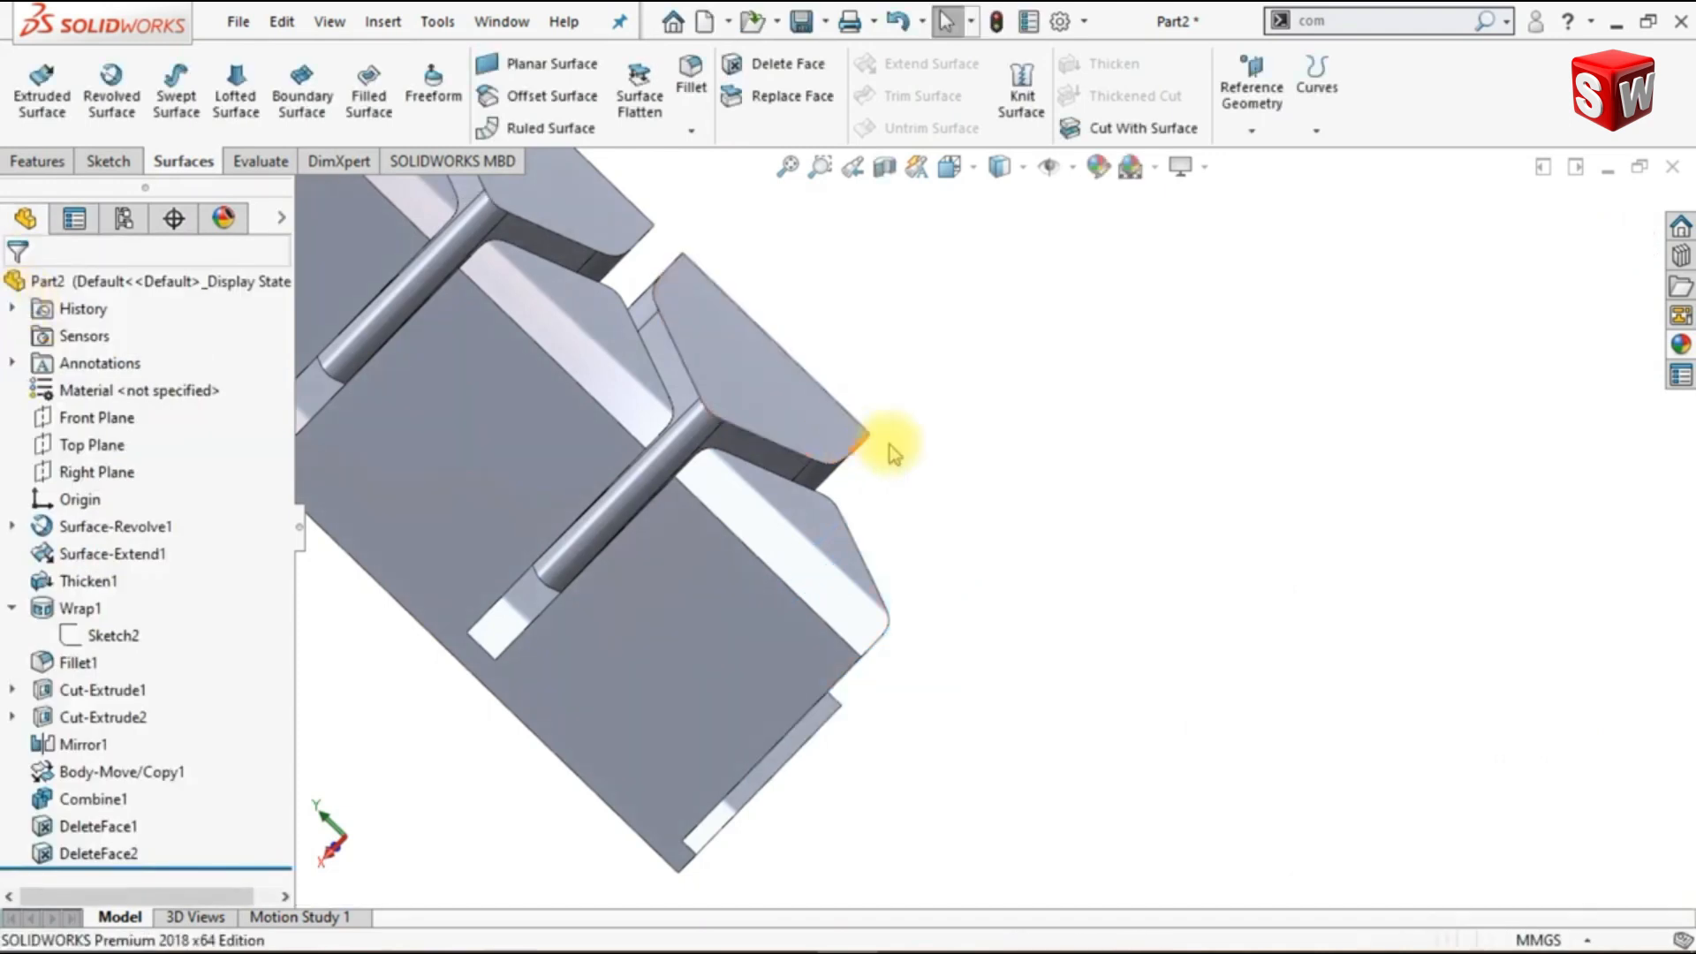
- Start a sketch on the Right Plane, viewed normal to it, and convert the column's long outer vertical edge into a sketch line
scroll(976, 477, "up", 5)
key("ctrl+7")
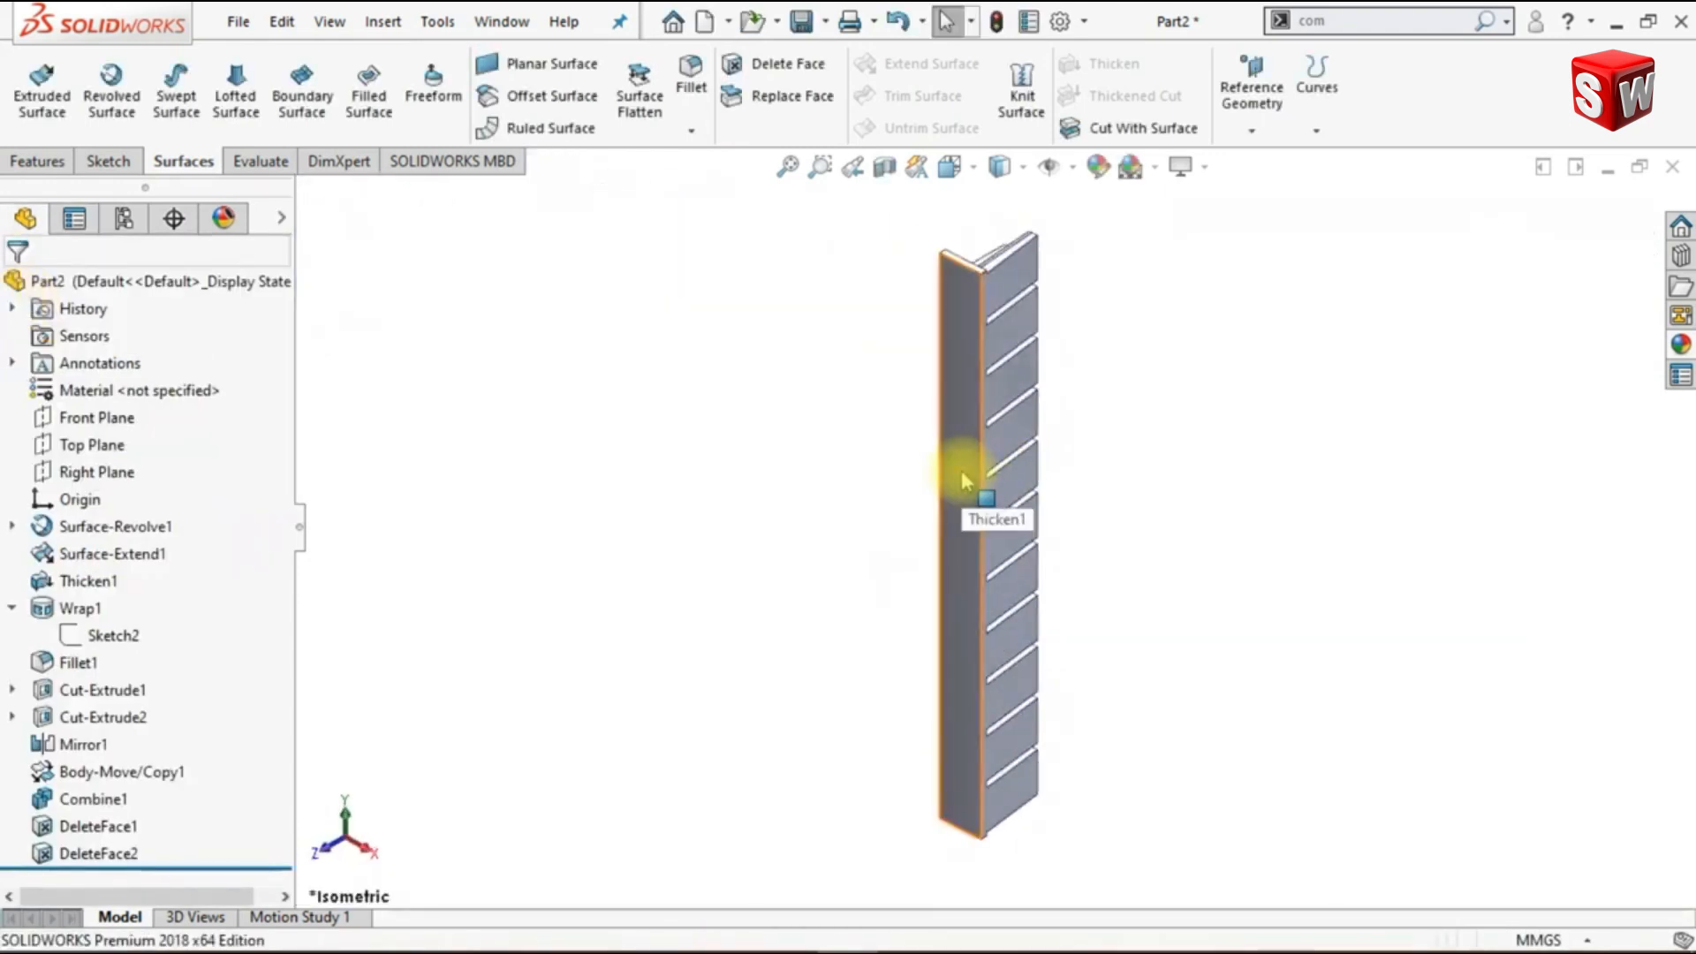
left_click(119, 472)
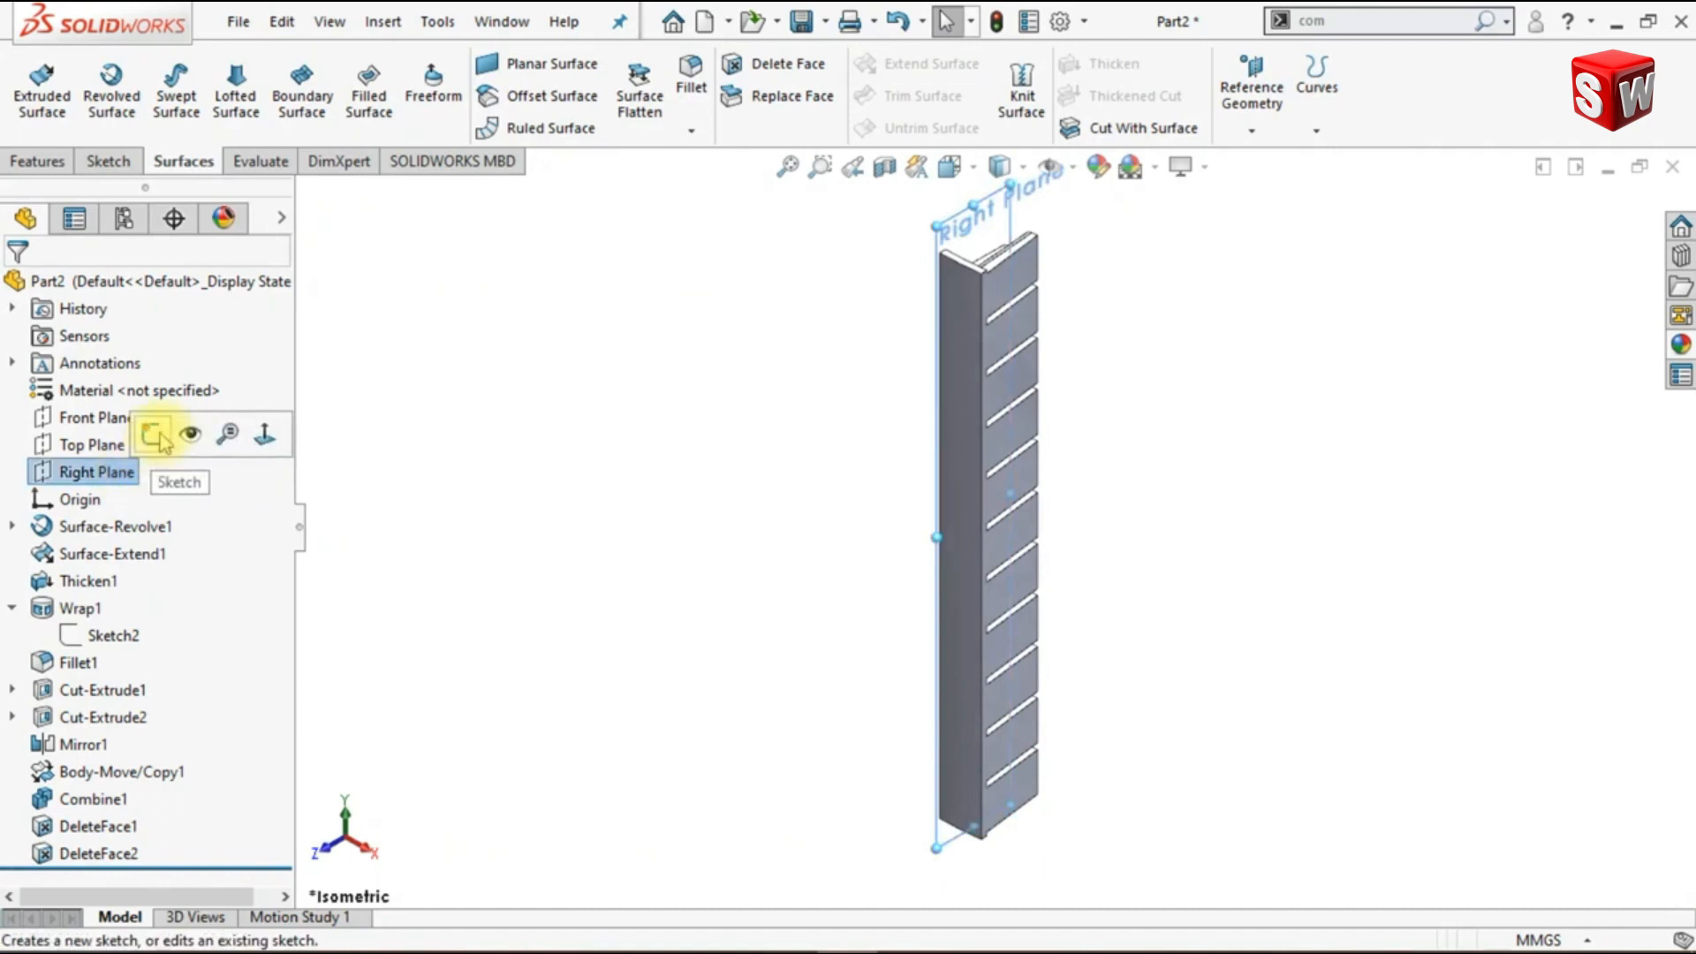
left_click(154, 434)
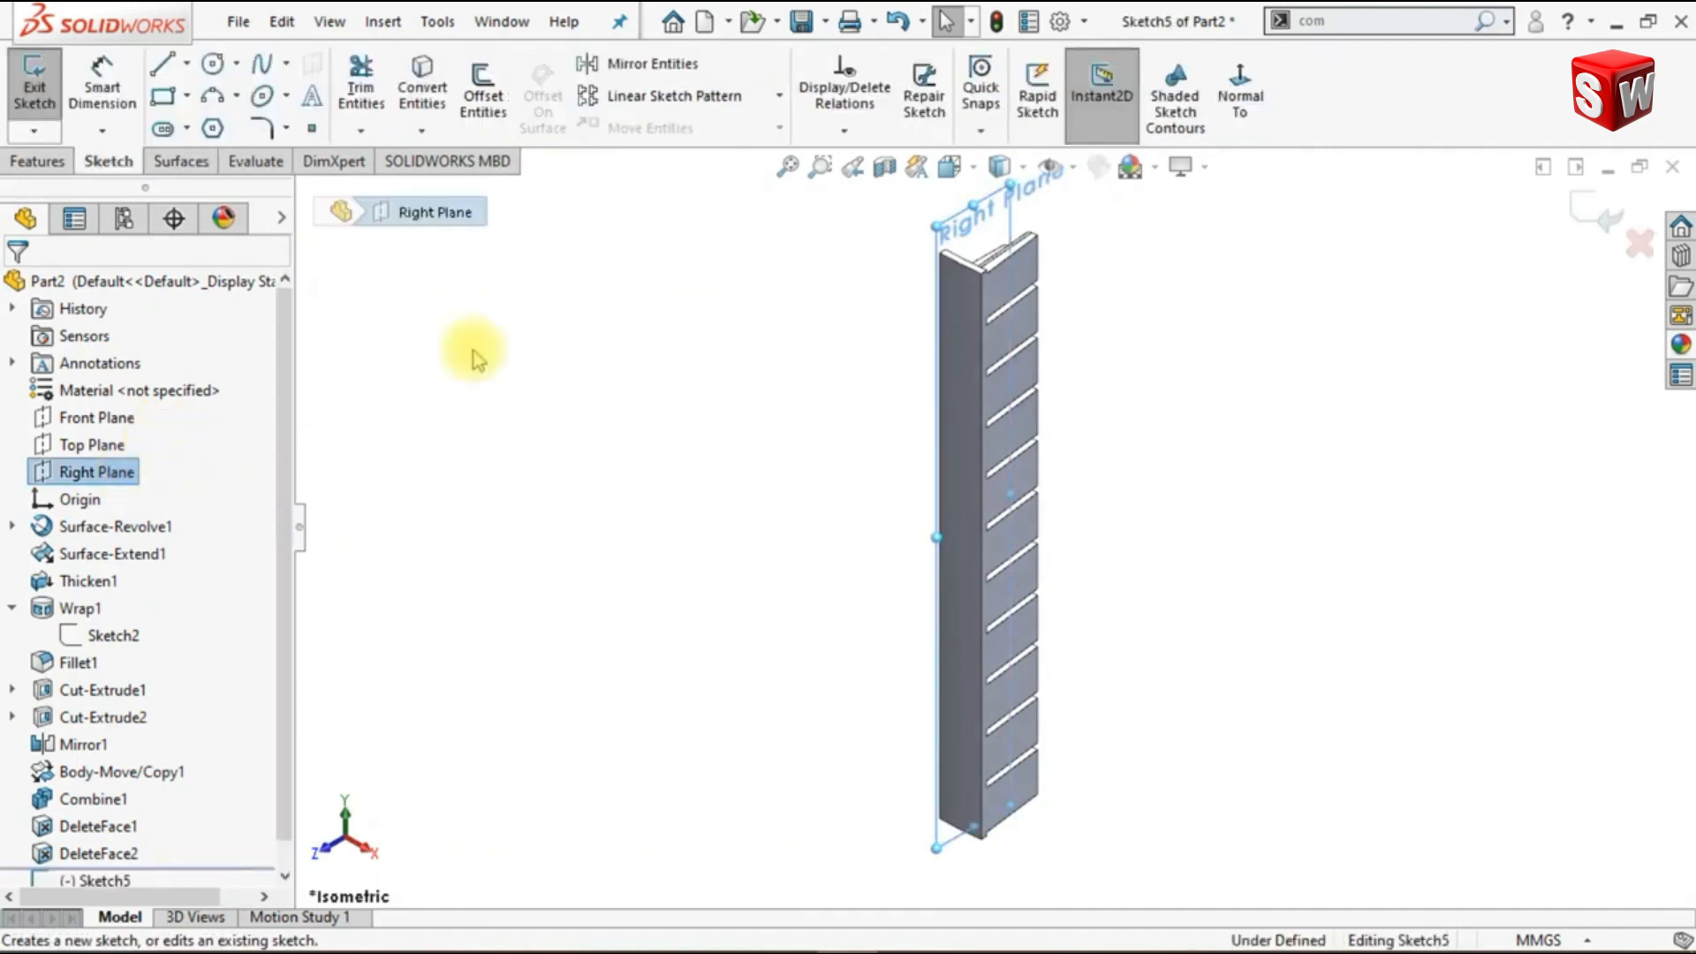
left_click(1240, 104)
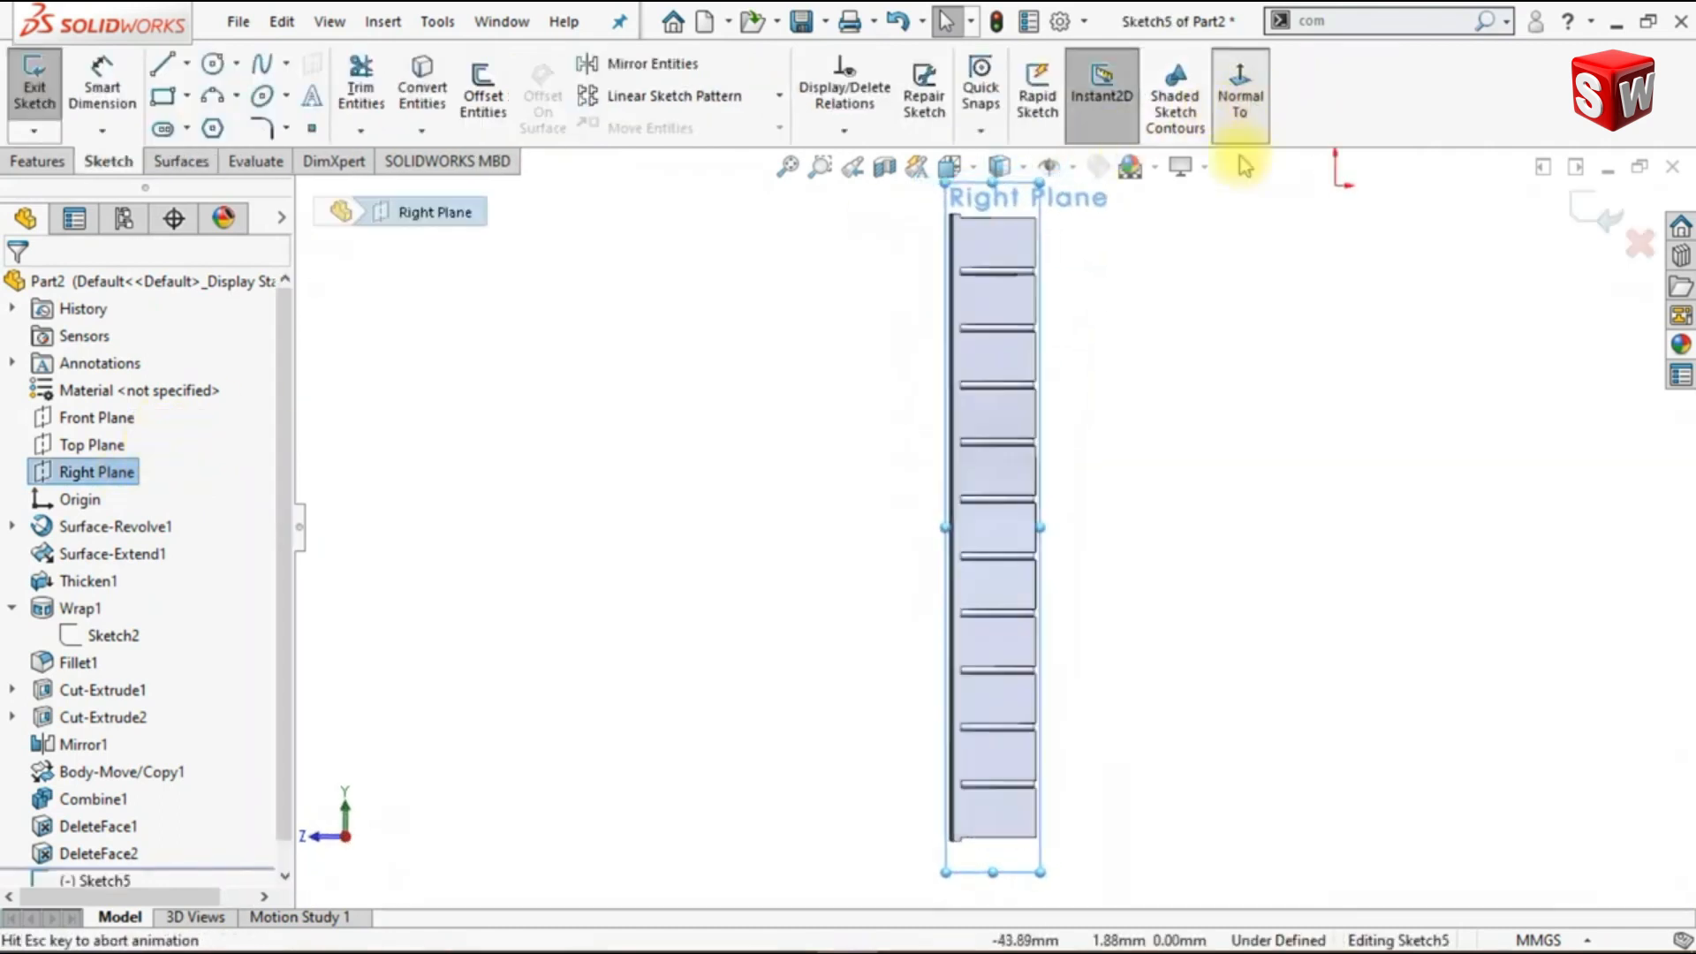
left_click(1238, 390)
left_click(423, 92)
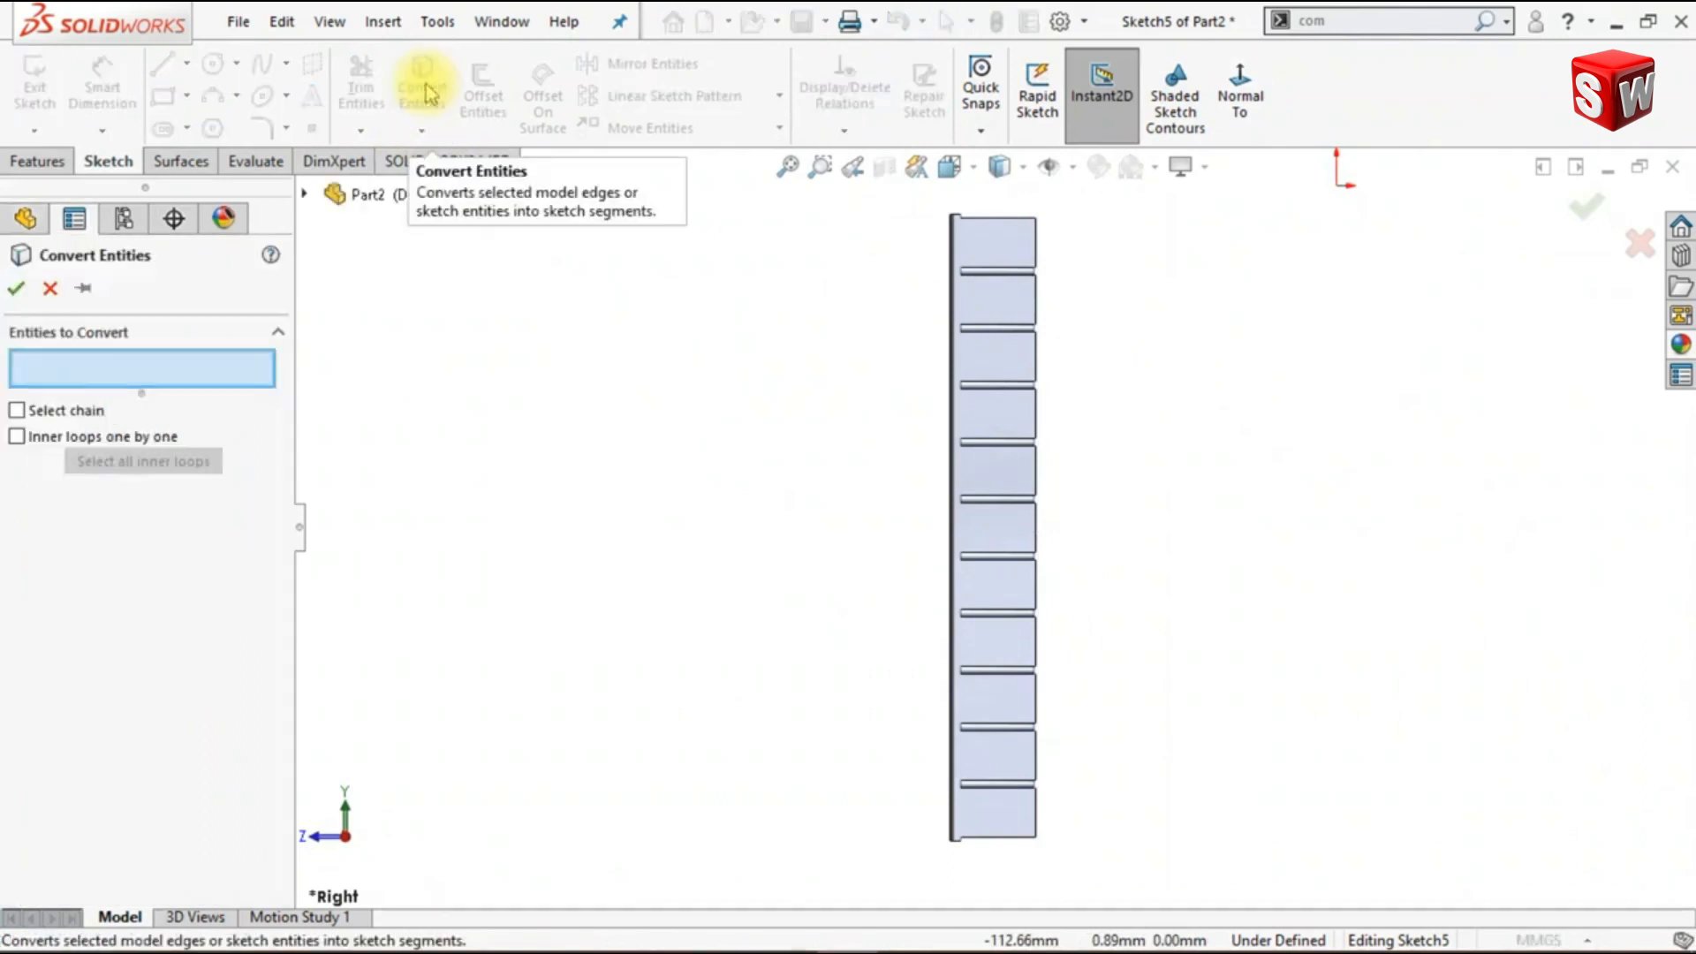
scroll(978, 281, "down", 4)
scroll(971, 301, "down", 4)
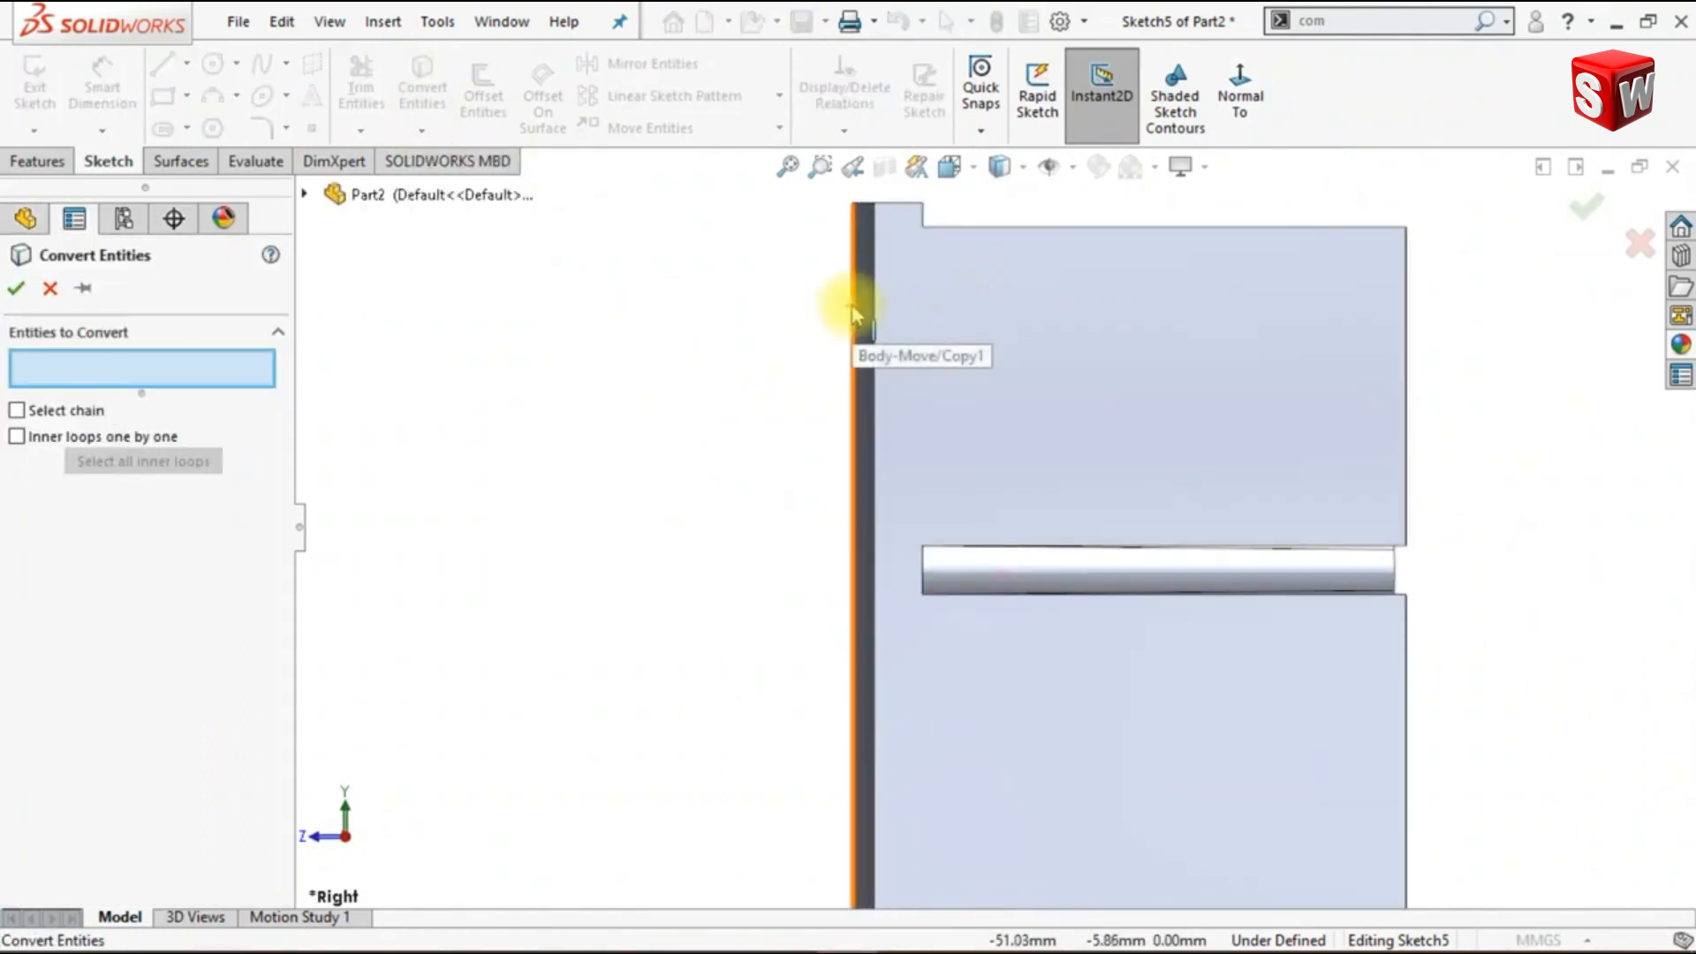
left_click(854, 314)
left_click(15, 292)
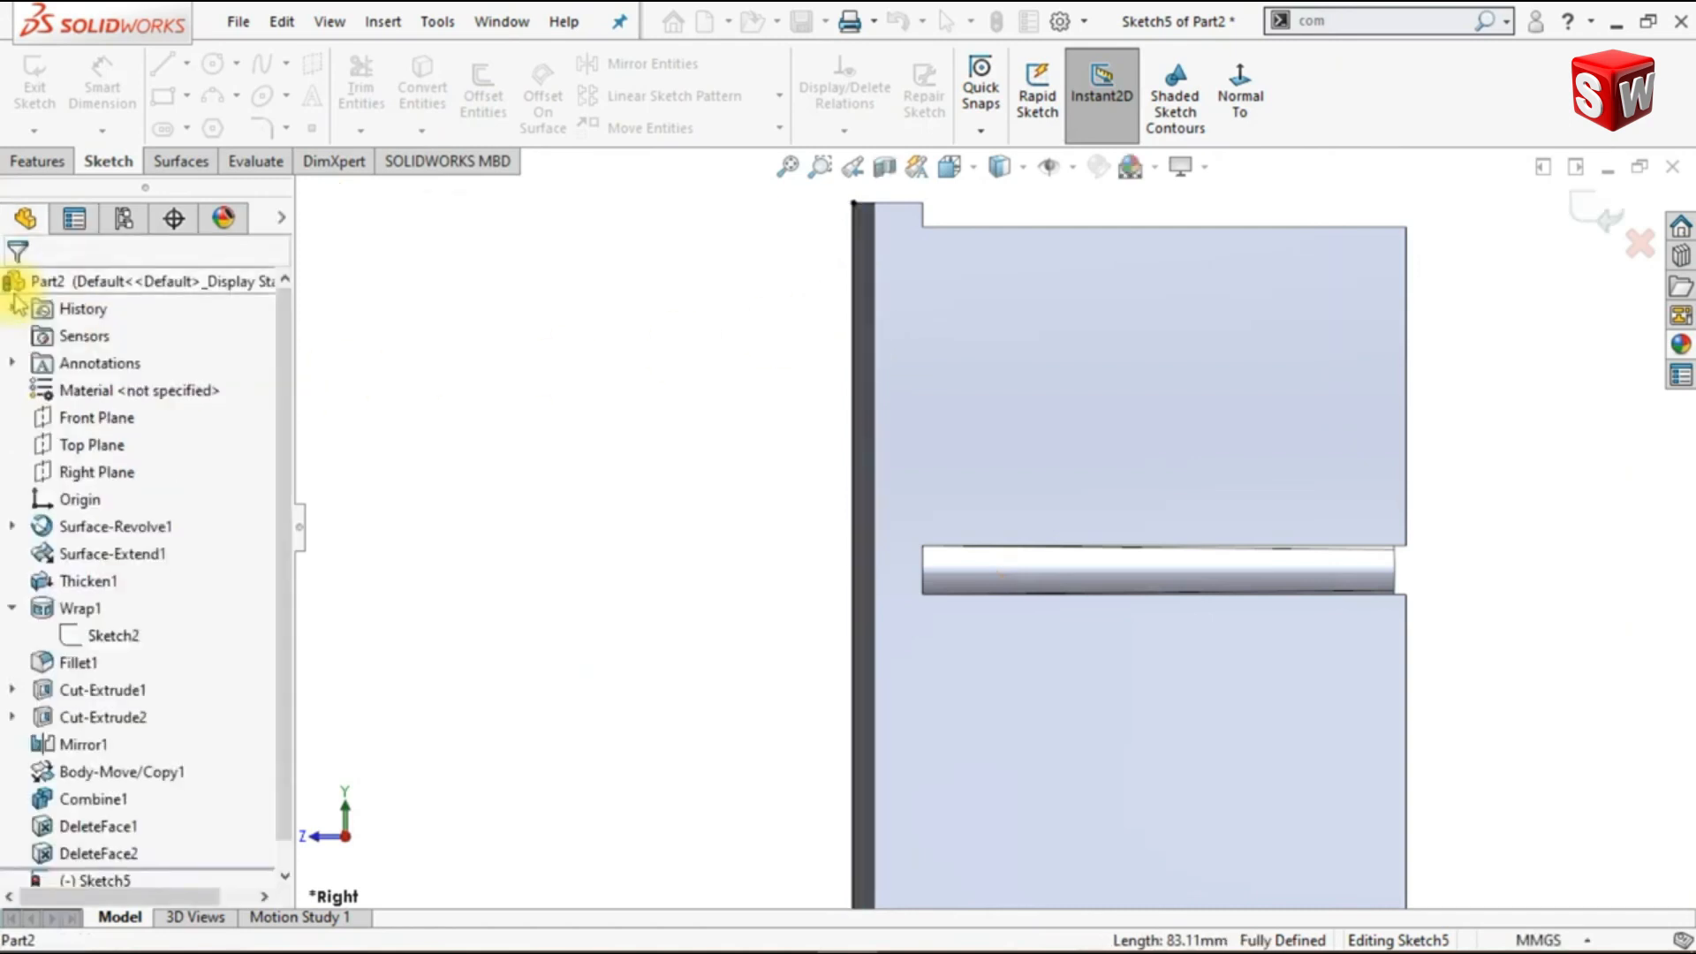
- Hide the combined body and turn the converted vertical line into construction geometry
scroll(281, 564, "down", 1)
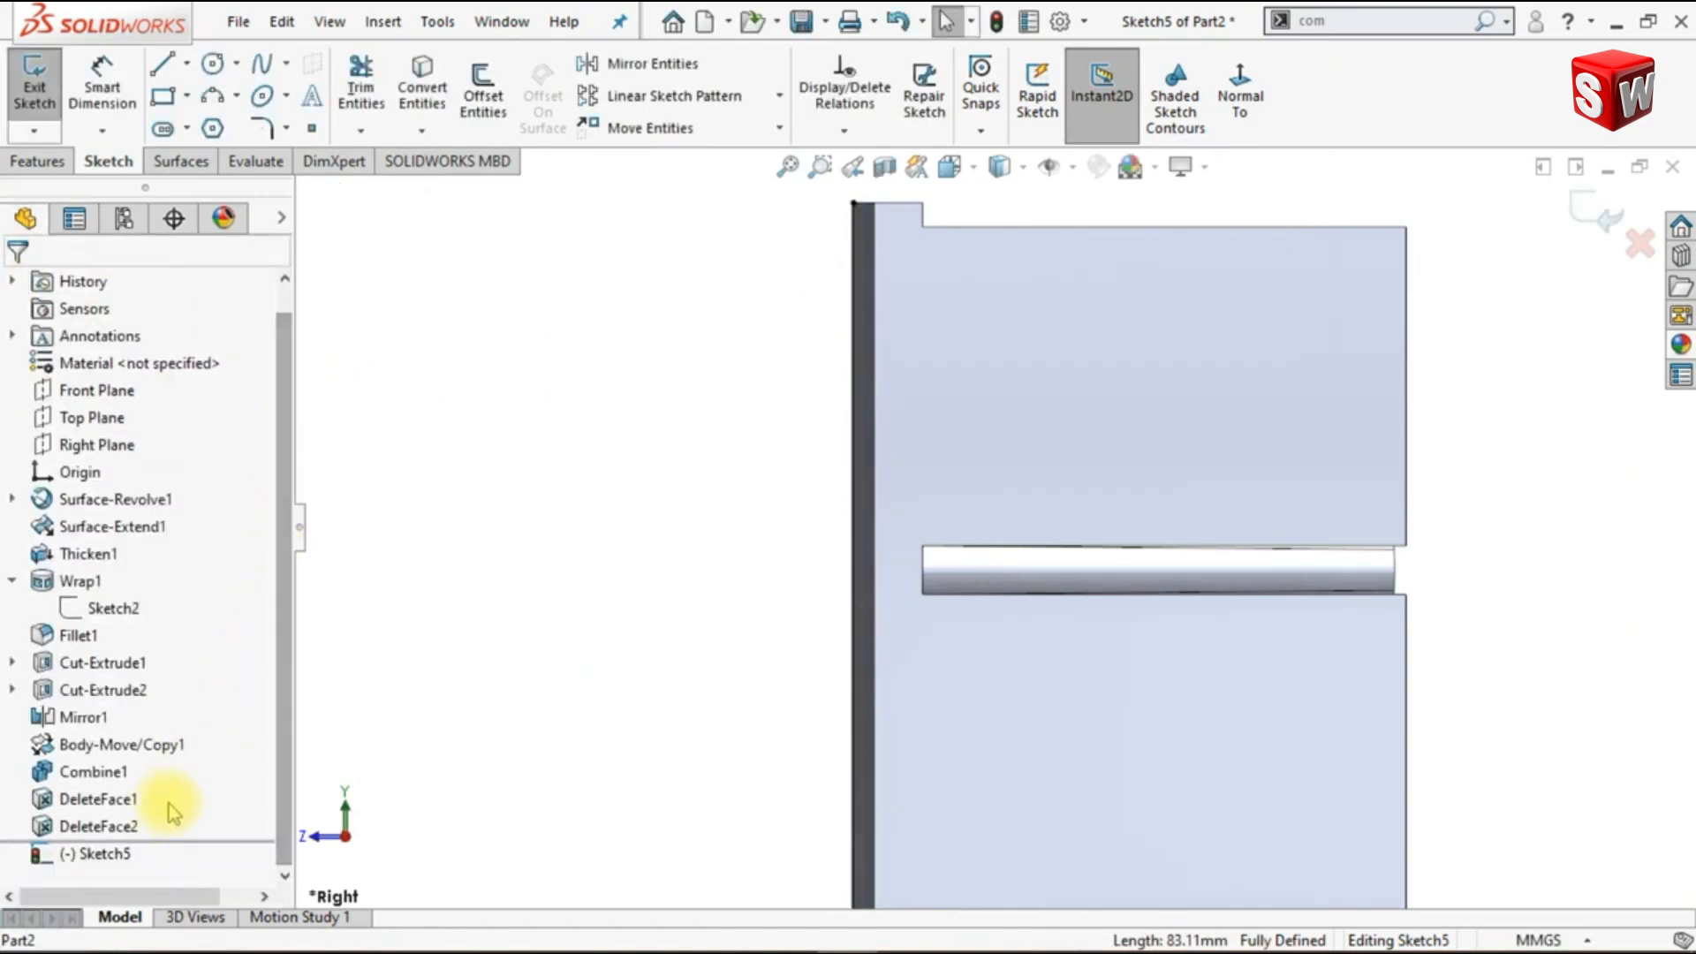
left_click(89, 777)
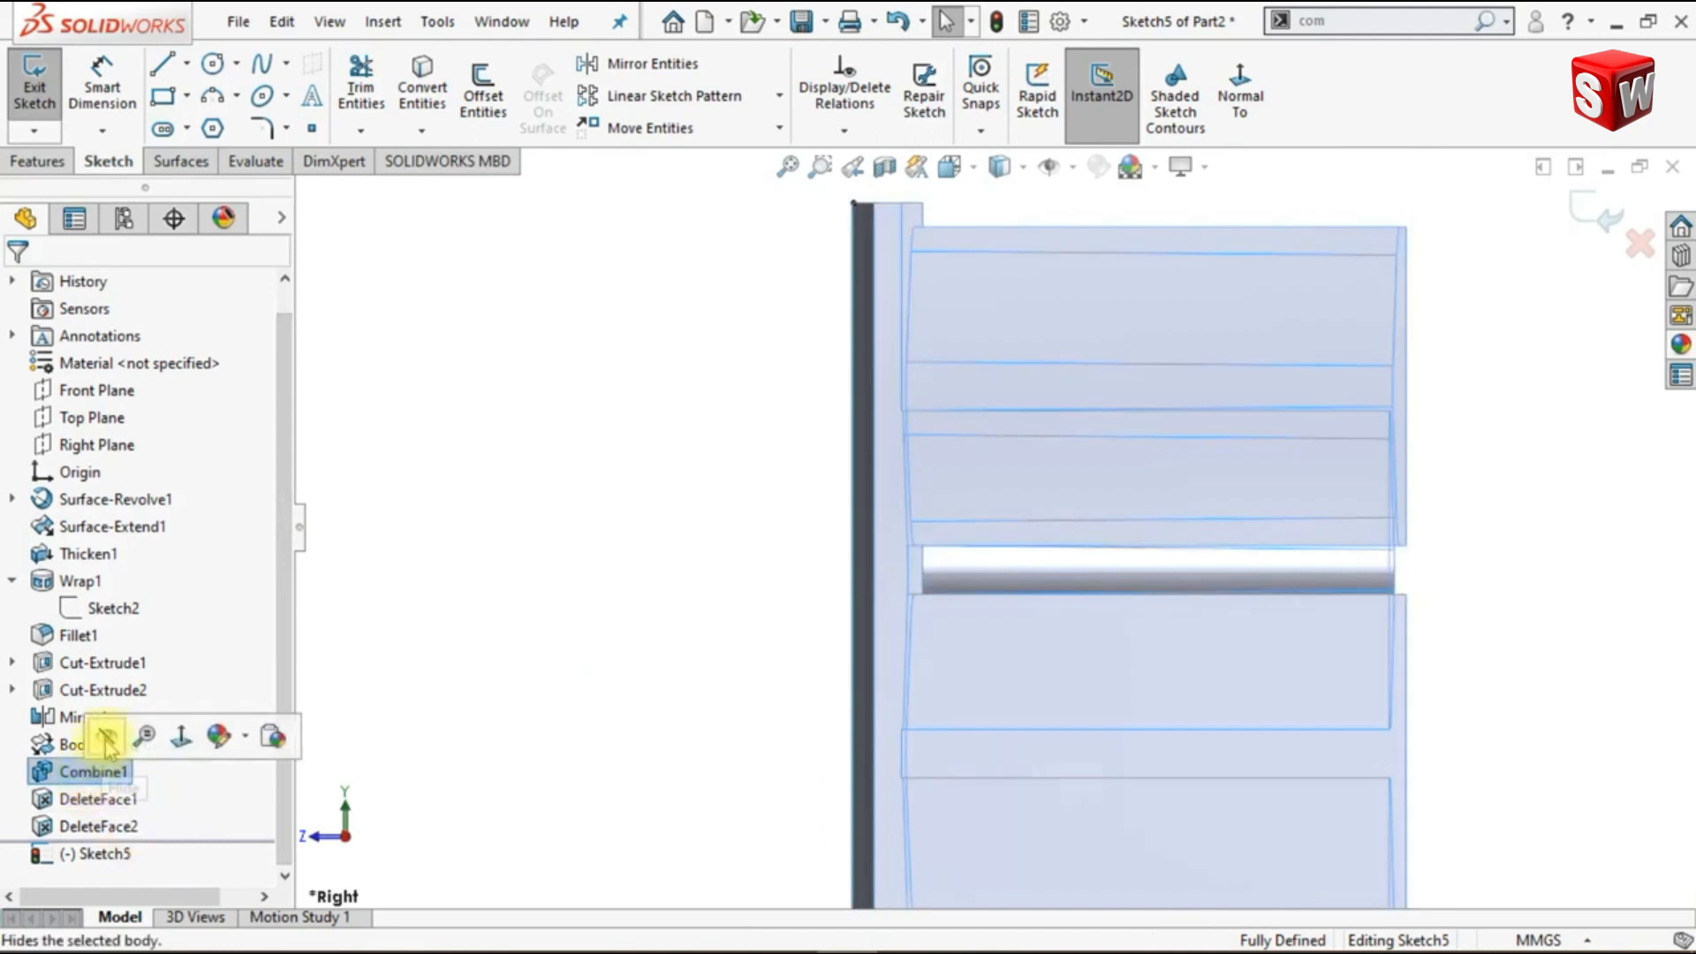
left_click(107, 738)
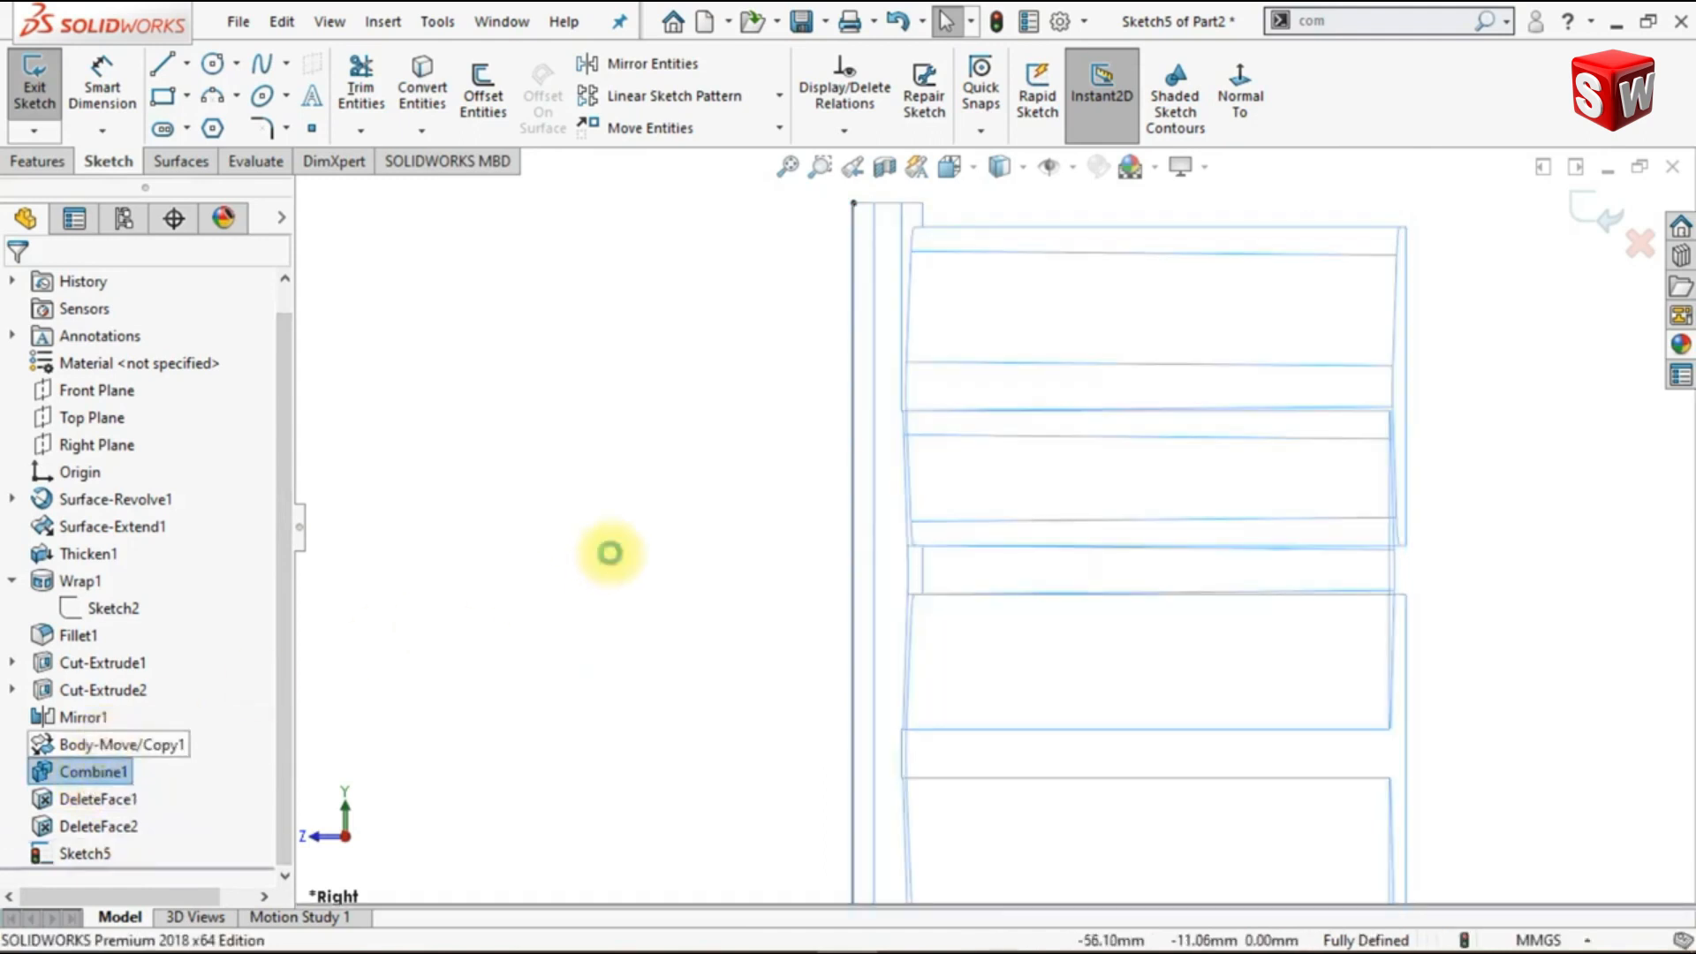
left_click(787, 166)
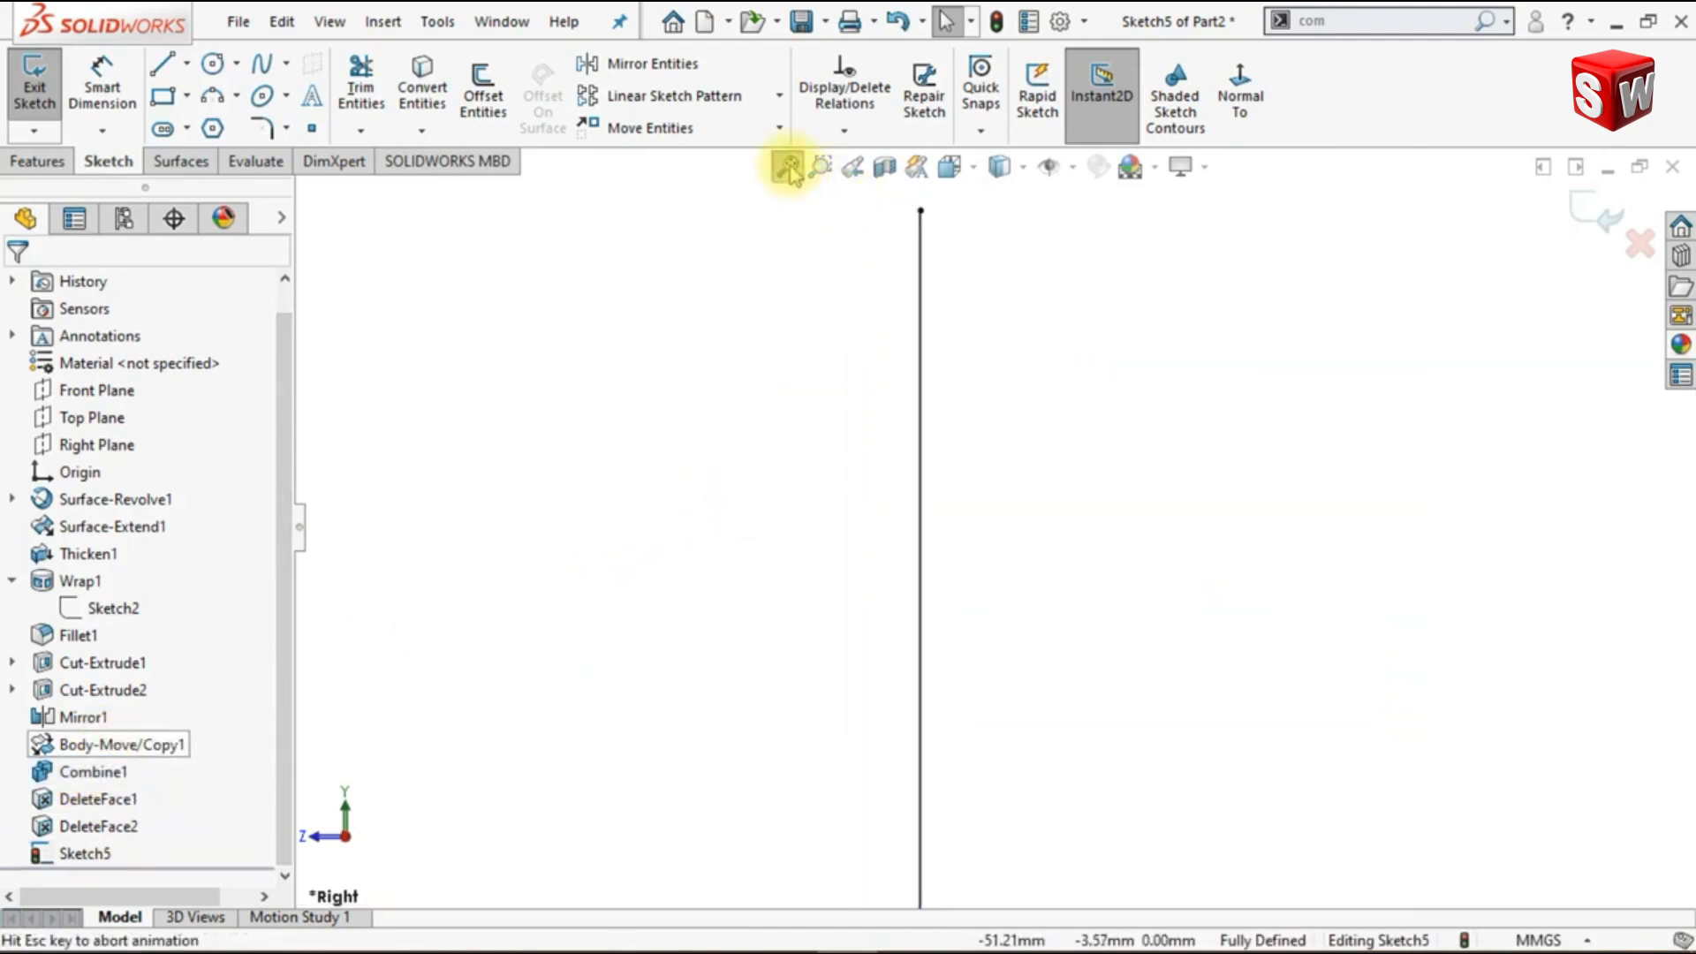
scroll(1360, 434, "up", 2)
scroll(1470, 353, "down", 1)
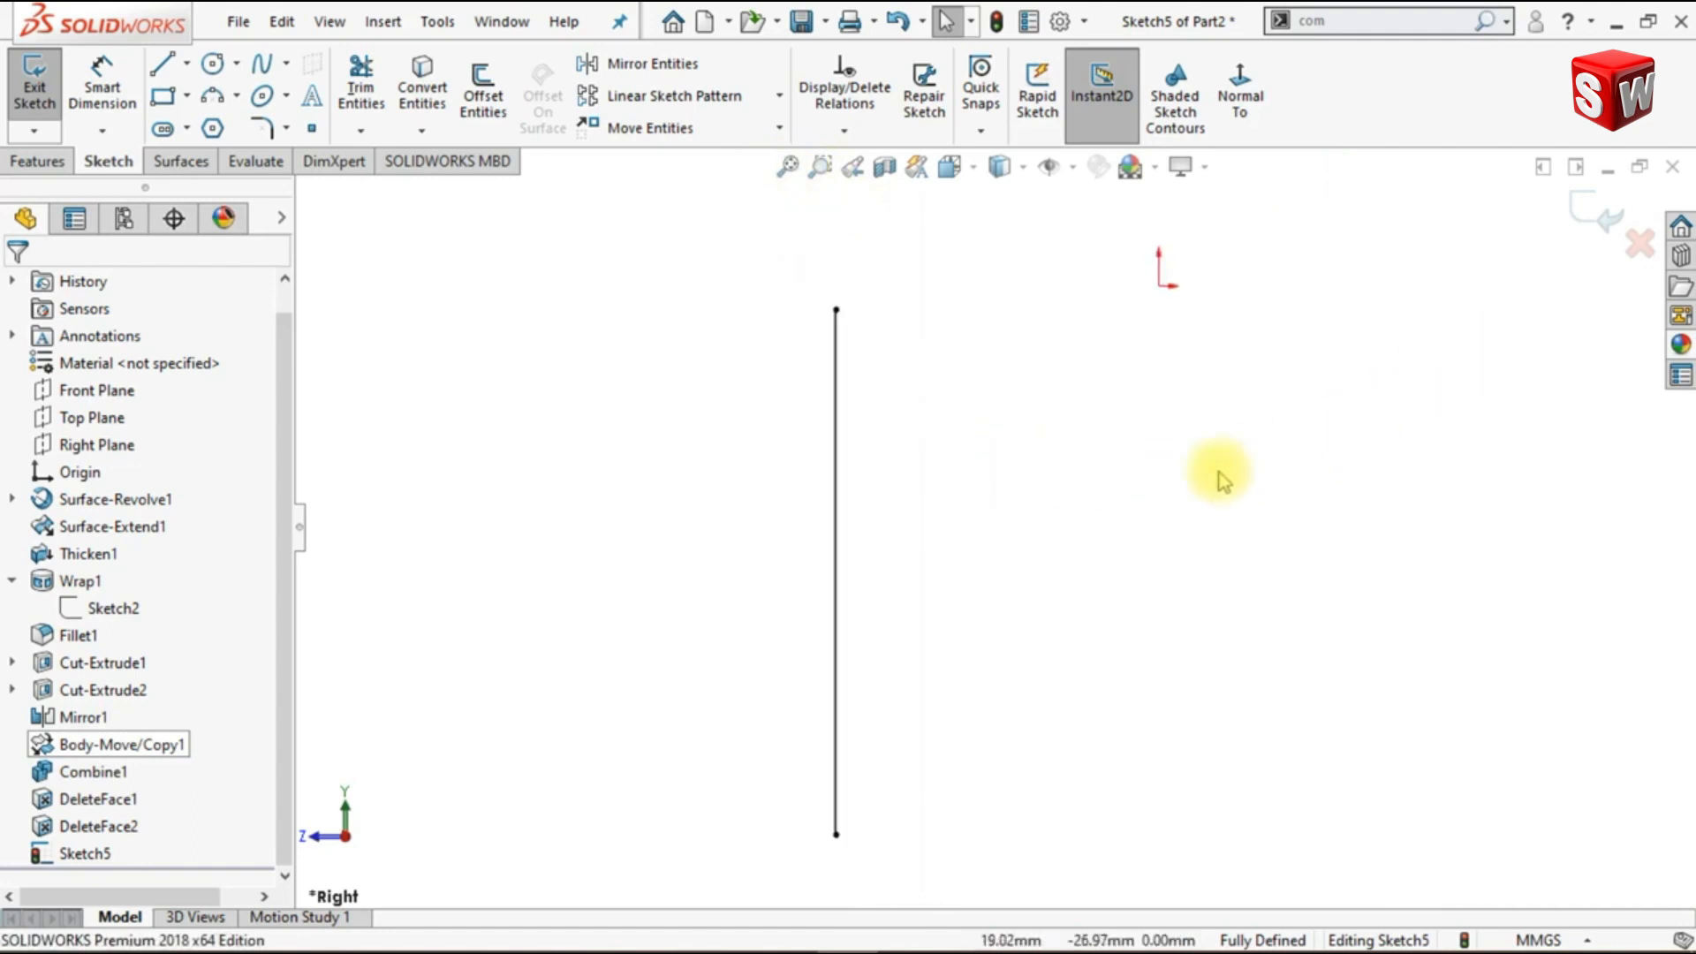
left_click(840, 380)
left_click(943, 300)
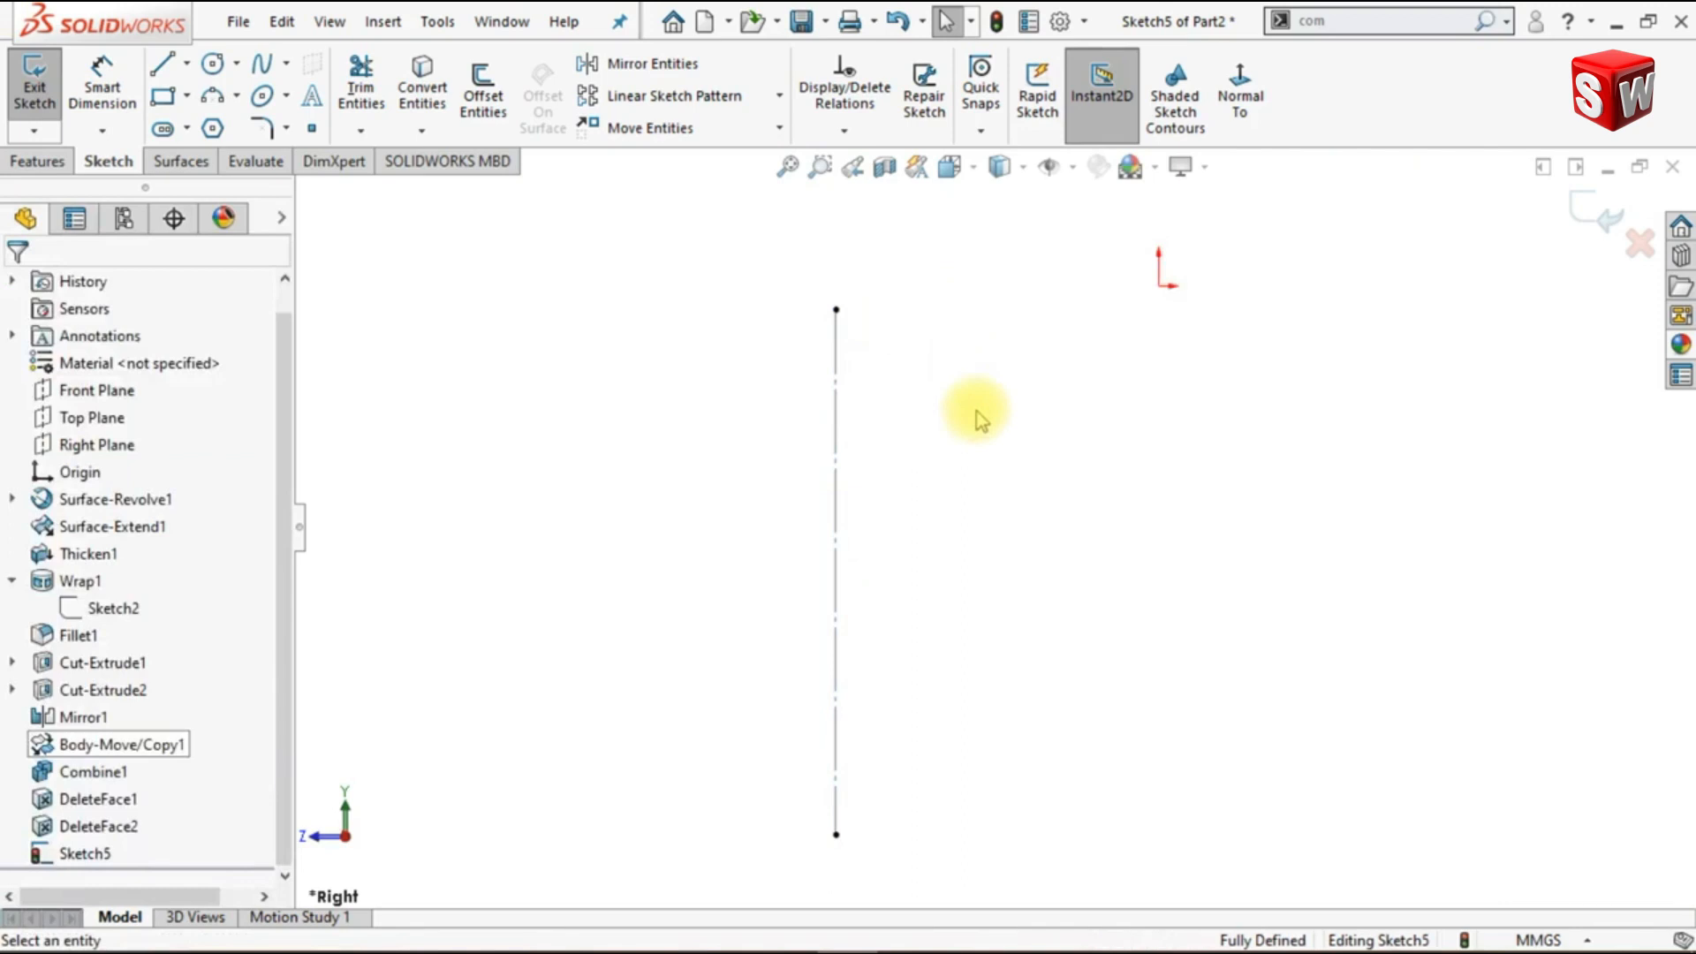
- Sketch a three-point arc of about 90 mm radius beside the construction line, starting about 18 mm from its upper end and bulging toward it
left_click(214, 99)
left_click(948, 312)
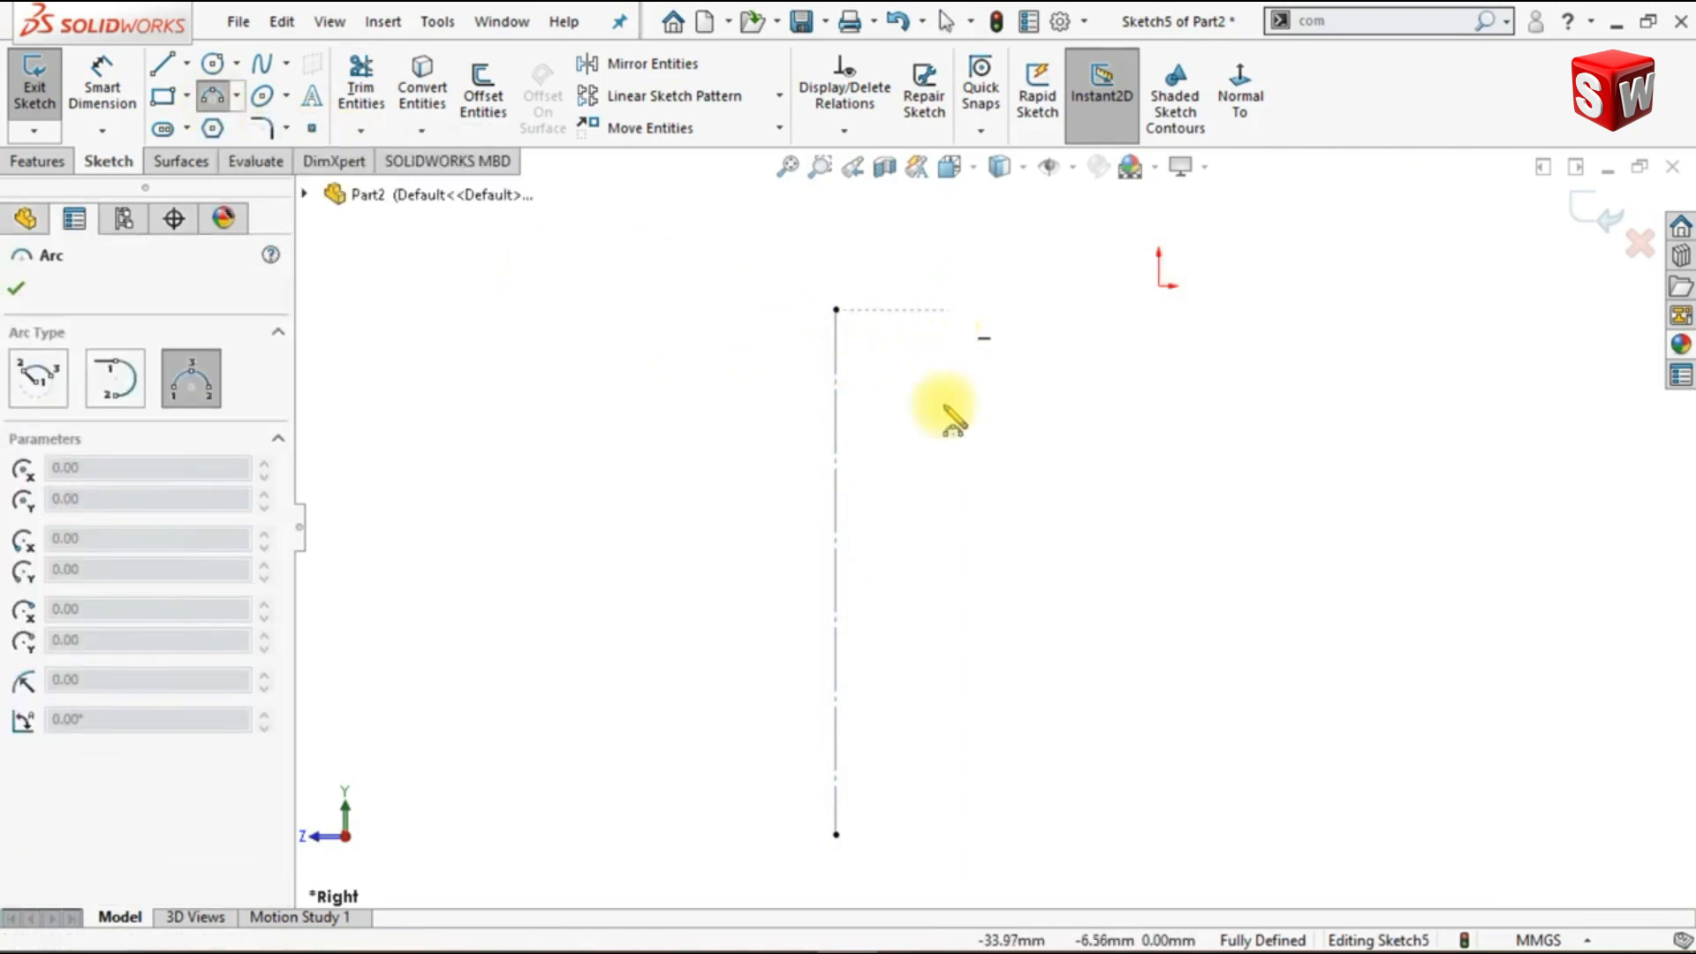
left_click(942, 834)
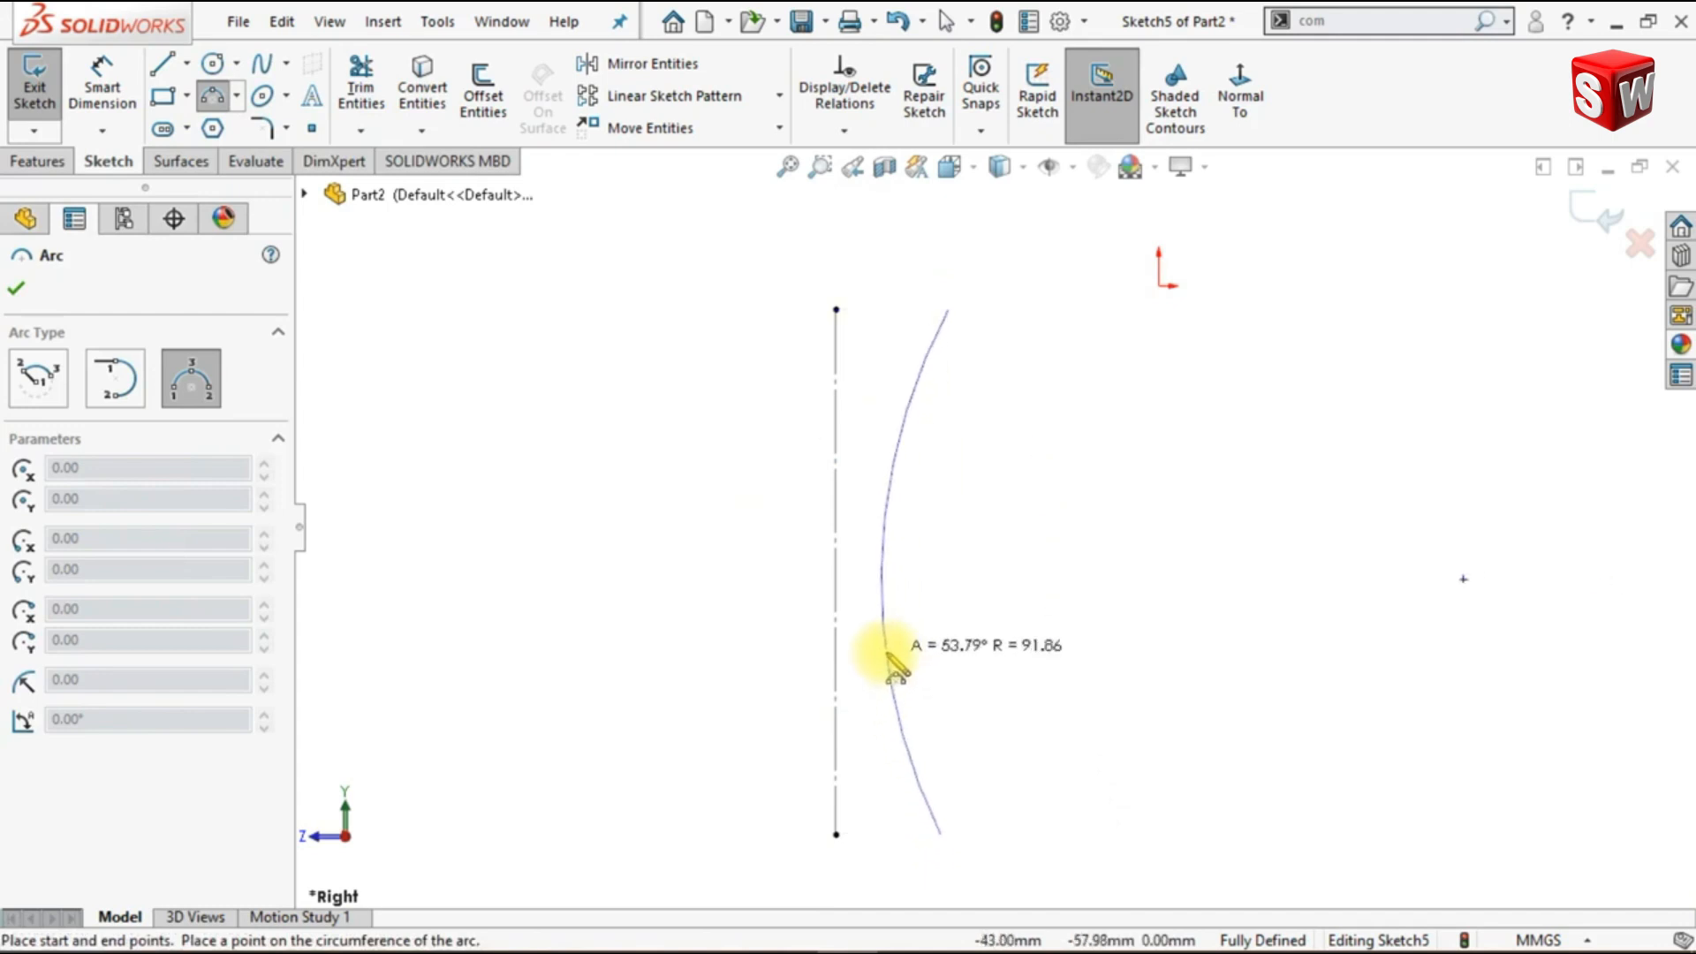
left_click(889, 658)
key("Escape")
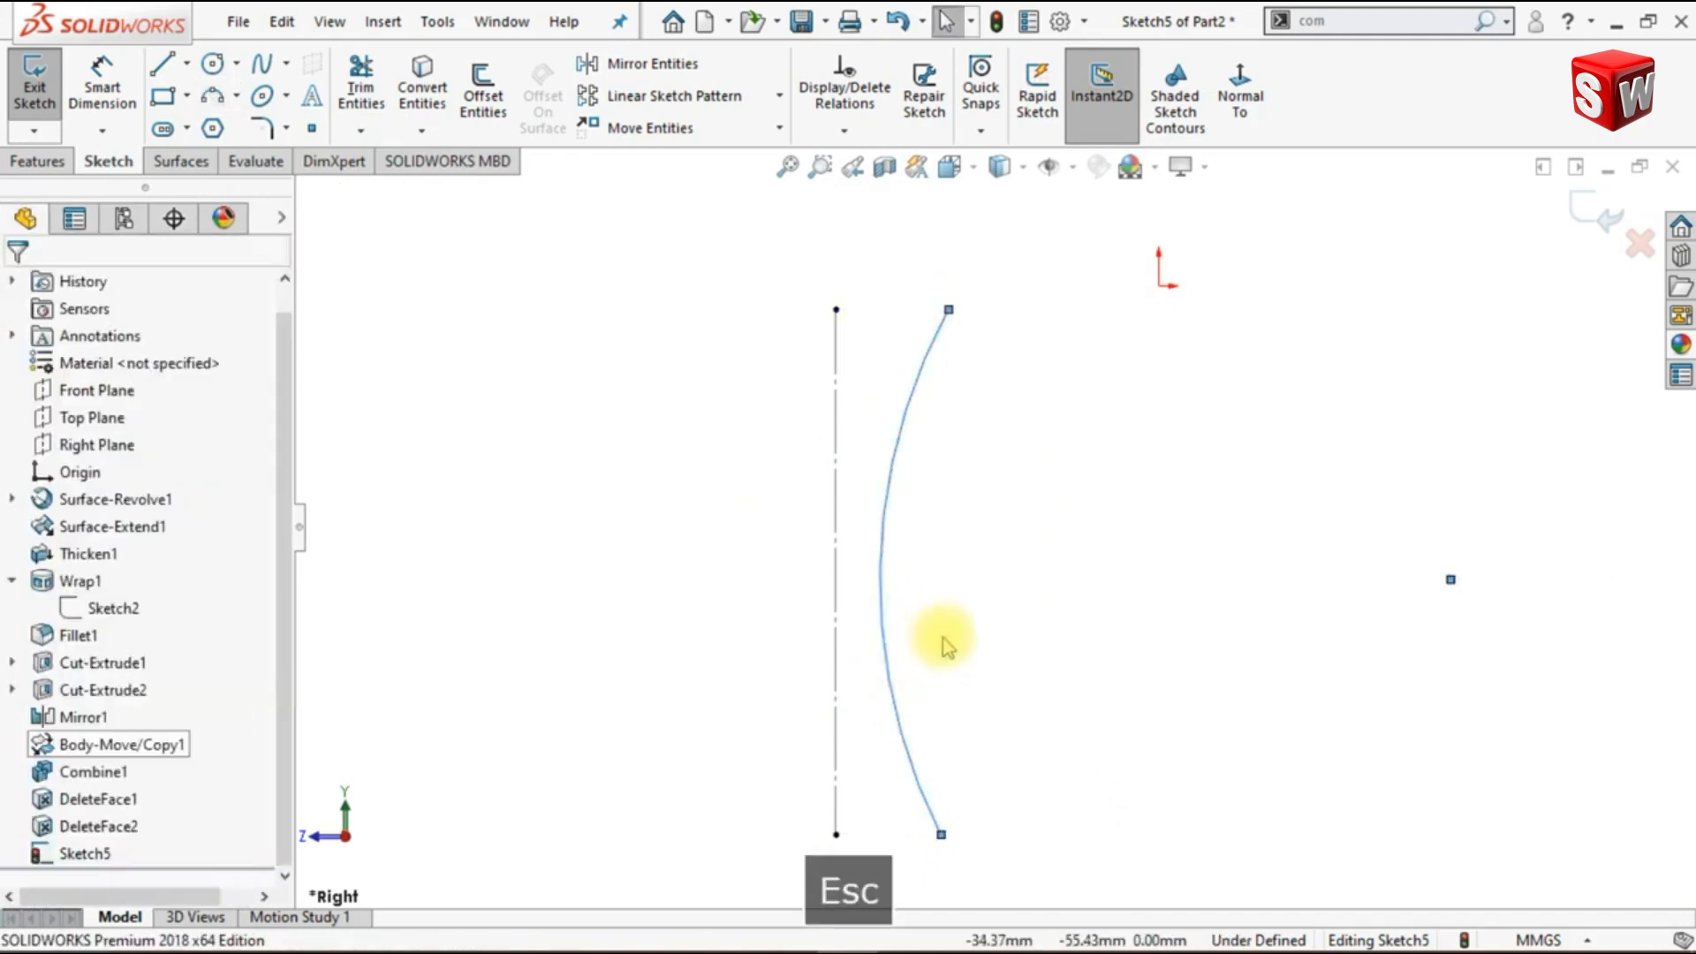
- Add a Horizontal relation between the arc's upper endpoint and the construction line's upper endpoint
left_click(949, 310, "ctrl")
left_click(836, 309, "ctrl")
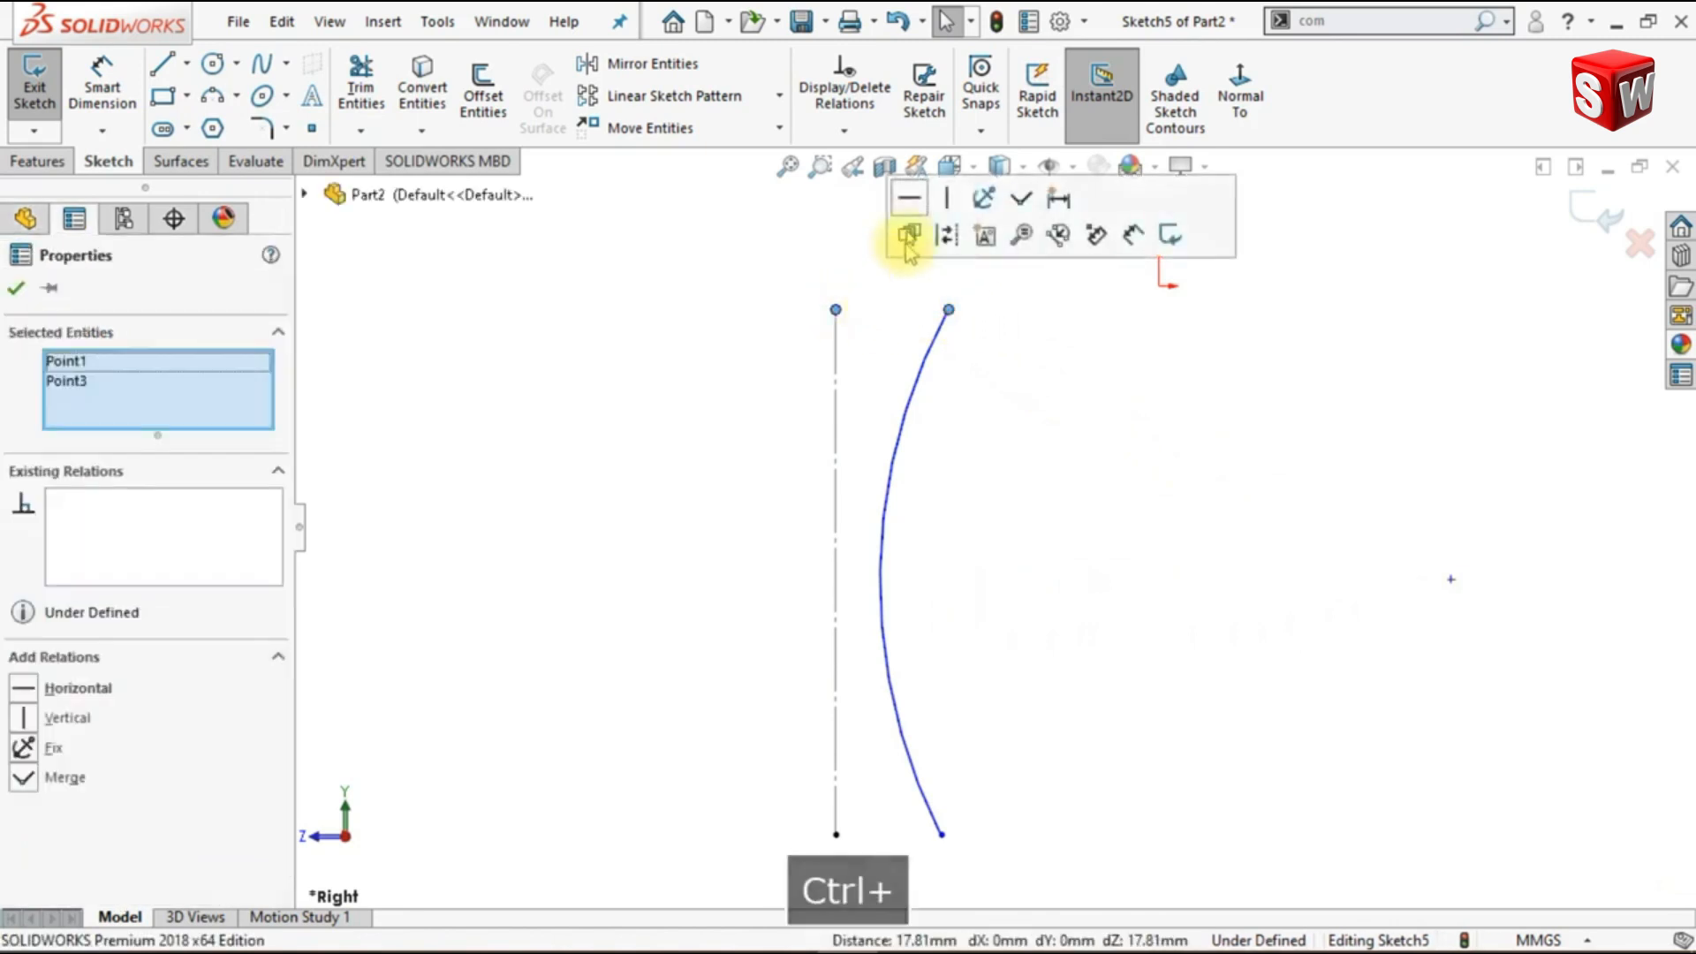
left_click(909, 201)
left_click(1056, 558)
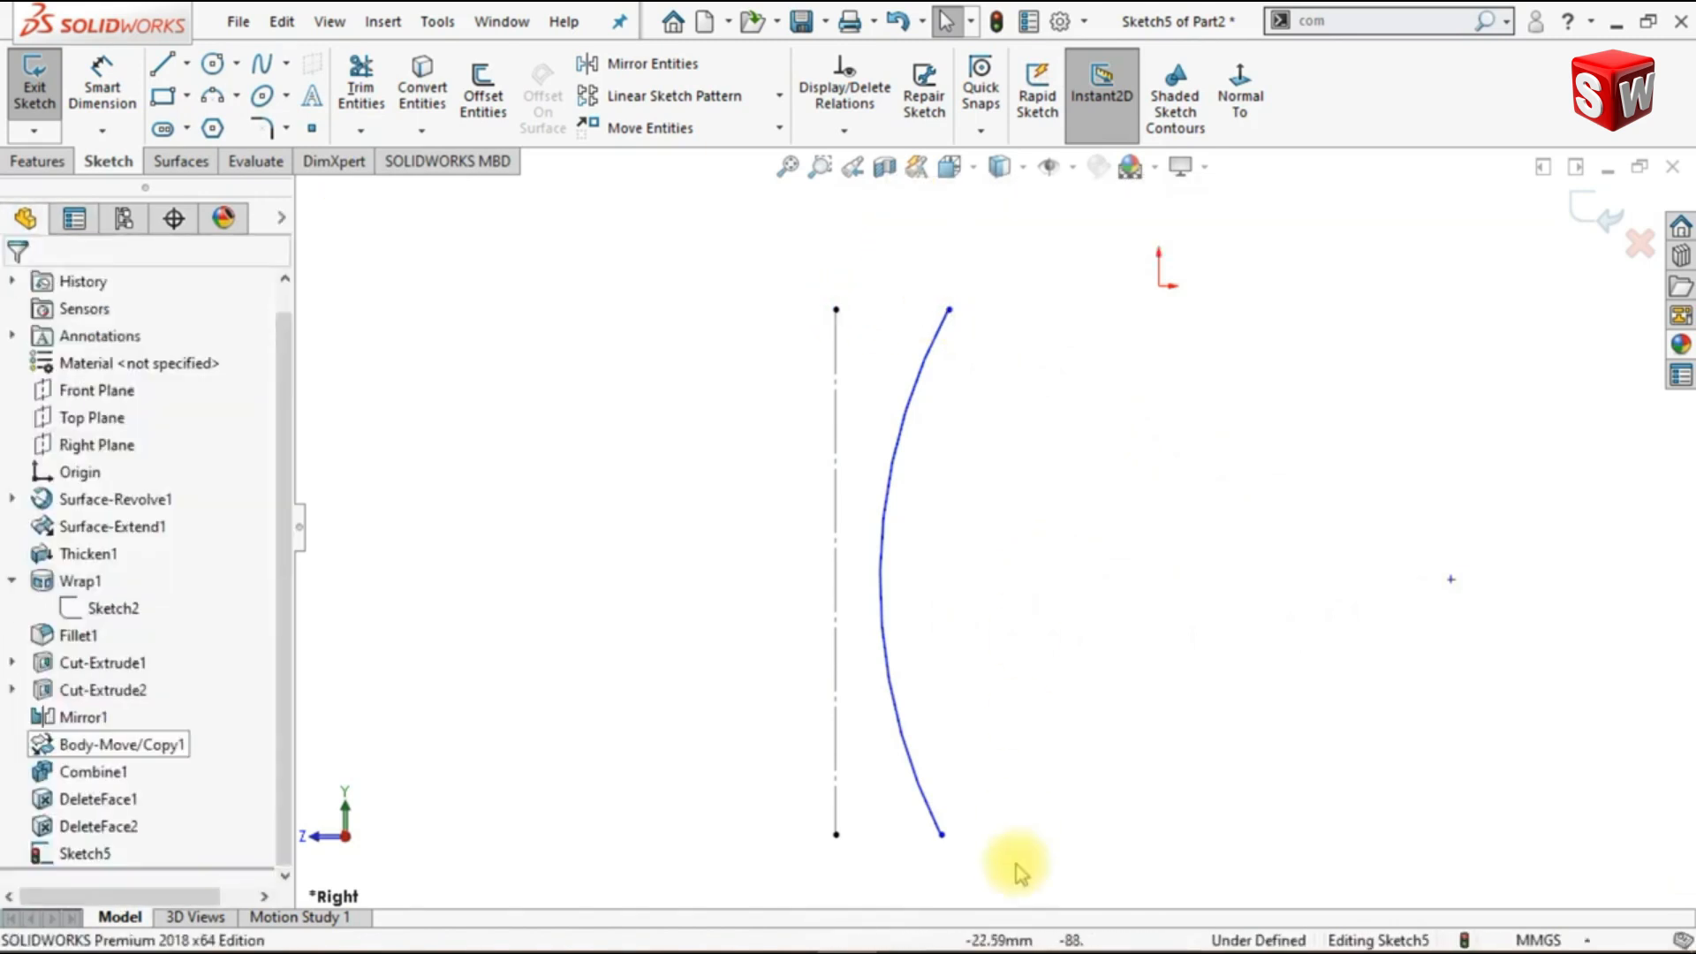
- Add a Horizontal relation between the arc's lower endpoint and the construction line's lower endpoint
left_click(941, 834, "ctrl")
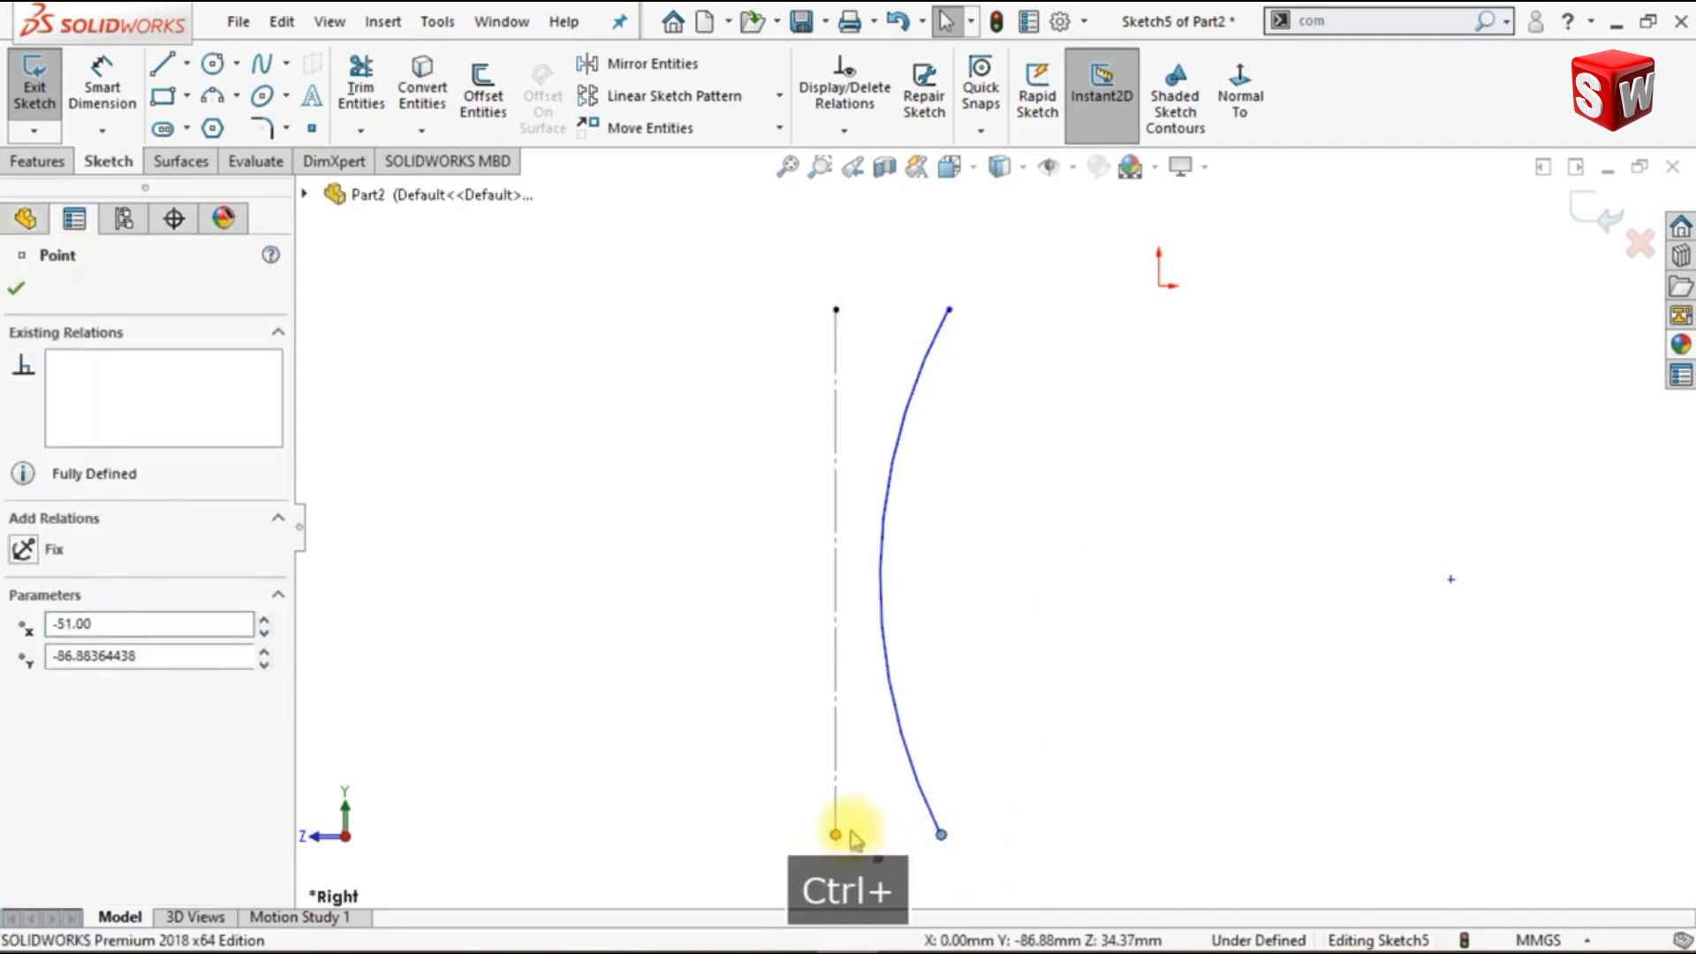
left_click(836, 834, "ctrl")
left_click(996, 580)
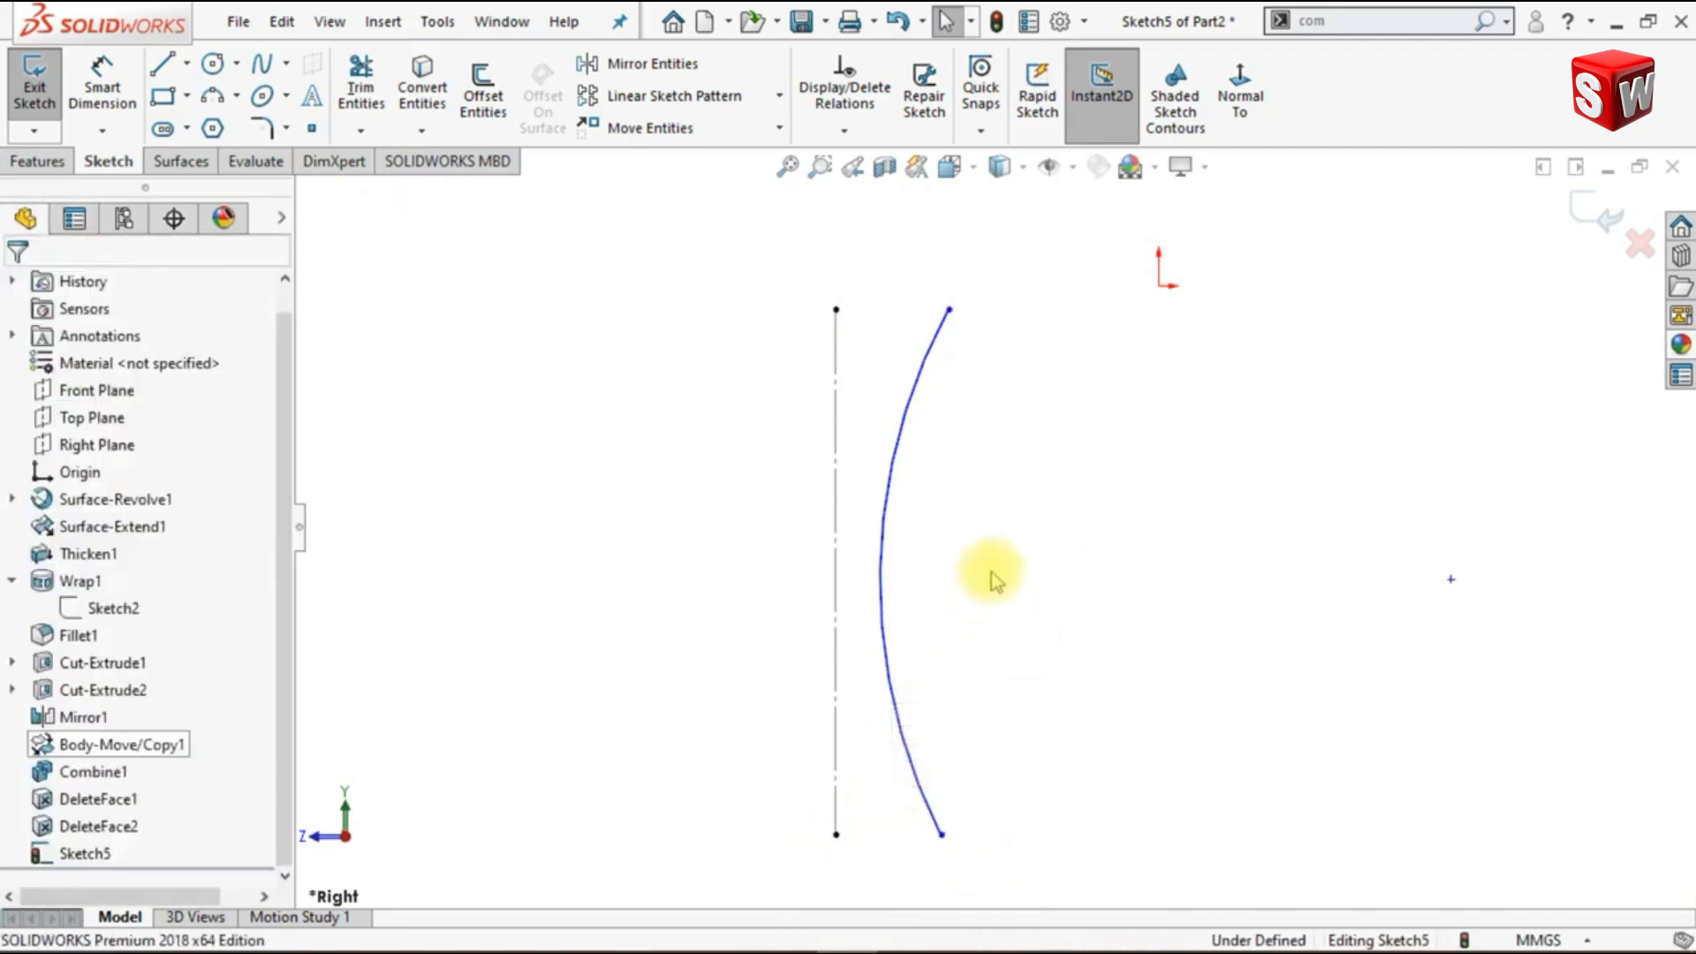
- Add a Horizontal relation between the arc's center point and the midpoint of the vertical construction line
left_click(1450, 580, "ctrl")
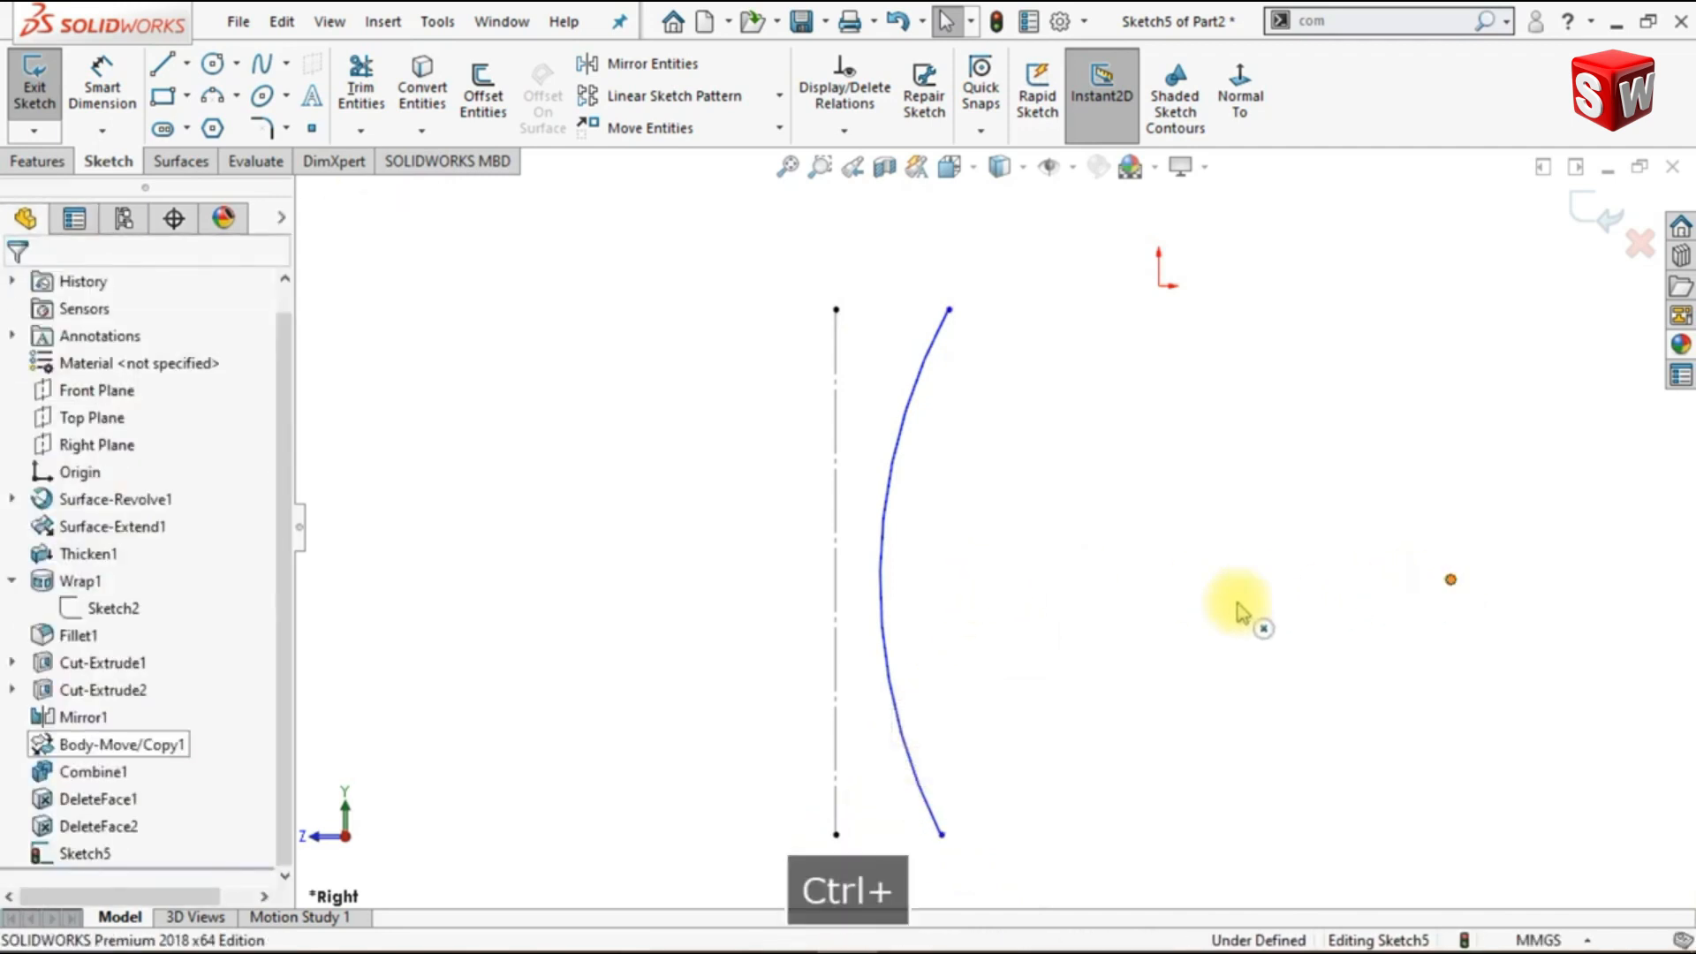
left_click(867, 608, "ctrl")
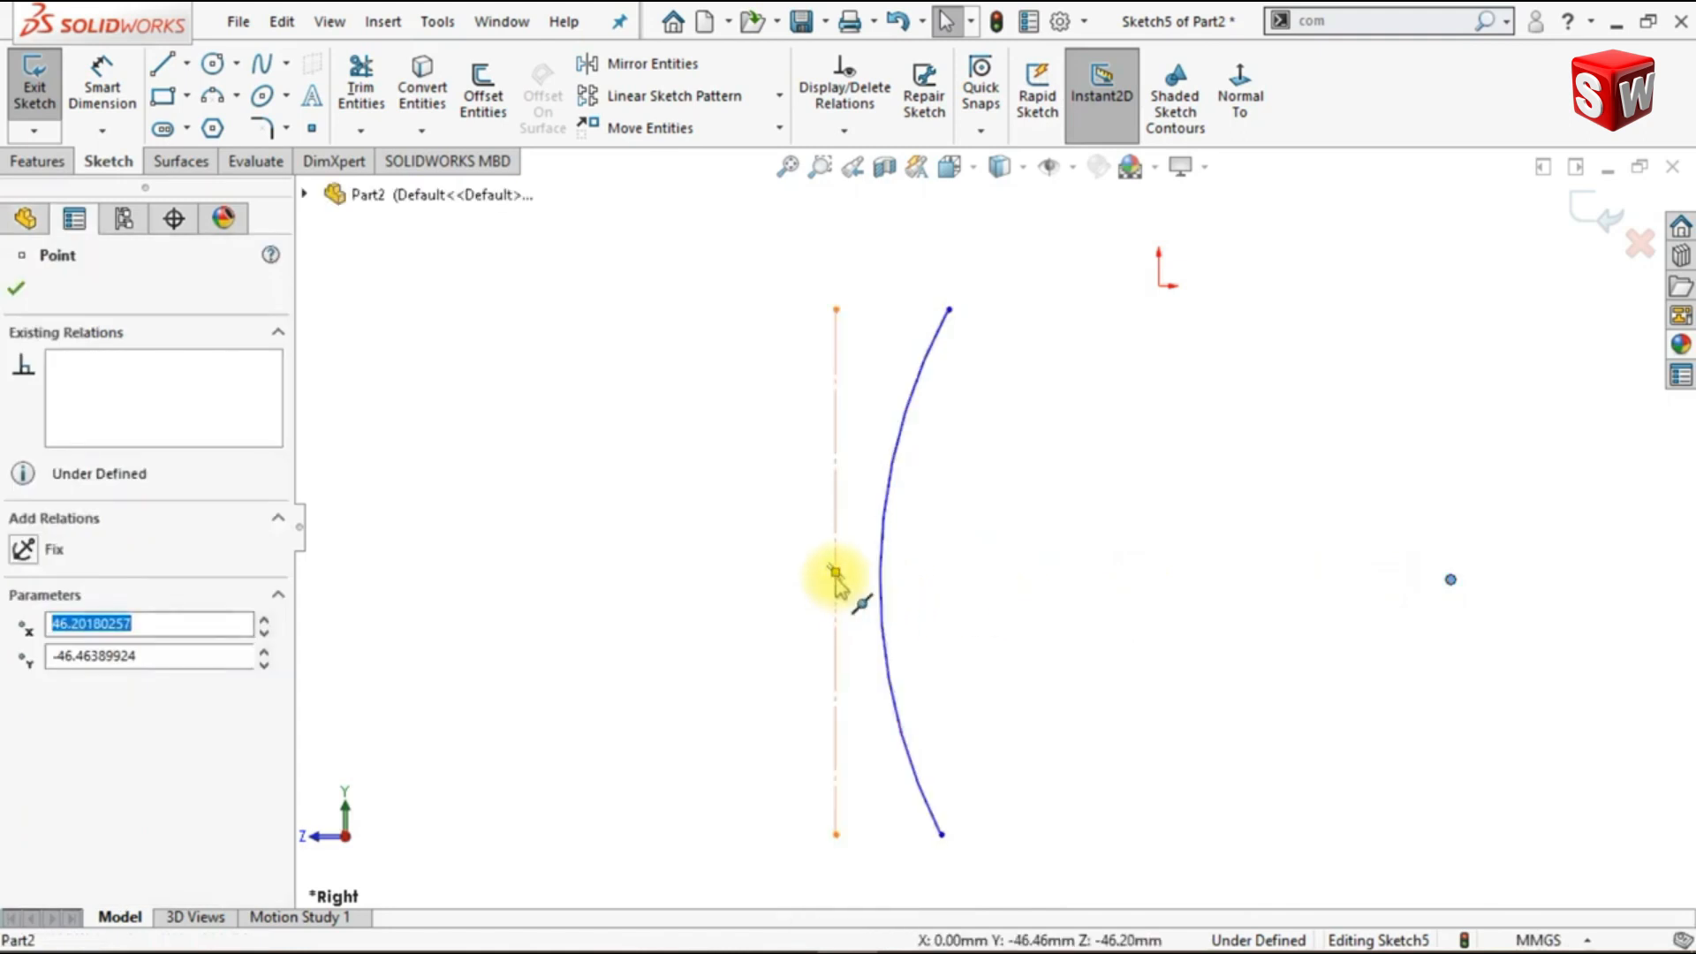
left_click(835, 572, "ctrl")
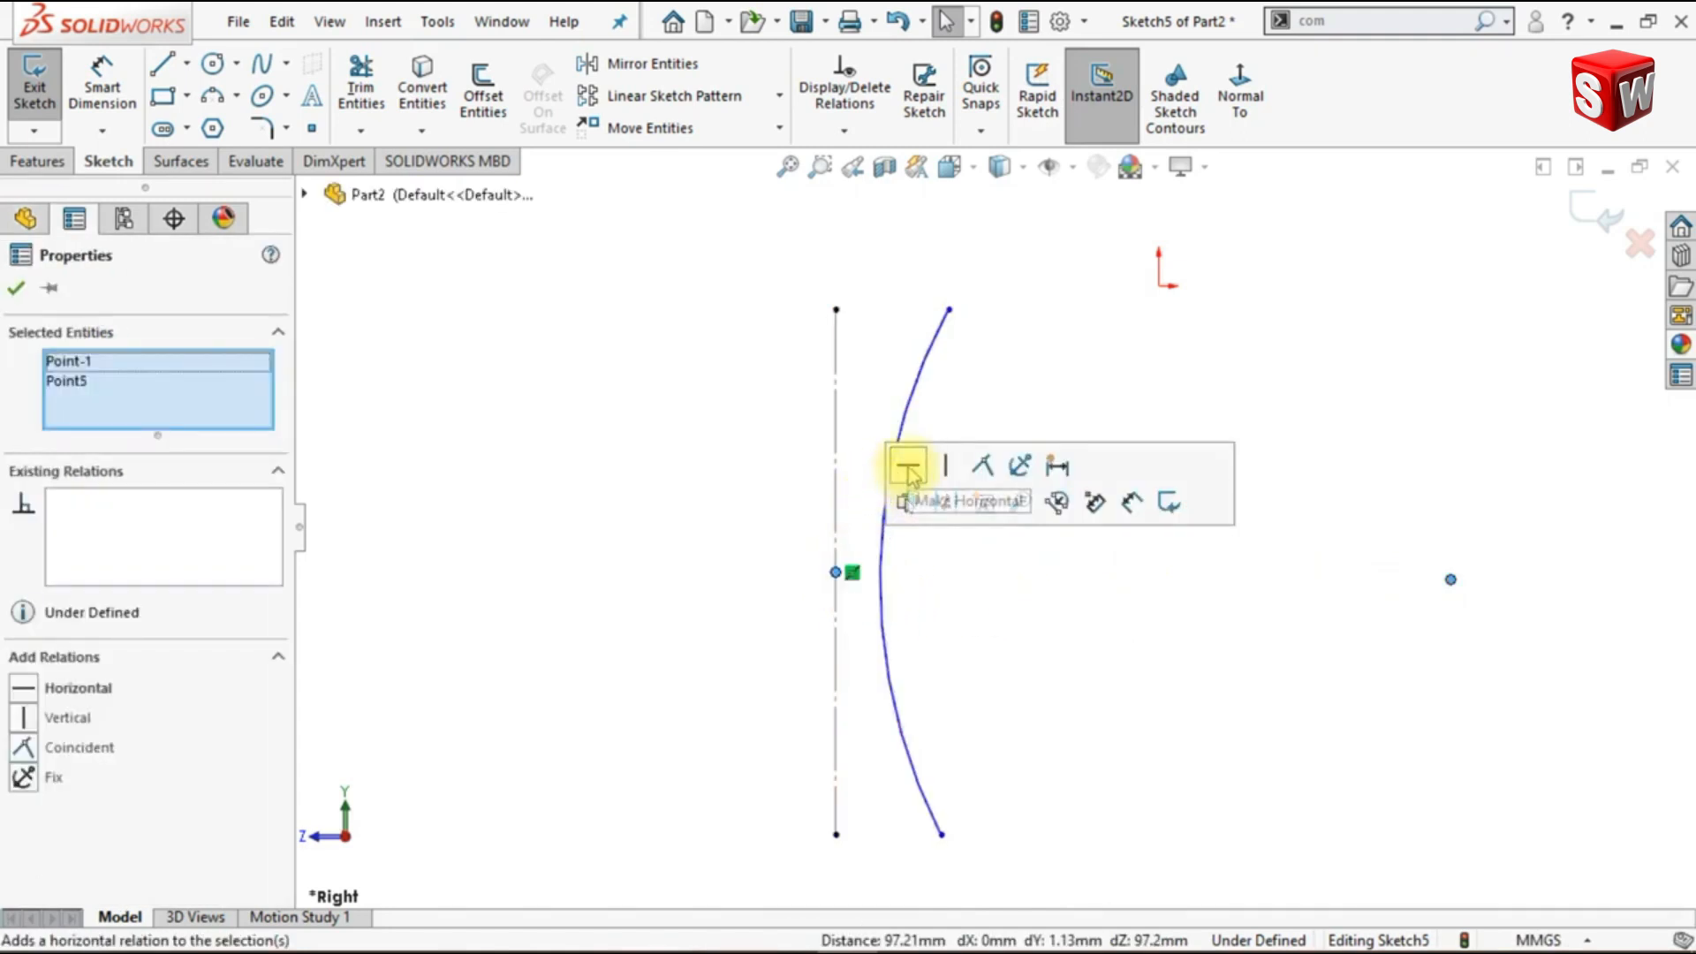
left_click(909, 468)
left_click(1003, 625)
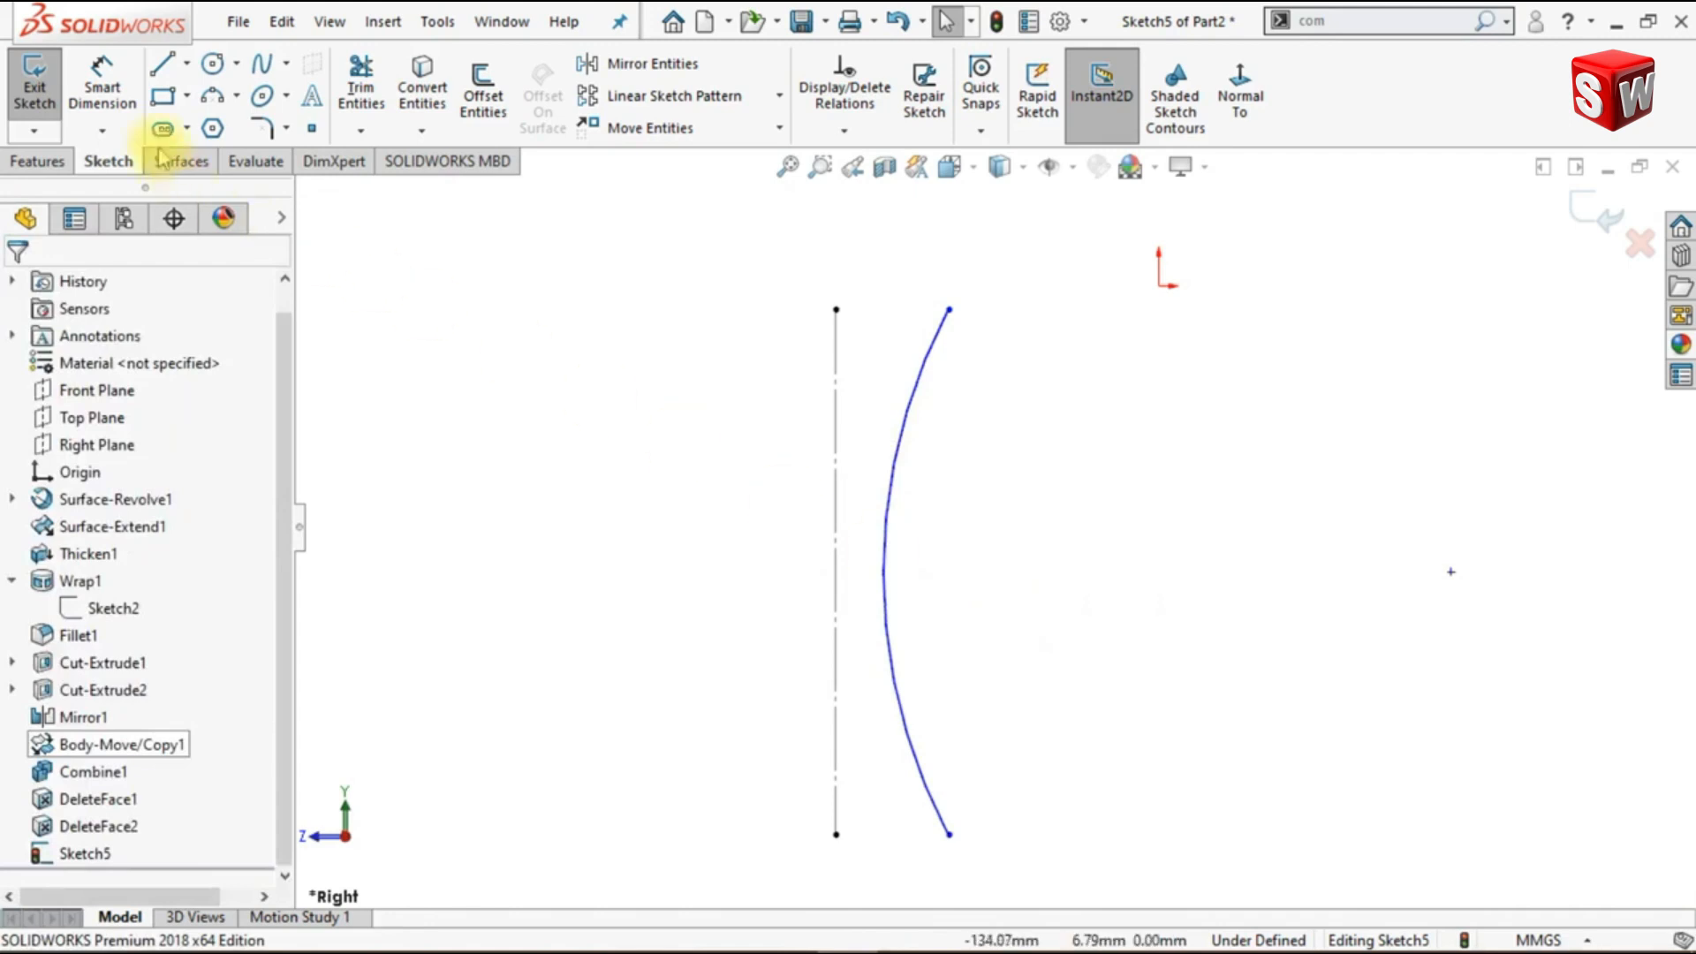
- Dimension the horizontal distance from the arc's upper endpoint to the origin and set it to 40 mm
left_click(99, 91)
left_click(949, 309)
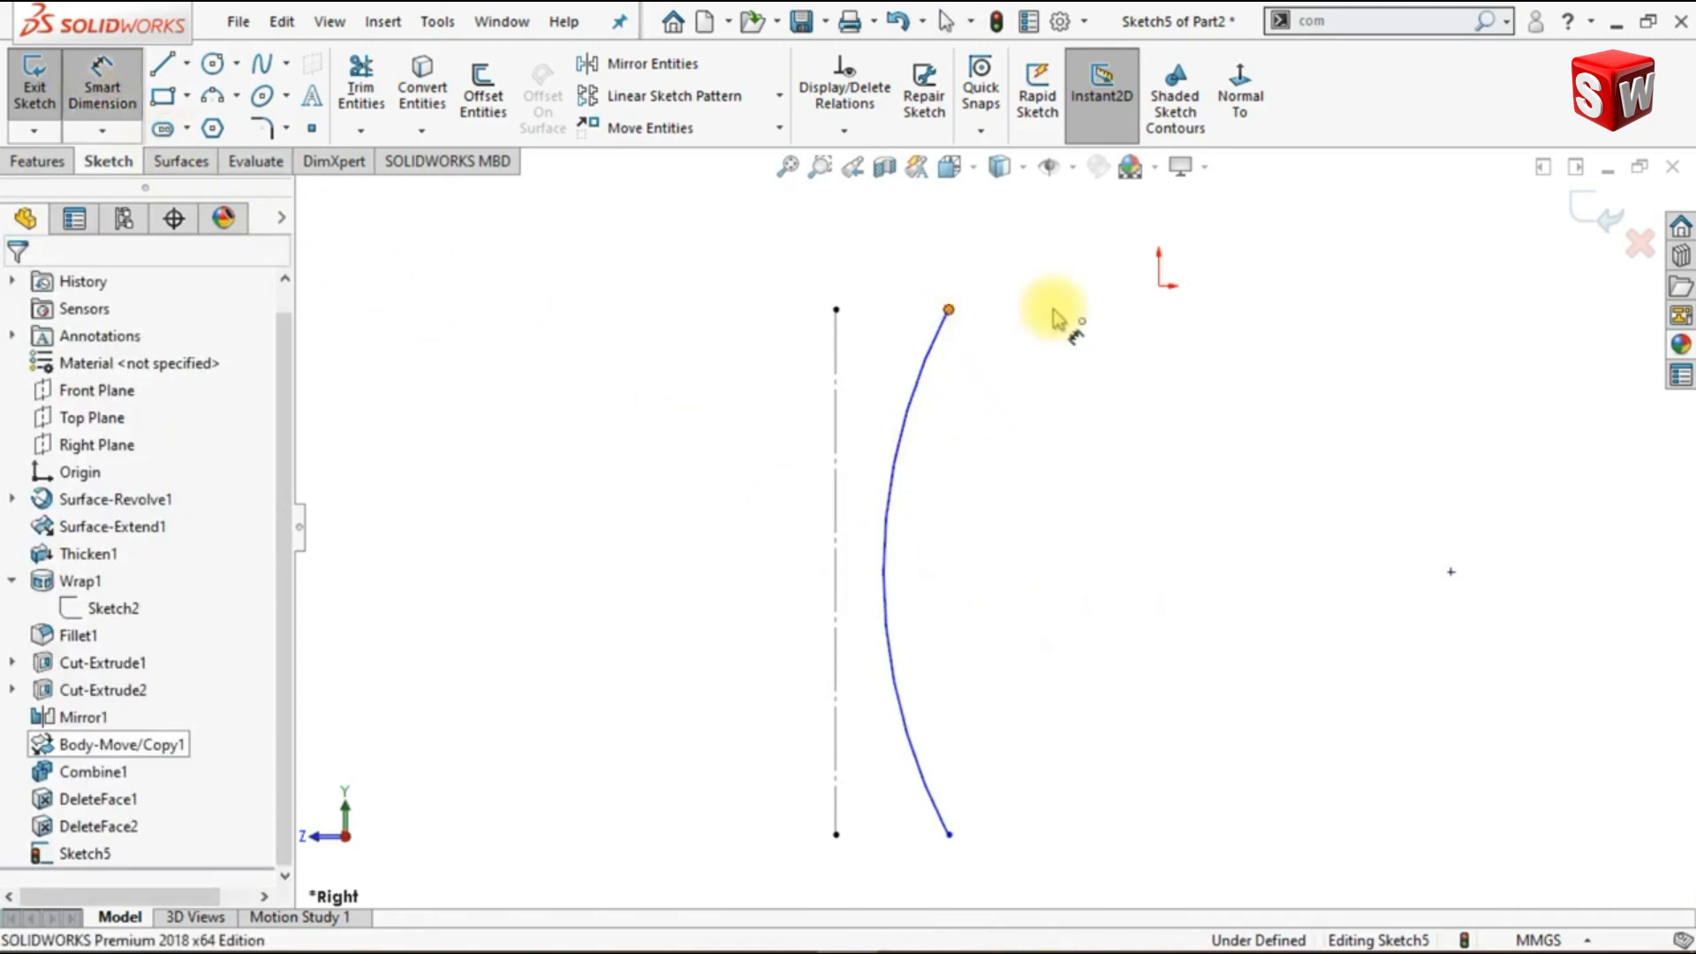
left_click(1159, 287)
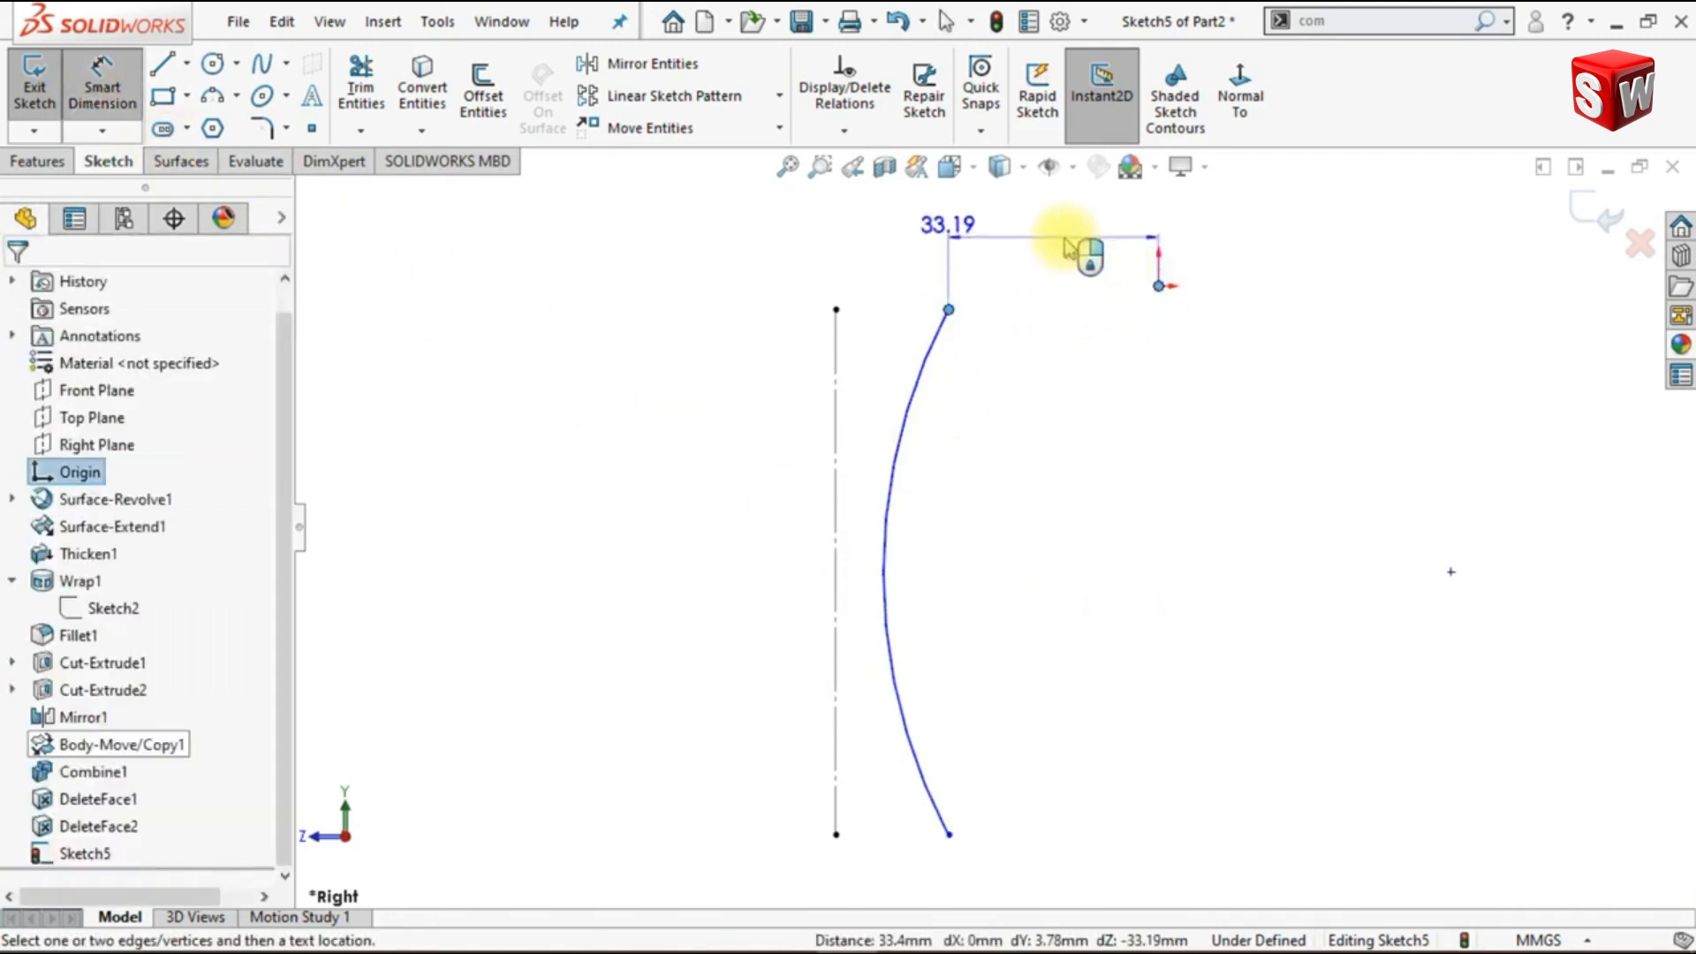
left_click(1086, 253)
type("4")
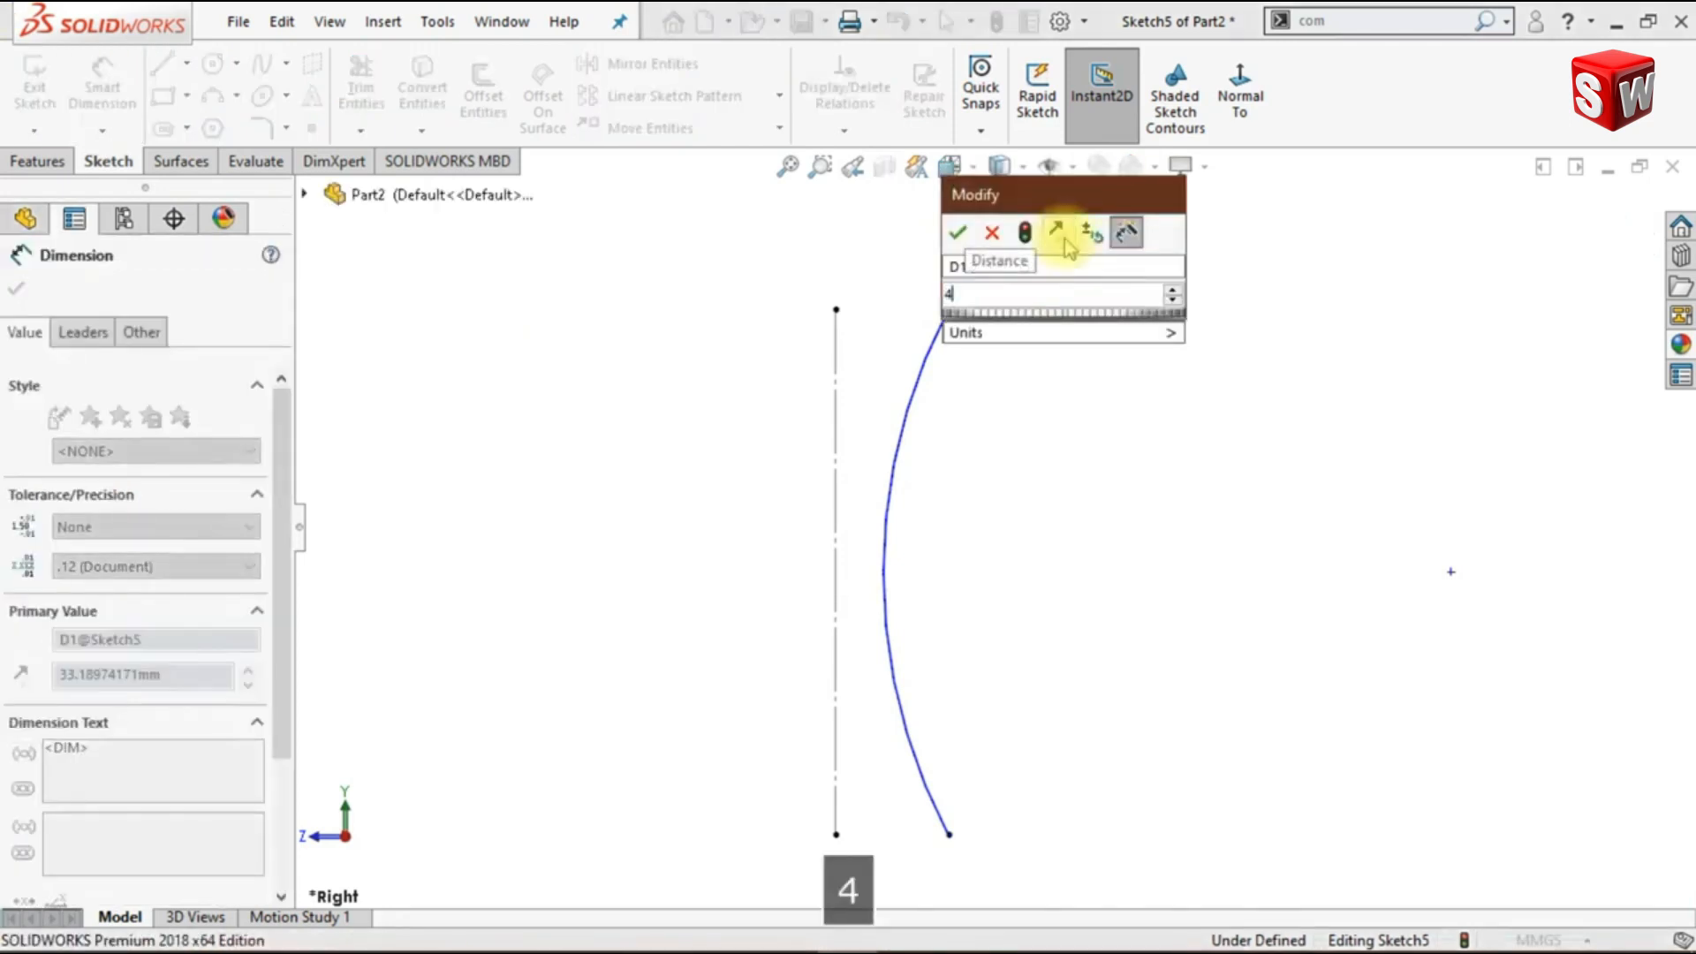
key("Return")
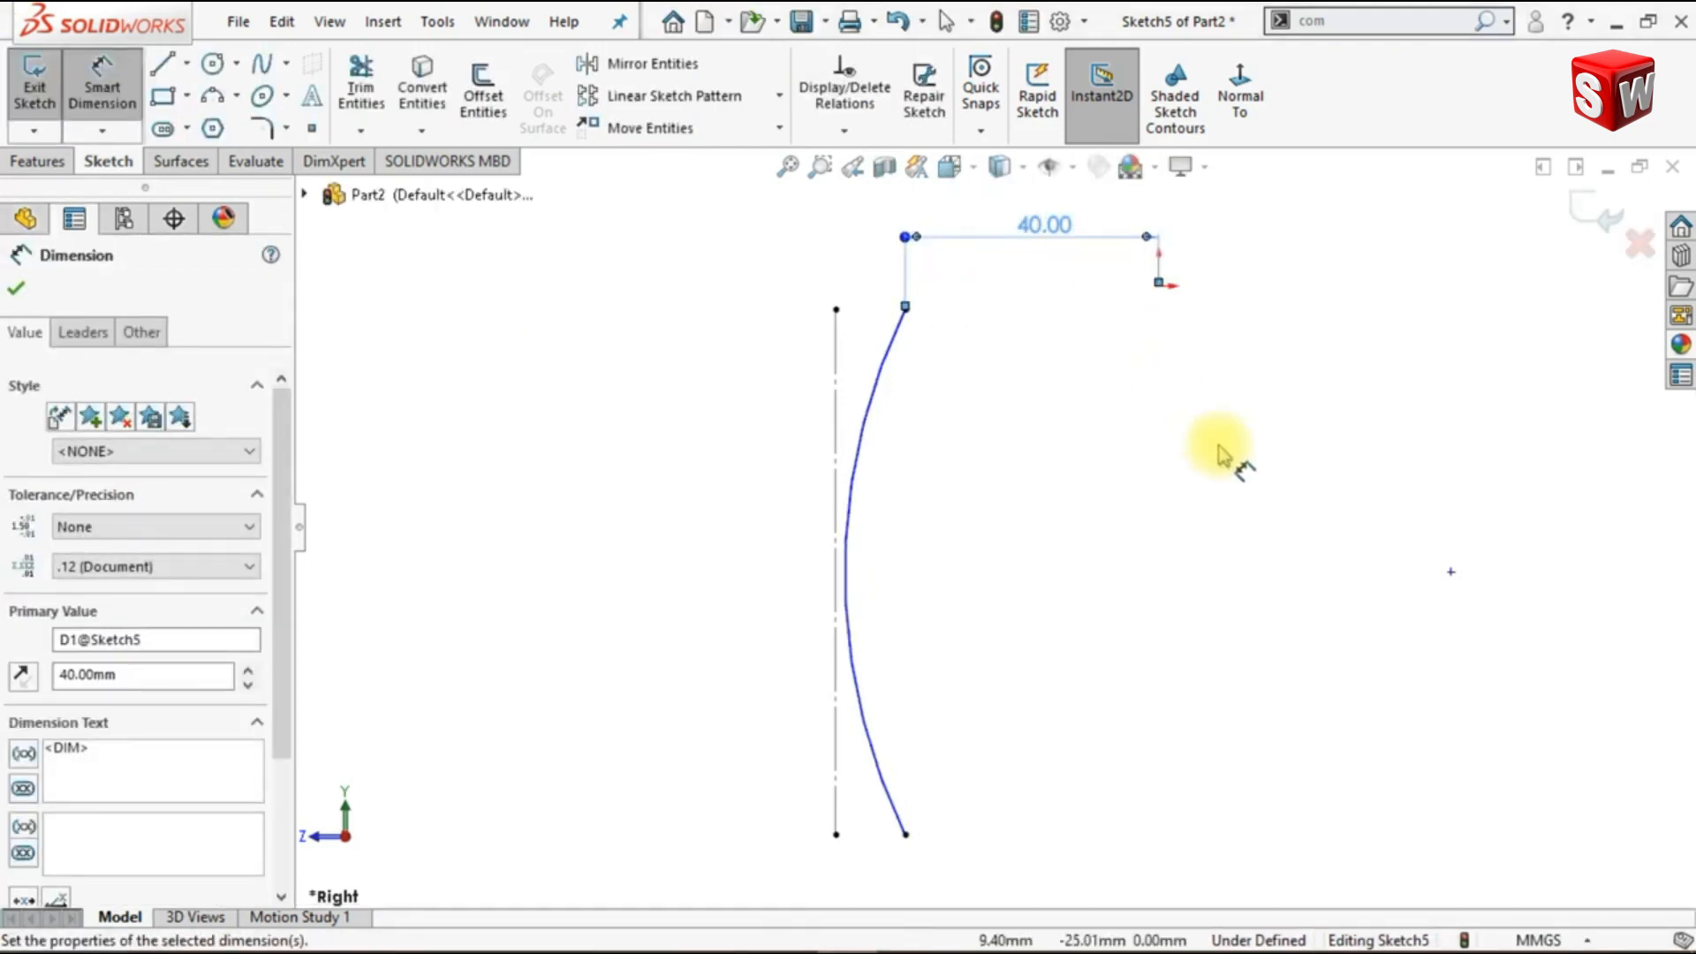
left_click(1219, 455)
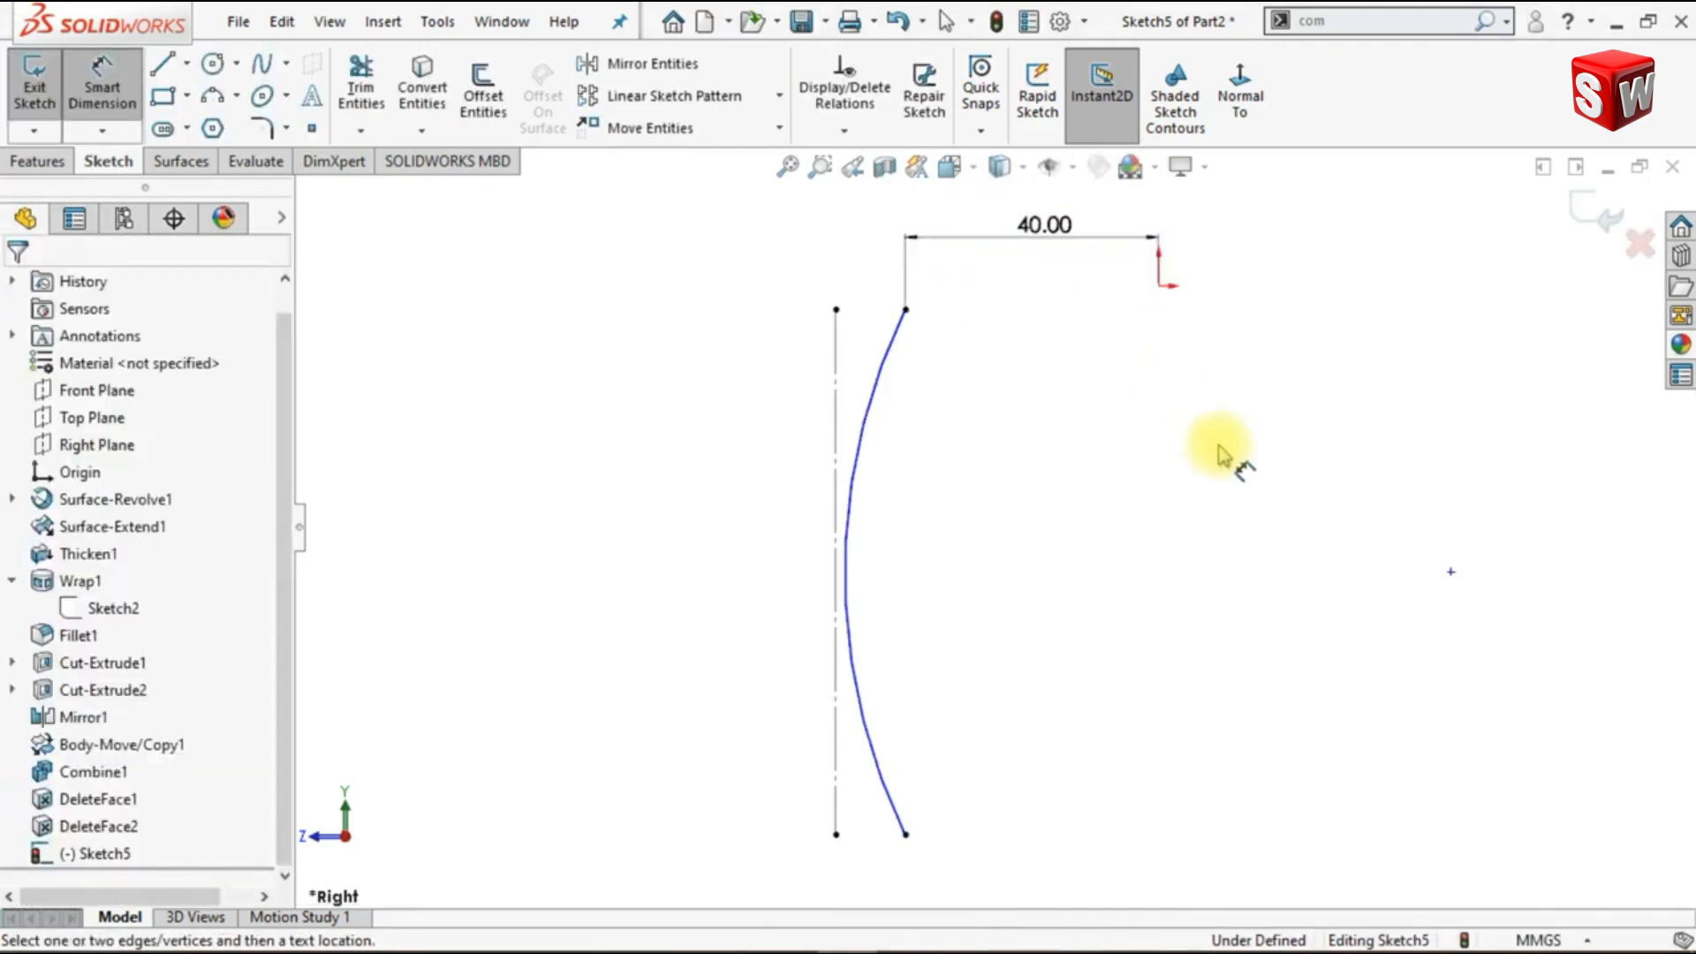
- Dimension the arc's radius at 115 mm and place the dimension below the arc's lower end
left_click(854, 546)
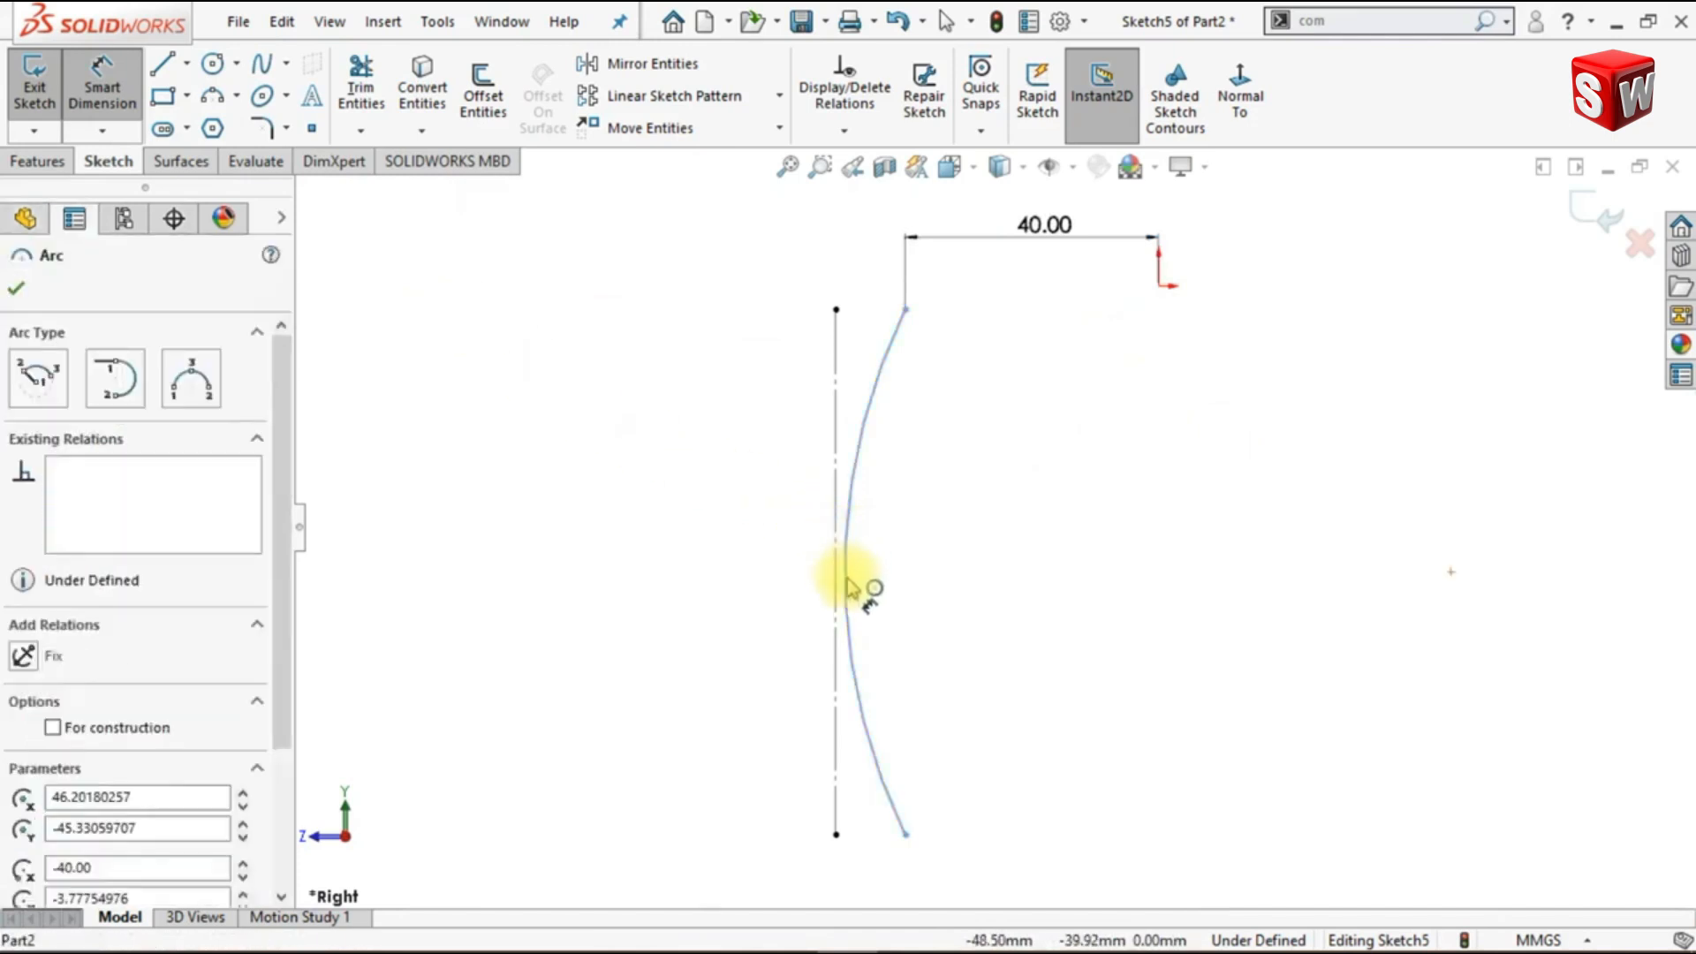
left_click(755, 835)
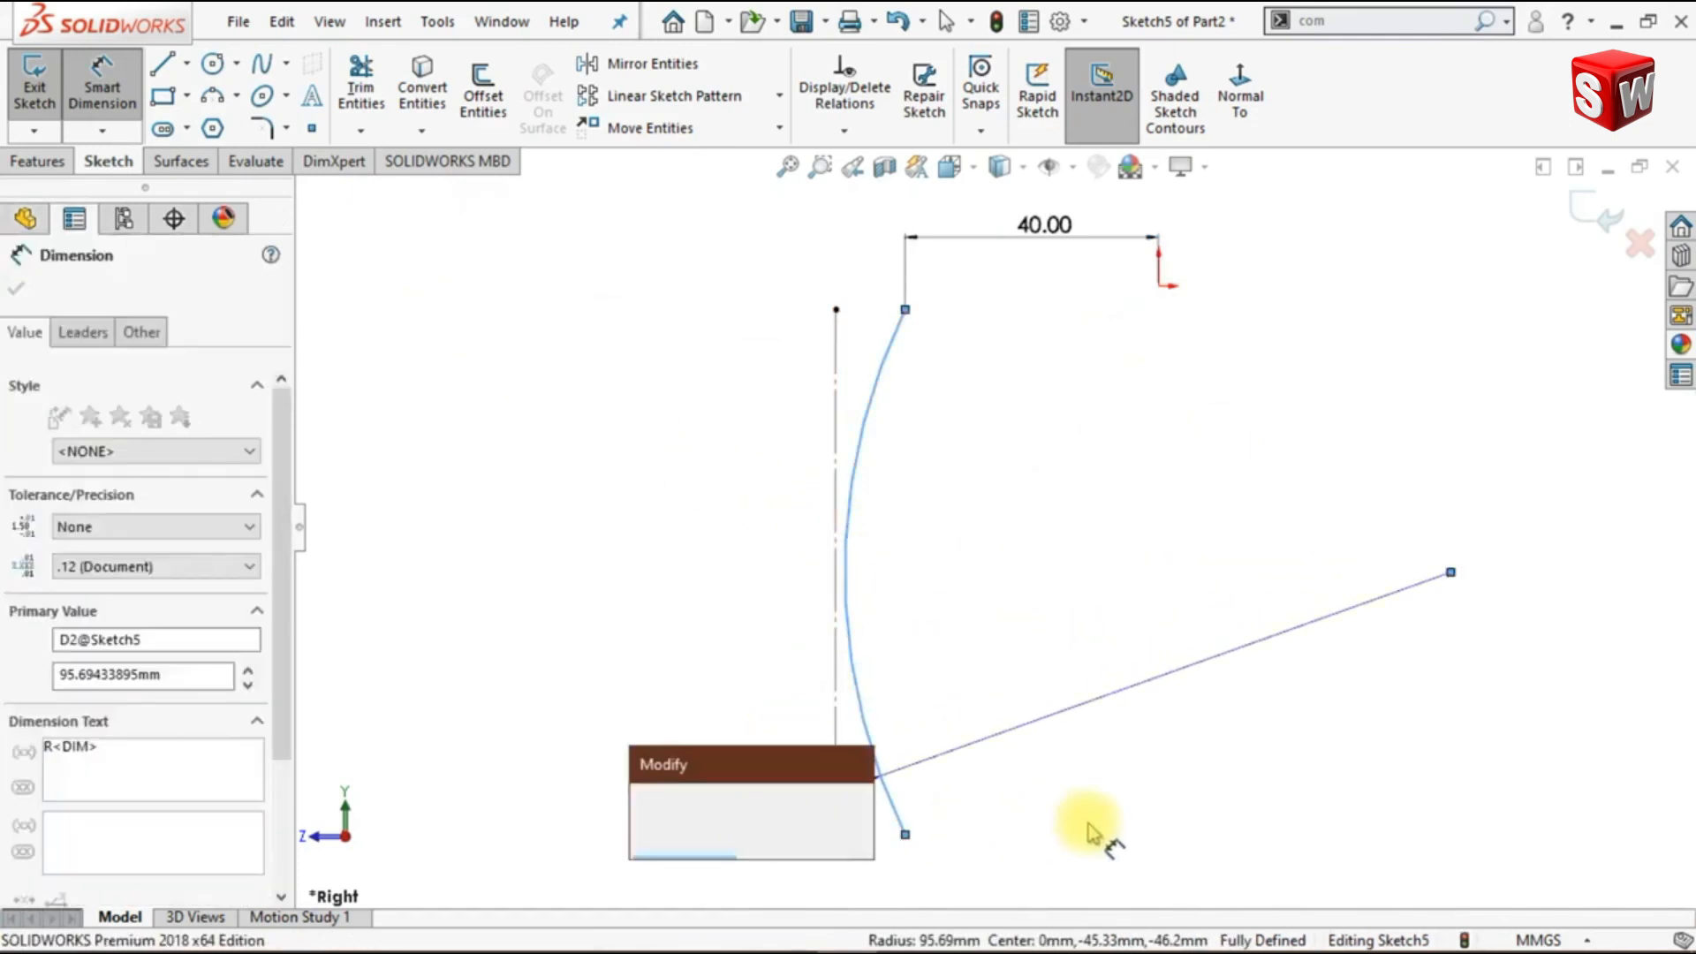
type("115")
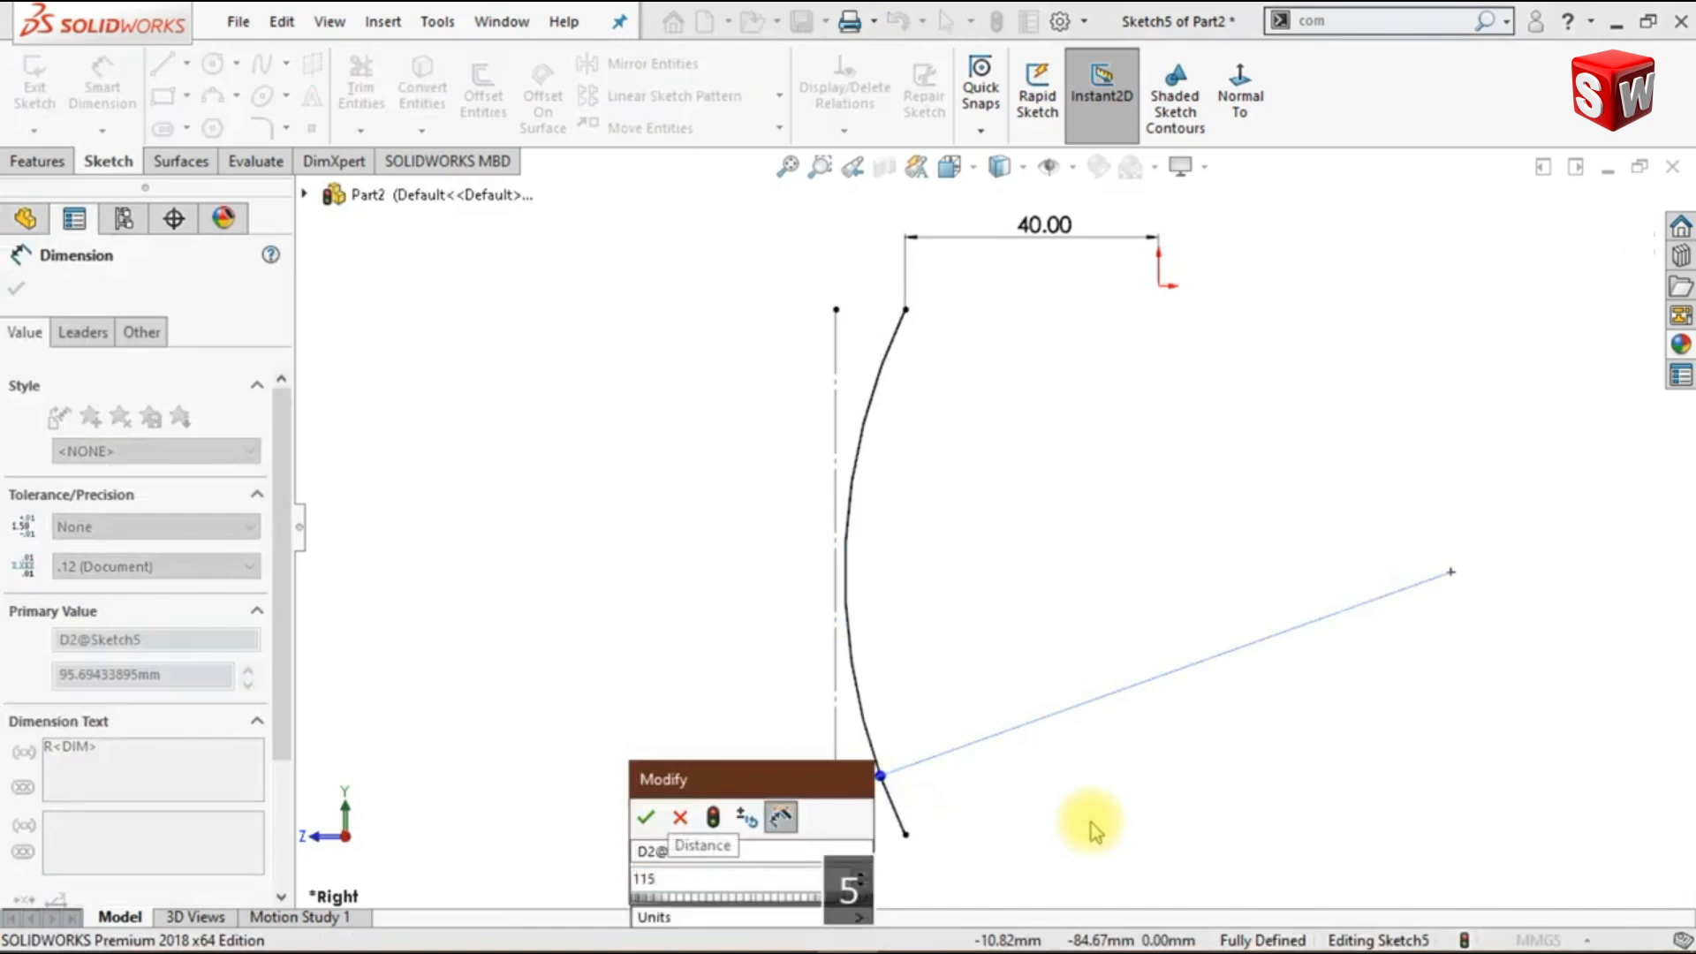
key("Return")
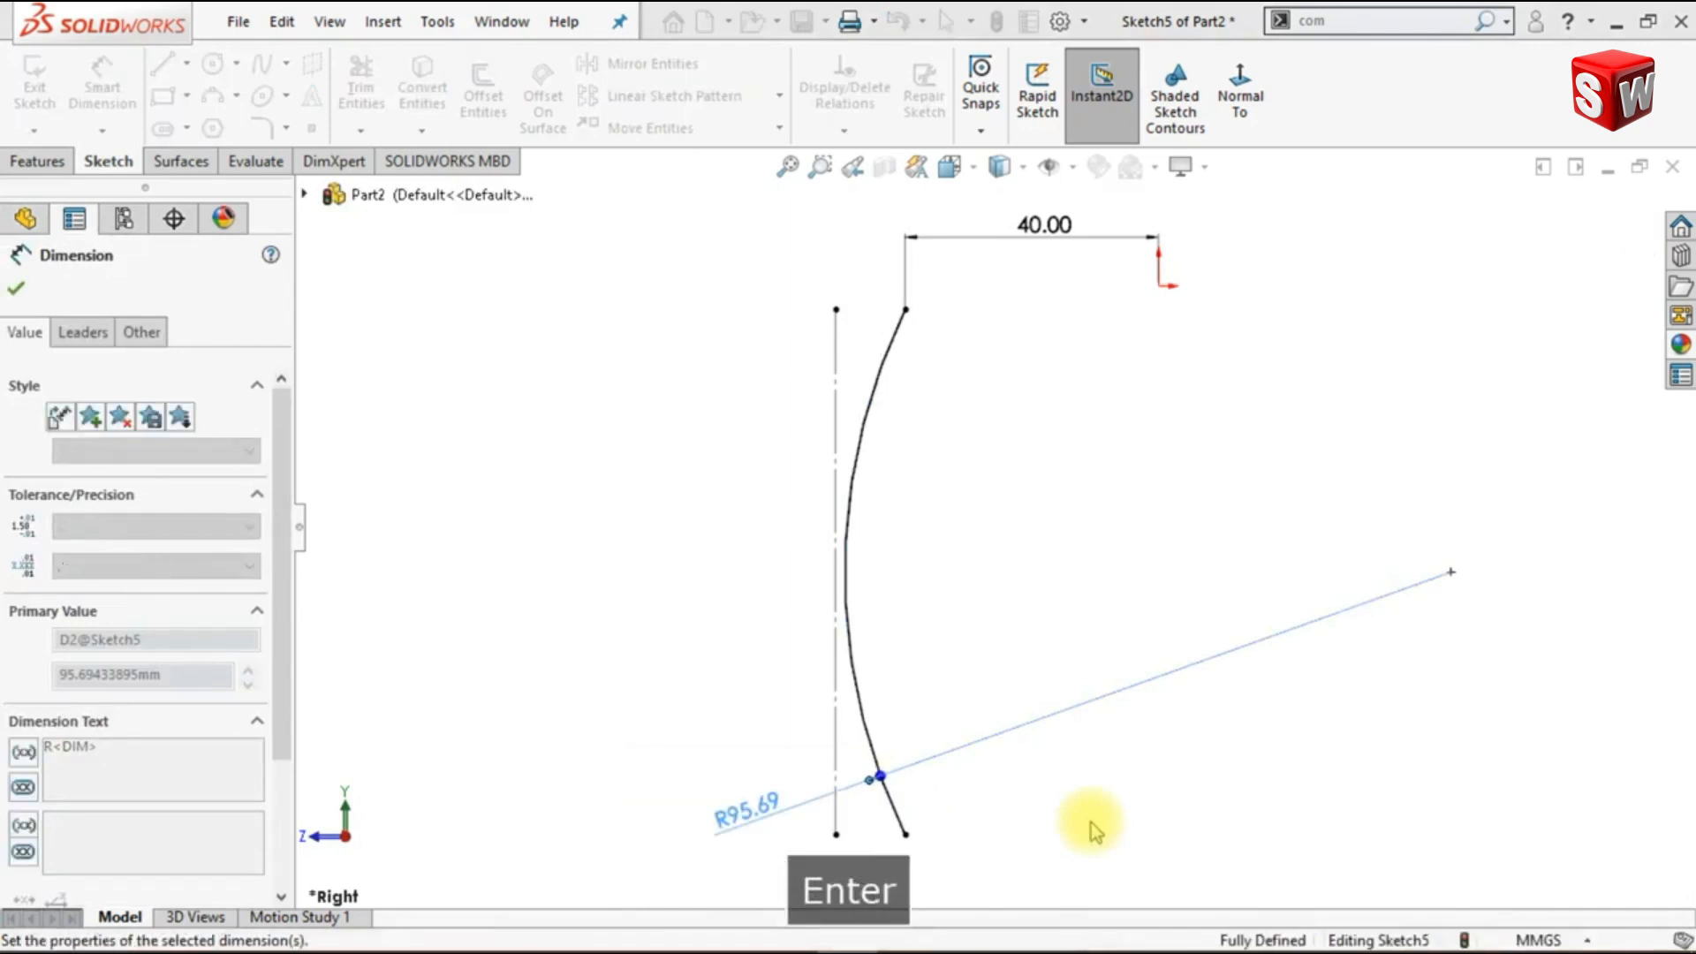
scroll(1151, 559, "up", 2)
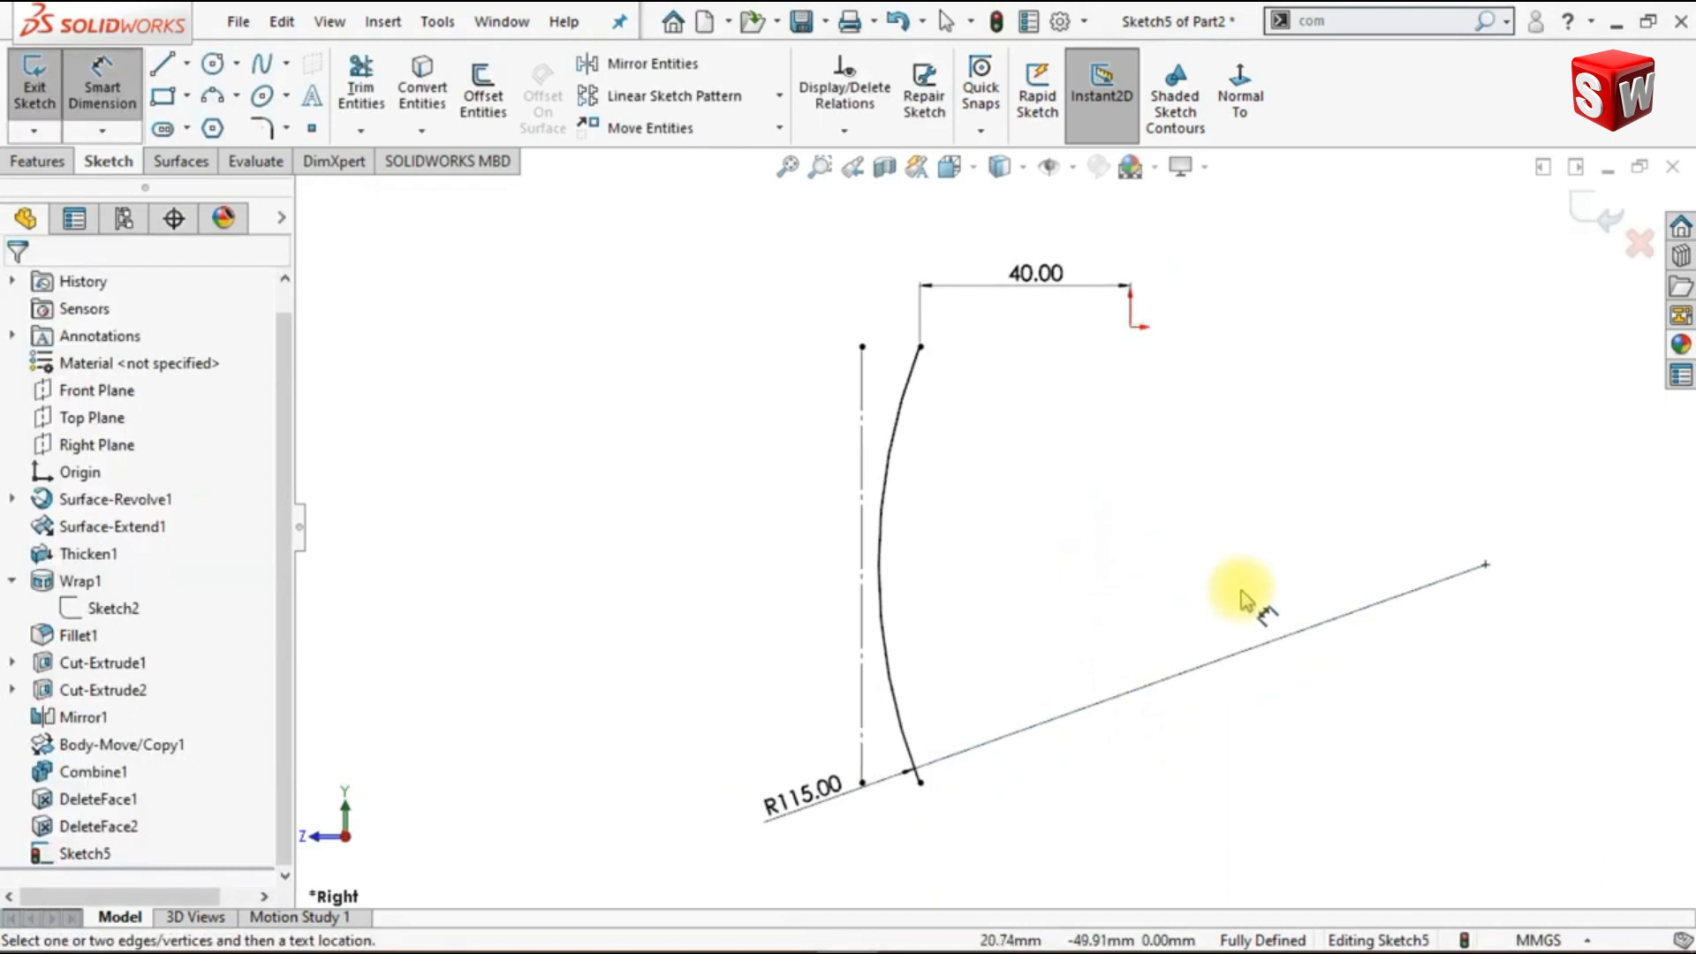
left_click_drag(862, 726, 927, 804)
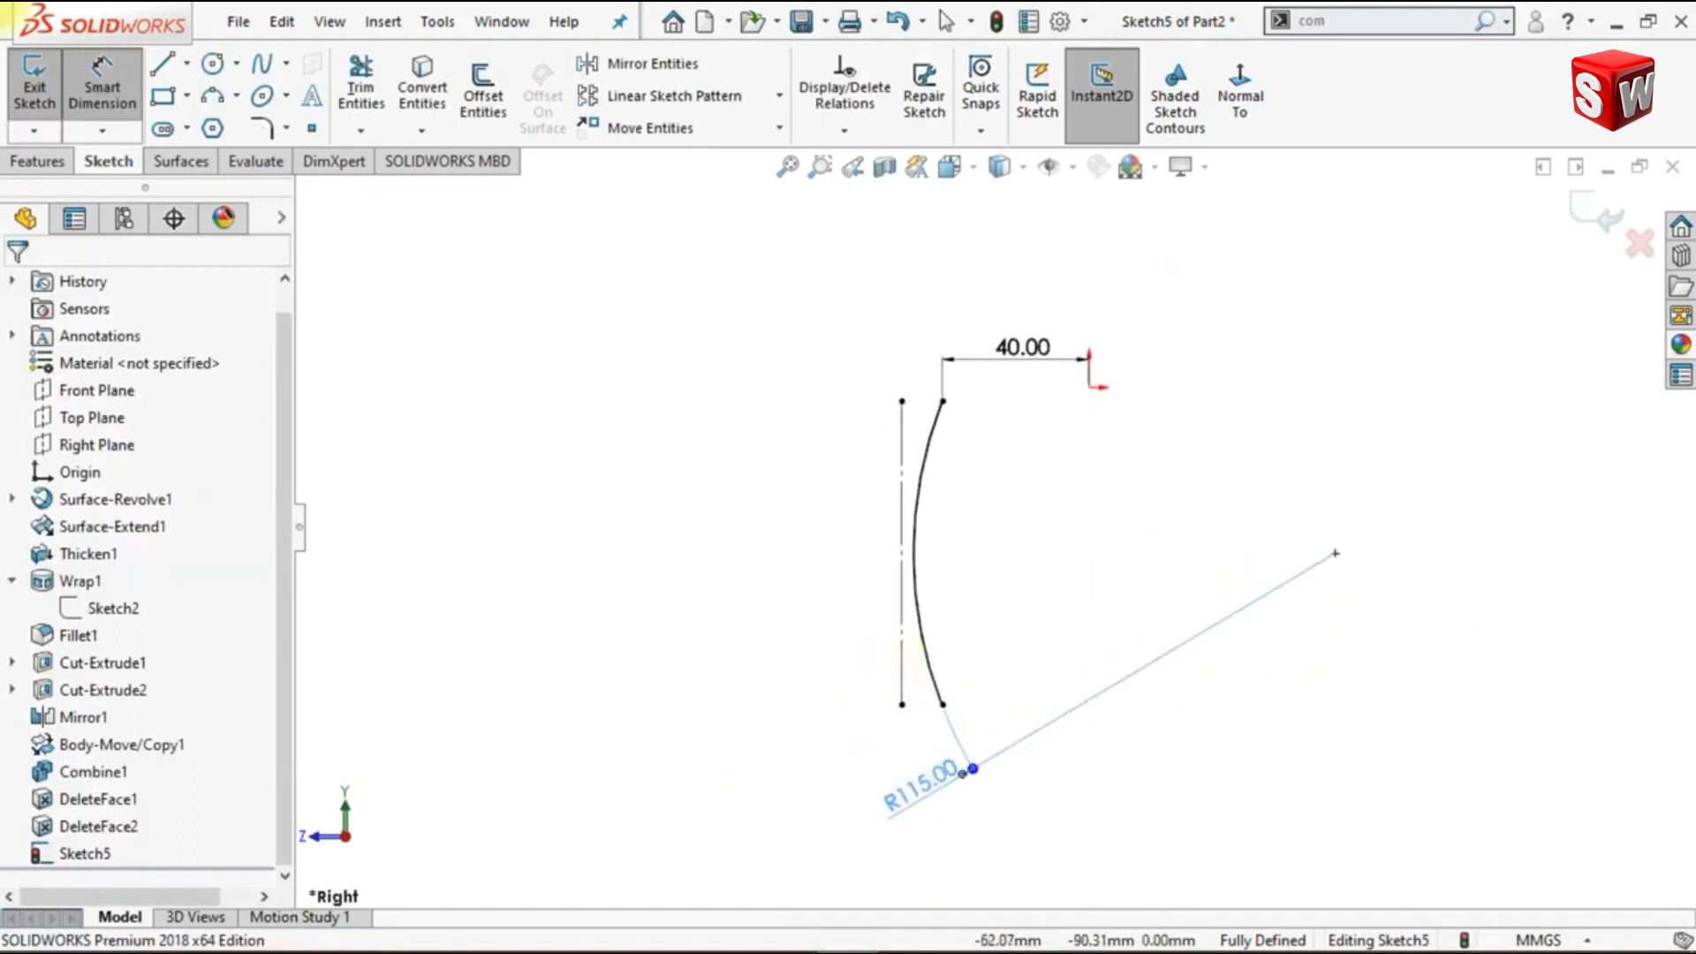
left_click(1088, 683)
scroll(975, 547, "down", 1)
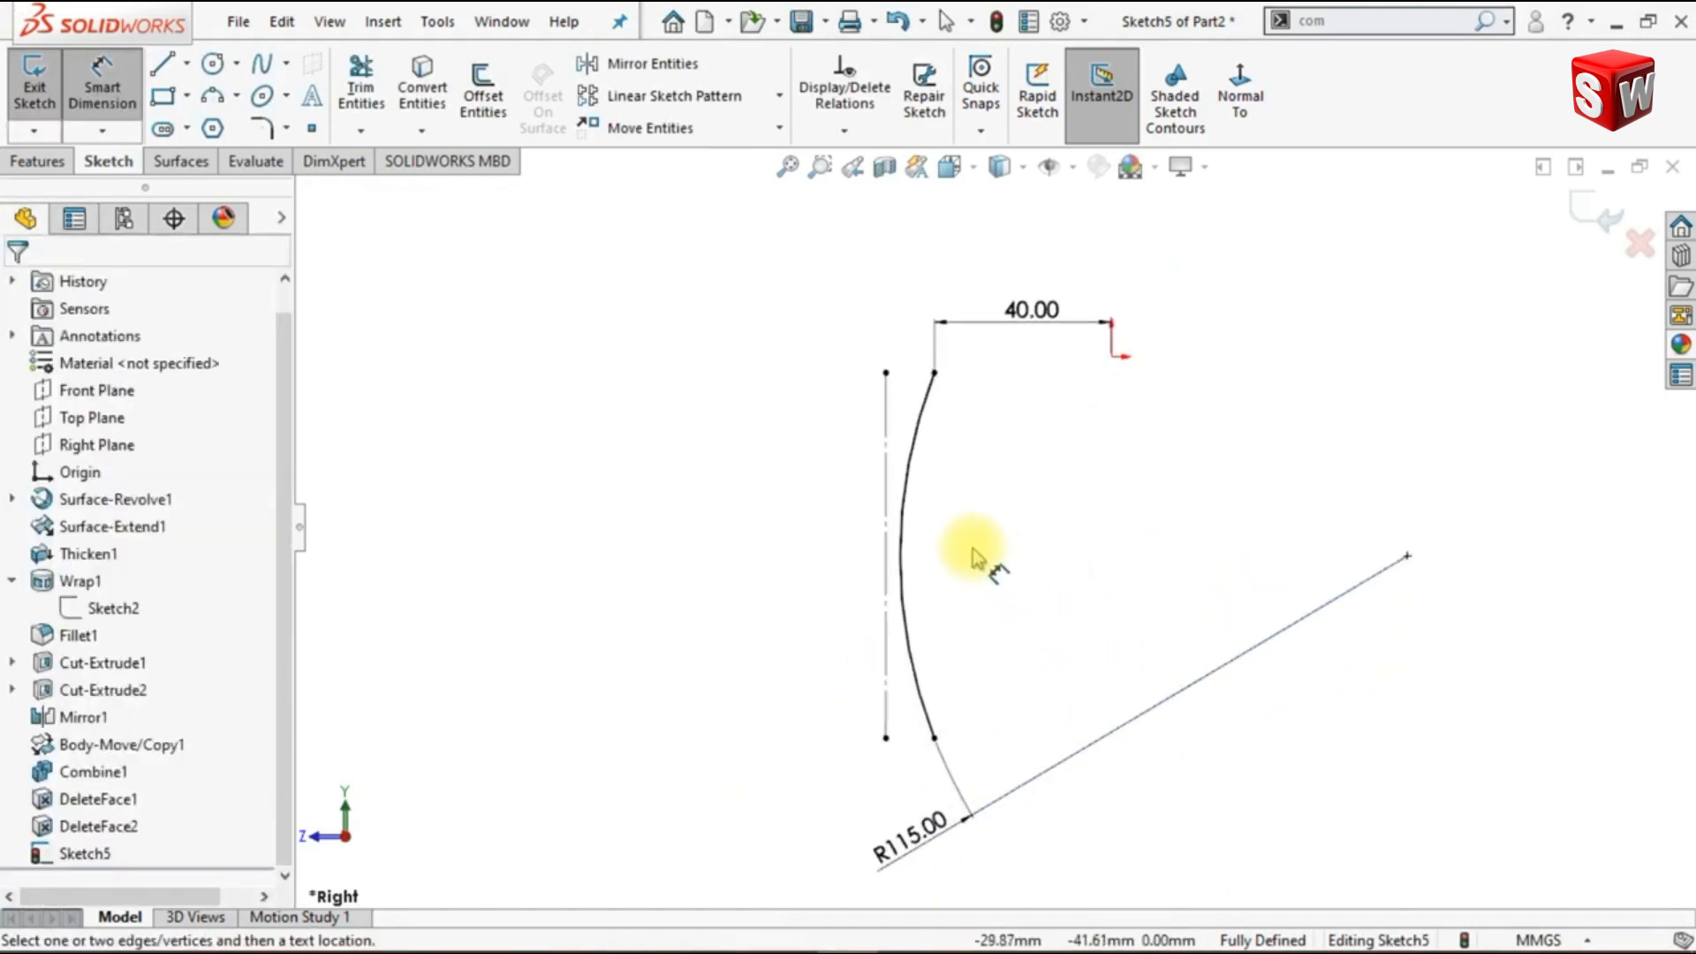
- Turn the R115 arc into construction geometry
left_click(913, 481)
key("Escape")
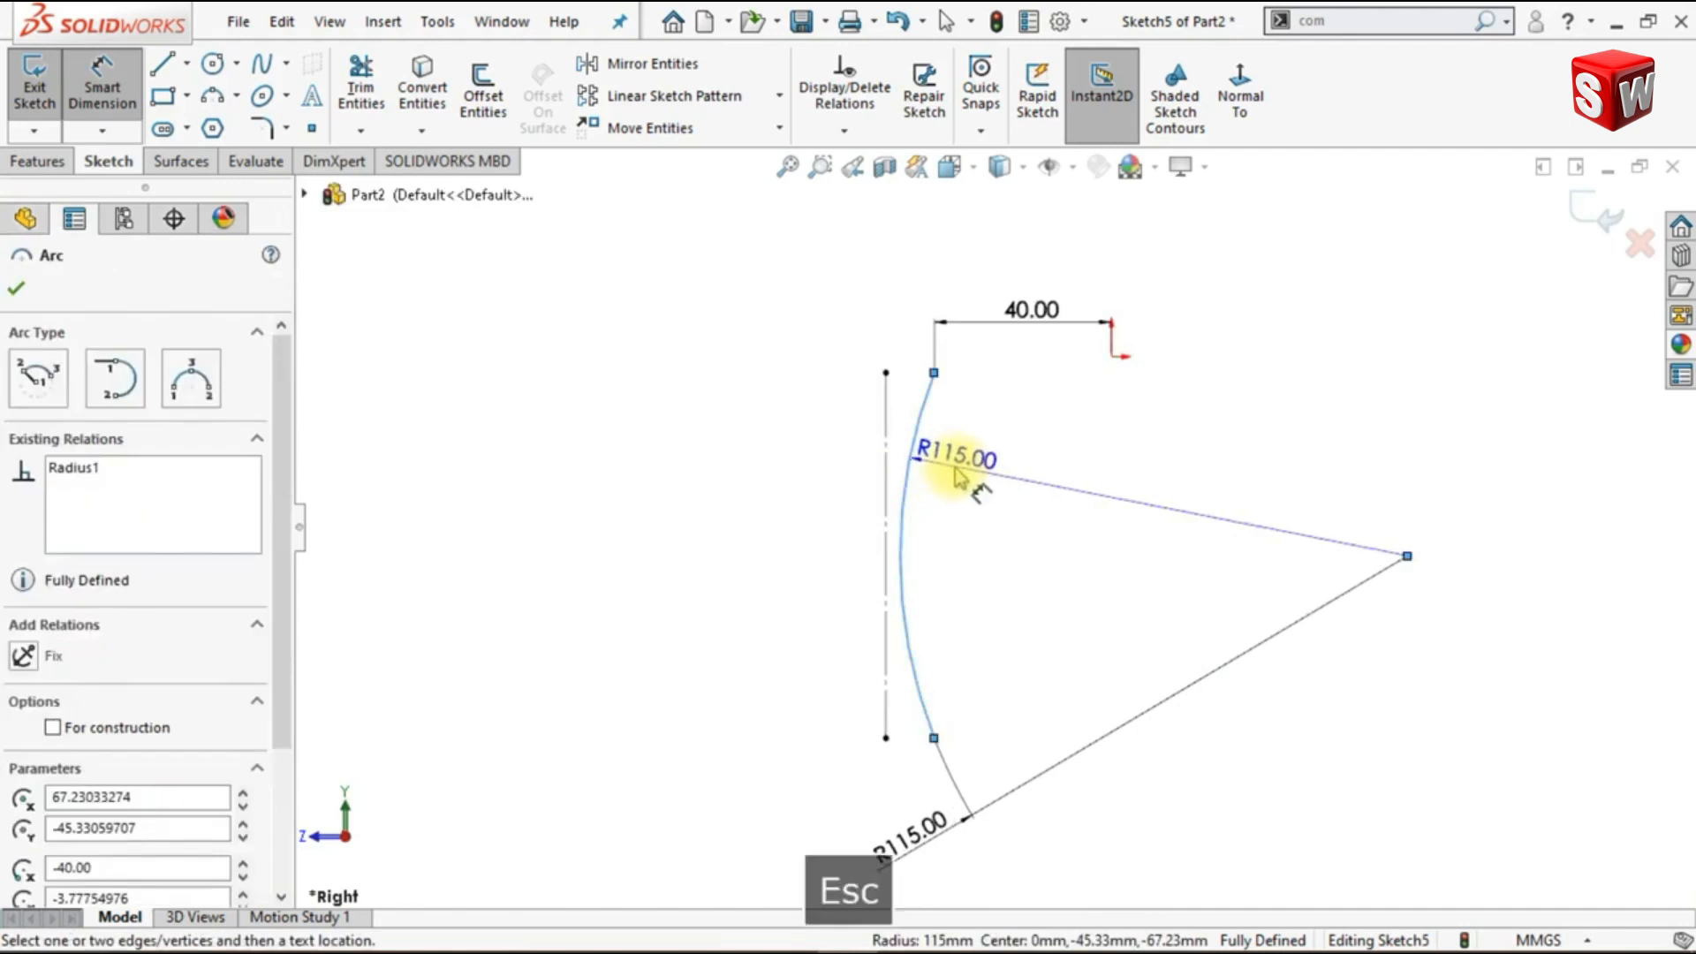
left_click(921, 422)
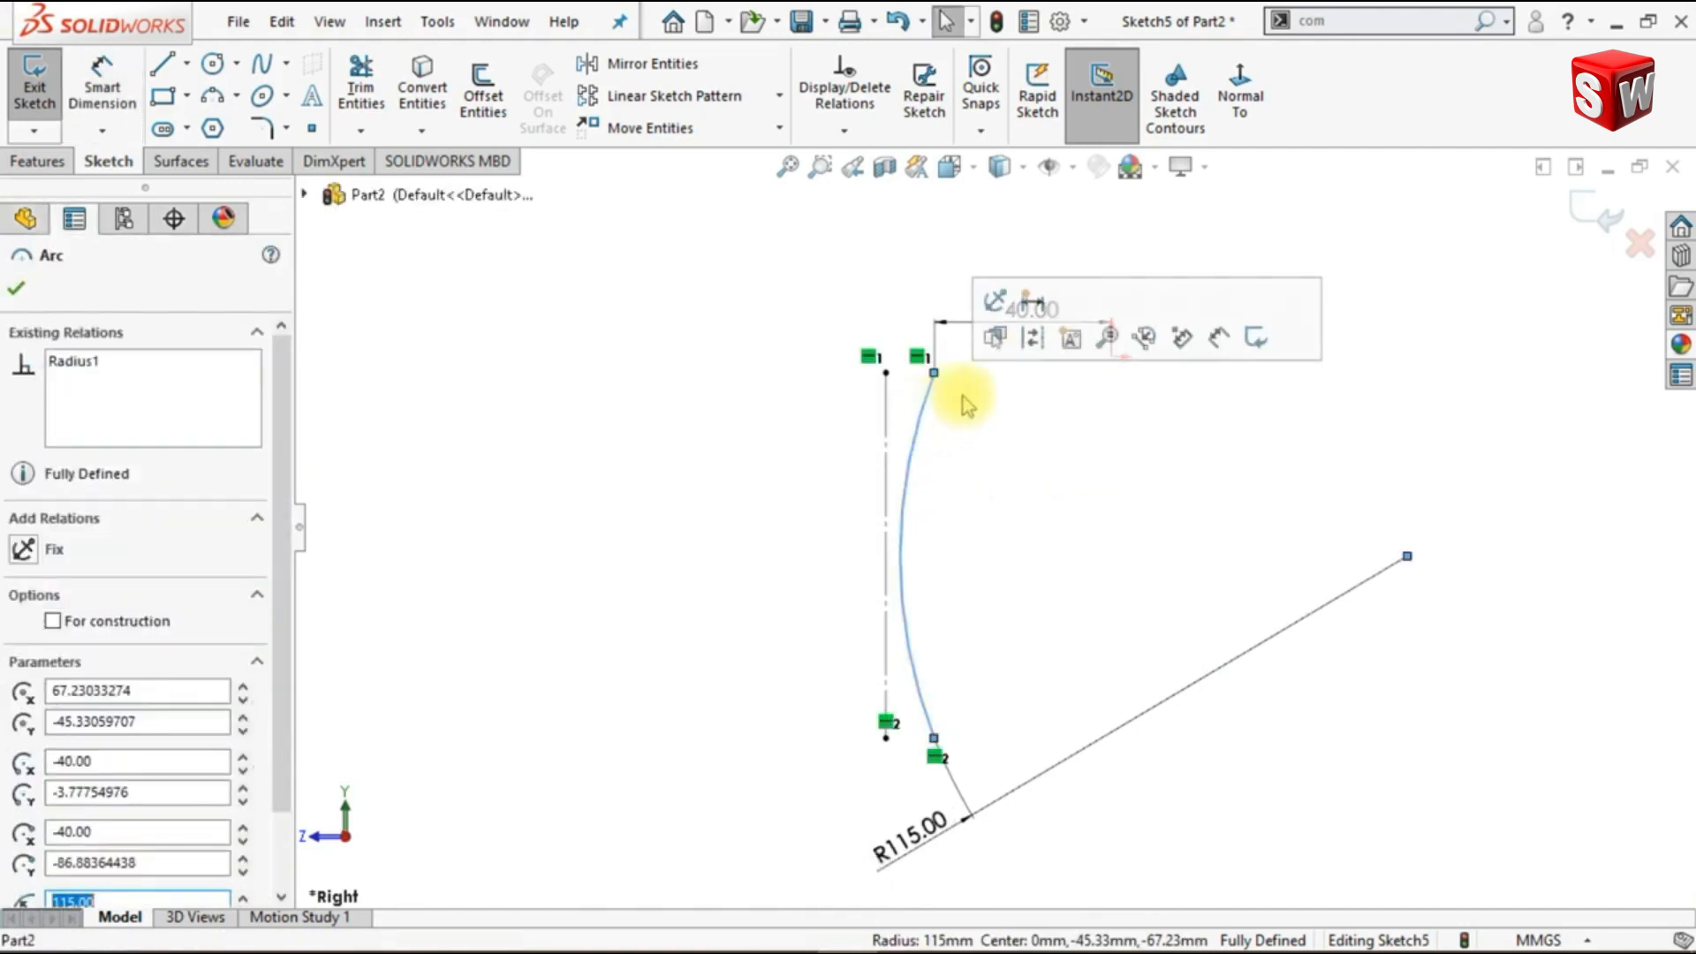
left_click(1014, 334)
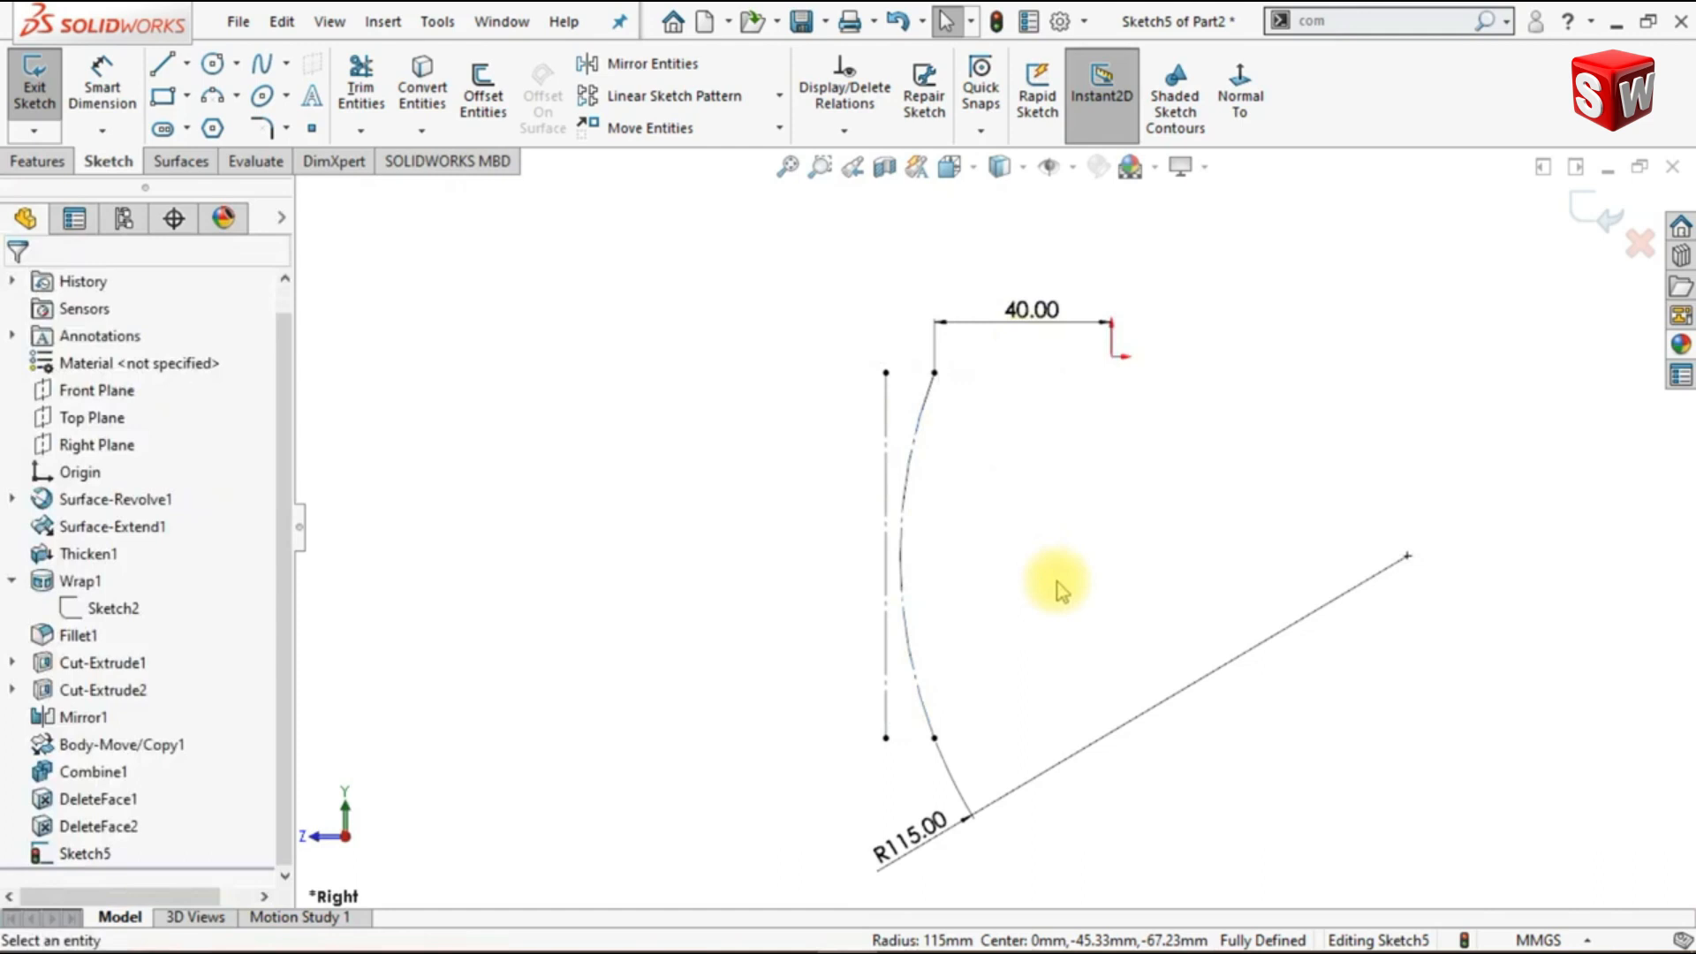
- Draw a two-point spline from the construction arc's upper endpoint to its lower endpoint
mouse_move(1011, 554)
middle_mouse_down("shift")
mouse_move(1005, 509)
mouse_move(951, 455)
middle_mouse_up("shift")
left_click(265, 70)
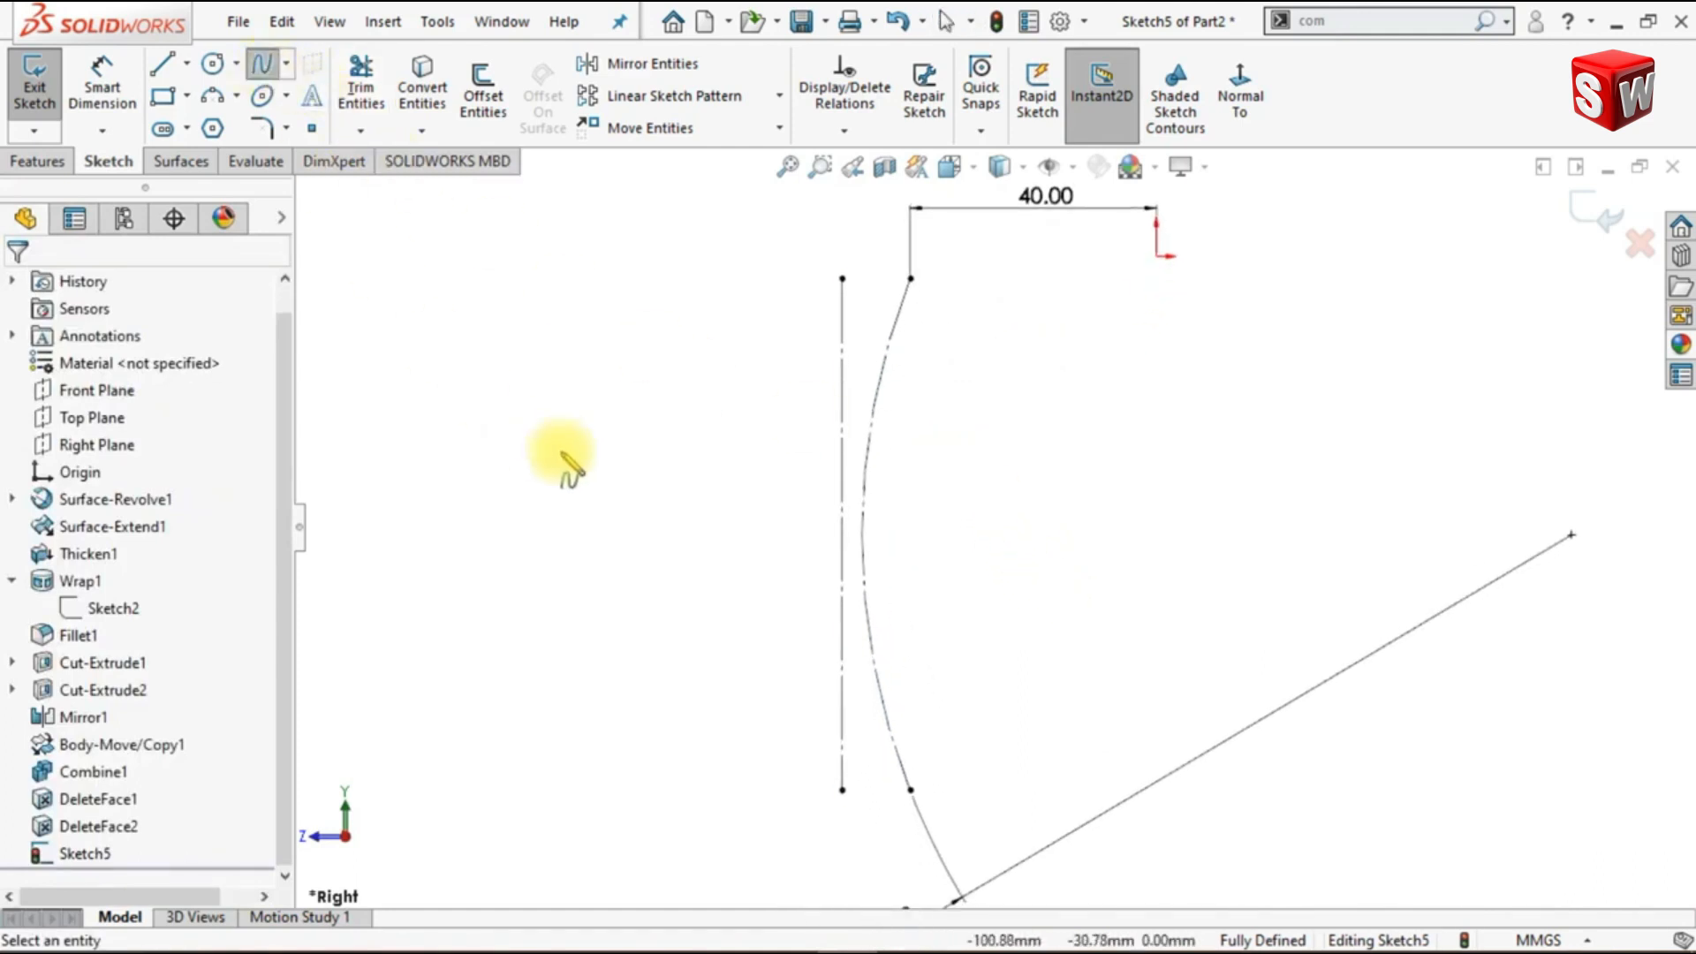
left_click(911, 279)
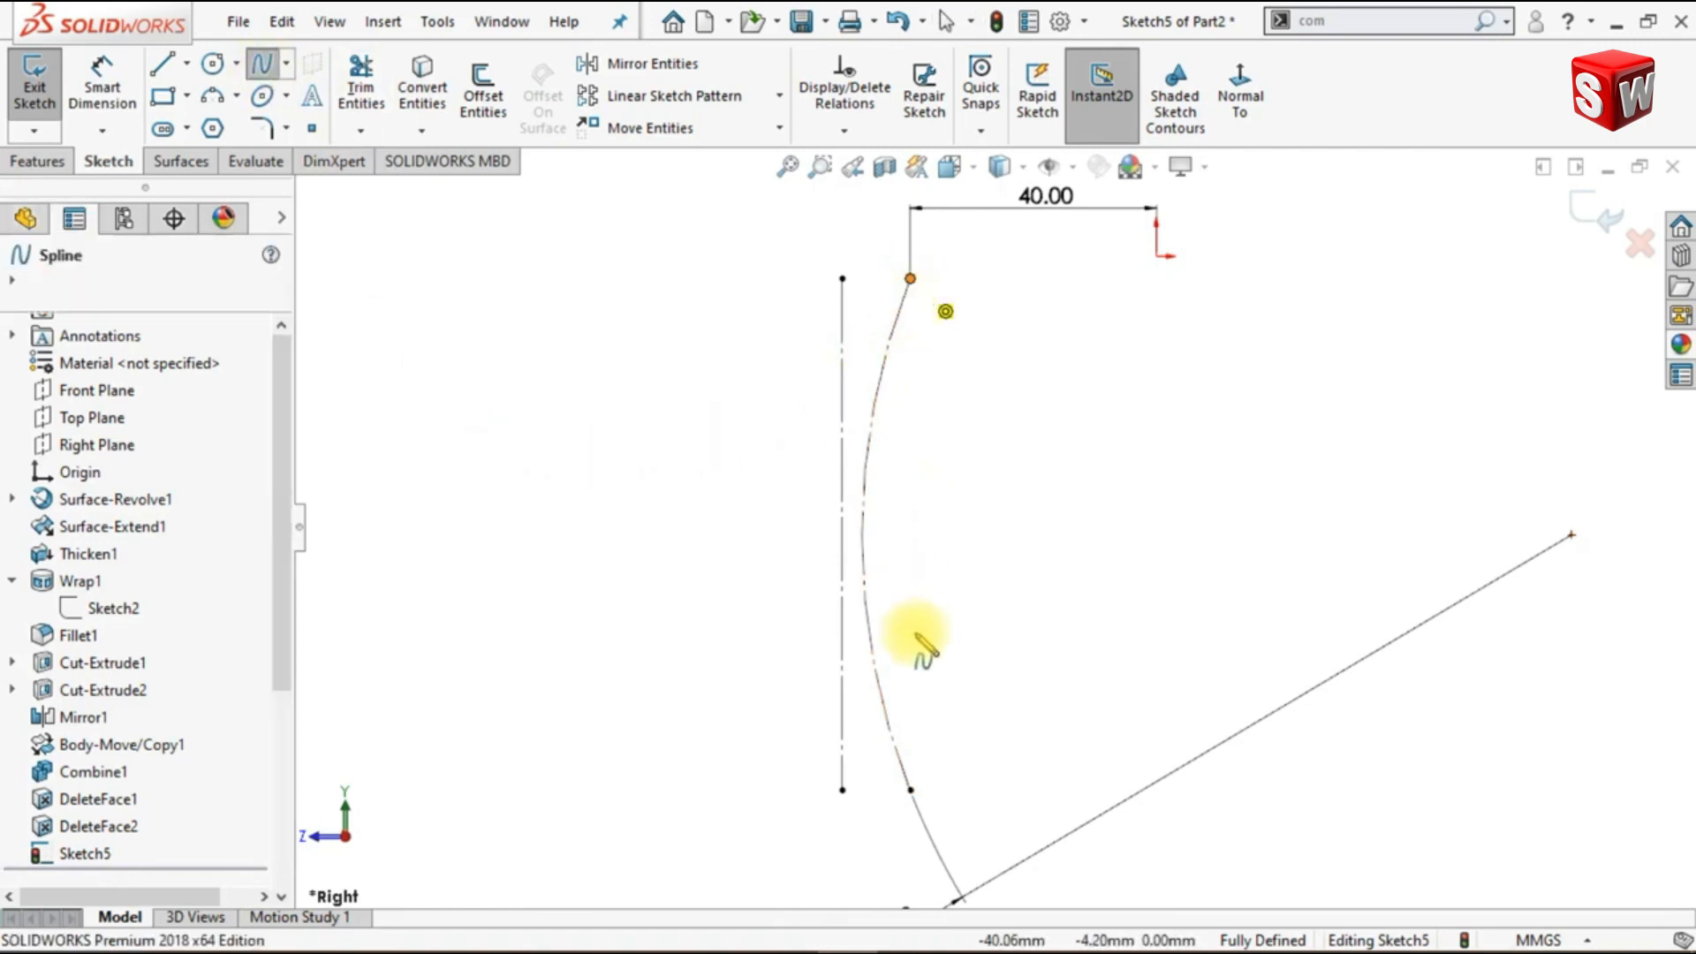
left_click(911, 789)
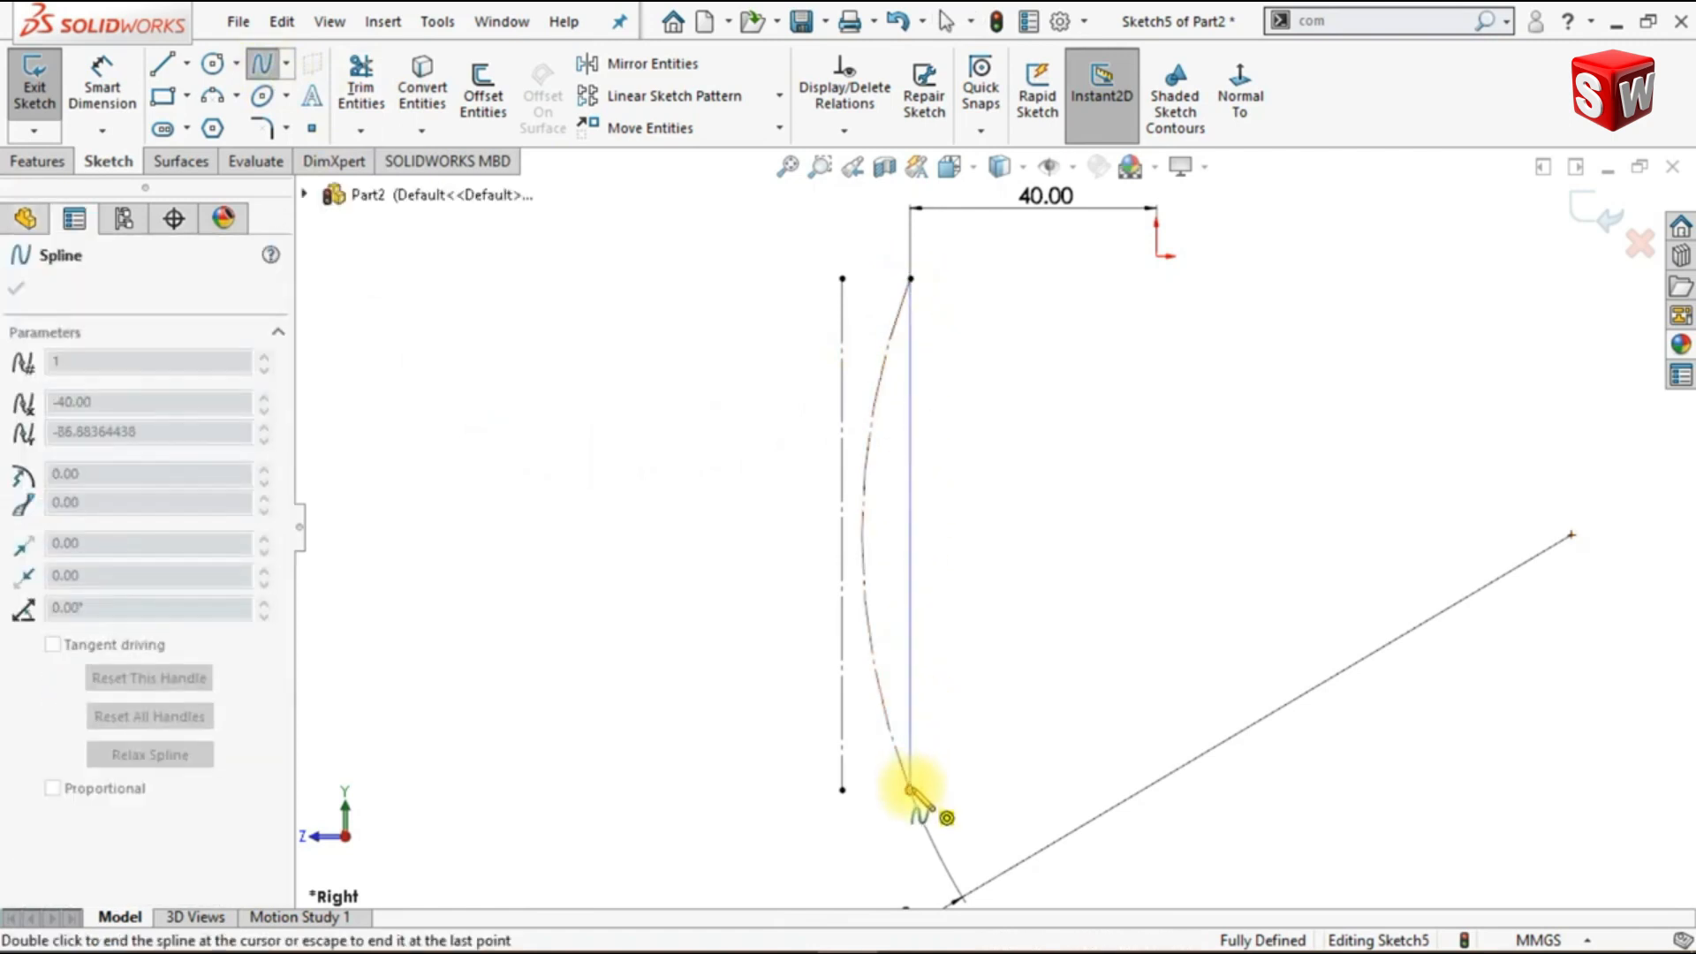
key("Escape")
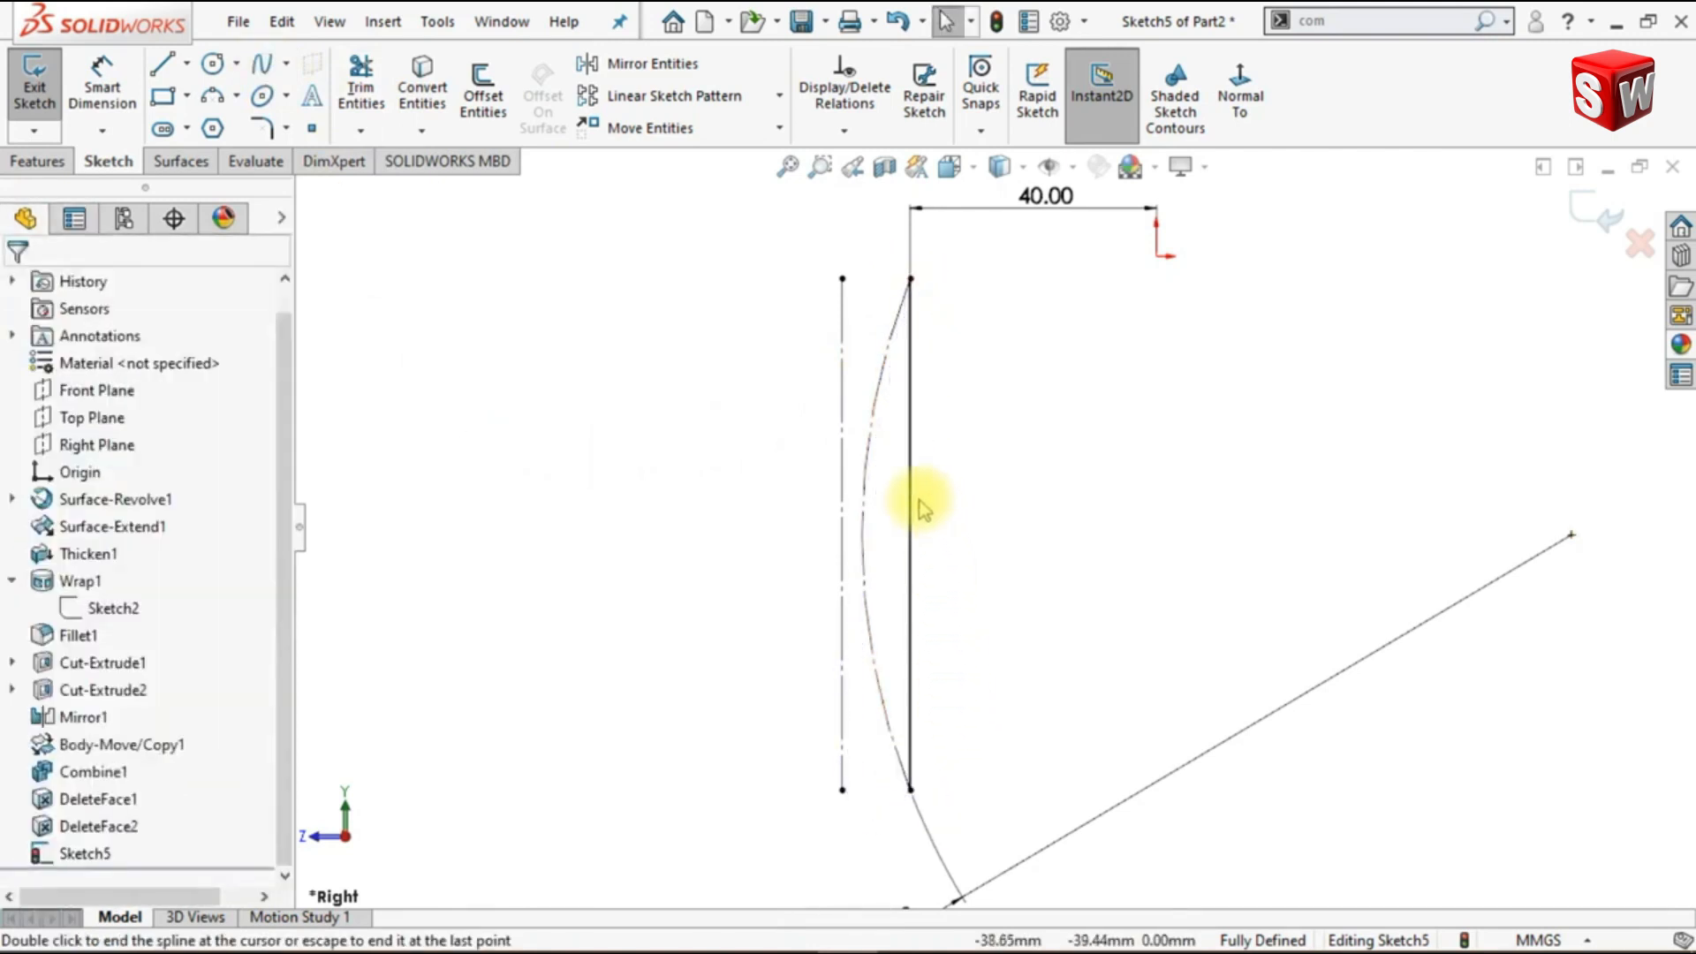
- Bend the straight spline toward the construction arc by adjusting its end handles
left_click(919, 528)
left_click_drag(915, 495, 875, 659)
left_click(991, 627)
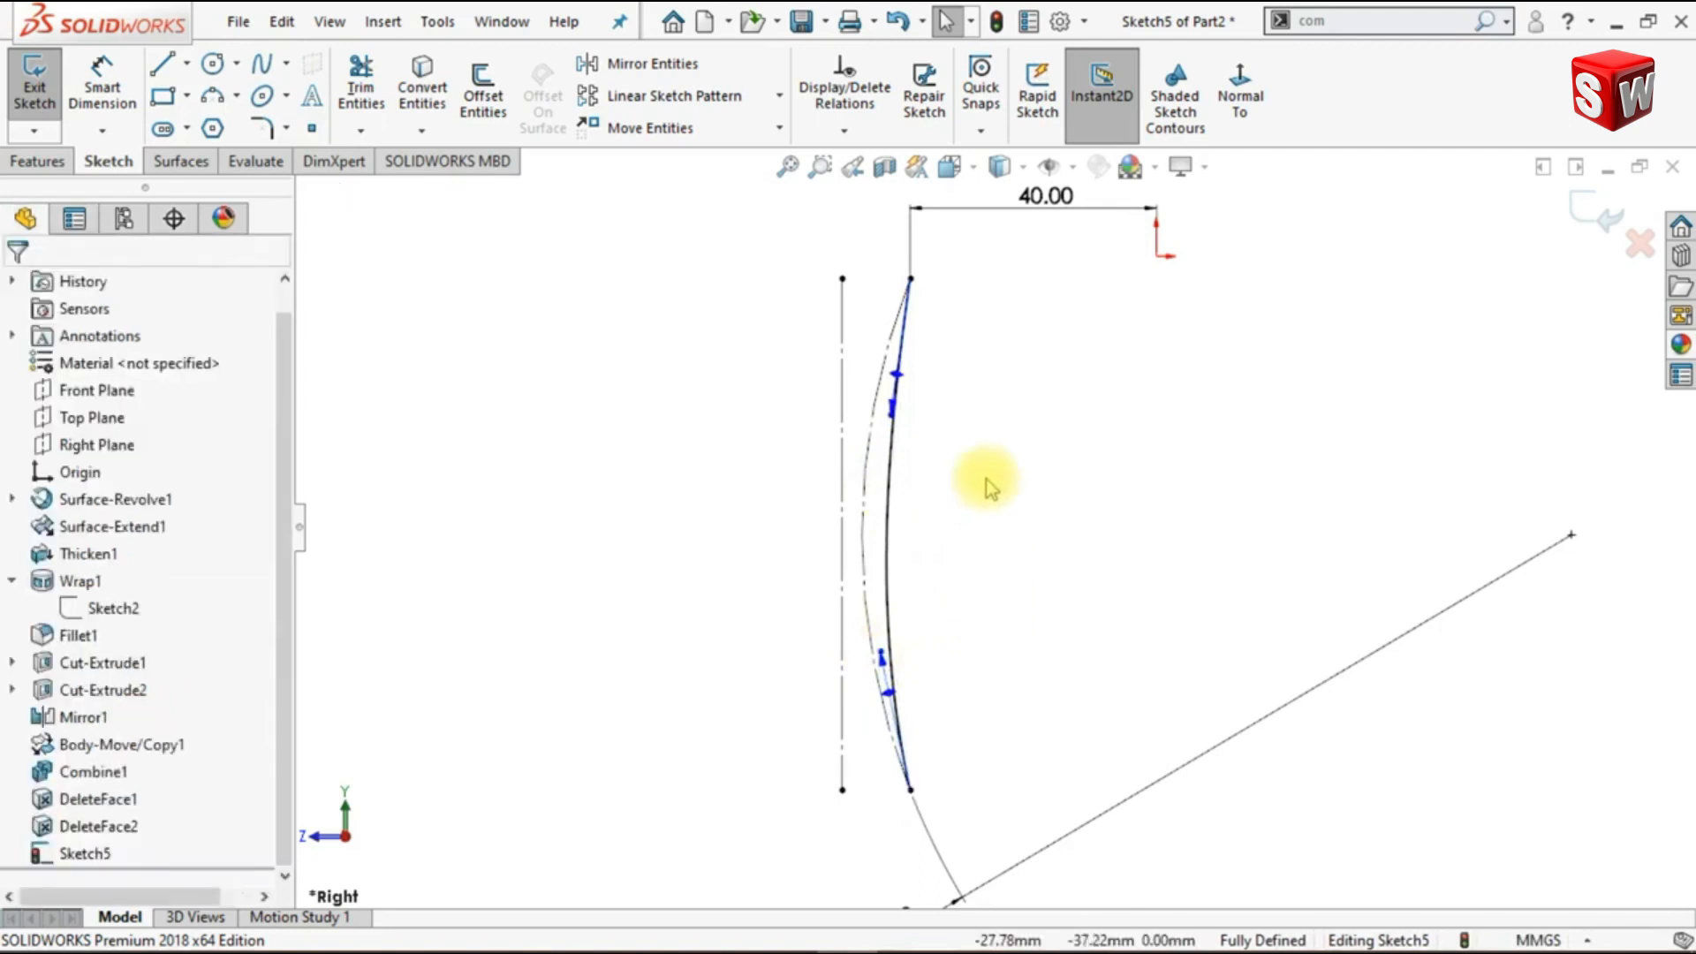
- Add a Tangent relation between the construction arc and the spline at their upper end
left_click(887, 446)
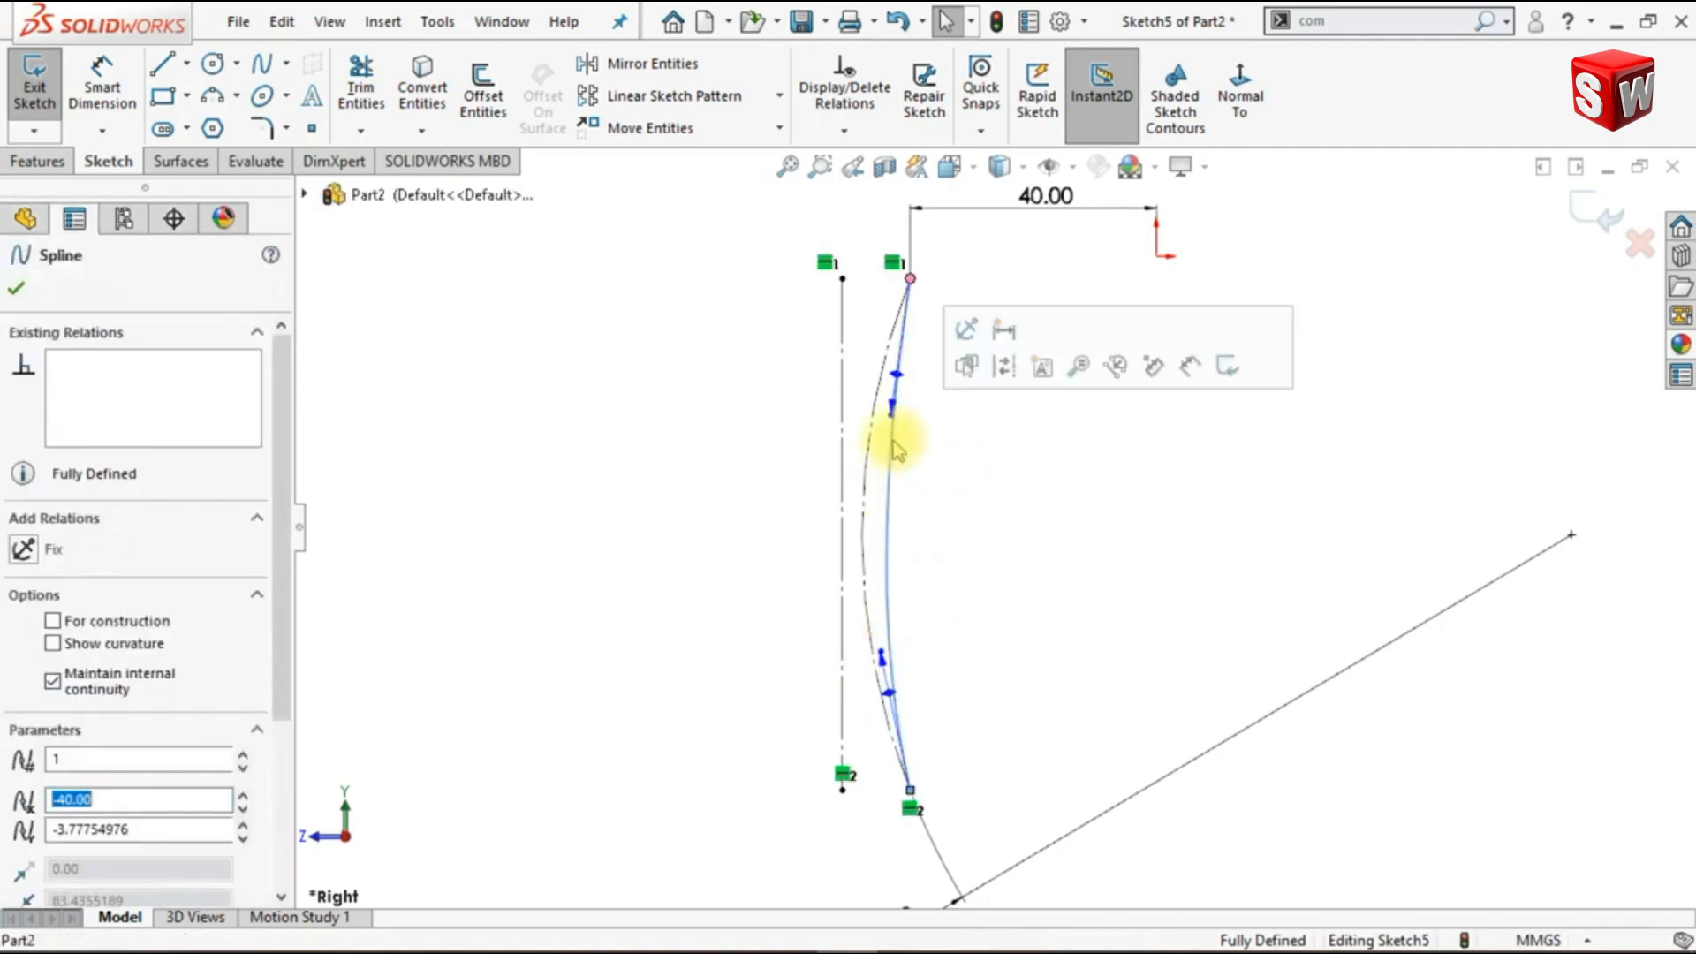
left_click(873, 446, "ctrl")
left_click(883, 447, "ctrl")
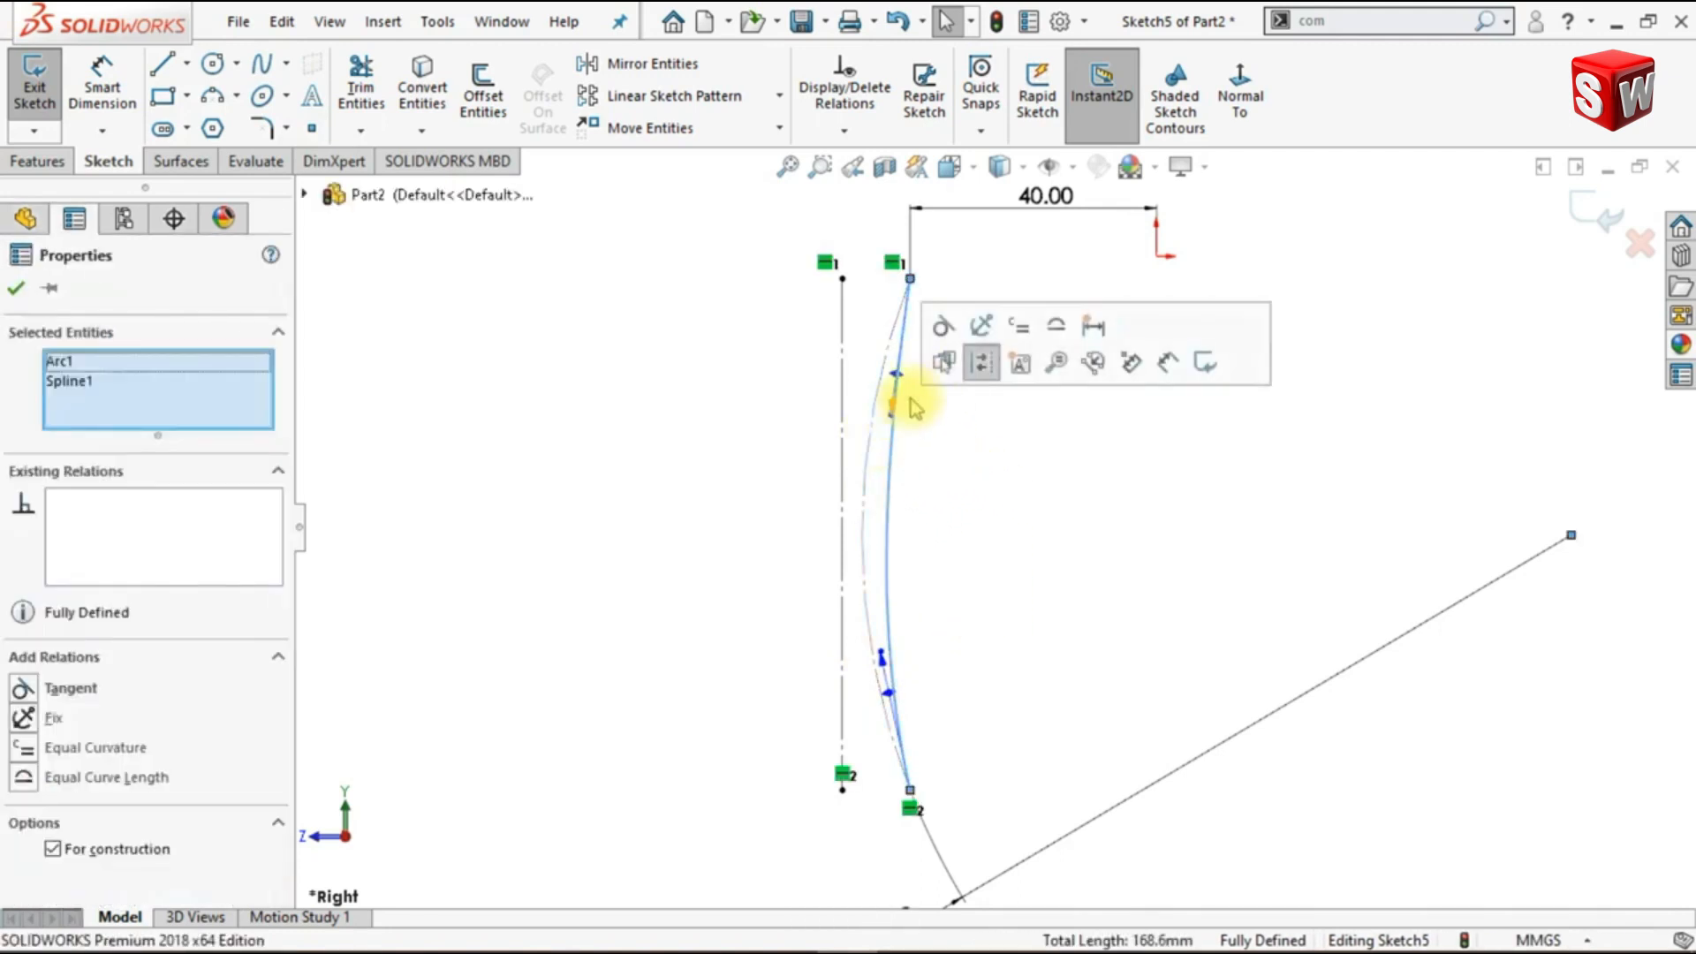
left_click(936, 325)
left_click(987, 553)
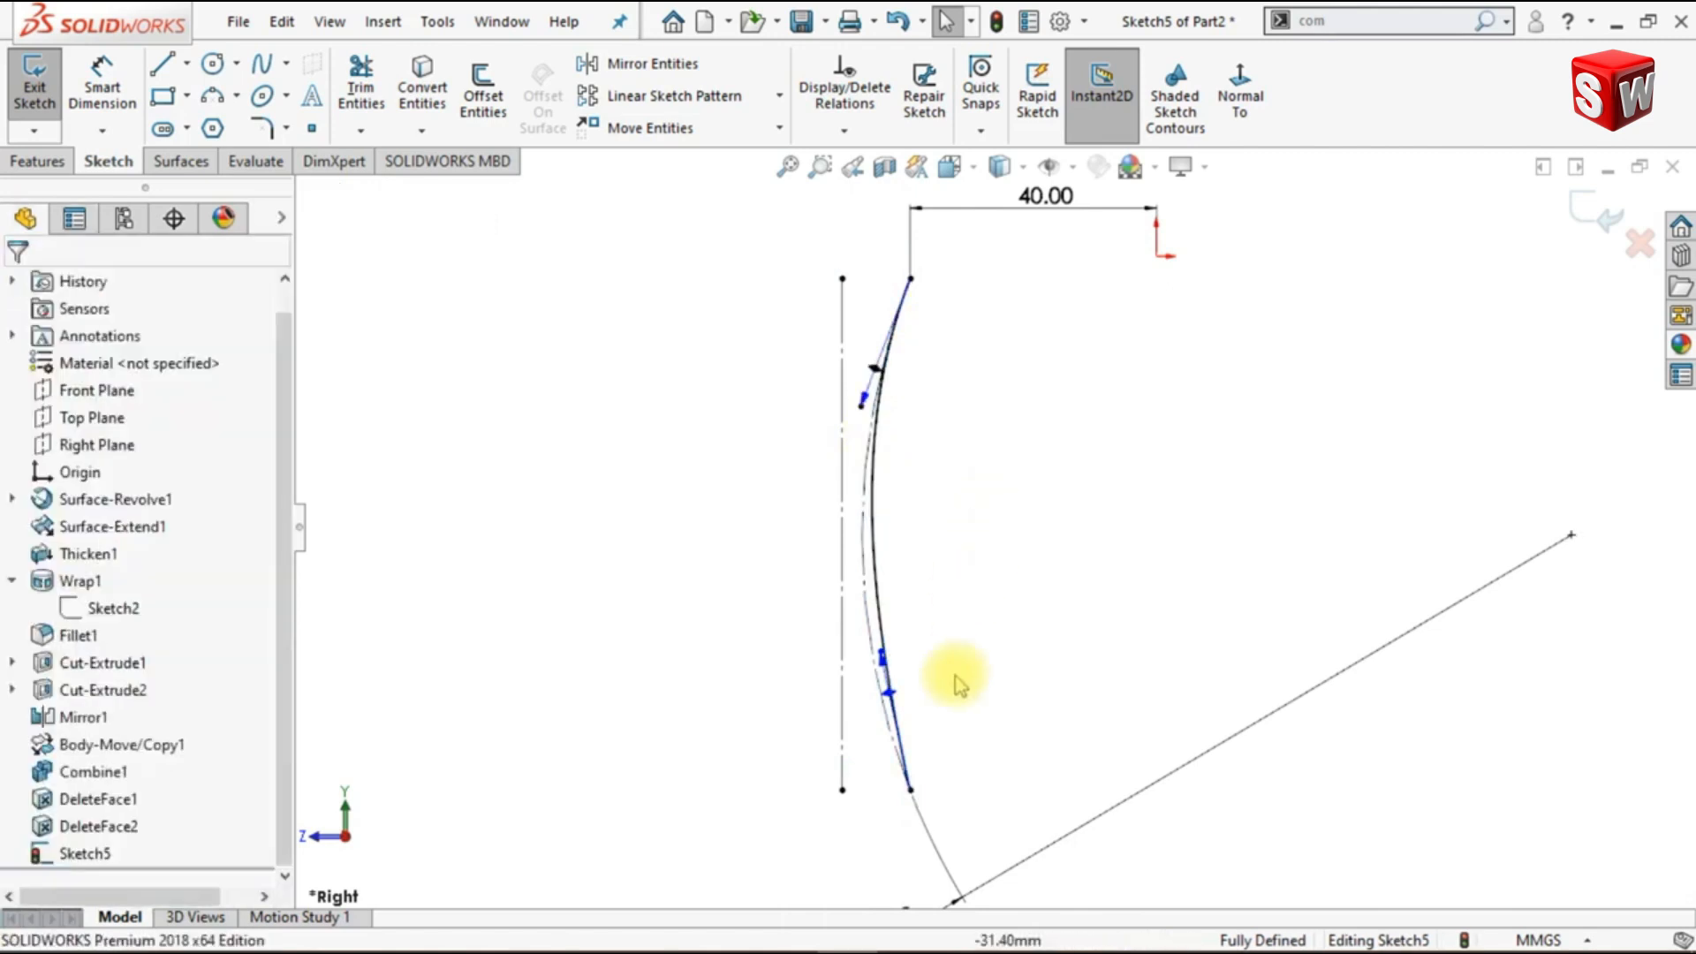
- Add a Tangent relation between the spline's lower handle and the construction arc
left_click(886, 655, "ctrl")
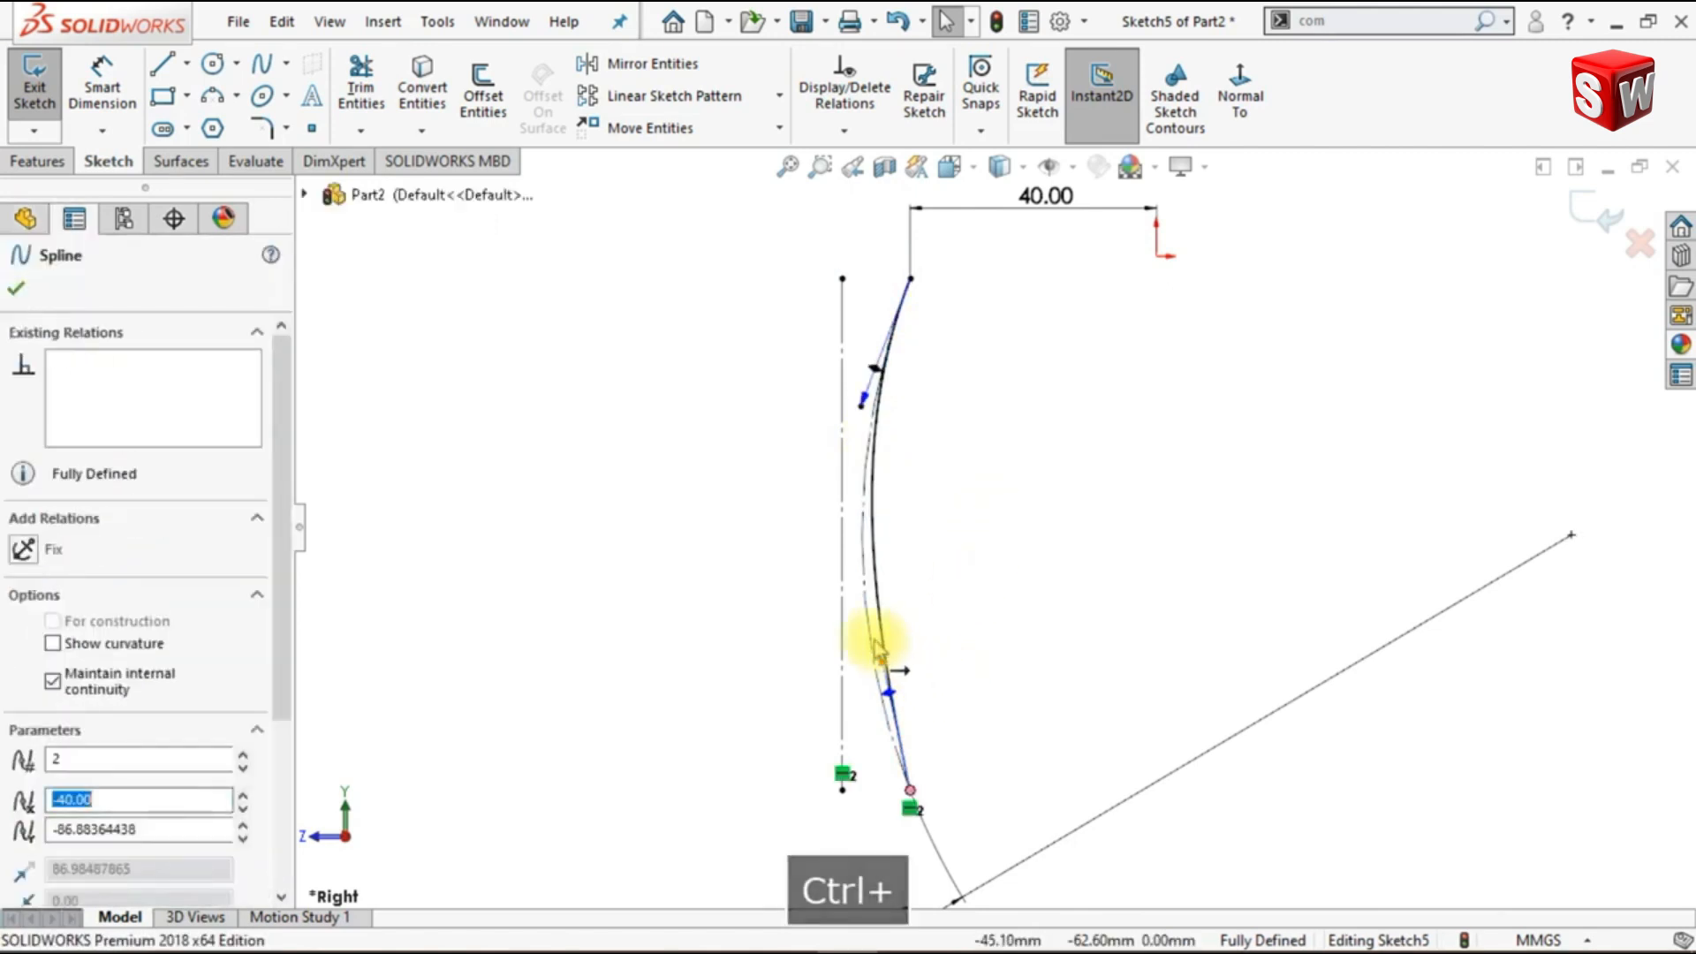
left_click(875, 650, "ctrl")
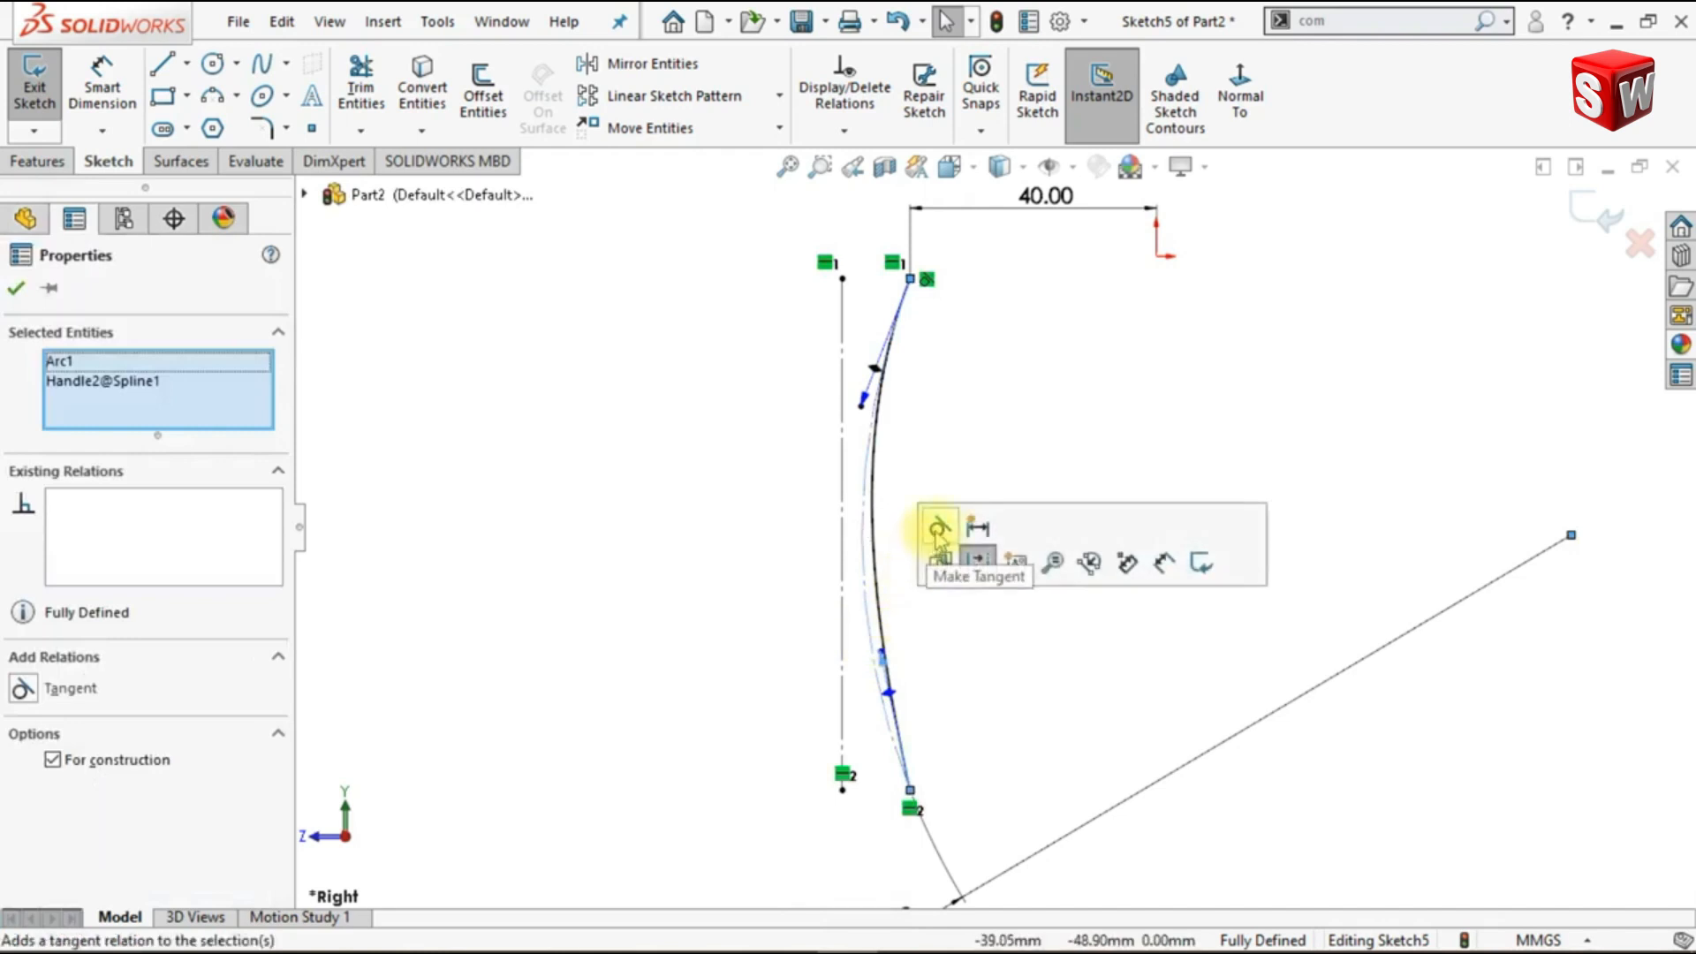
left_click(938, 532)
left_click(962, 705)
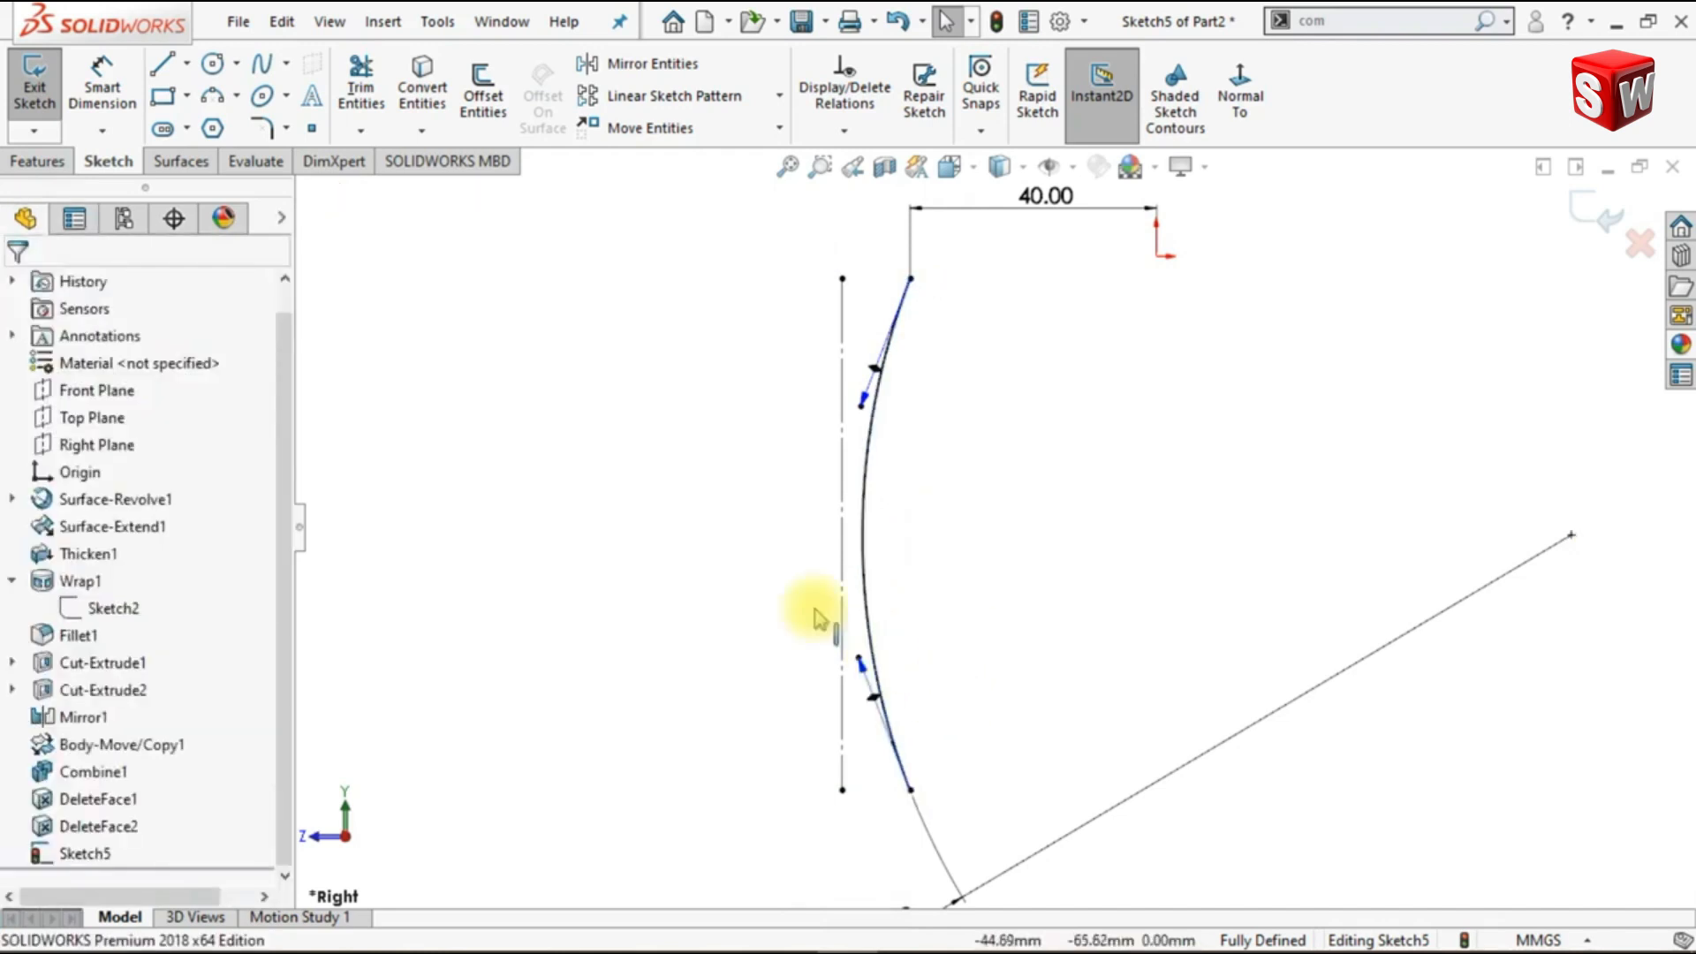
- Dimension the spline's upper tangent handle and set its value to 65 mm
left_click(103, 89)
left_click(861, 406)
left_click(963, 371)
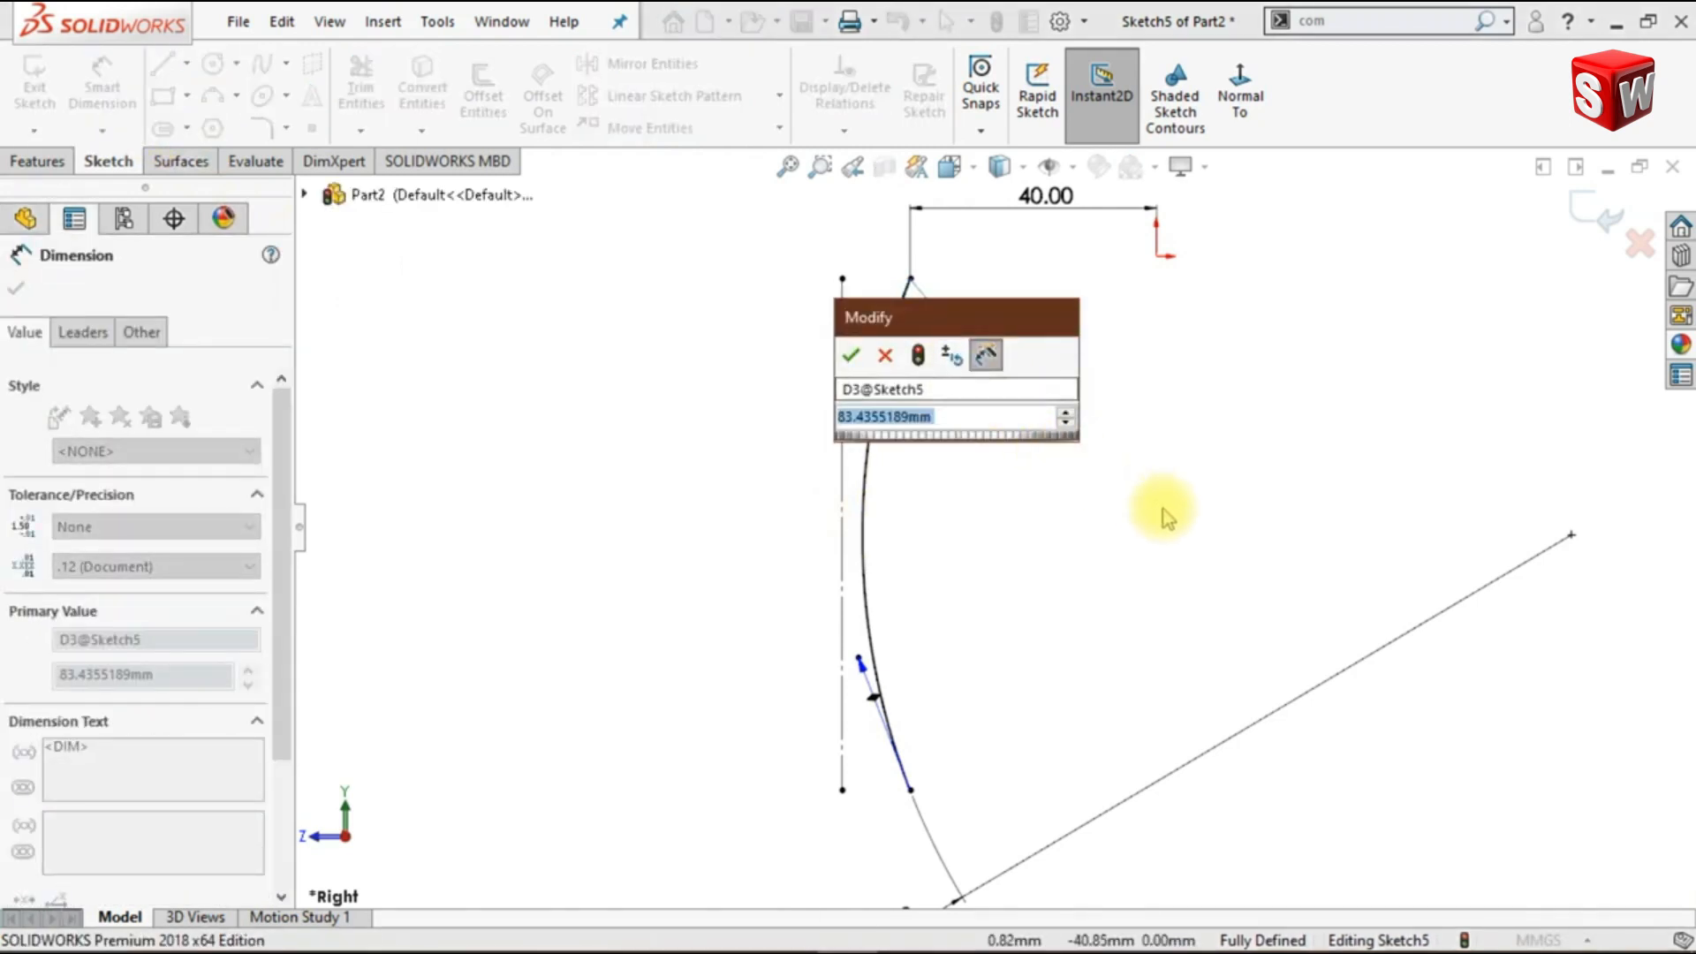
type("65")
key("Return")
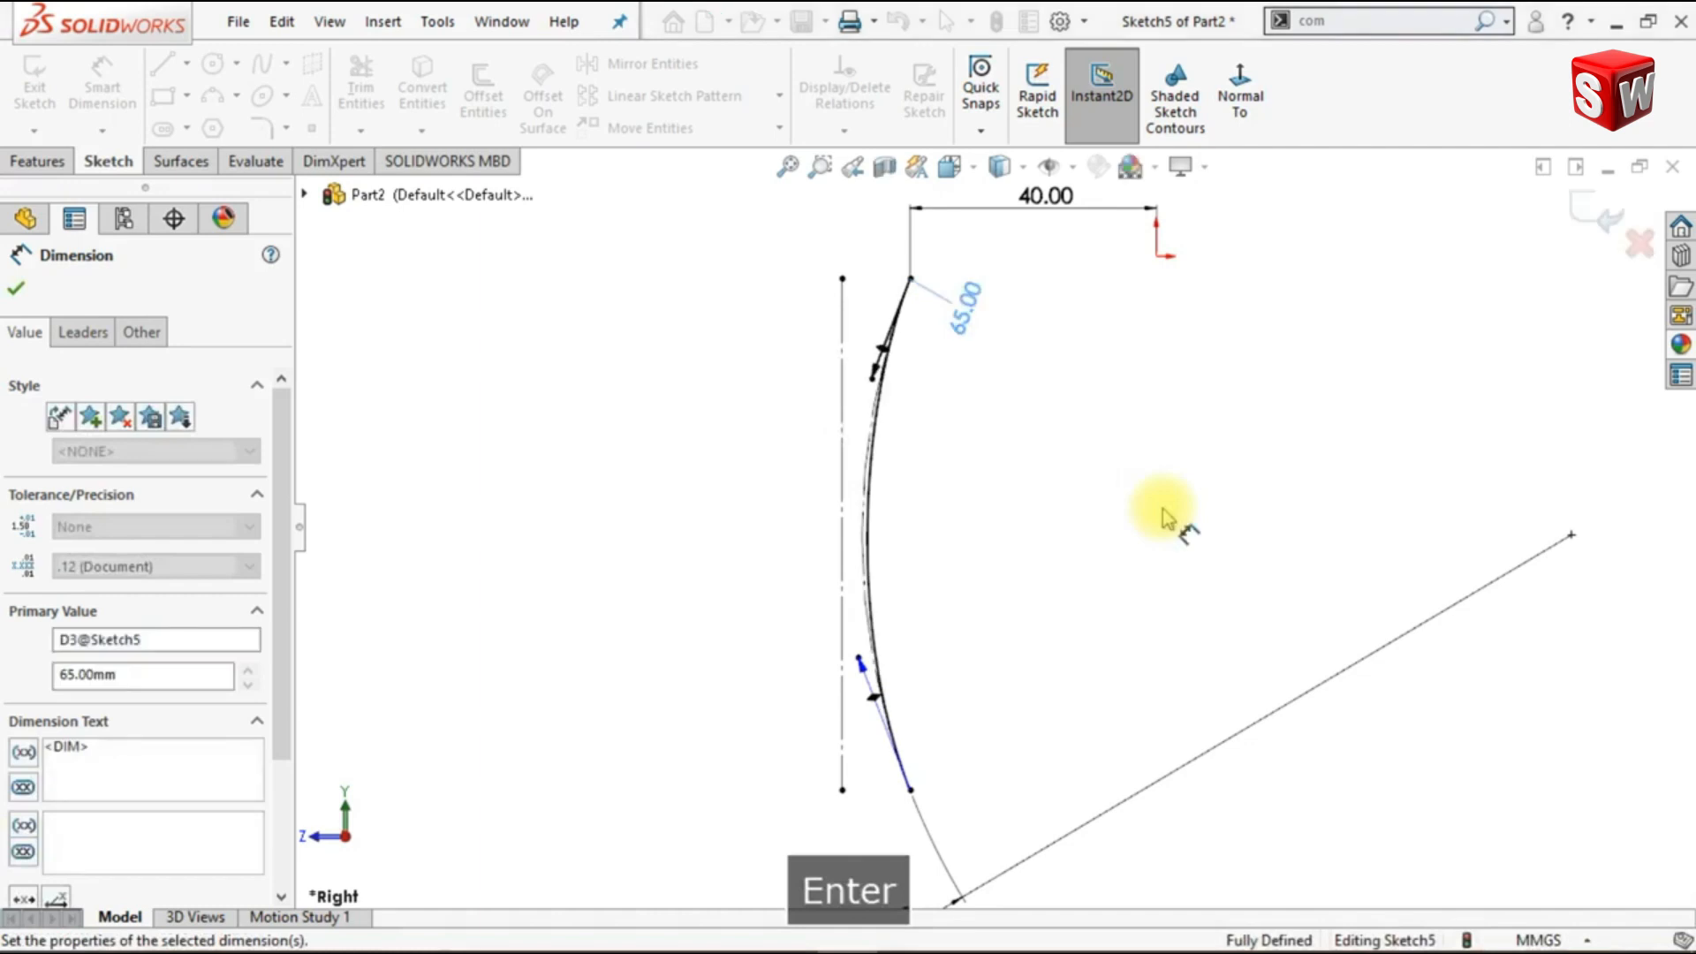
- Dimension the spline's lower tangent handle and set its value to 65 mm
left_click(875, 676)
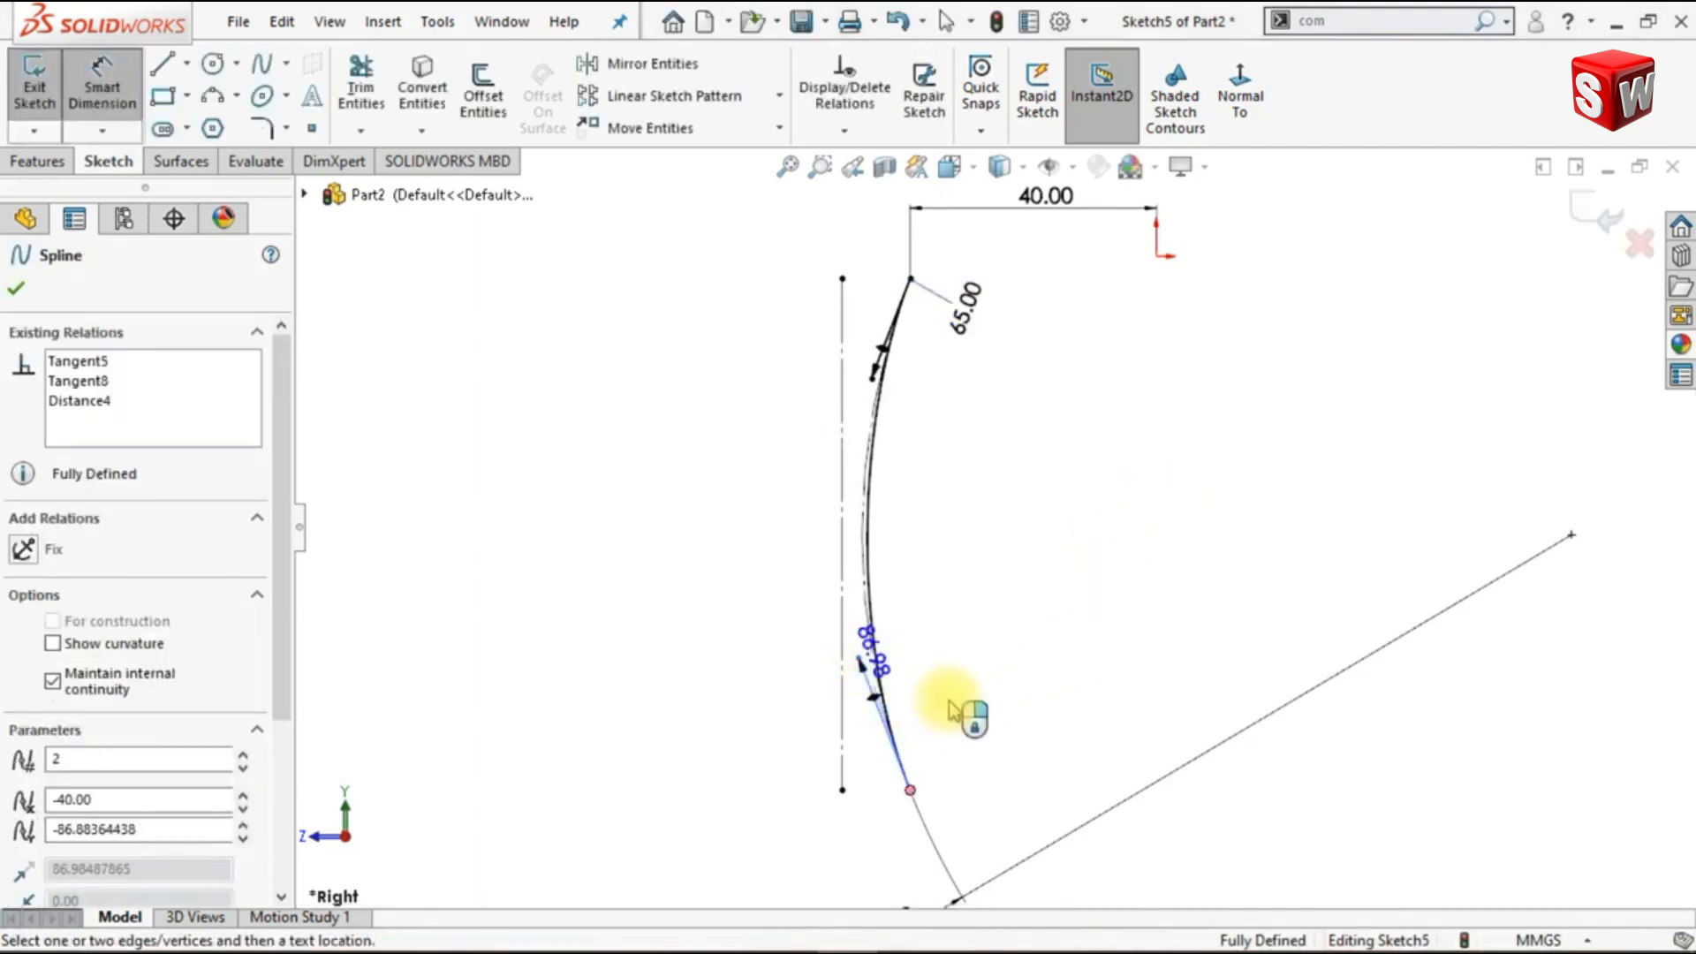
left_click(980, 683)
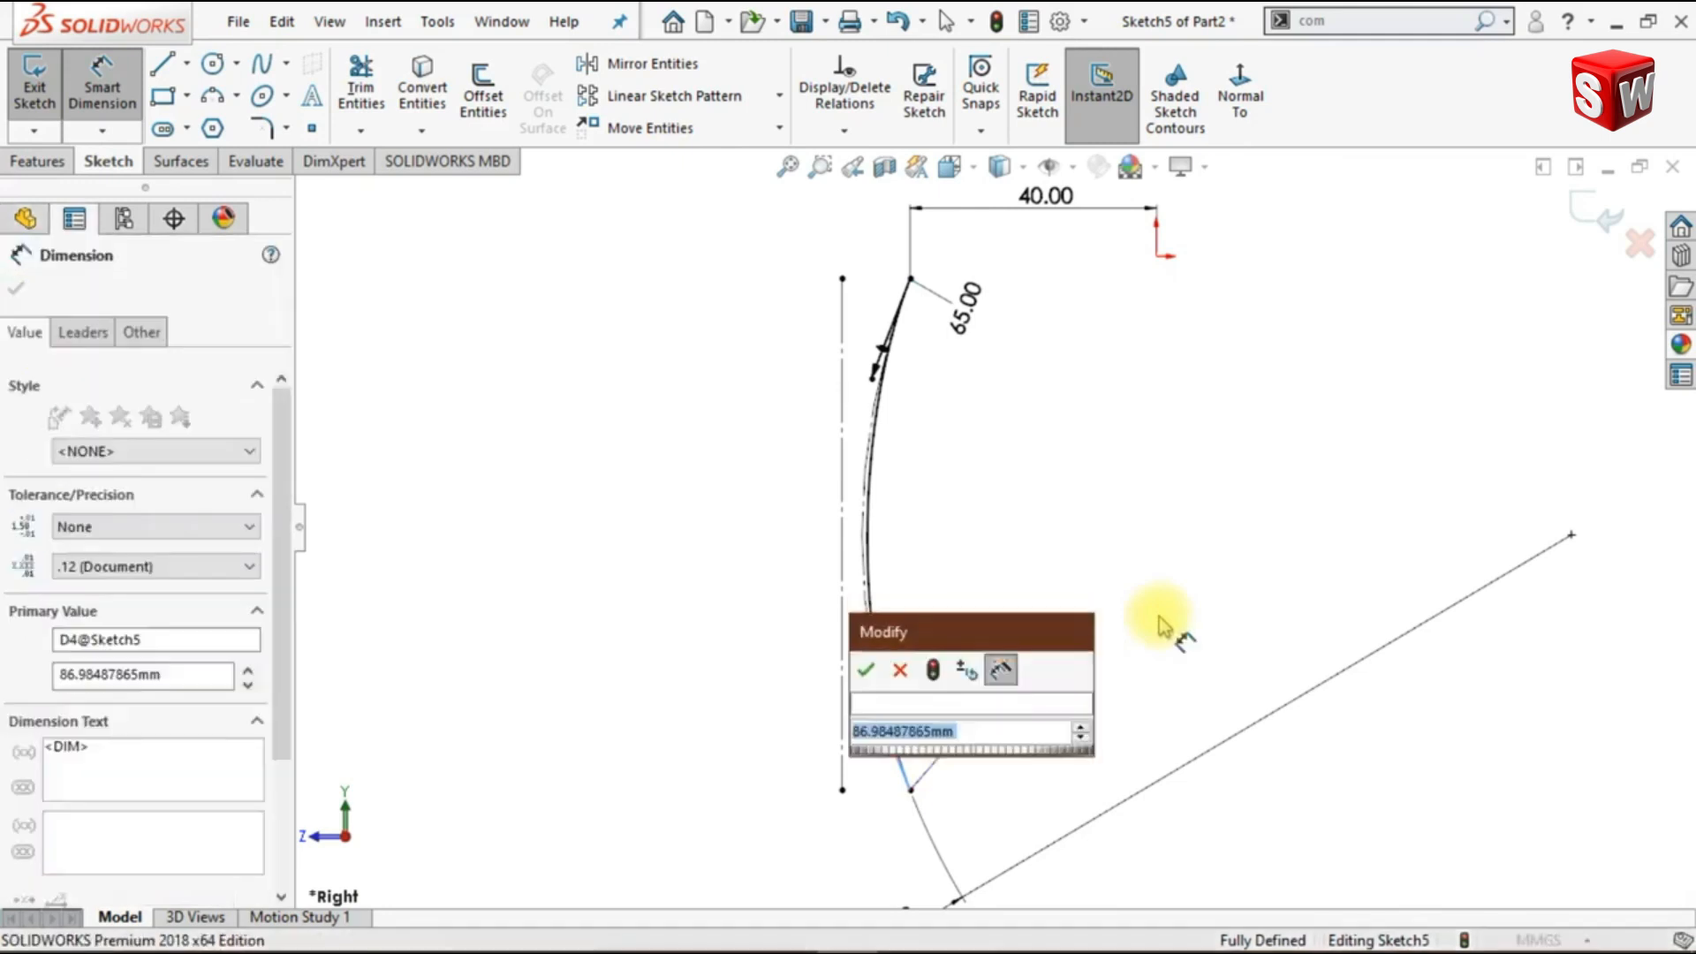
type("6")
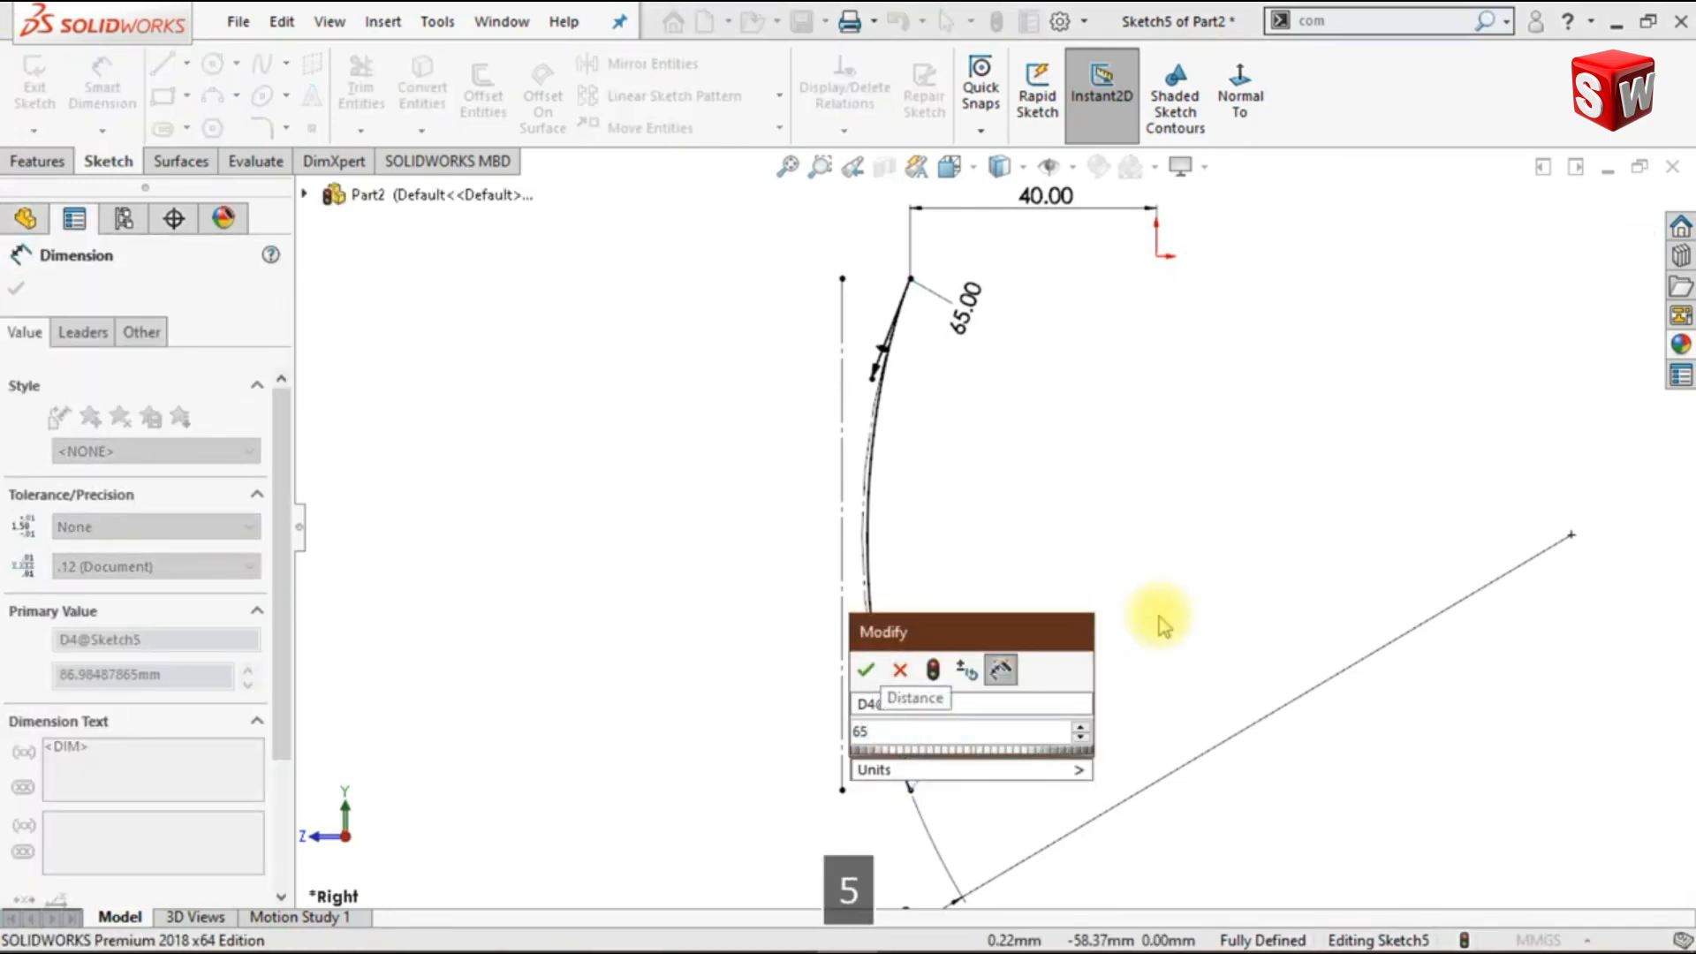
type("5")
key("Return")
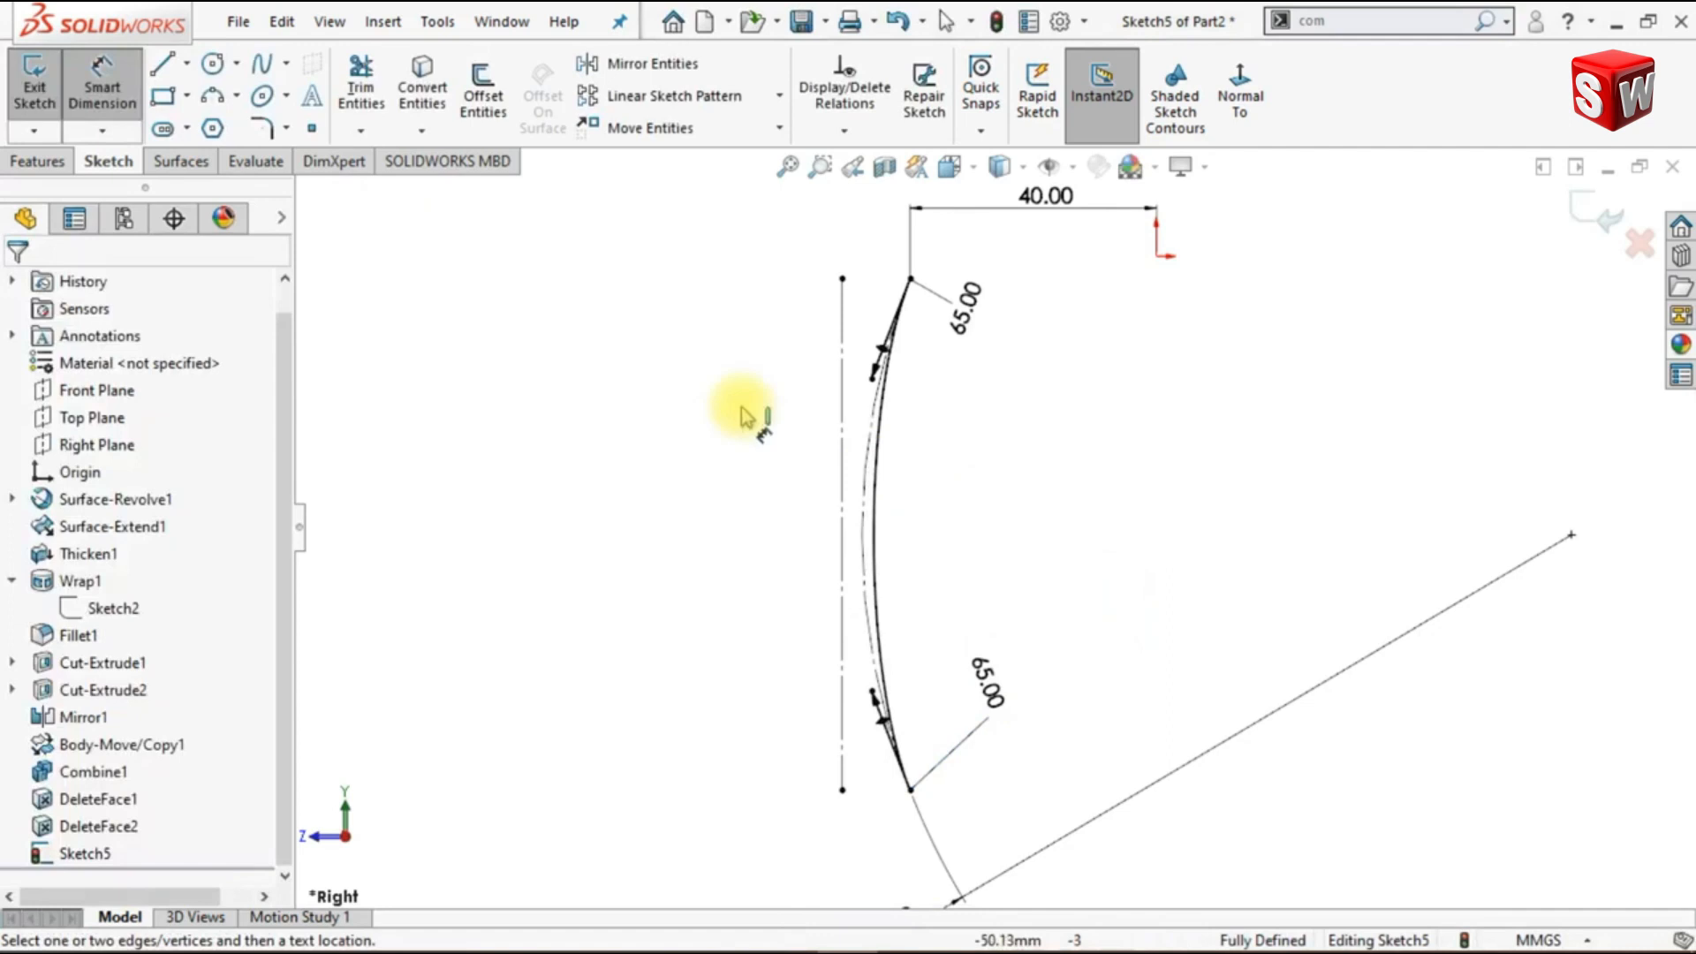
- Sketch a vertical centerline about 93 mm long straight down from the origin
left_click(186, 63)
left_click(220, 123)
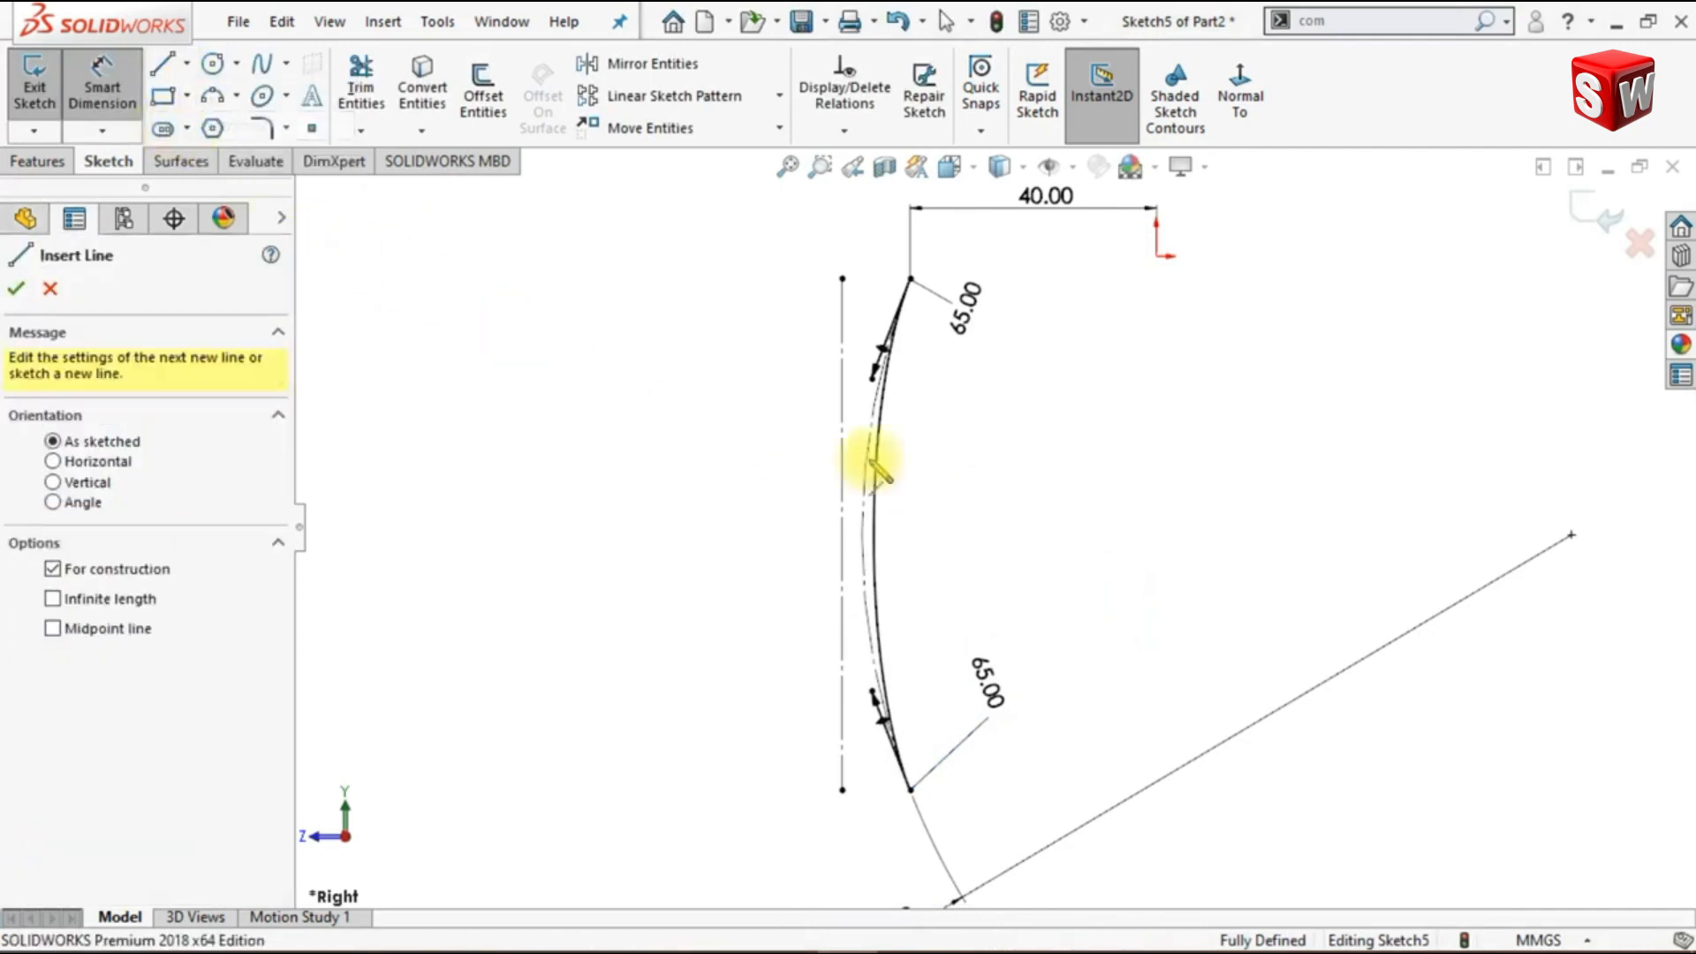
left_click(1156, 257)
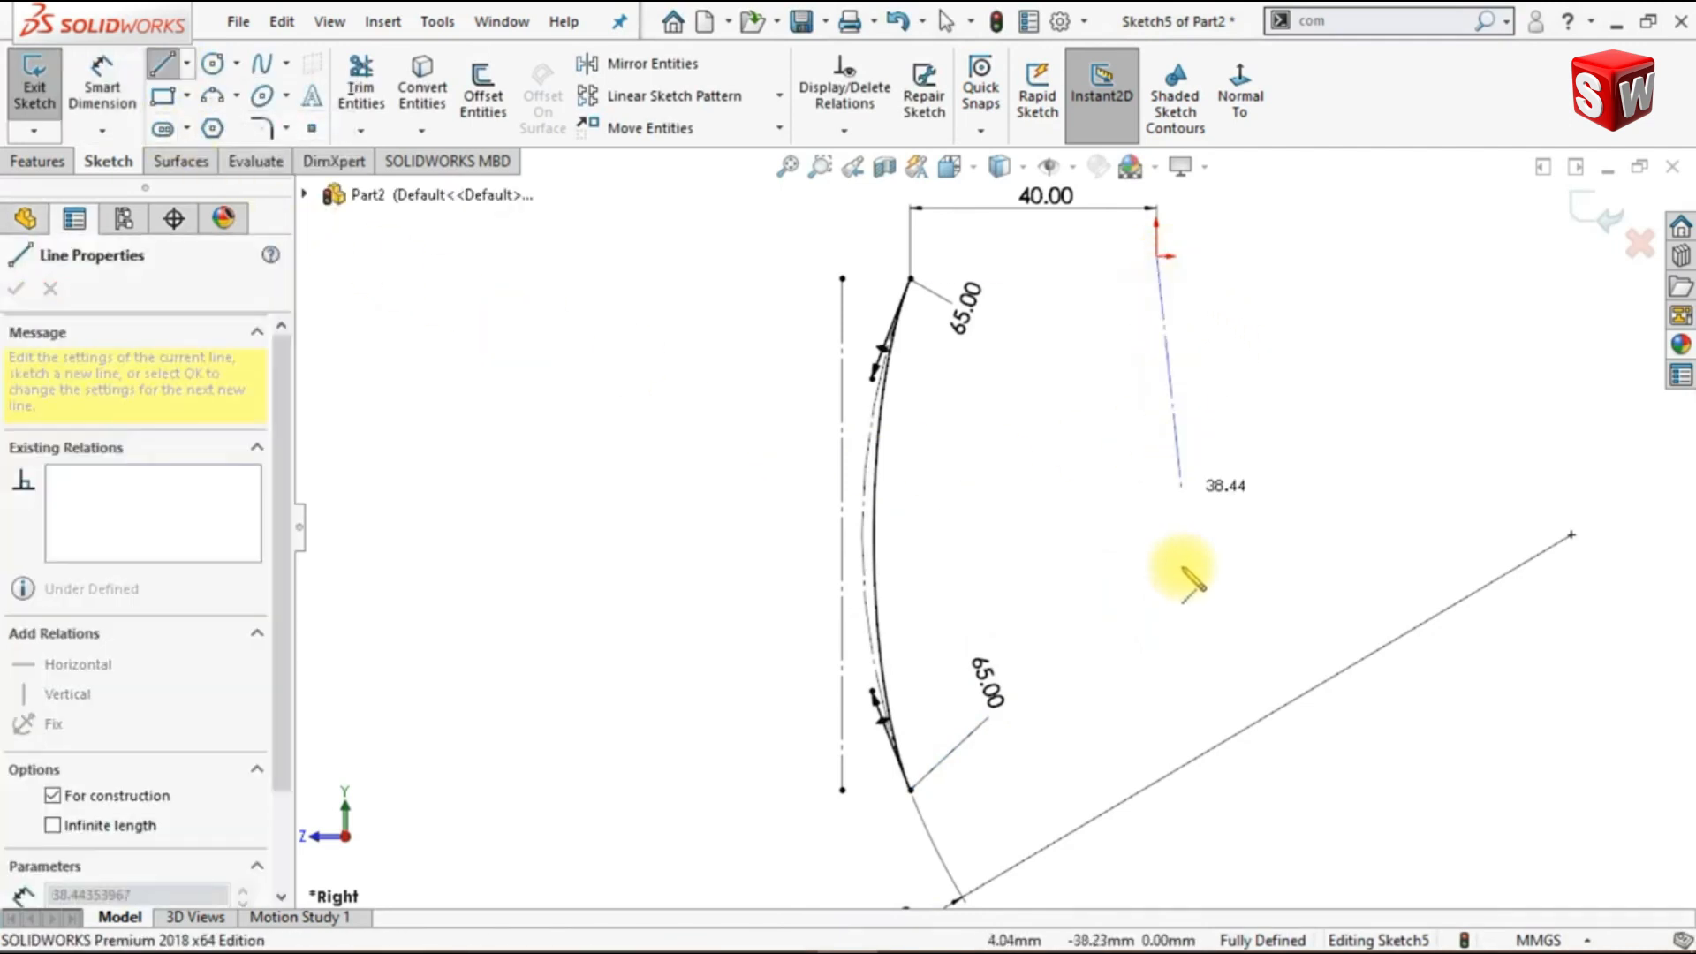
left_click(1157, 827)
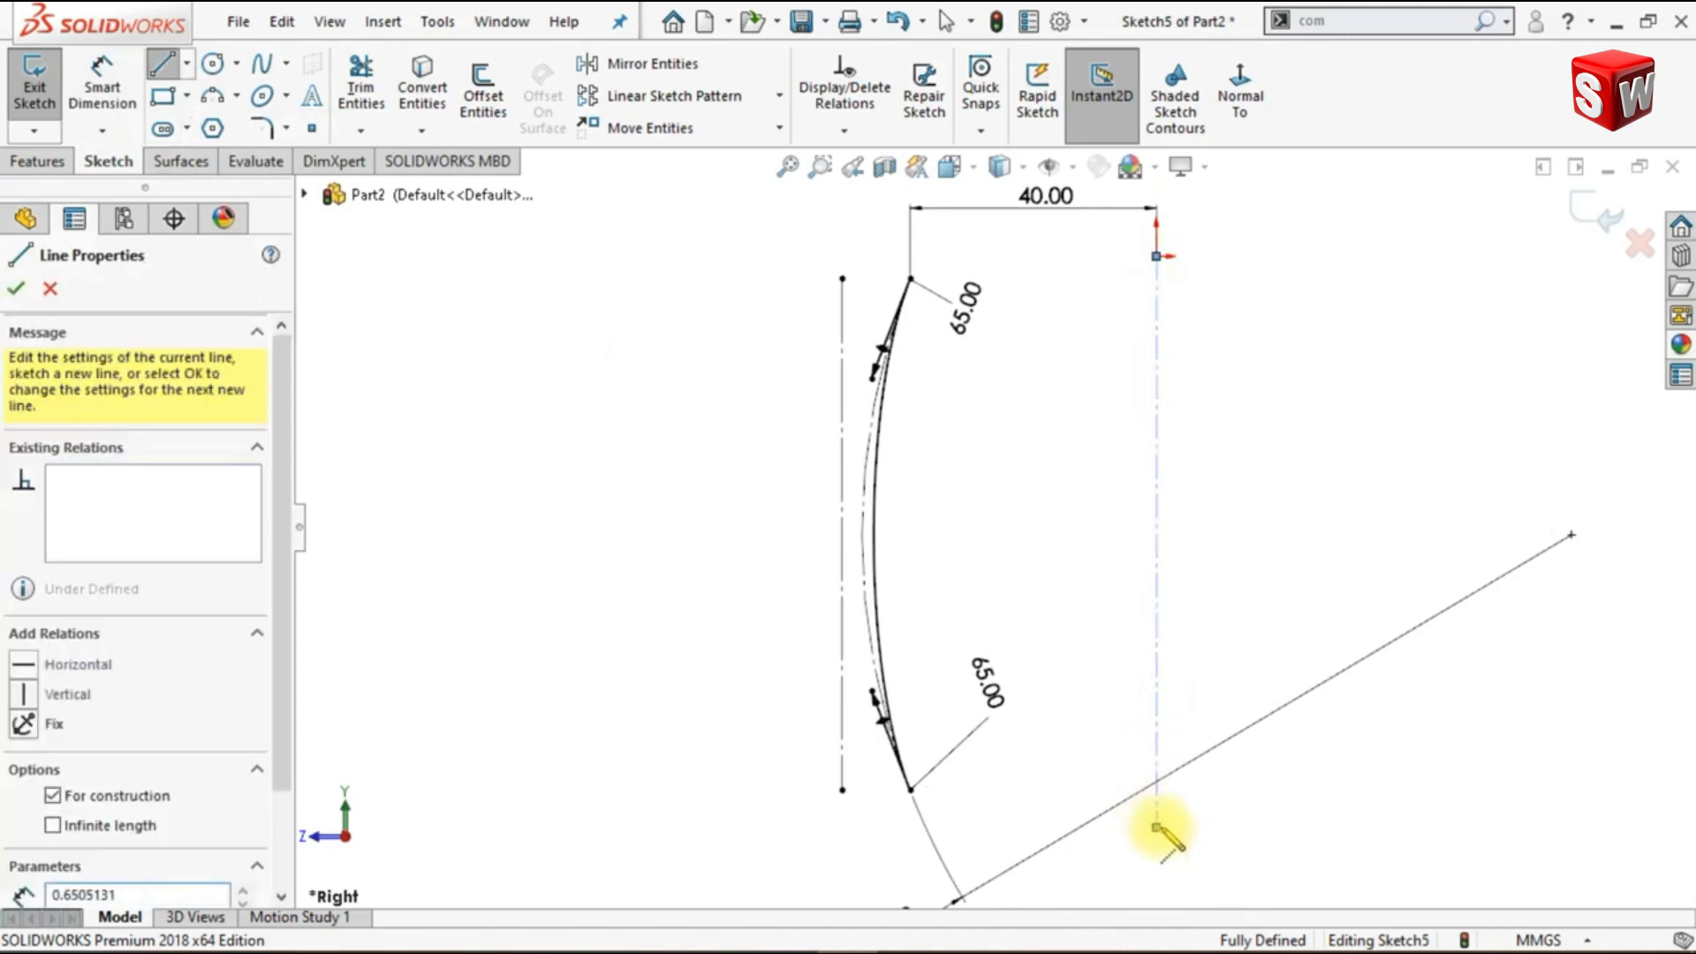
key("Escape")
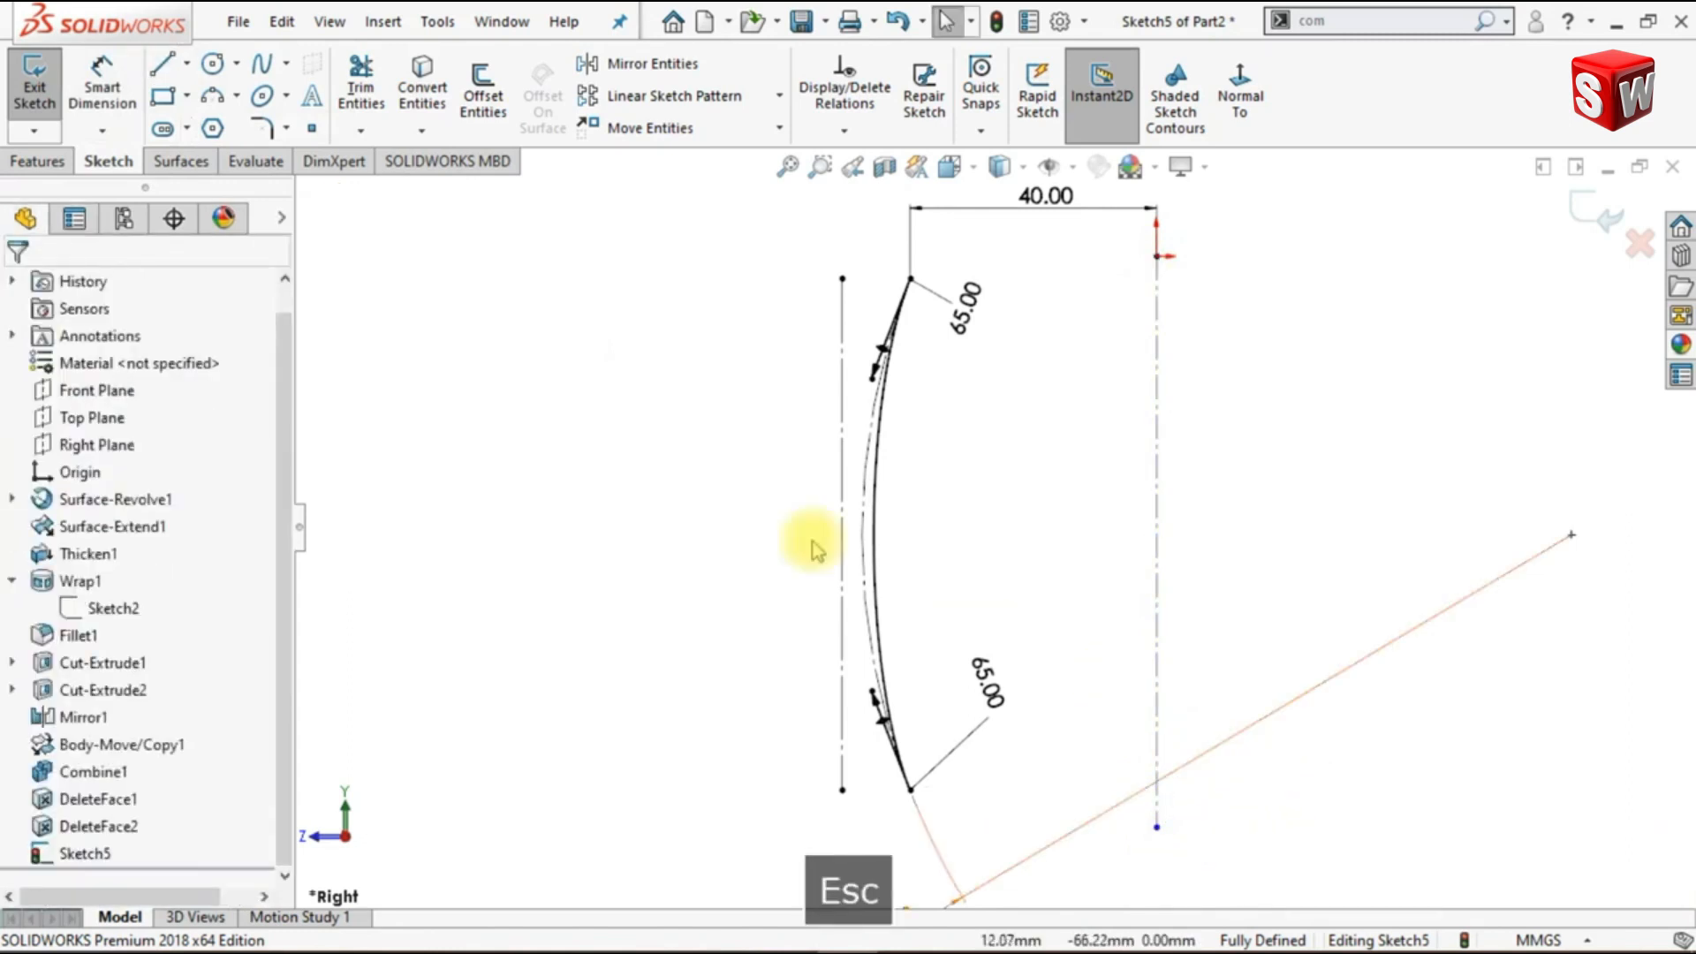
- Create a 360-degree revolved surface from the spline profile about the vertical centerline through the origin
left_click(179, 163)
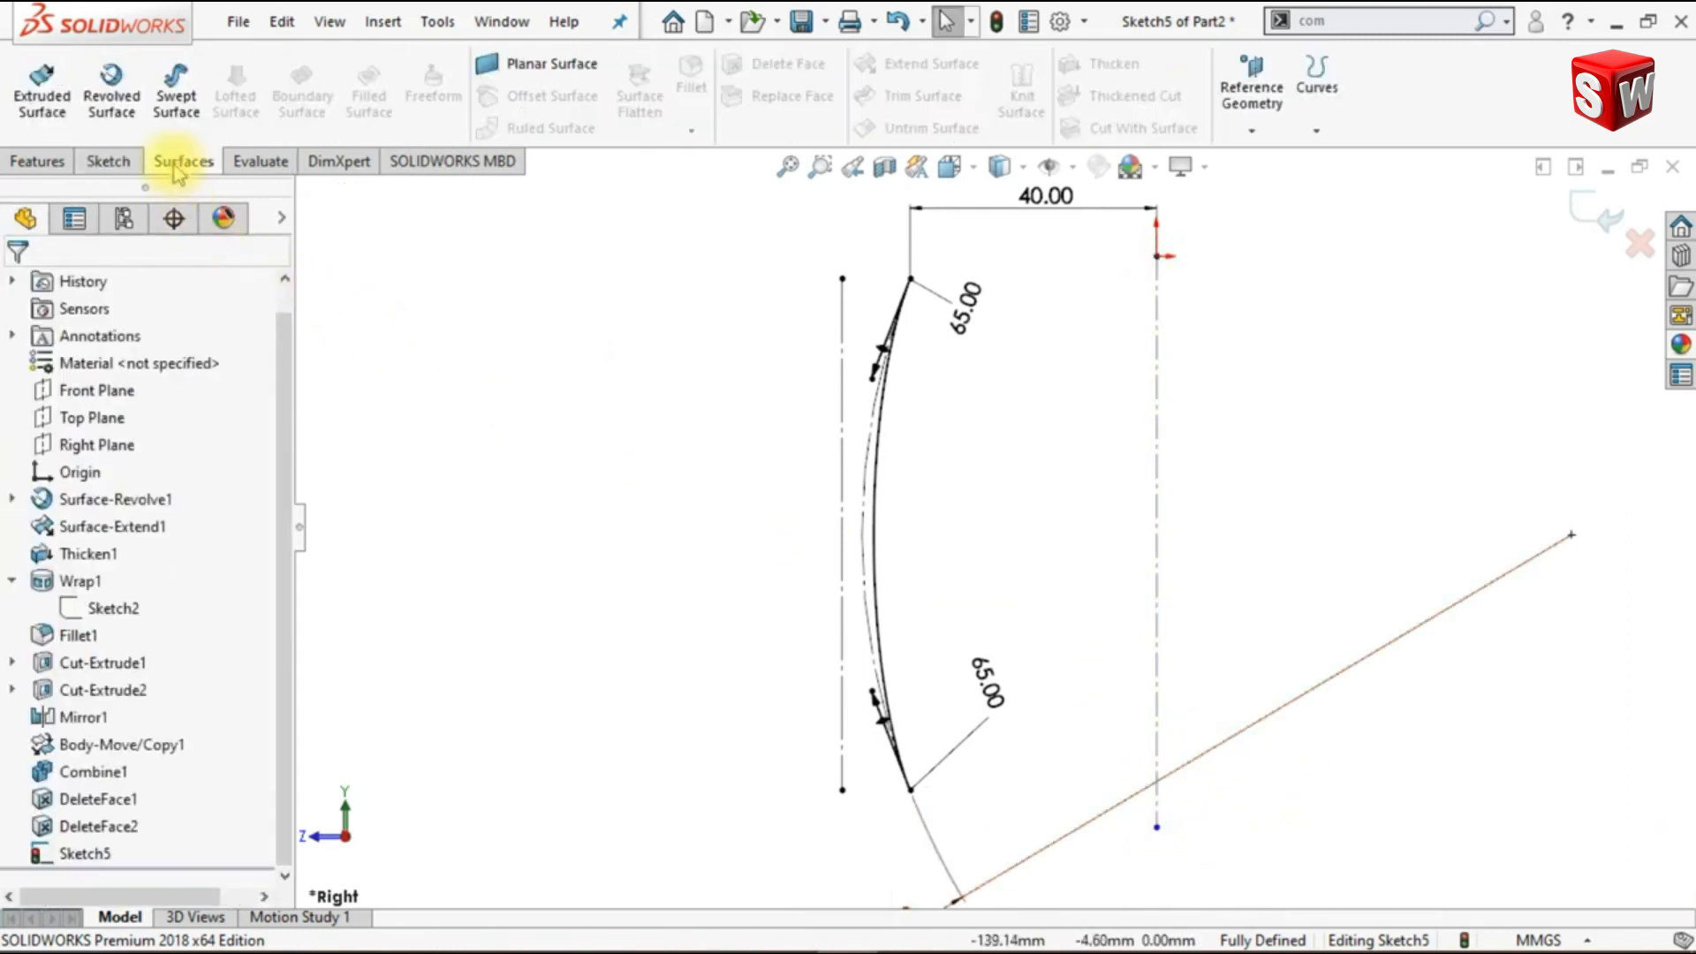
left_click(140, 119)
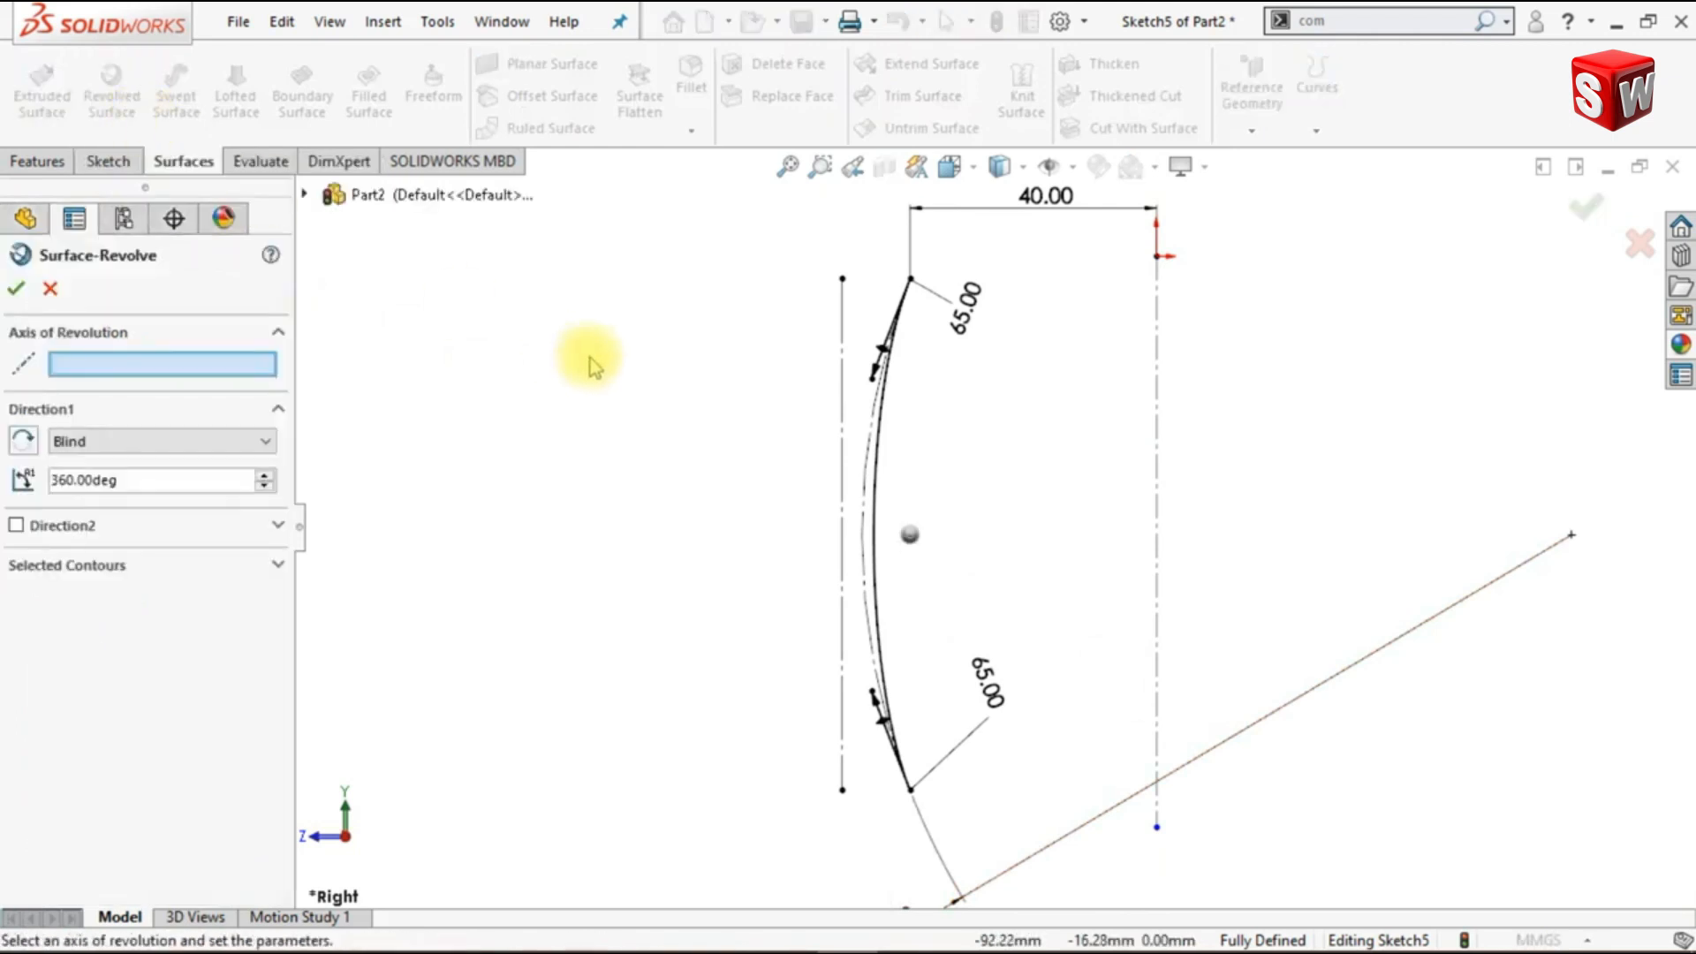
key("ctrl+7")
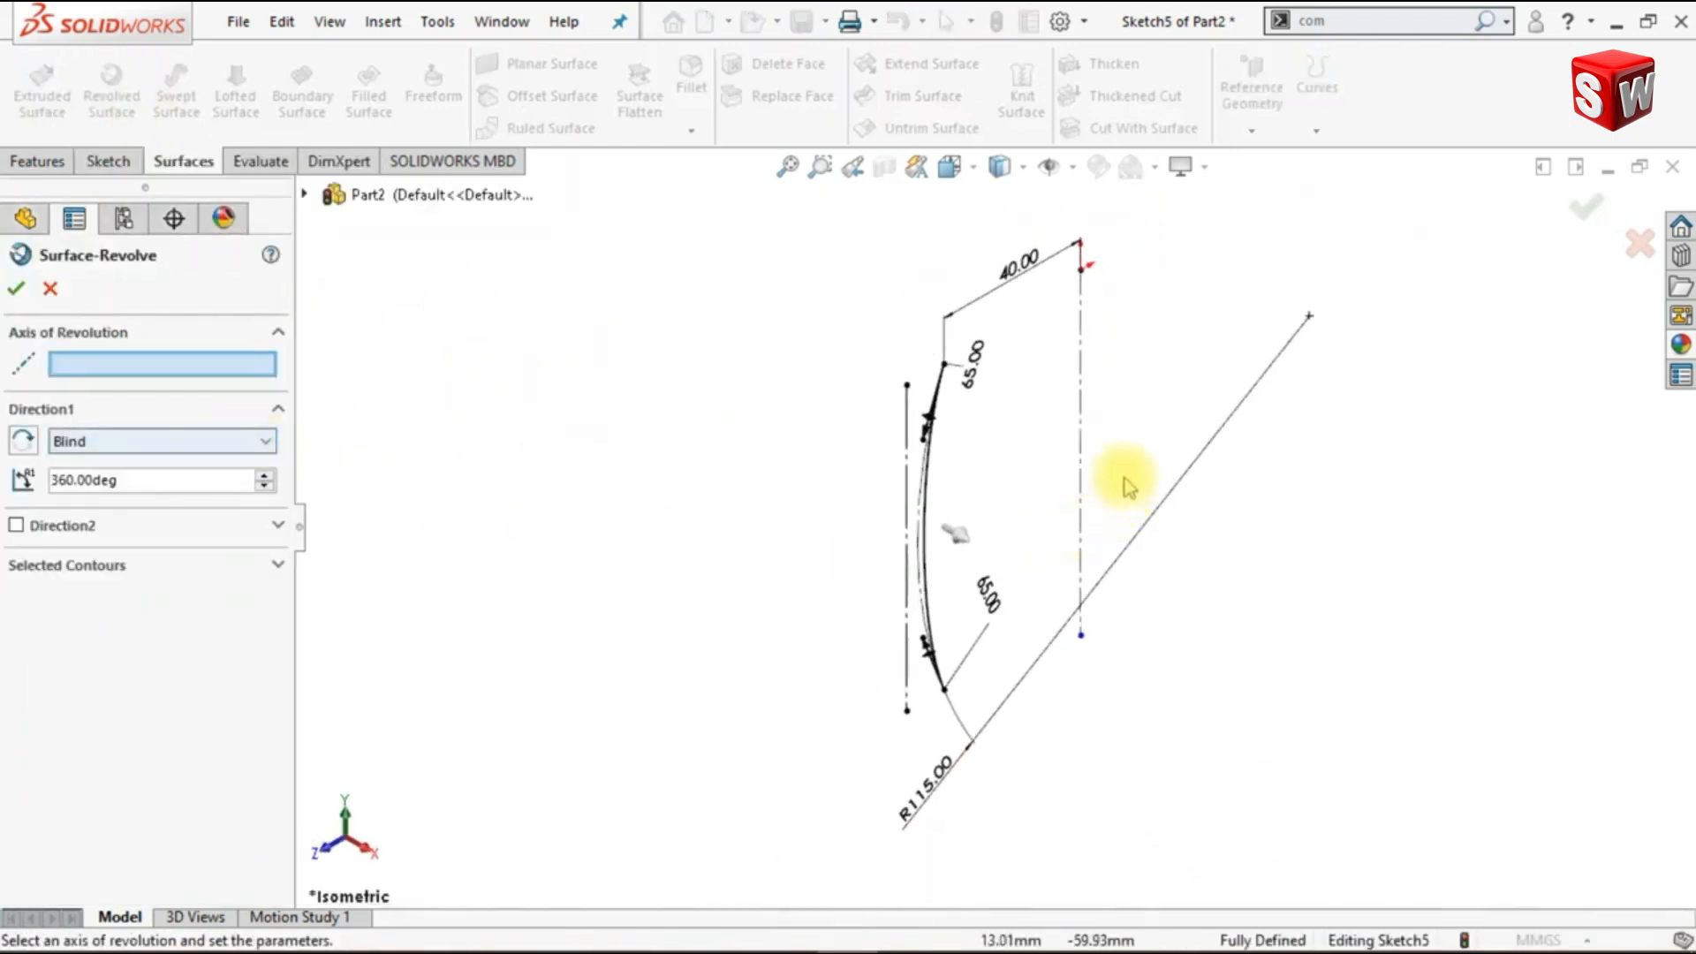
left_click(1083, 456)
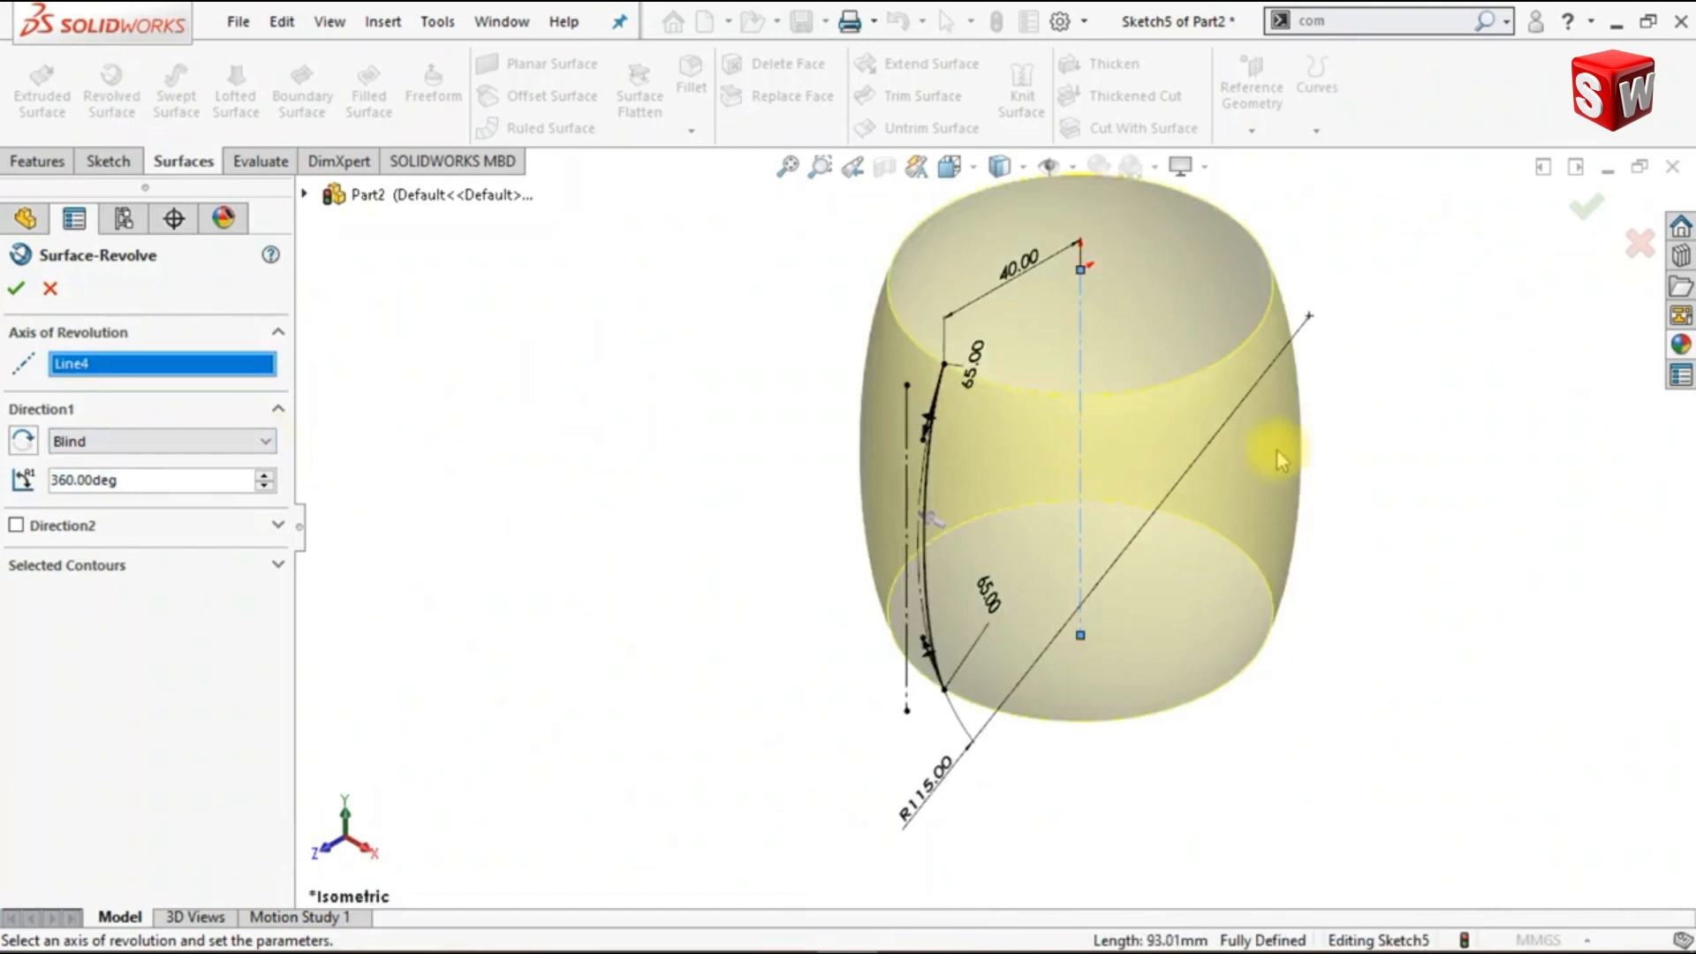
scroll(1173, 363, "up", 1)
left_click(15, 294)
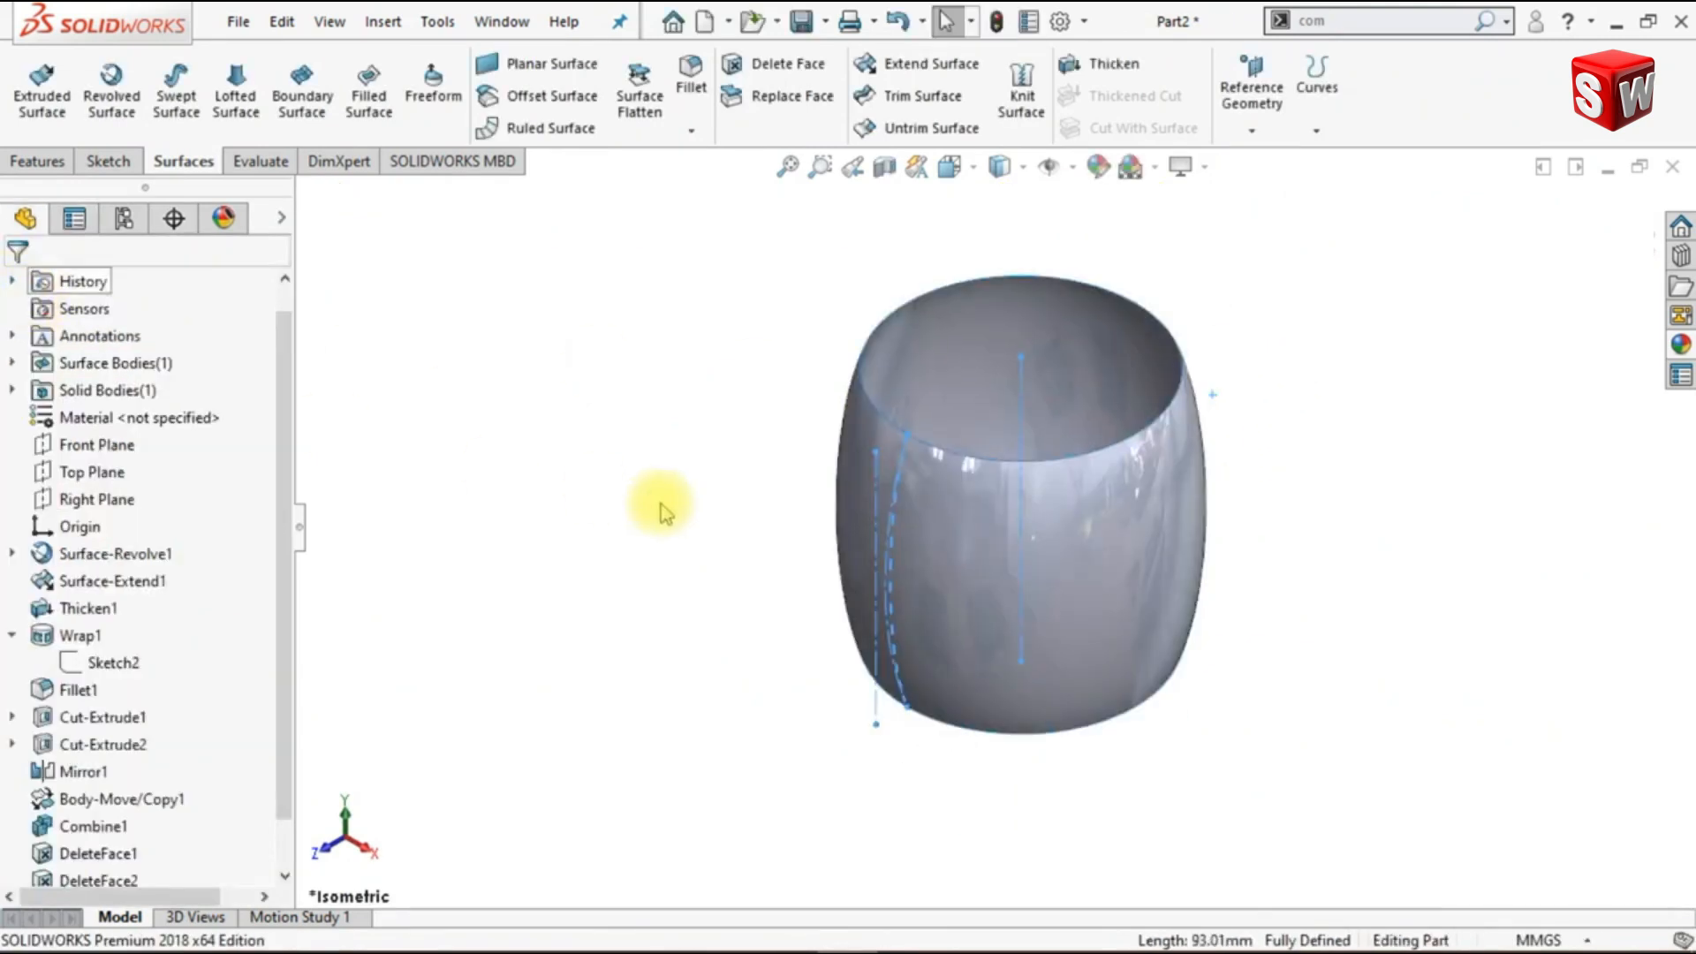
- Show the hidden combined column body, Combine1, alongside the revolved surface
scroll(291, 552, "down", 1)
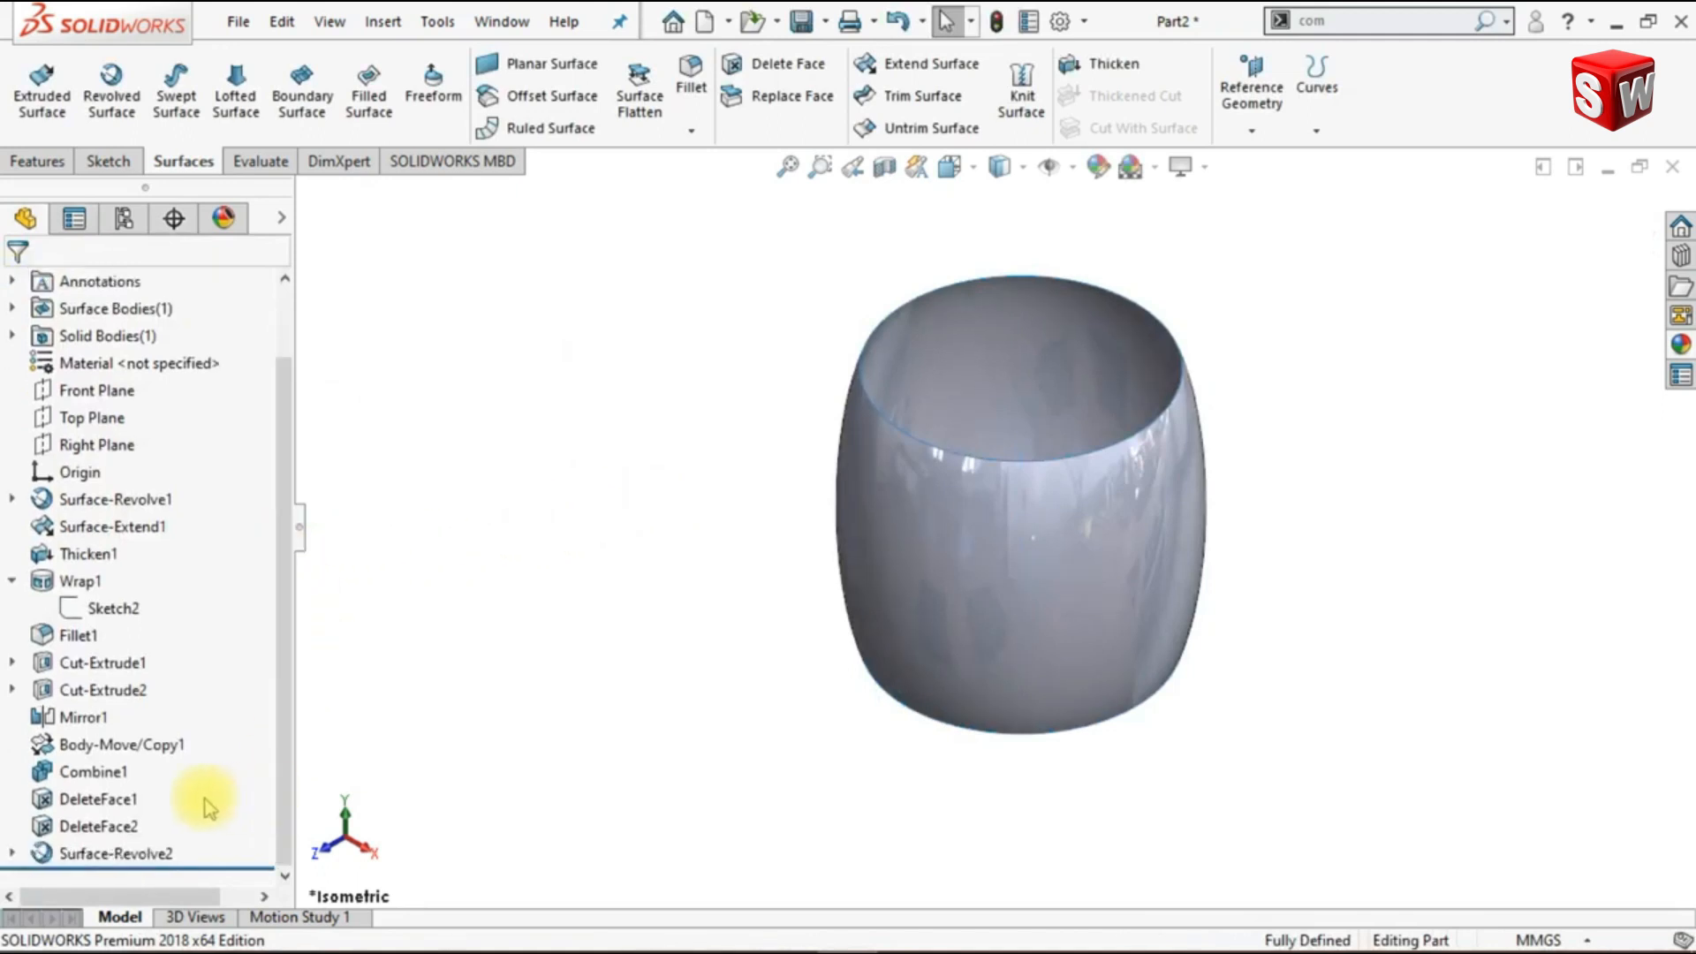
left_click(93, 771)
left_click(138, 737)
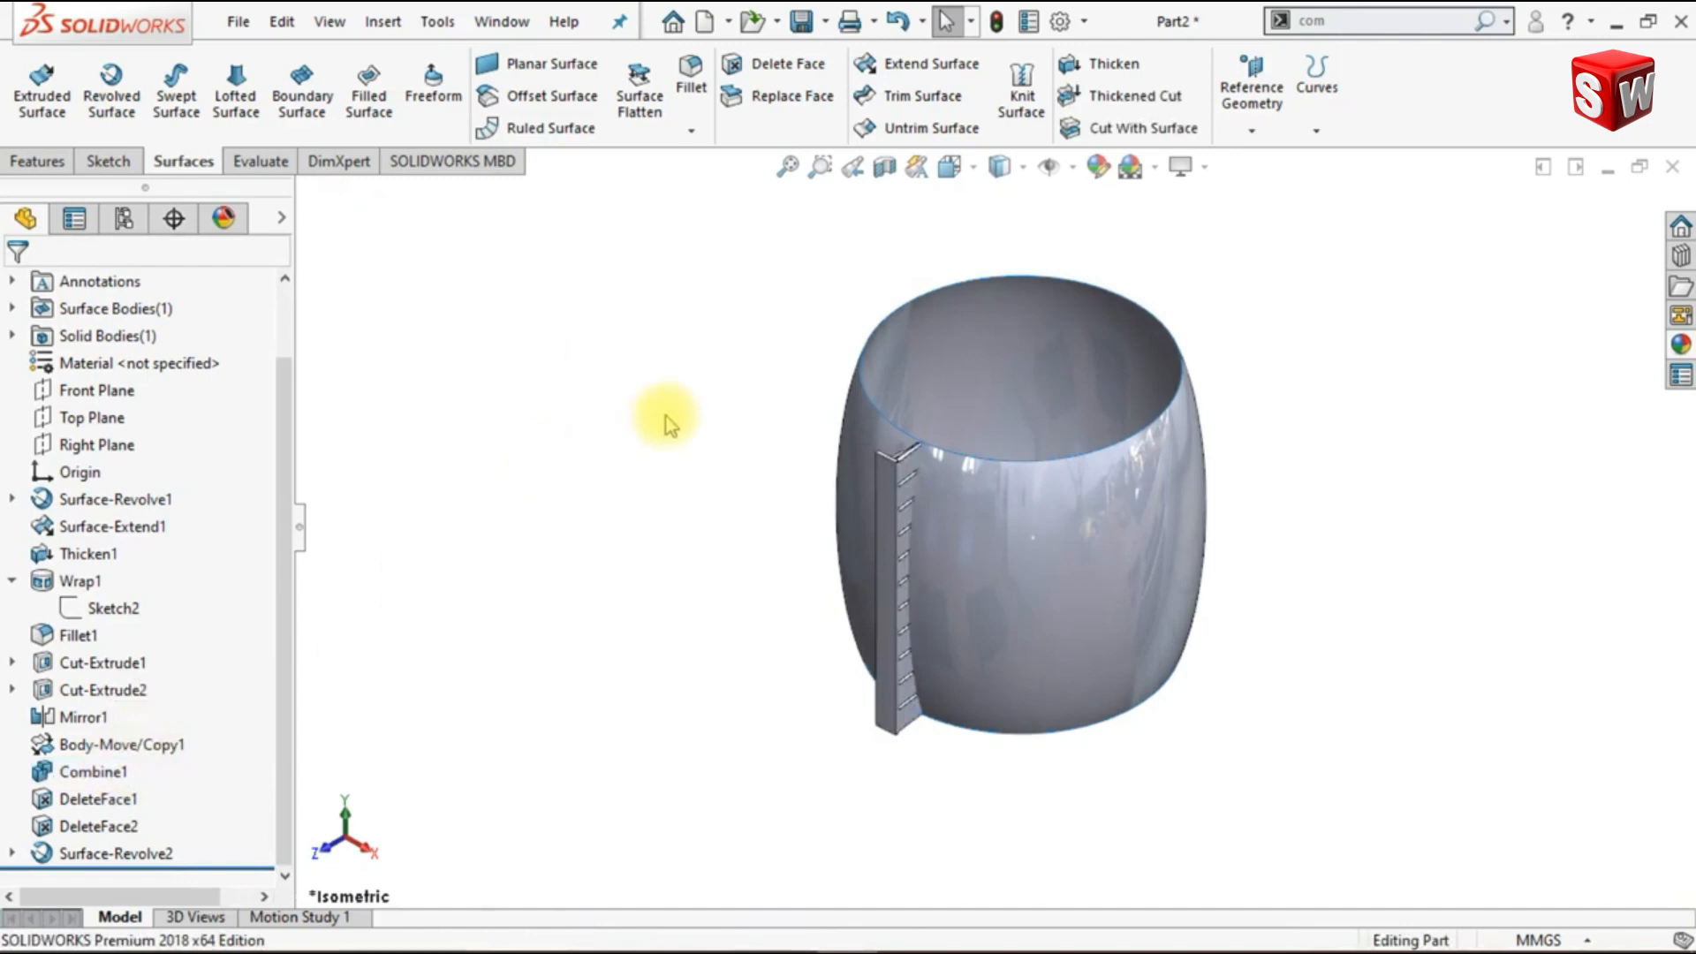
- Cut the honeycomb column with the revolved surface using Cut With Surface
left_click(1149, 128)
left_click(1159, 534)
middle_click_drag(1217, 606, 1170, 578)
scroll(1153, 408, "down", 2)
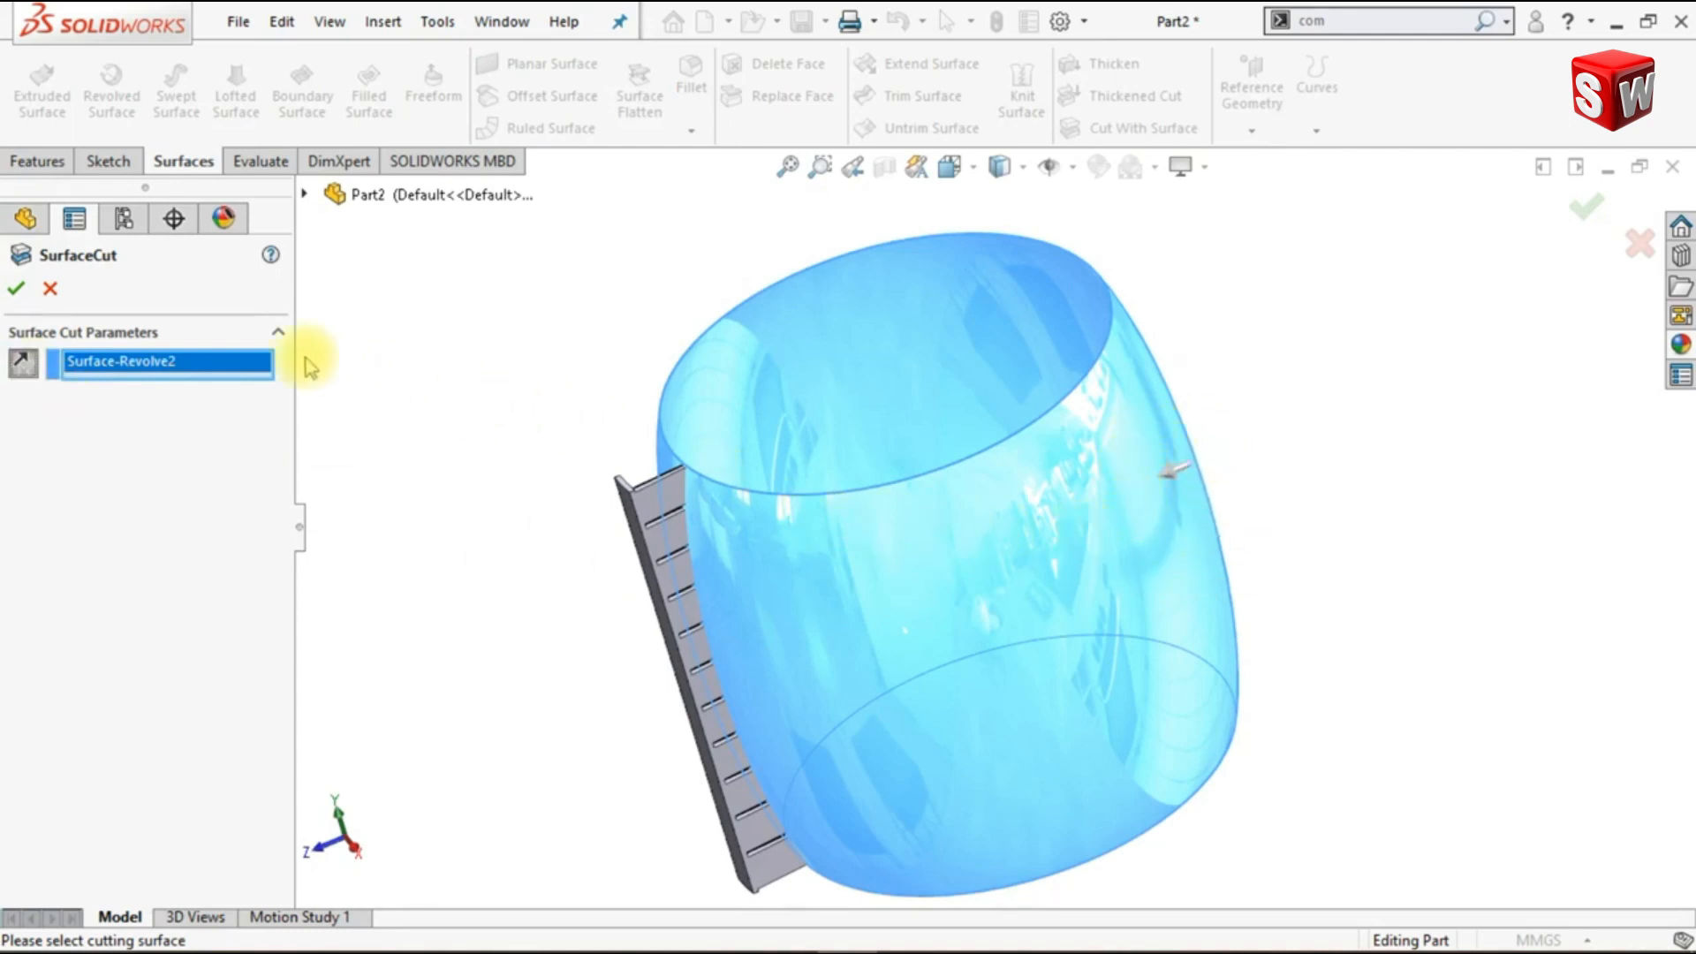
left_click(14, 288)
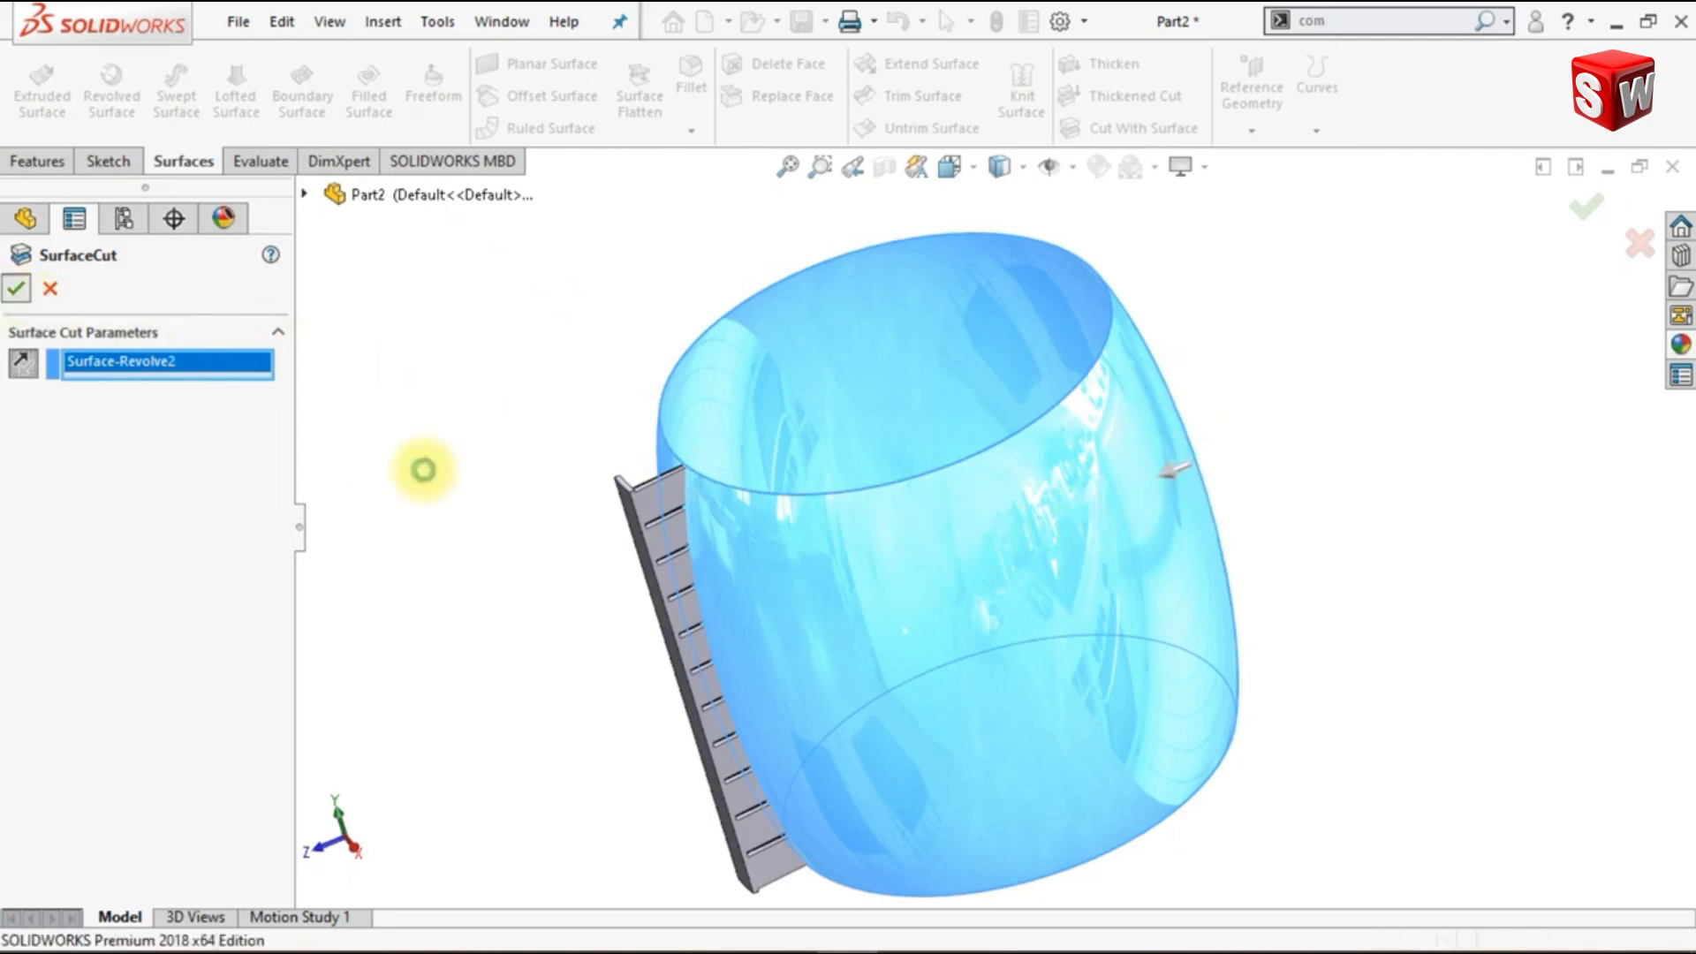
middle_click_drag(538, 515, 508, 572)
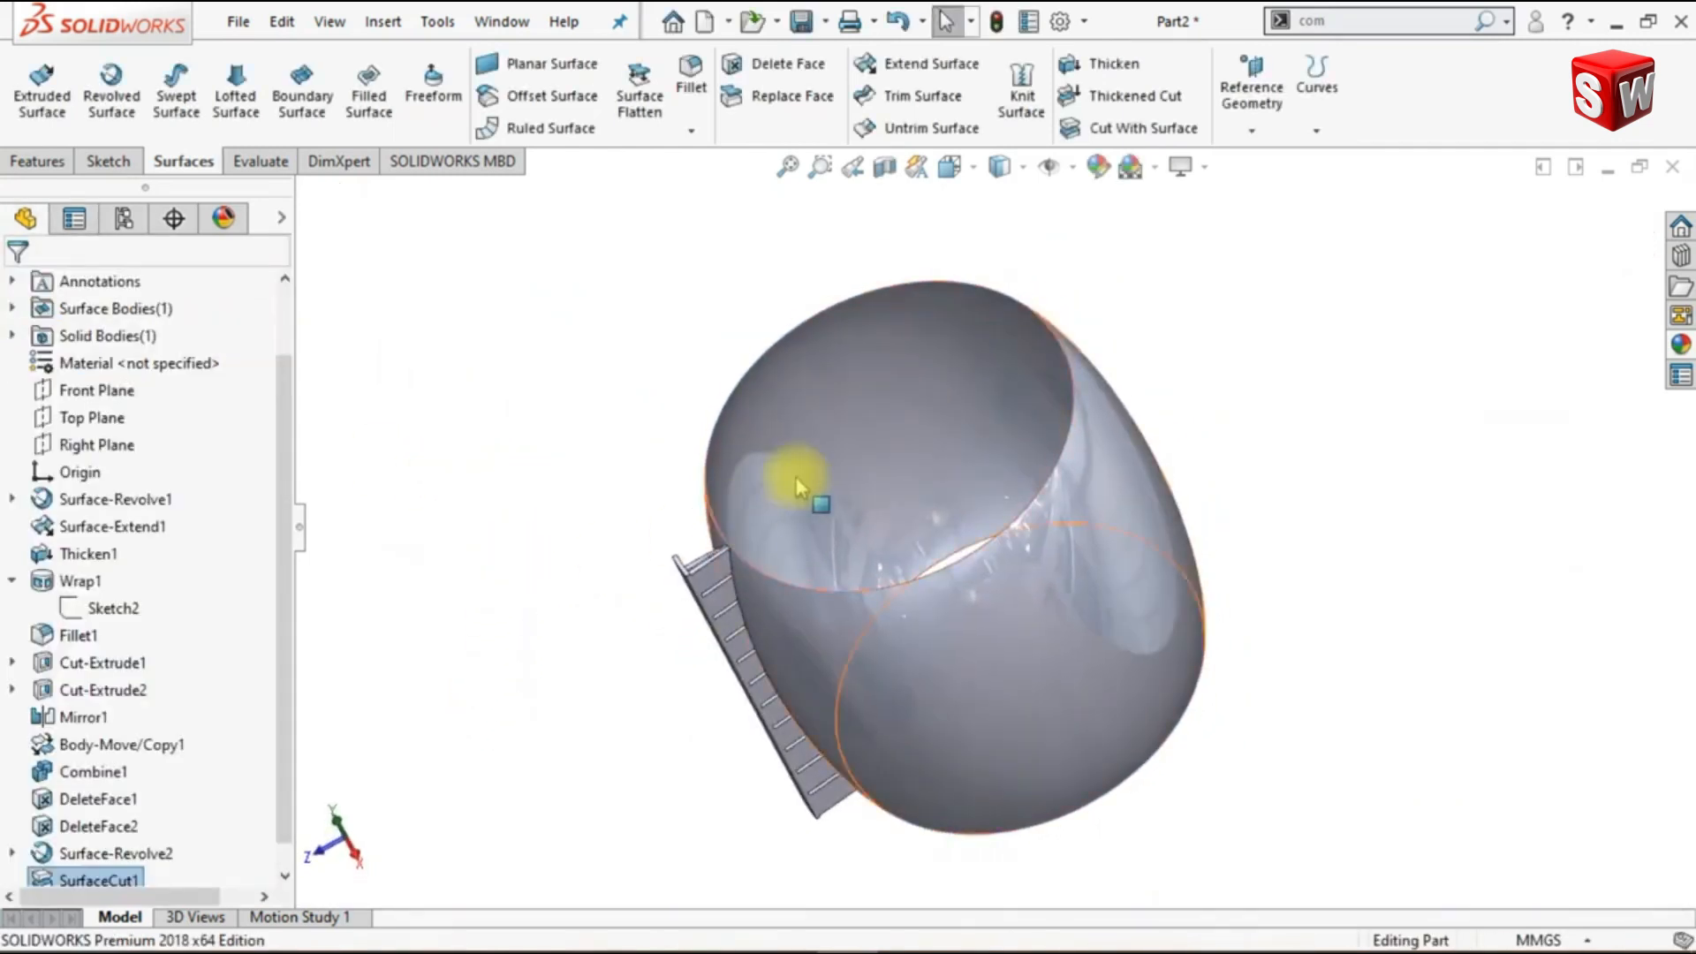
- Hide the Surface-Revolve2 body and view the trimmed column in isometric orientation
scroll(296, 778, "down", 1)
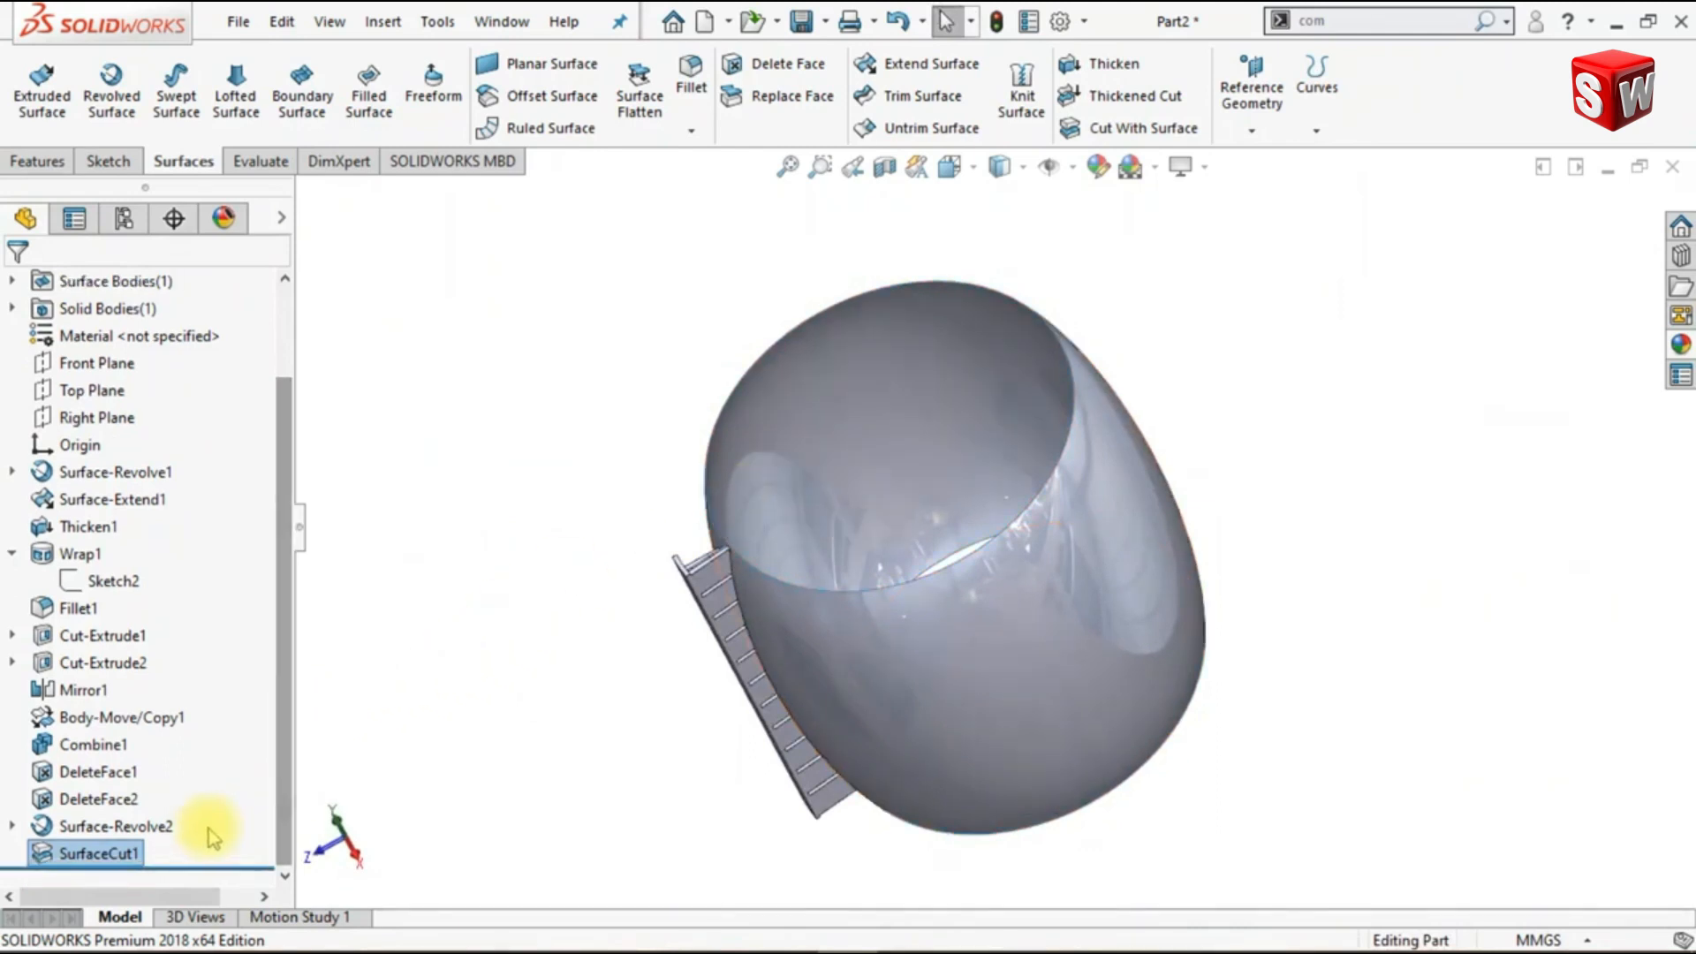
left_click(163, 825)
left_click(188, 792)
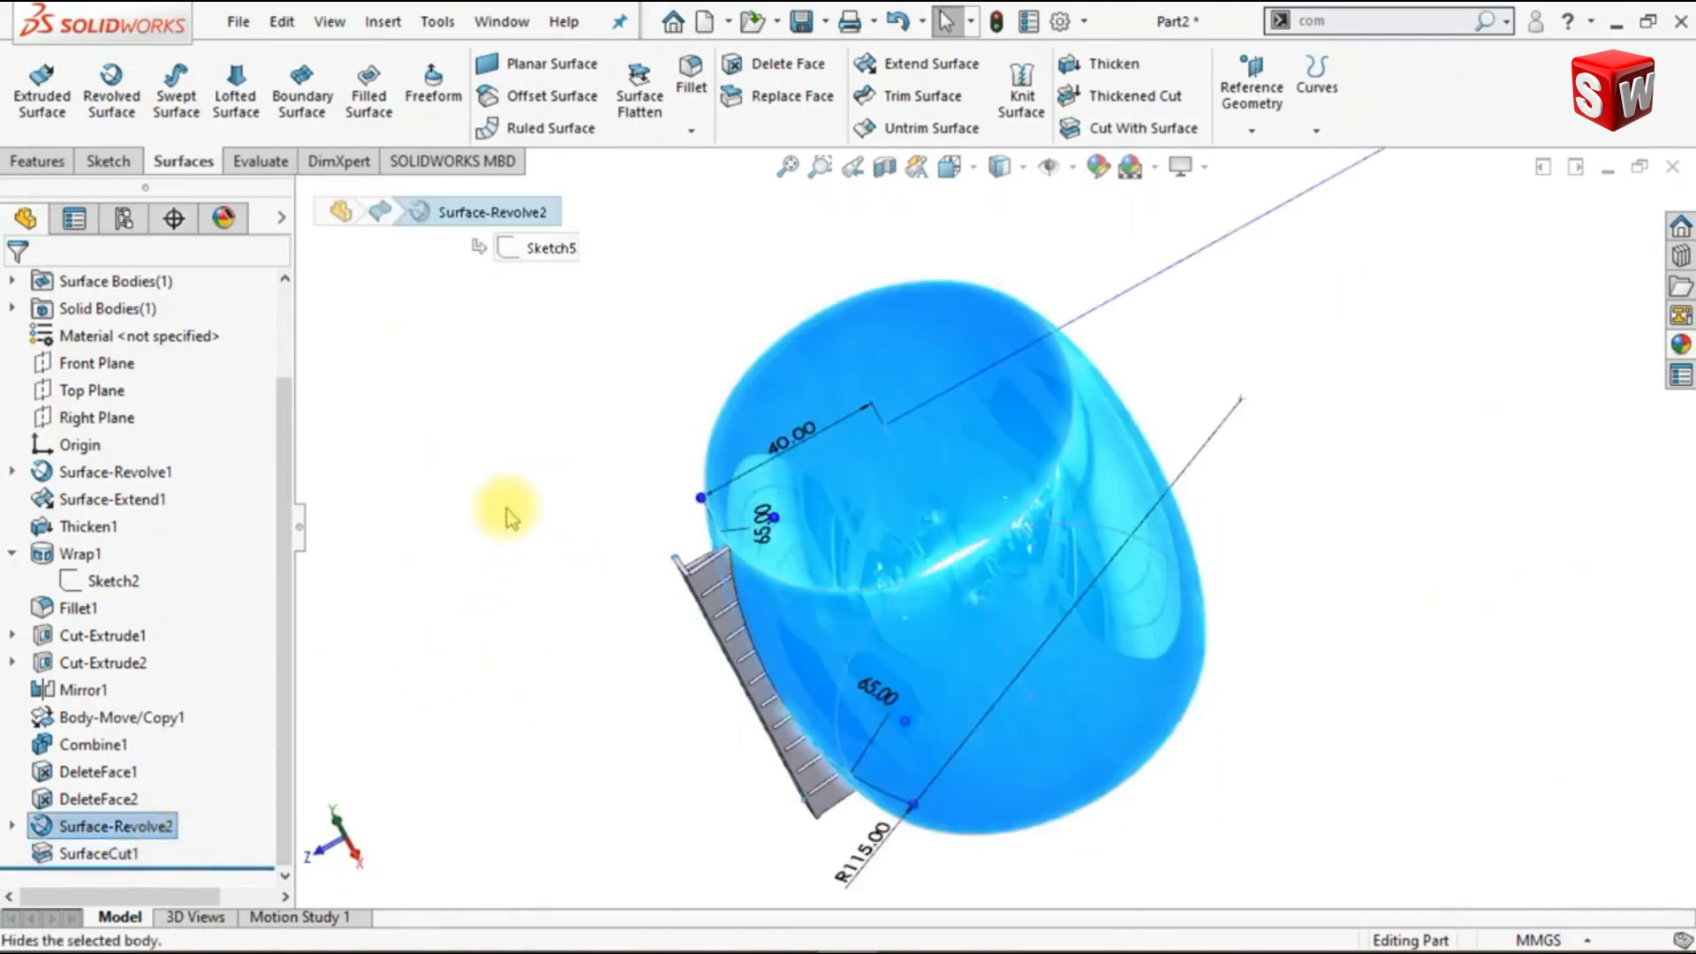
middle_click_drag(713, 592, 617, 618)
key("ctrl+7")
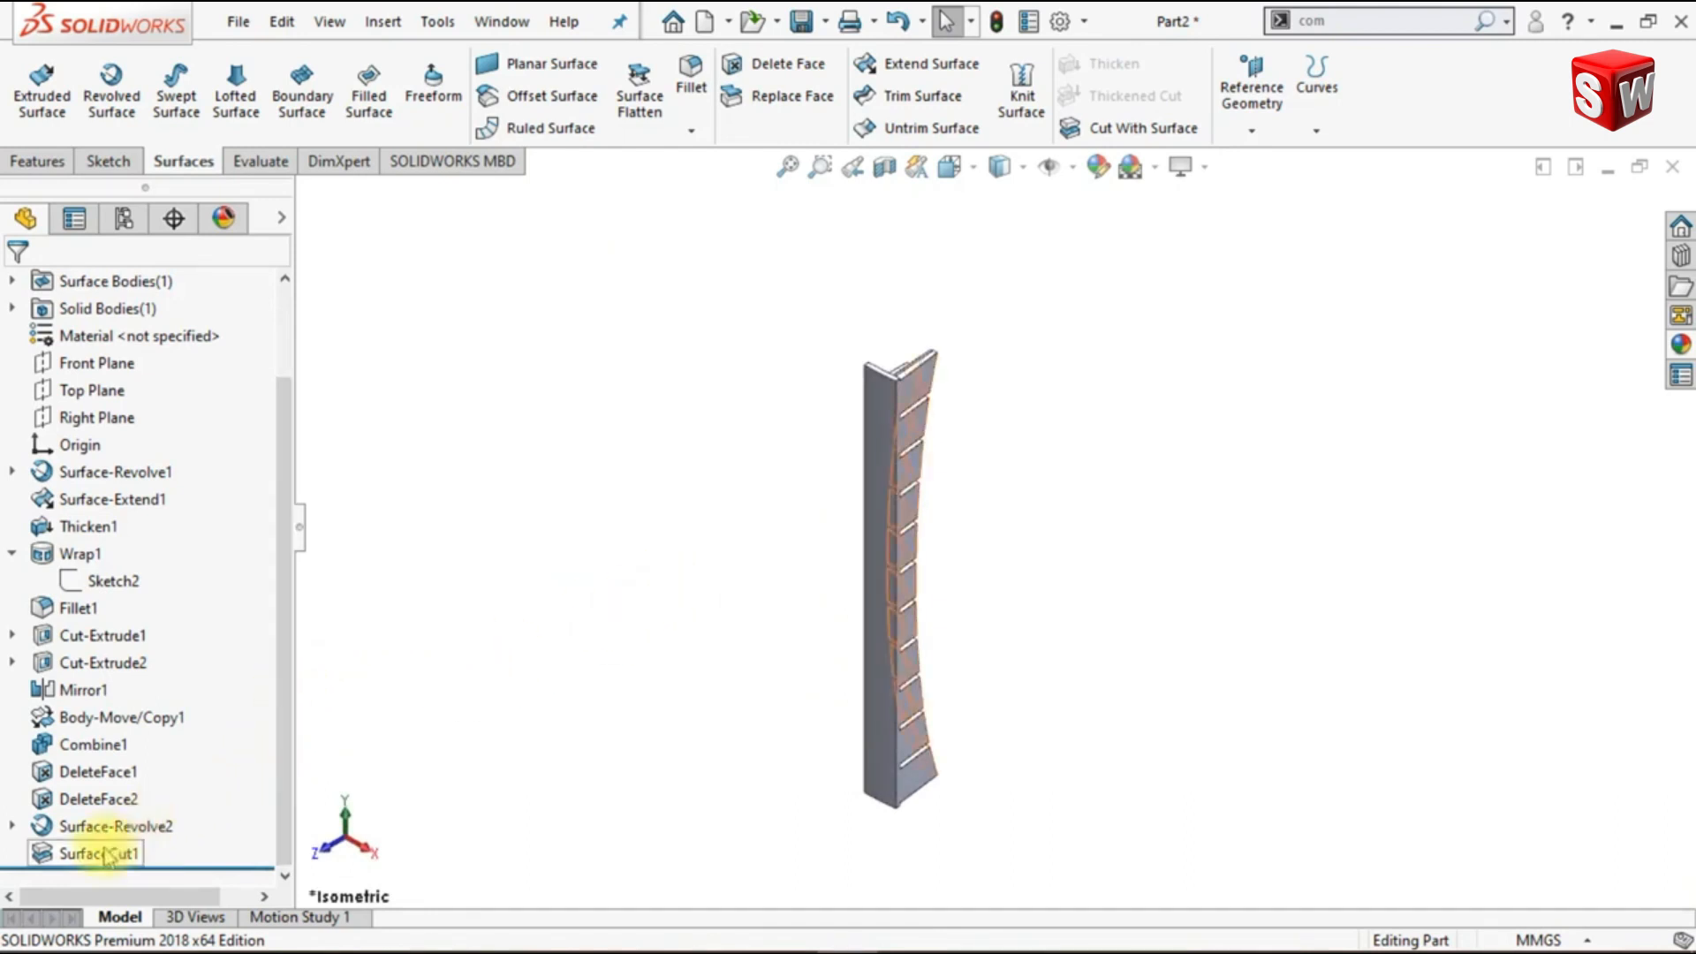
- Hide the combined column body and show Sketch5, the profile sketch of the revolved surface
left_click(97, 746)
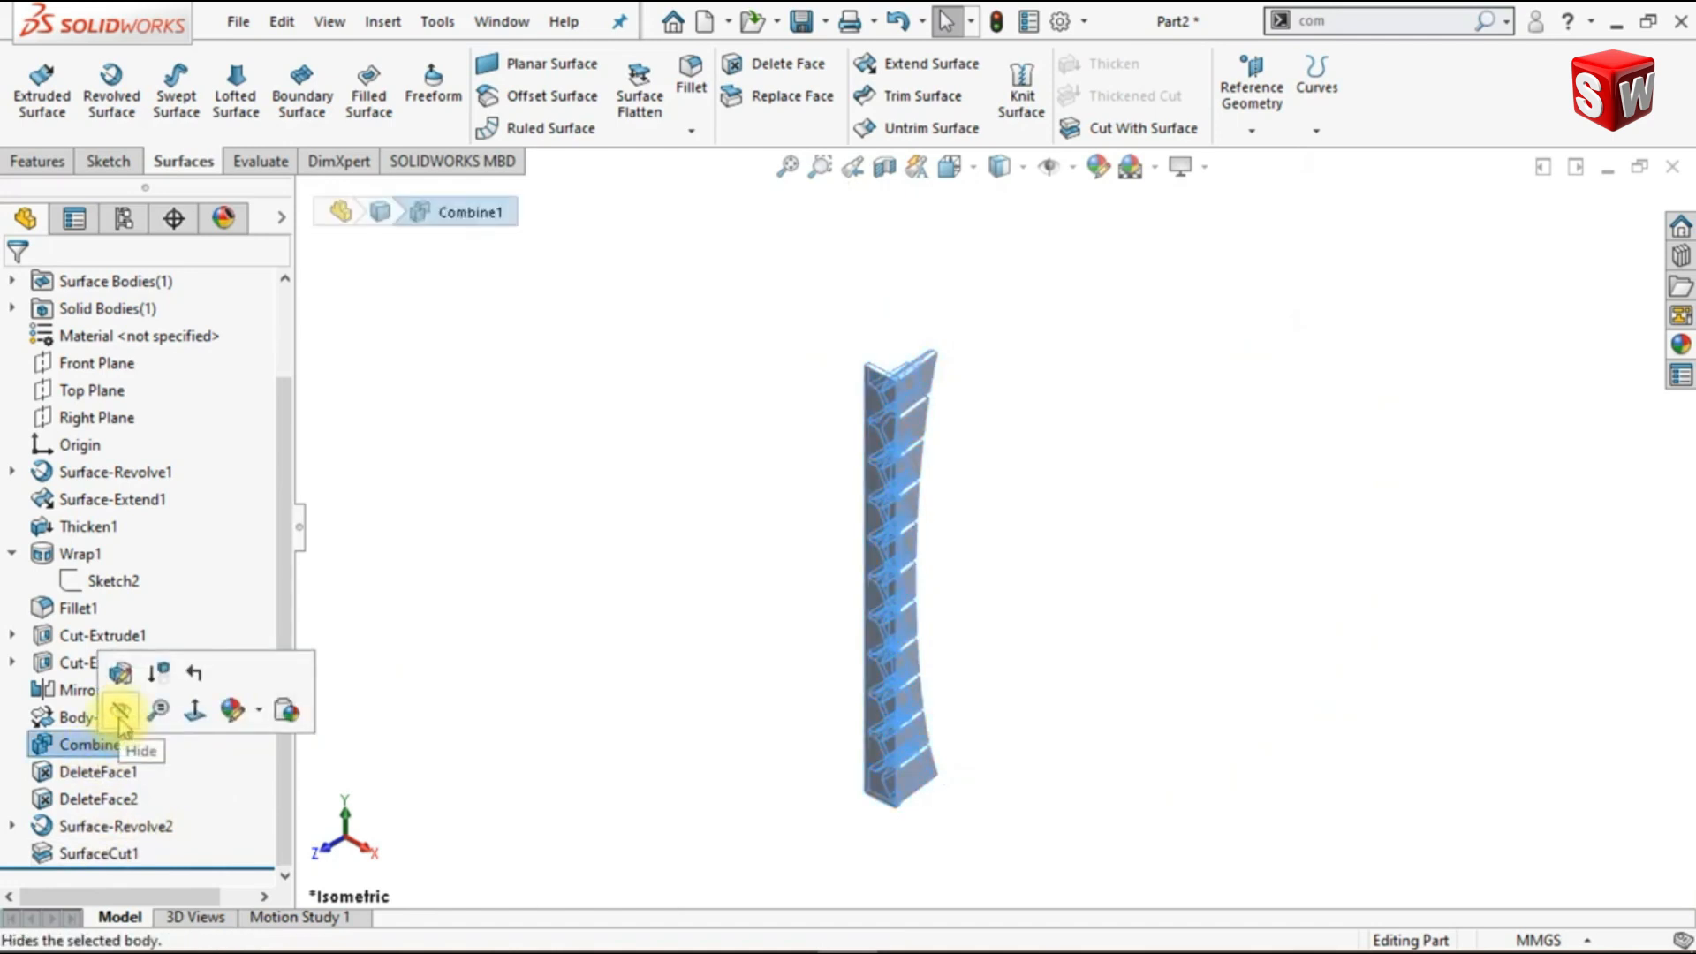
left_click(120, 717)
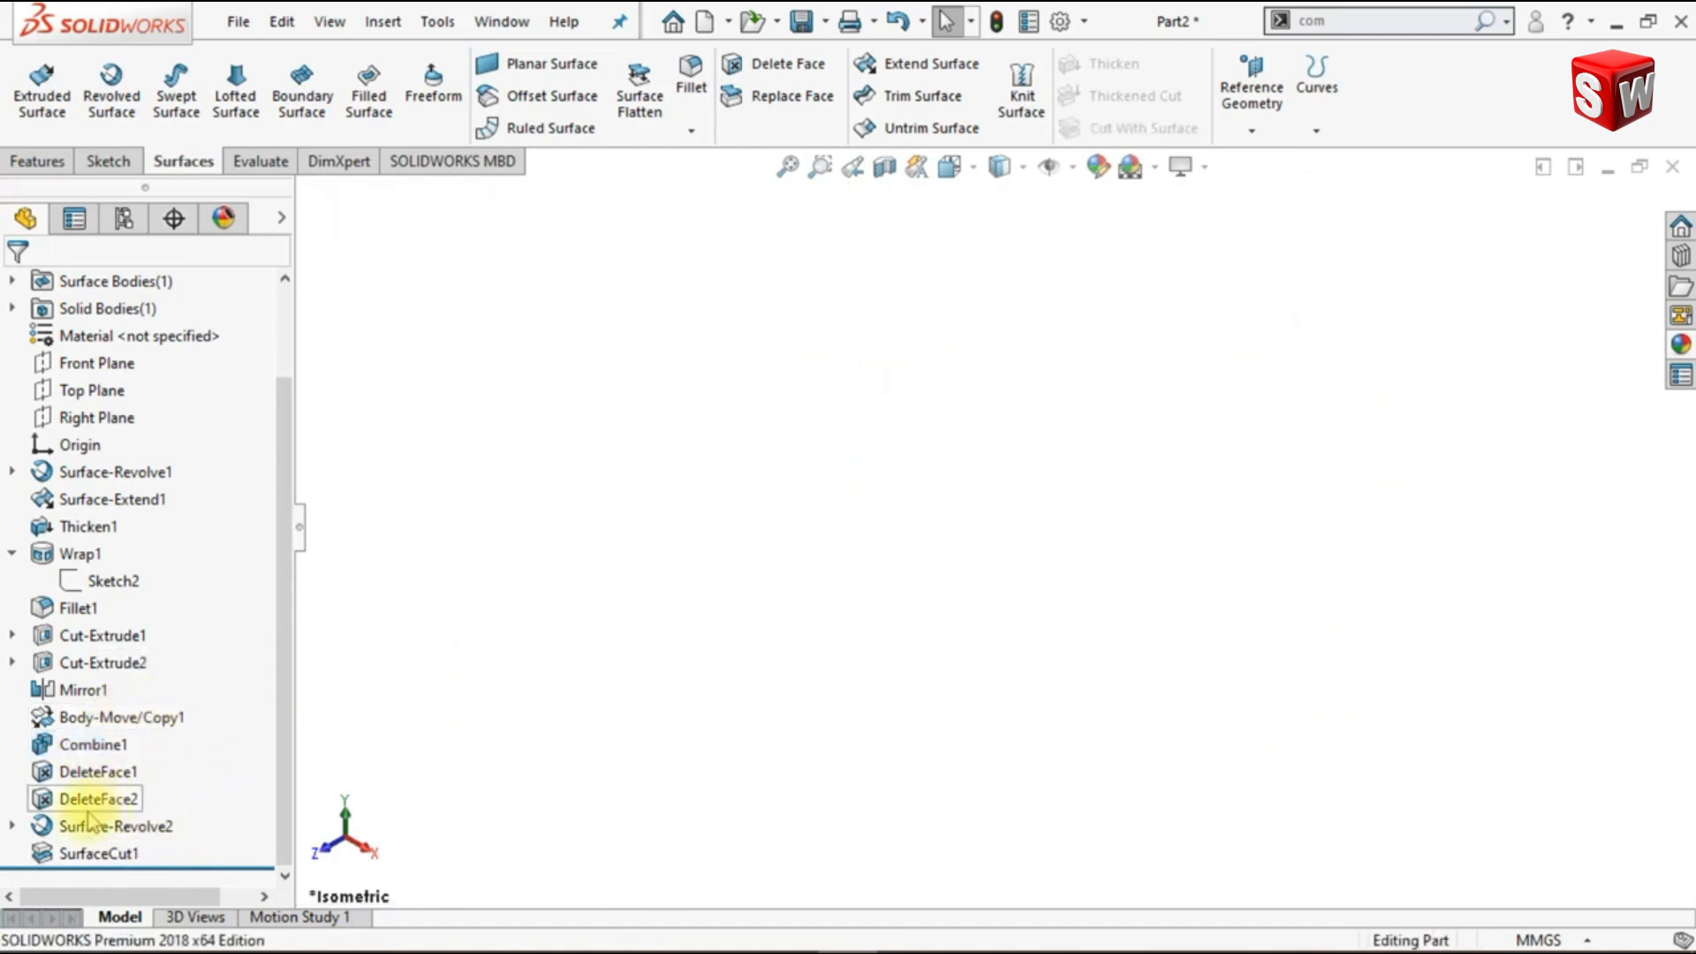
left_click(13, 826)
left_click(99, 853)
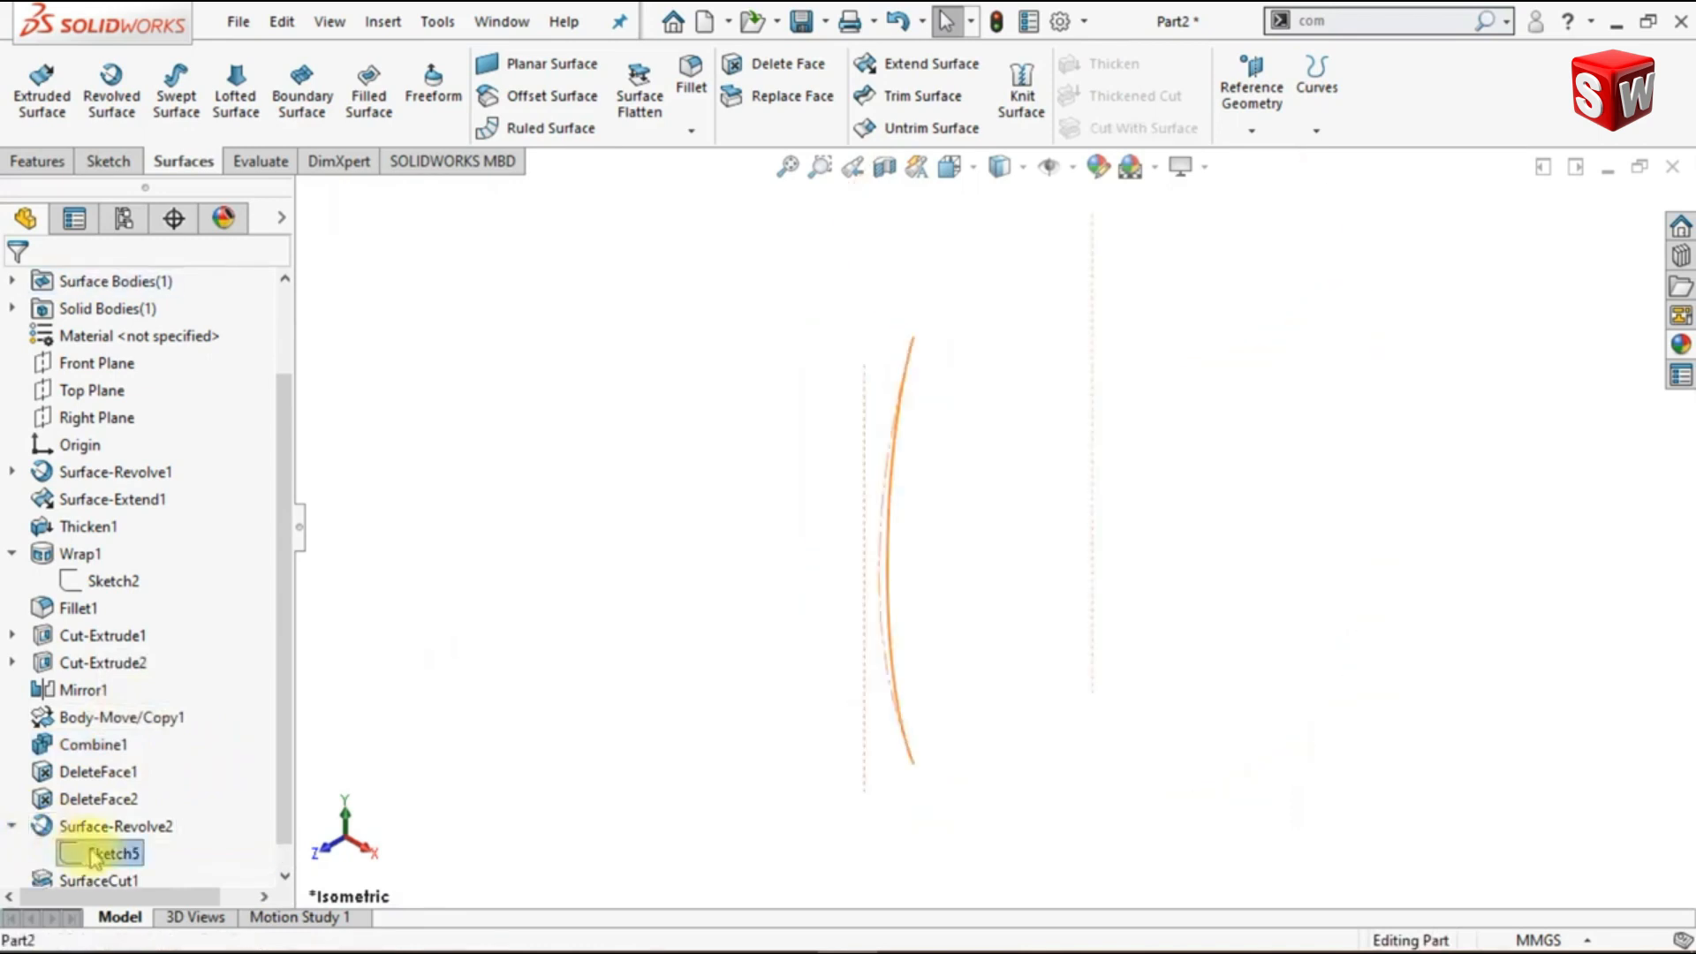
left_click(115, 812)
left_click(522, 584)
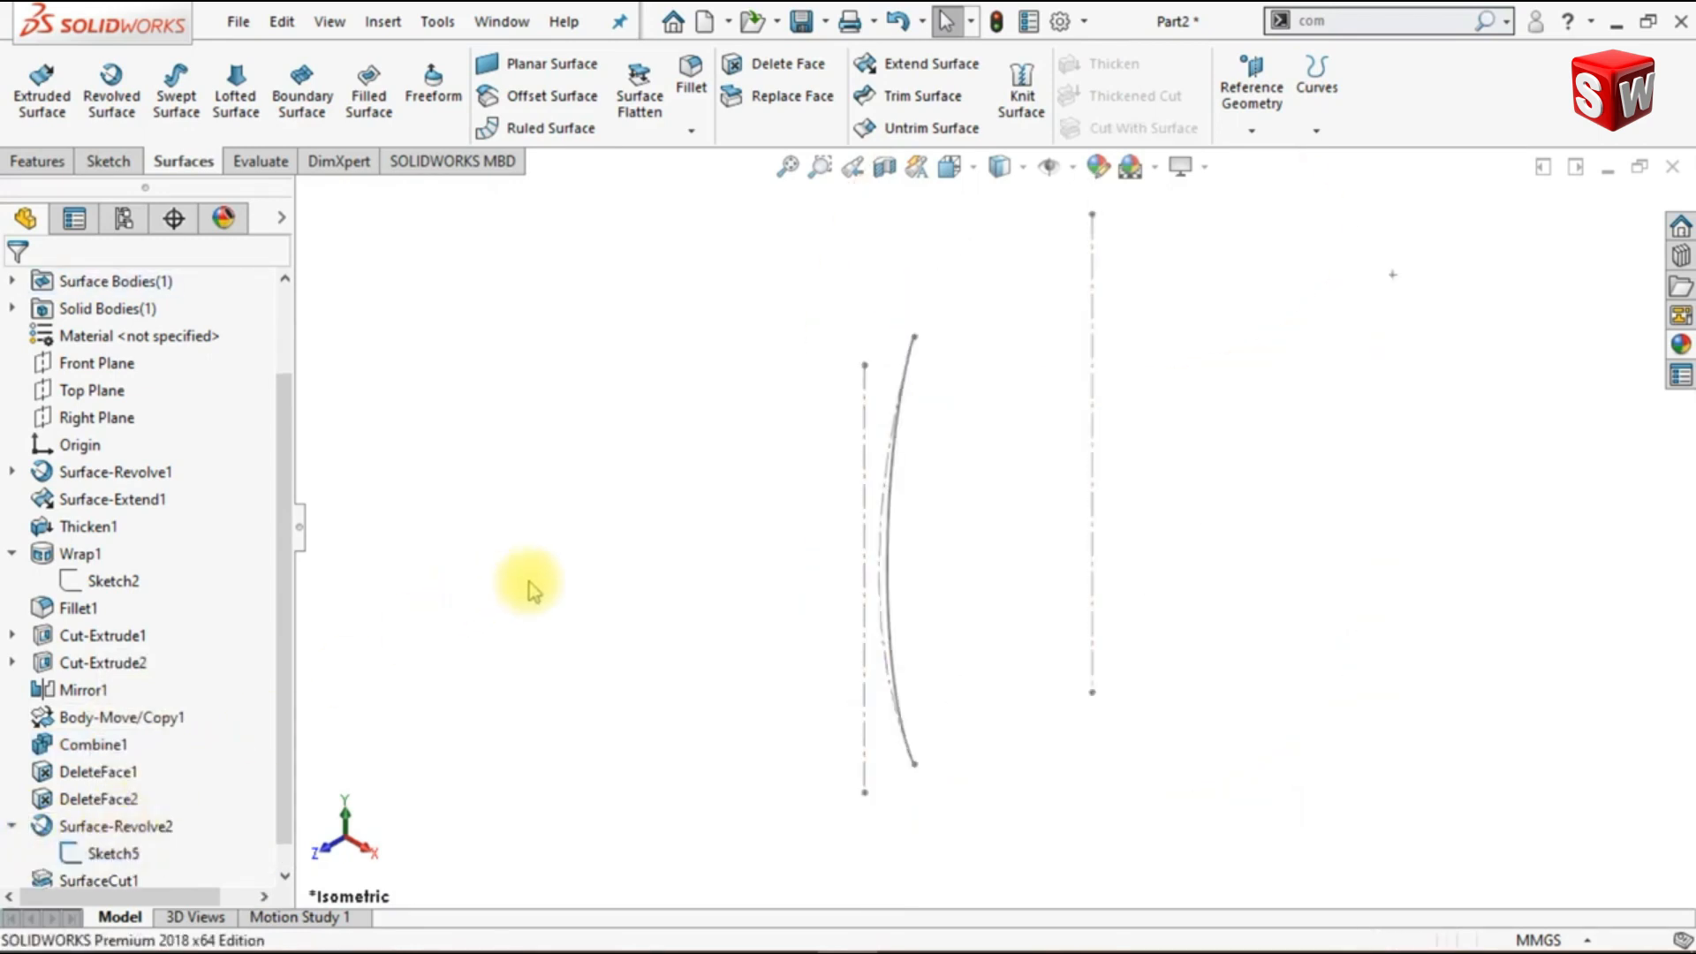
- Start a sketch on the Right Plane and convert the construction arc of Sketch5 into it
left_click(124, 418)
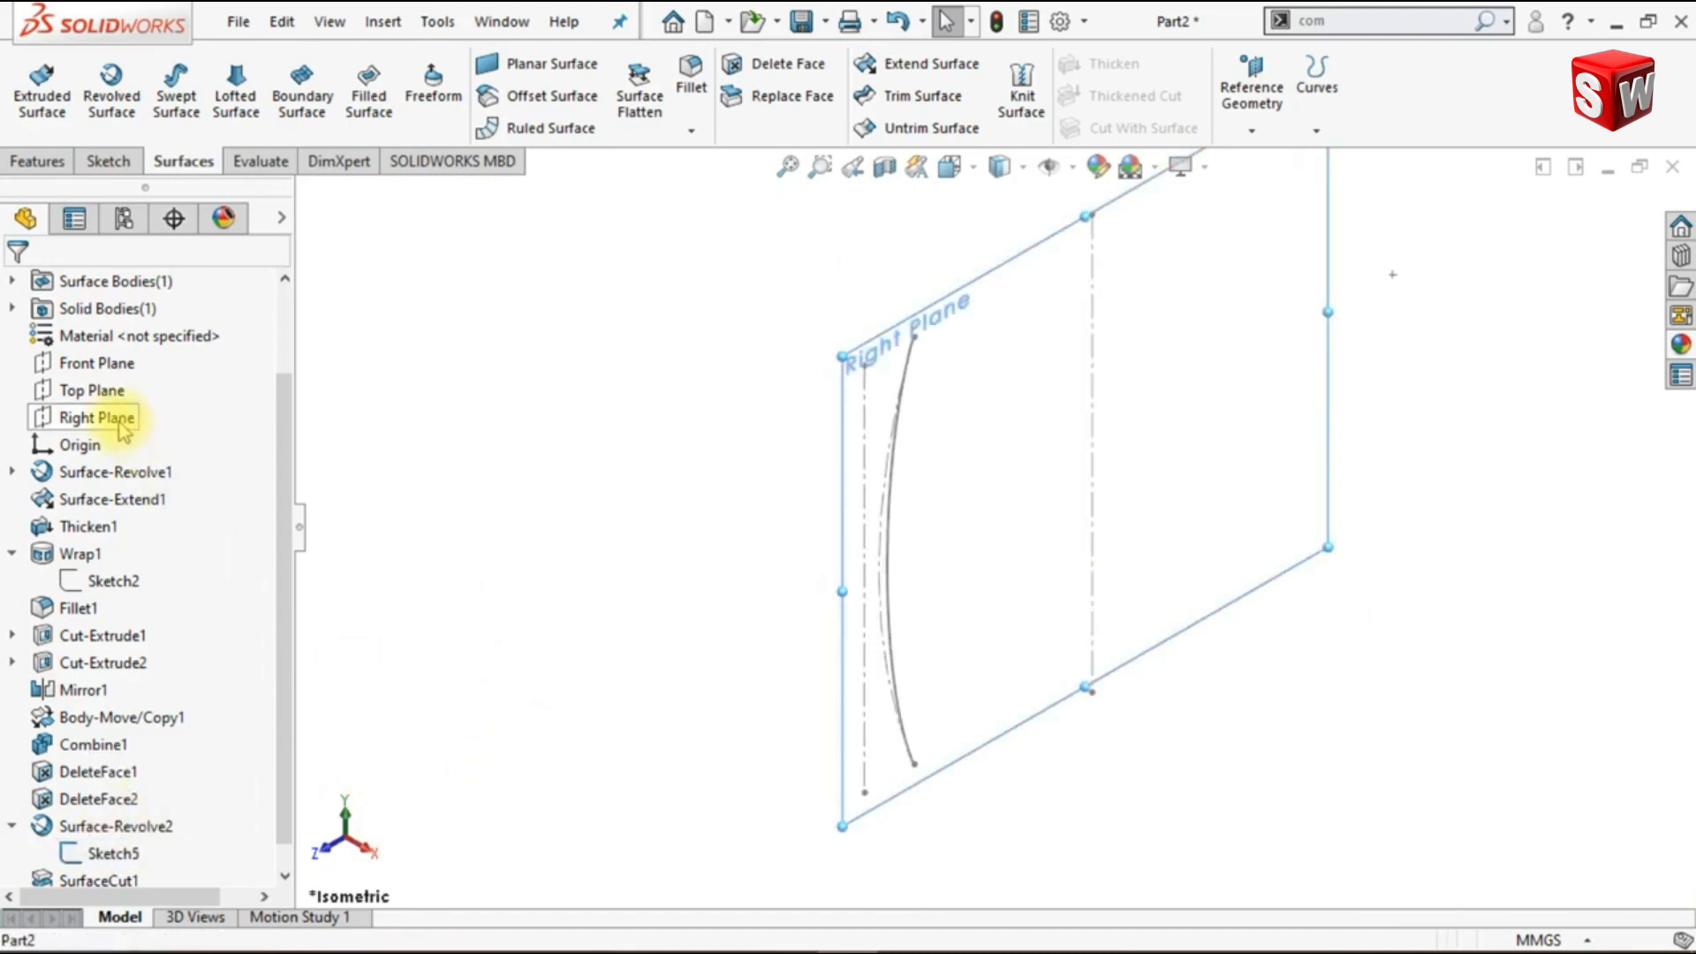
left_click(145, 382)
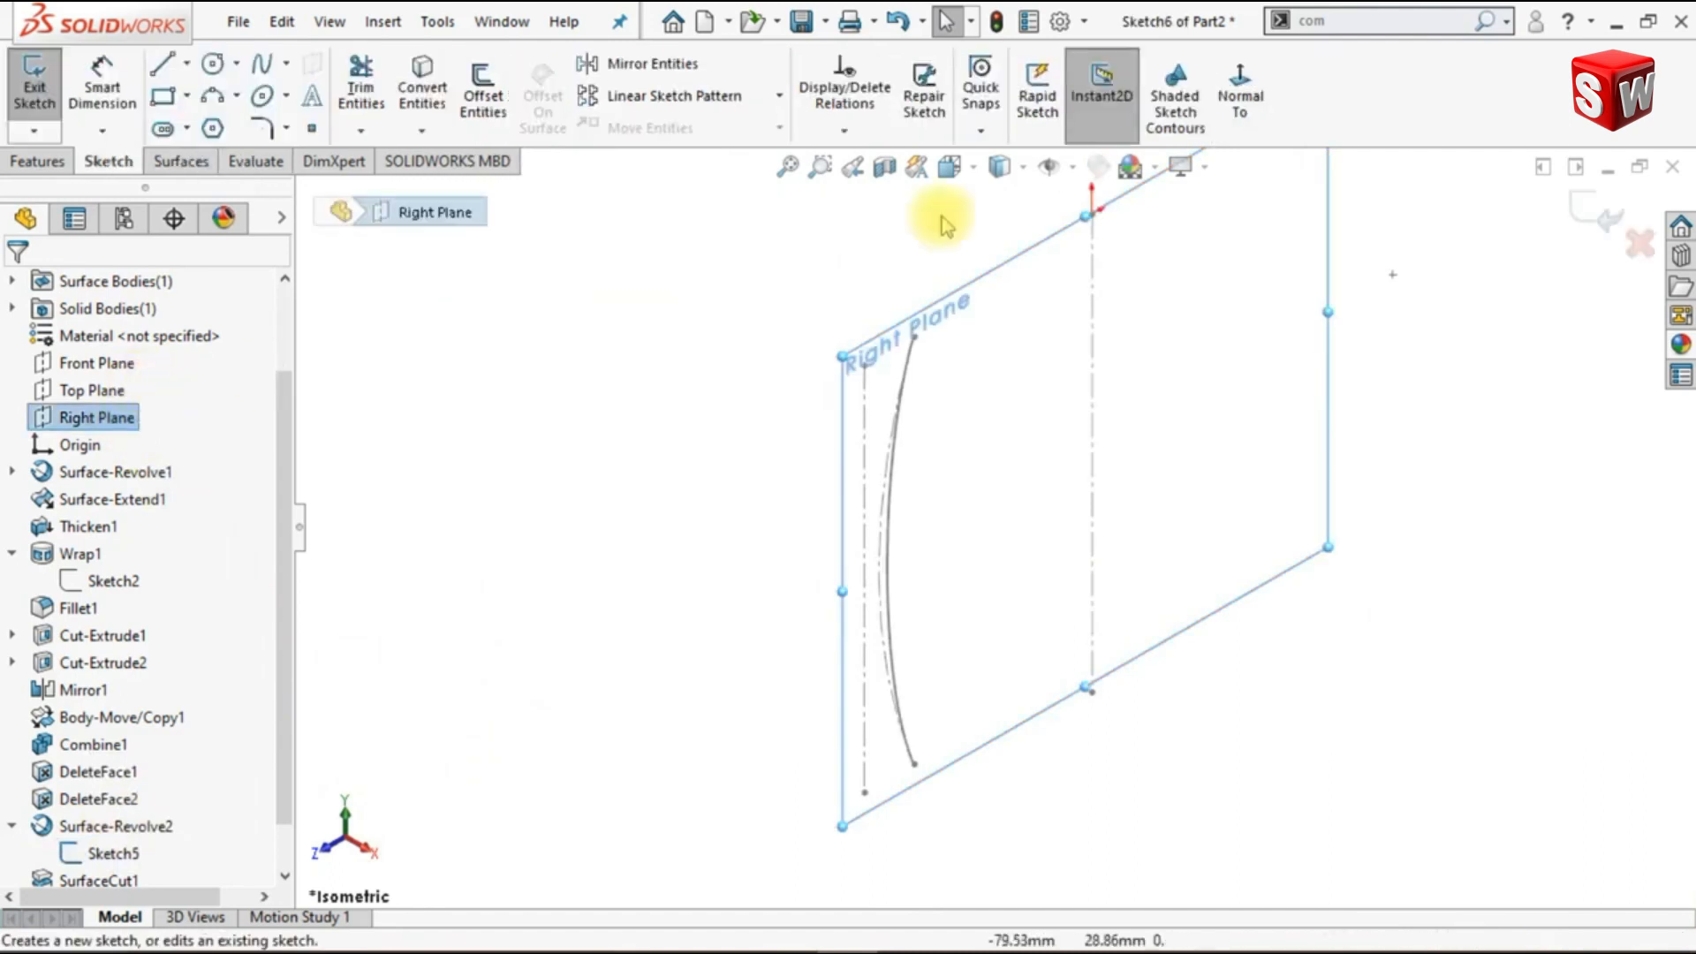
left_click(1240, 98)
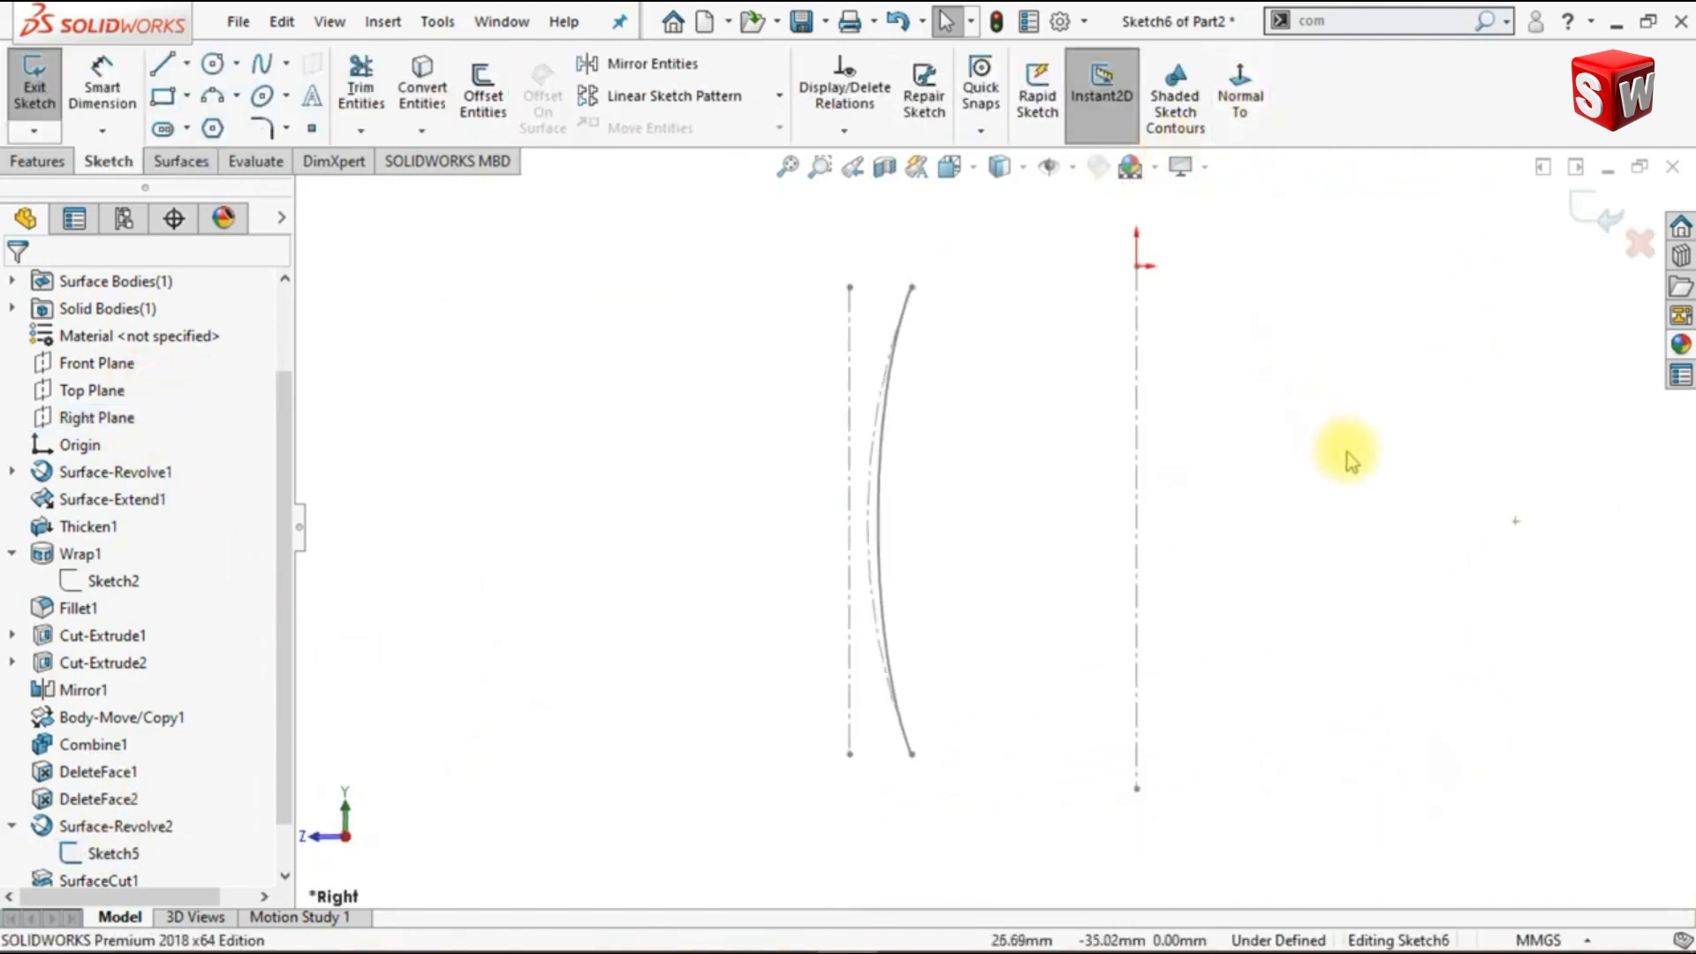
left_click(424, 89)
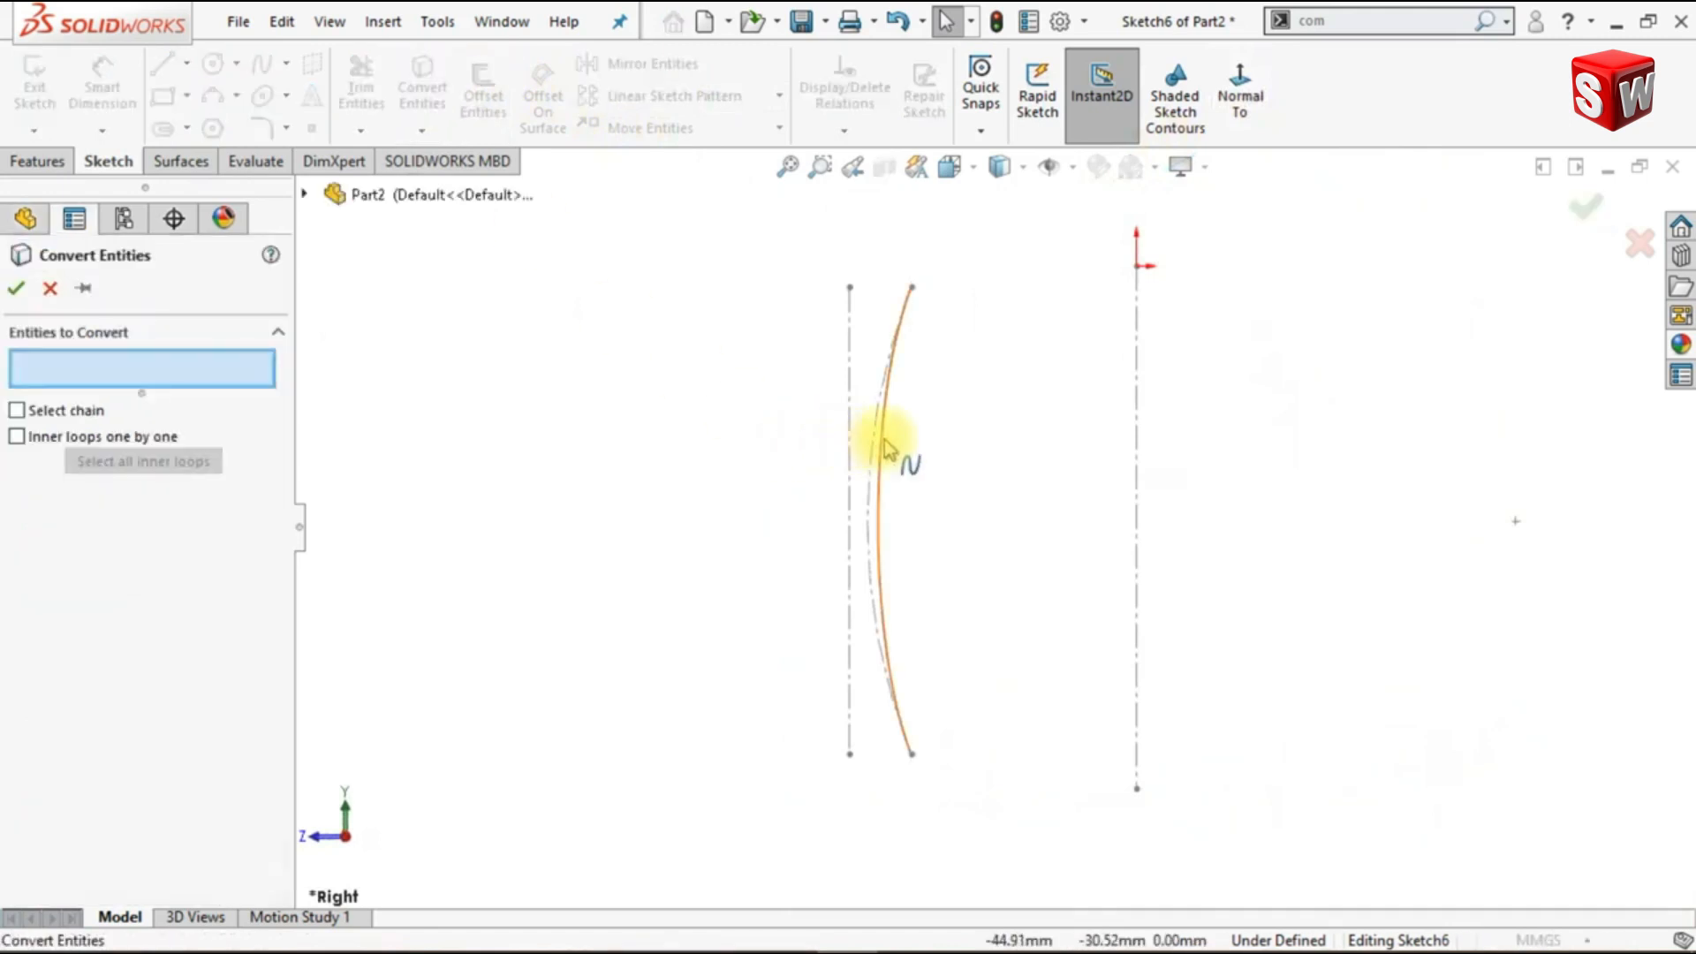
scroll(886, 566, "down", 2)
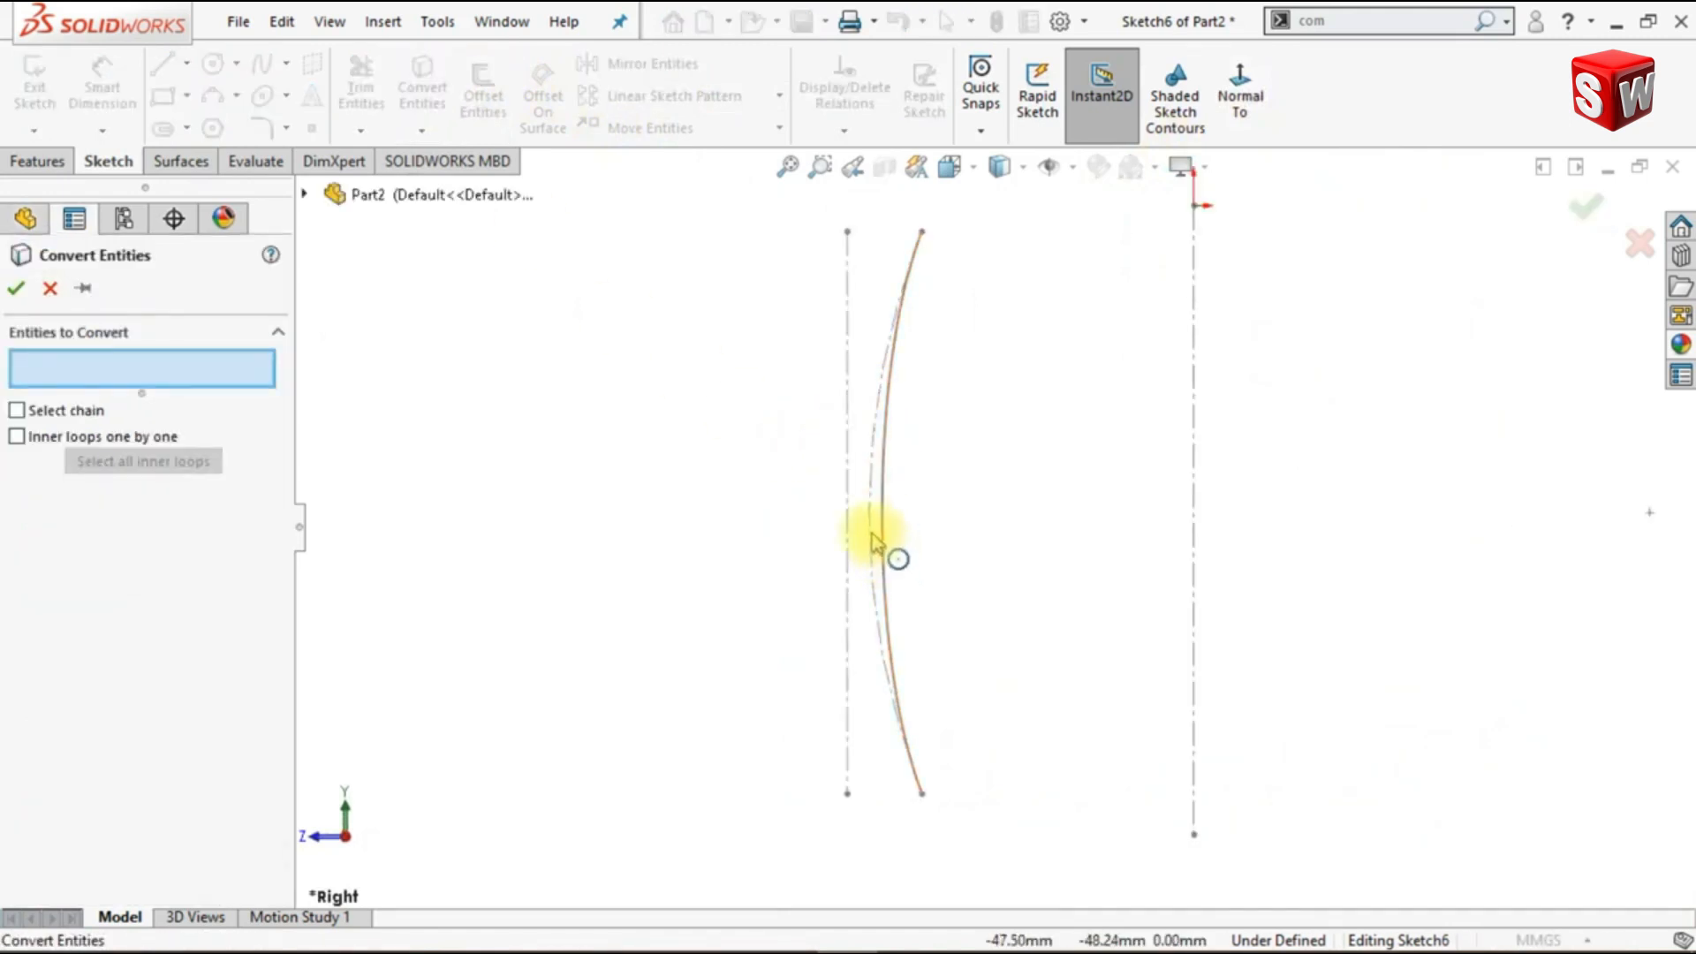
left_click(875, 539)
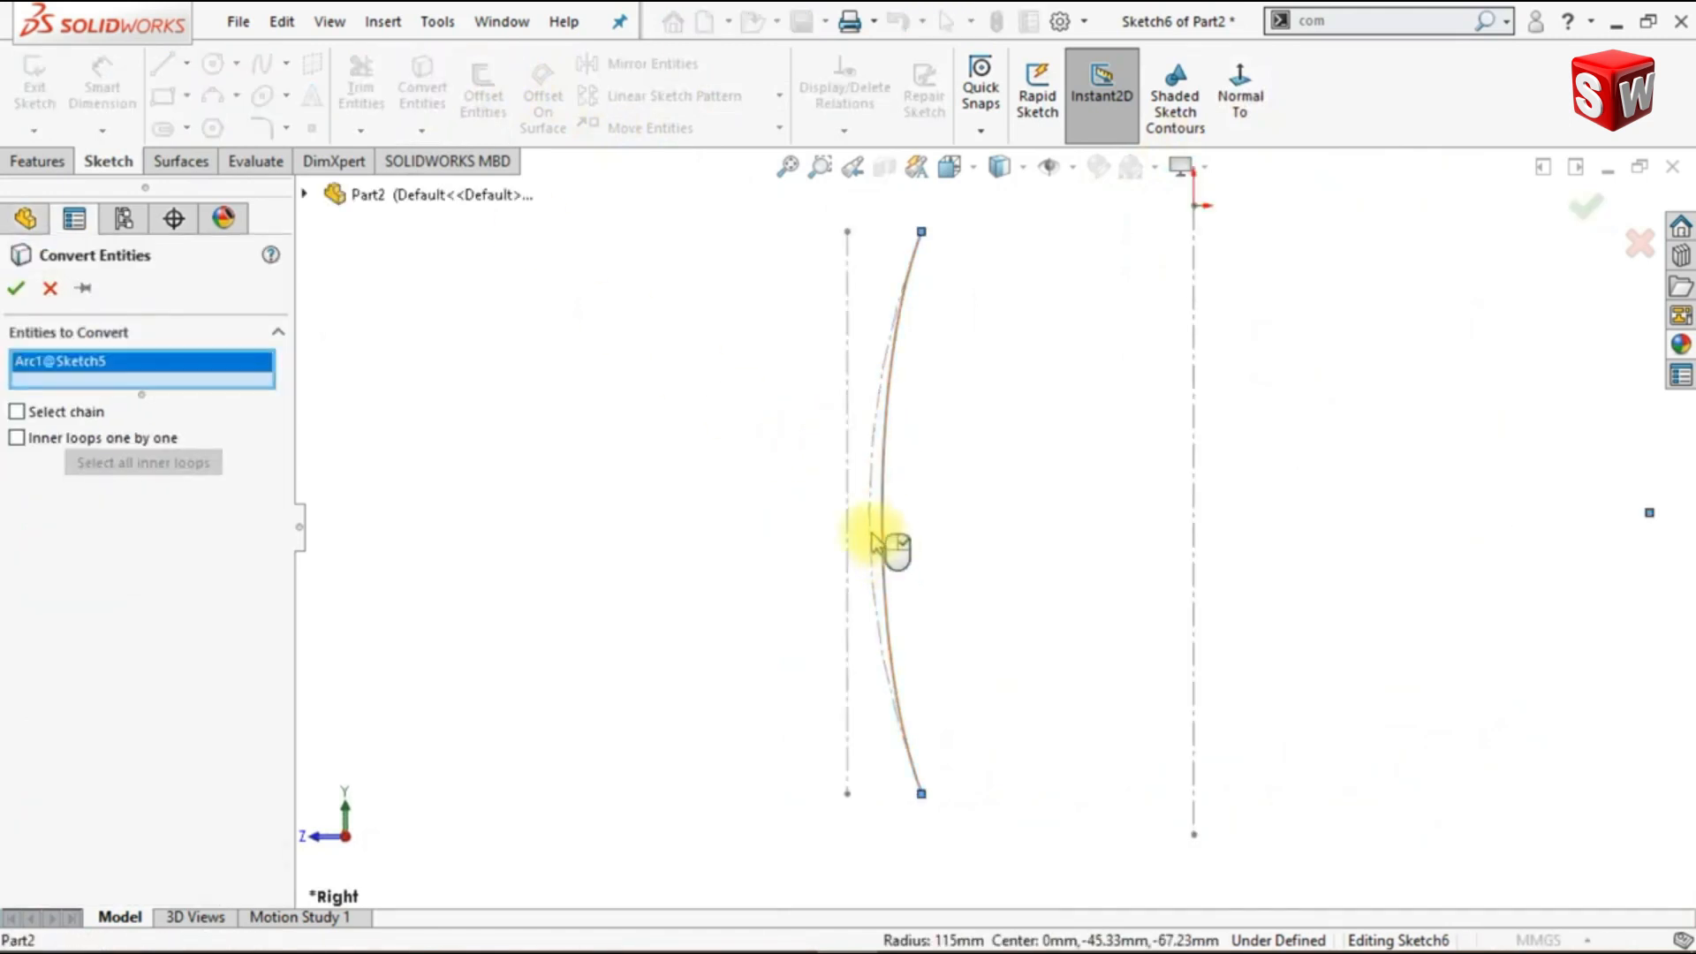
left_click(16, 288)
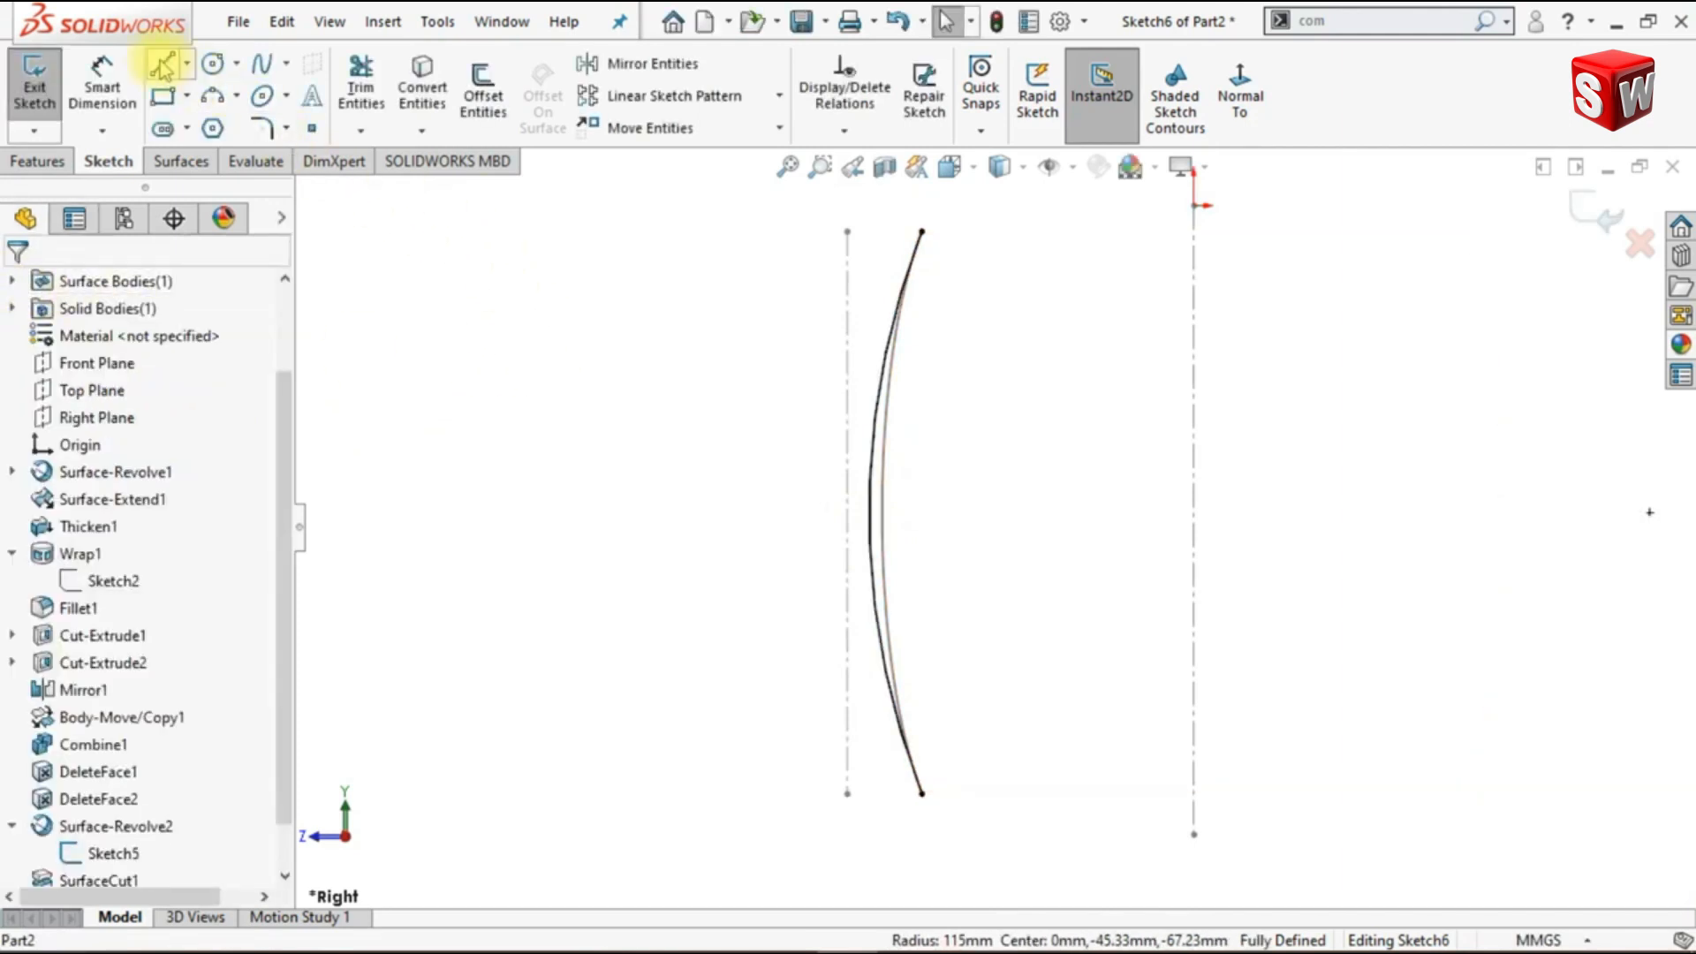
- Close the converted arc into a profile with two horizontal lines from its endpoints and a vertical line along the central axis
left_click(162, 69)
left_click(921, 232)
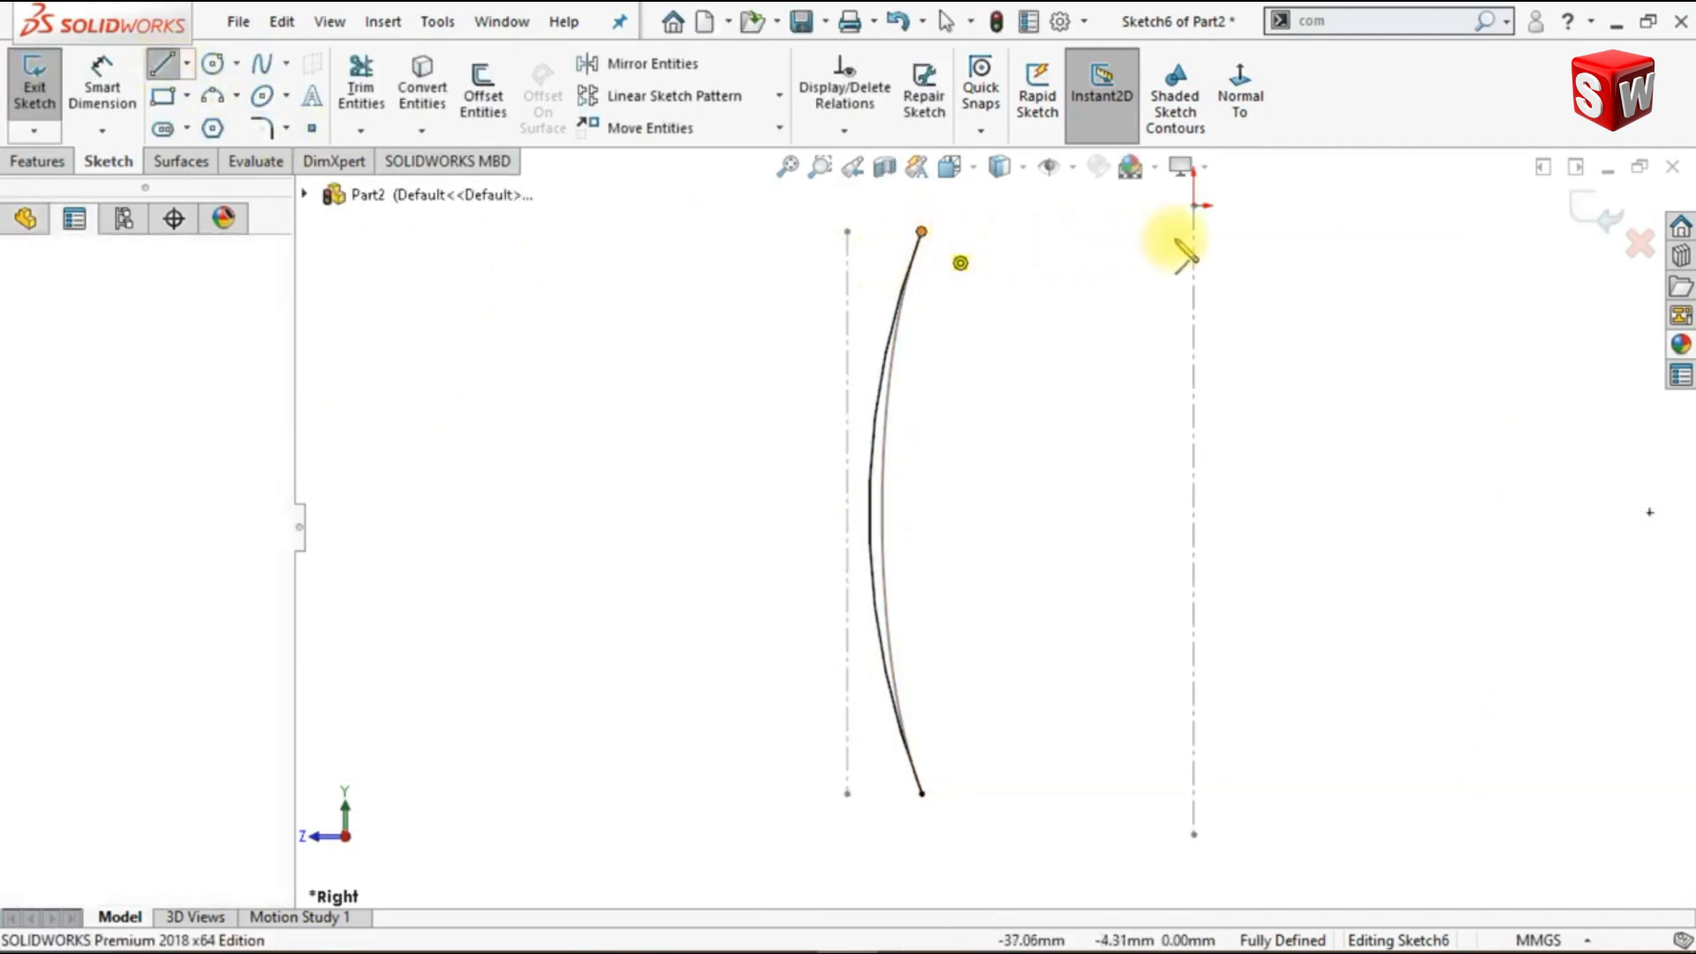
left_click(1194, 232)
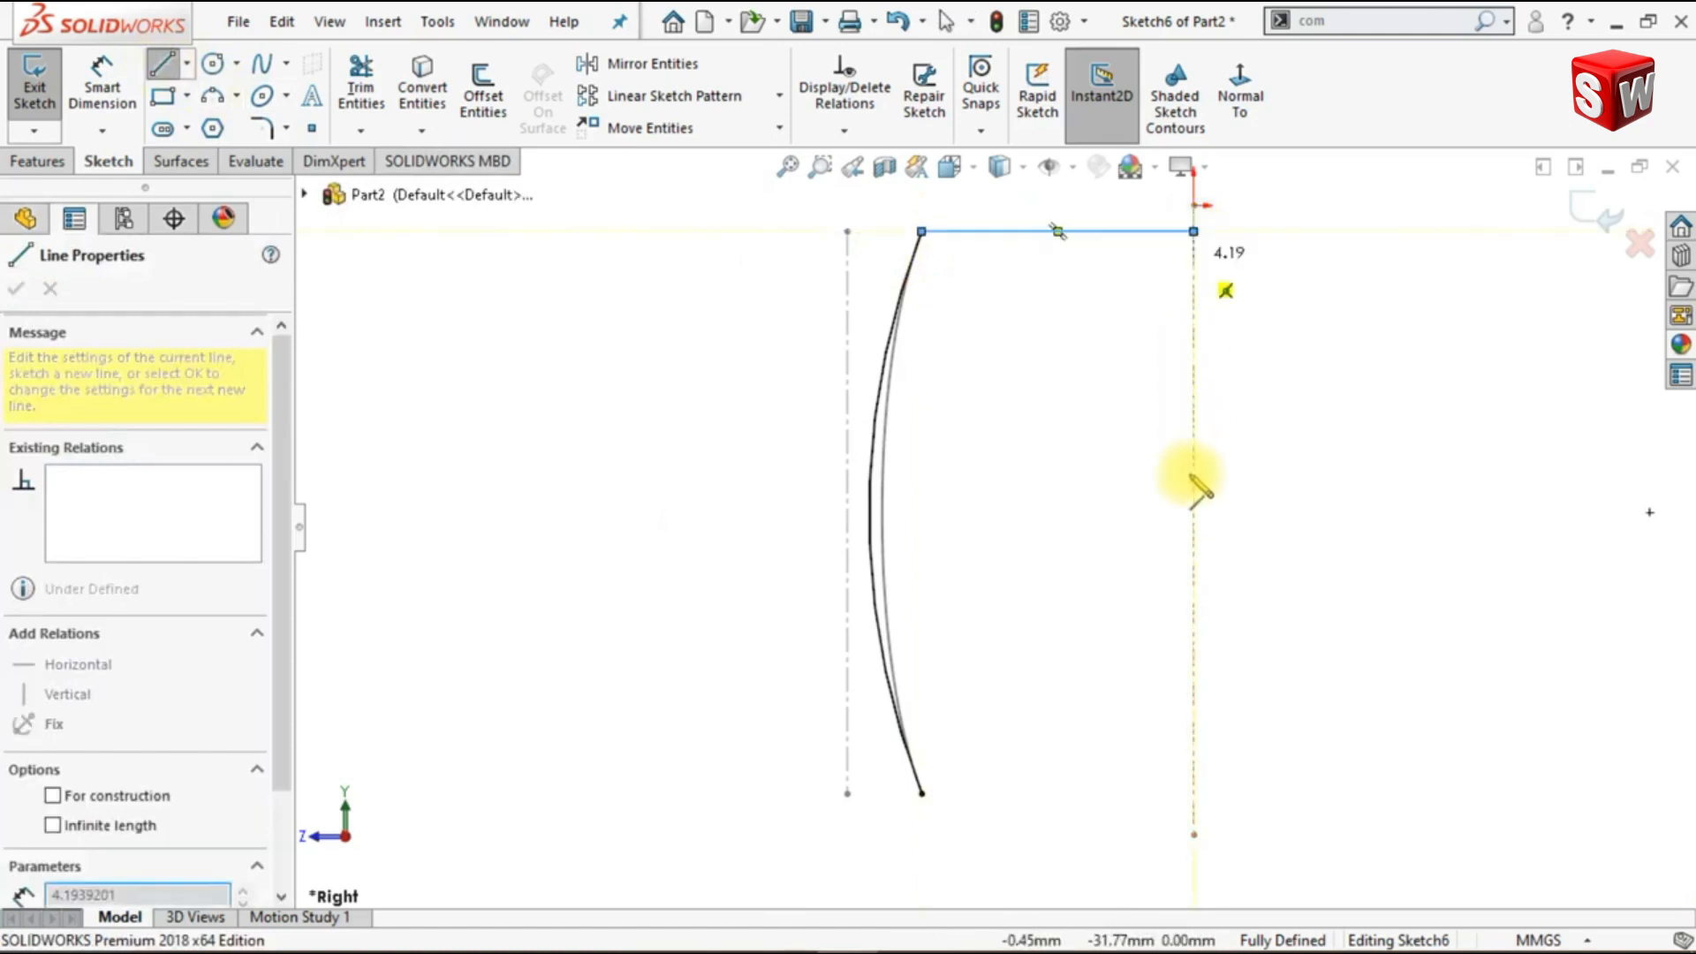
left_click(1193, 793)
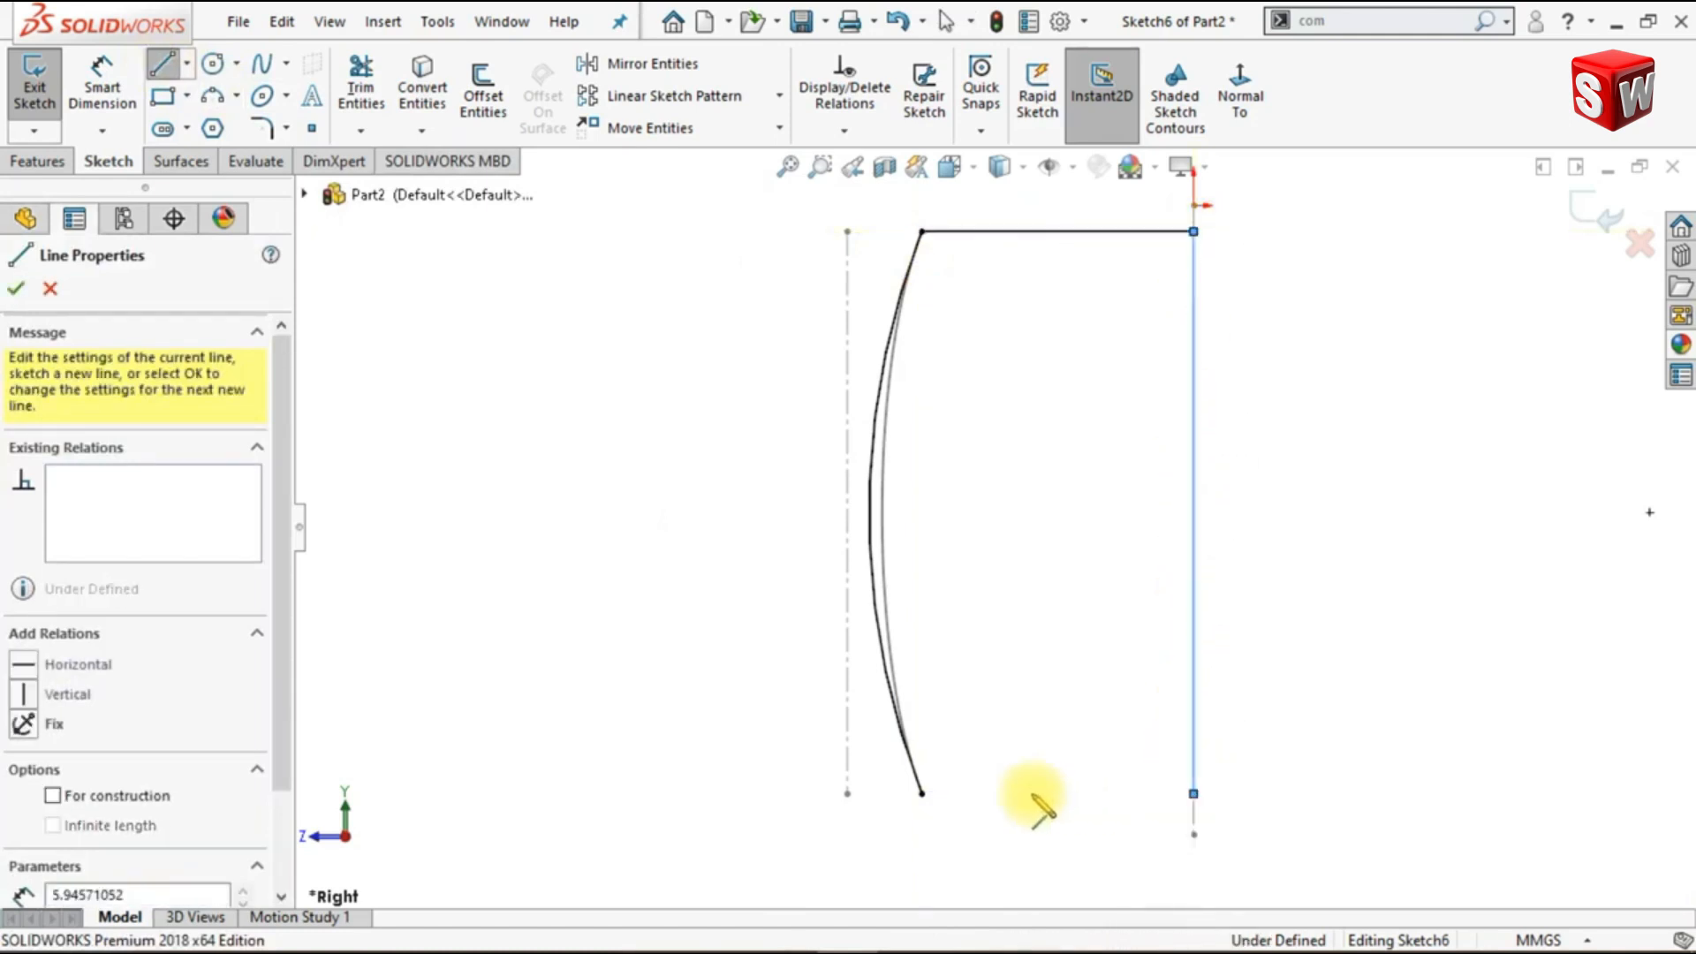
left_click(921, 793)
key("Escape")
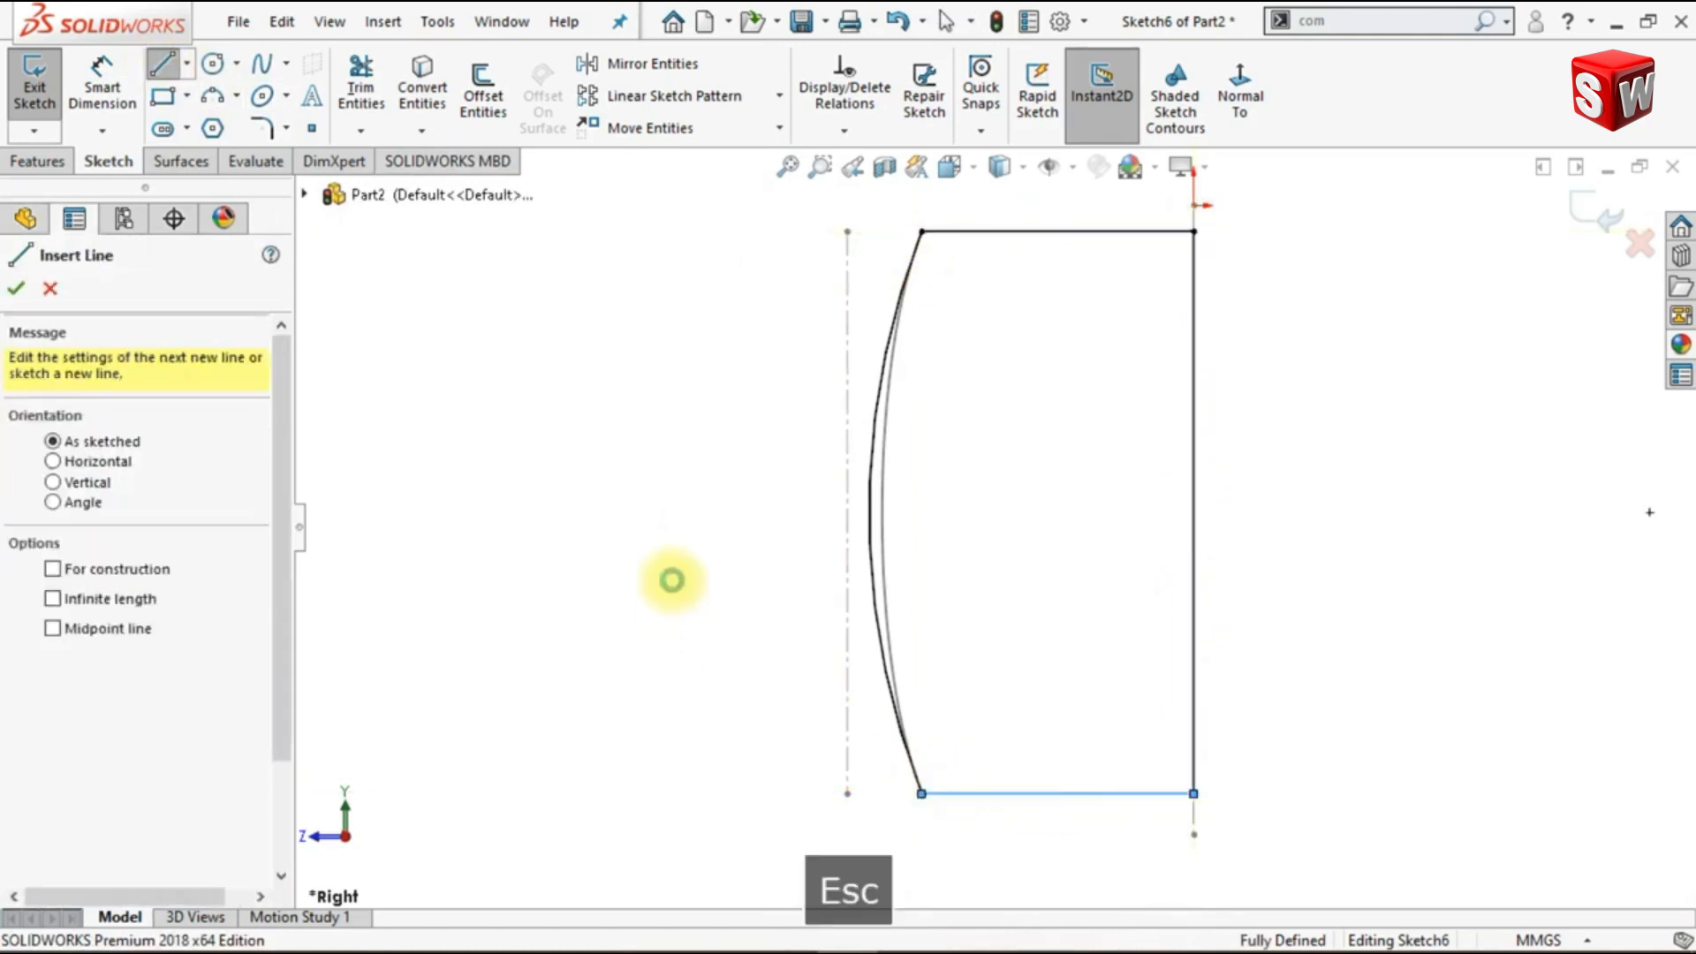
key("Escape")
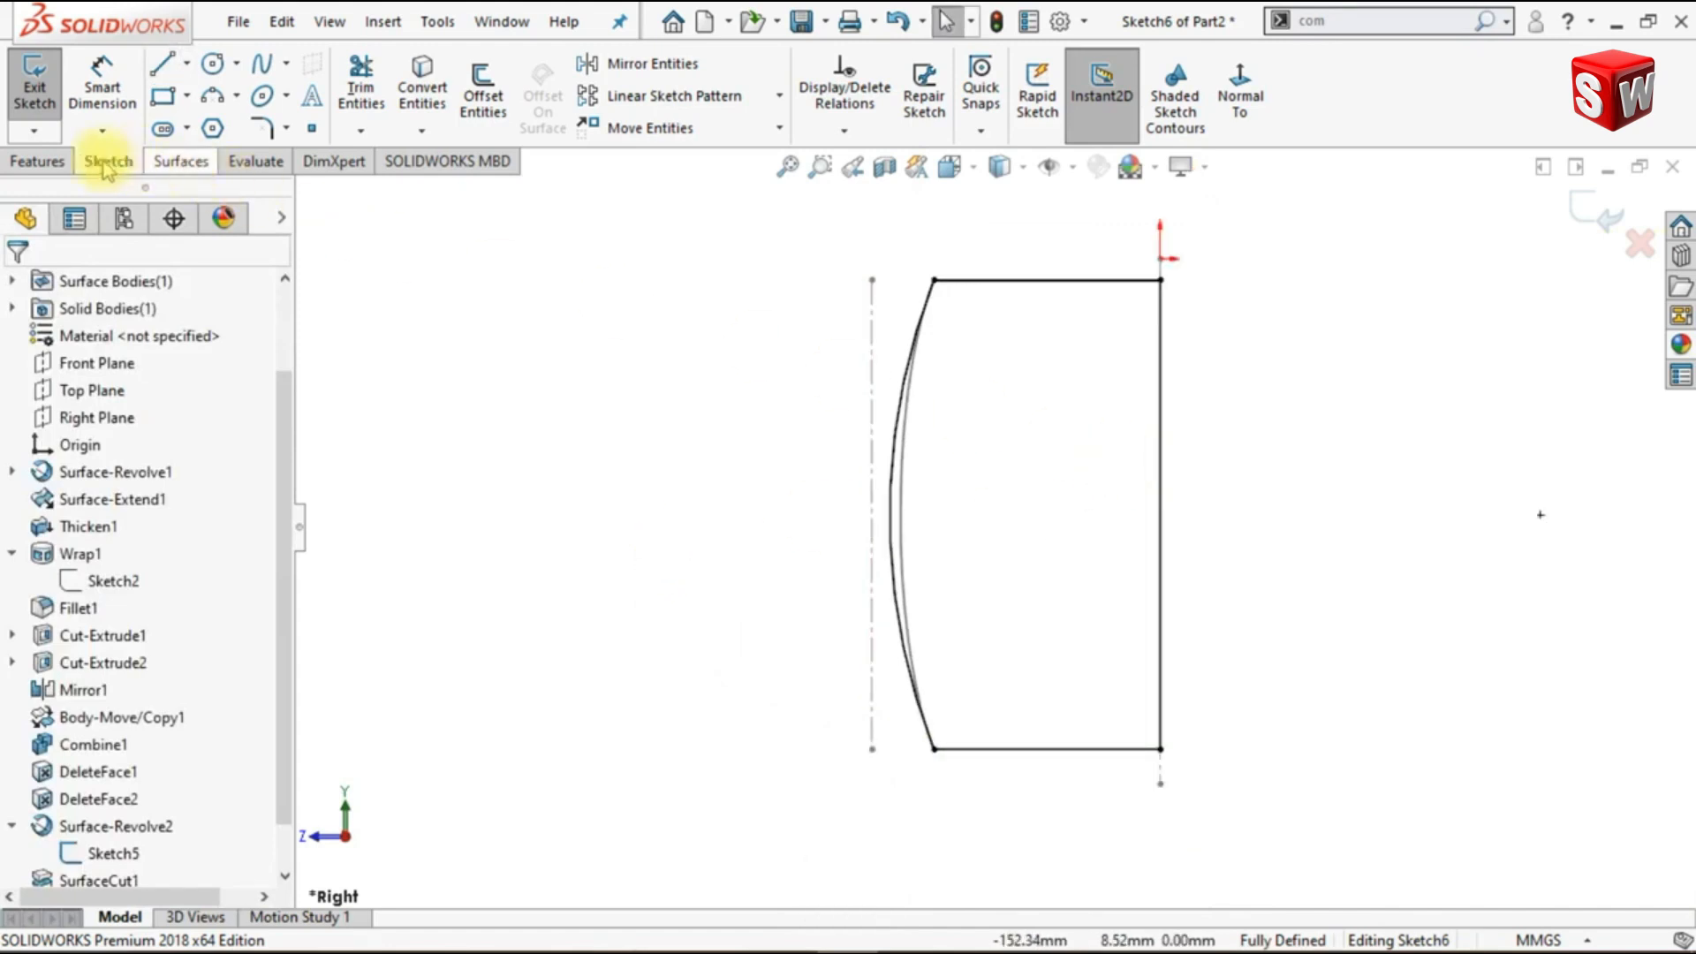
- Revolve the closed profile as a solid by 7.5 degrees about its straight vertical line, with the direction reversed
left_click(60, 164)
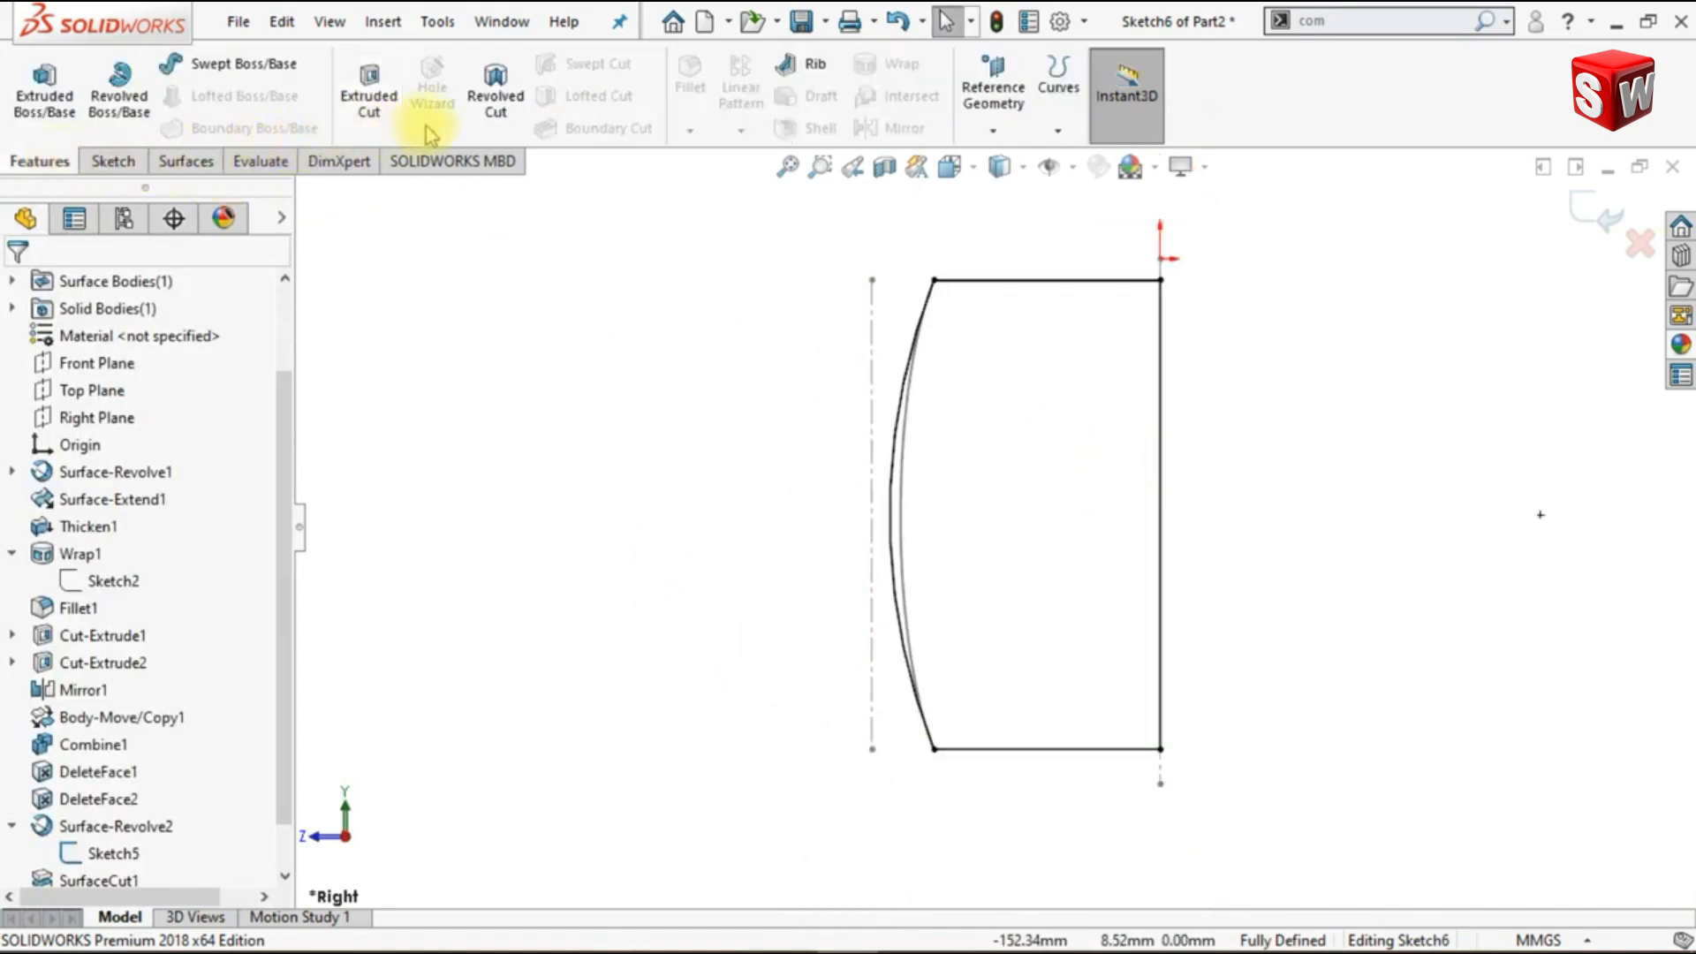
left_click(120, 105)
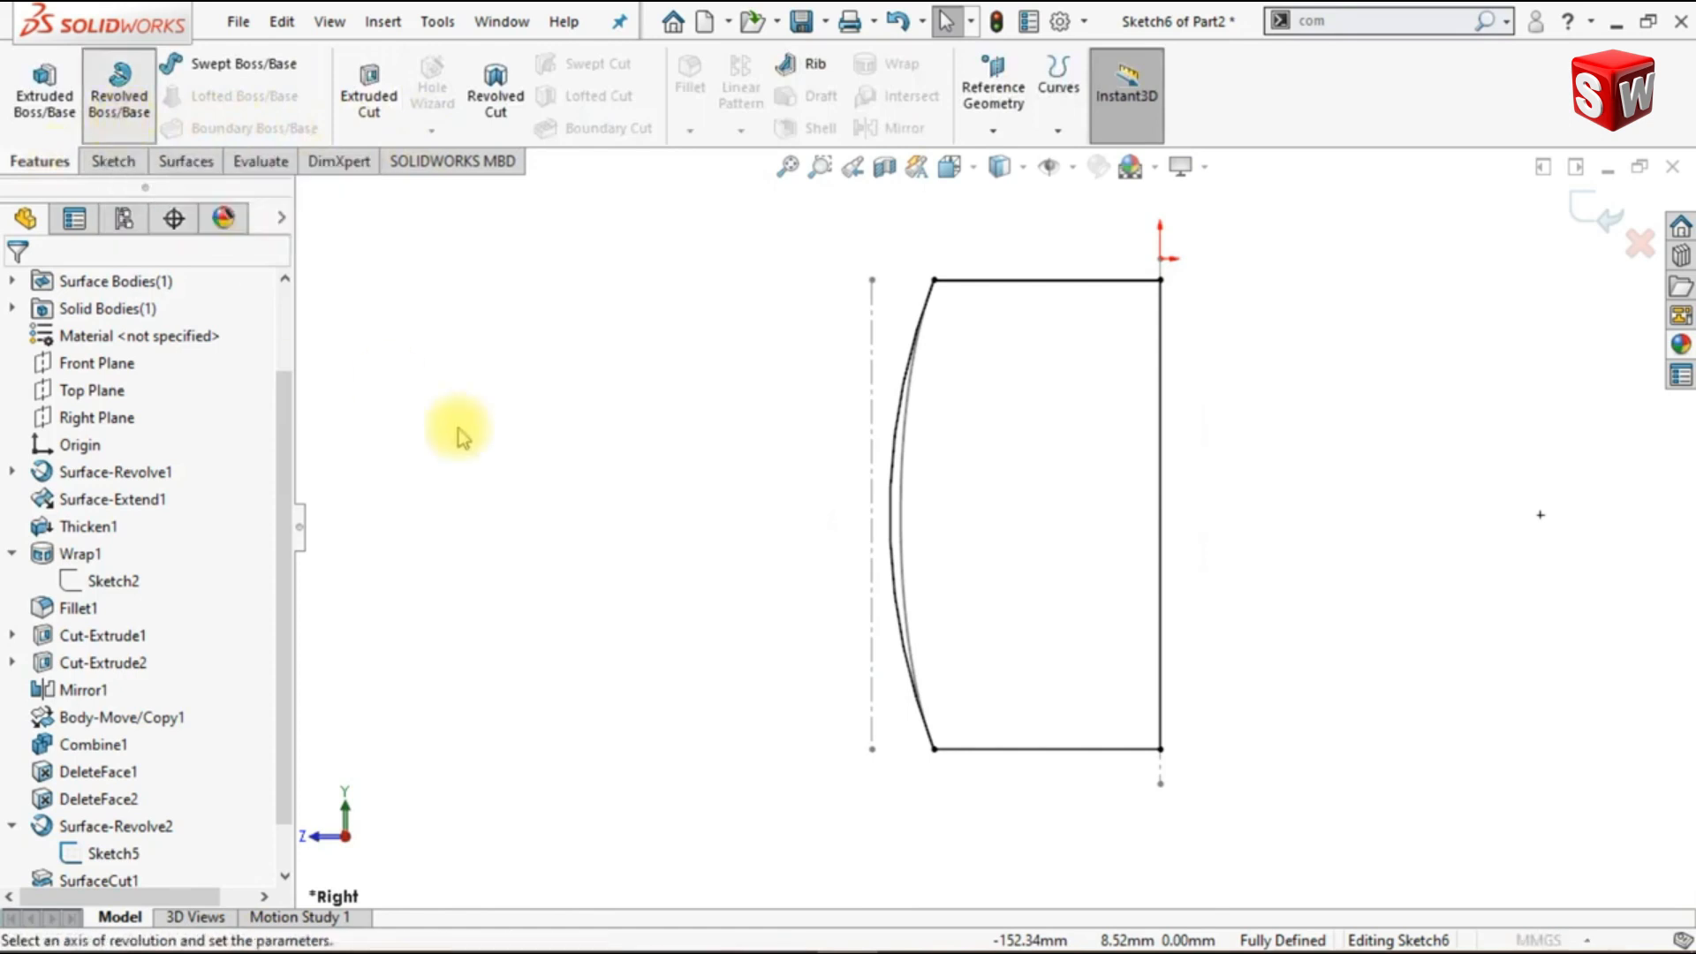
left_click(1159, 461)
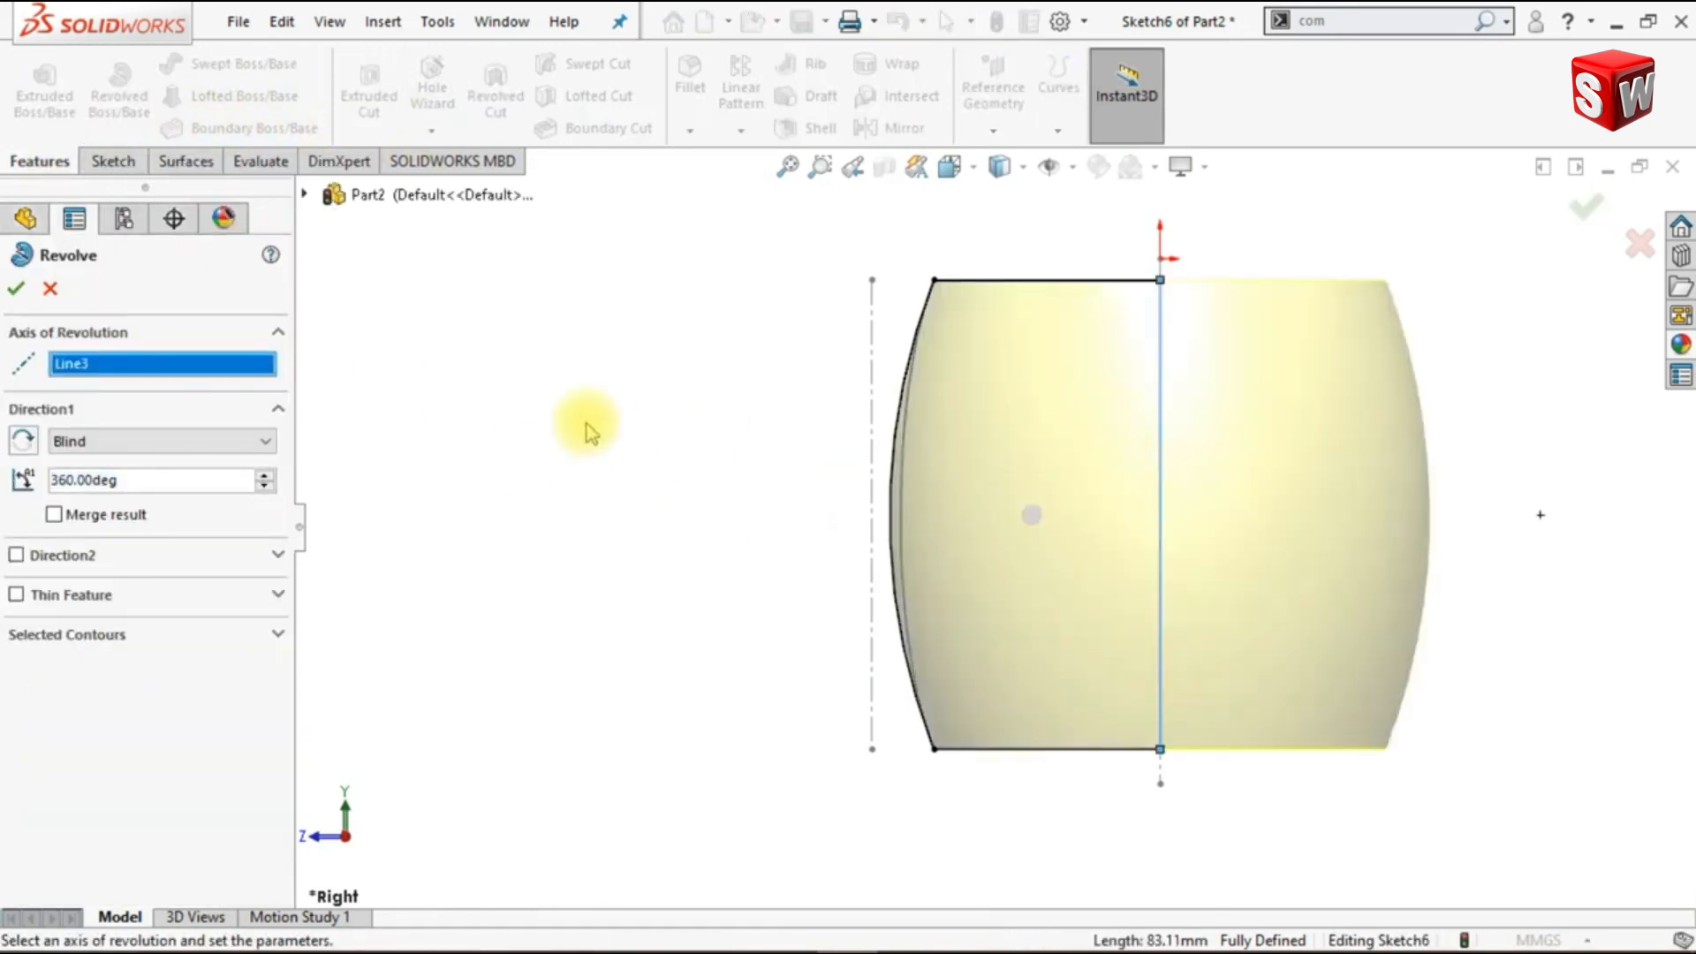
key("ctrl+7")
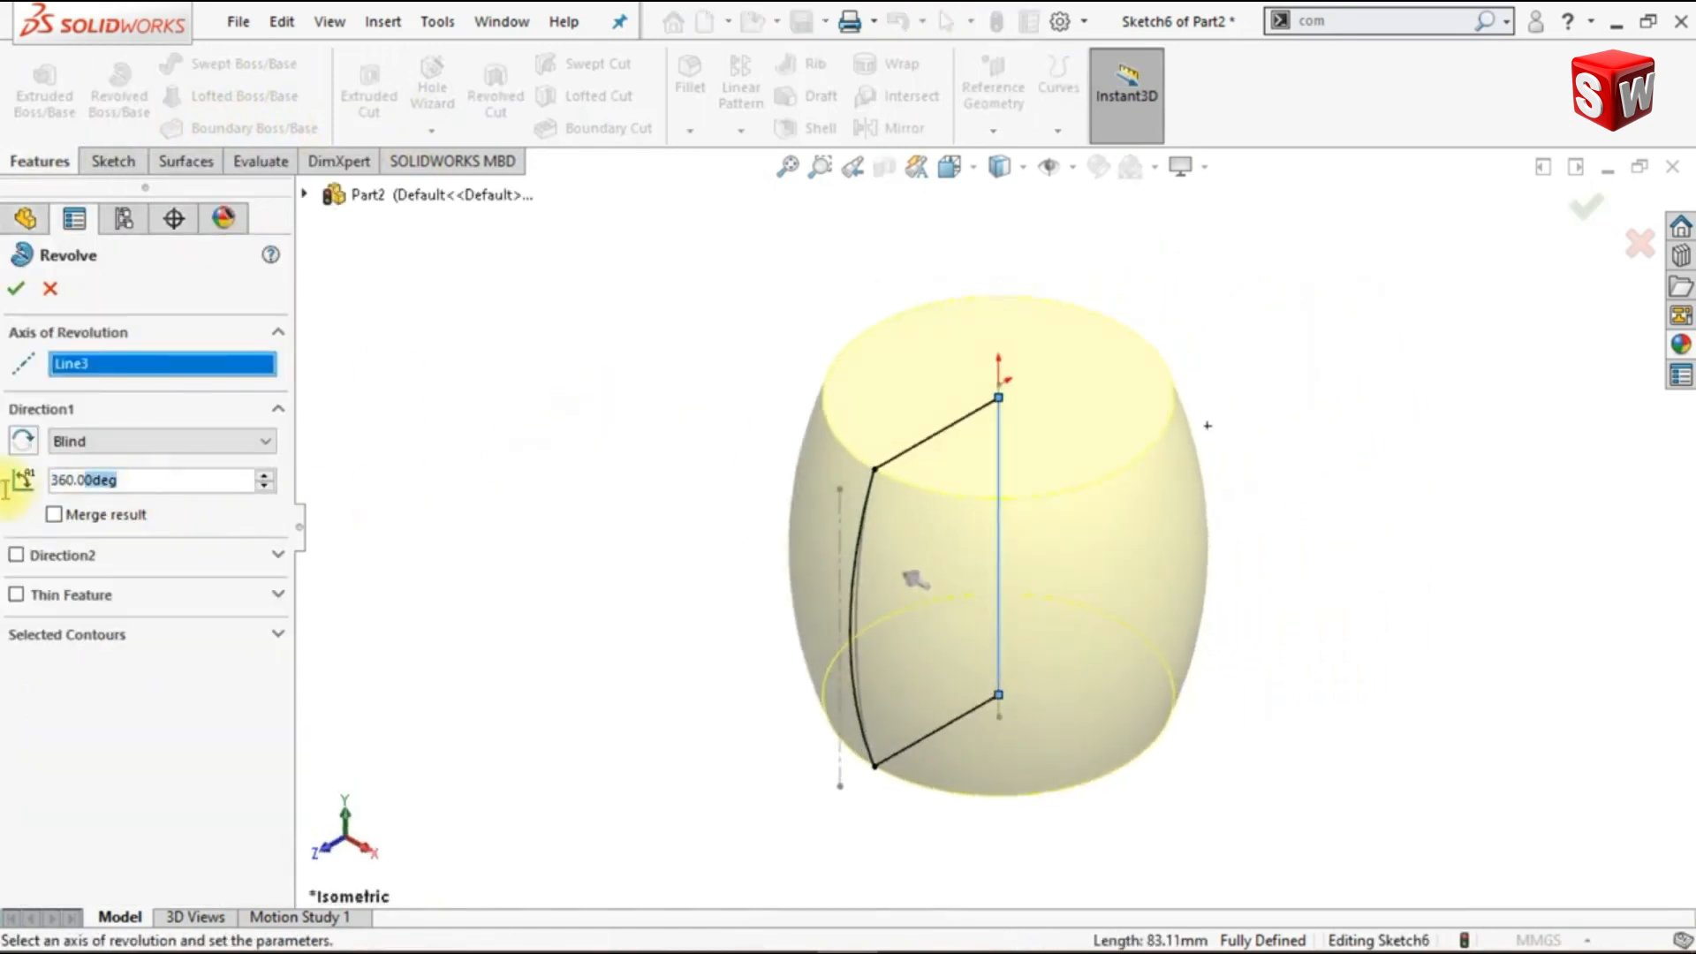
left_click_drag(6, 484, 8, 484)
type("7.5")
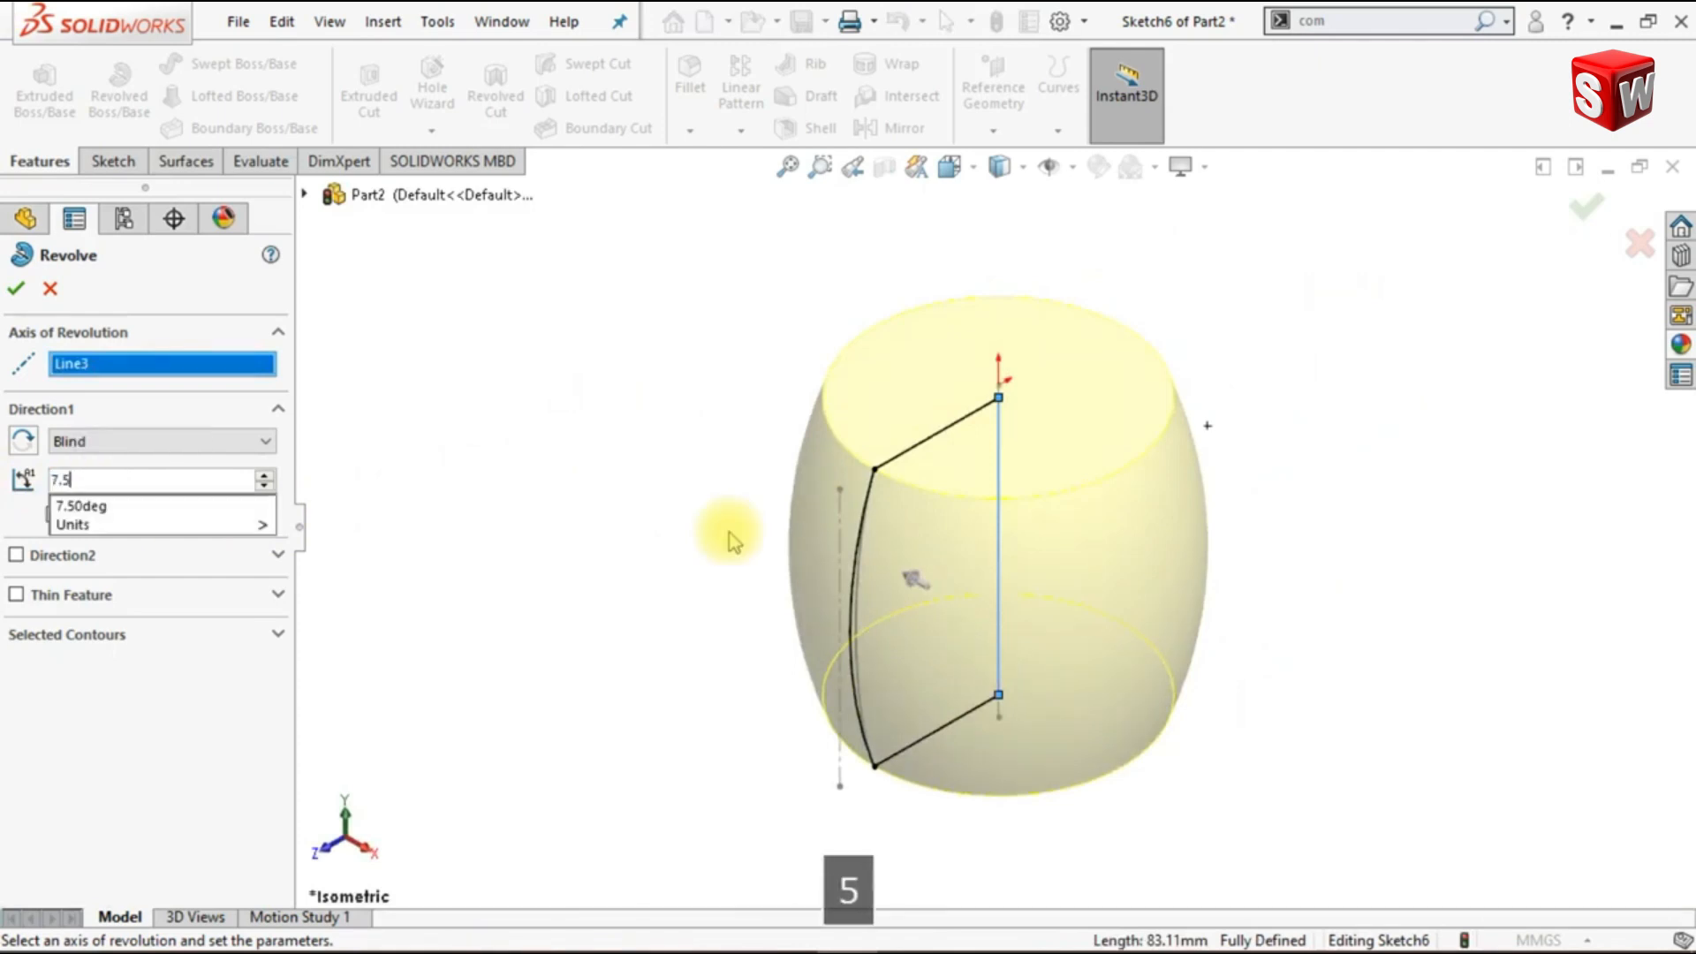
key("Return")
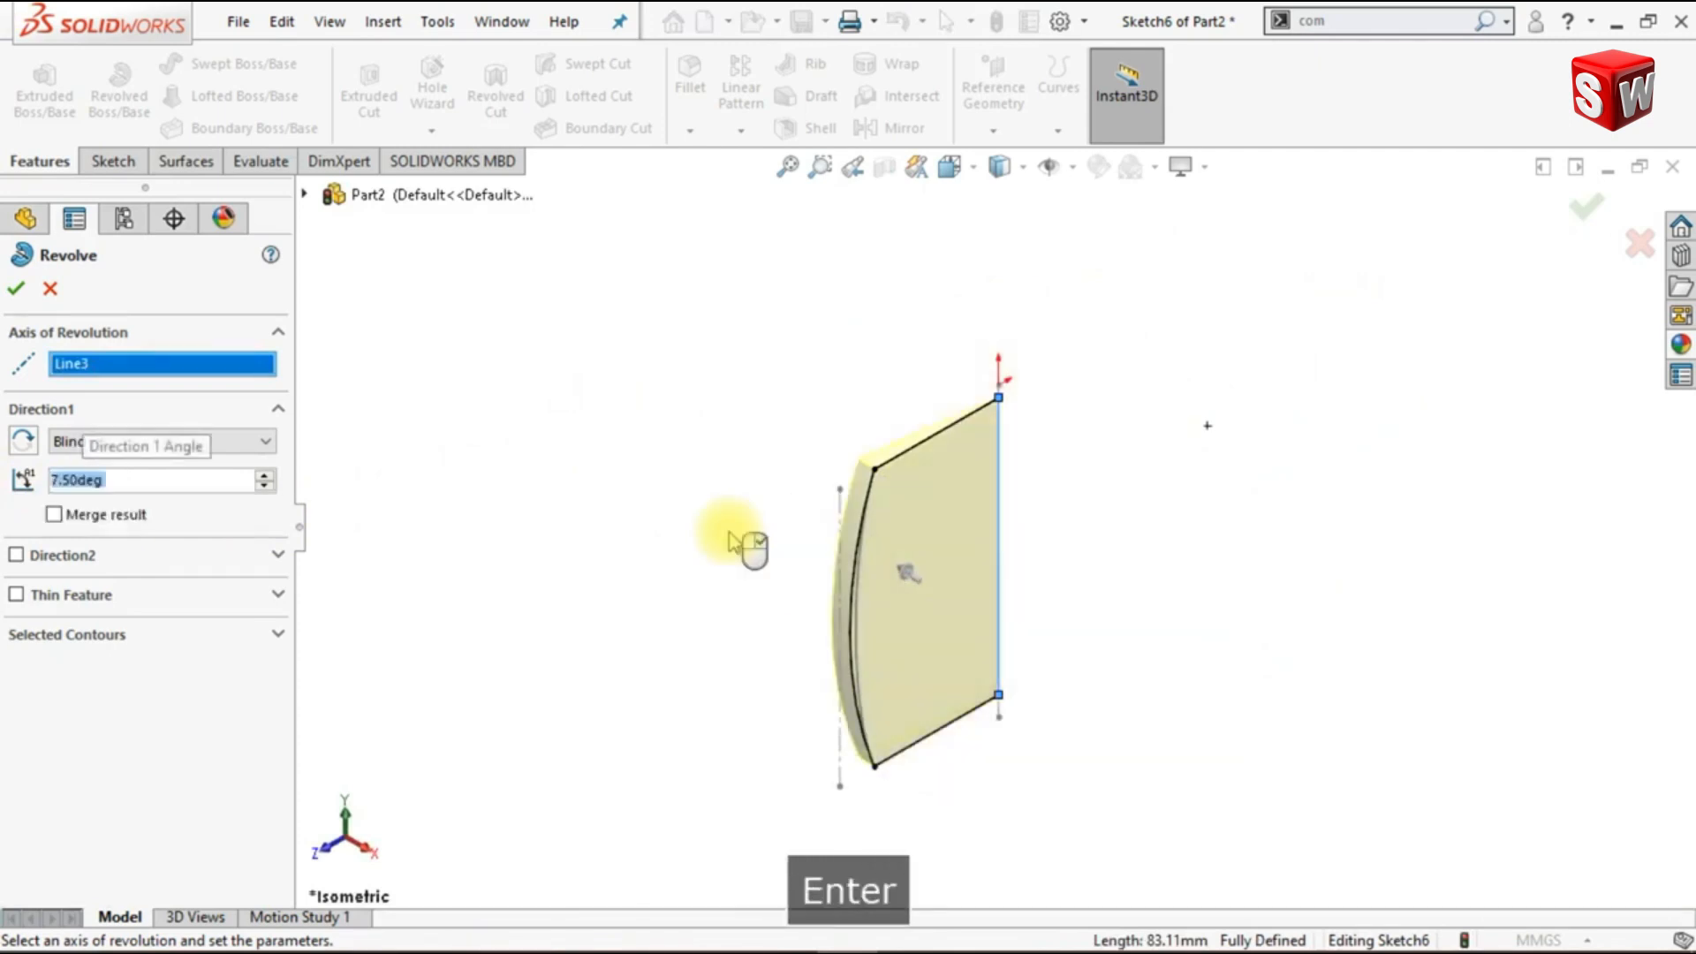
left_click(347, 809)
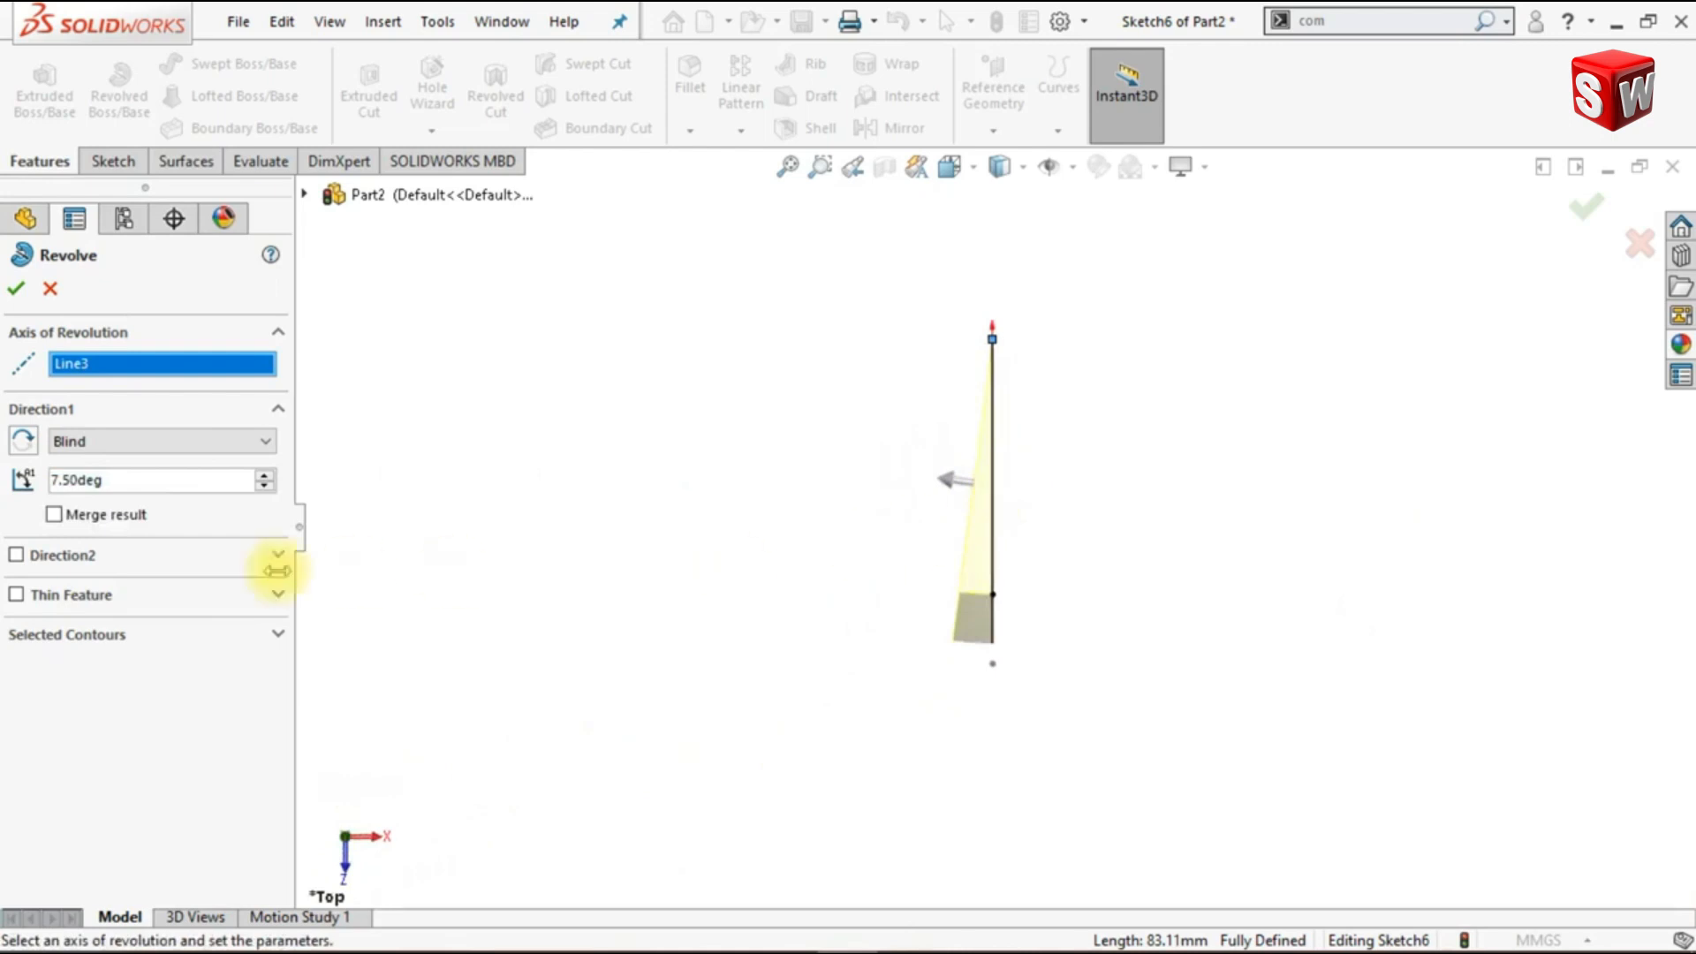
left_click(23, 441)
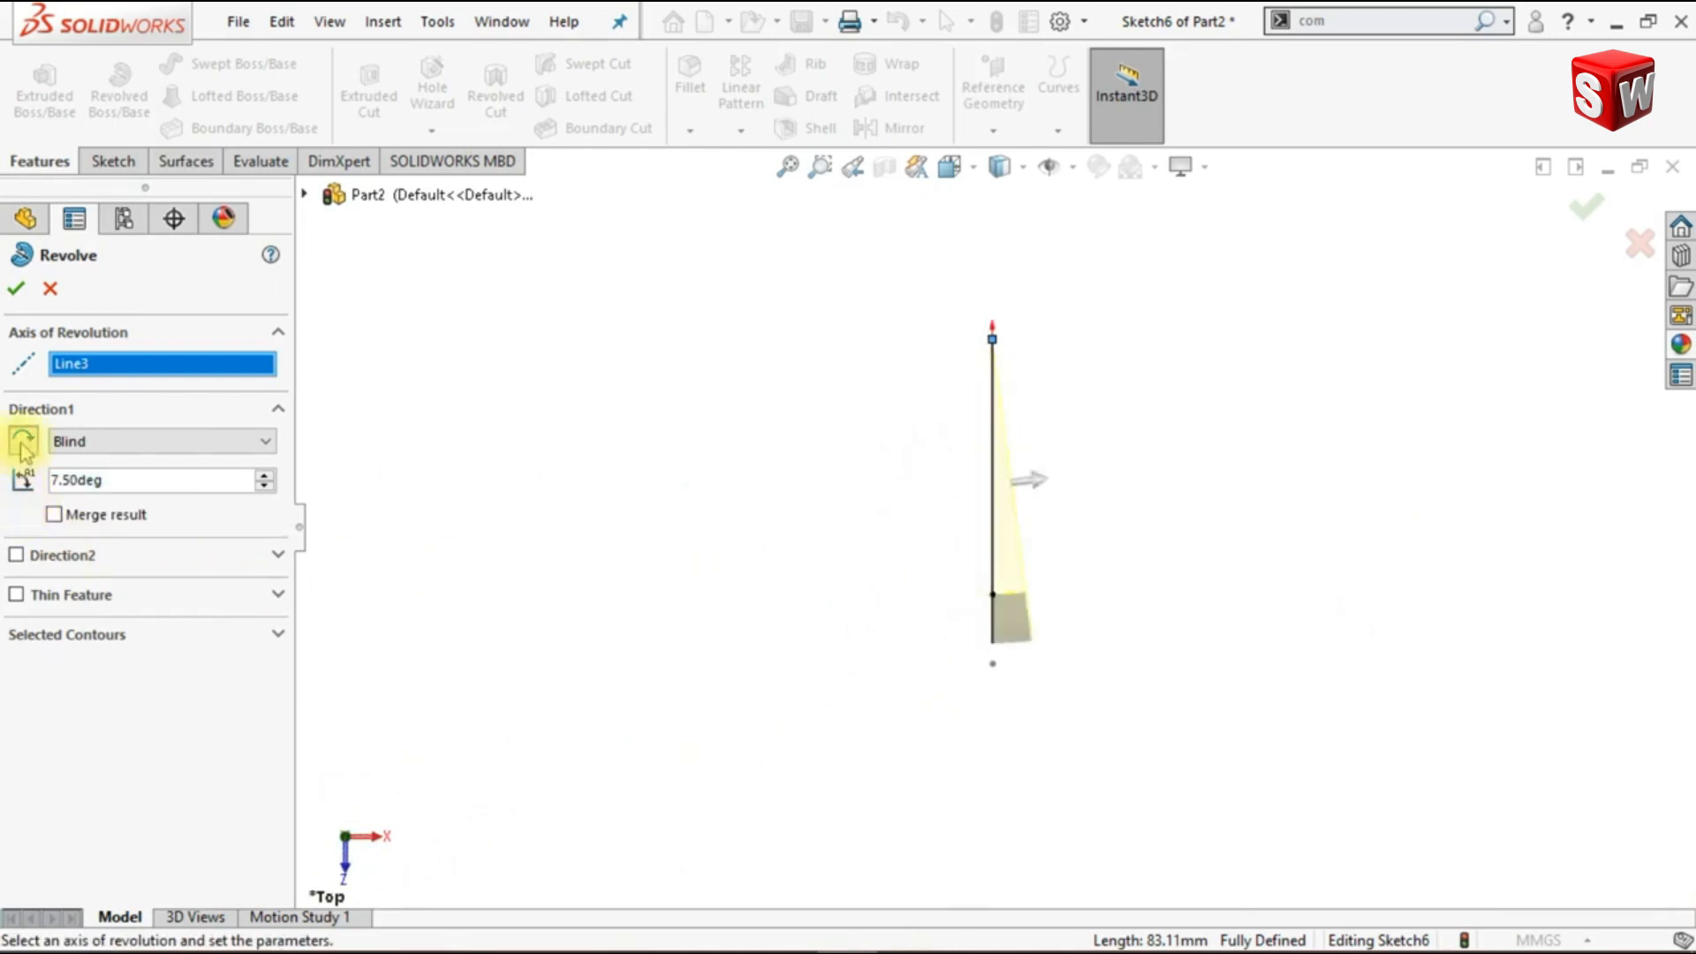
left_click(17, 289)
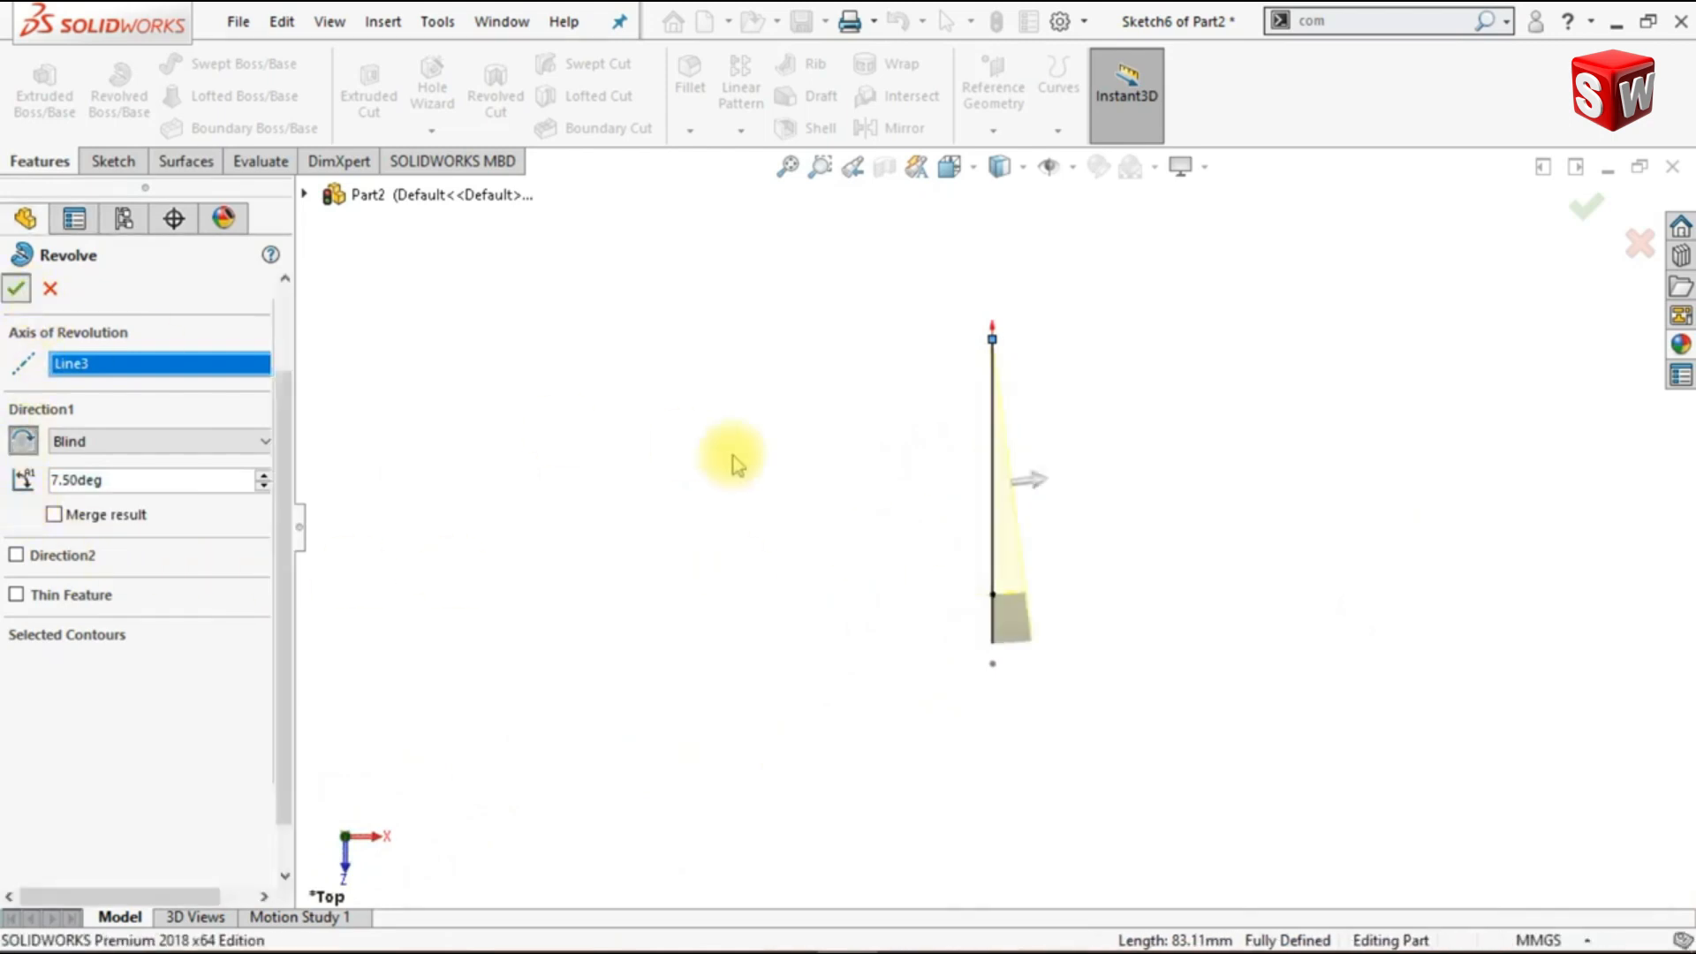
key("ctrl+7")
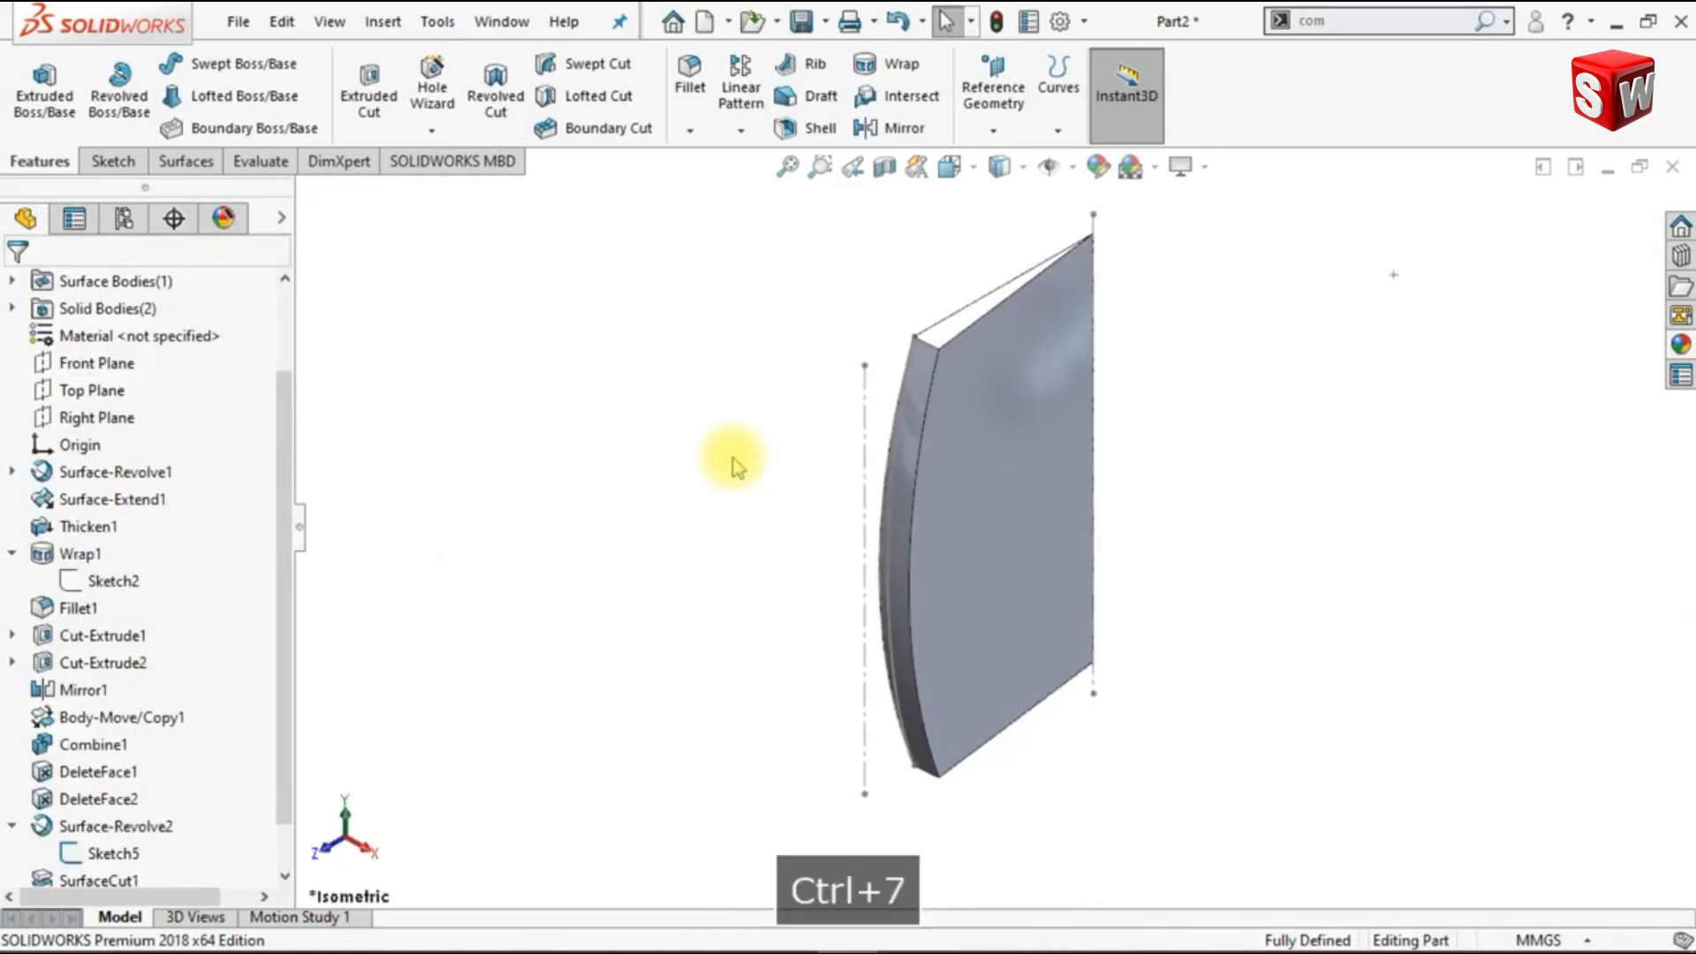
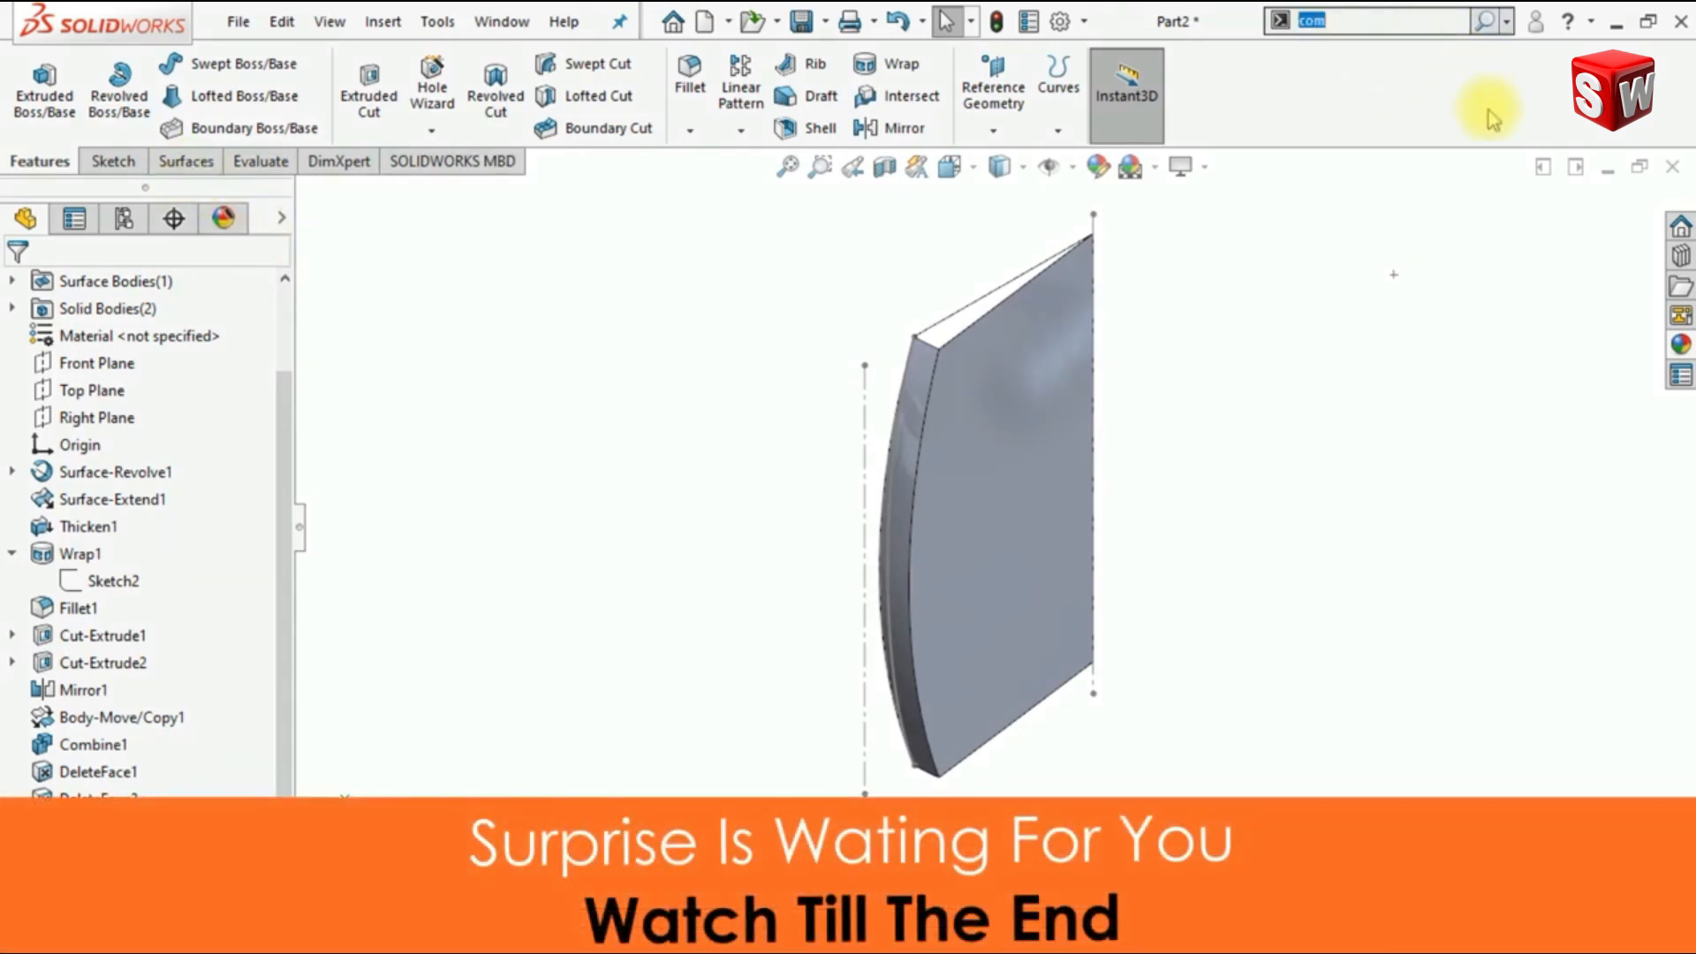
- Offset the top and bottom faces of the revolved wedge outward by 12 mm with Move Face
type("move")
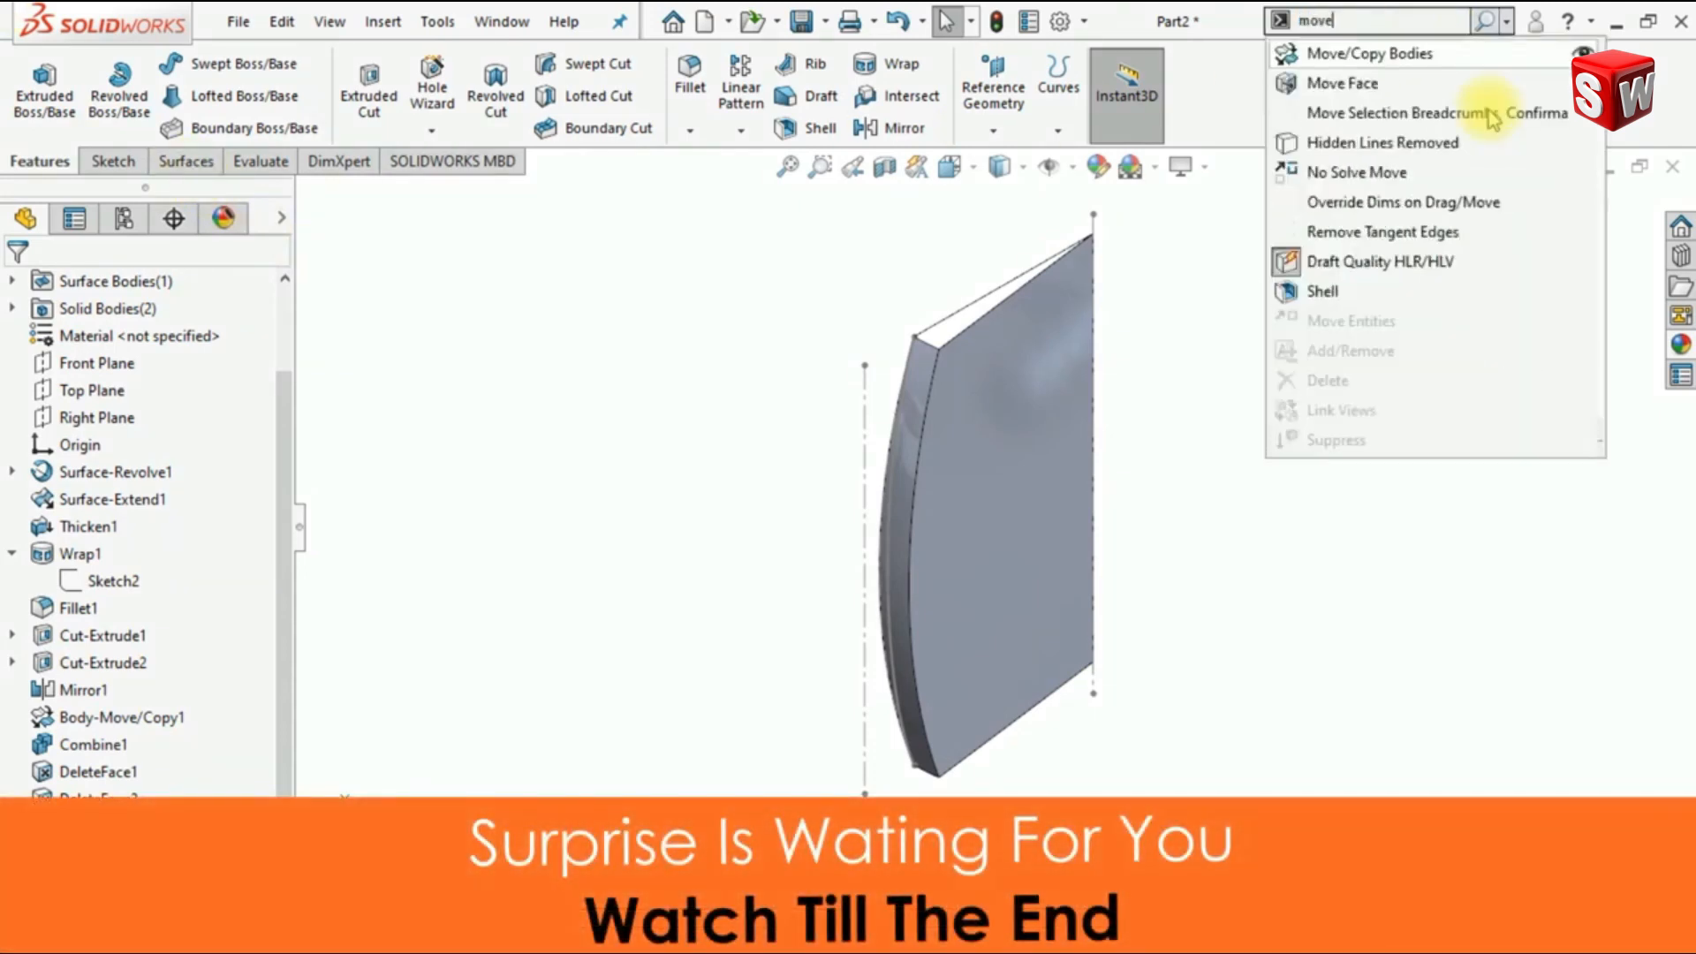
left_click(1391, 88)
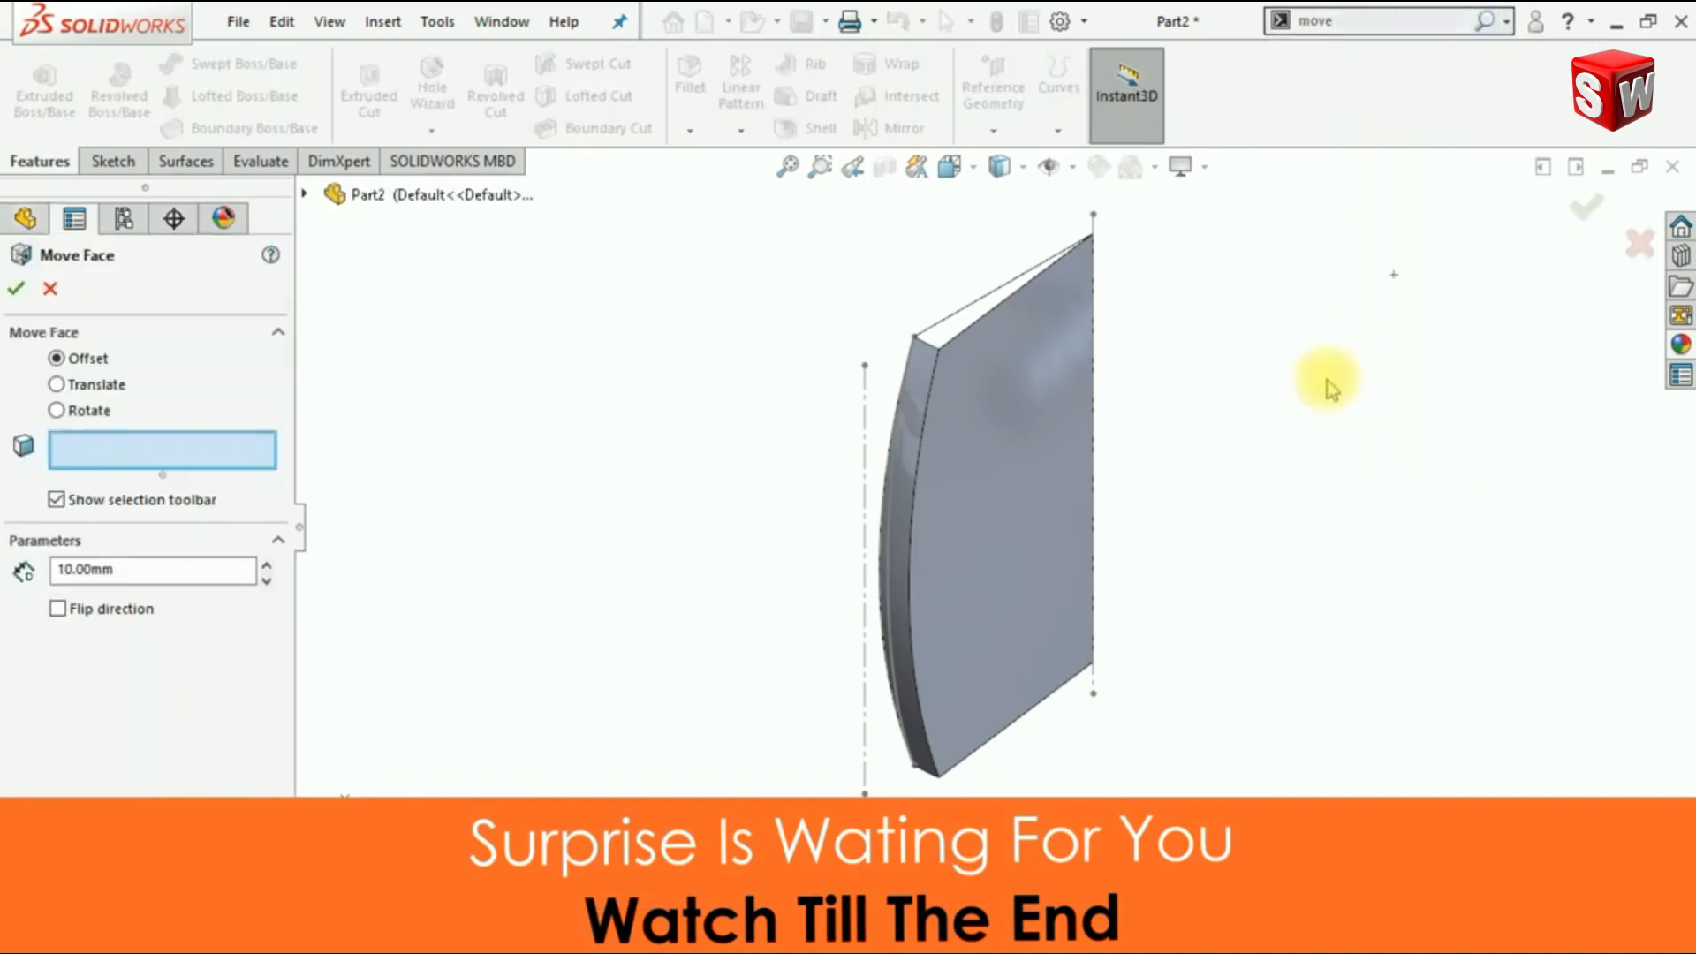
left_click(938, 332)
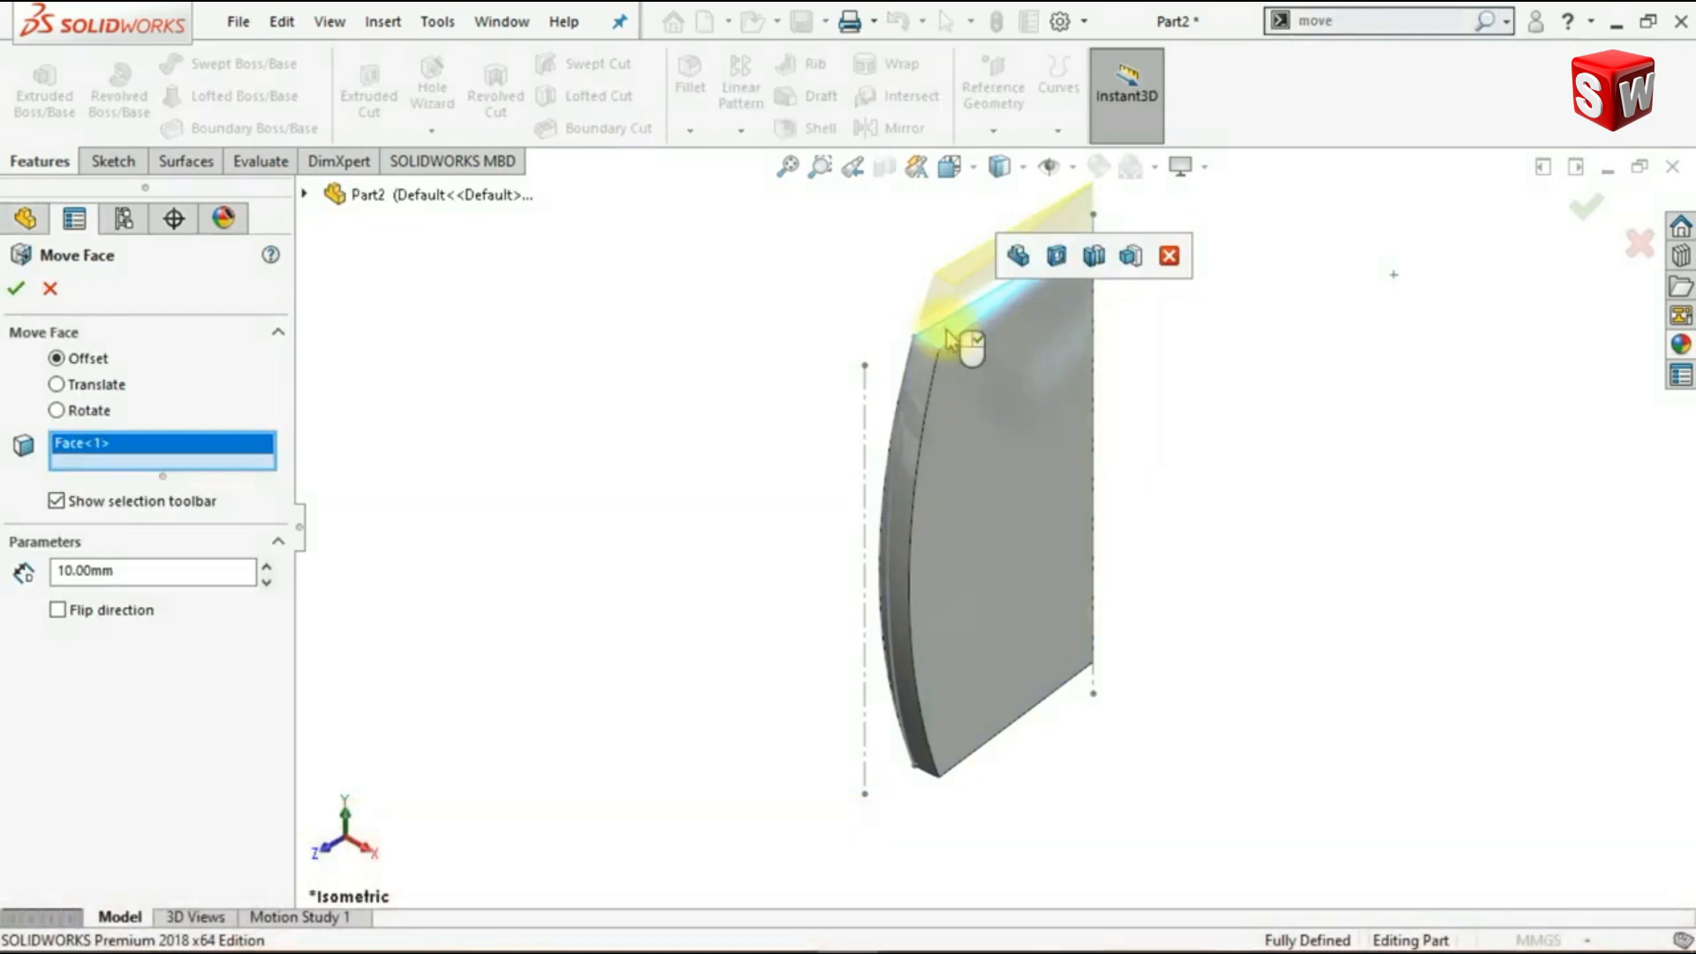
middle_click_drag(1151, 802, 989, 755)
left_click(990, 755)
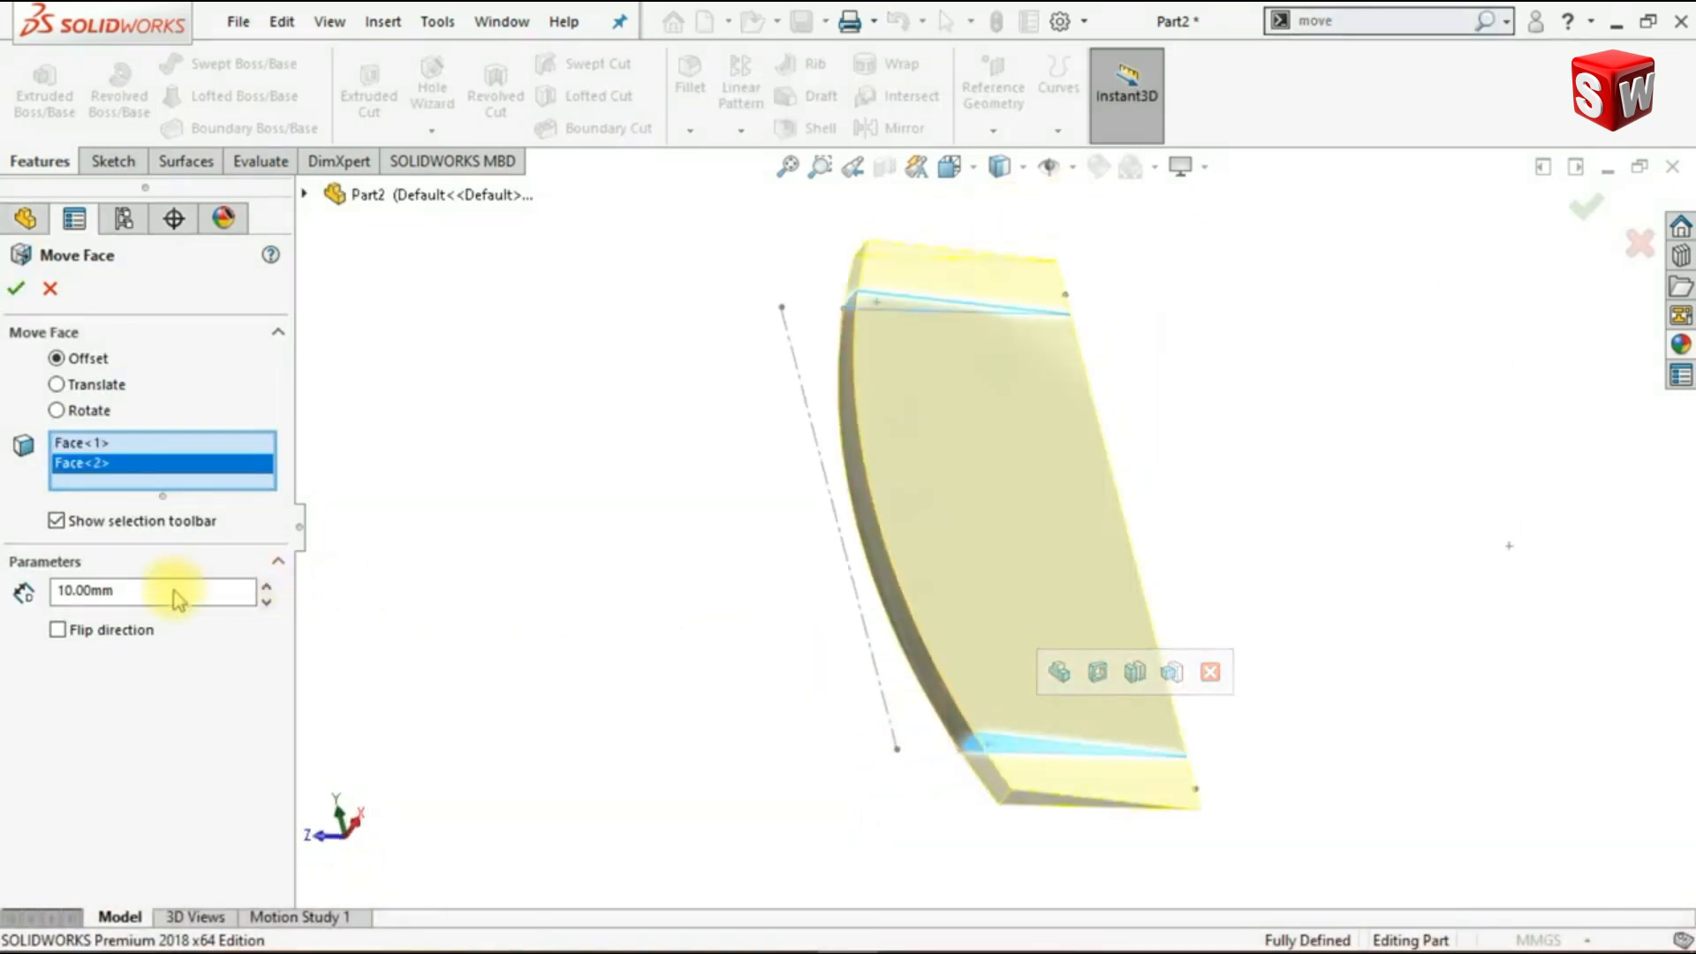
type("12")
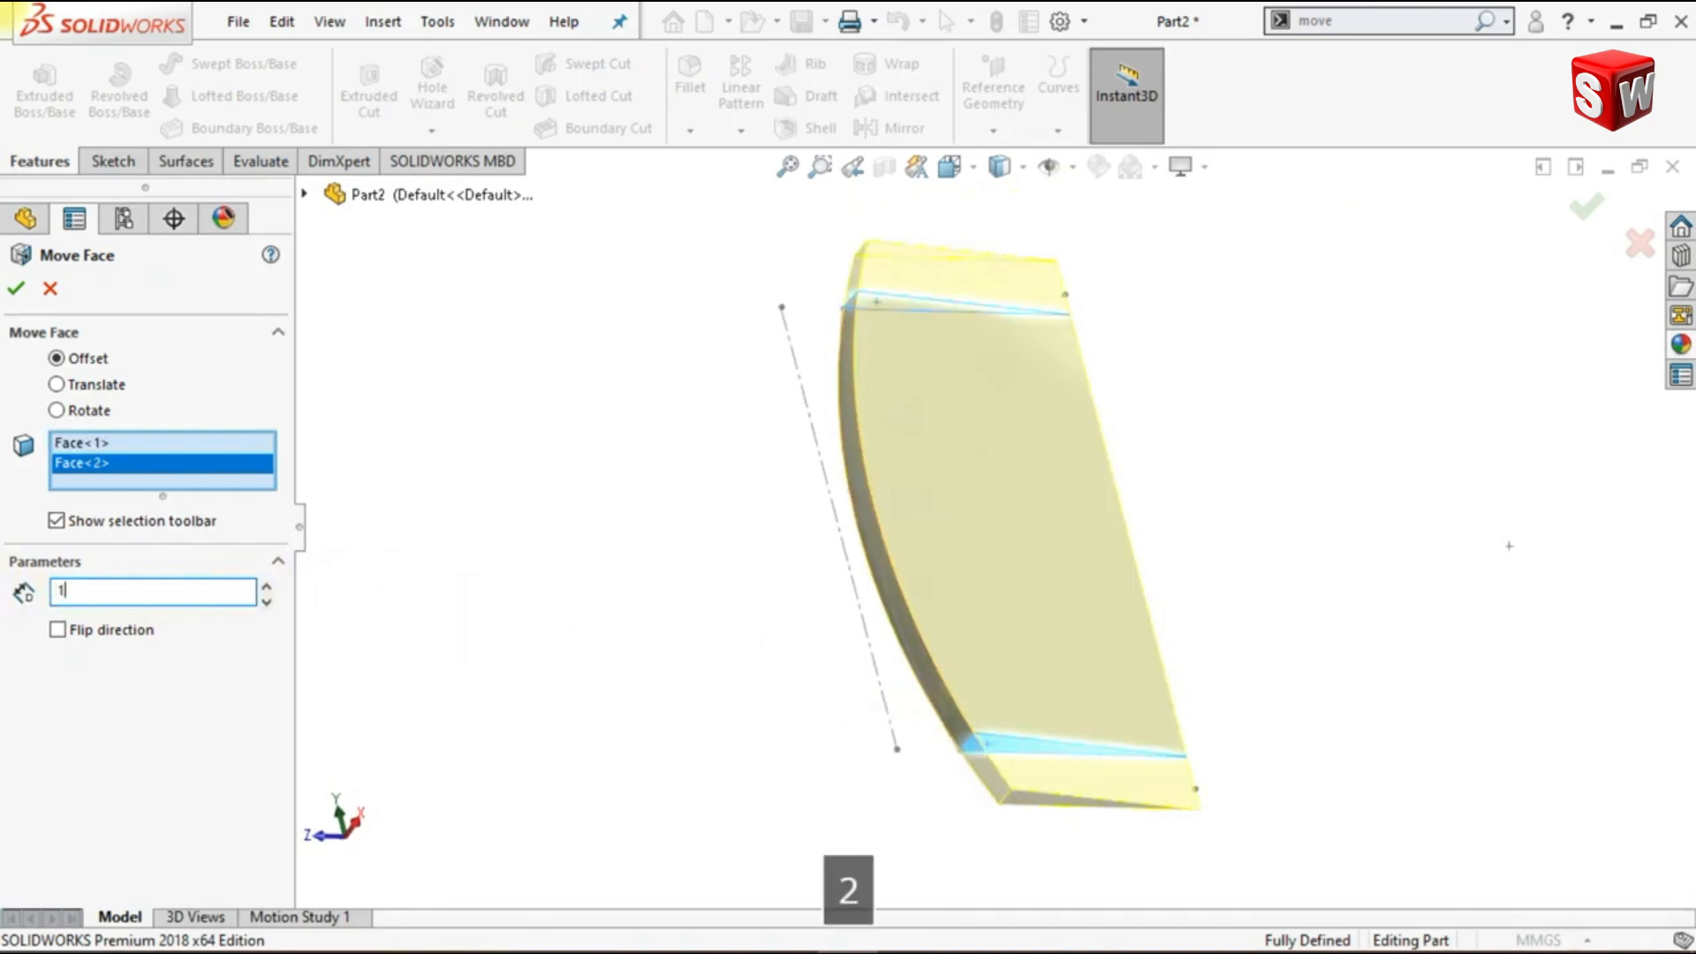
key("Return")
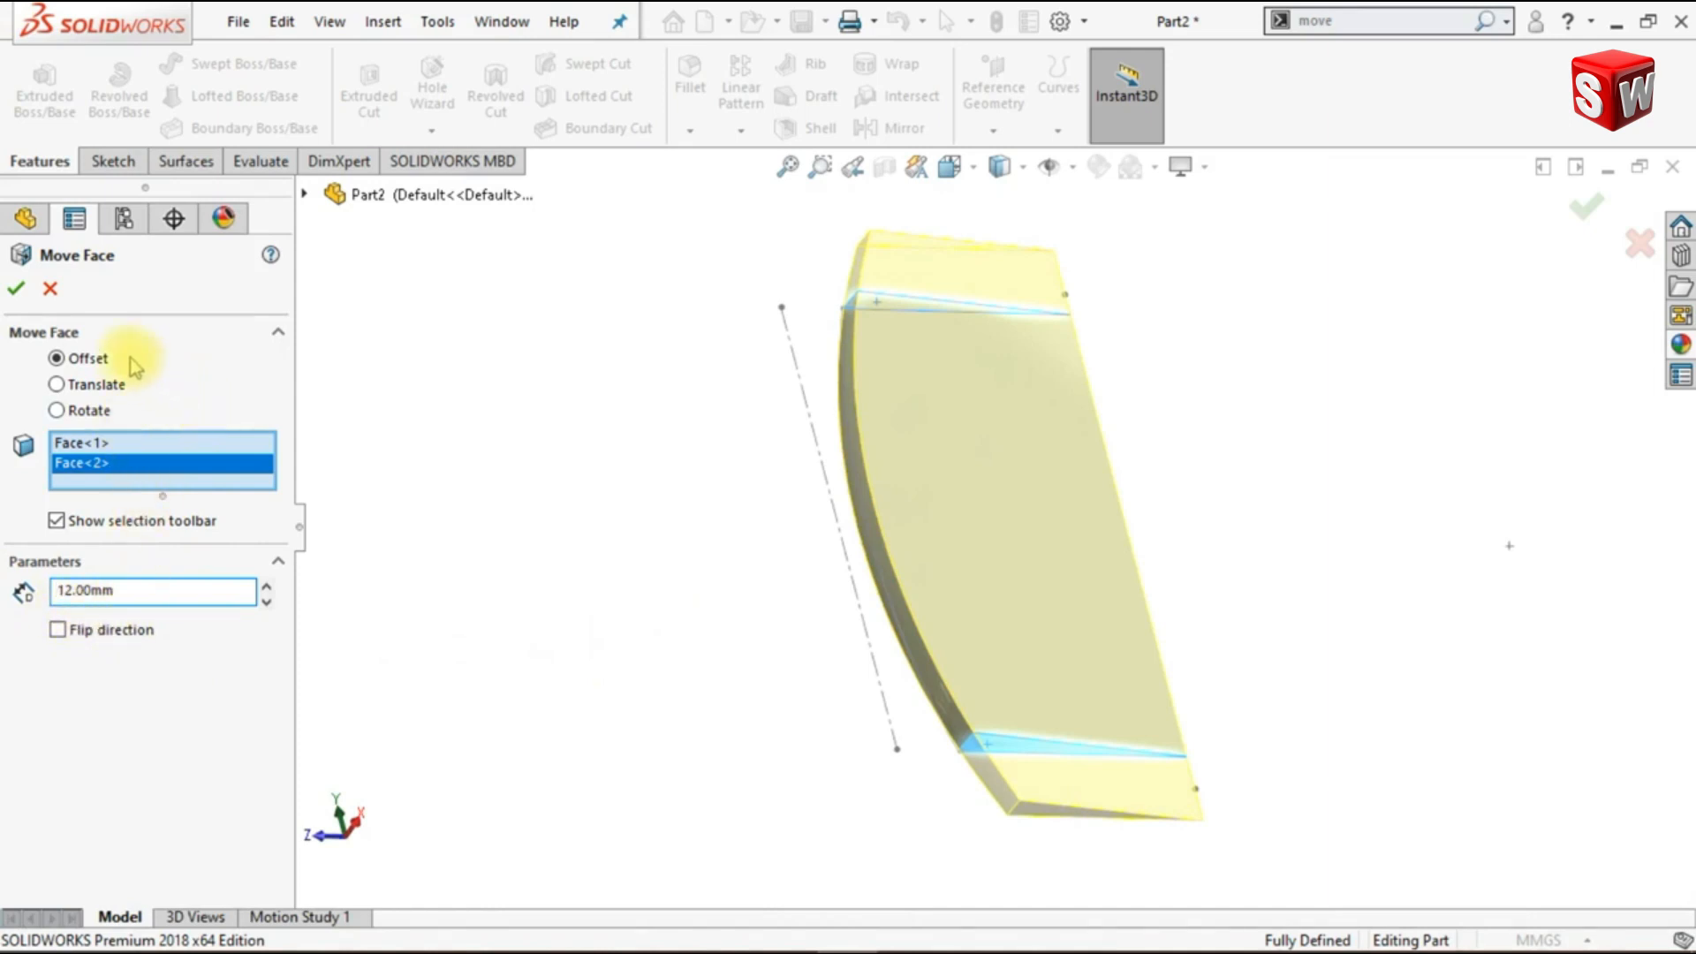
left_click(16, 292)
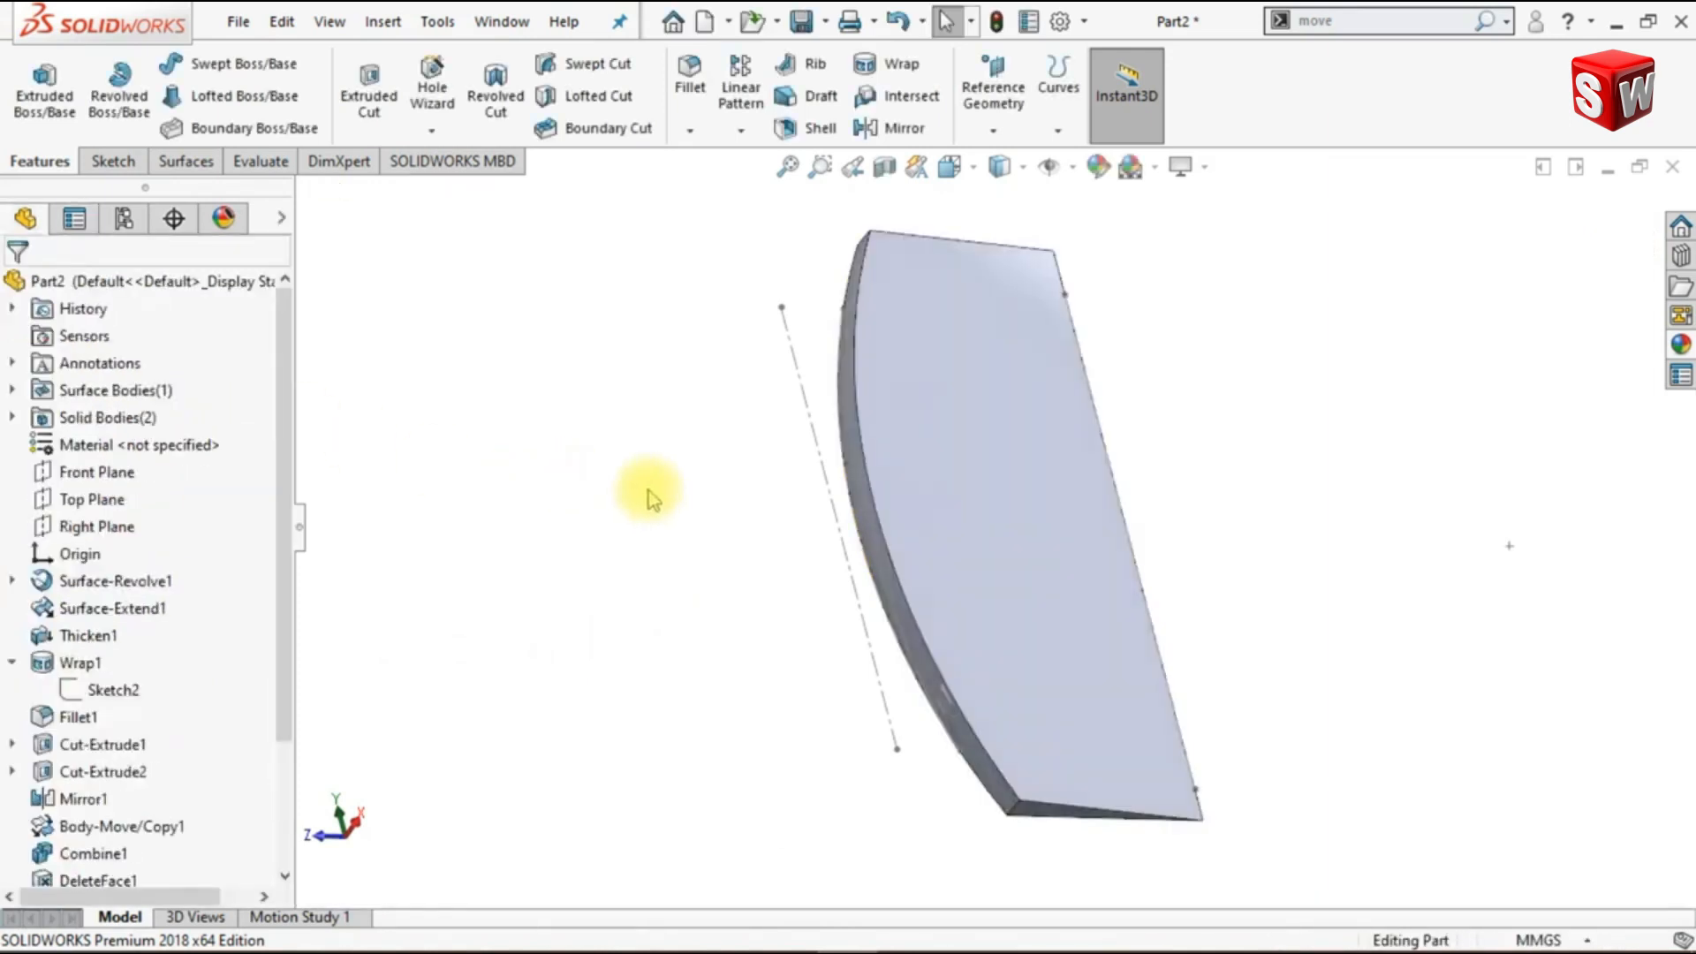
- Hide Sketch5, whose vertical construction line is displayed beside the wedge
key("ctrl+7")
left_click(878, 433)
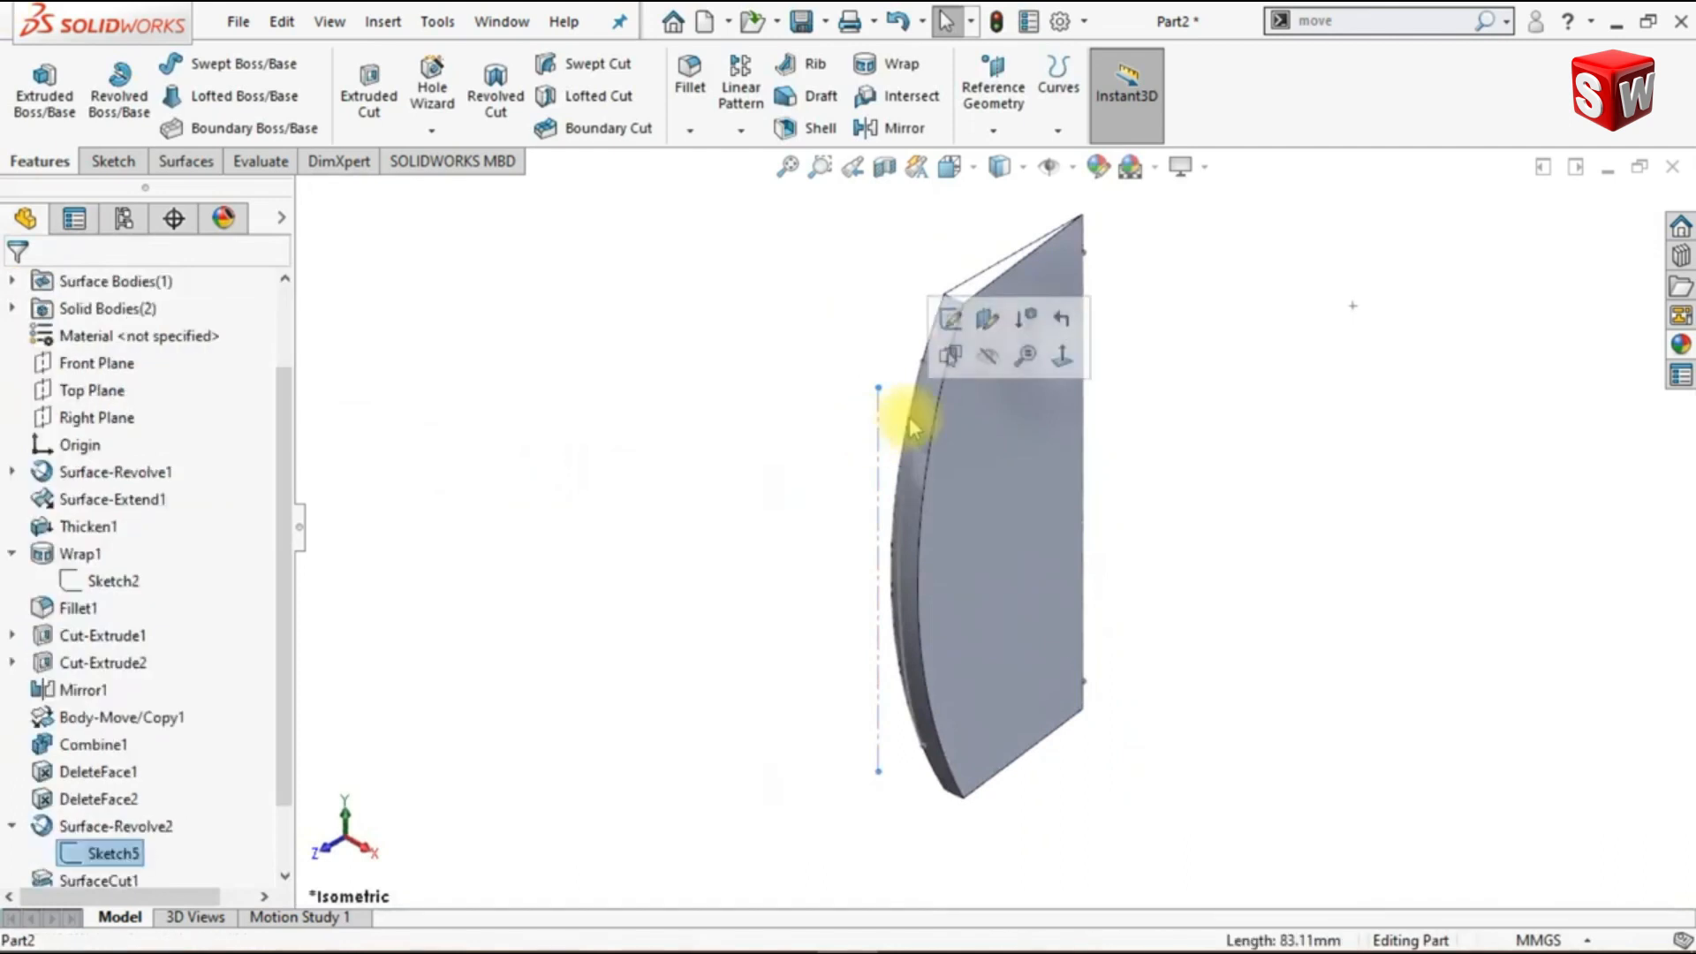
left_click(988, 376)
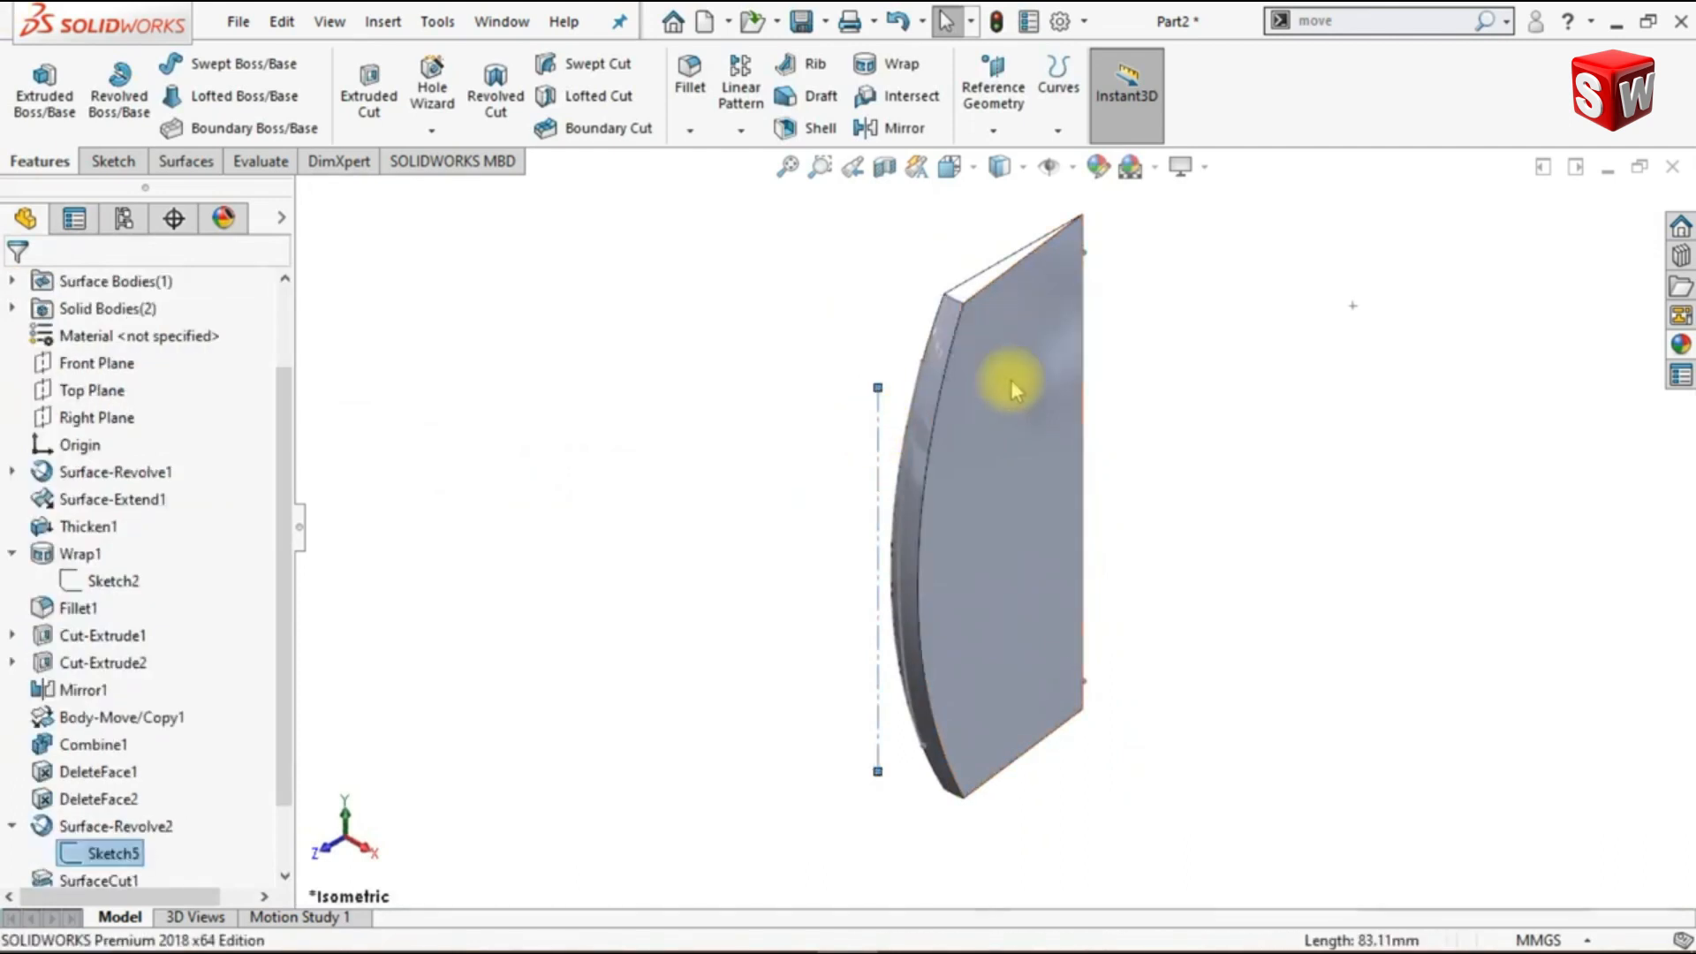
- Start a sketch on the wedge's flat side face and draw a vertical construction line joining the two endpoints of its curved edge
left_click(1044, 417)
left_click(1154, 347)
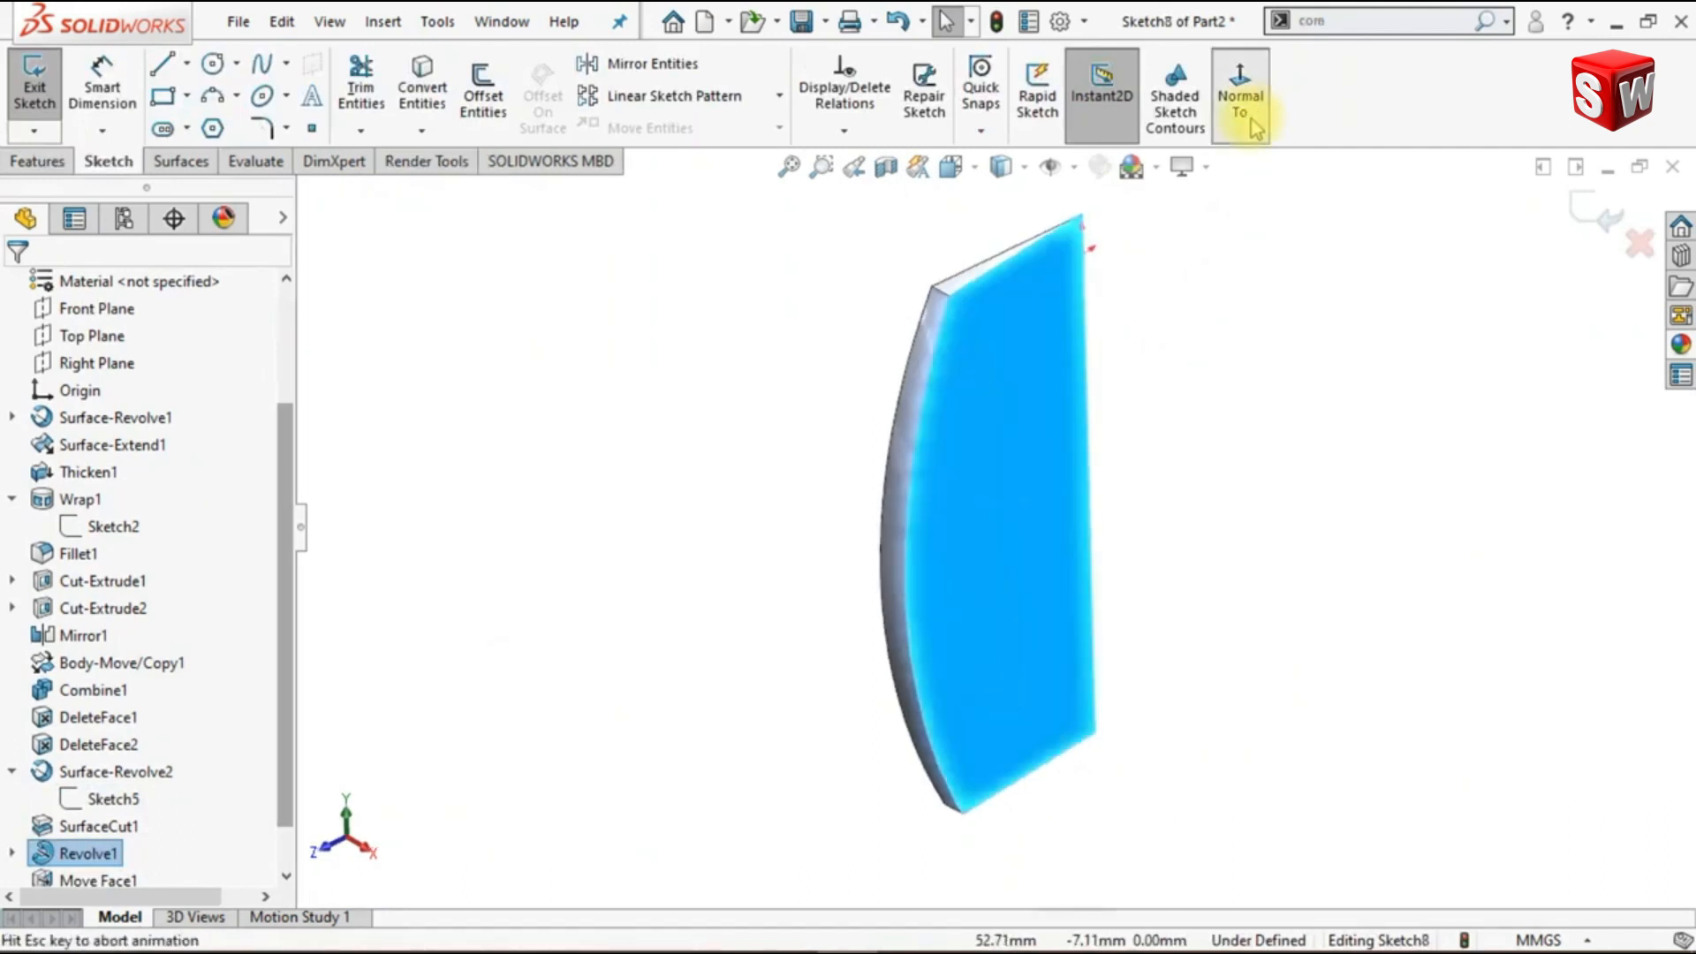
left_click(1244, 106)
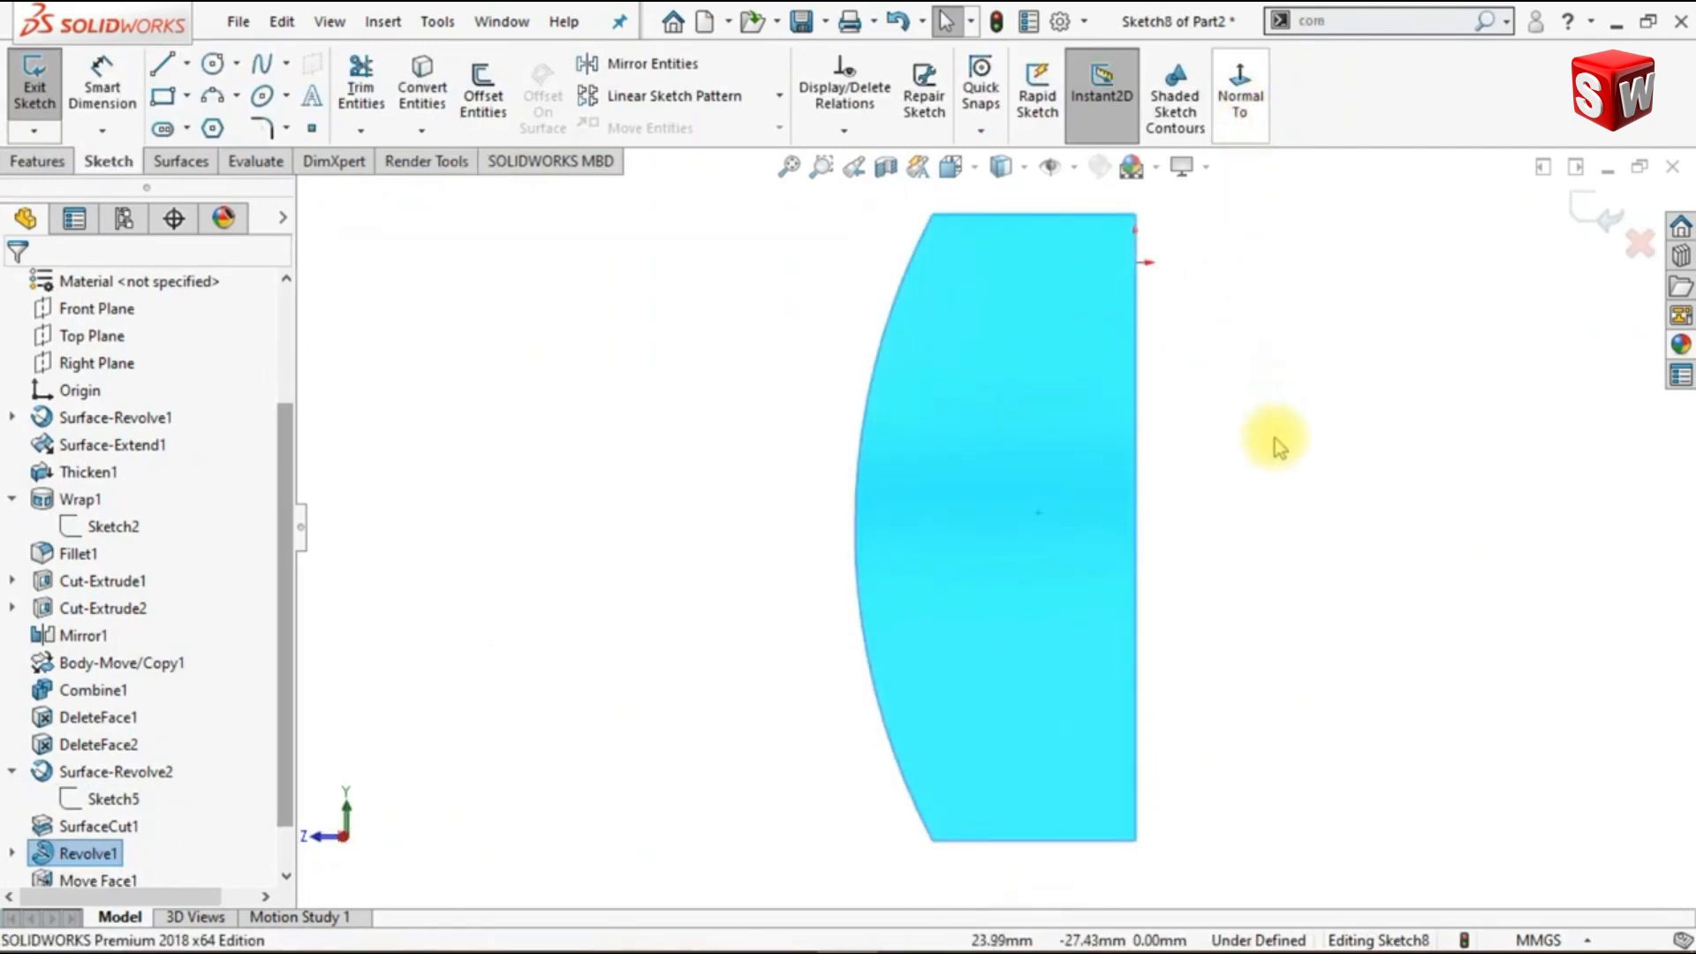
left_click(1171, 523)
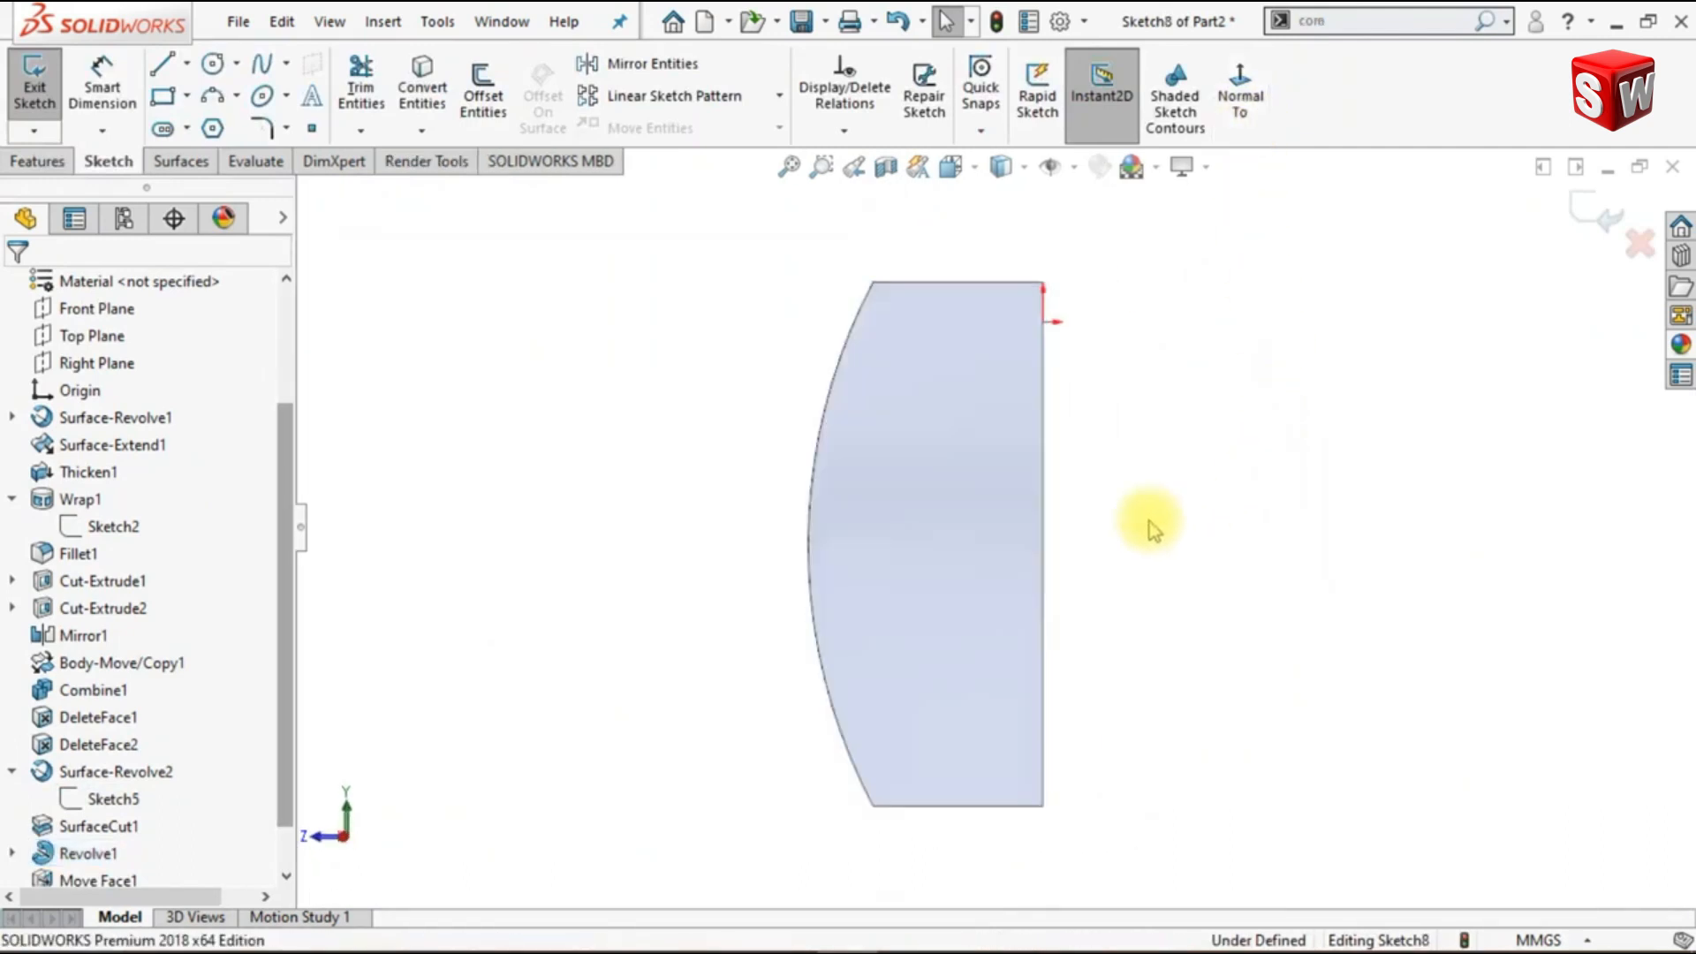
left_click(187, 62)
left_click(221, 121)
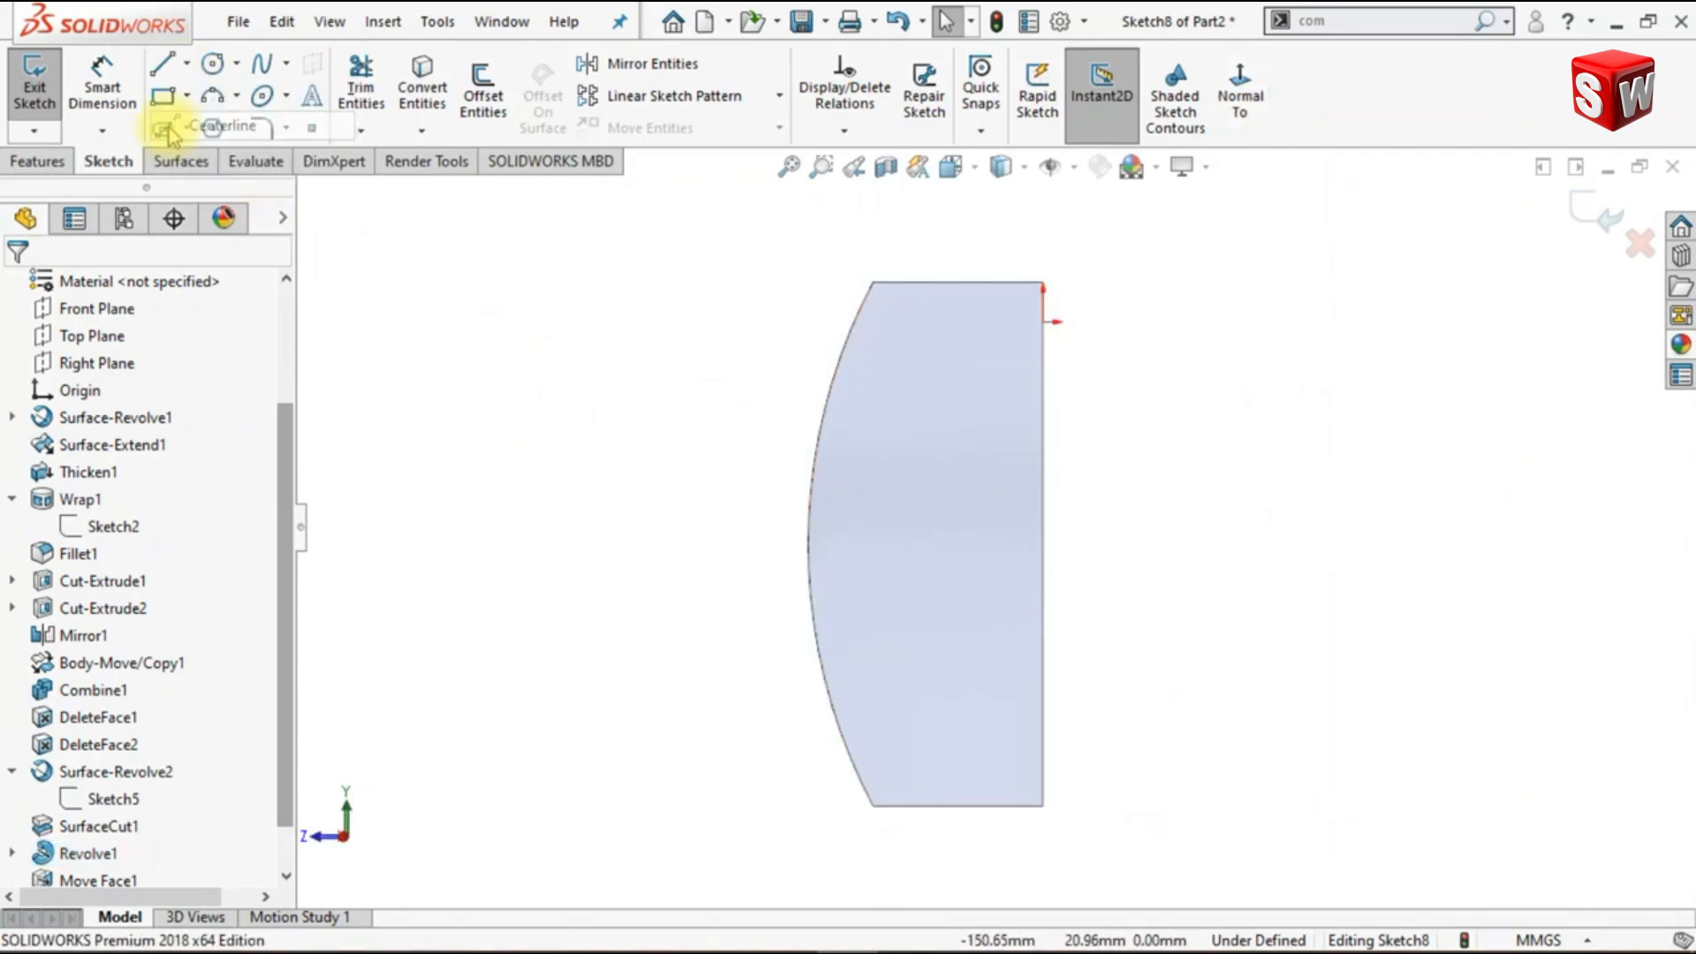
left_click(873, 283)
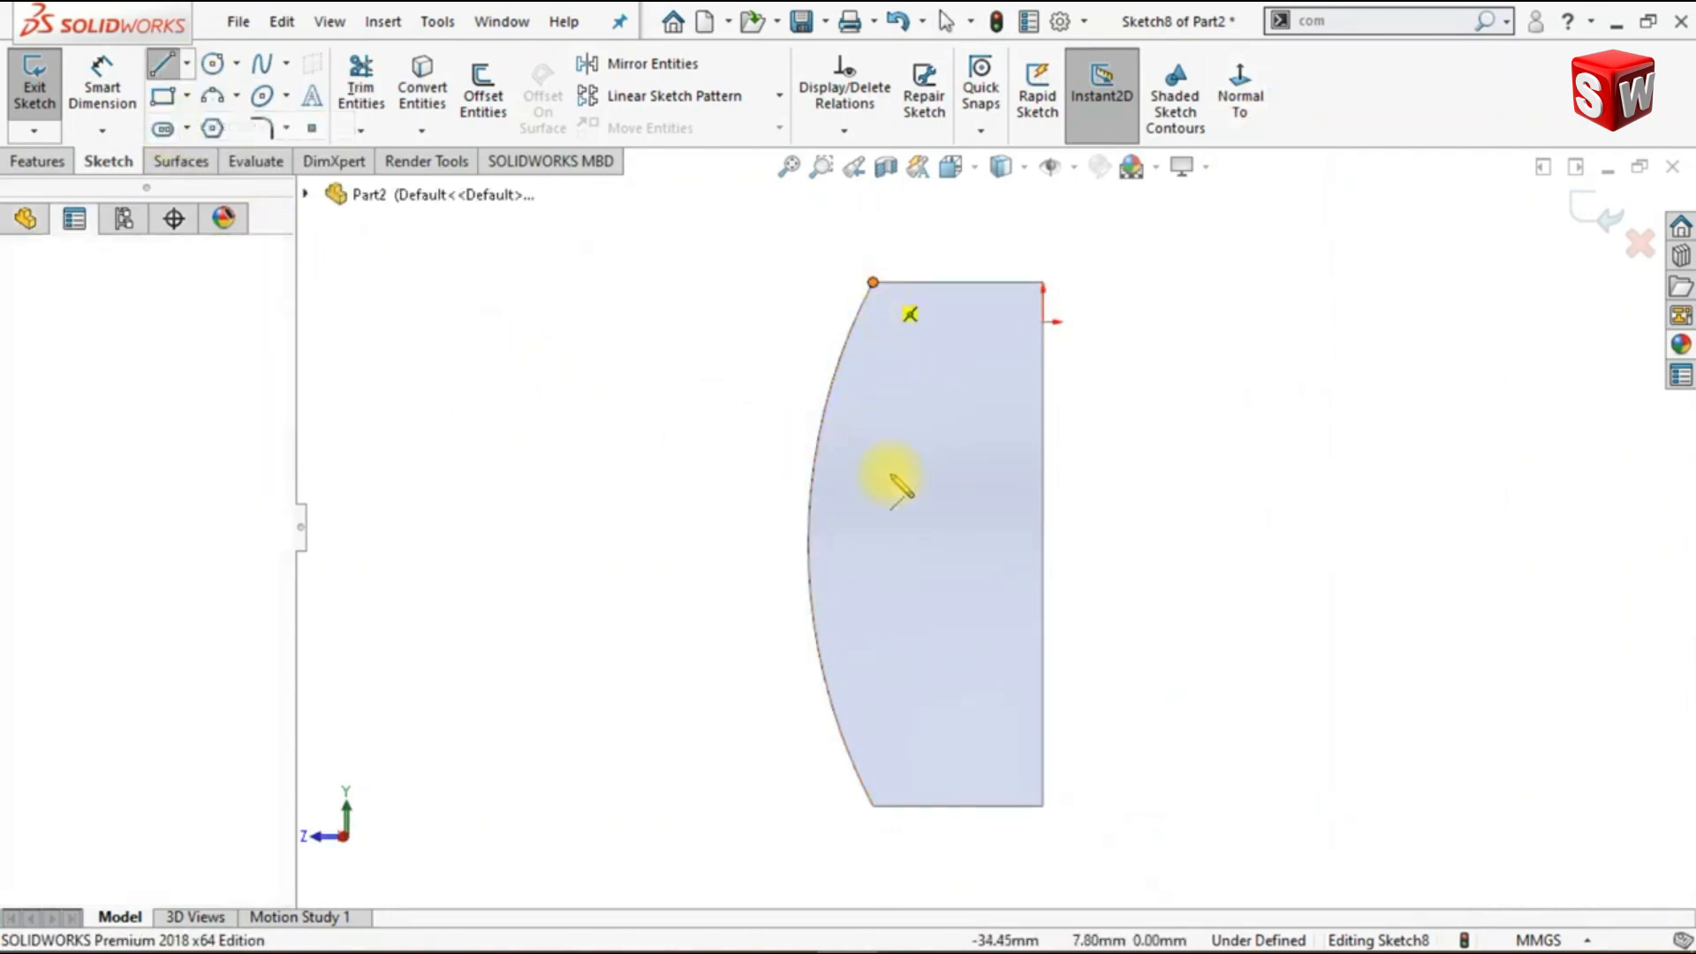
left_click(874, 803)
key("Escape")
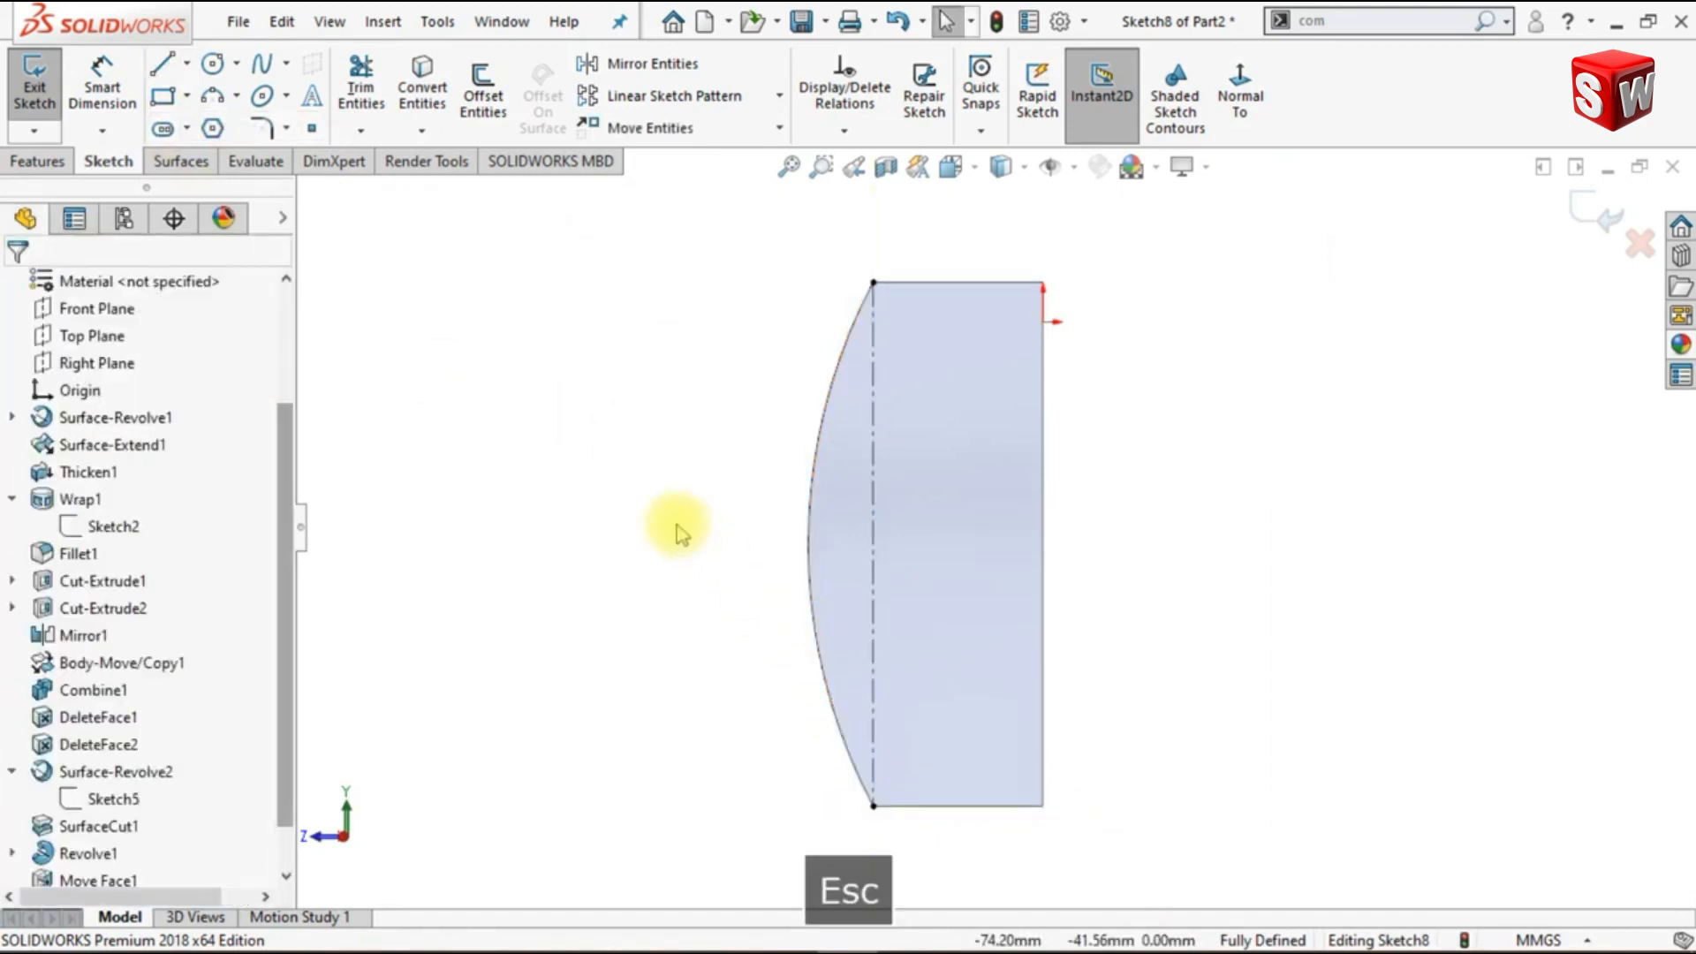
- Sketch a corner rectangle about 27 by 70 mm from the wedge's upper corner on the central axis
left_click(161, 98)
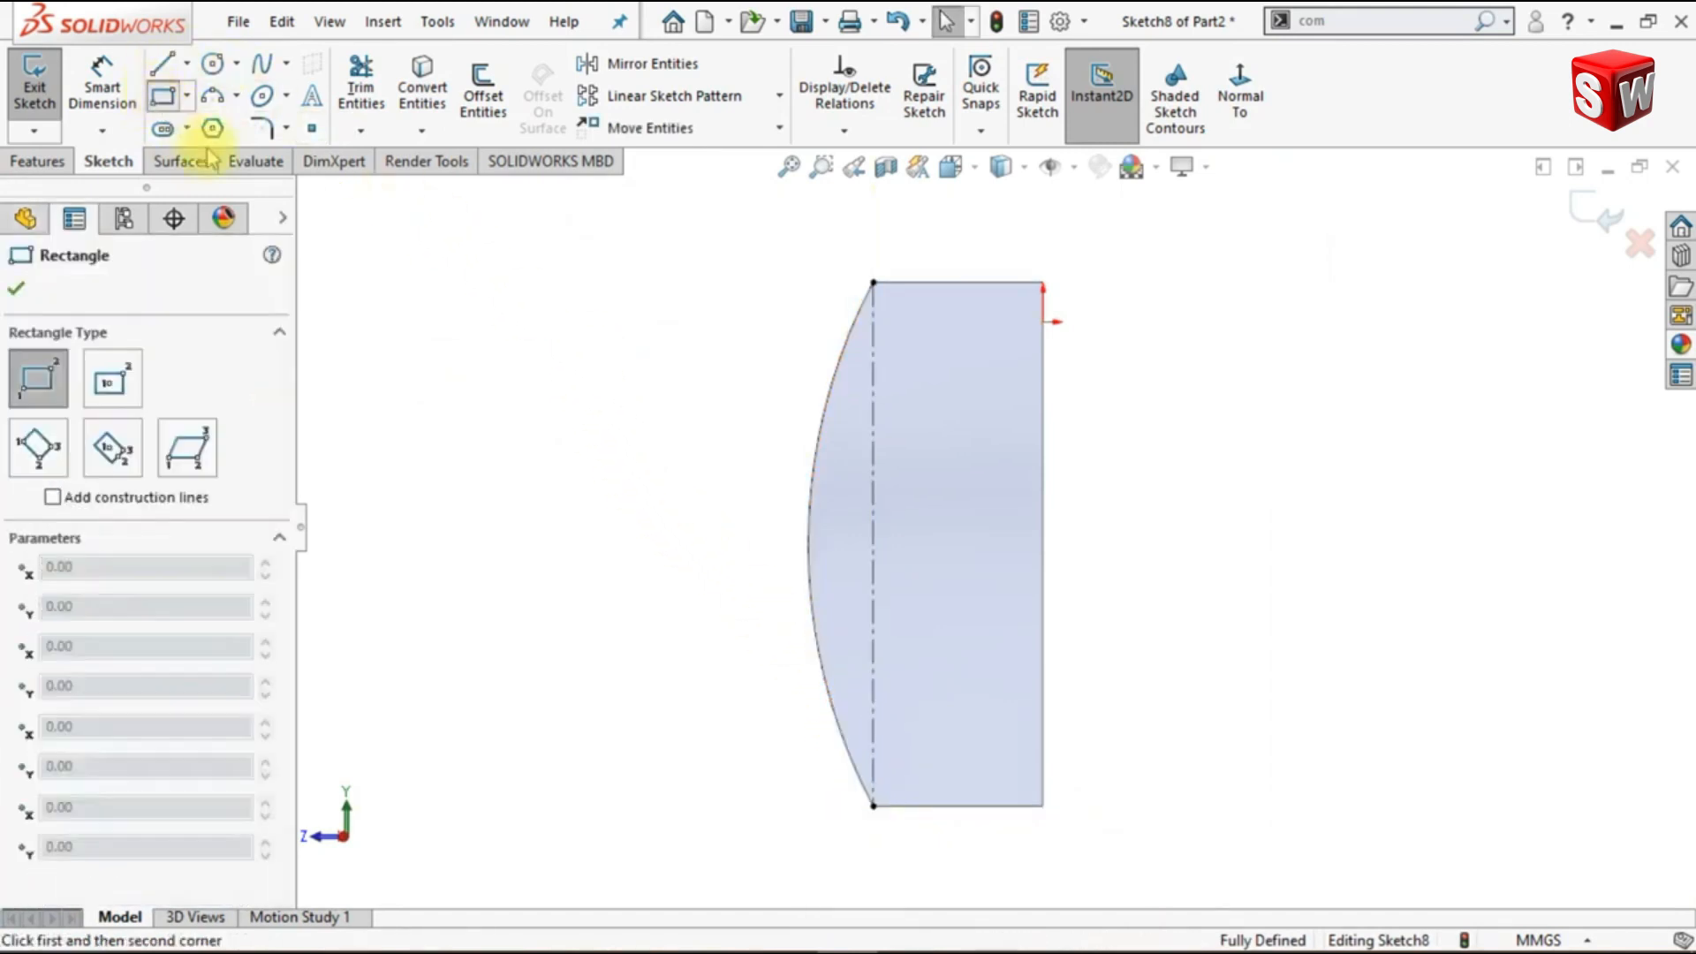
left_click(1042, 282)
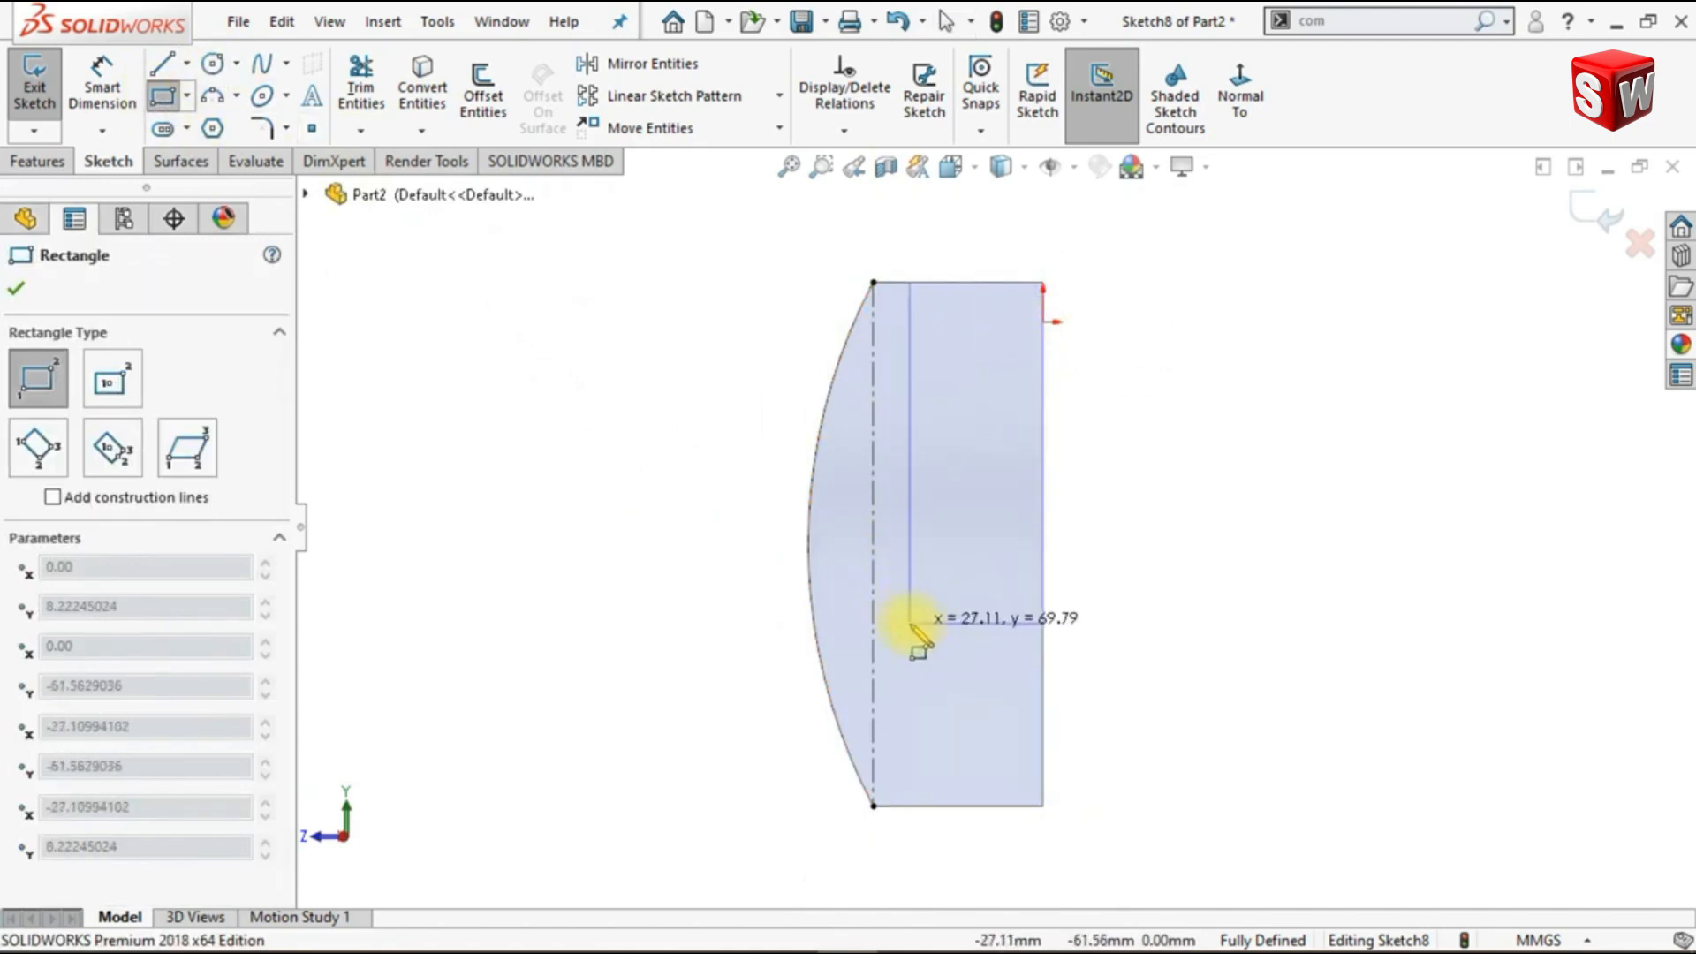
left_click(911, 624)
key("Escape")
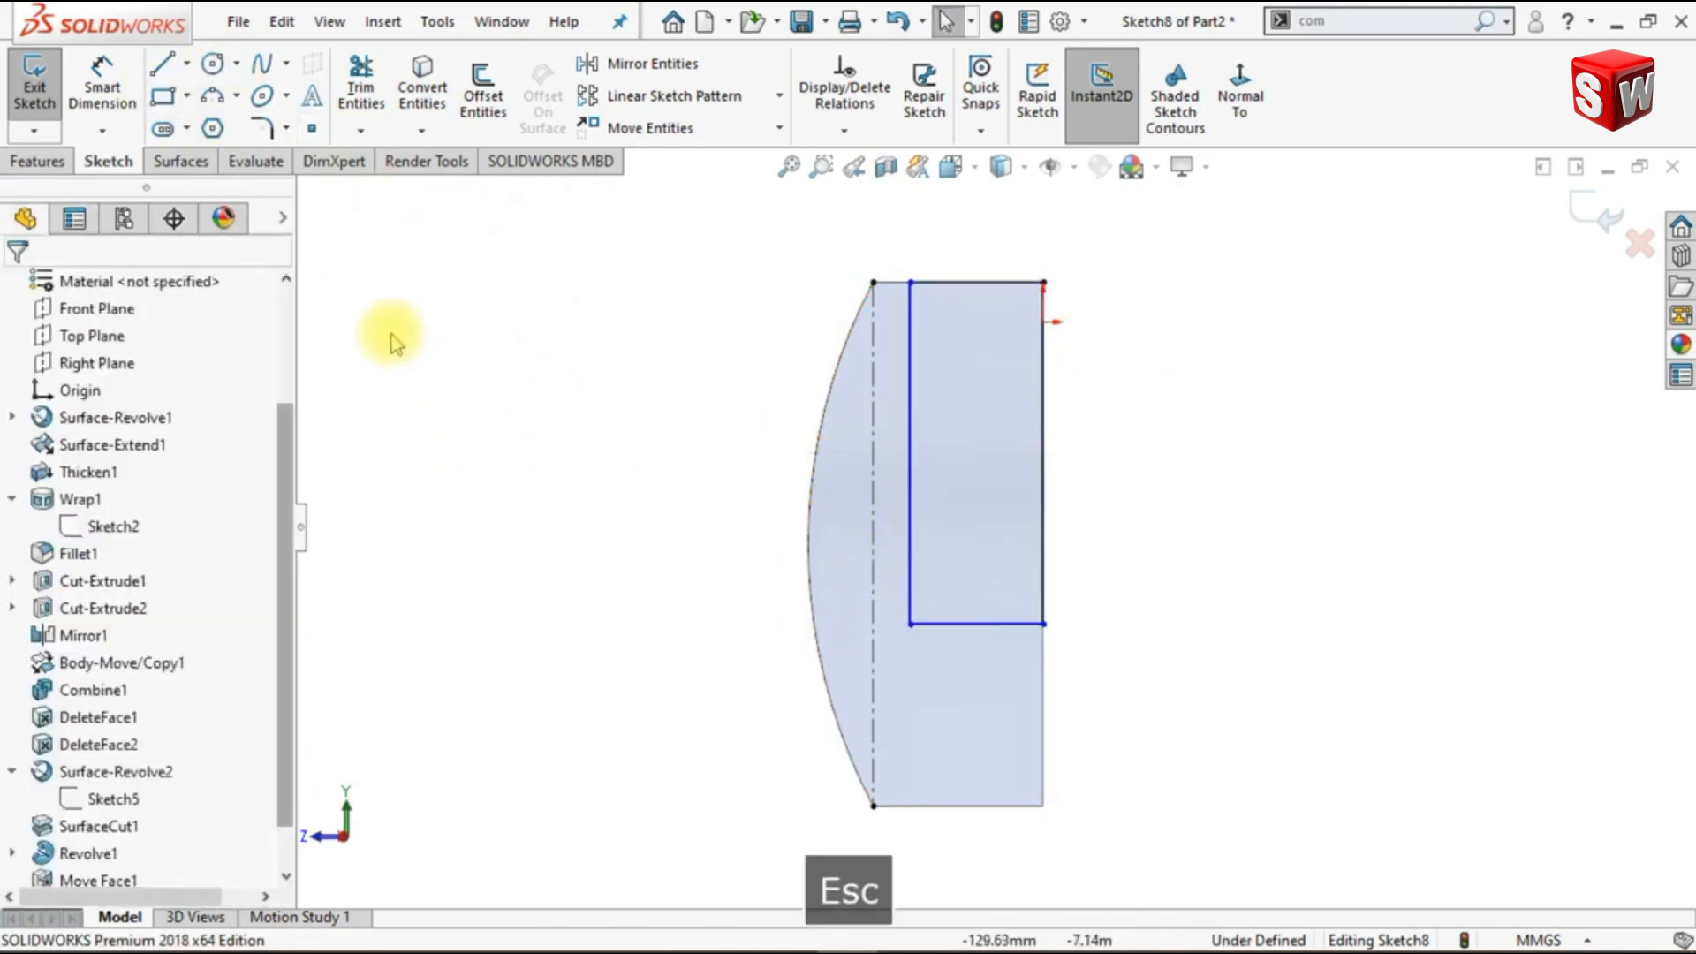
- Dimension the gap between the rectangle's outer vertical side and the construction line as 5 mm
left_click(106, 78)
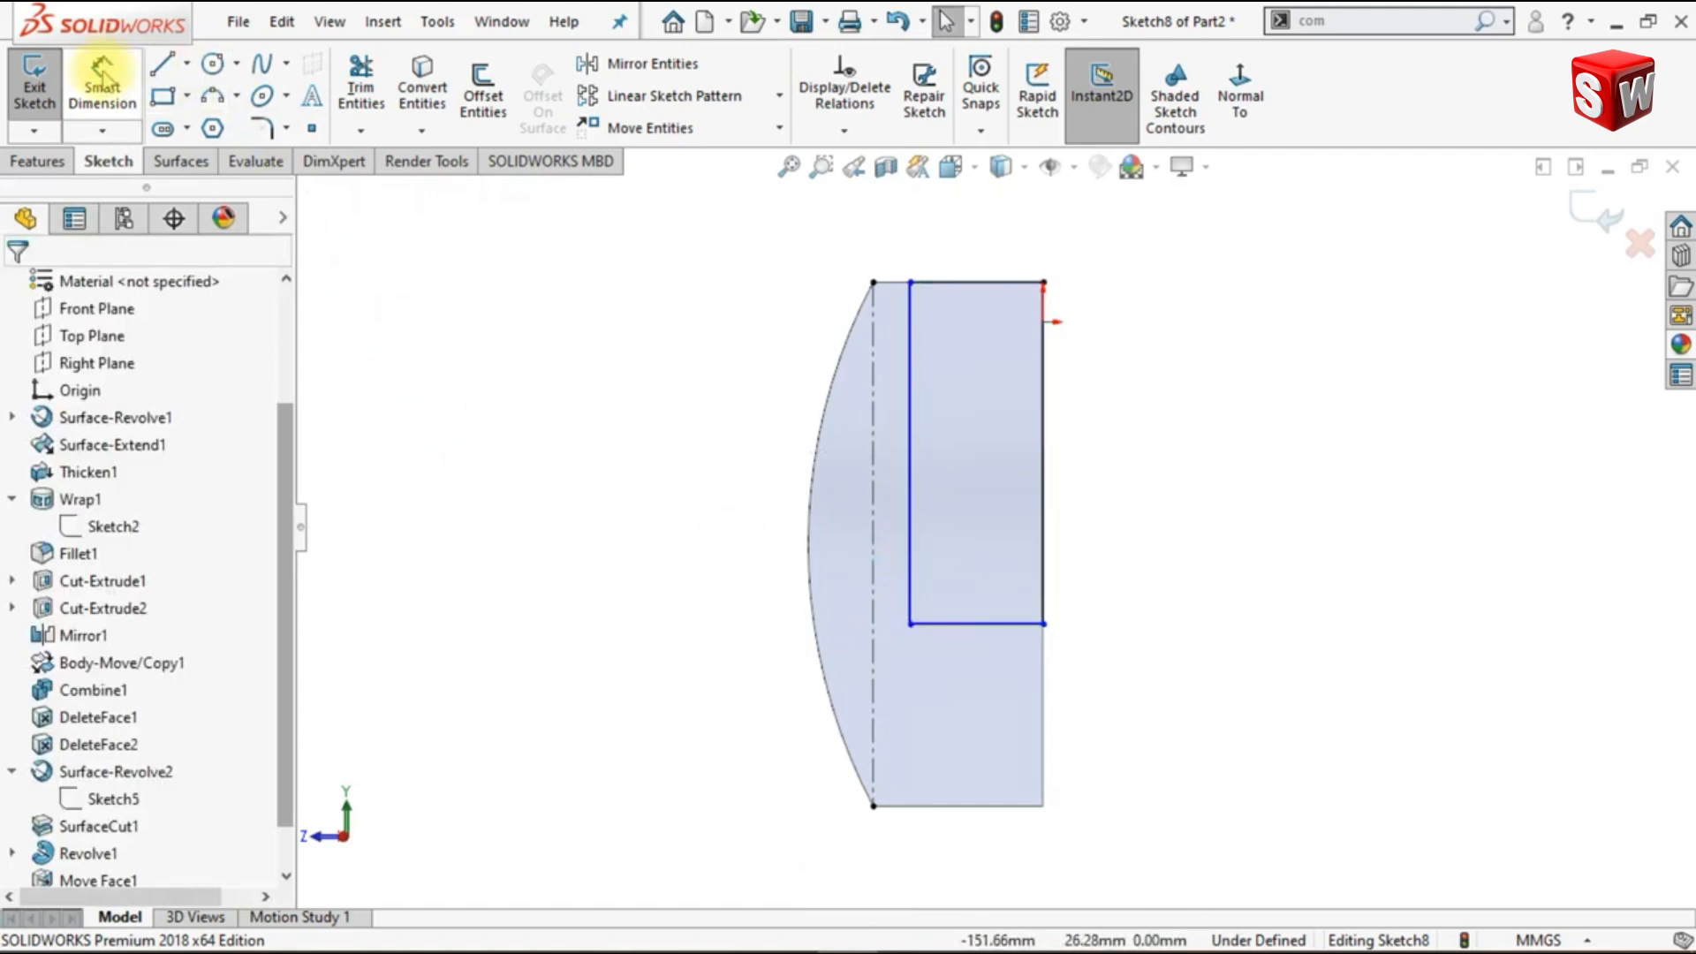
left_click(910, 386)
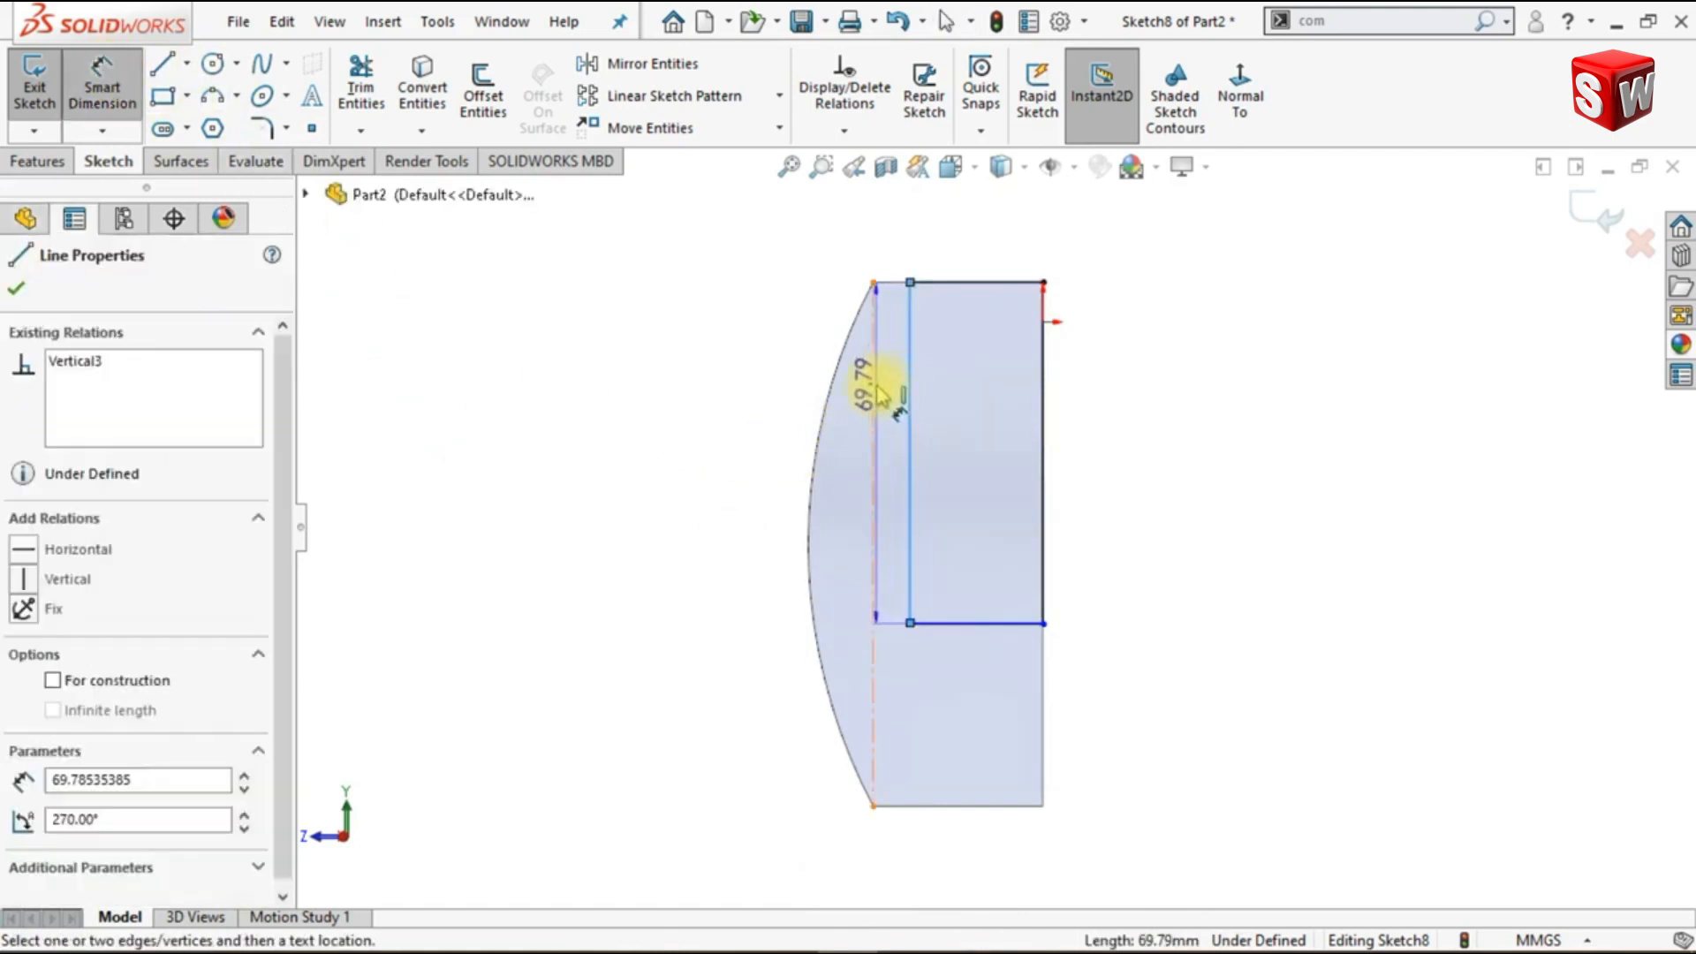
left_click(875, 379)
left_click(893, 265)
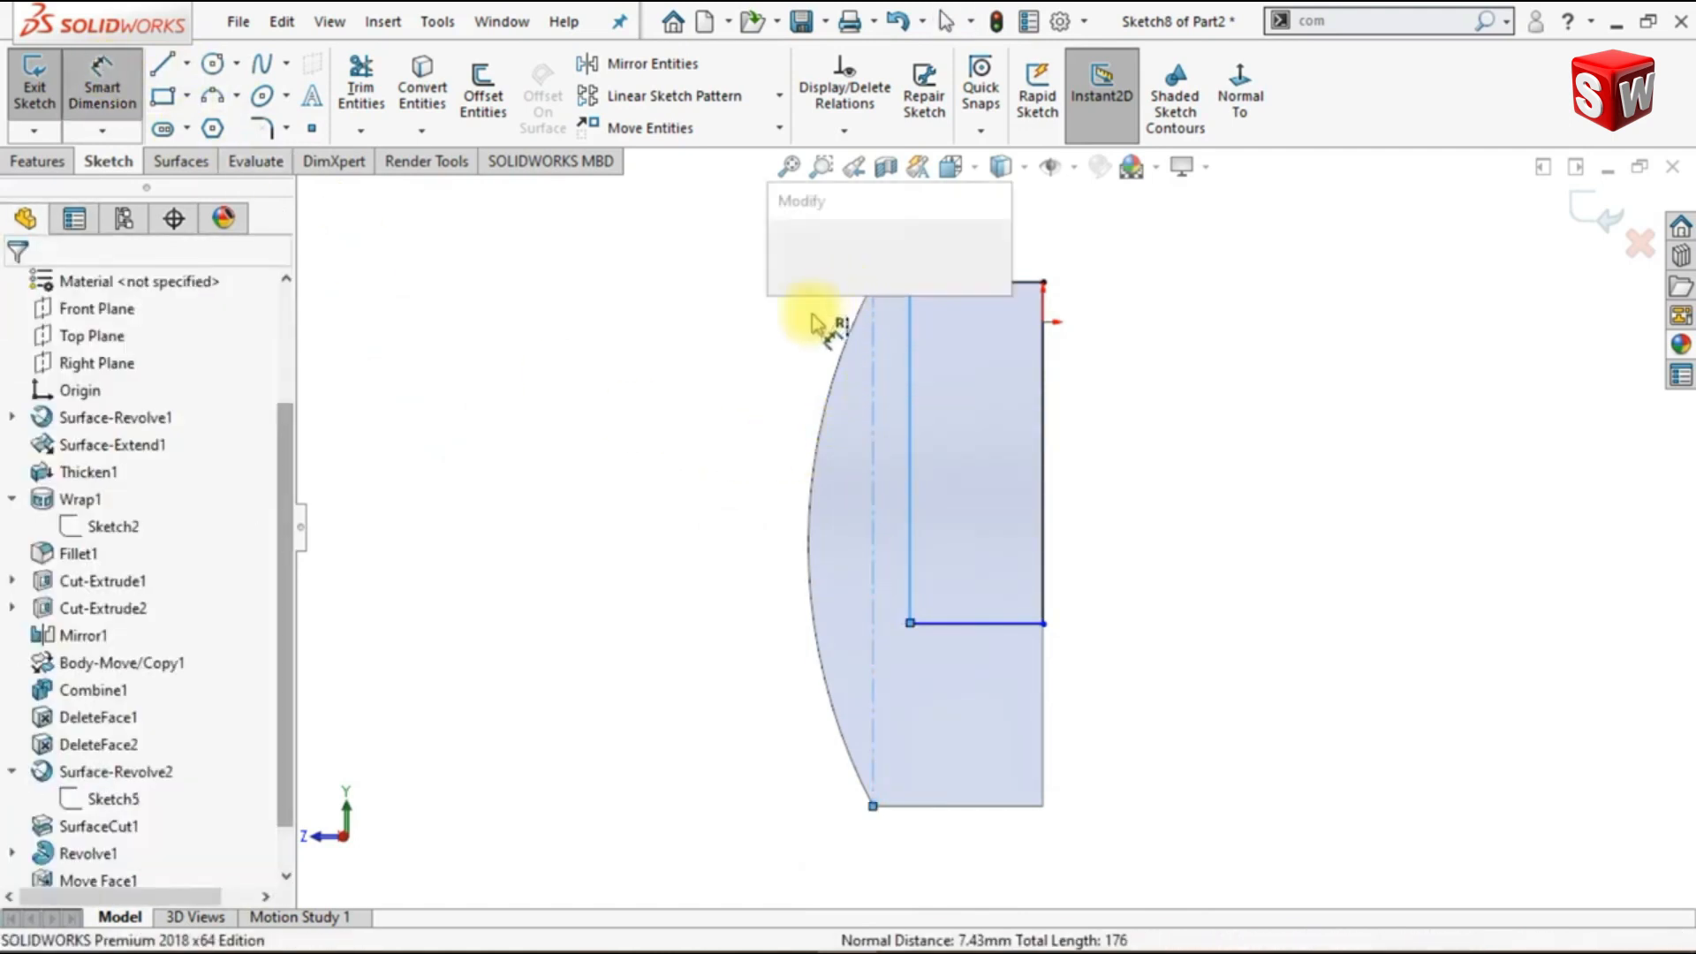
type("5")
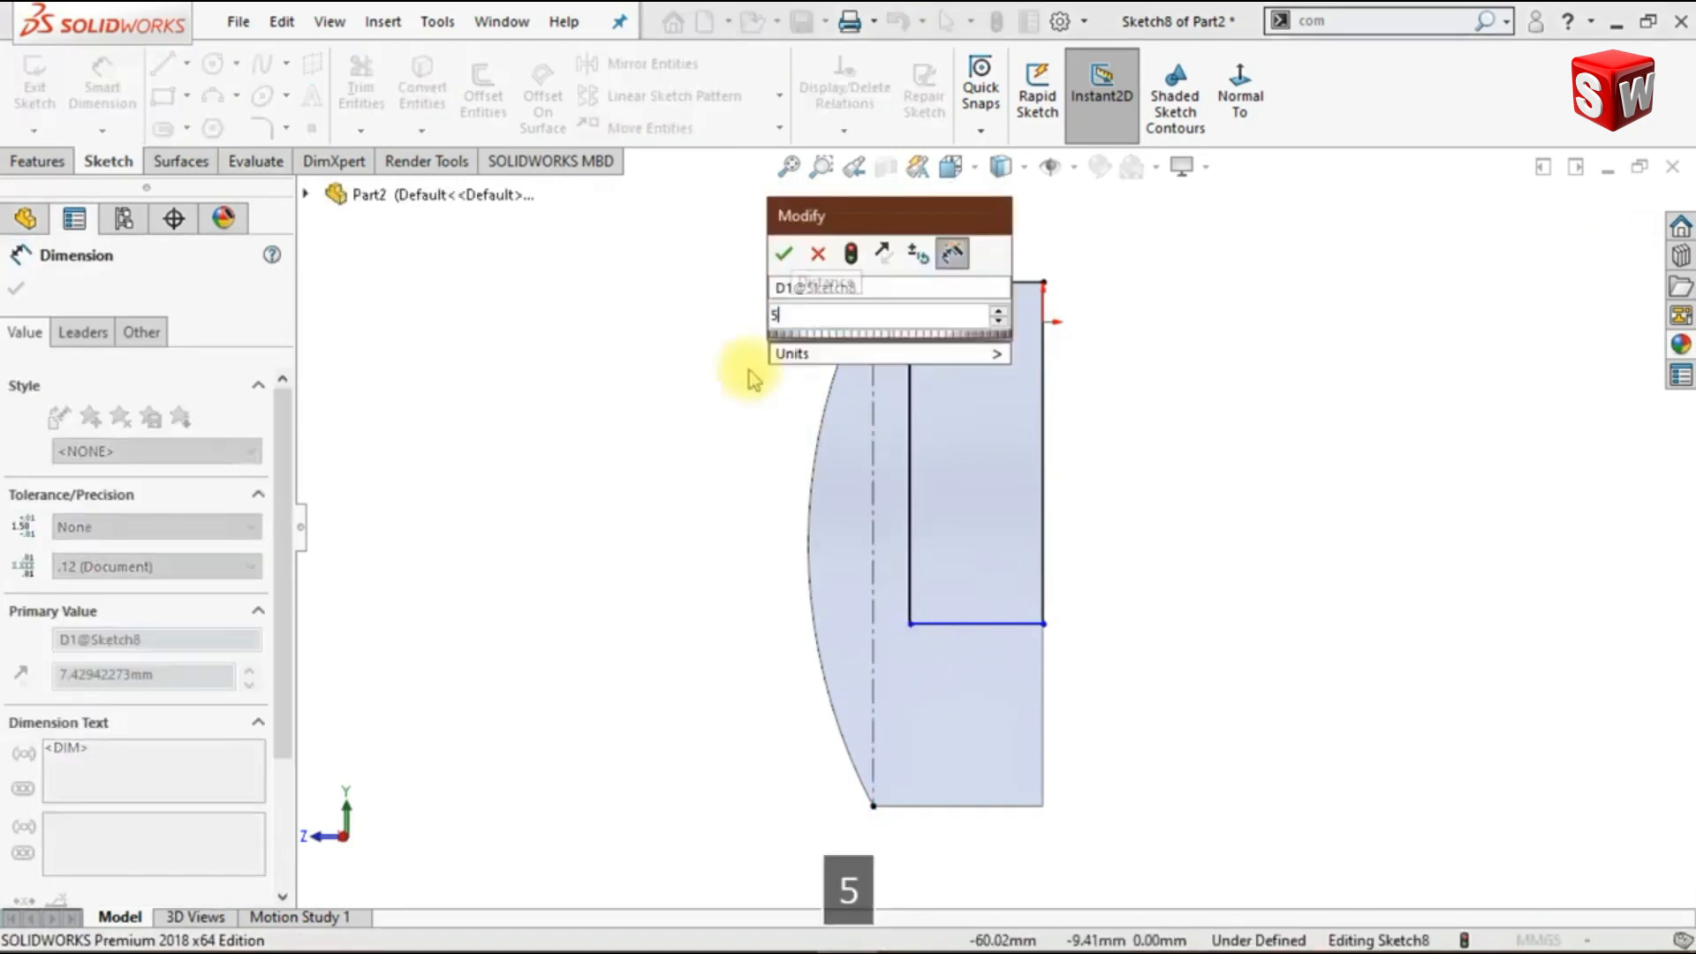
key("Return")
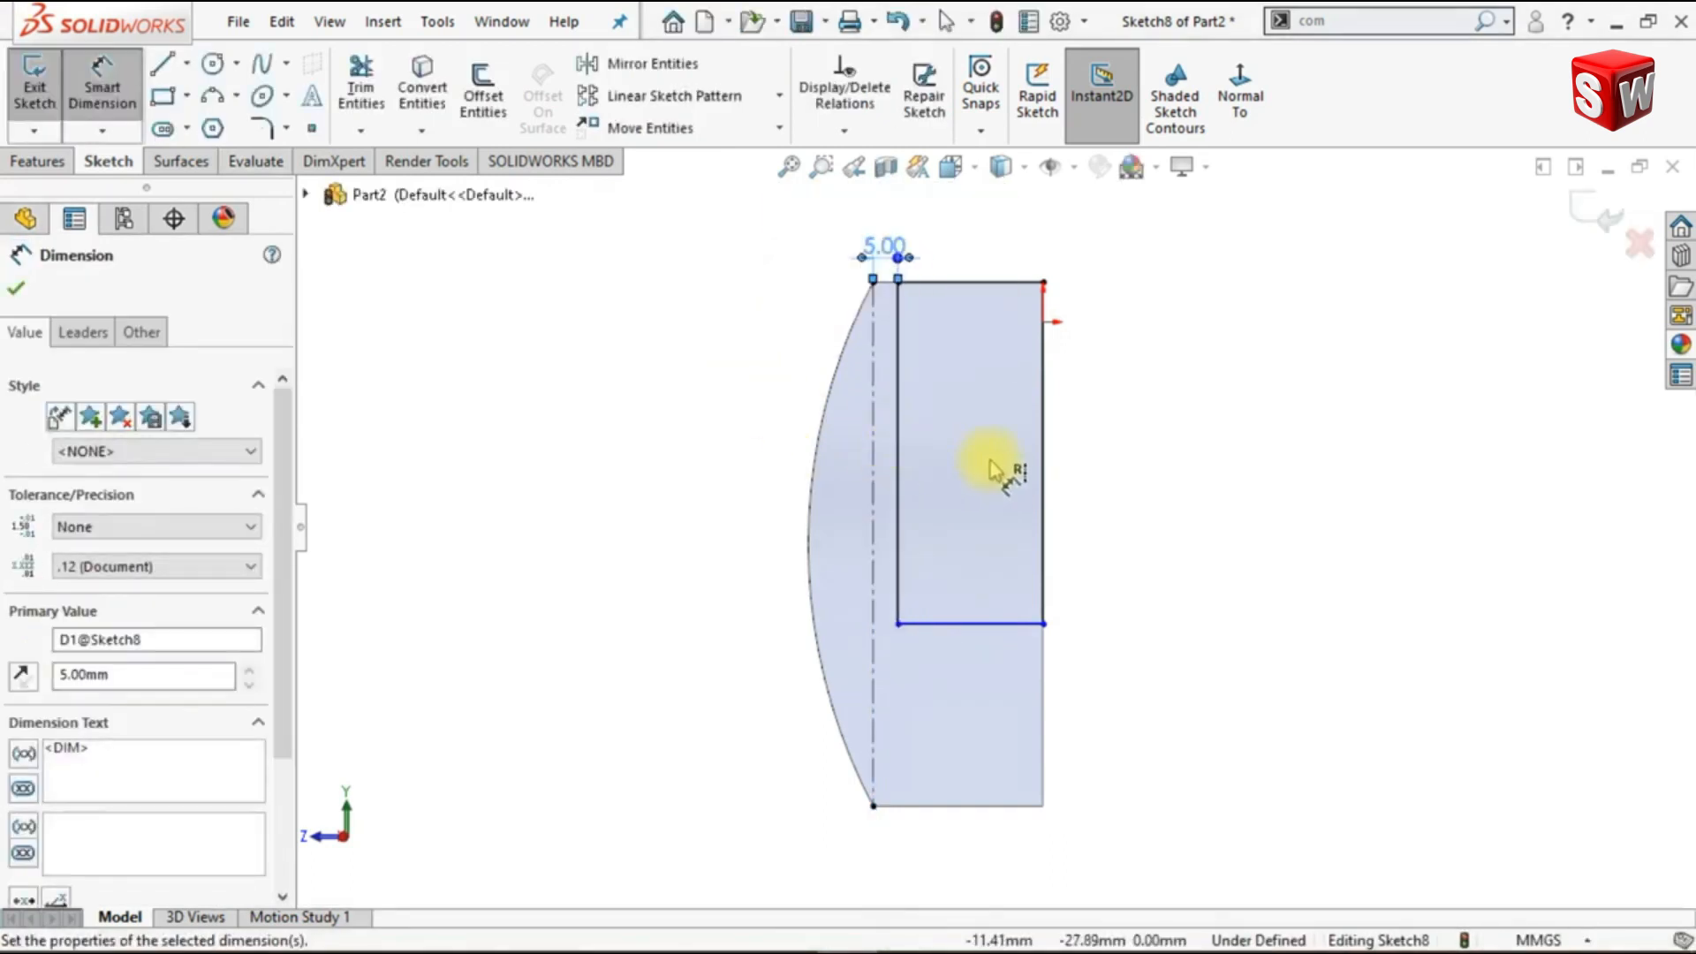
key("Escape")
- Dimension the rectangle's vertical side along the central axis as 90 mm
left_click(1043, 455)
left_click(1082, 446)
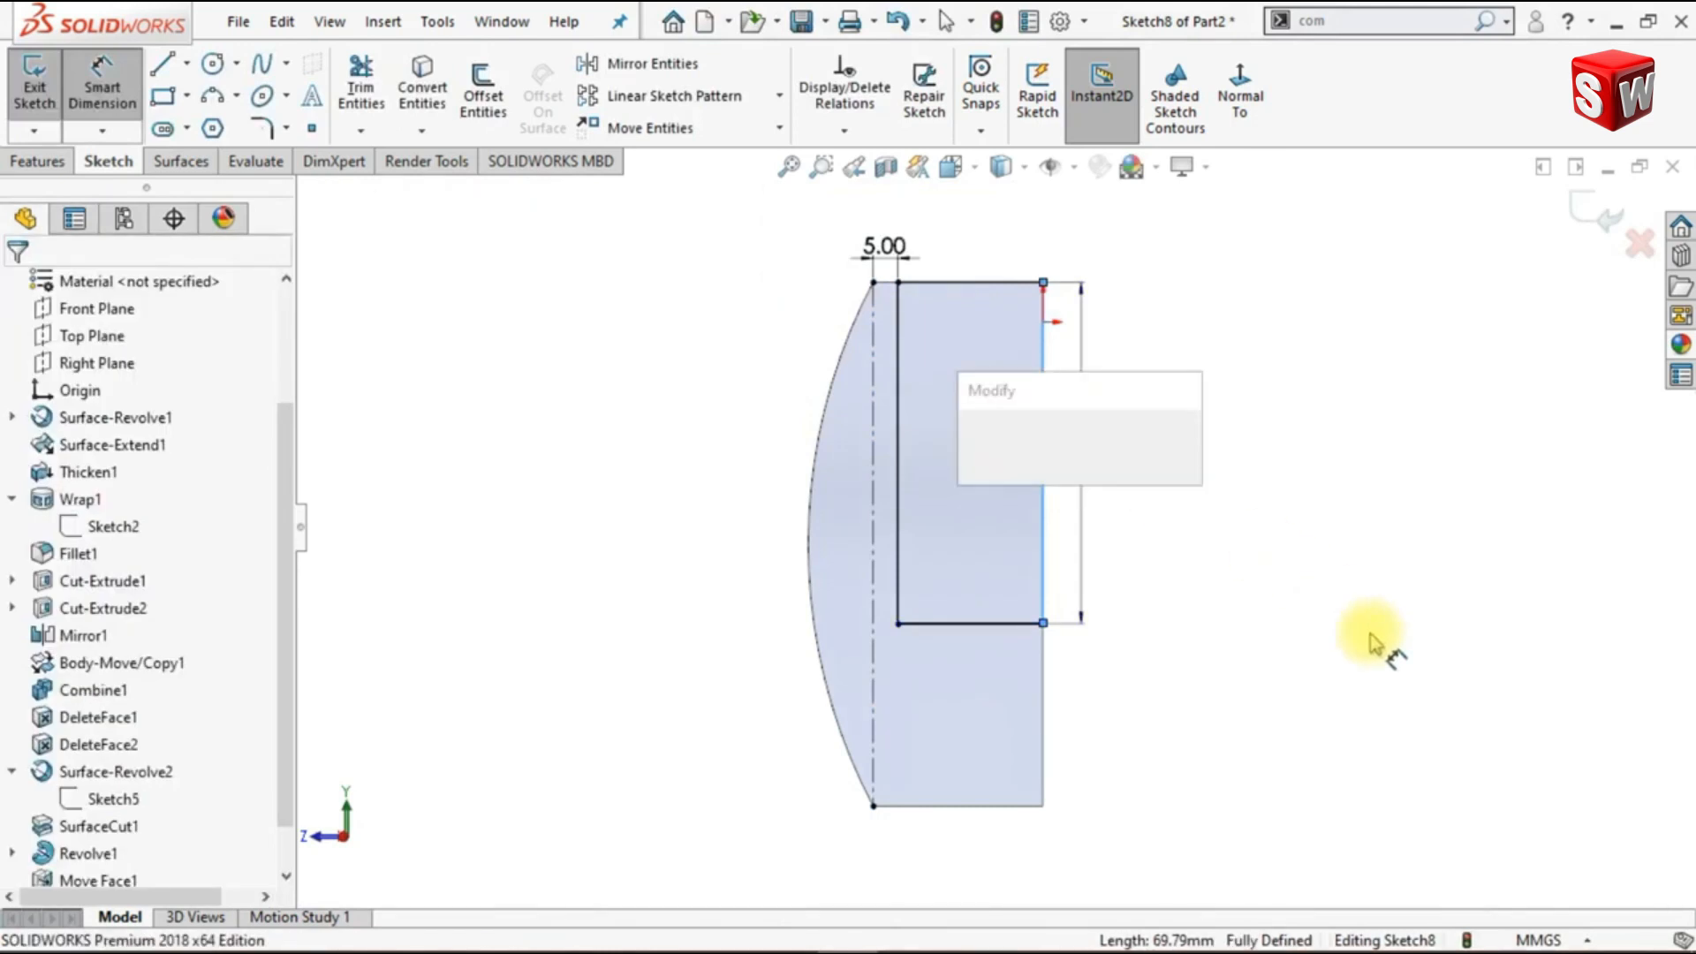
type("90")
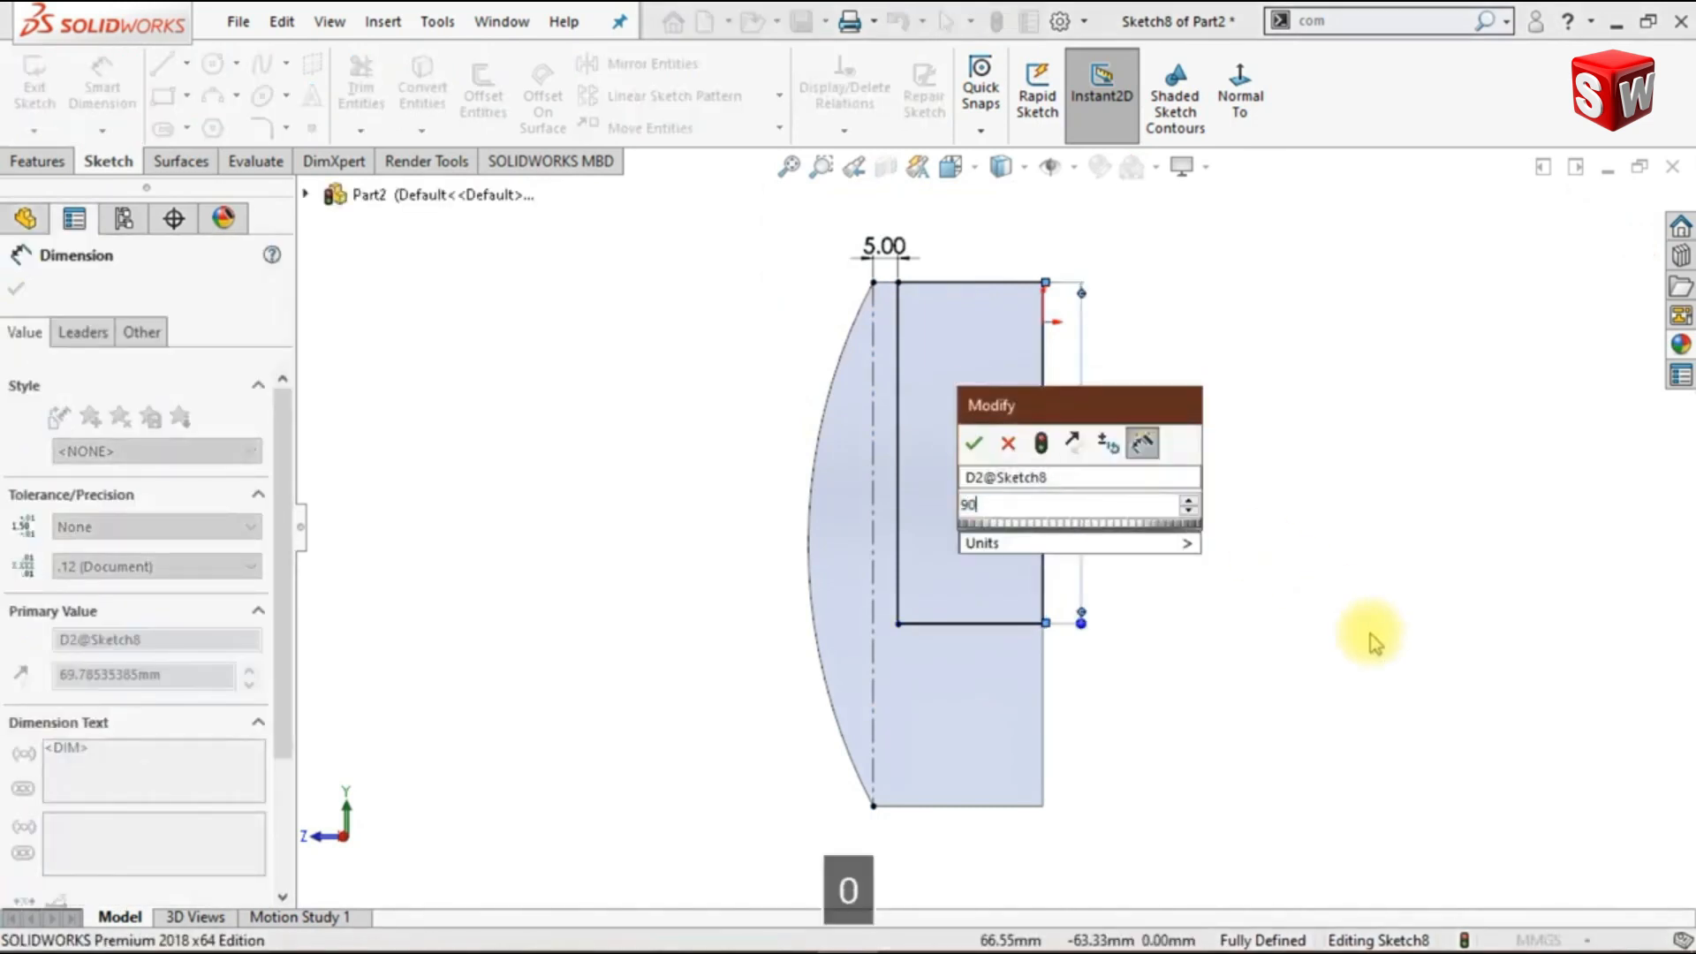
key("Return")
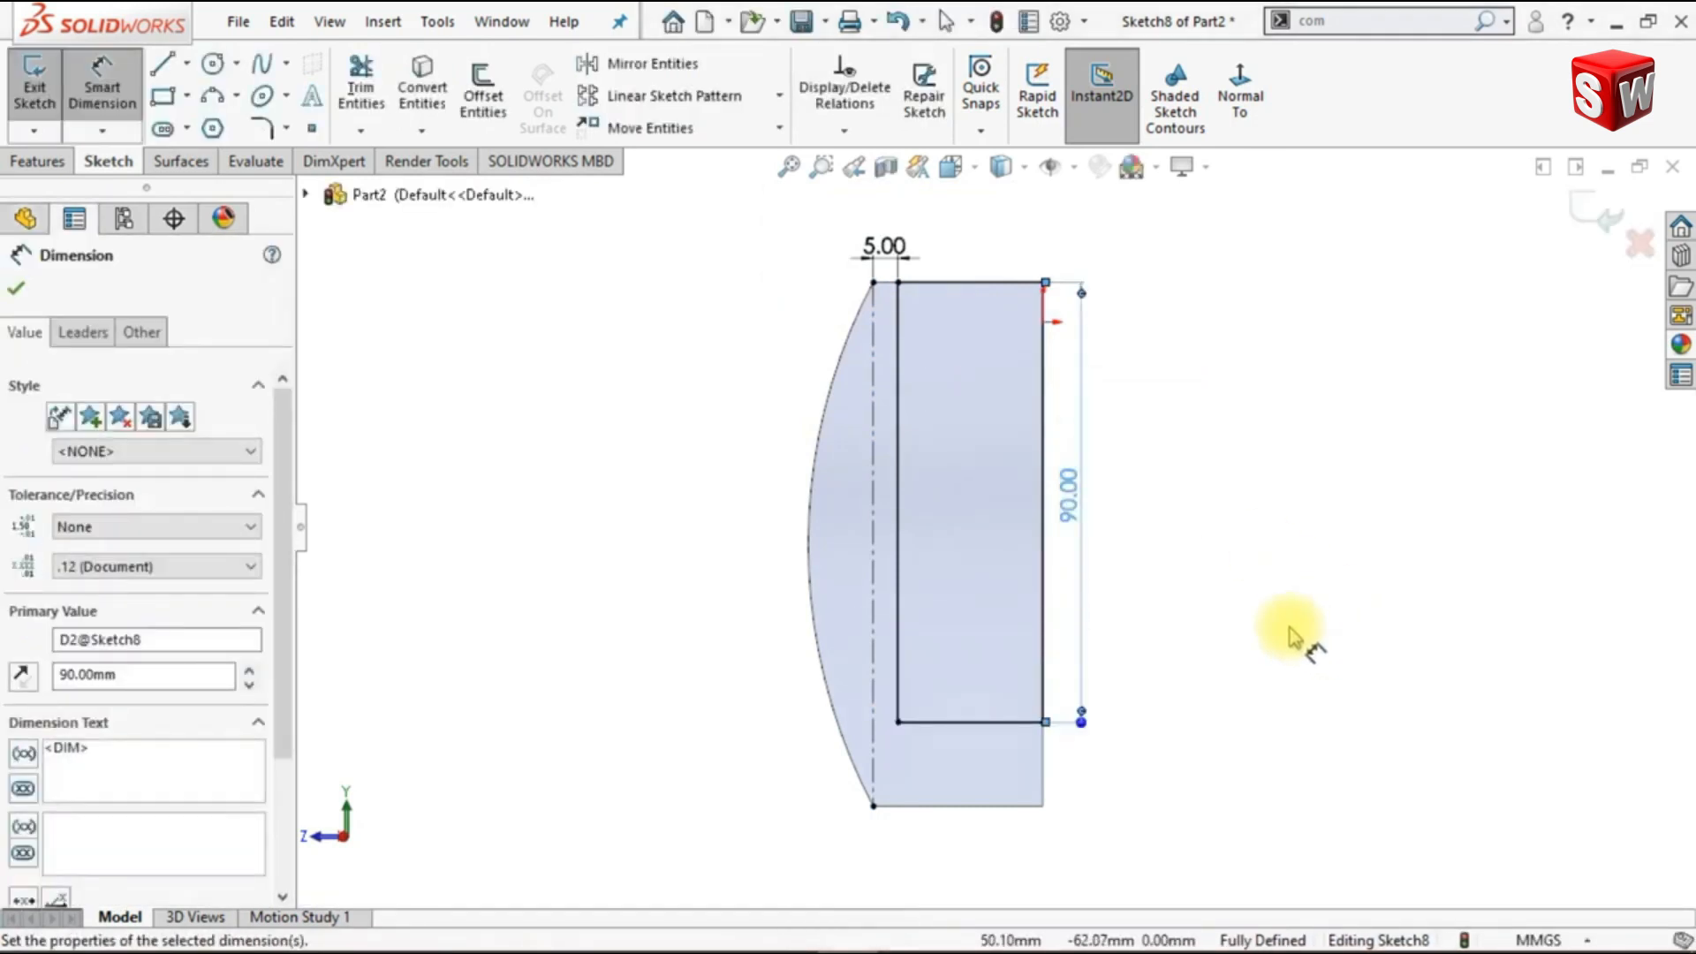
left_click(1290, 636)
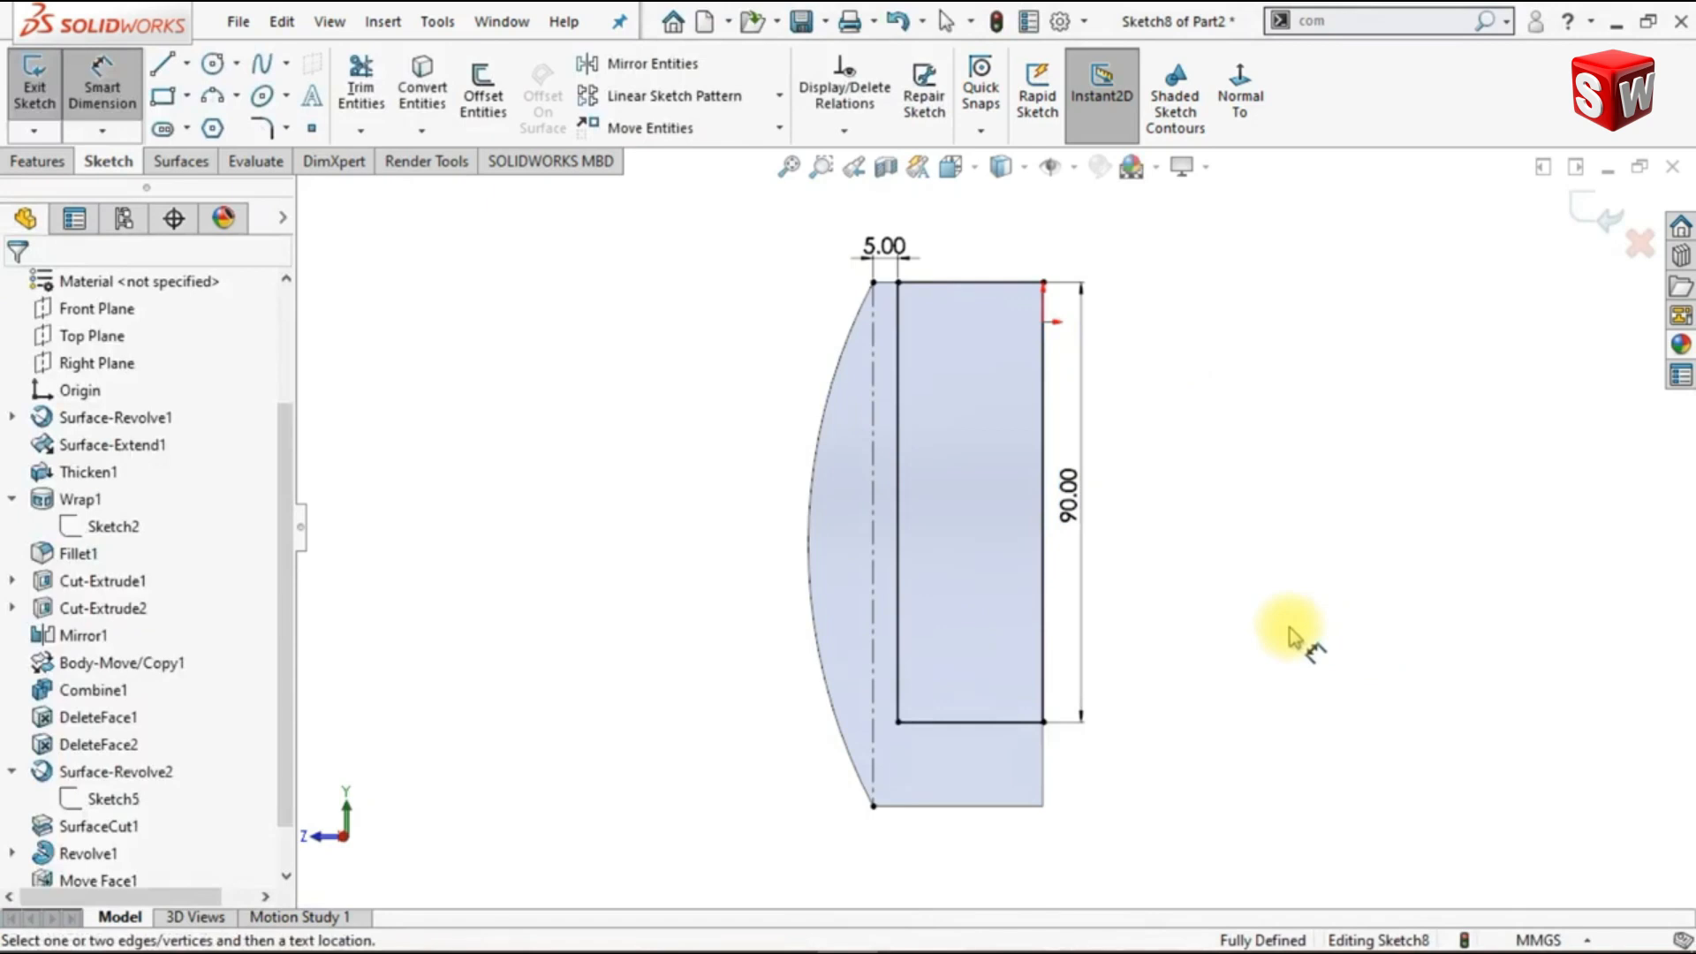
- Make a 360-degree revolved cut of the rectangle, replacing the construction line with the rectangle's side on the central axis as the axis
left_click(37, 162)
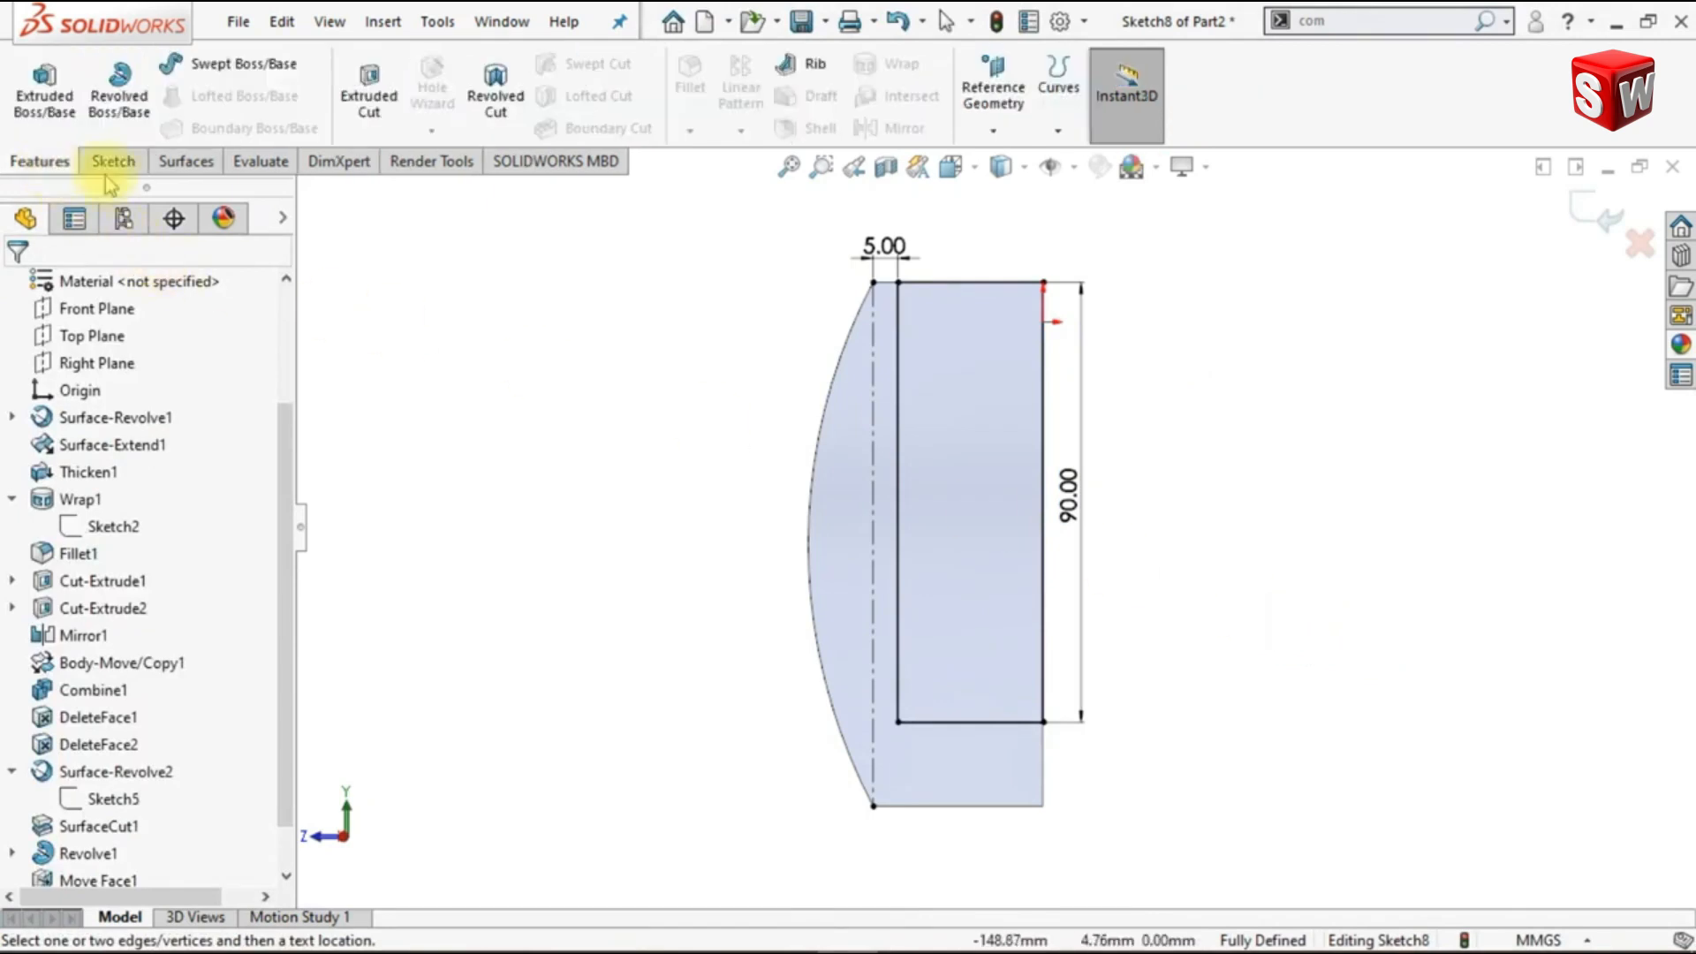
left_click(491, 104)
right_click(228, 364)
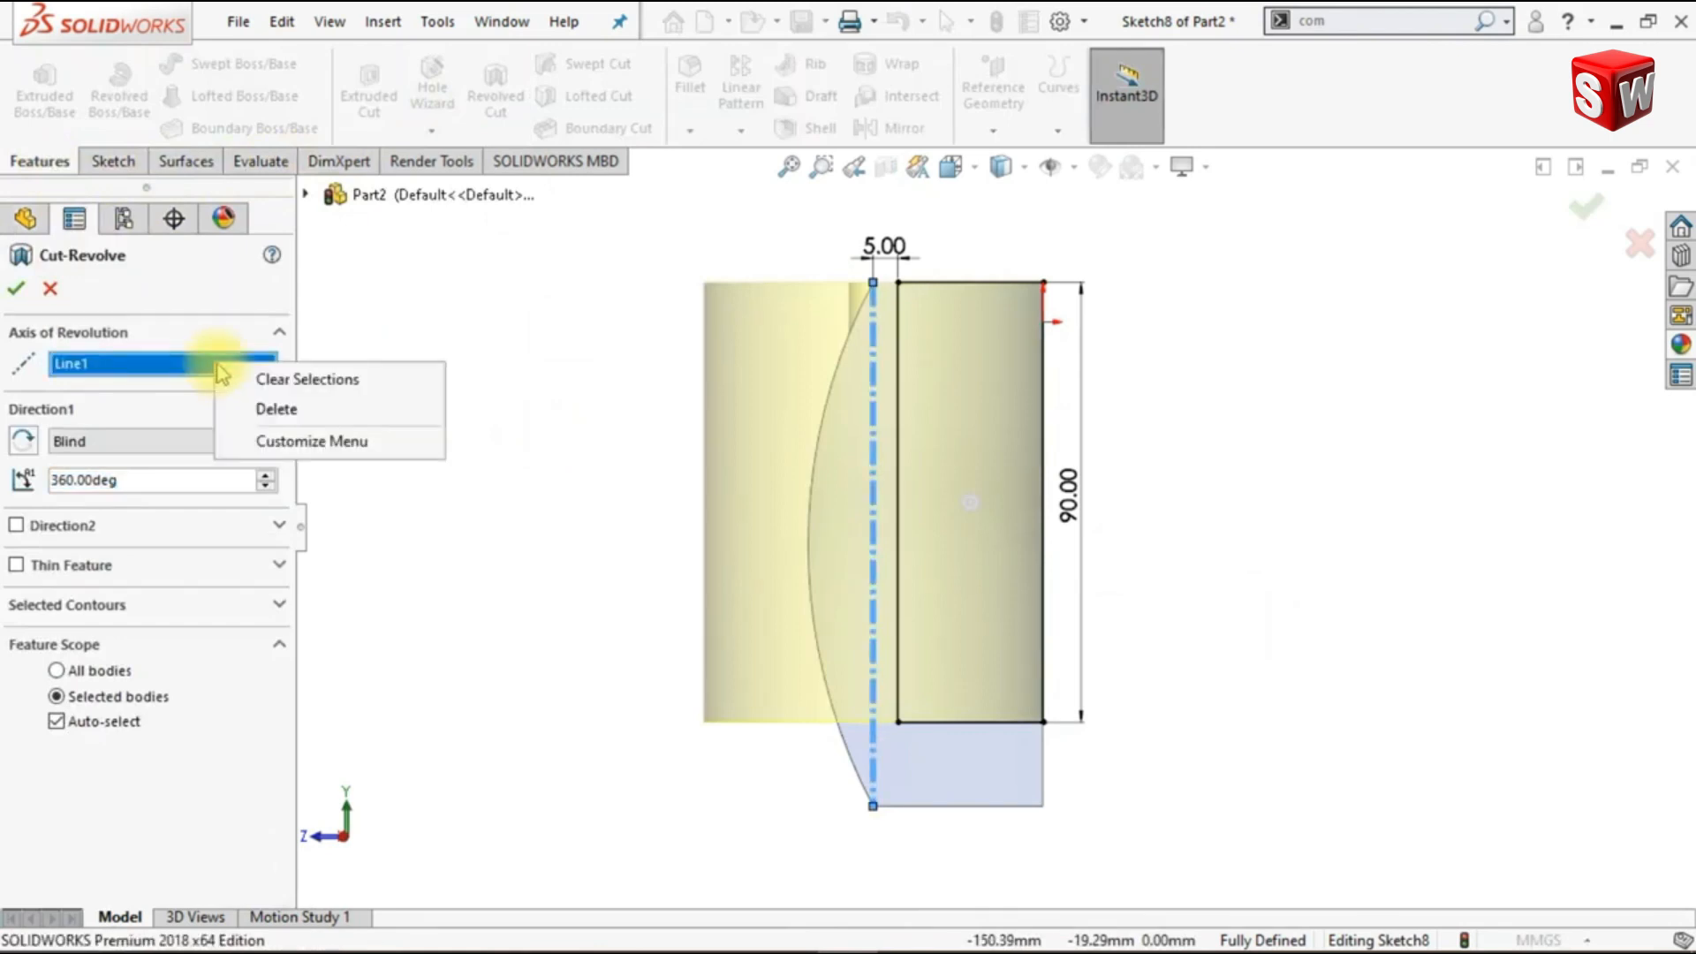
left_click(264, 378)
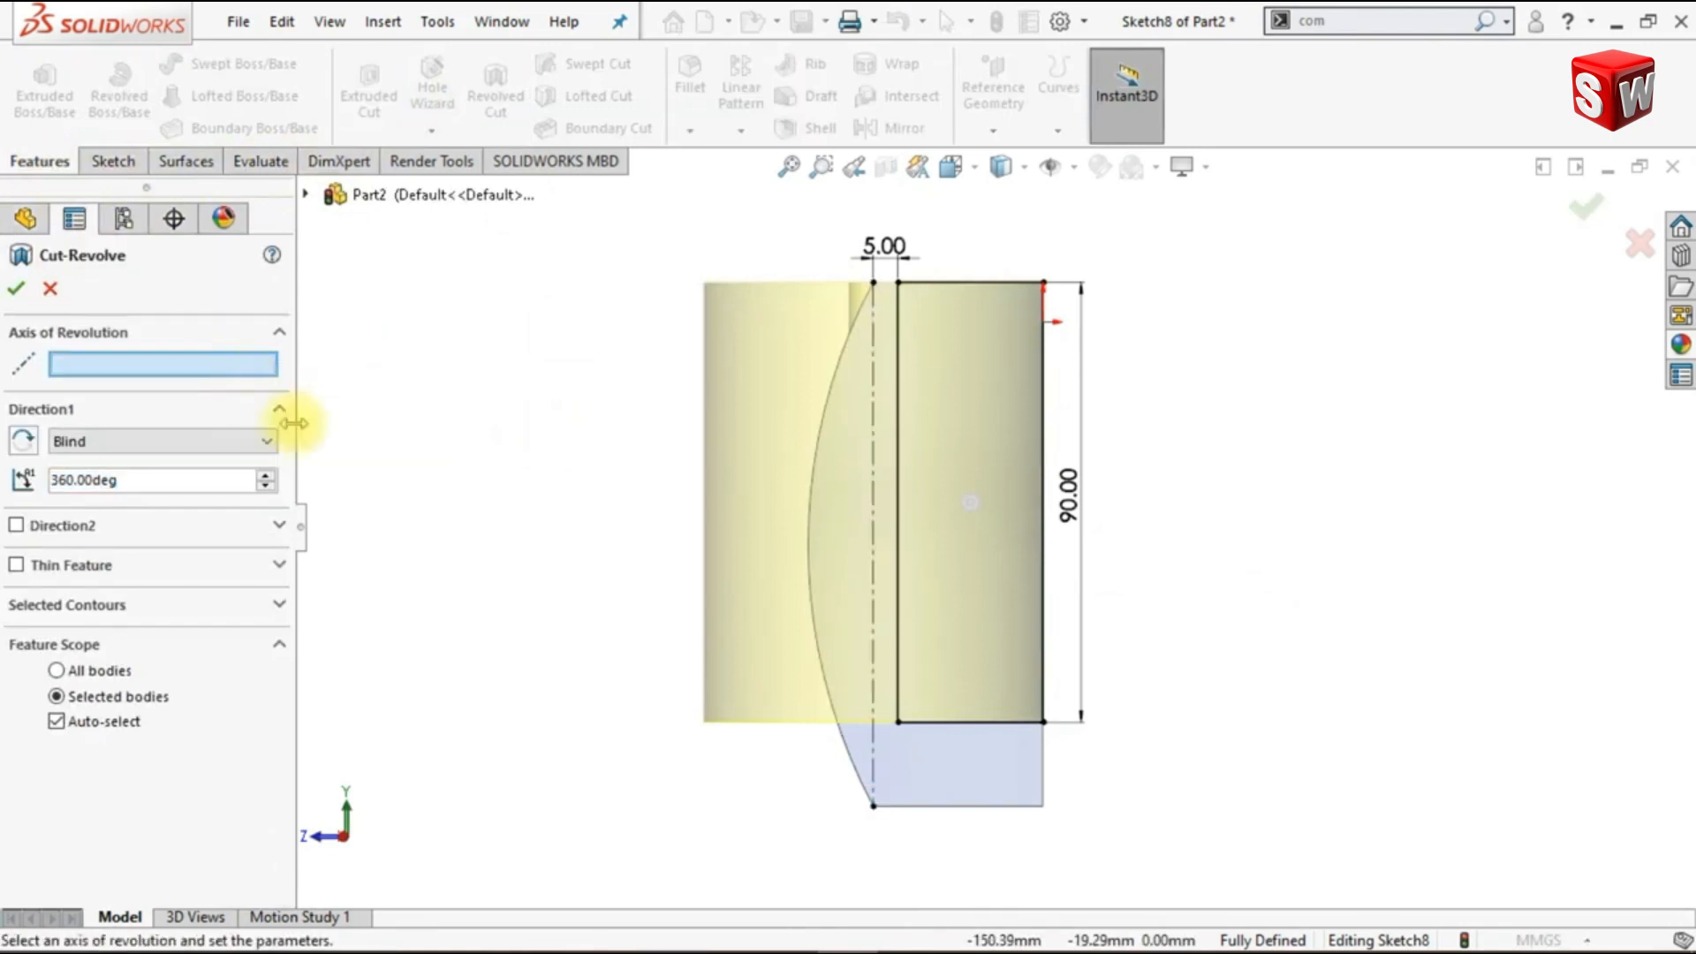
left_click(1047, 644)
key("ctrl+7")
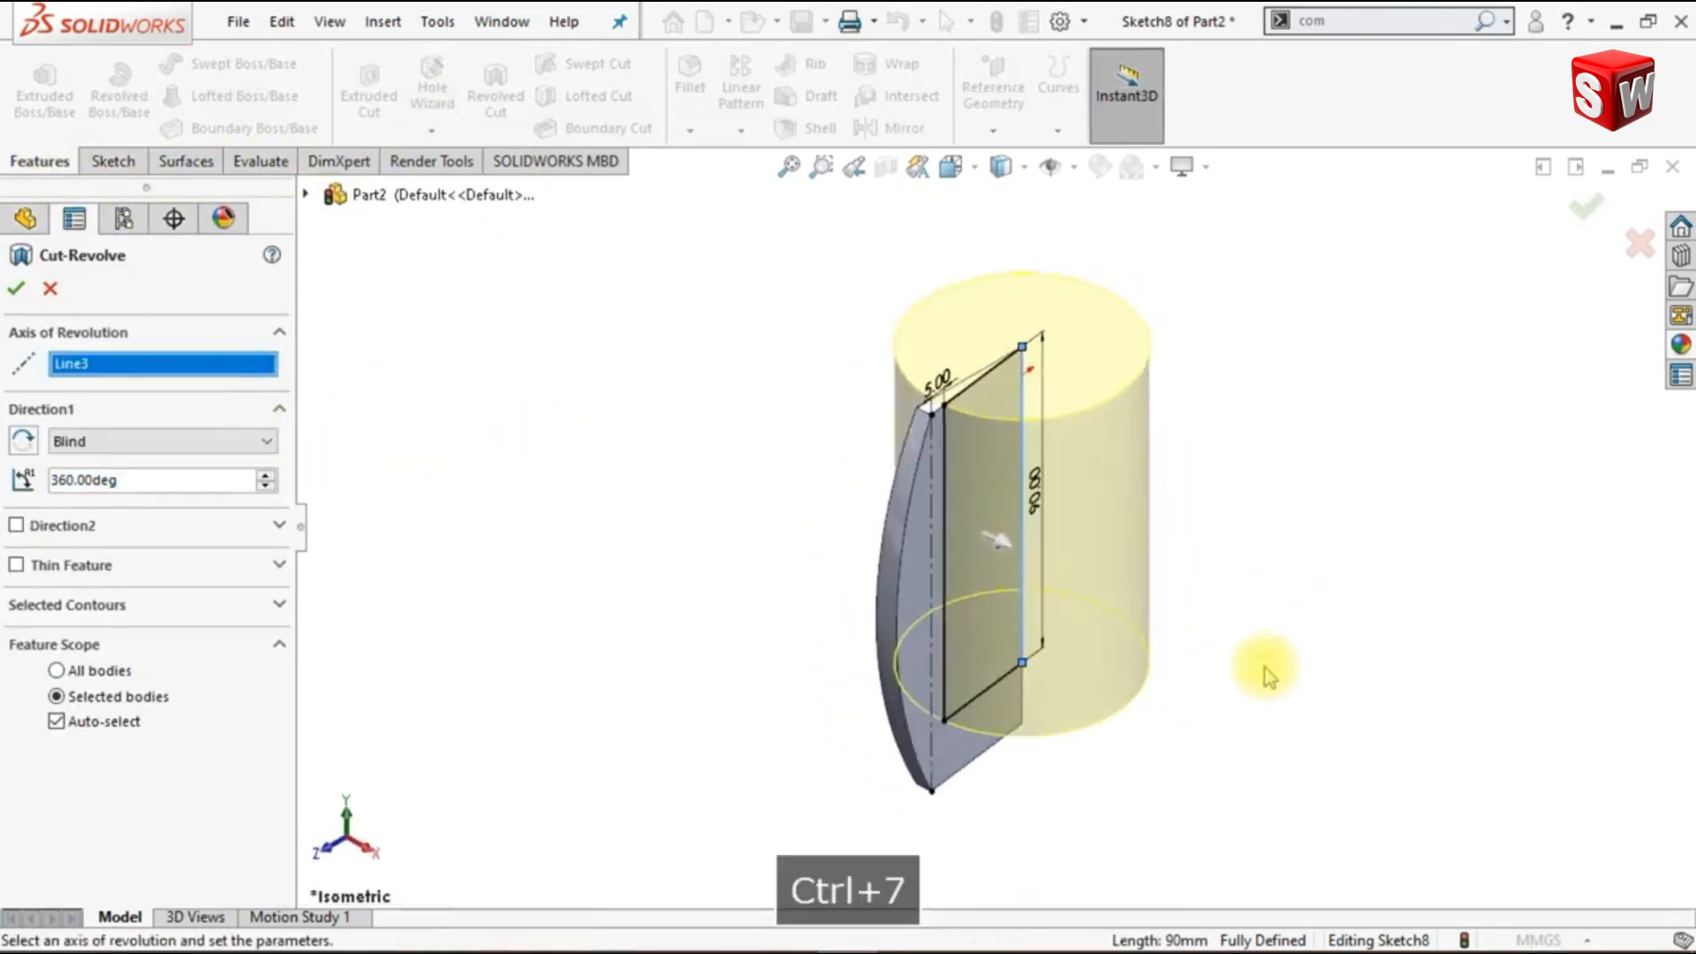
left_click(18, 292)
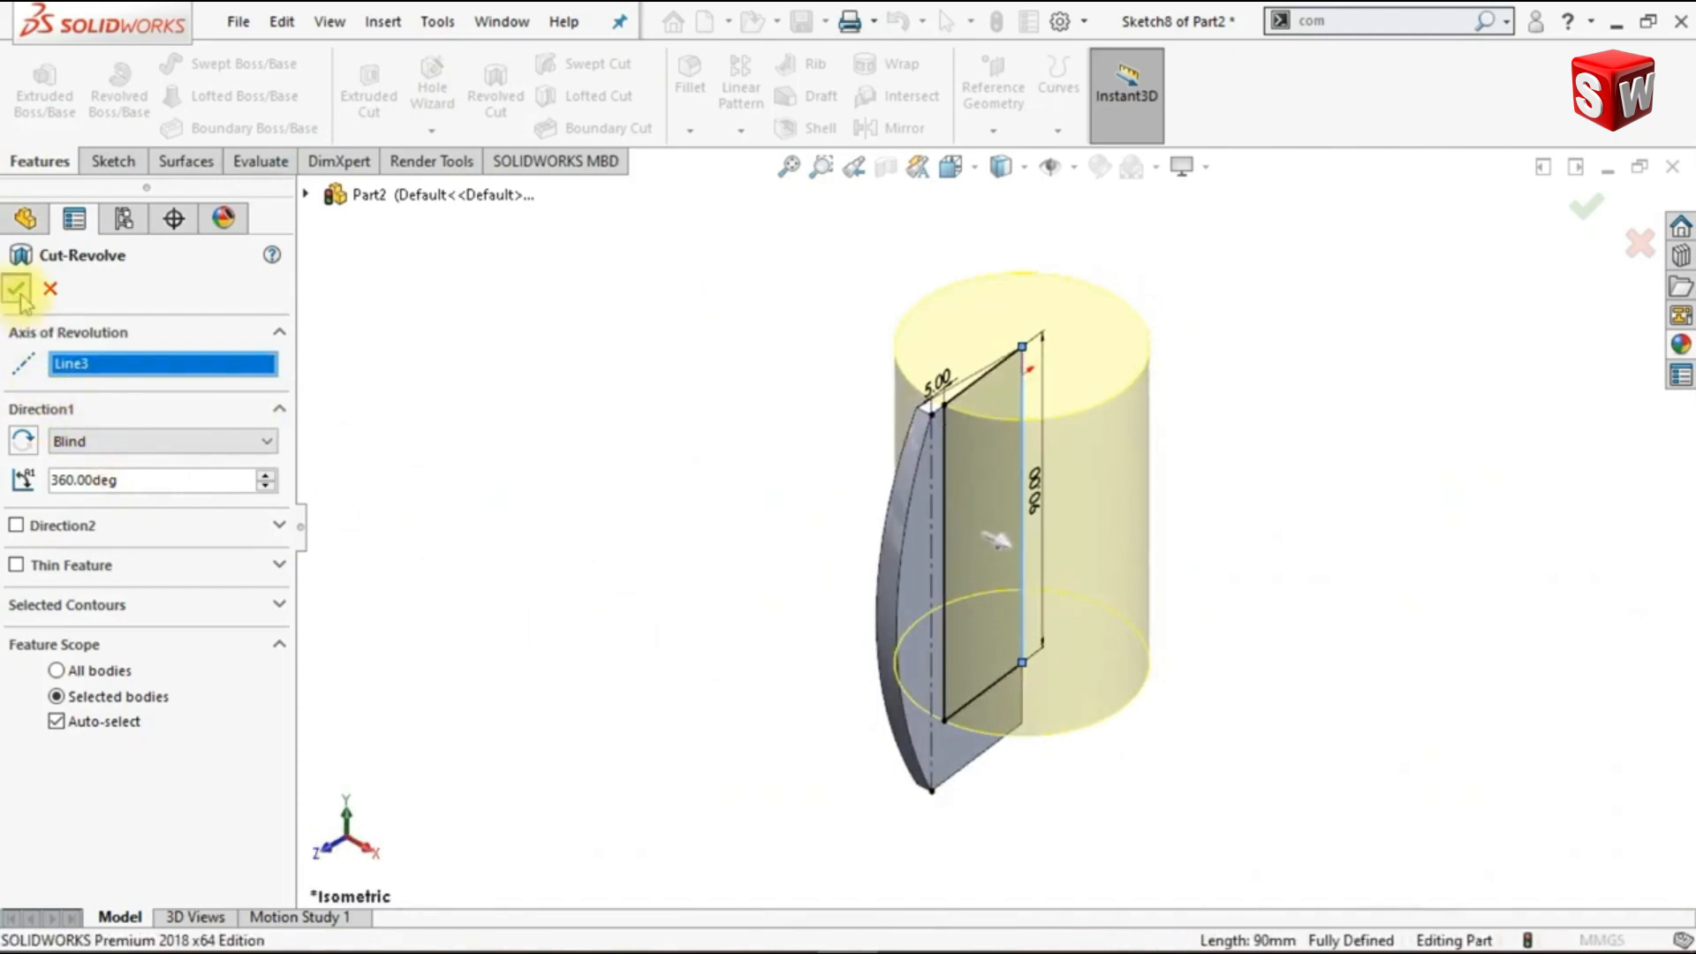
- Show the hidden combined column body of honeycomb segments again beside the cut wedge
mouse_move(746, 685)
middle_mouse_down()
mouse_move(651, 609)
mouse_move(617, 627)
mouse_move(678, 594)
mouse_move(674, 609)
middle_mouse_up()
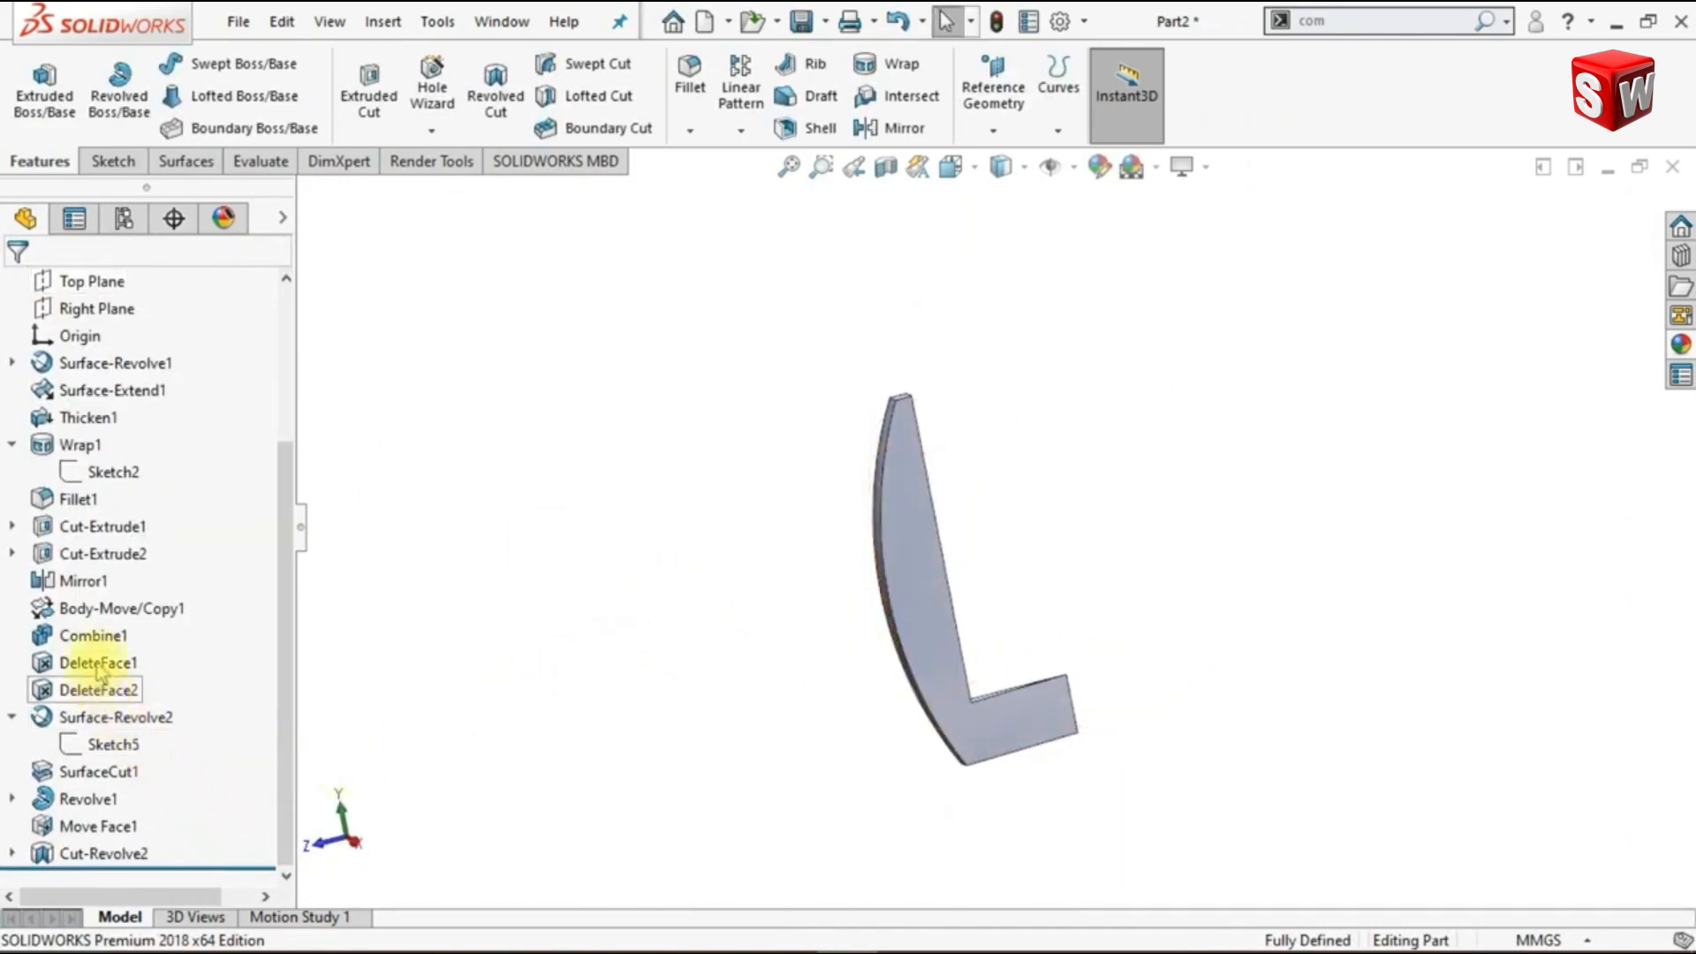
left_click(96, 636)
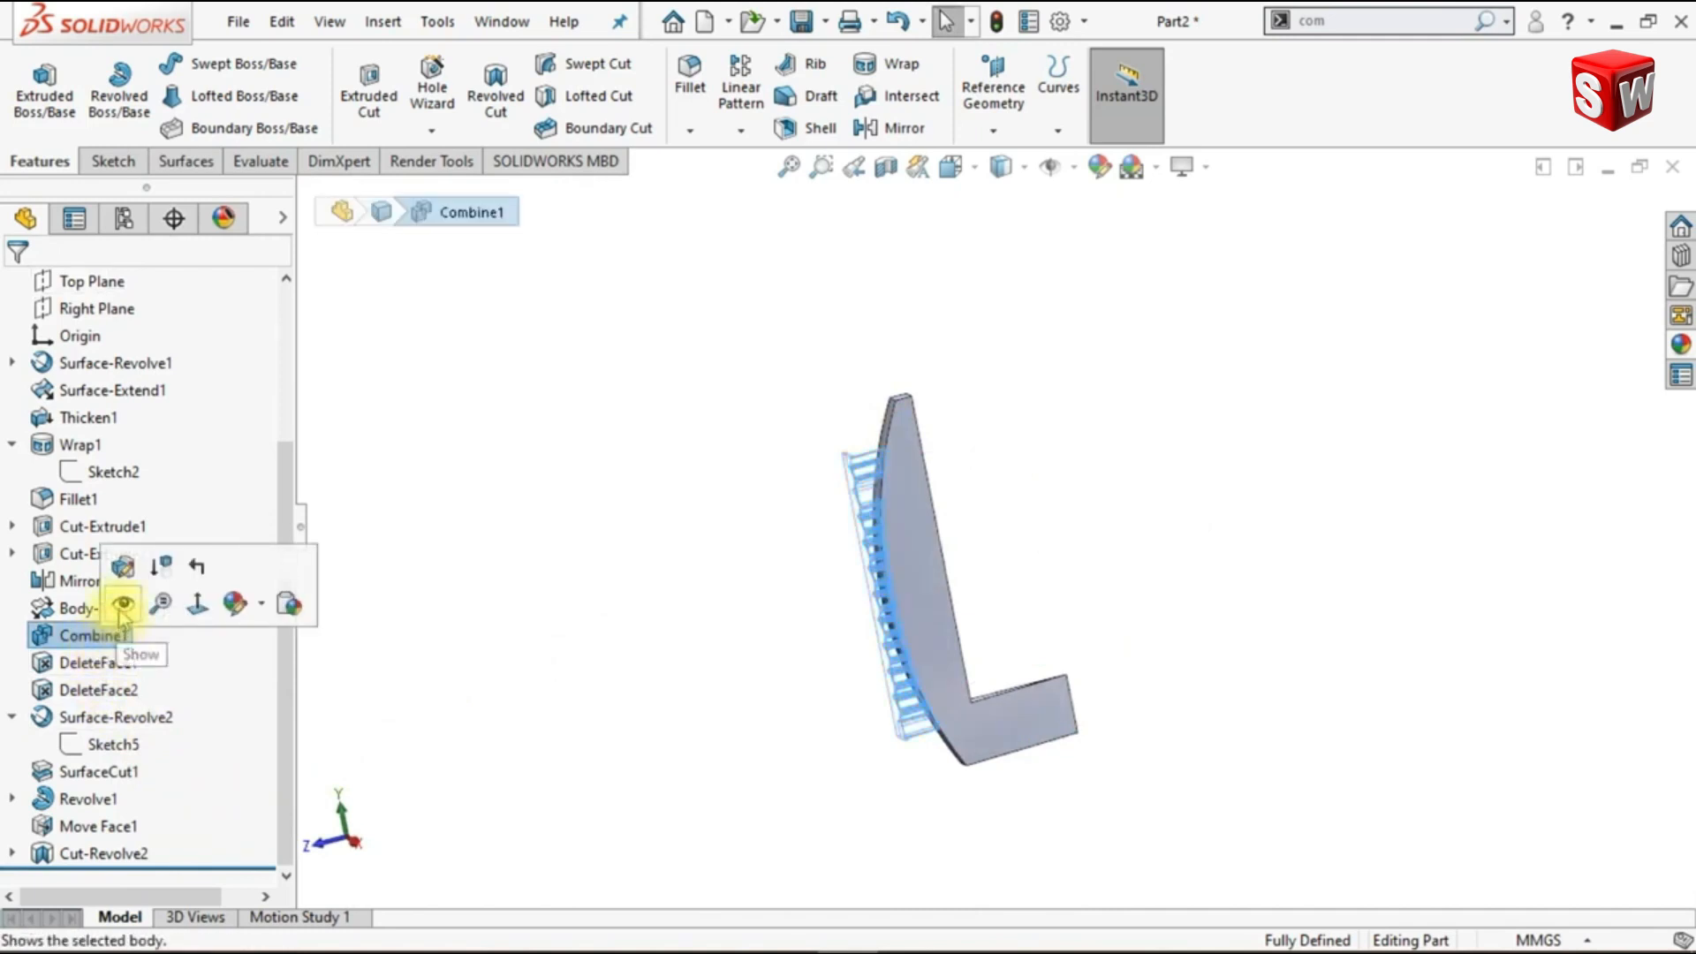
left_click(121, 607)
left_click(595, 632)
middle_click_drag(671, 692, 674, 636)
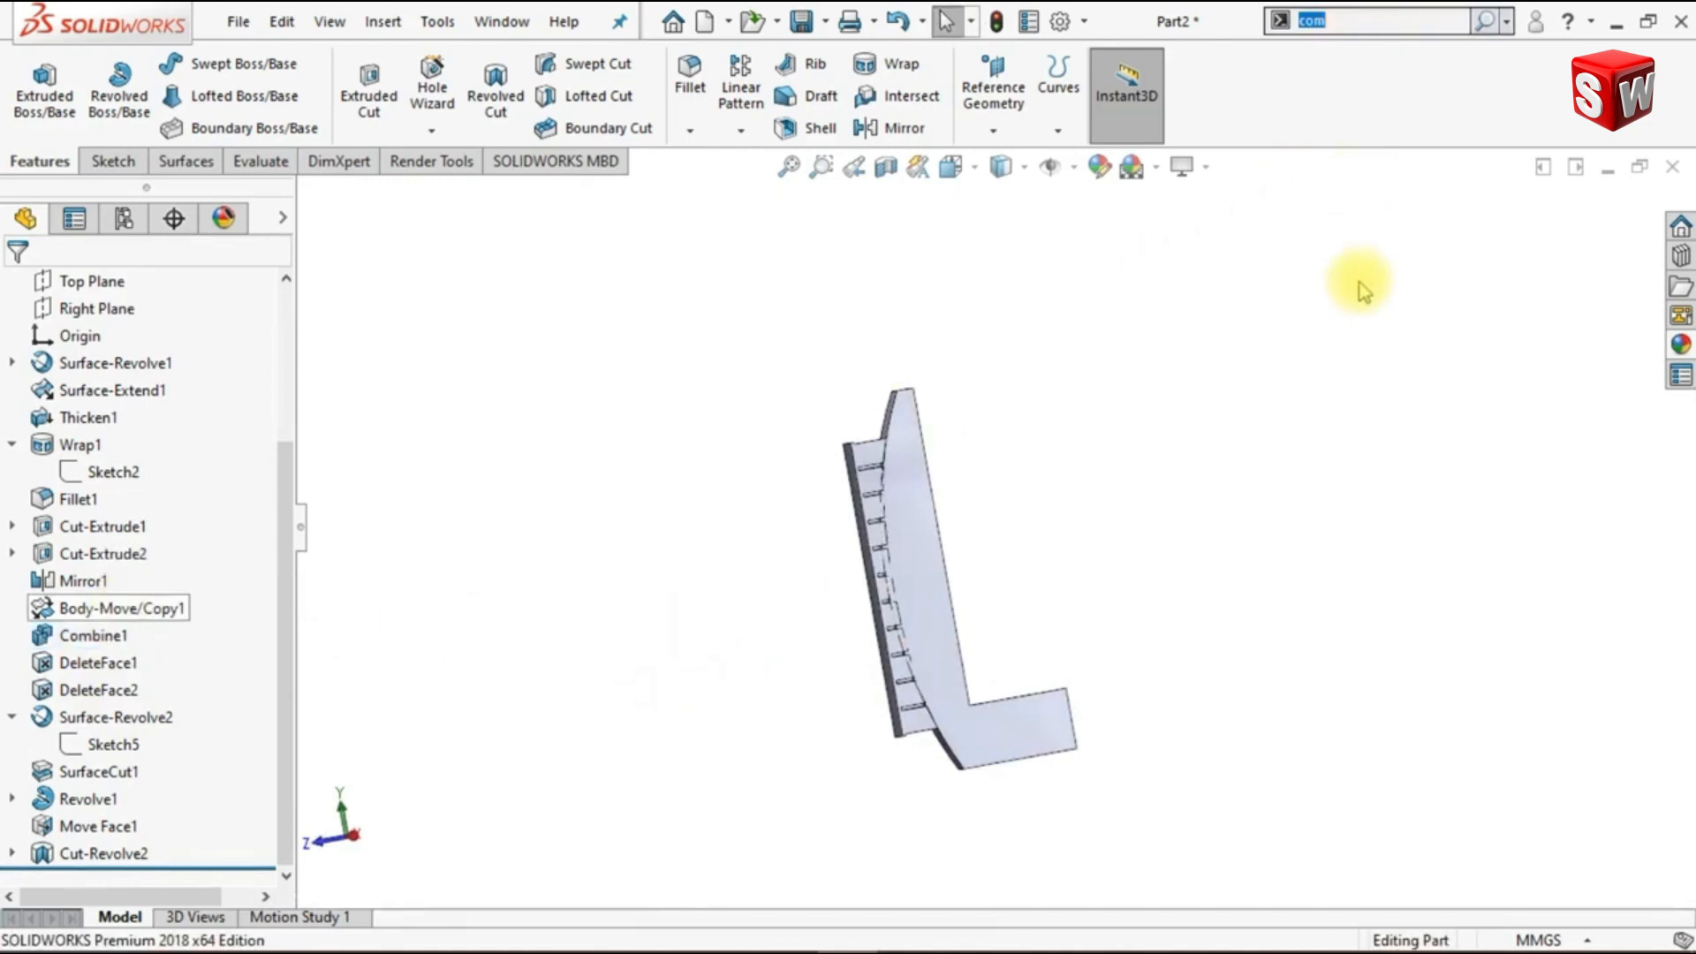
- Subtract the trimmed hexagonal column body from the hollowed wedge, using Combine with the wedge as the main body
key("Return")
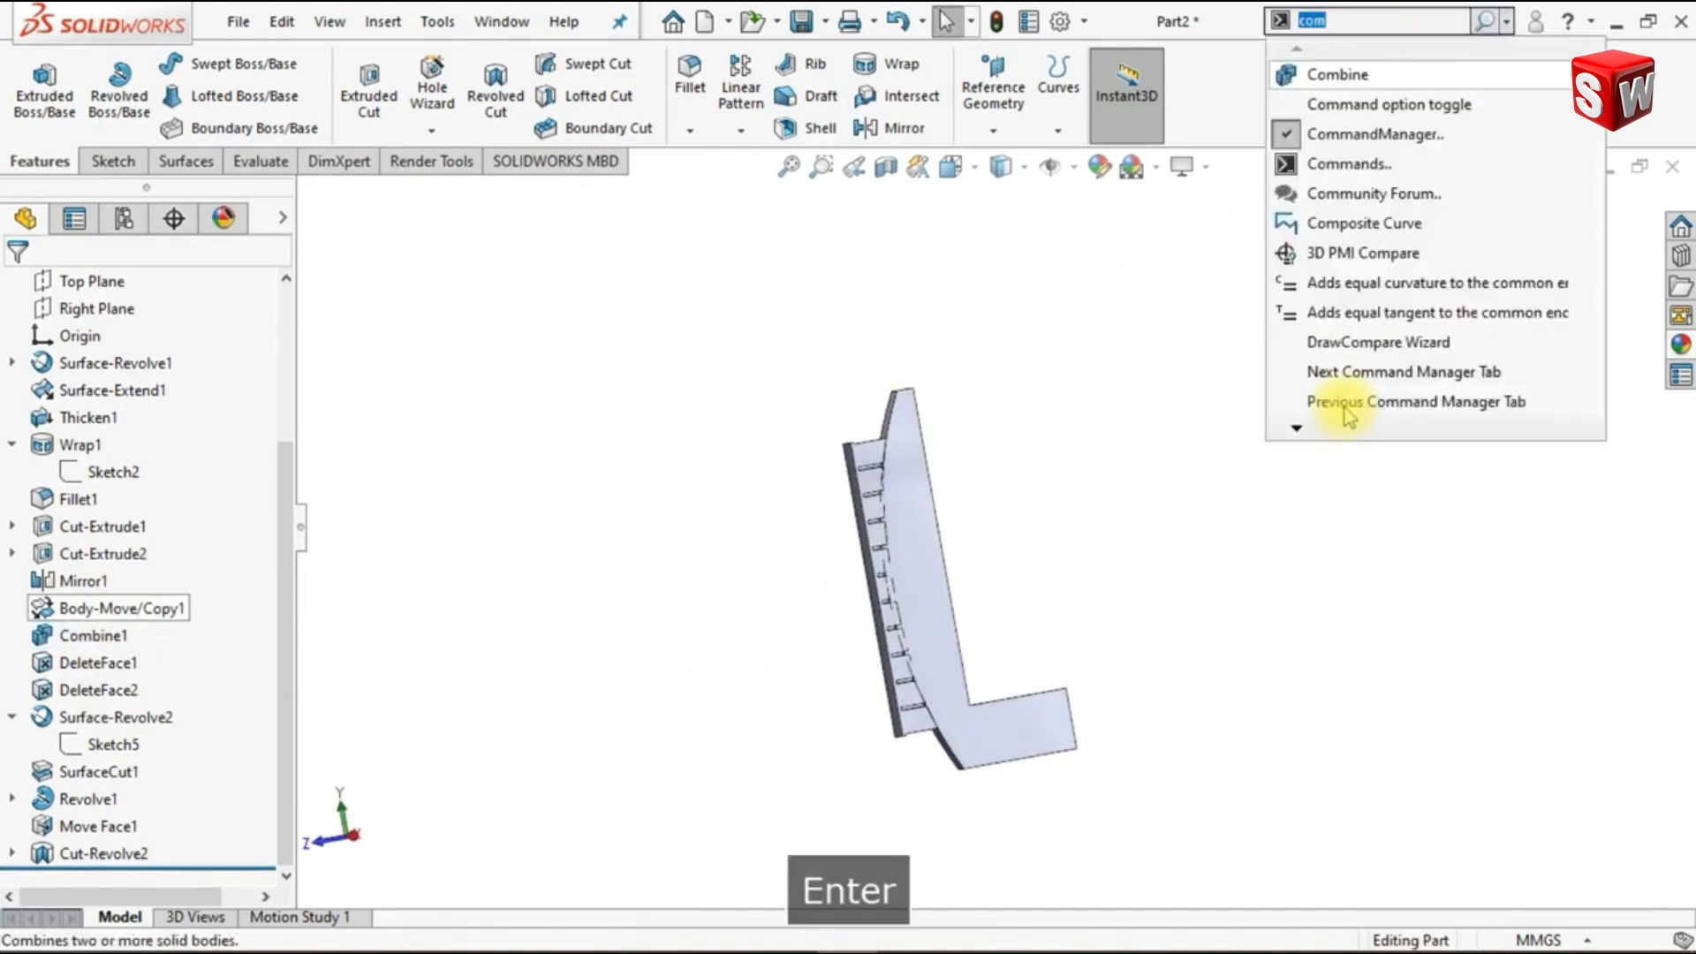
left_click(1387, 80)
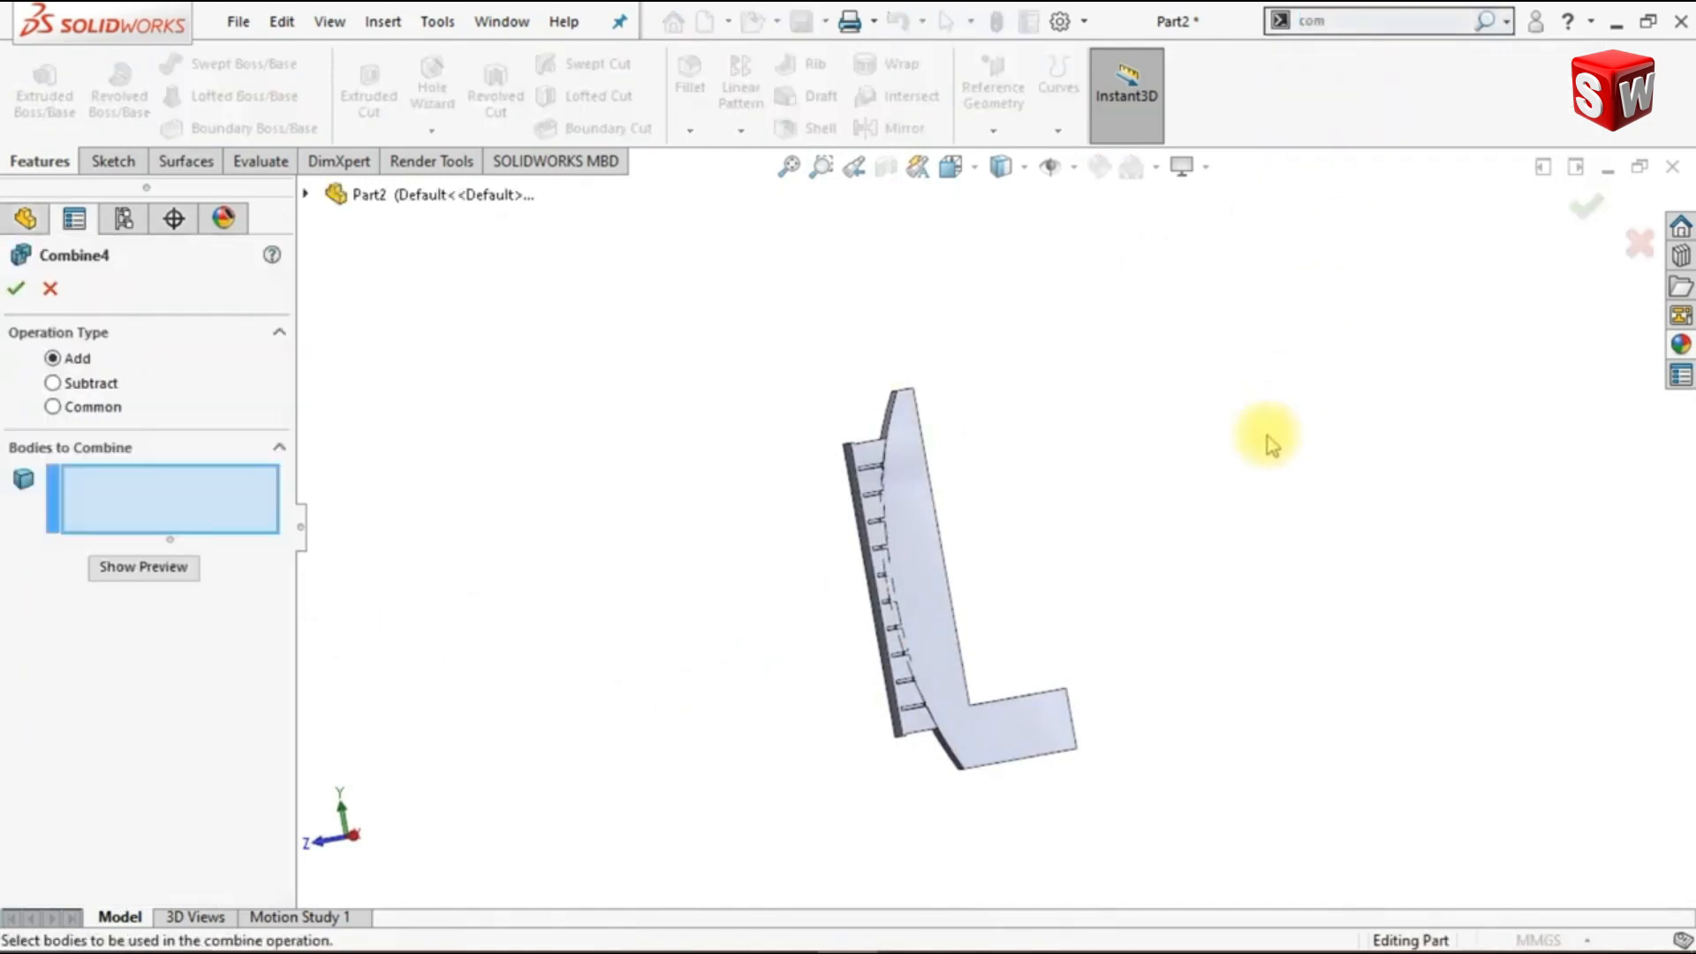
left_click(53, 383)
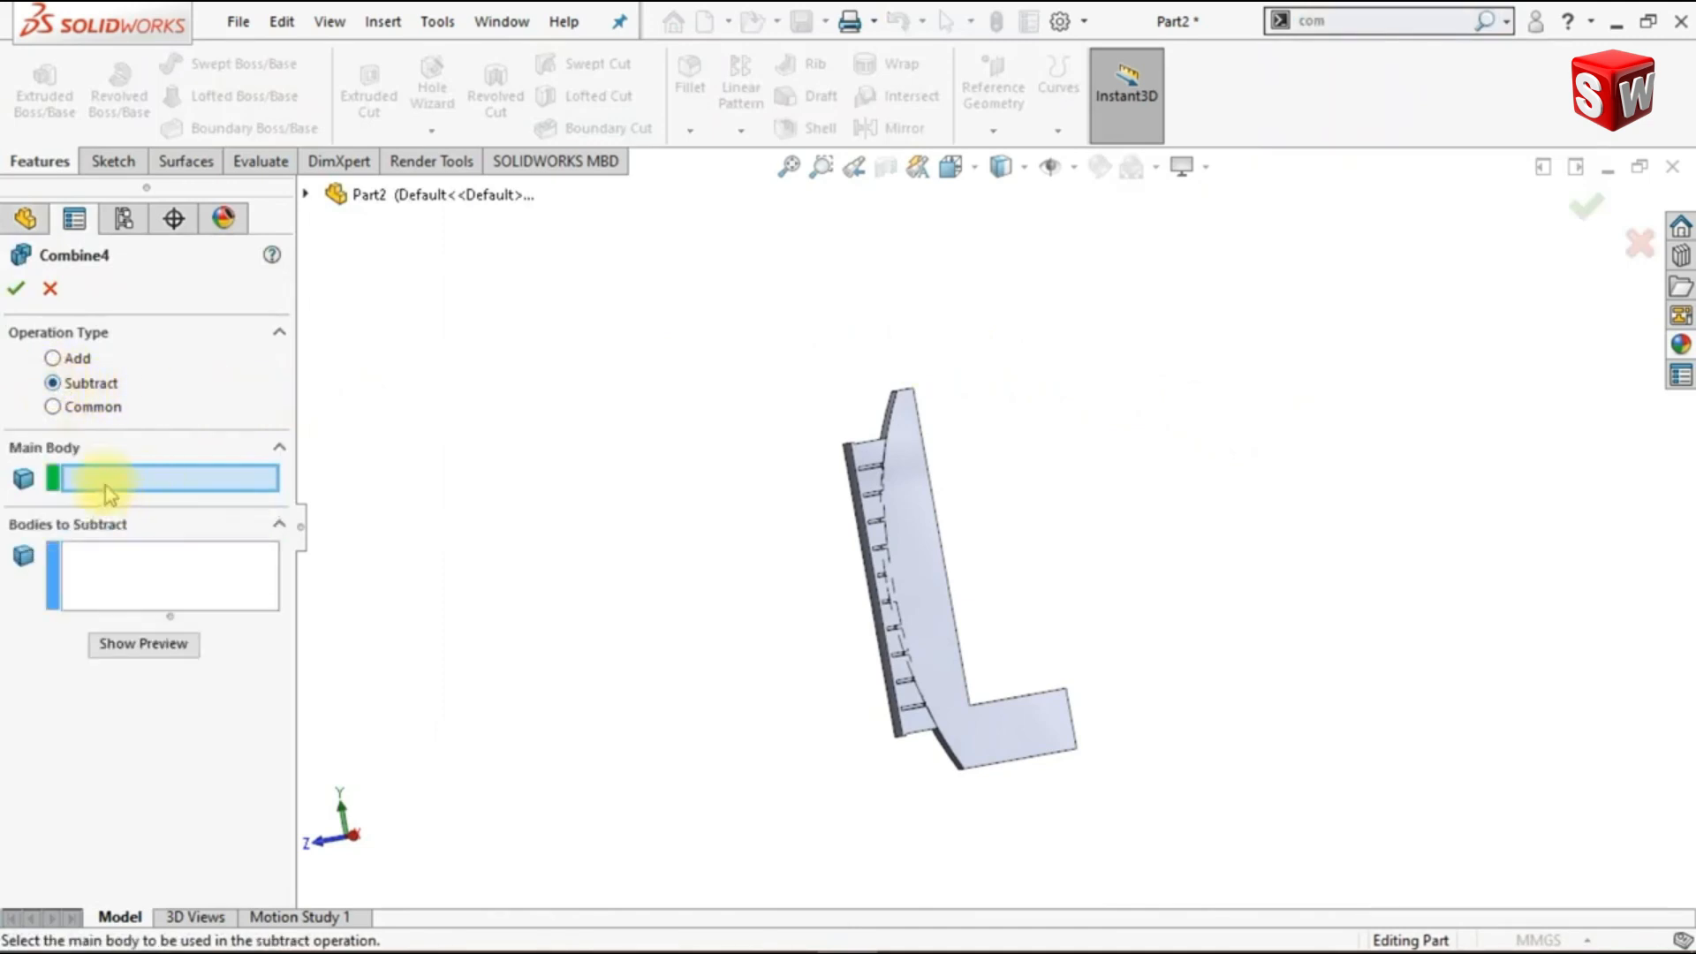
left_click(994, 752)
scroll(934, 637, "down", 3)
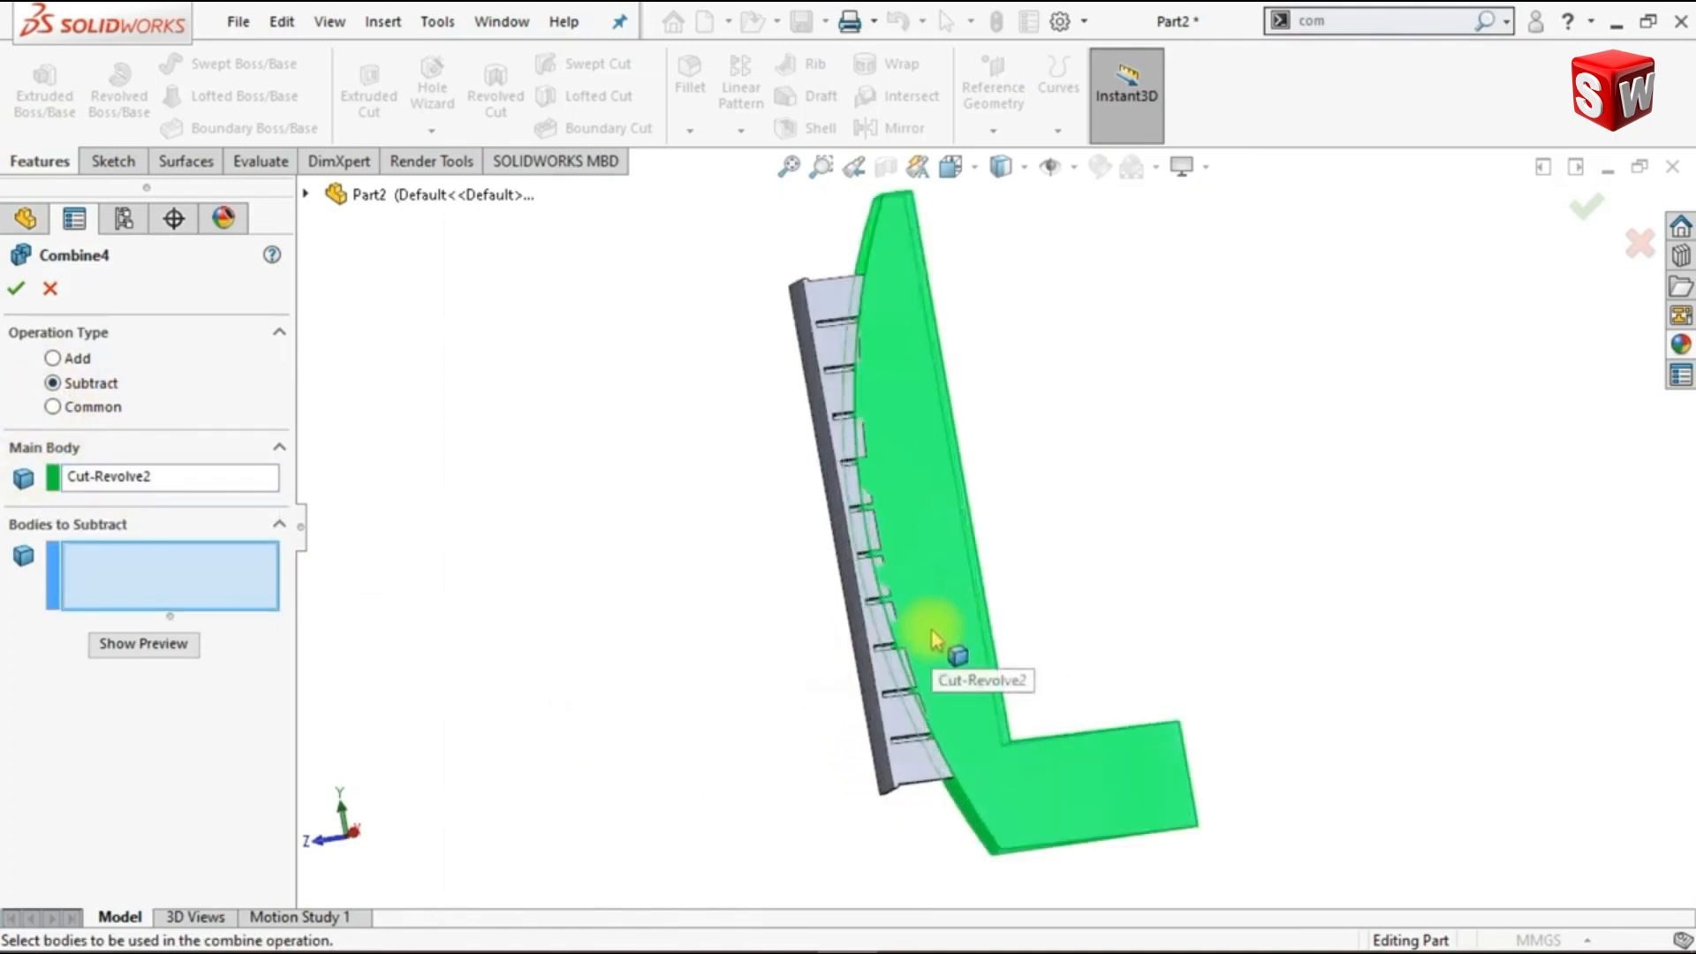
left_click(804, 328)
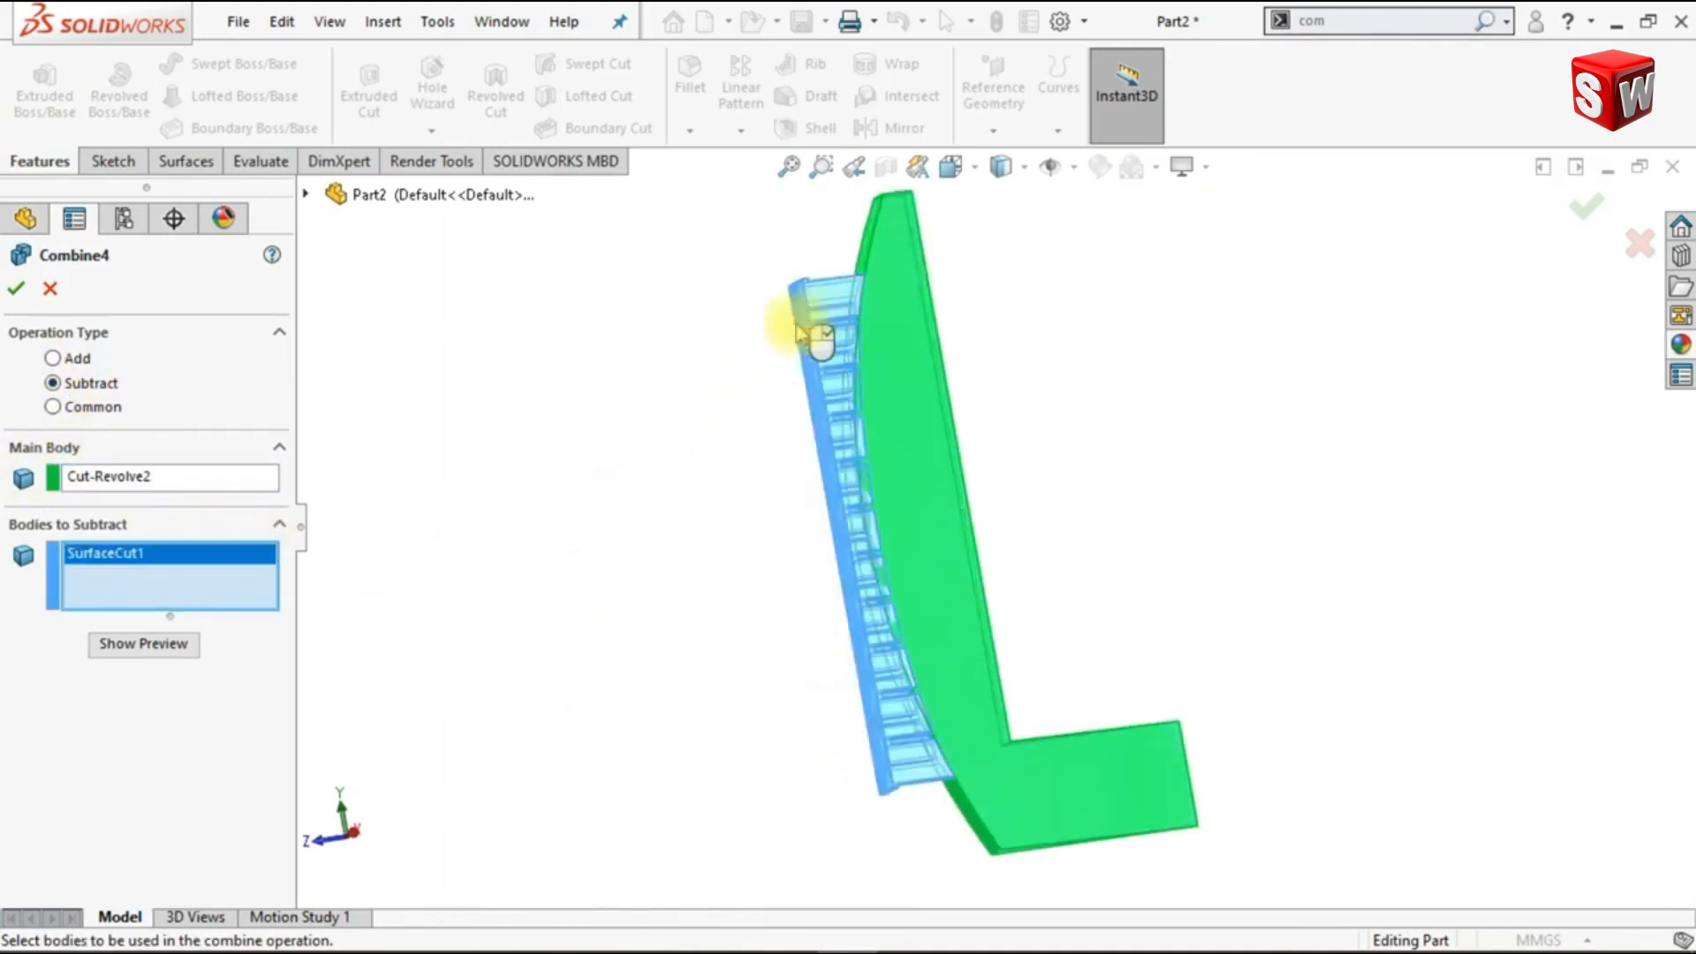
left_click(15, 289)
- Mirror the honeycomb wedge body about its flat L-shaped side face
middle_click_drag(674, 587, 883, 619)
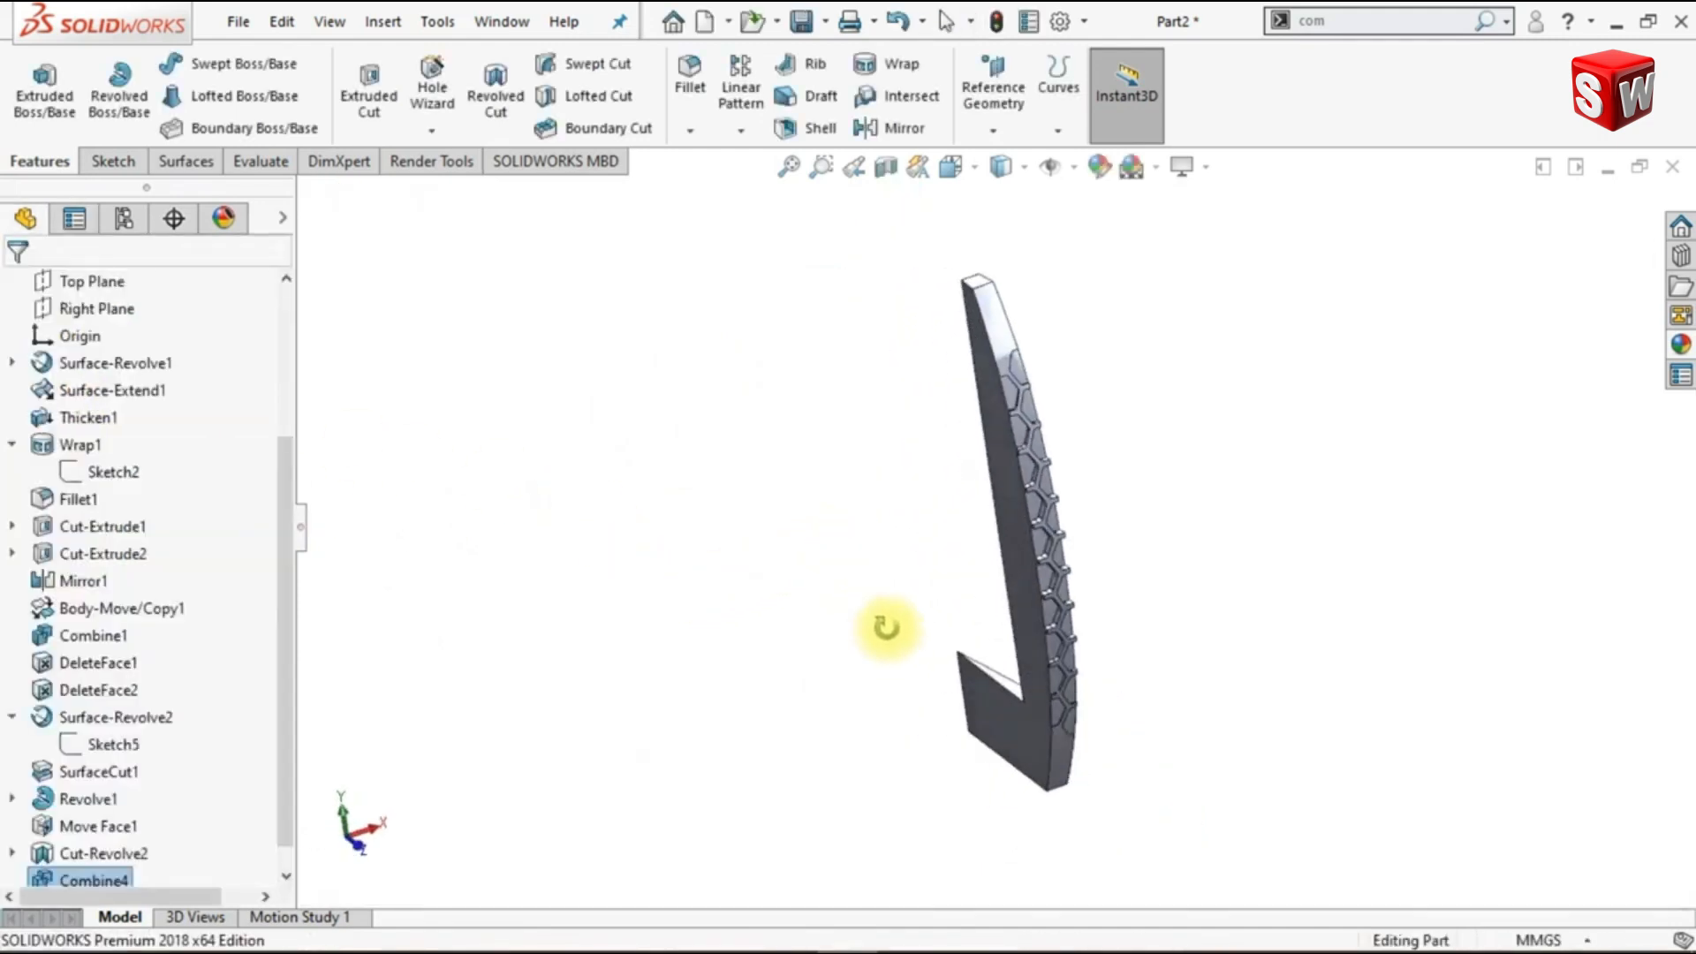
left_click(898, 128)
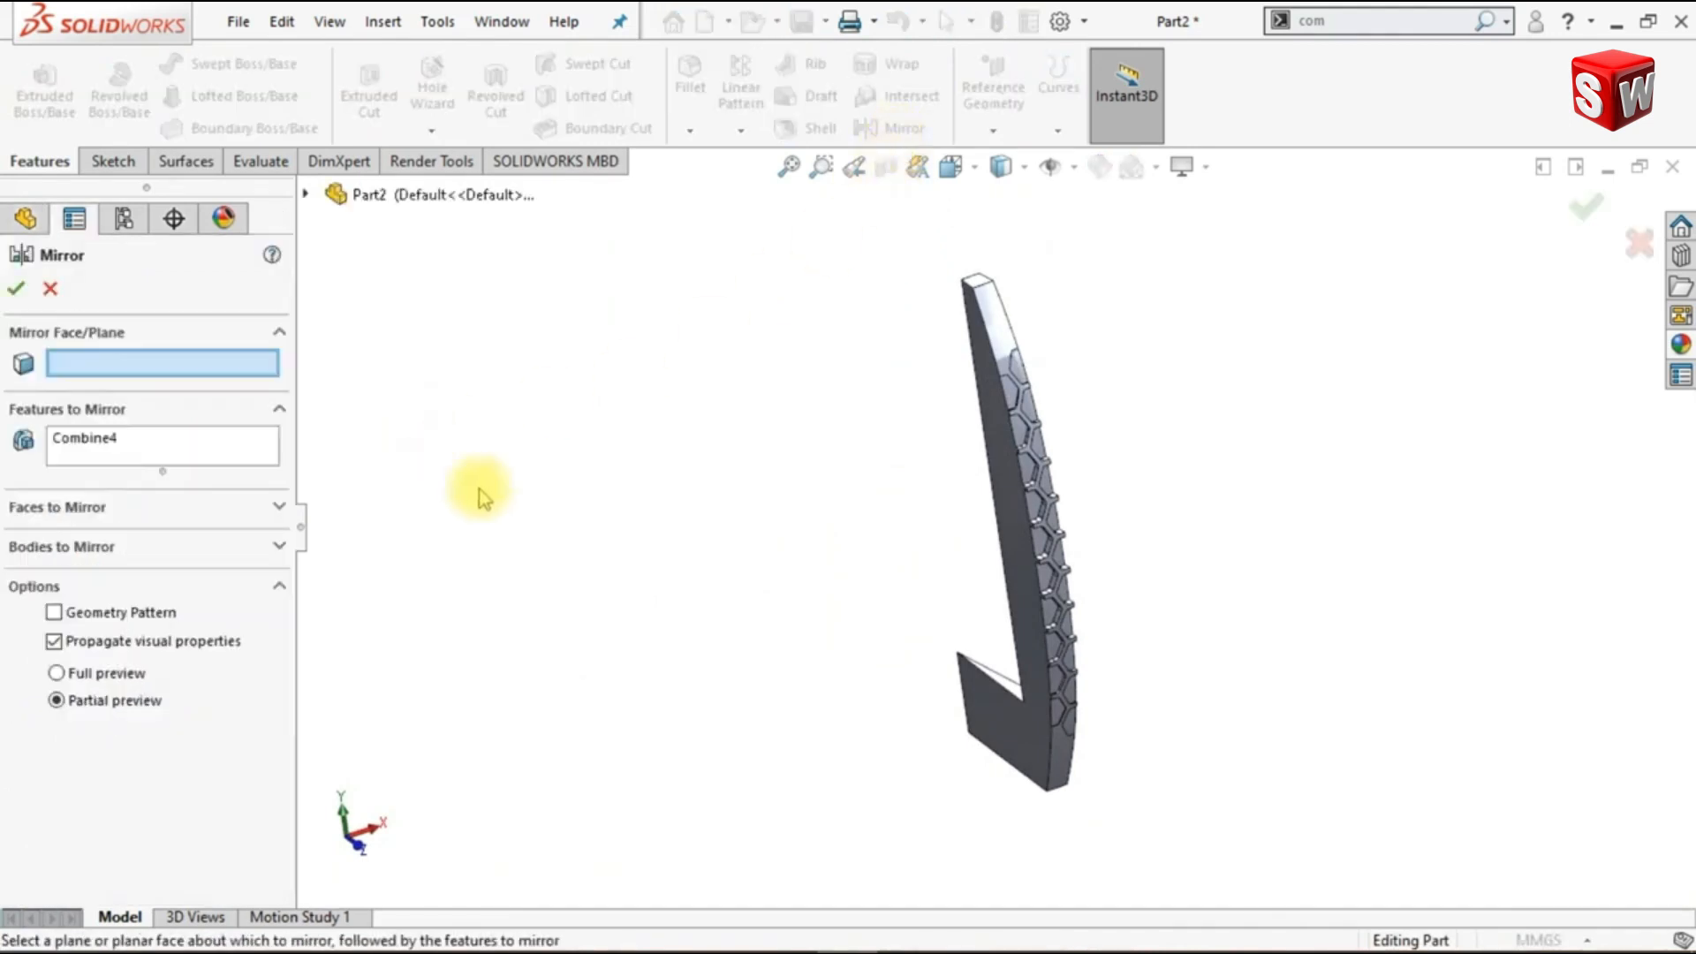
left_click(960, 732)
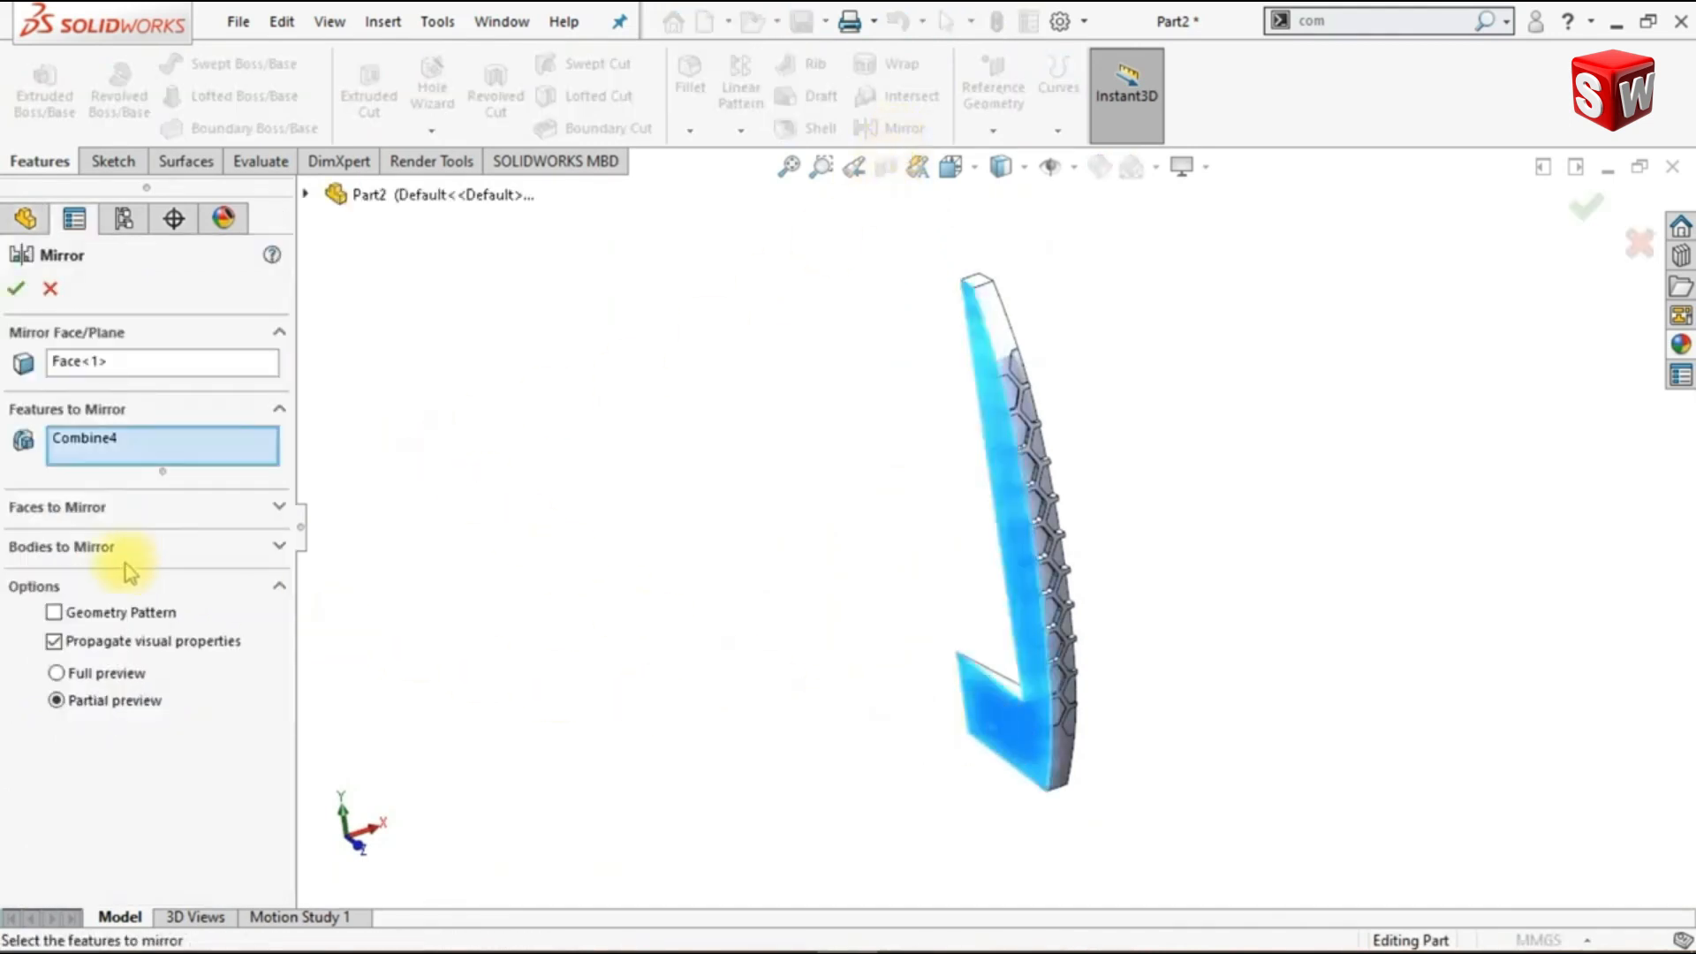
left_click(125, 563)
left_click(1010, 746)
middle_click_drag(1011, 746, 847, 734)
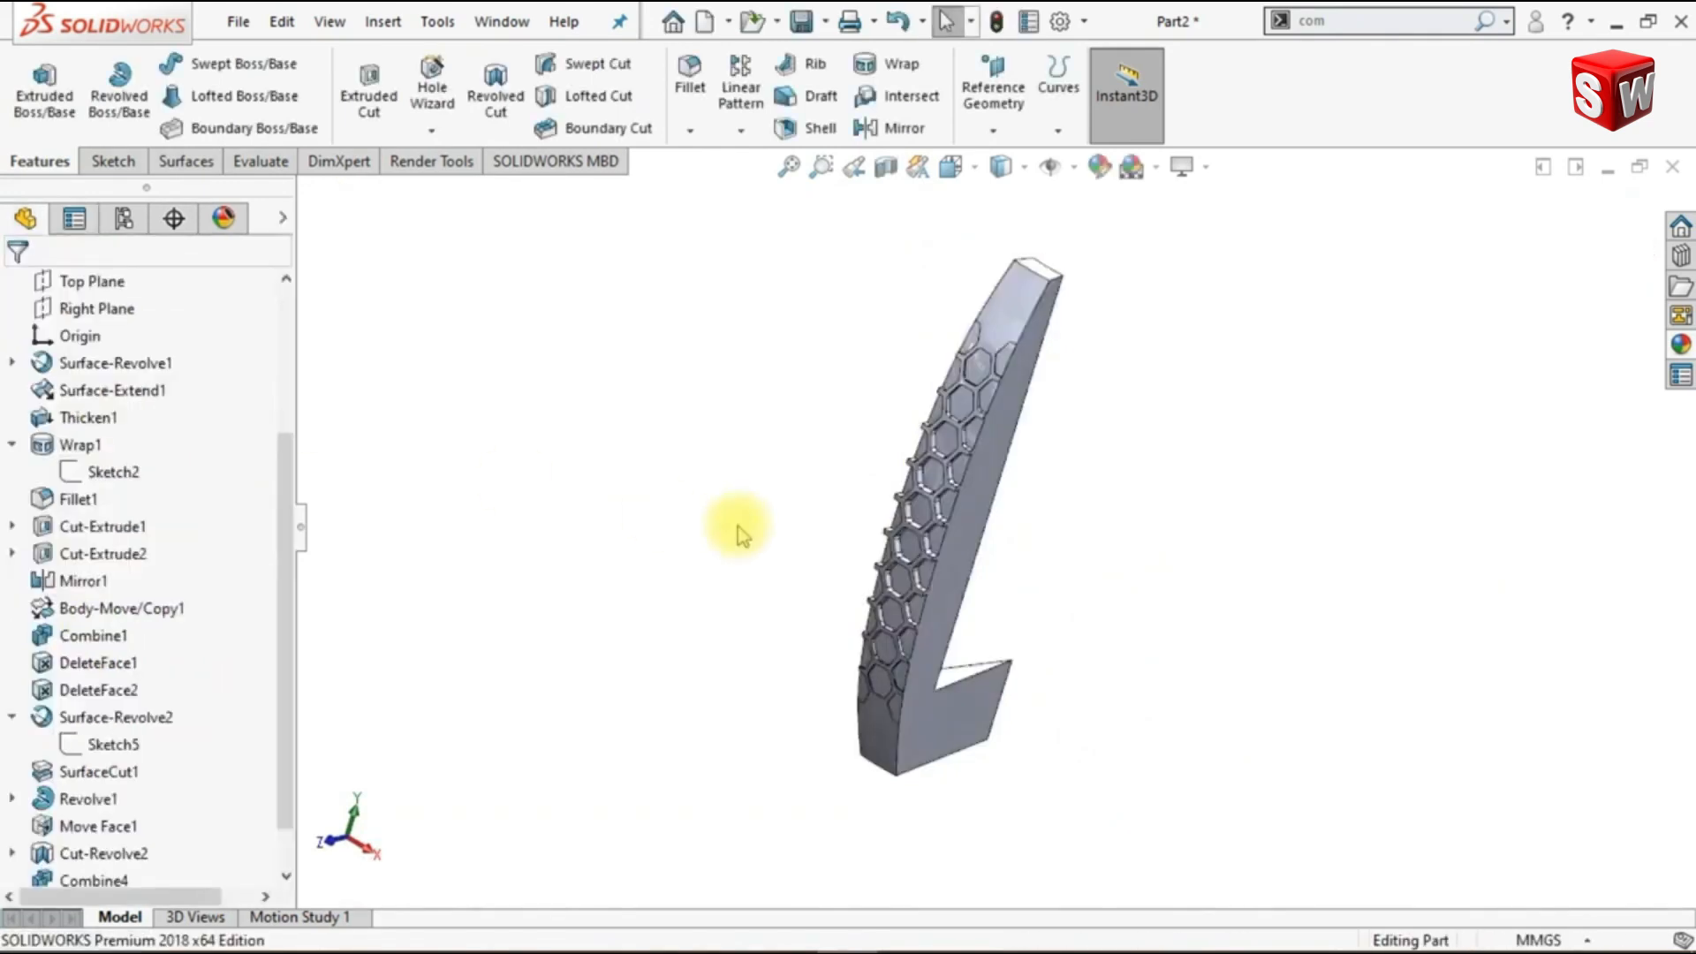
- Set up a circular pattern of the mirrored wedge body around its vertical central-axis edge, equally spaced over 360 degrees
key("ctrl+7")
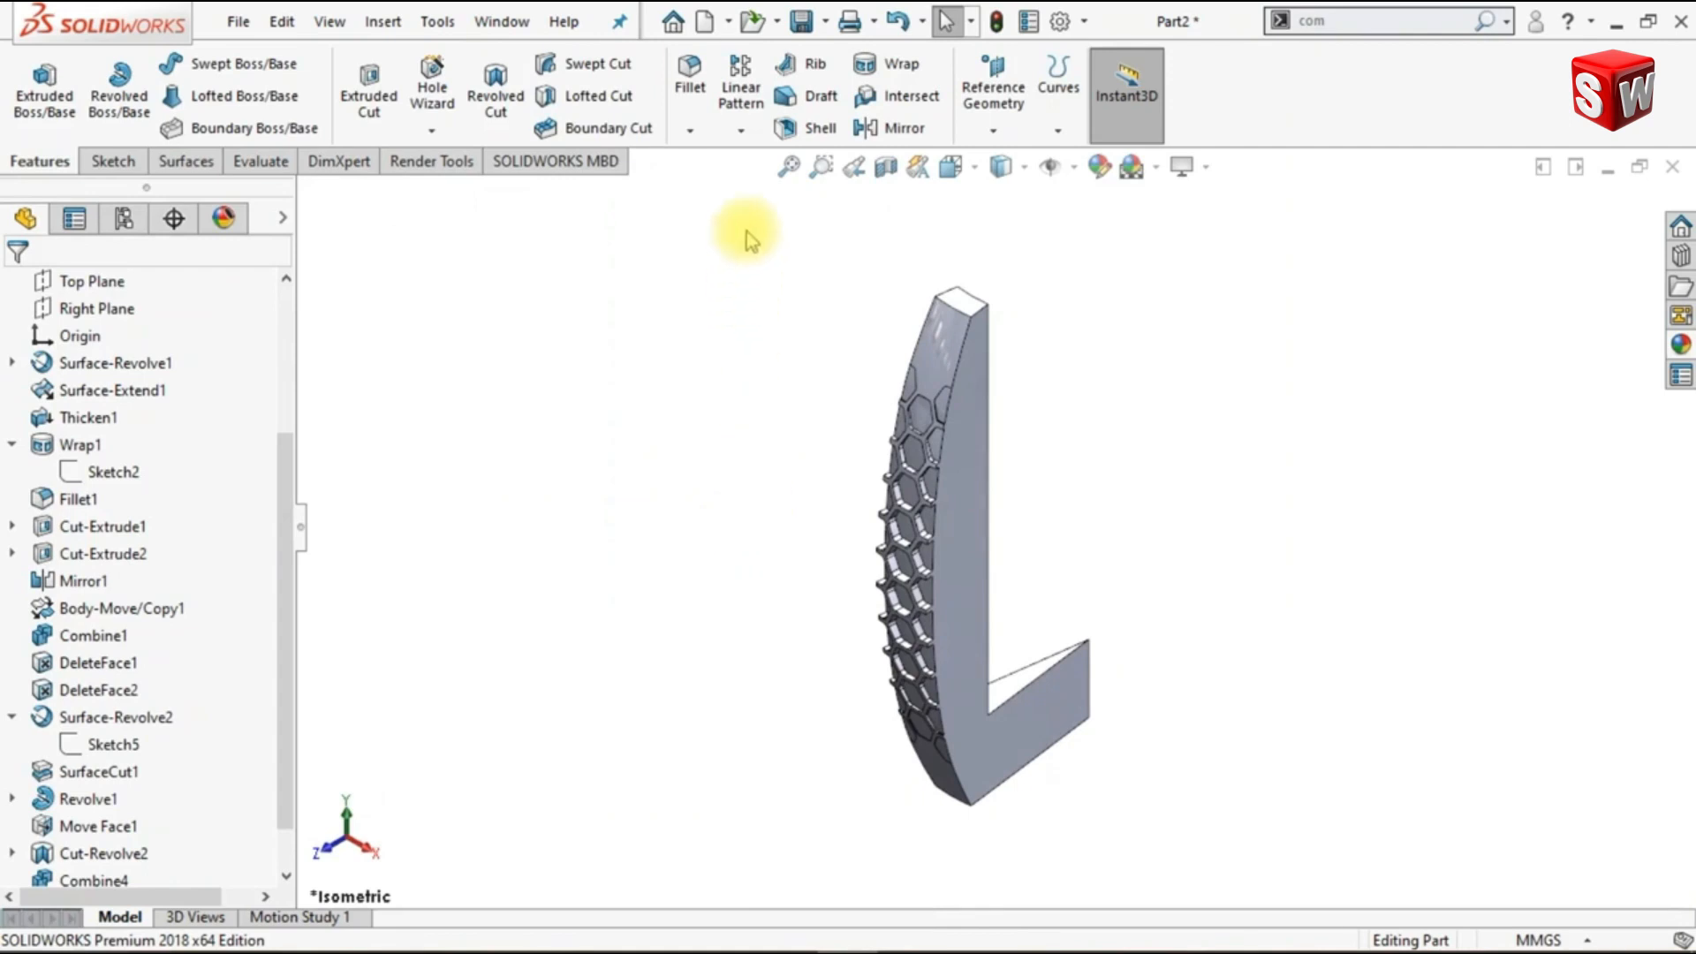
left_click(742, 135)
left_click(747, 189)
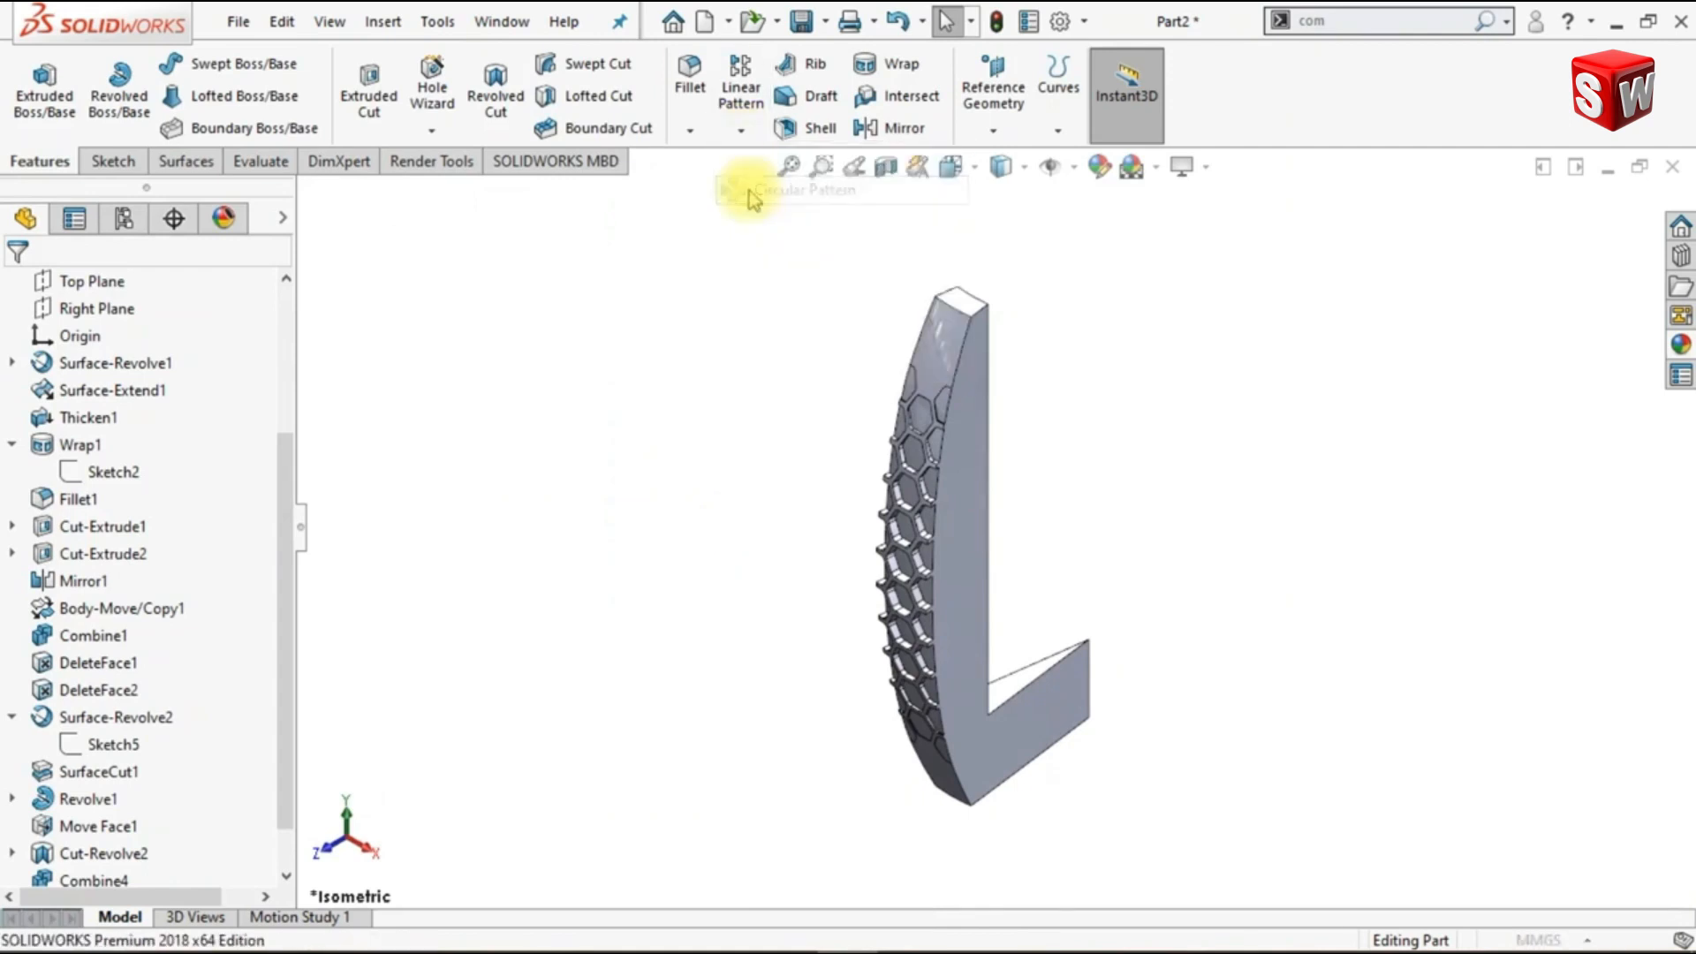
left_click(198, 372)
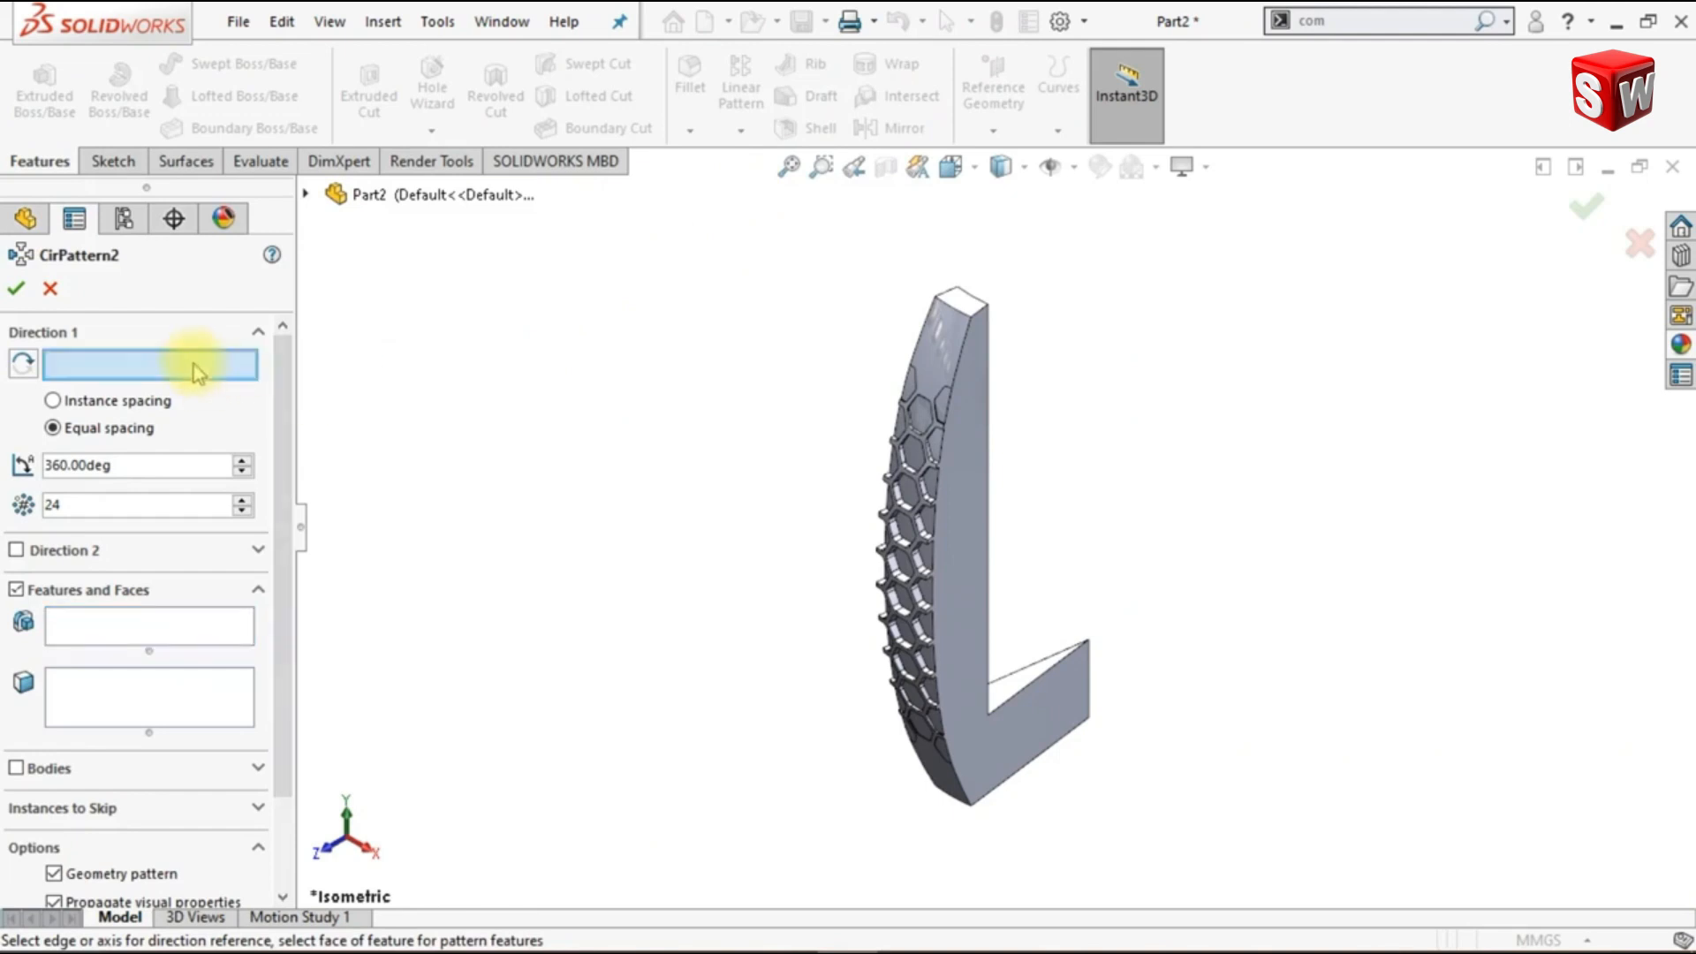
left_click(1093, 684)
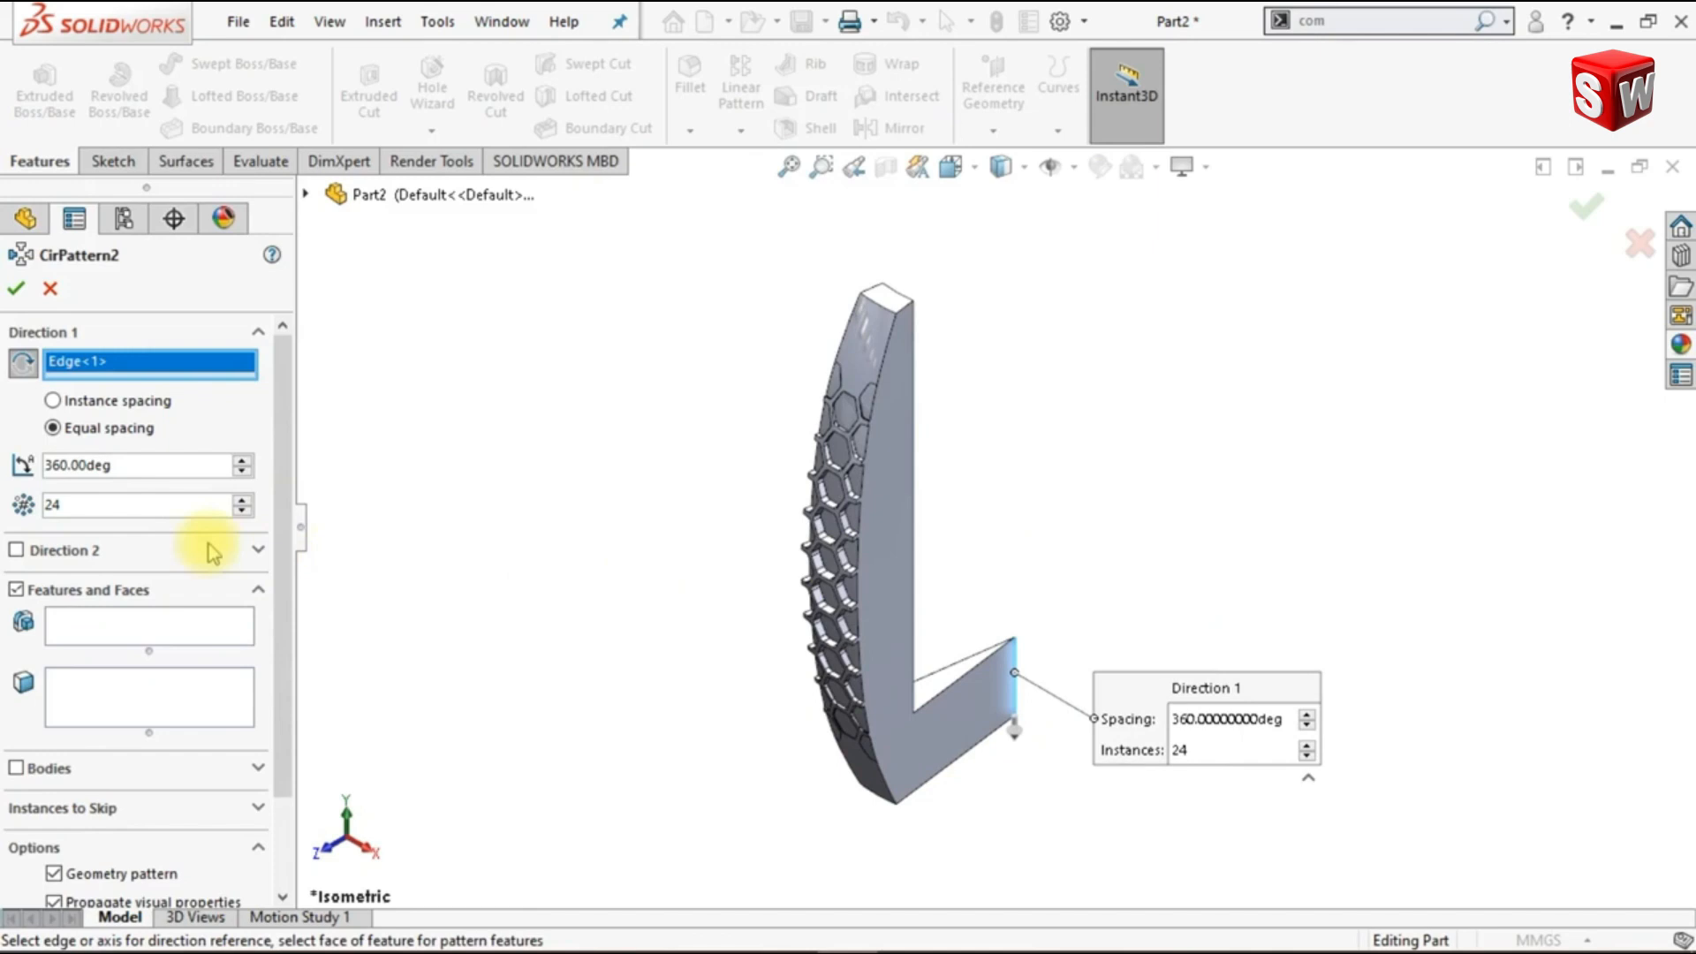
left_click(17, 769)
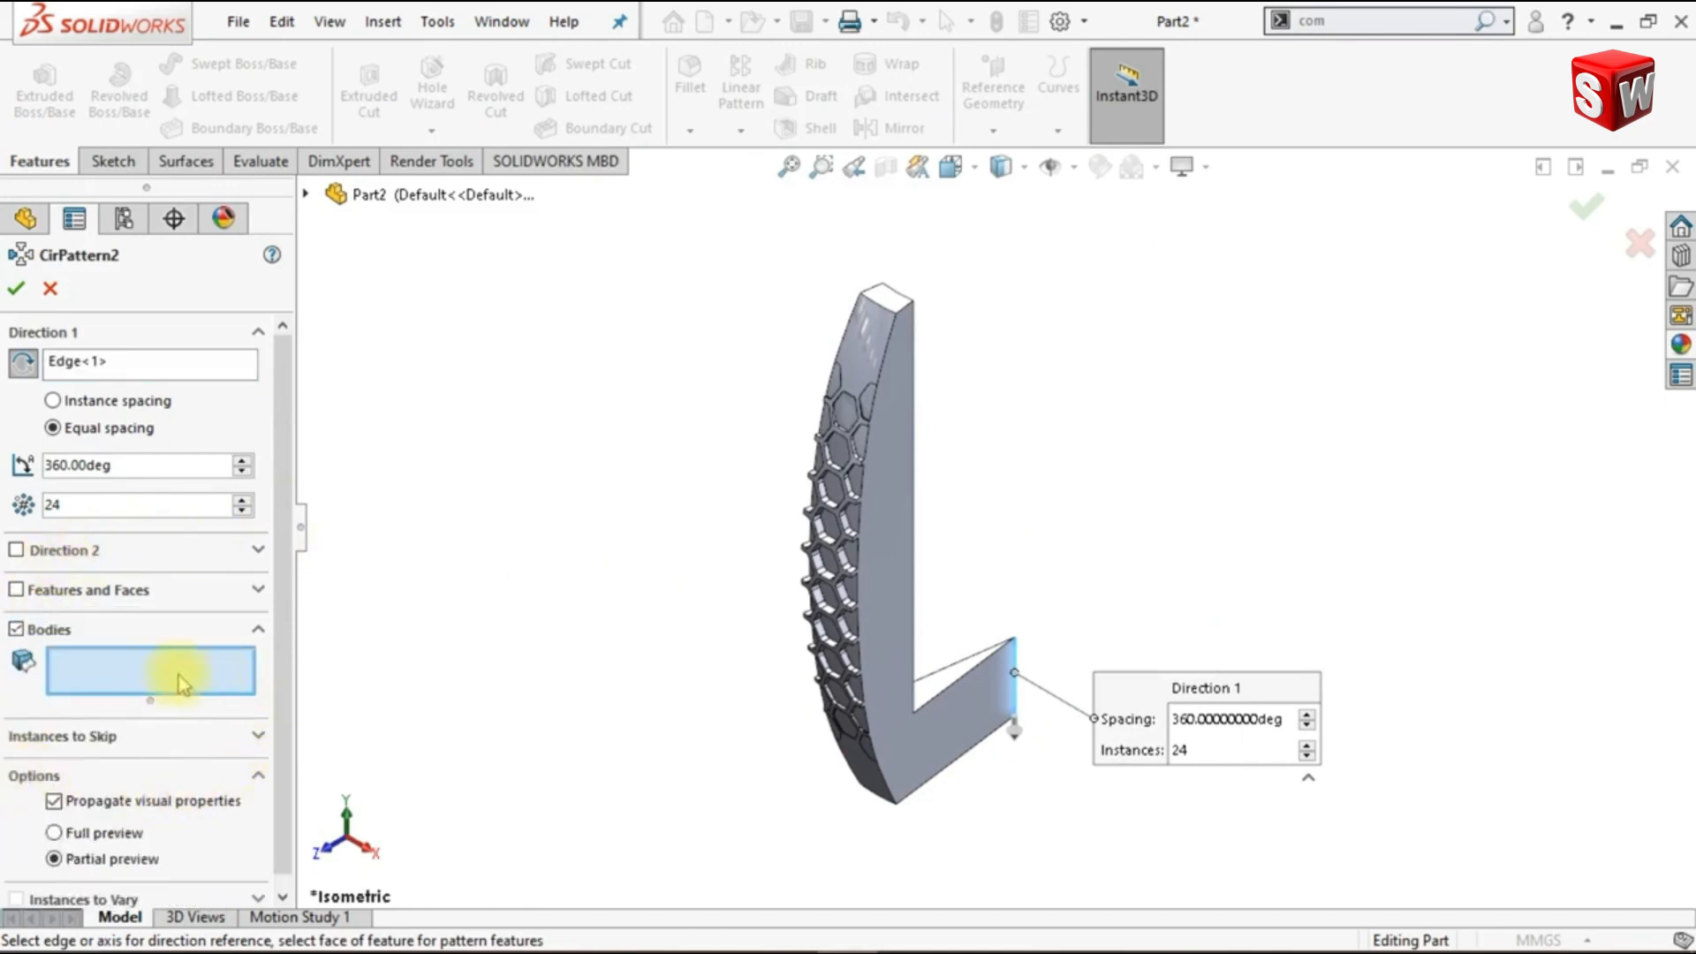
left_click(1003, 733)
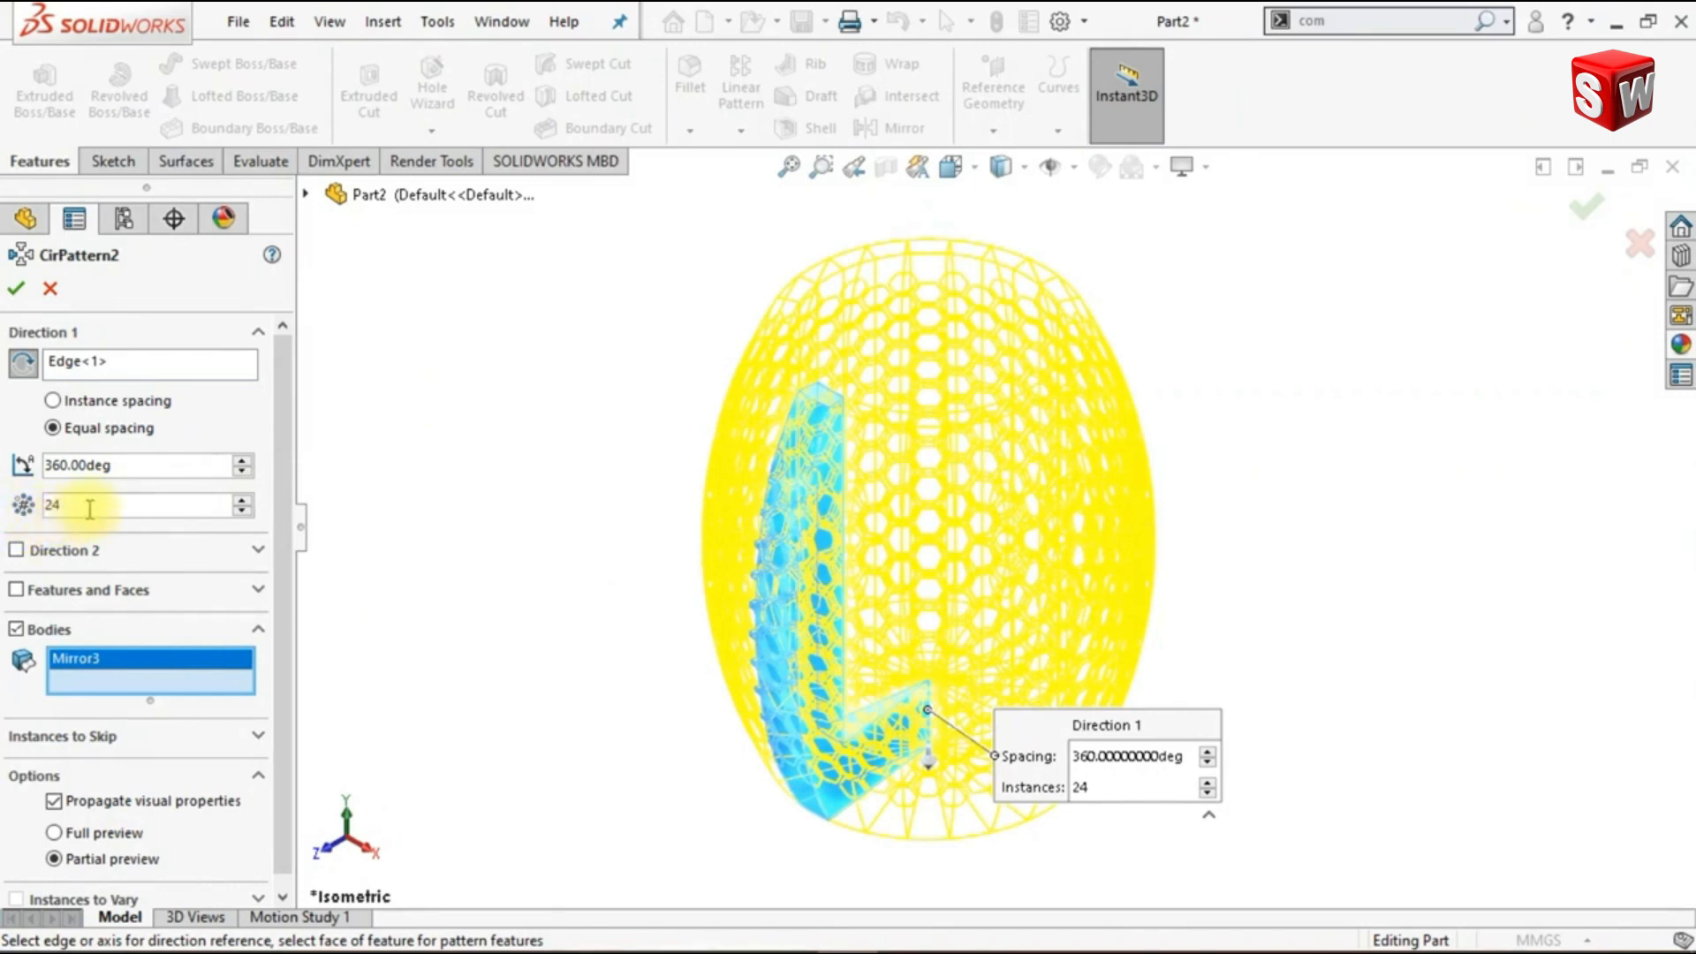
- Set the pattern's number of instances to 360/15 and complete the full ring of wedge bodies
key("BackSpace")
key("BackSpace")
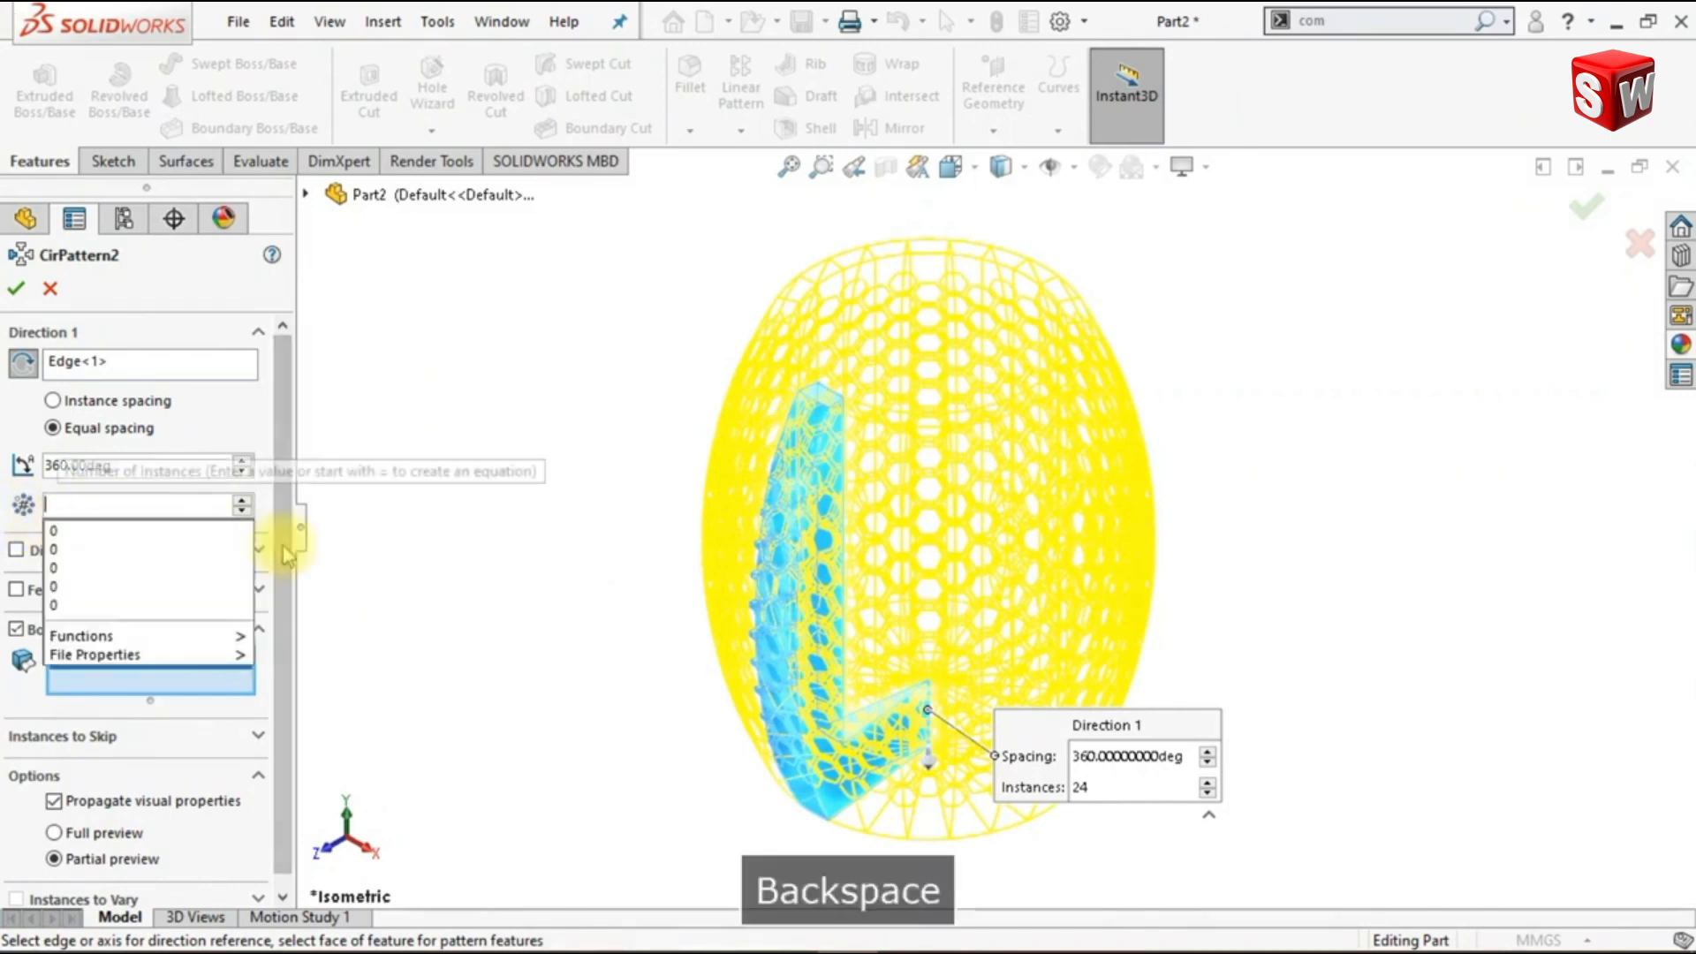
type("360")
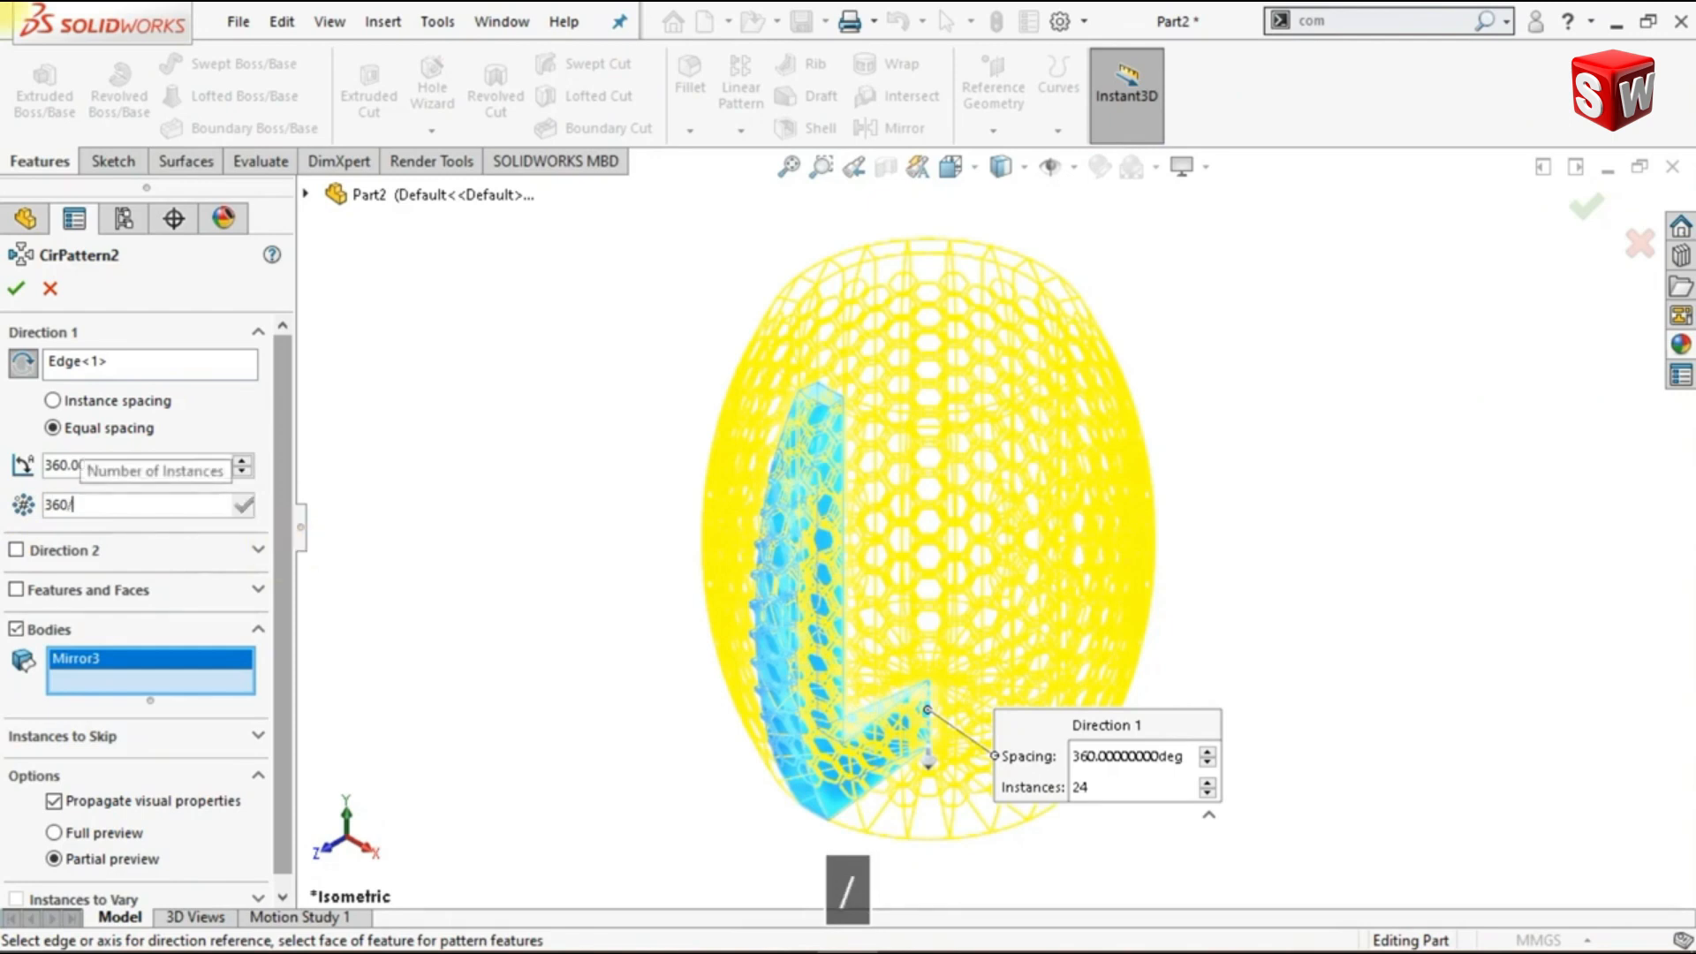
type("/15")
key("Return")
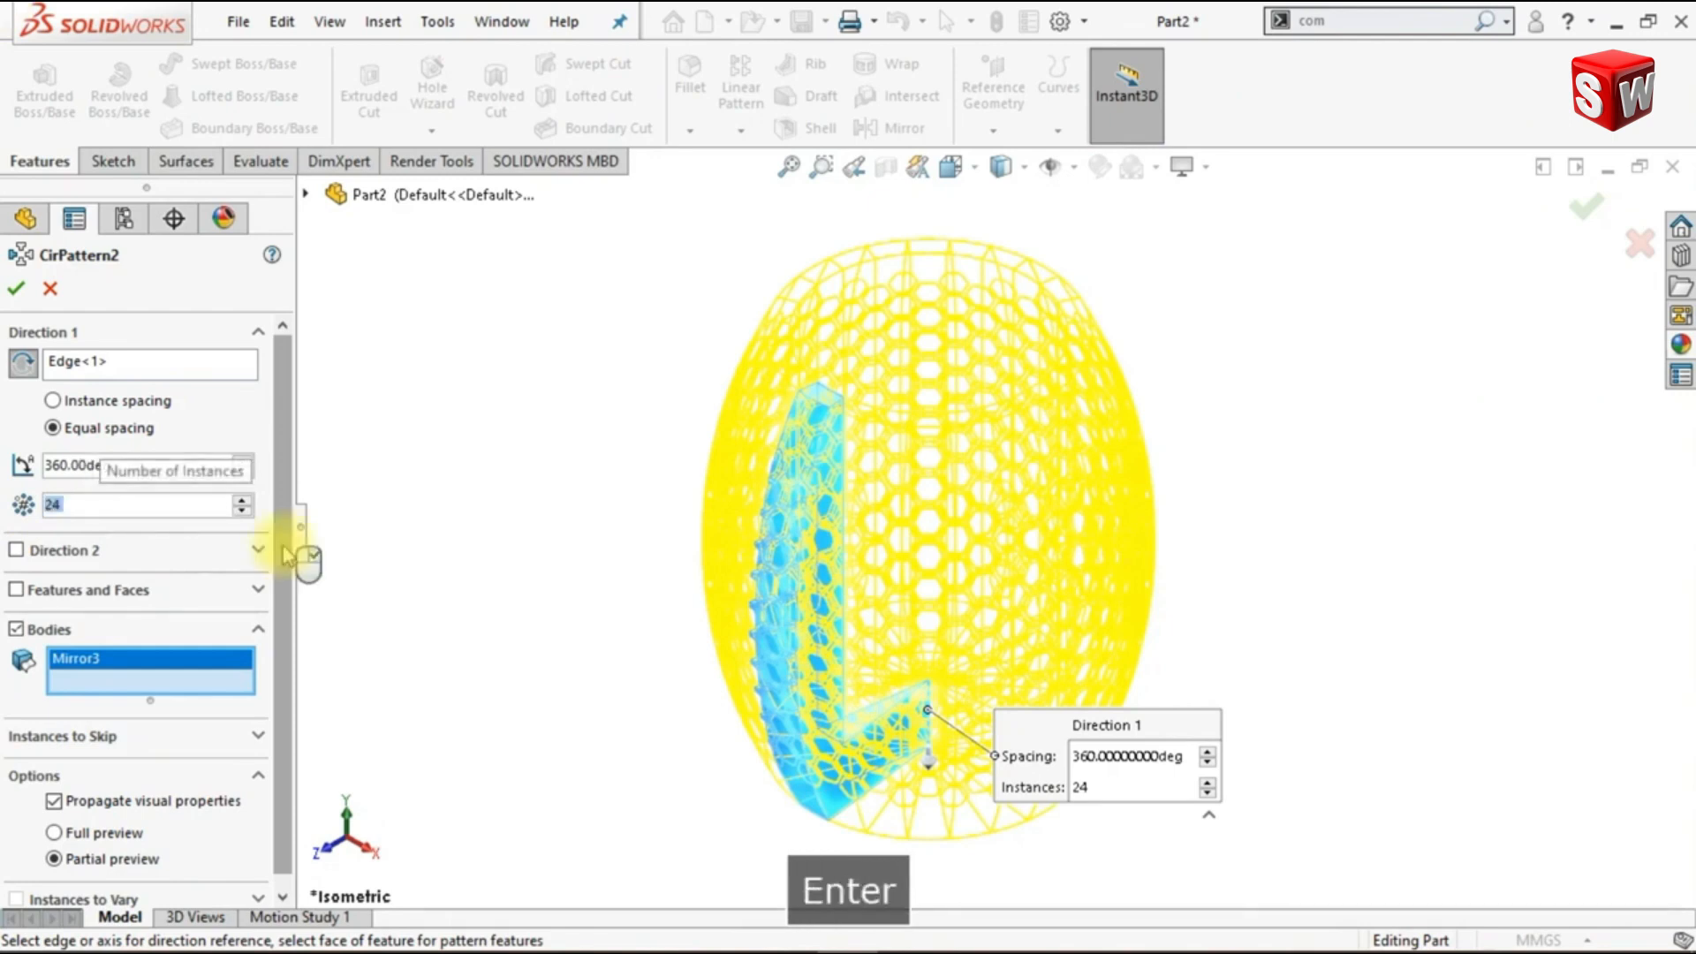
left_click(226, 512)
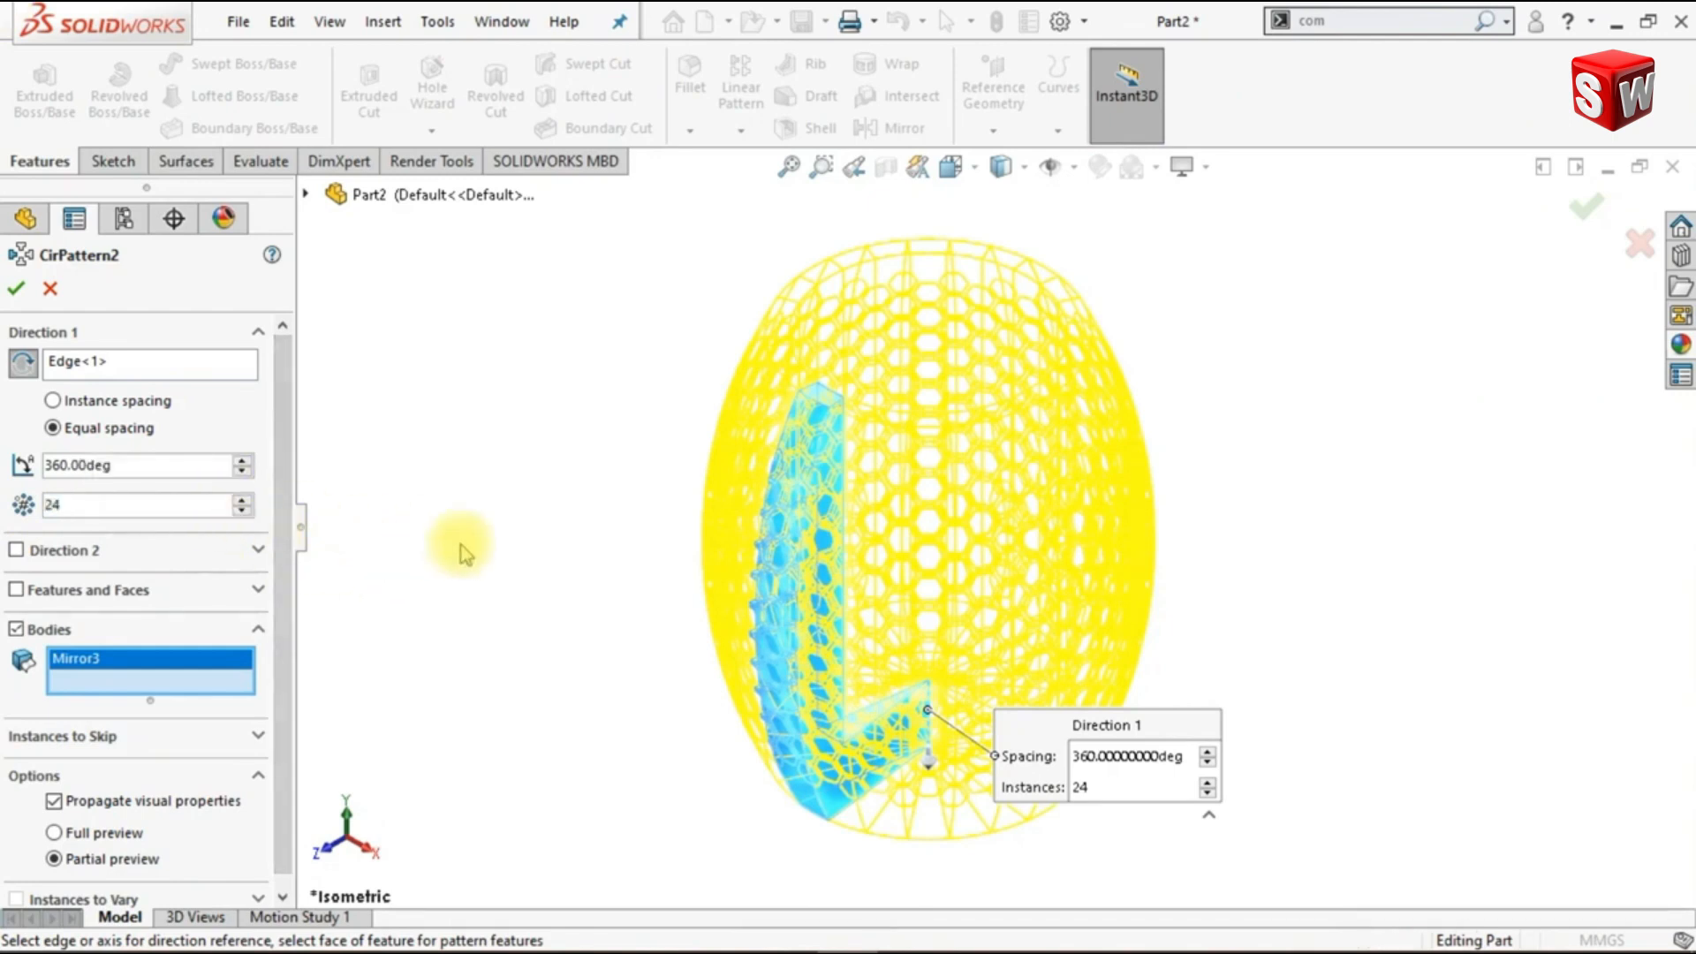
left_click(16, 288)
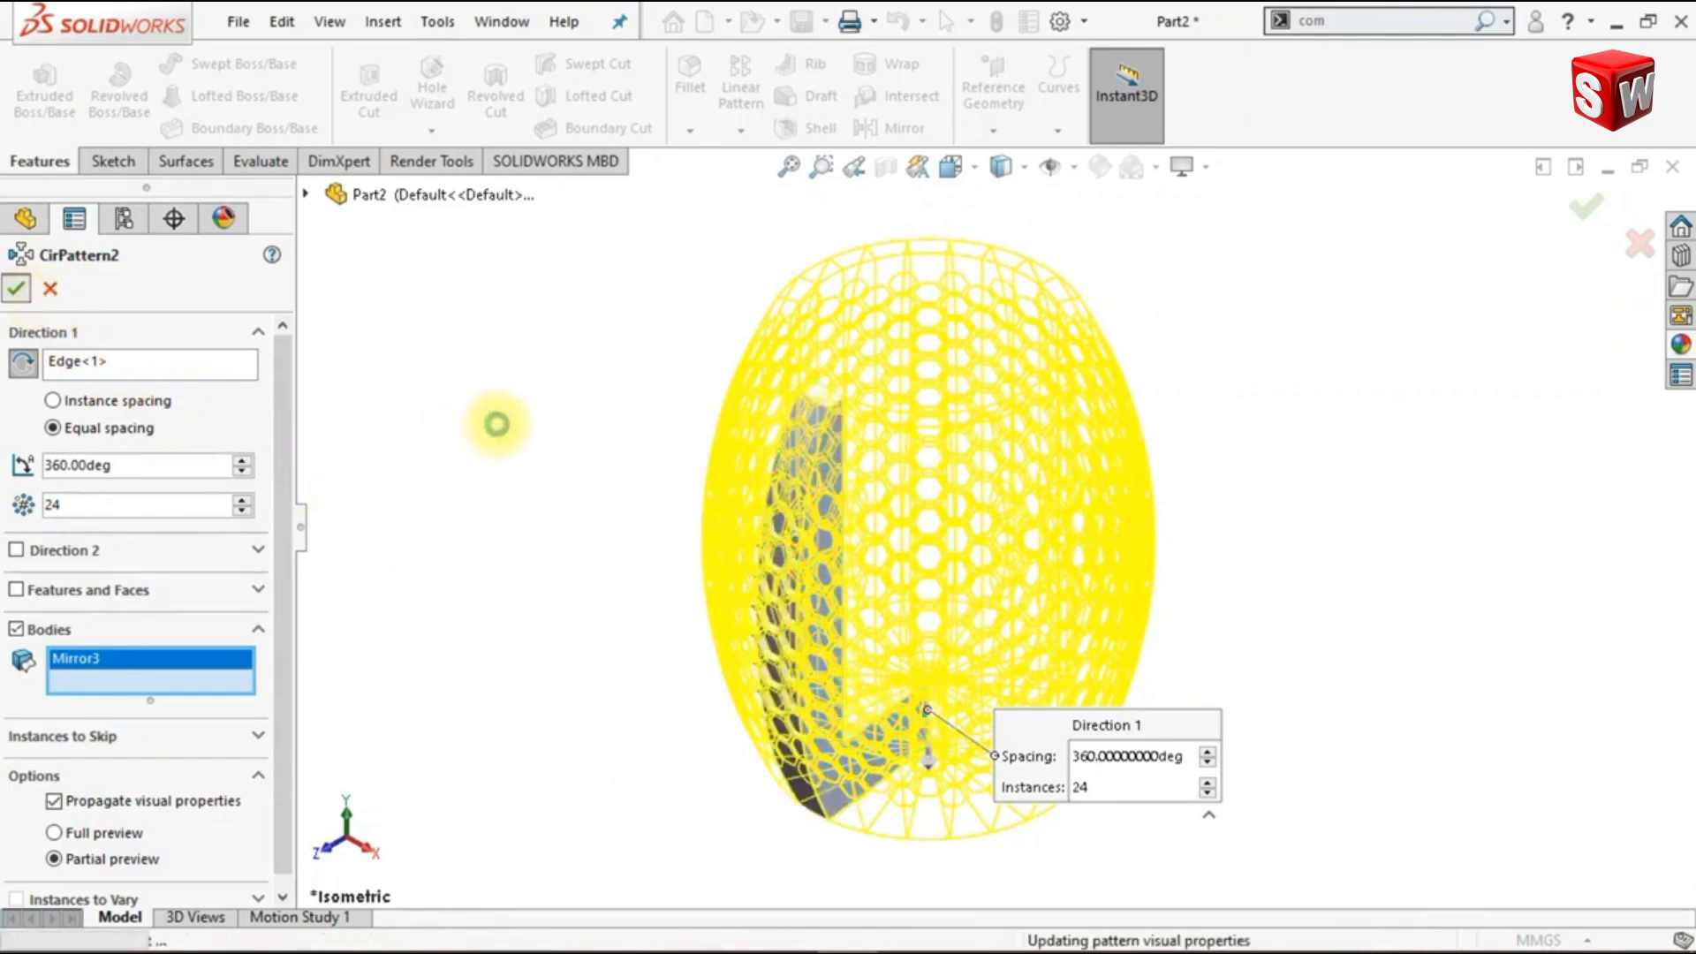
key("ctrl+1")
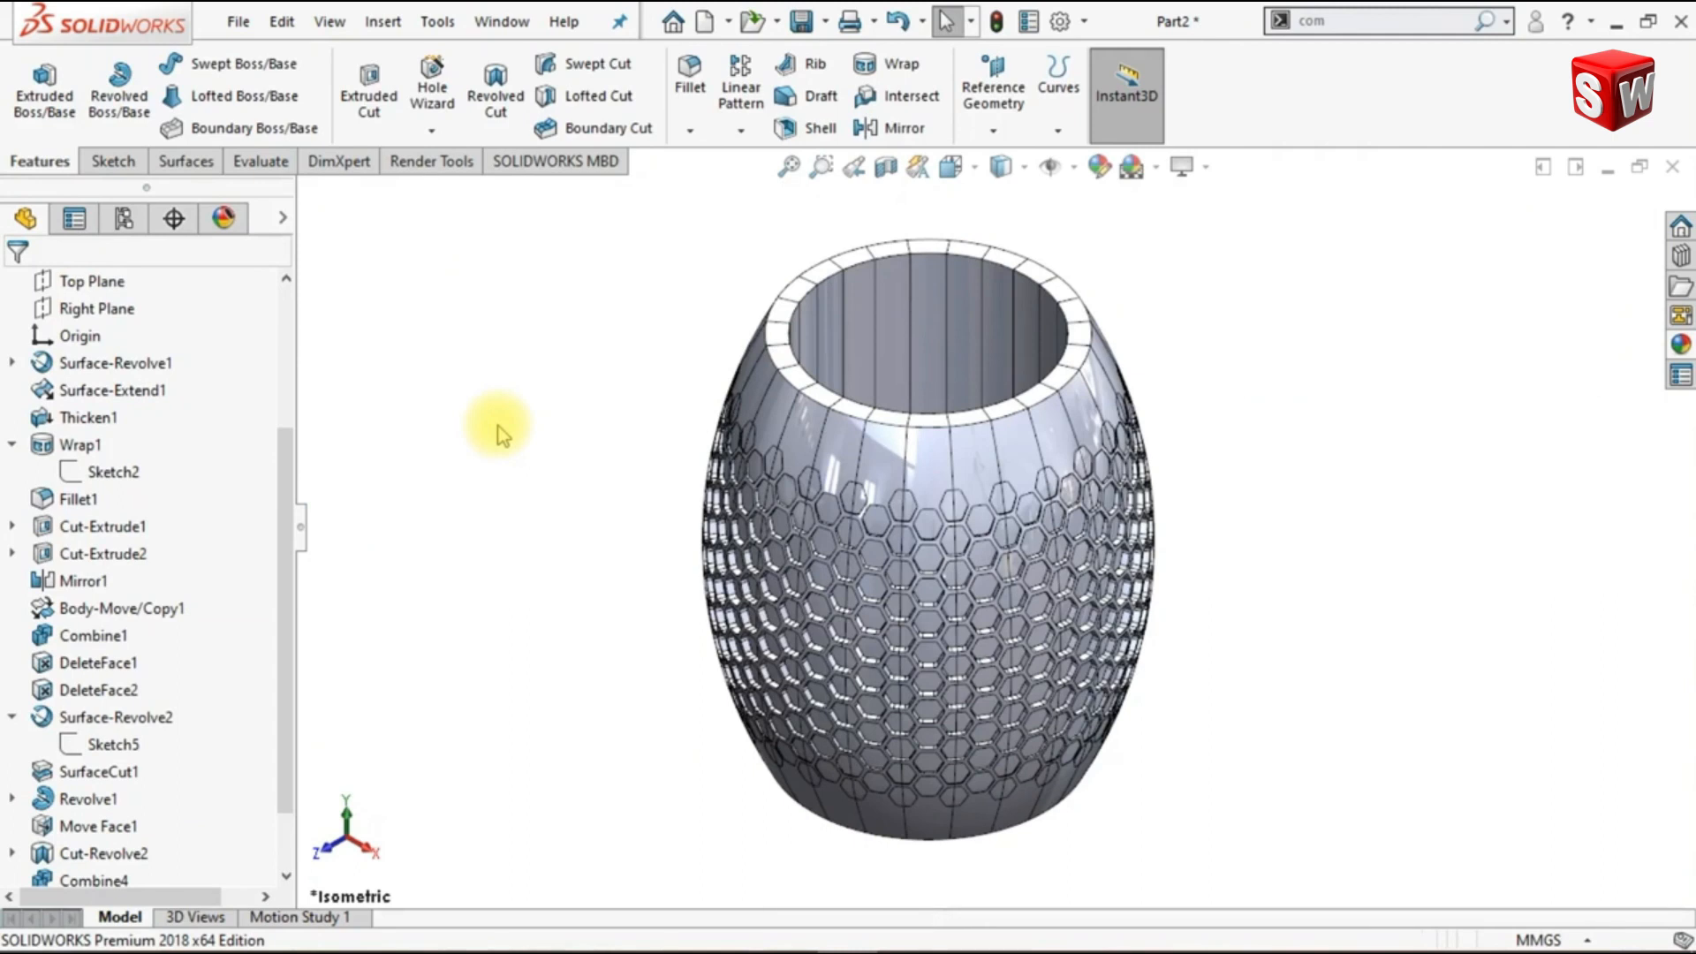
- Combine all the patterned wedge bodies into one solid vase with the Add operation
scroll(634, 487, "up", 1)
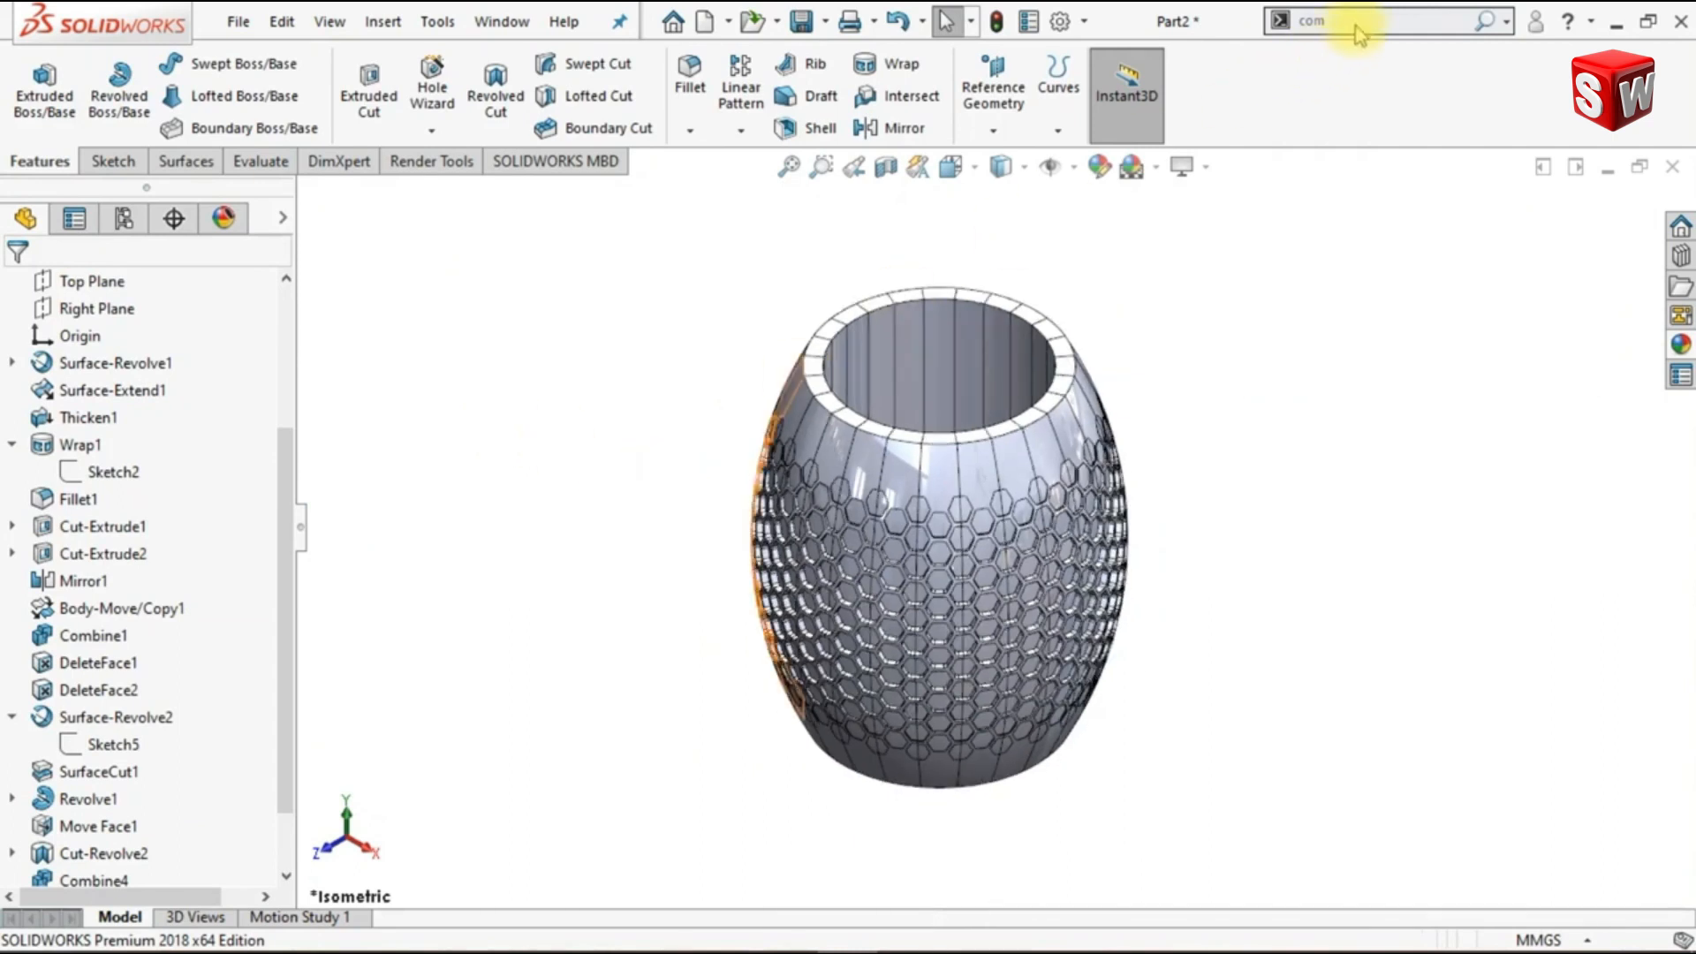
key("Return")
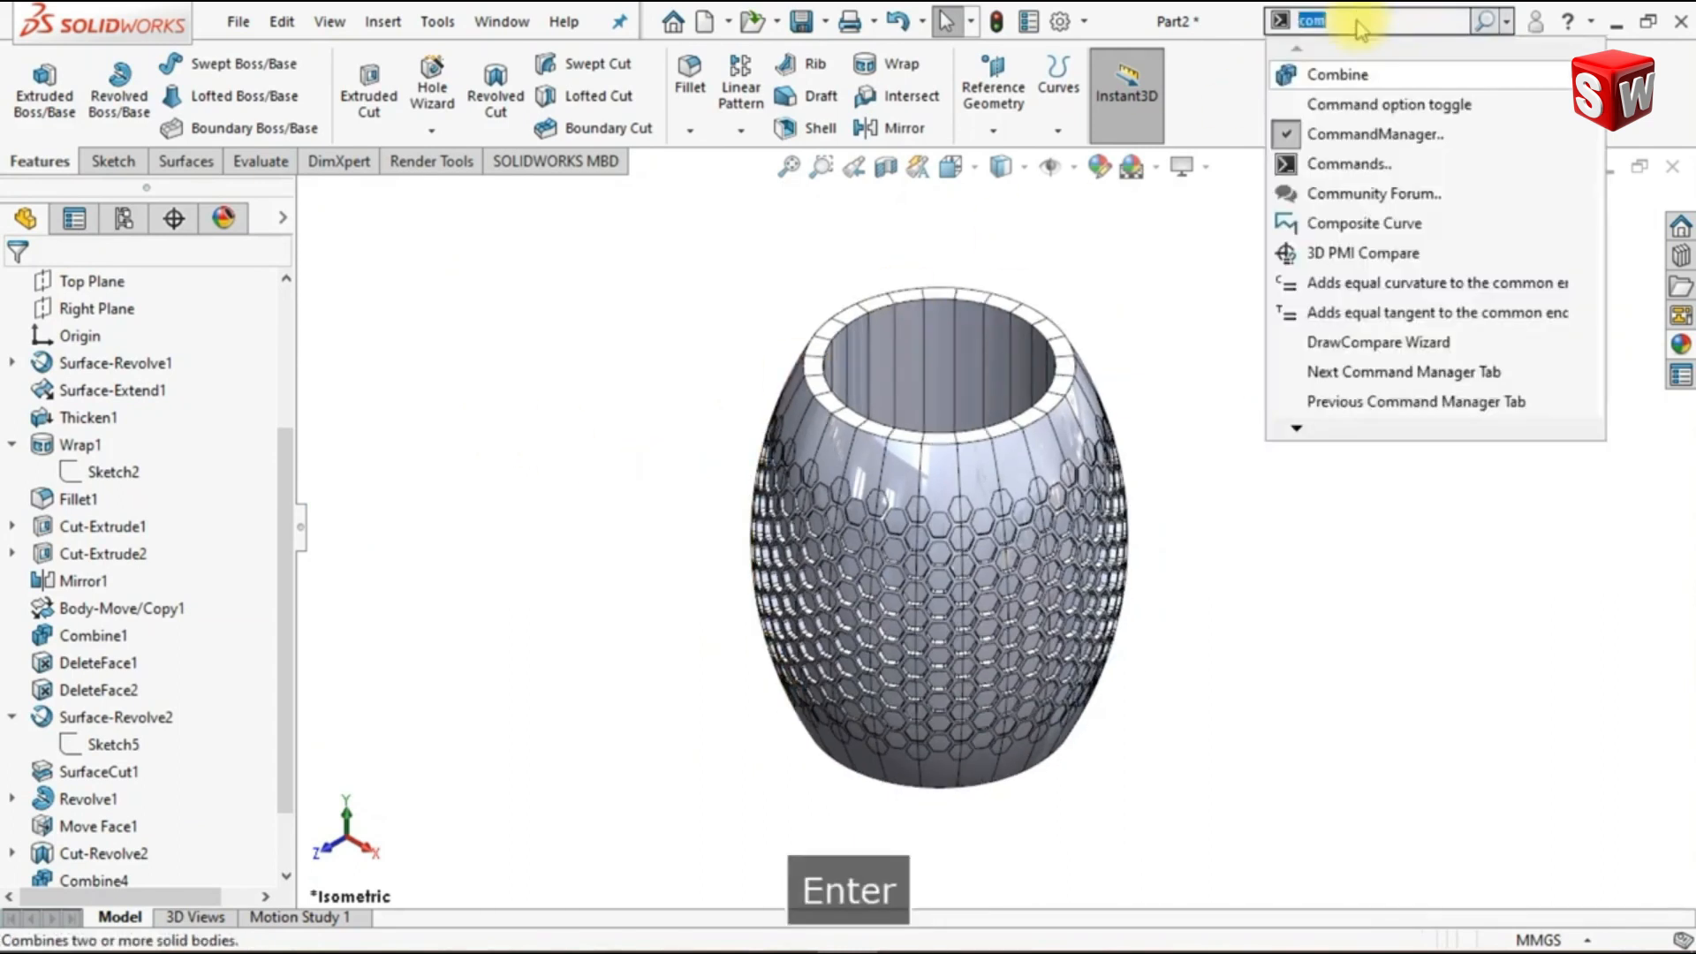
left_click(1341, 76)
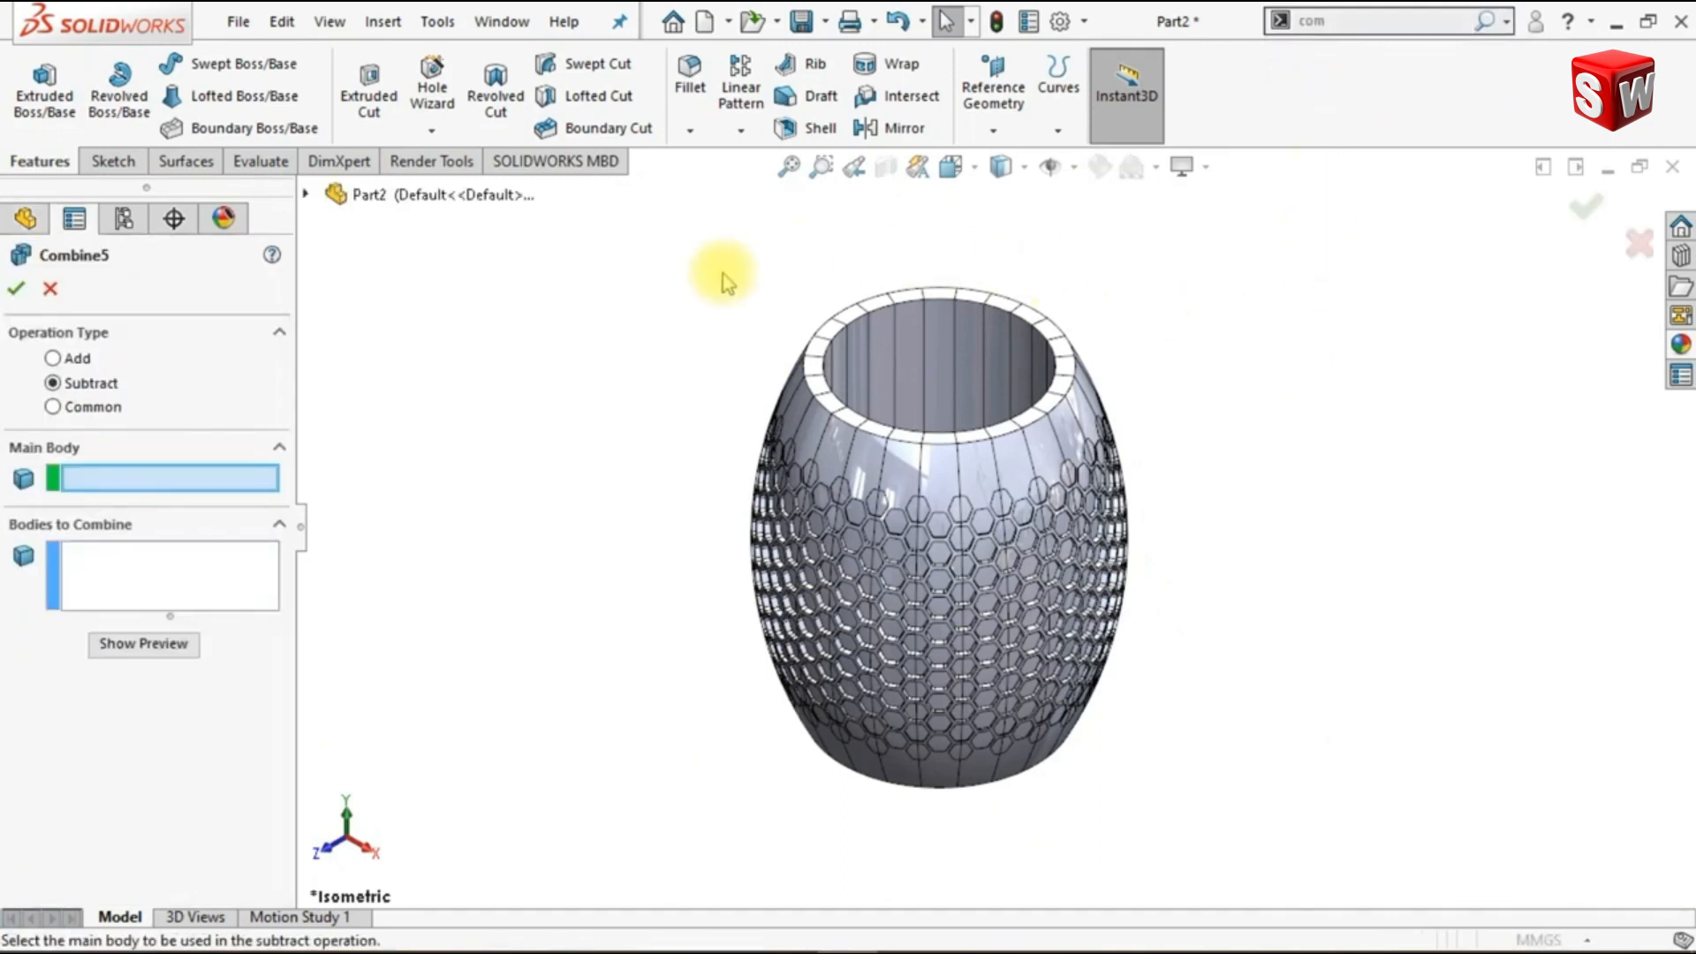
left_click(62, 362)
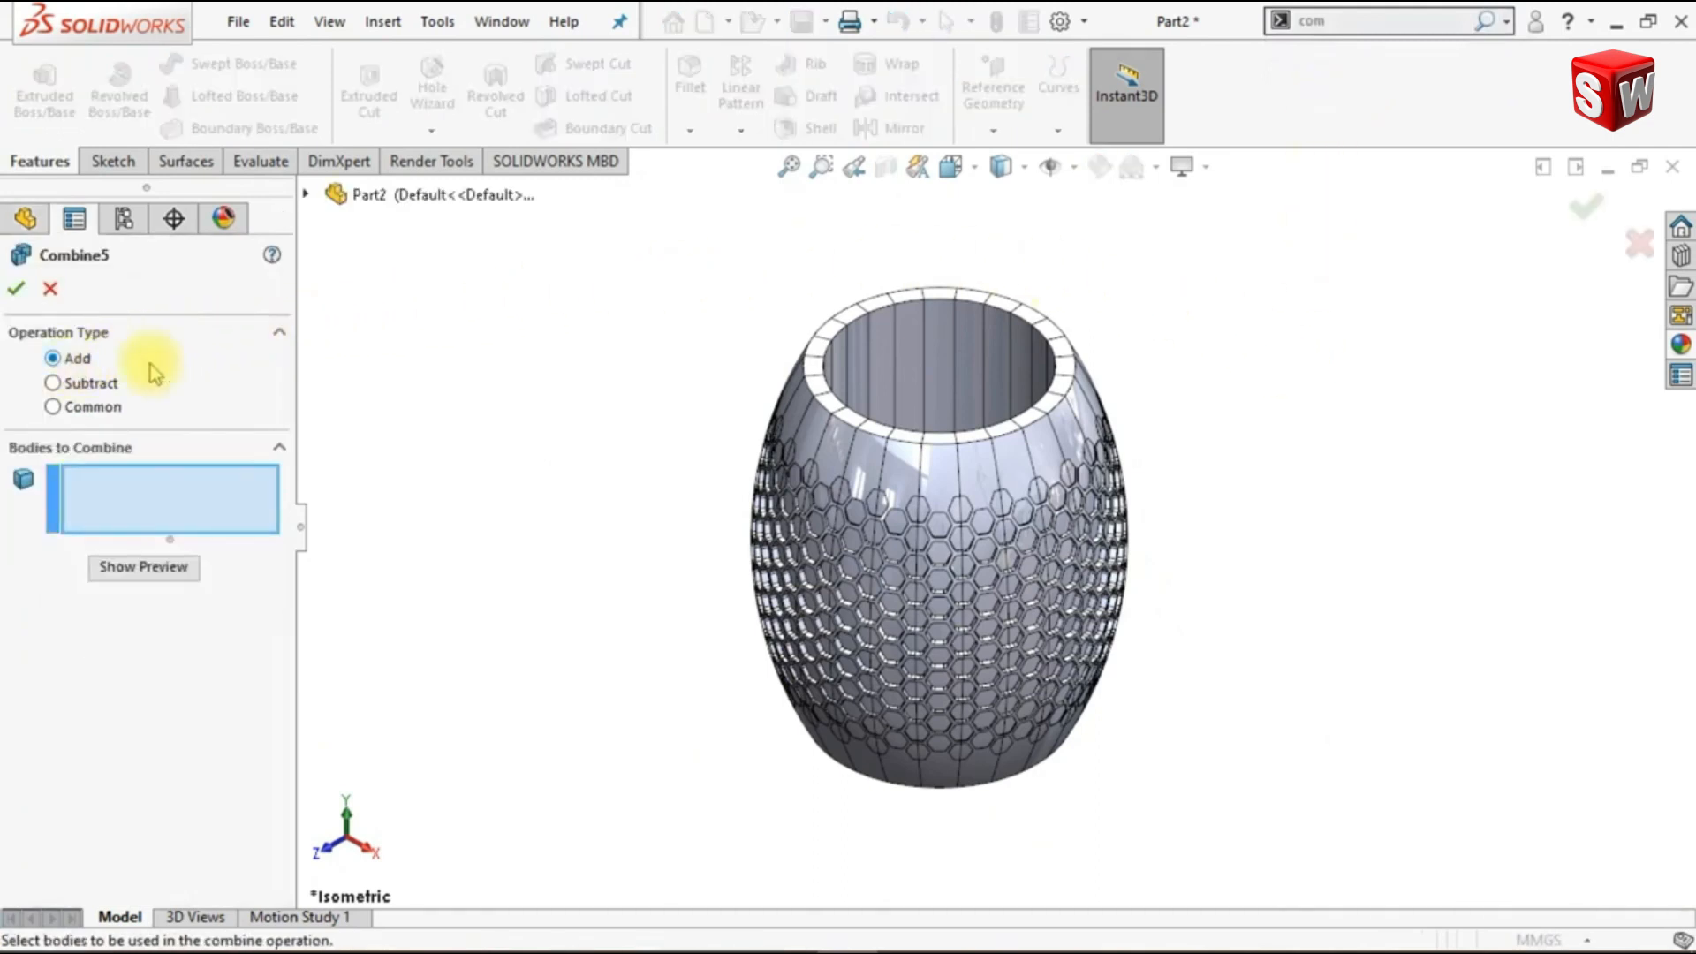
left_click_drag(870, 484, 1292, 817)
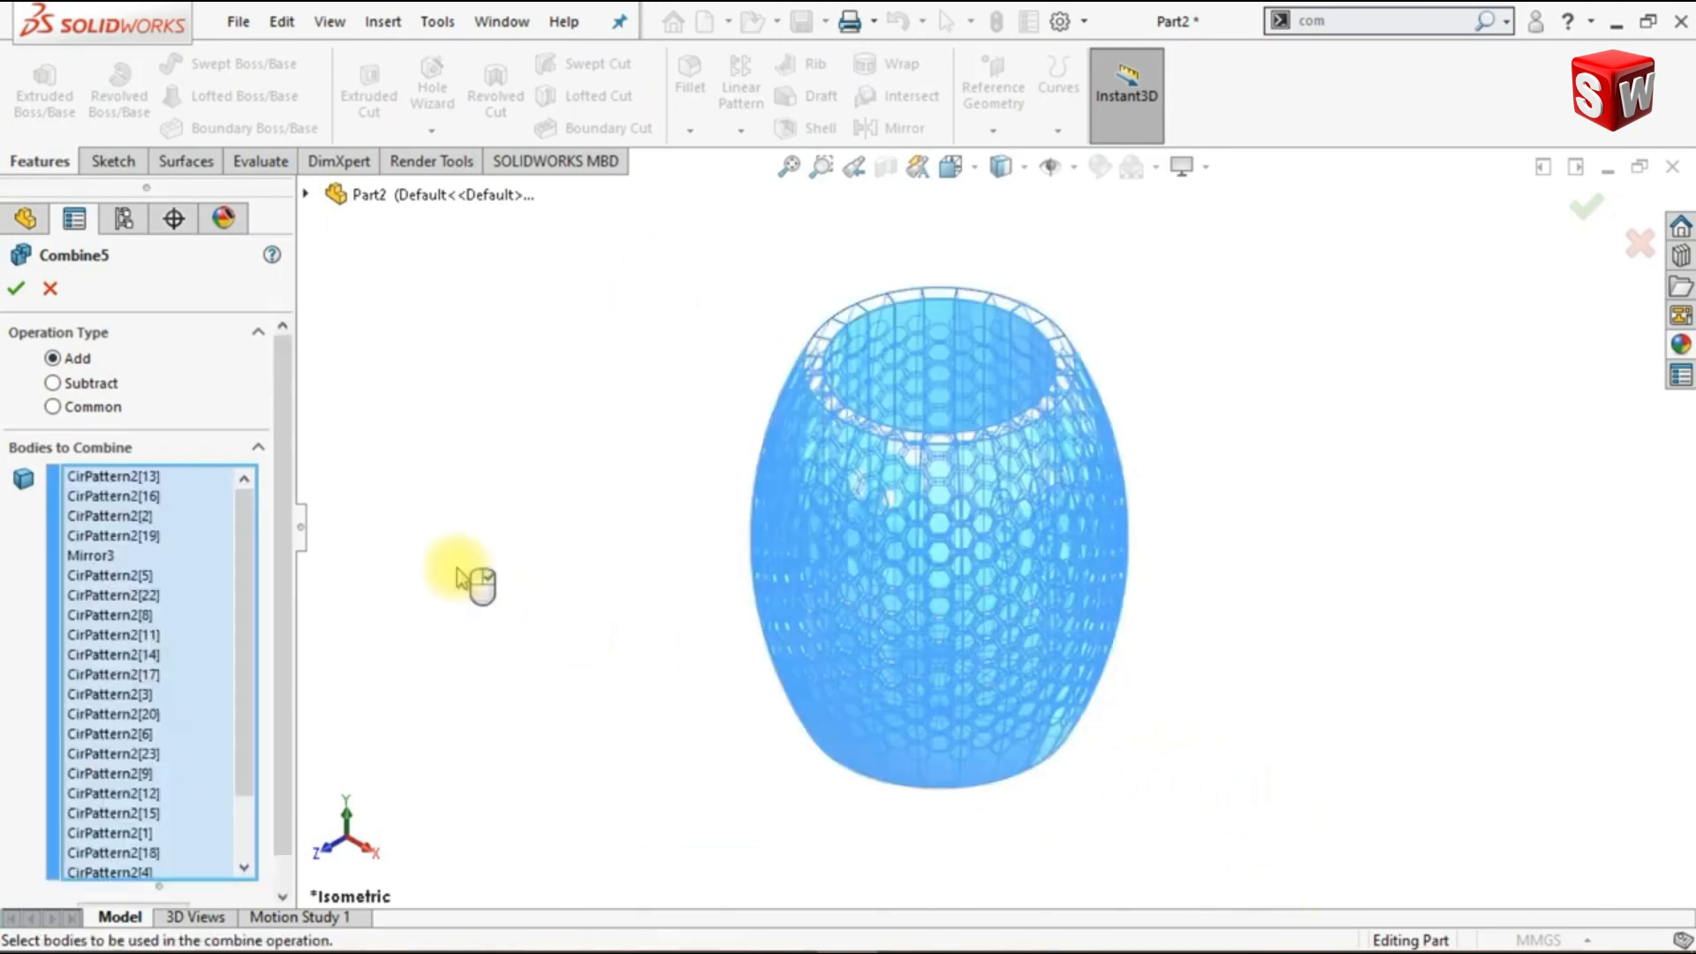
key("ctrl+1")
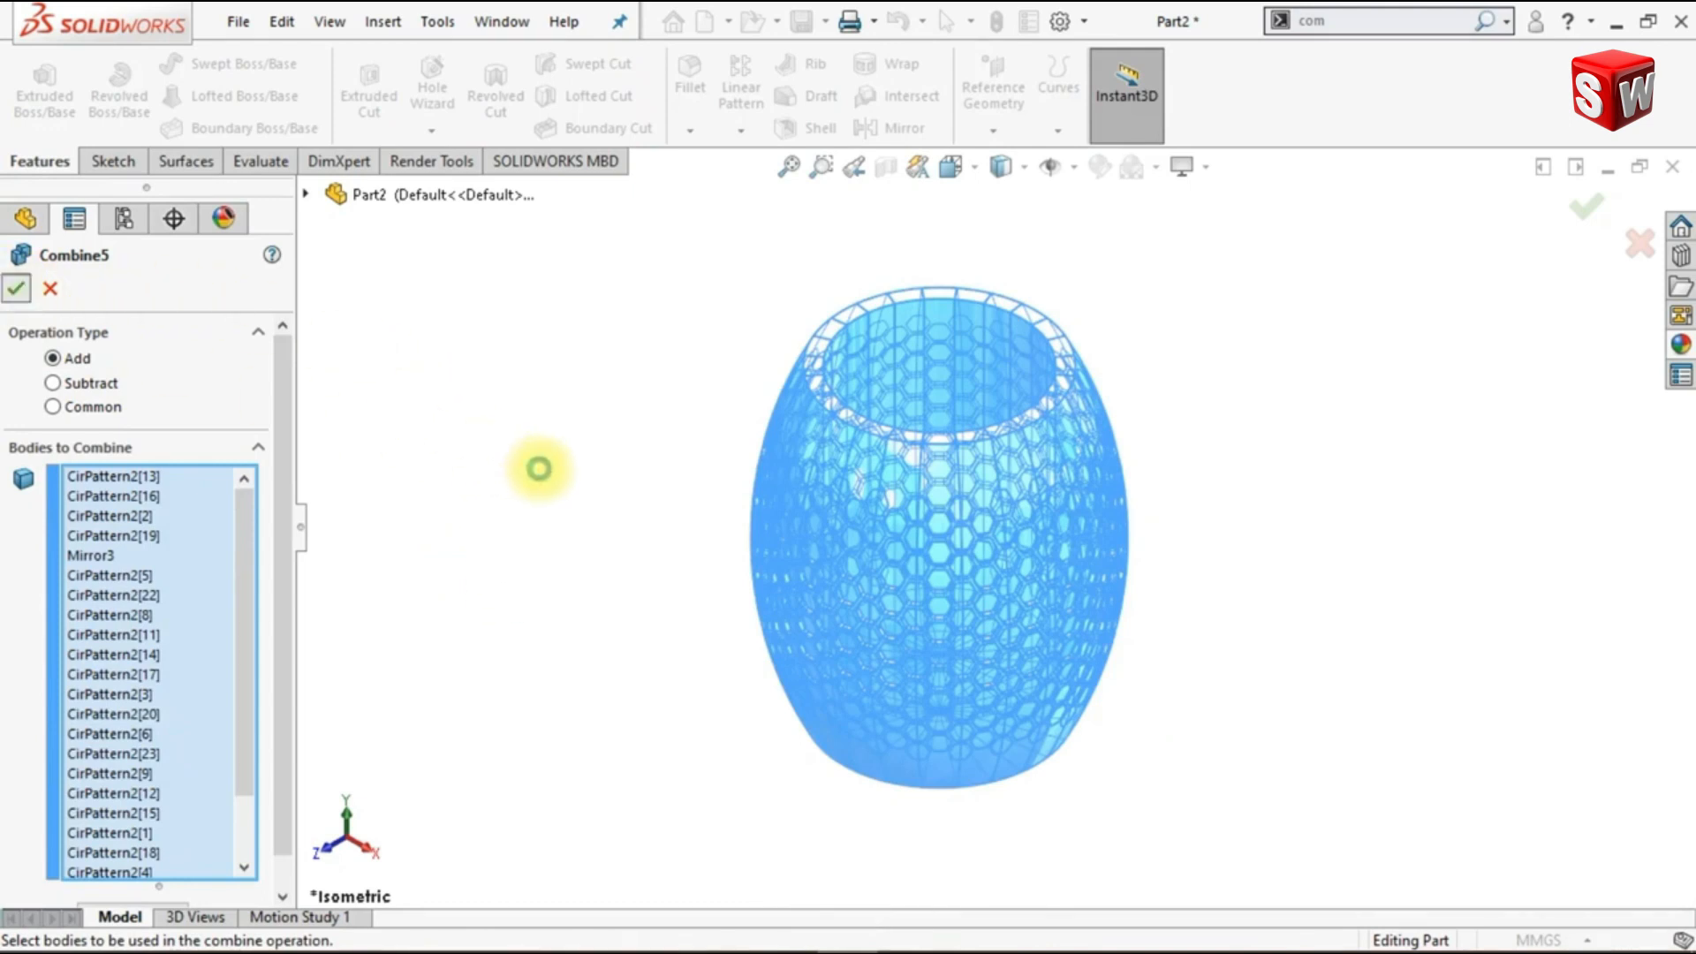
key("ctrl+1")
- Set up a symmetric fillet on the outer bottom edge of the vase with a 15 mm radius
scroll(578, 564, "up", 1)
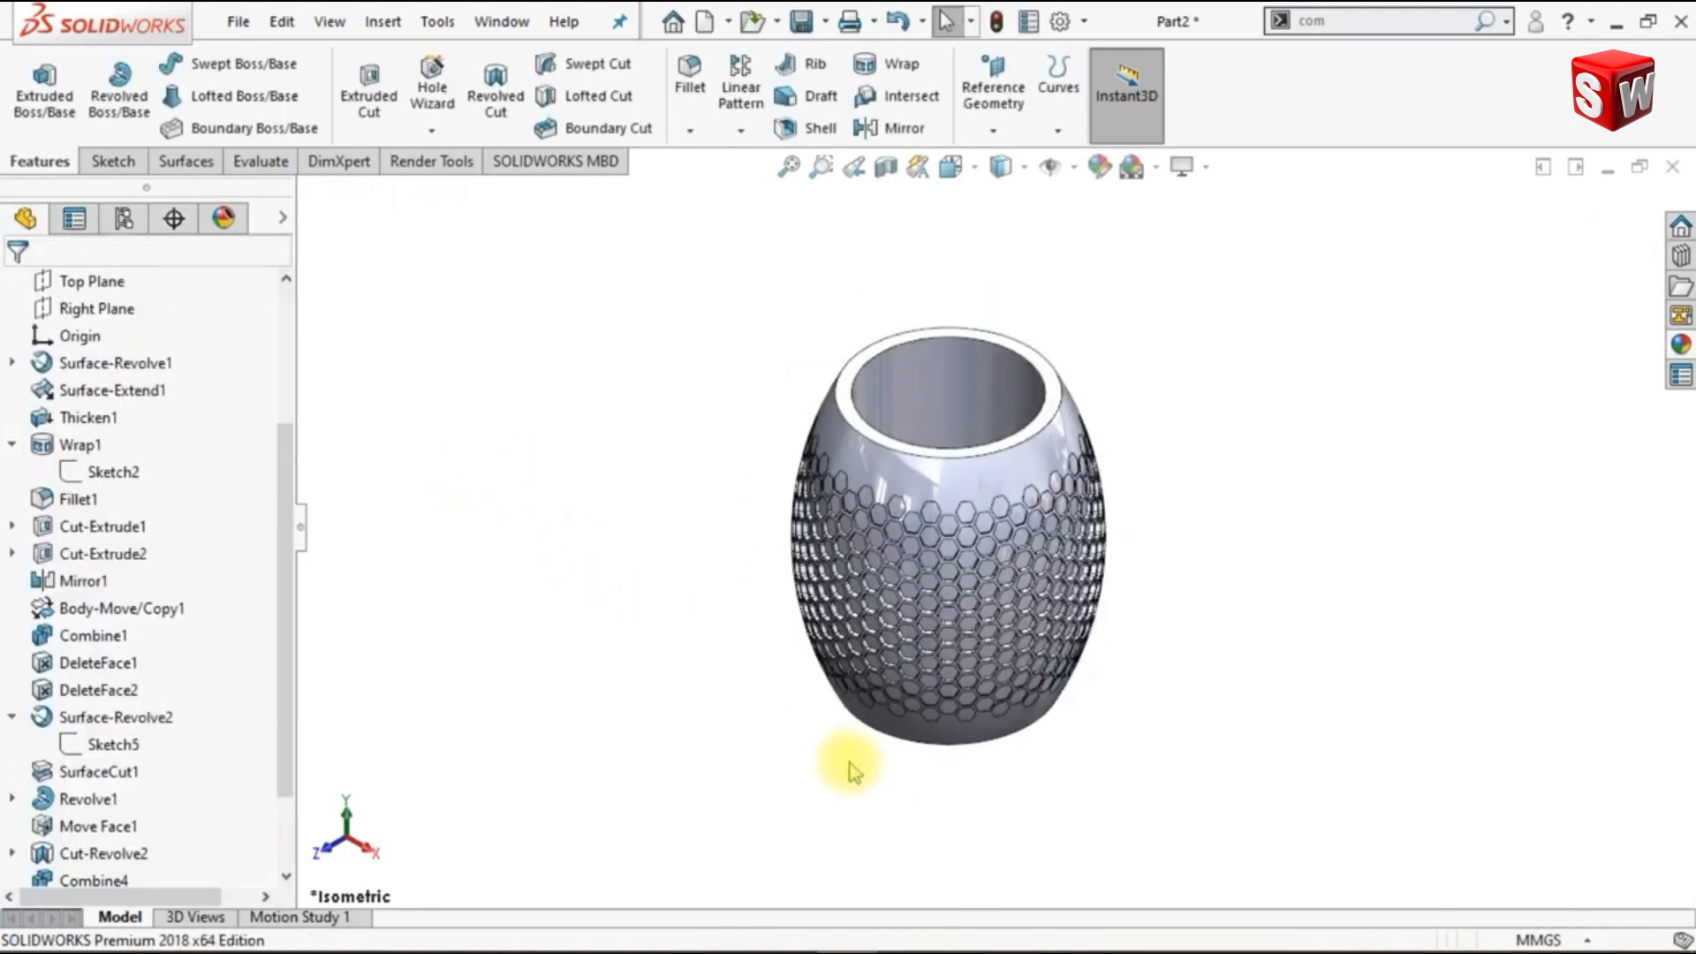
scroll(1010, 574, "down", 2)
left_click(909, 248)
left_click(689, 88)
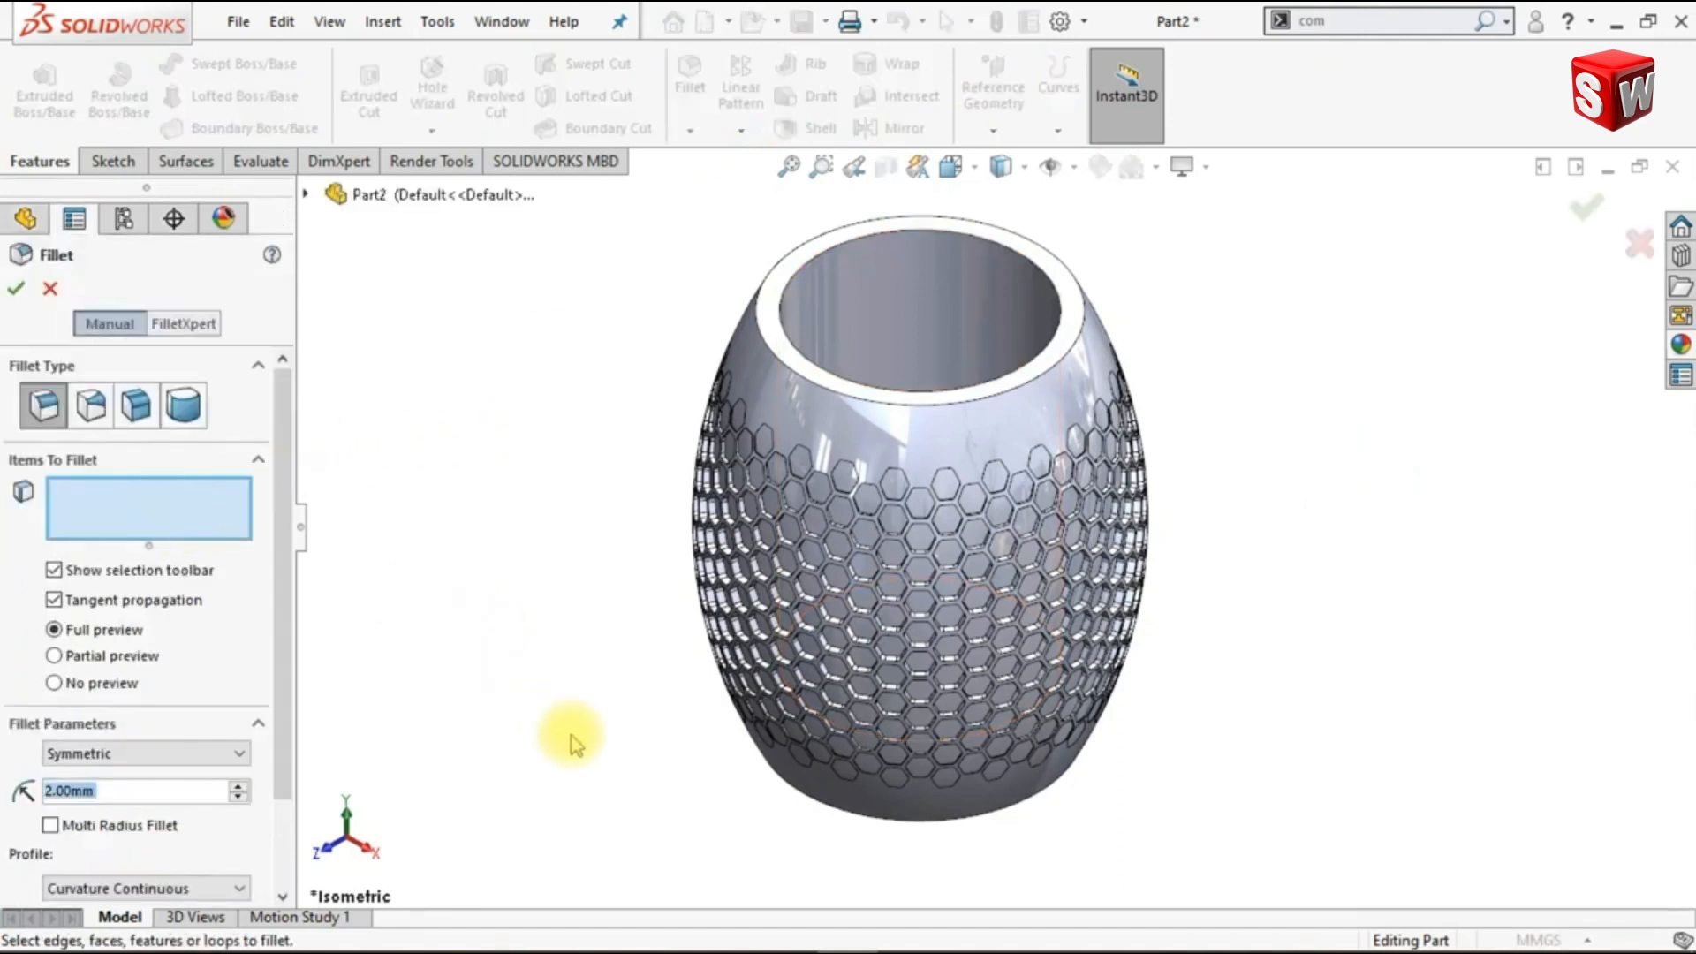
scroll(548, 680, "up", 1)
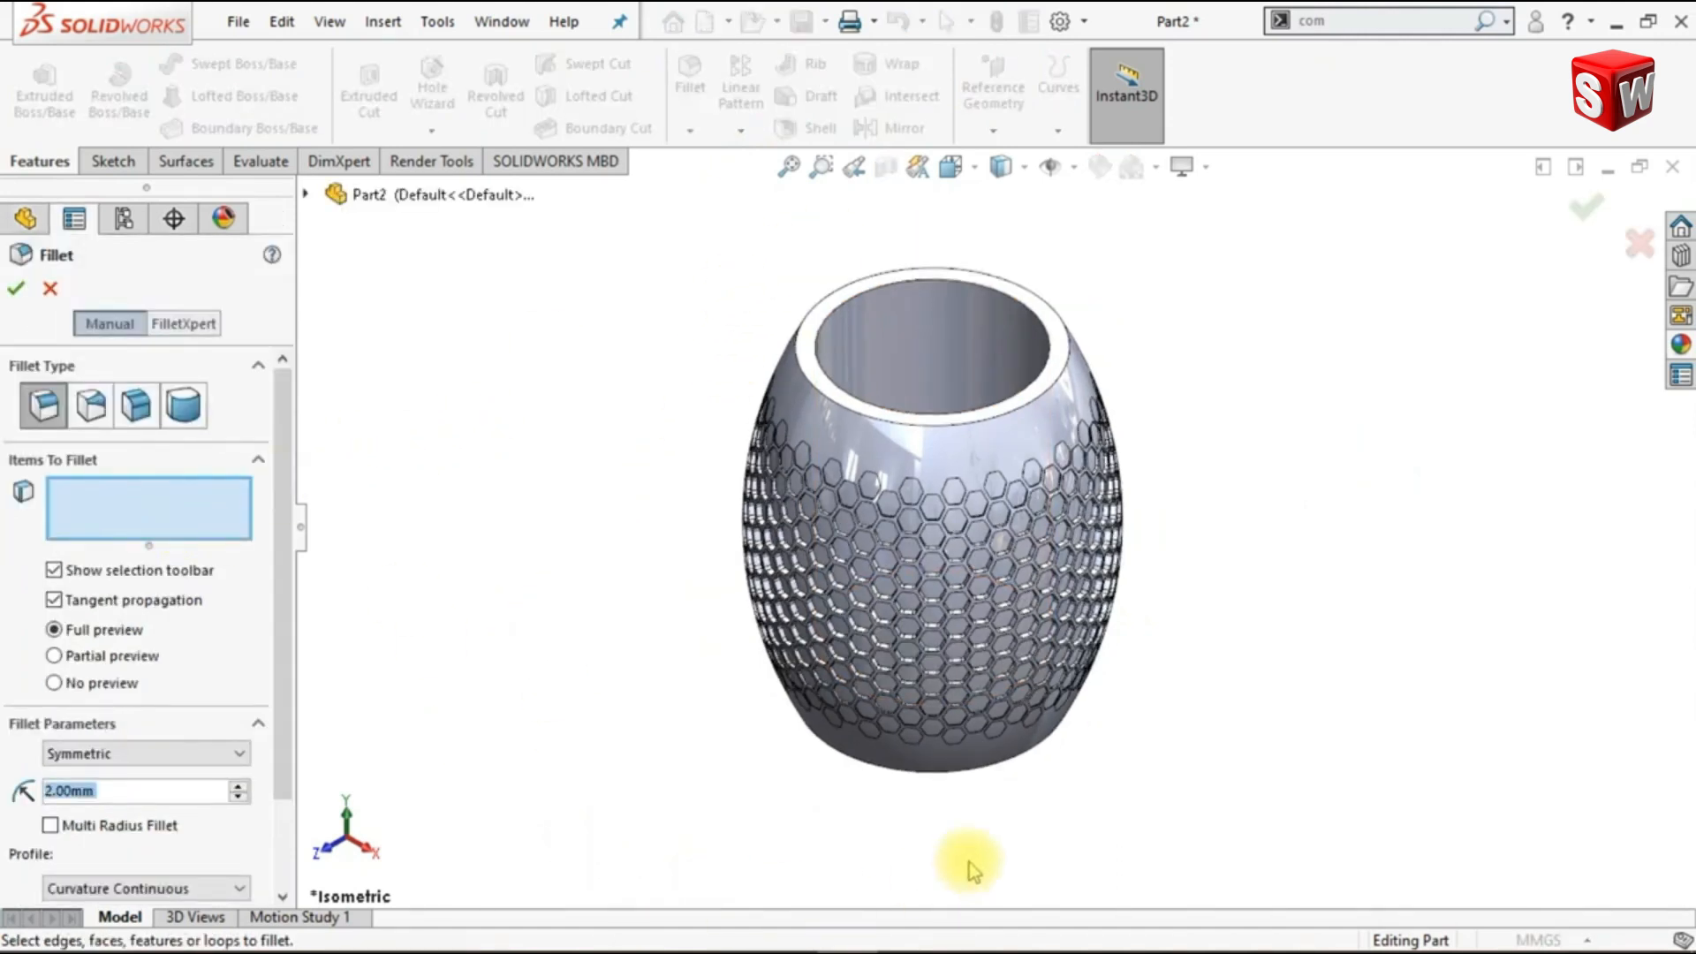
middle_click_drag(1164, 809, 1281, 652)
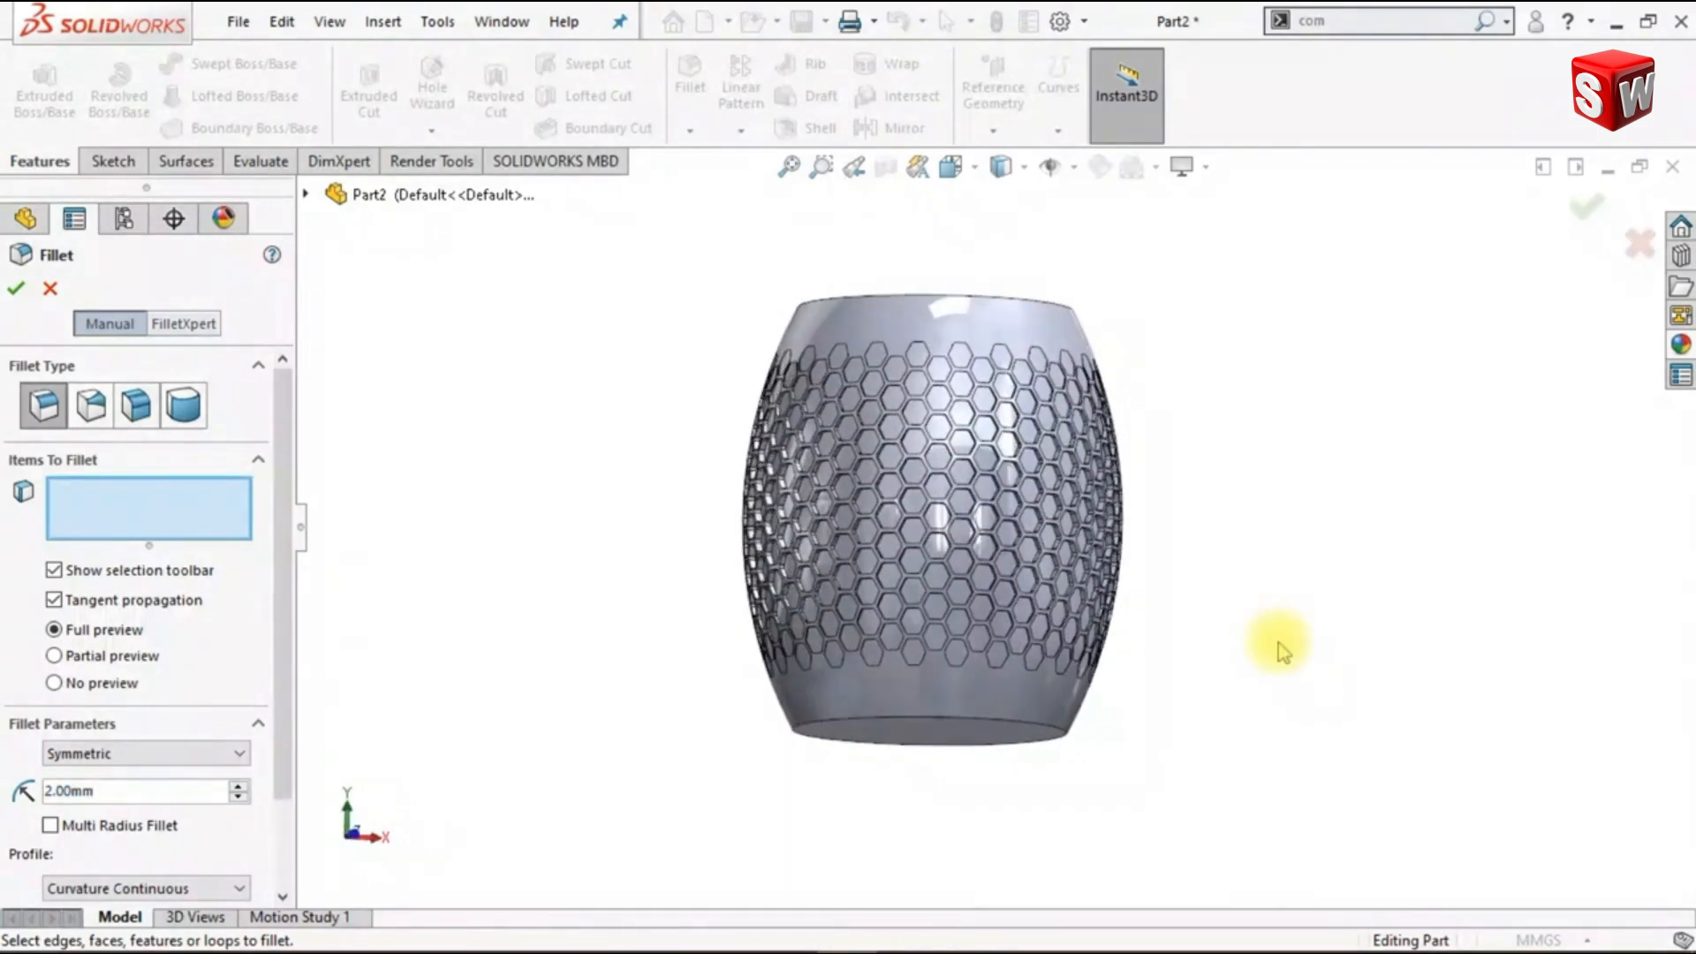
left_click(1036, 751)
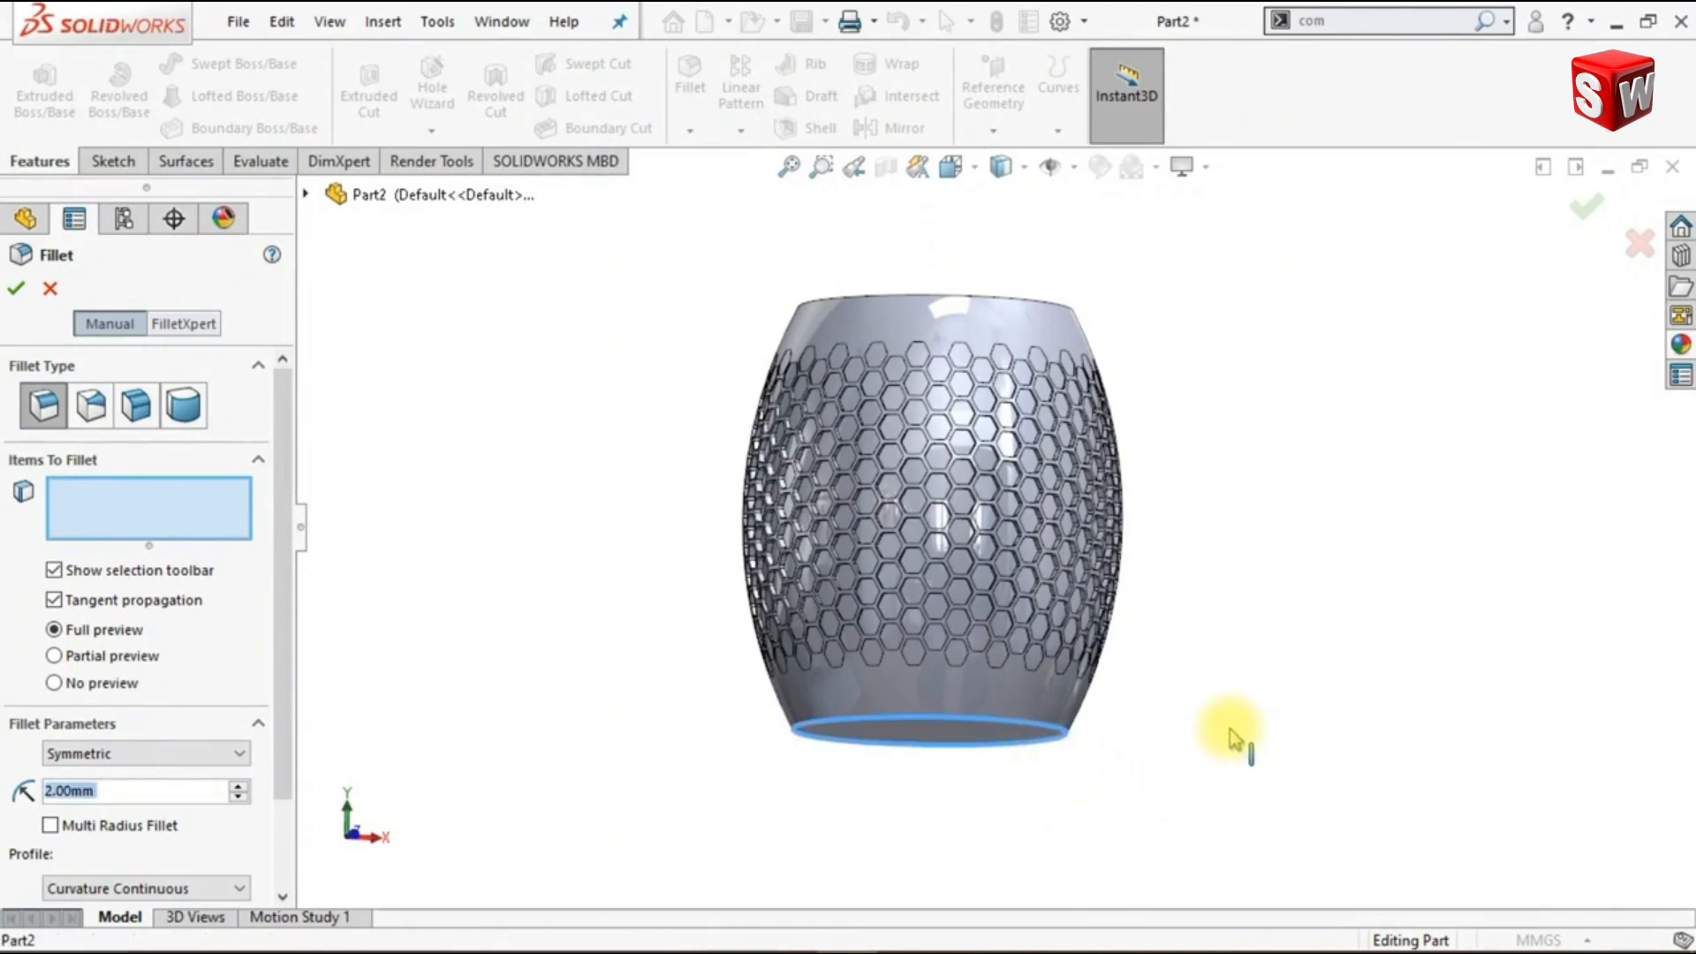
key("ctrl+1")
scroll(292, 707, "down", 3)
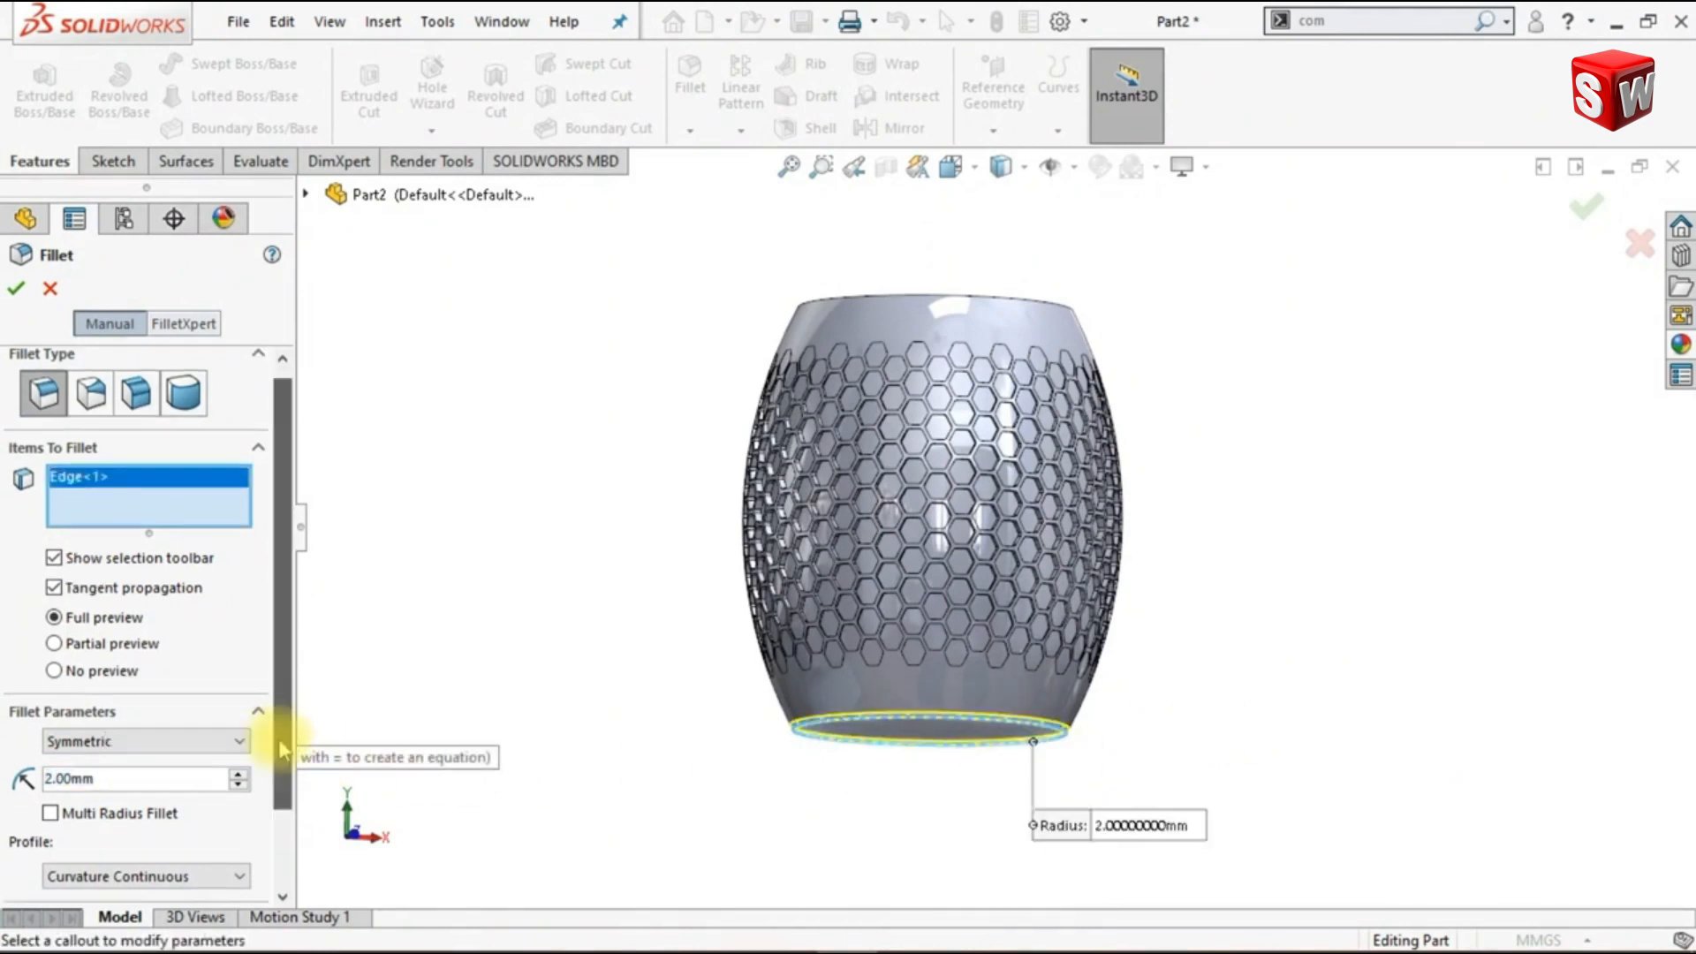
left_click(178, 718)
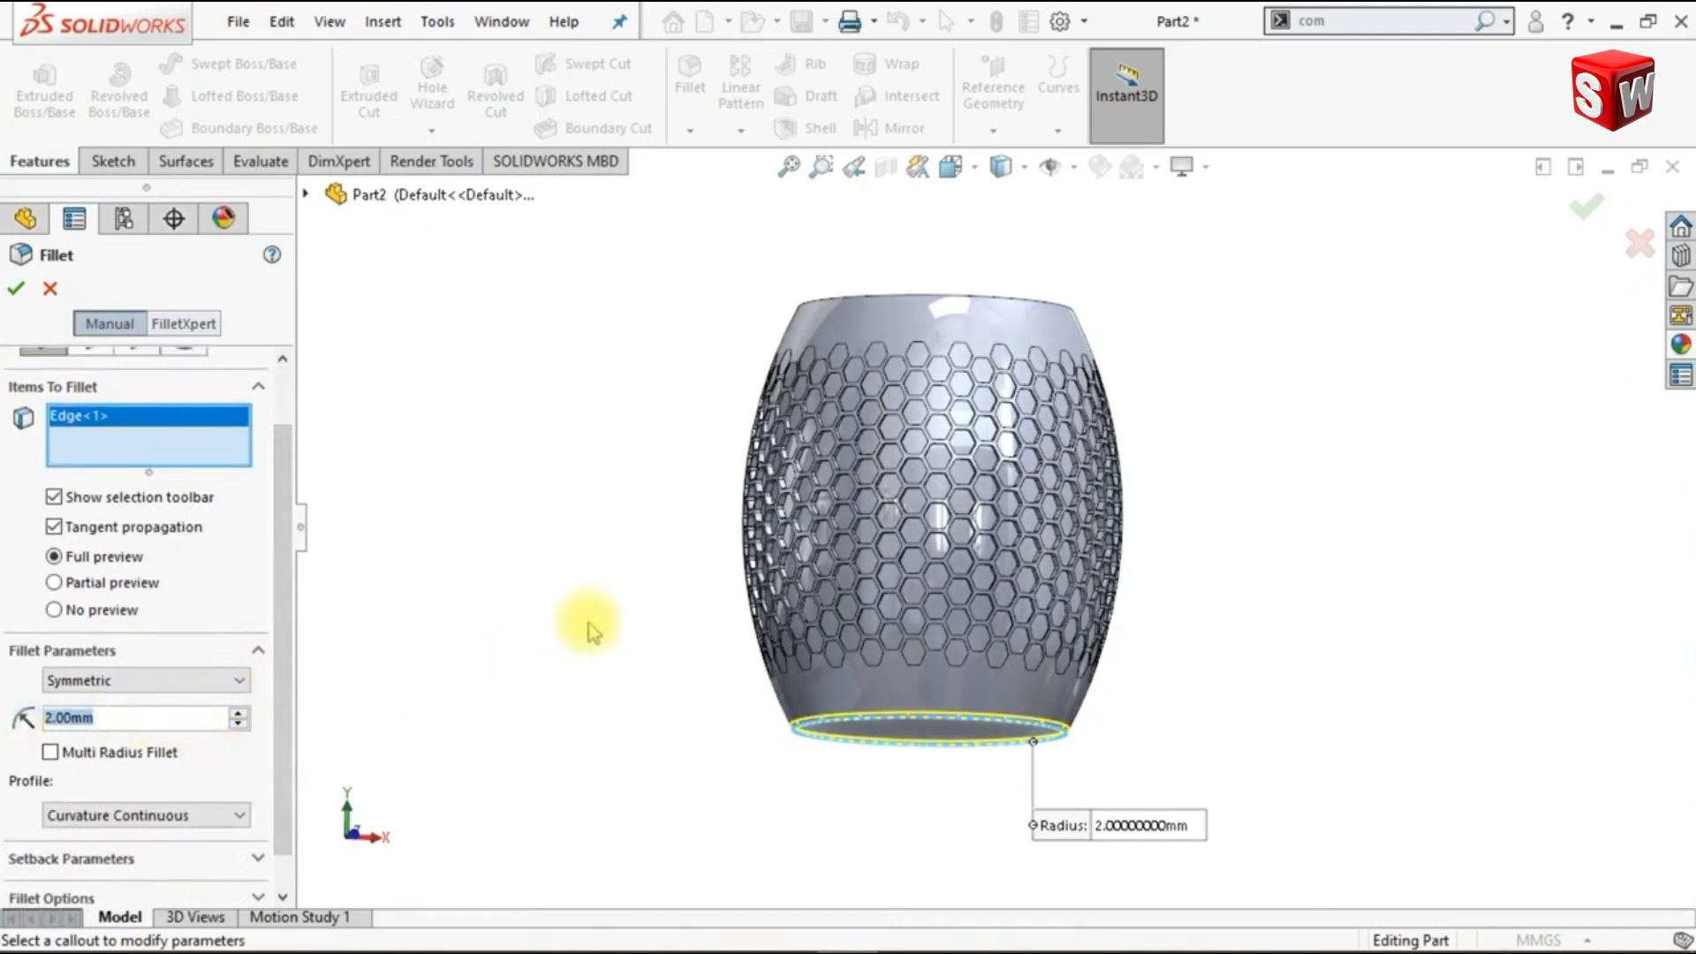
type("15")
key("Return")
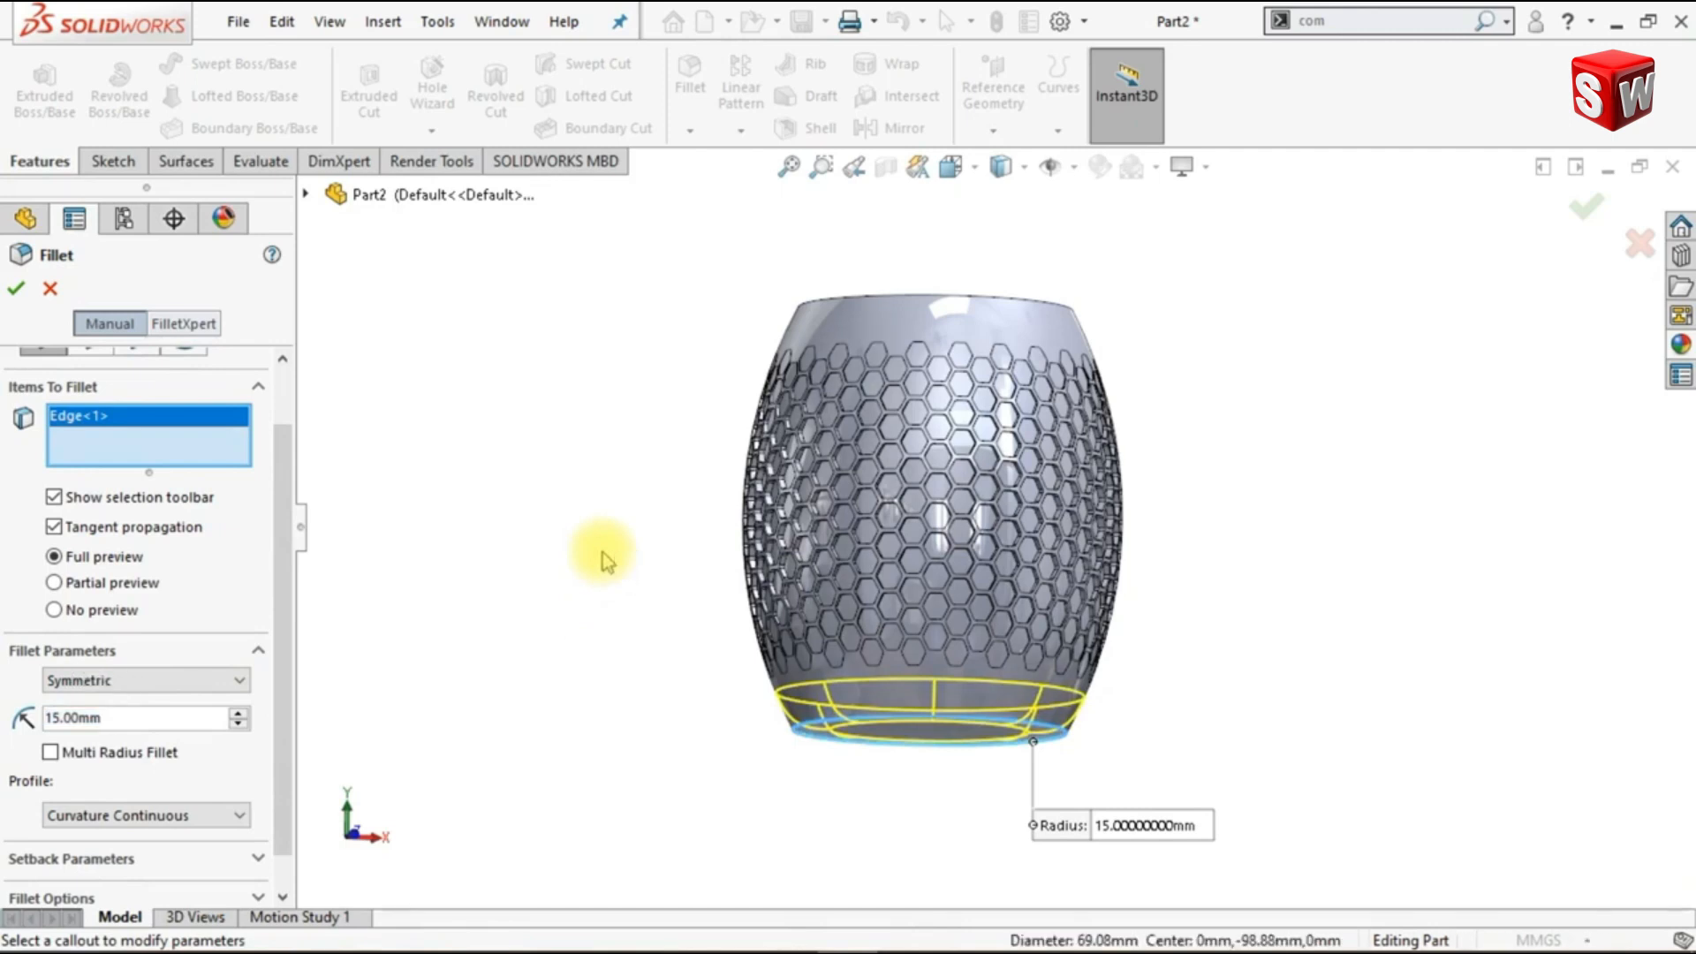
- Add the vase's inner floor face to the fillet selection and complete the fillet
middle_click_drag(636, 469, 674, 825)
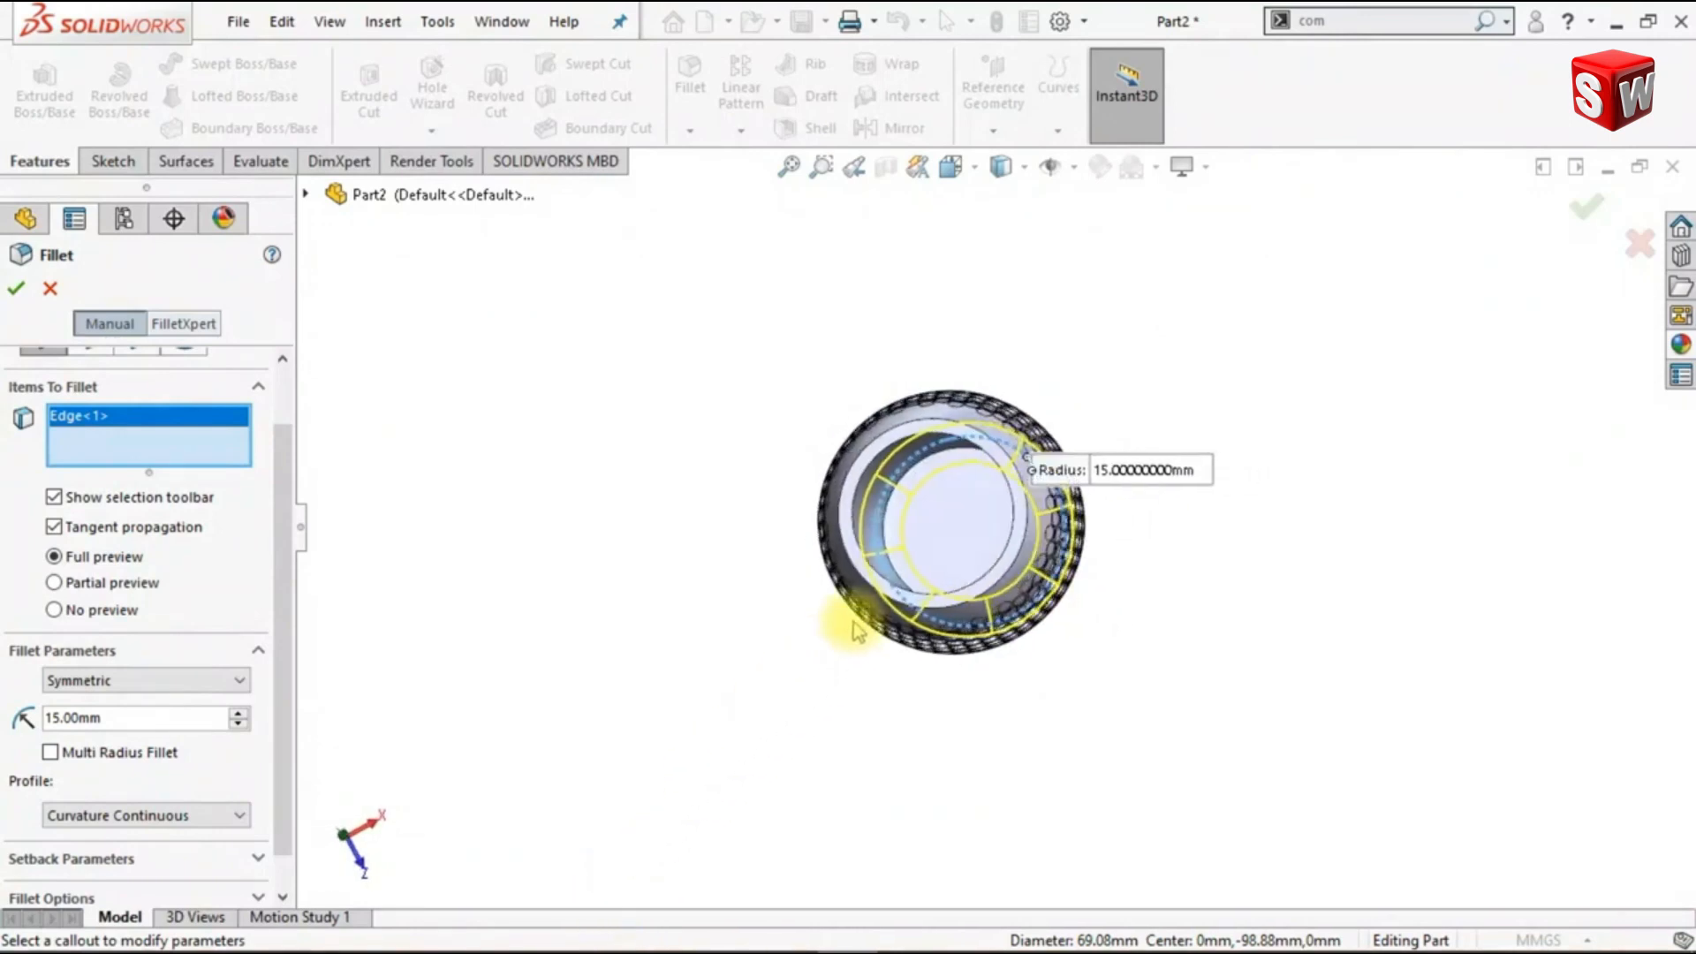
scroll(919, 556, "down", 1)
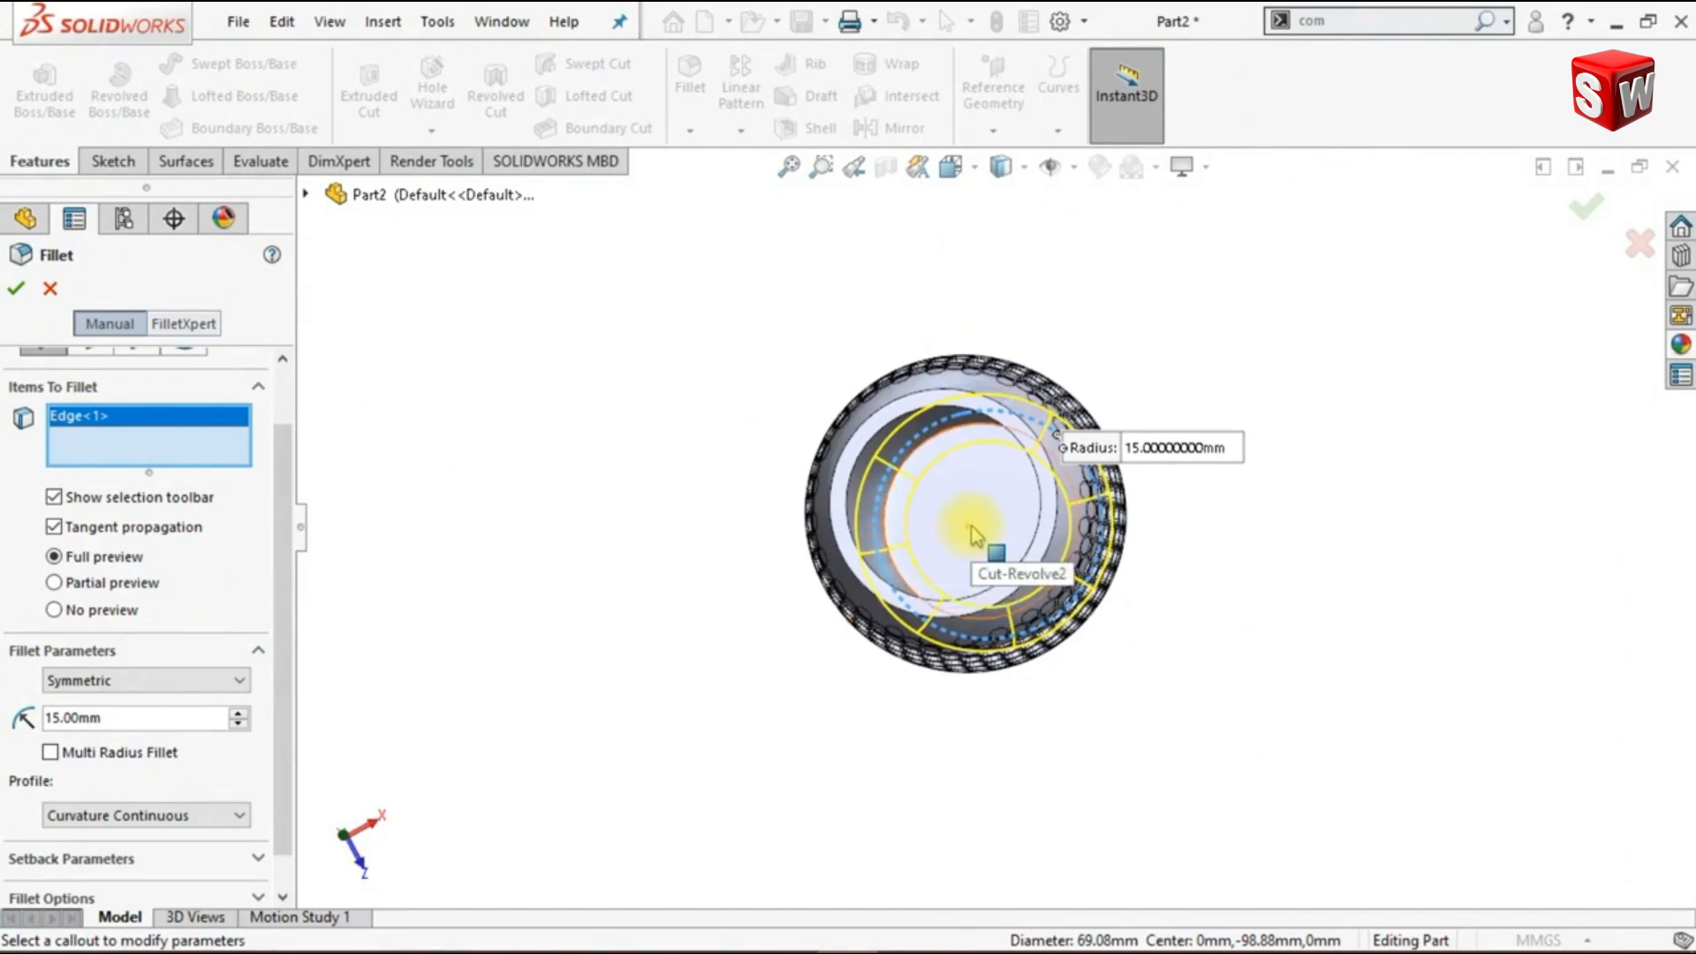
left_click(979, 521)
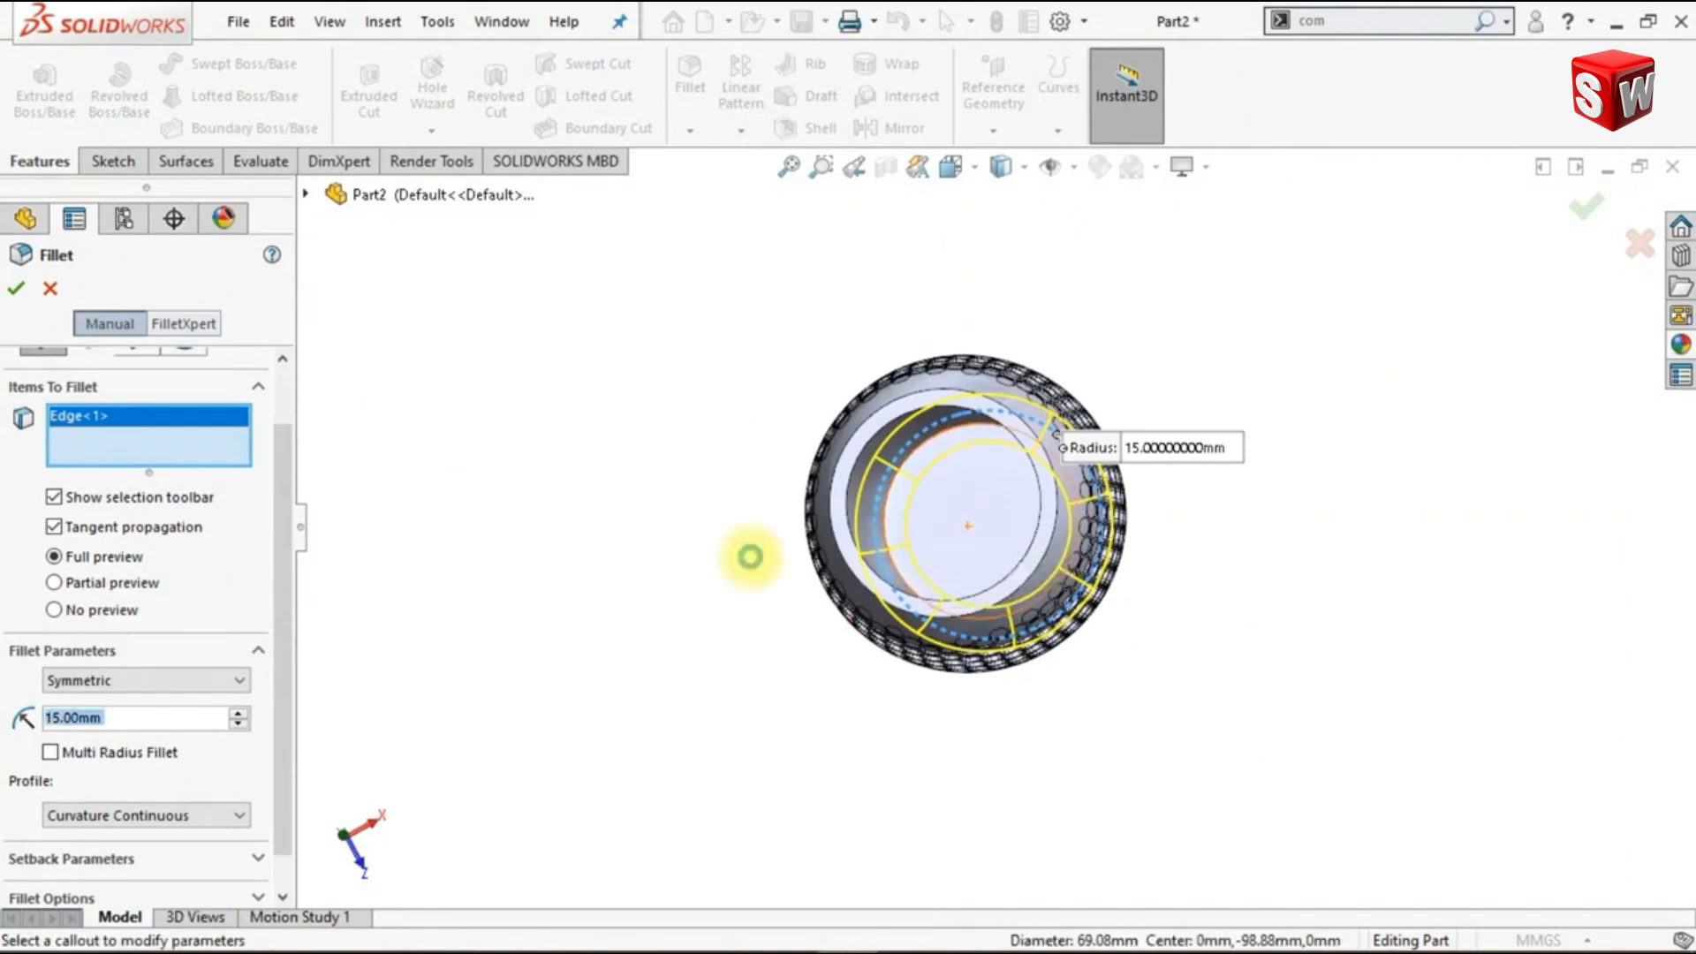
middle_click_drag(556, 606, 777, 408)
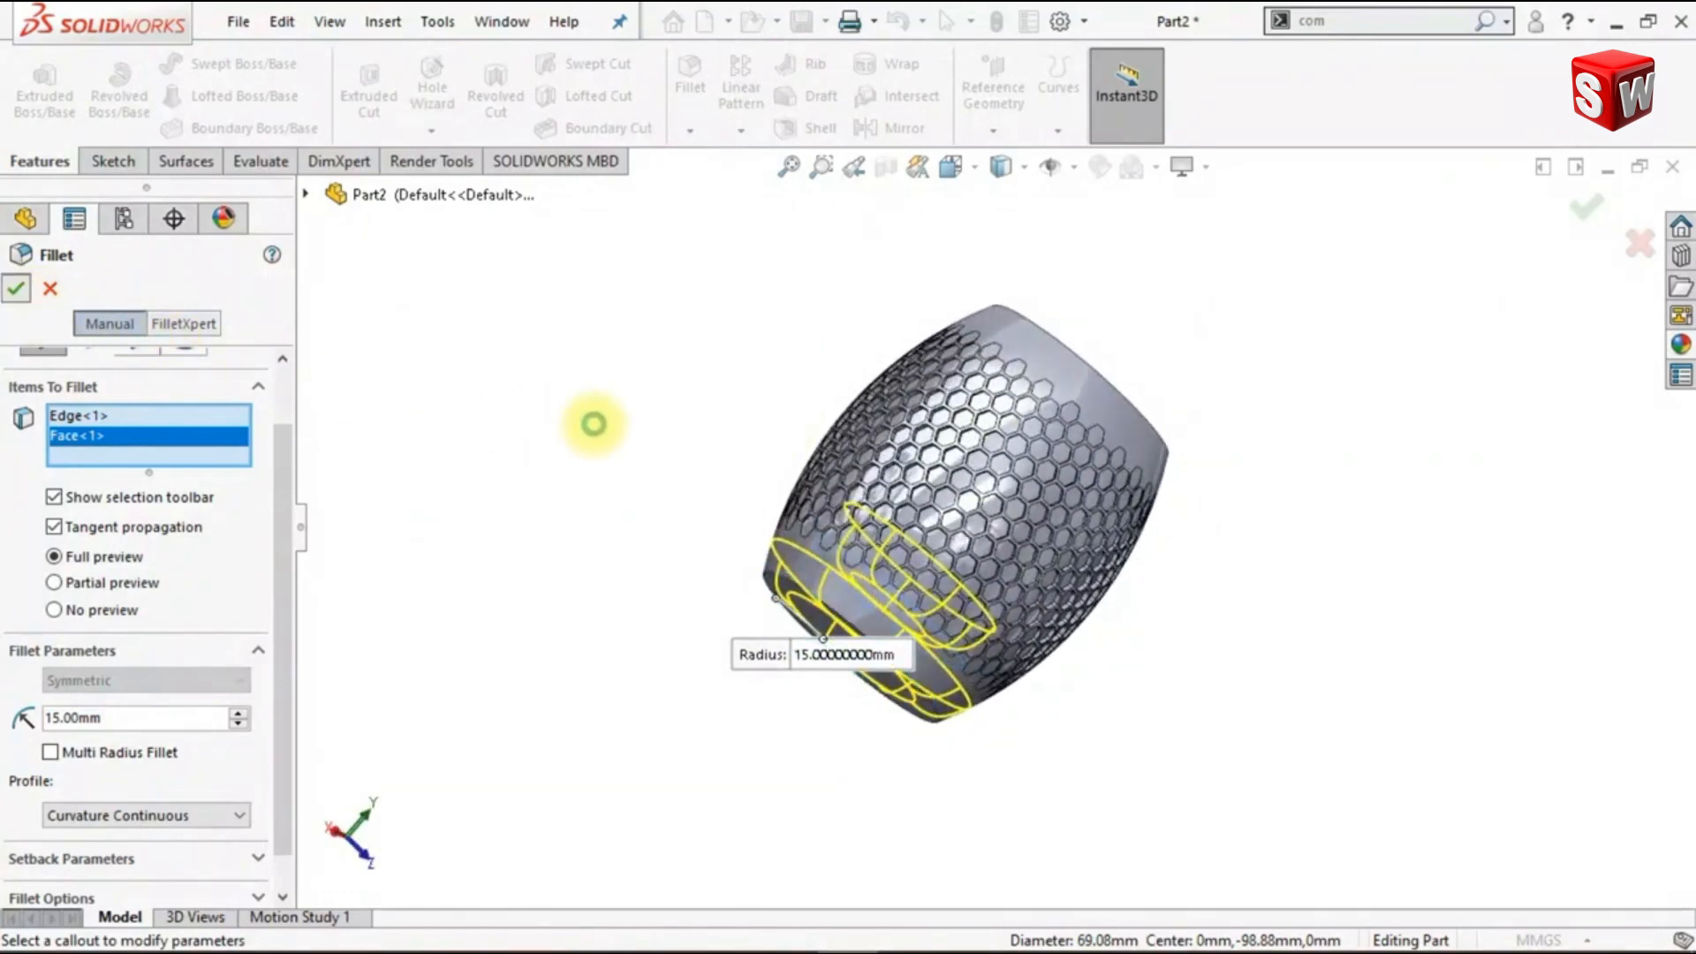
key("ctrl+1")
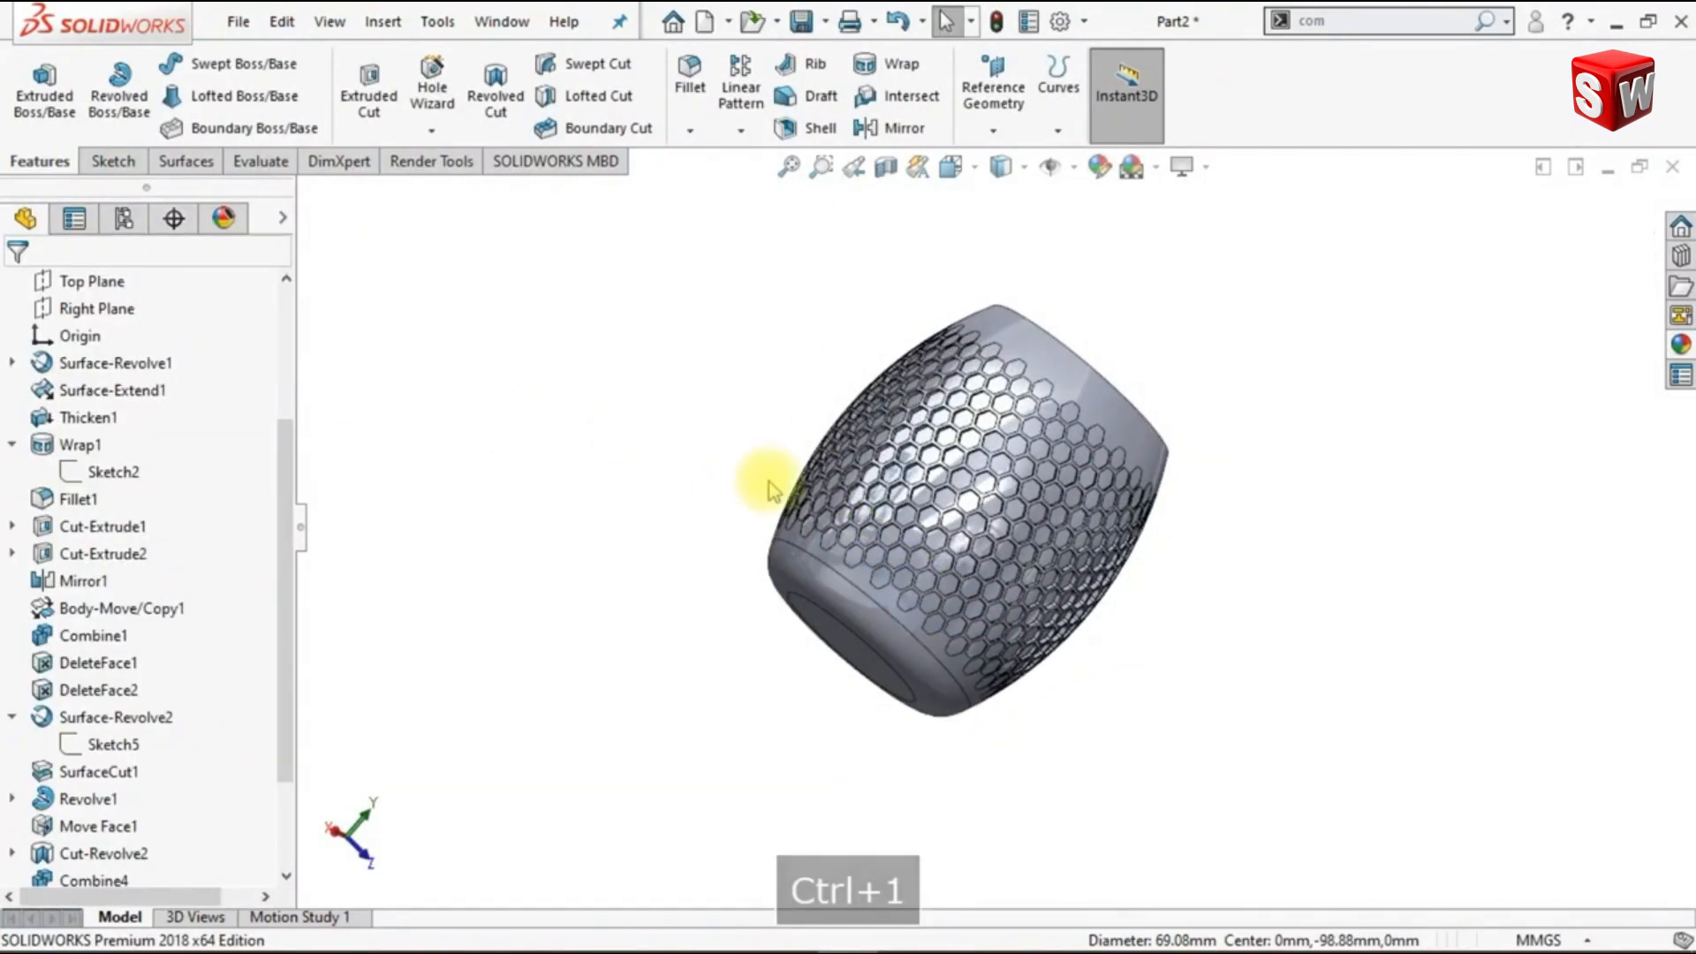
- Fillet the inner edge of the vase's top rim with a 50 mm radius
middle_click_drag(768, 489, 609, 575)
key("ctrl+7")
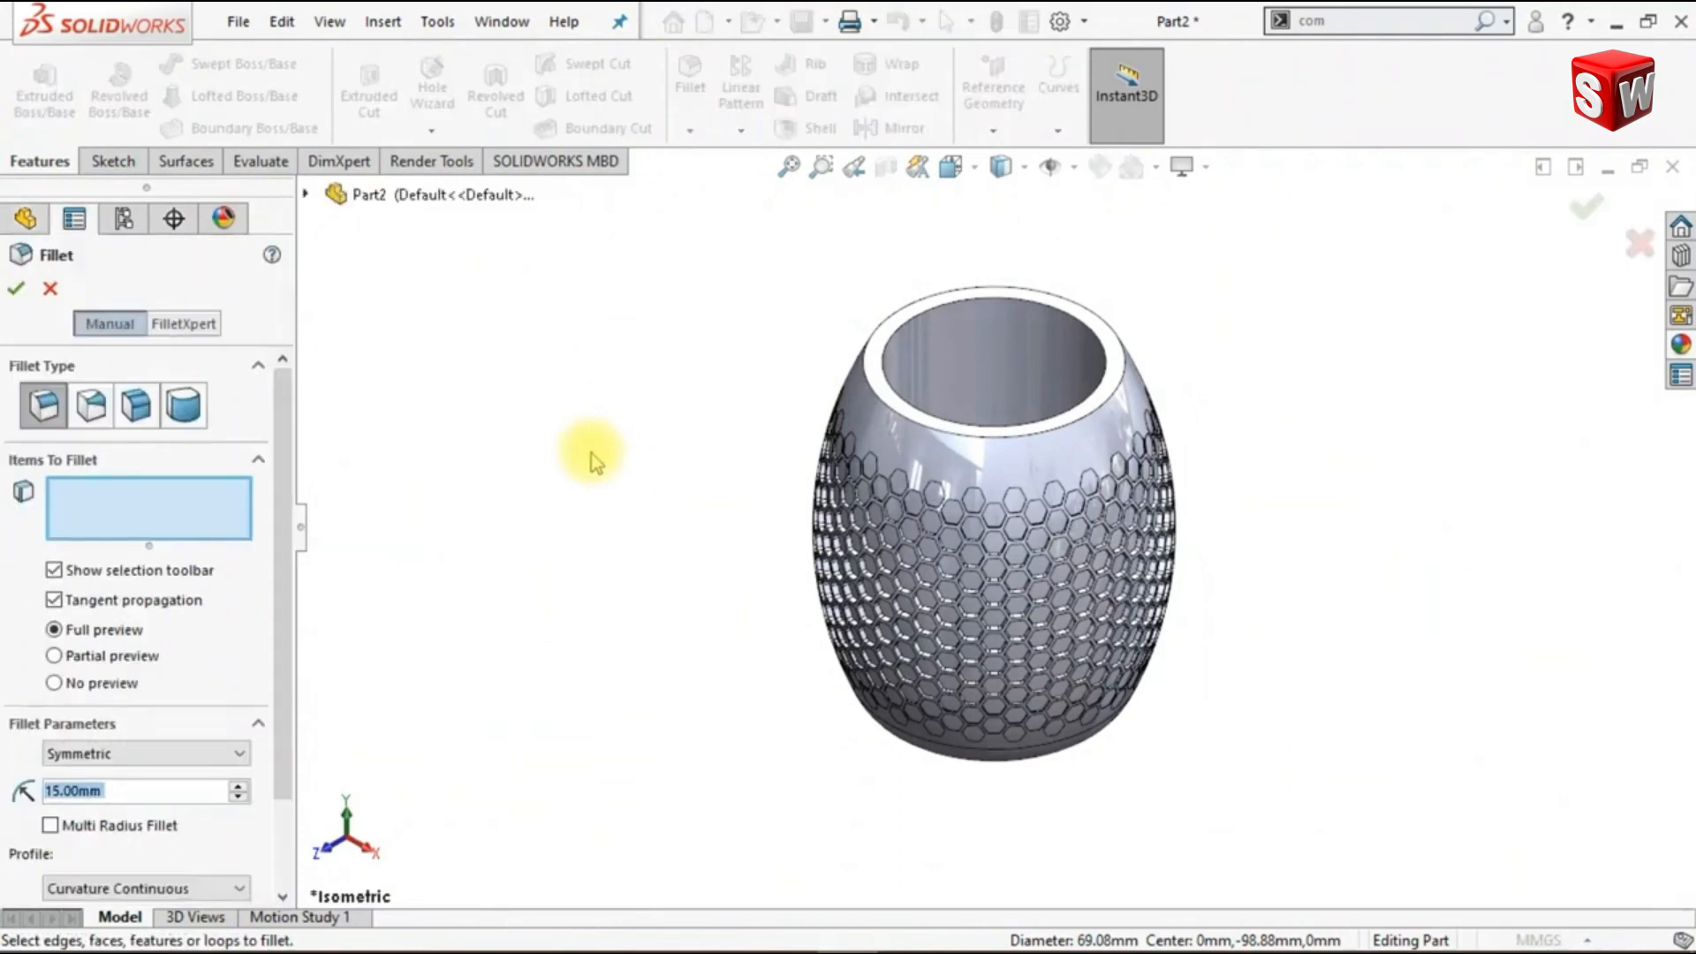
type("50")
key("Return")
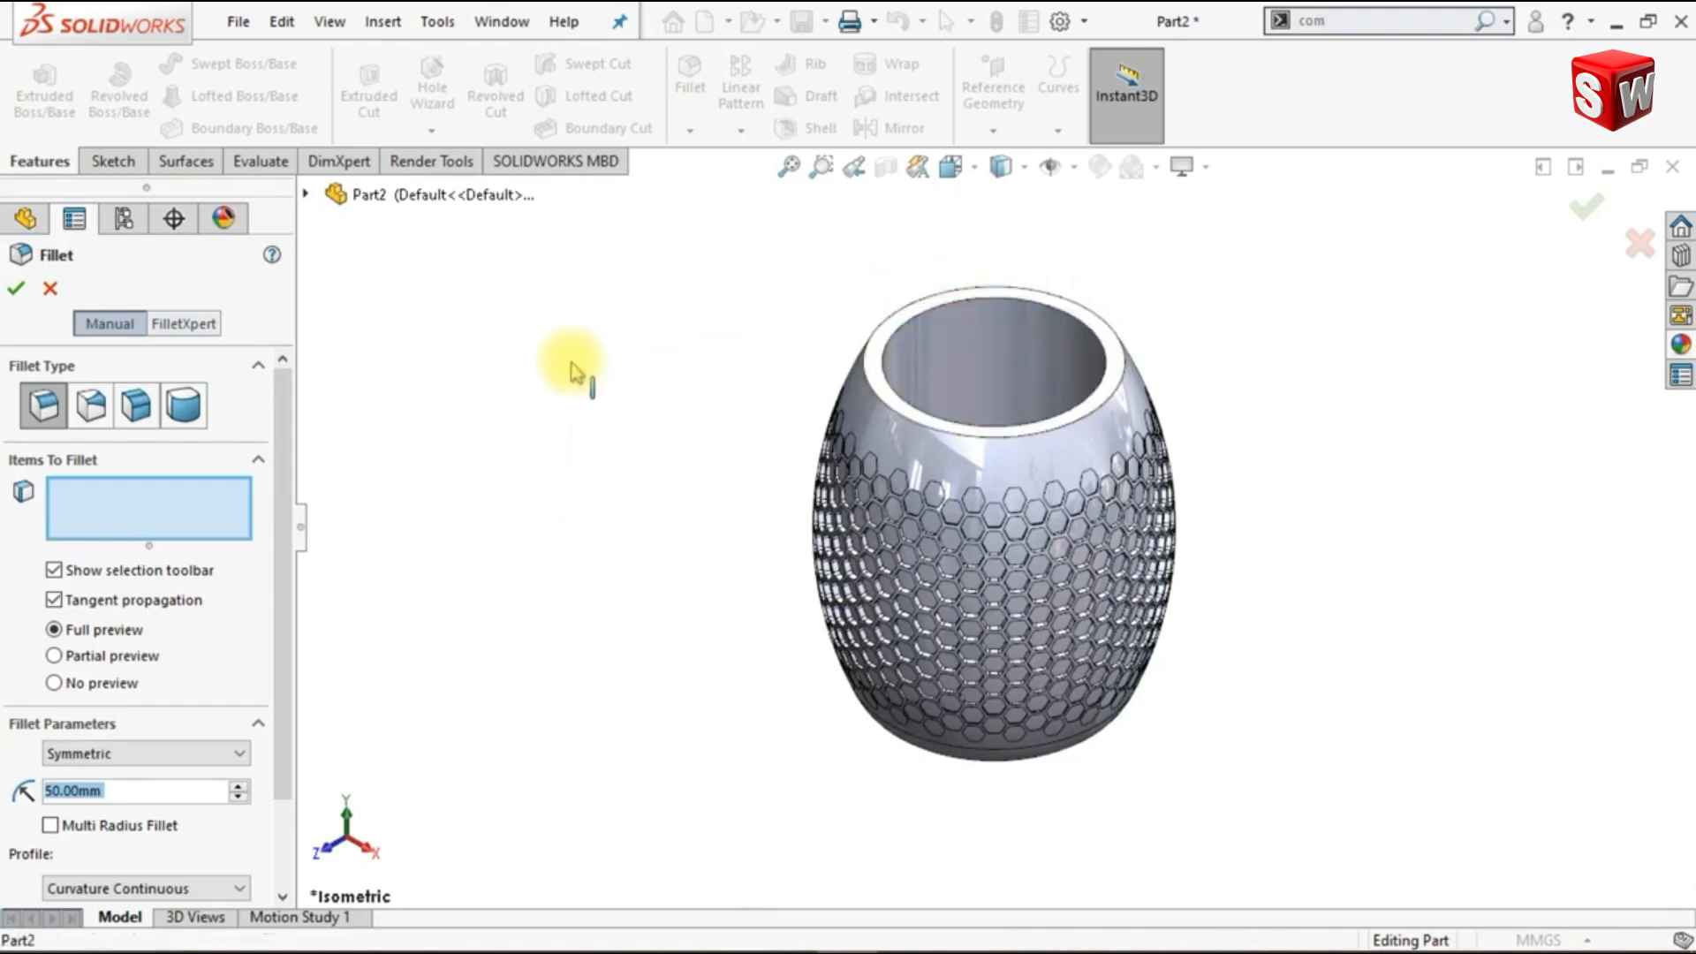
key("ctrl+1")
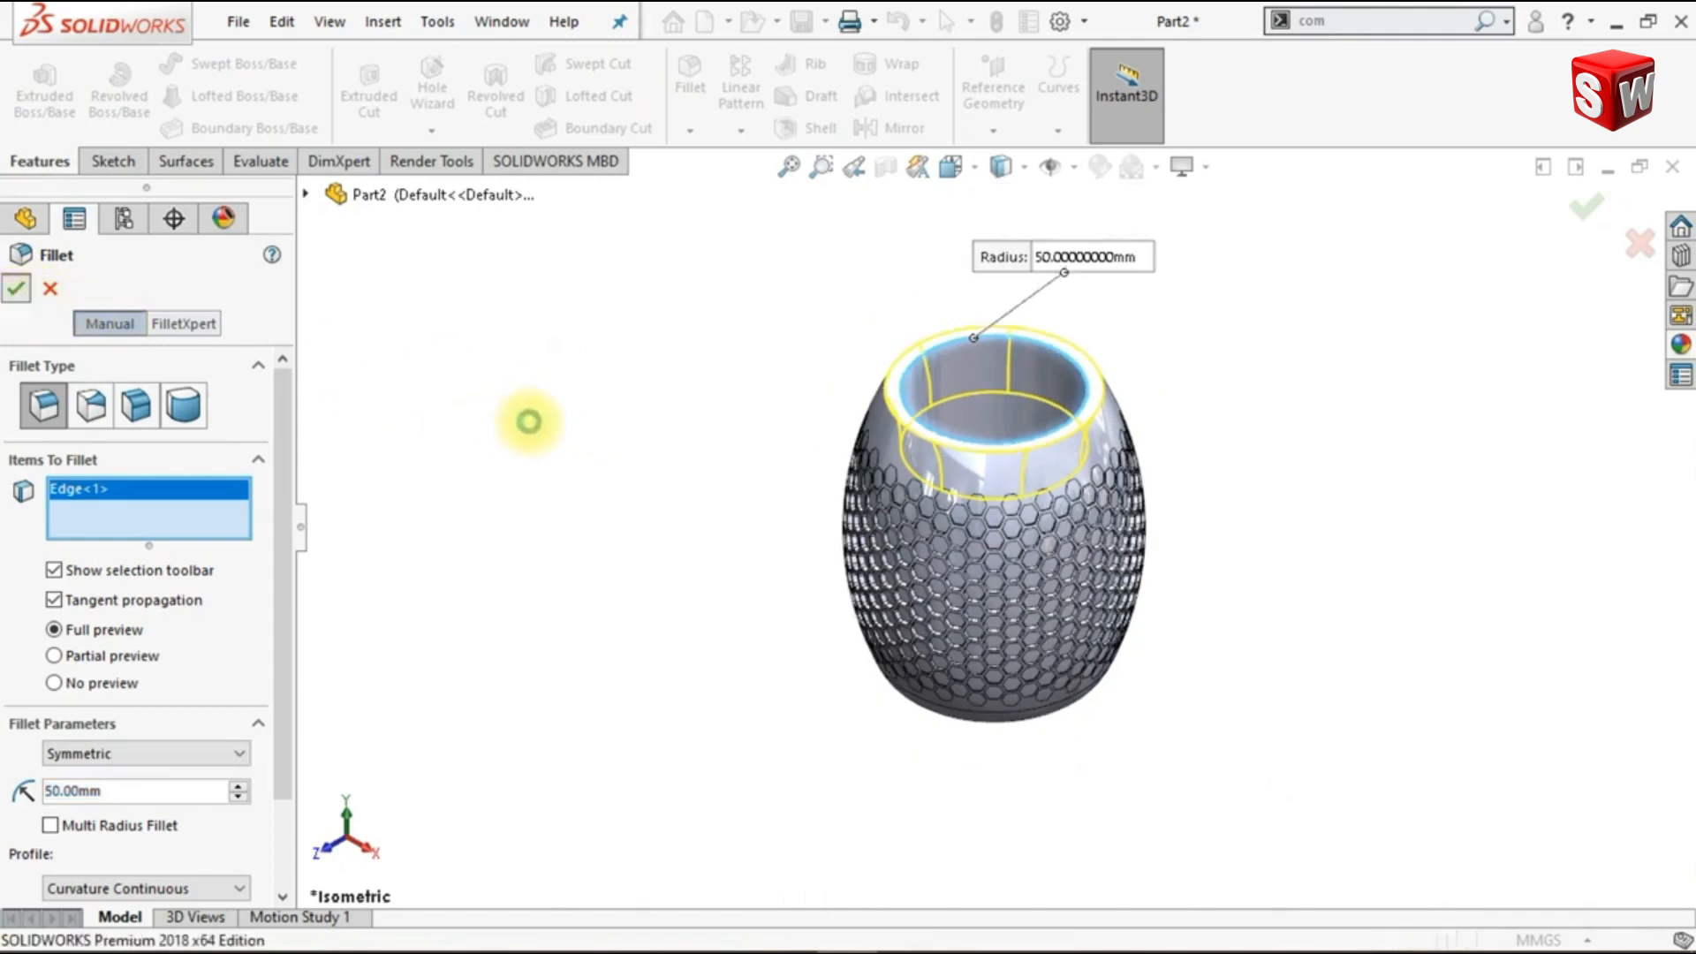
key("ctrl+1")
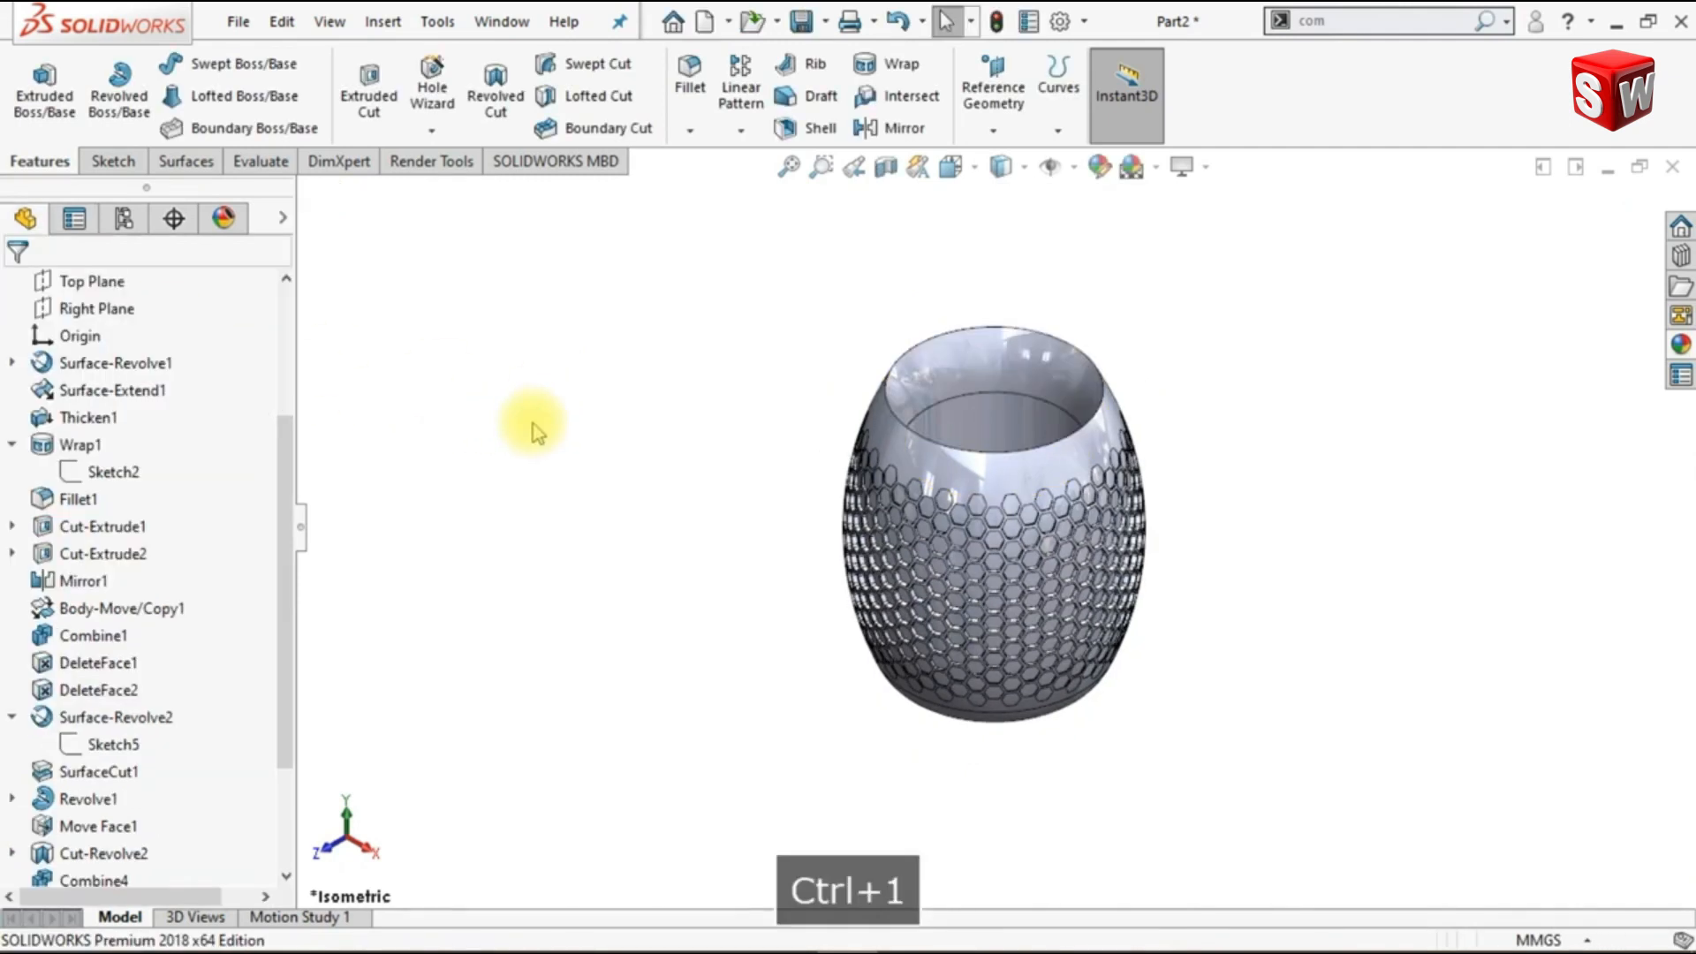
- Fillet the sharp outer edge of the vase's top rim with a 2 mm radius
scroll(1128, 330, "down", 1)
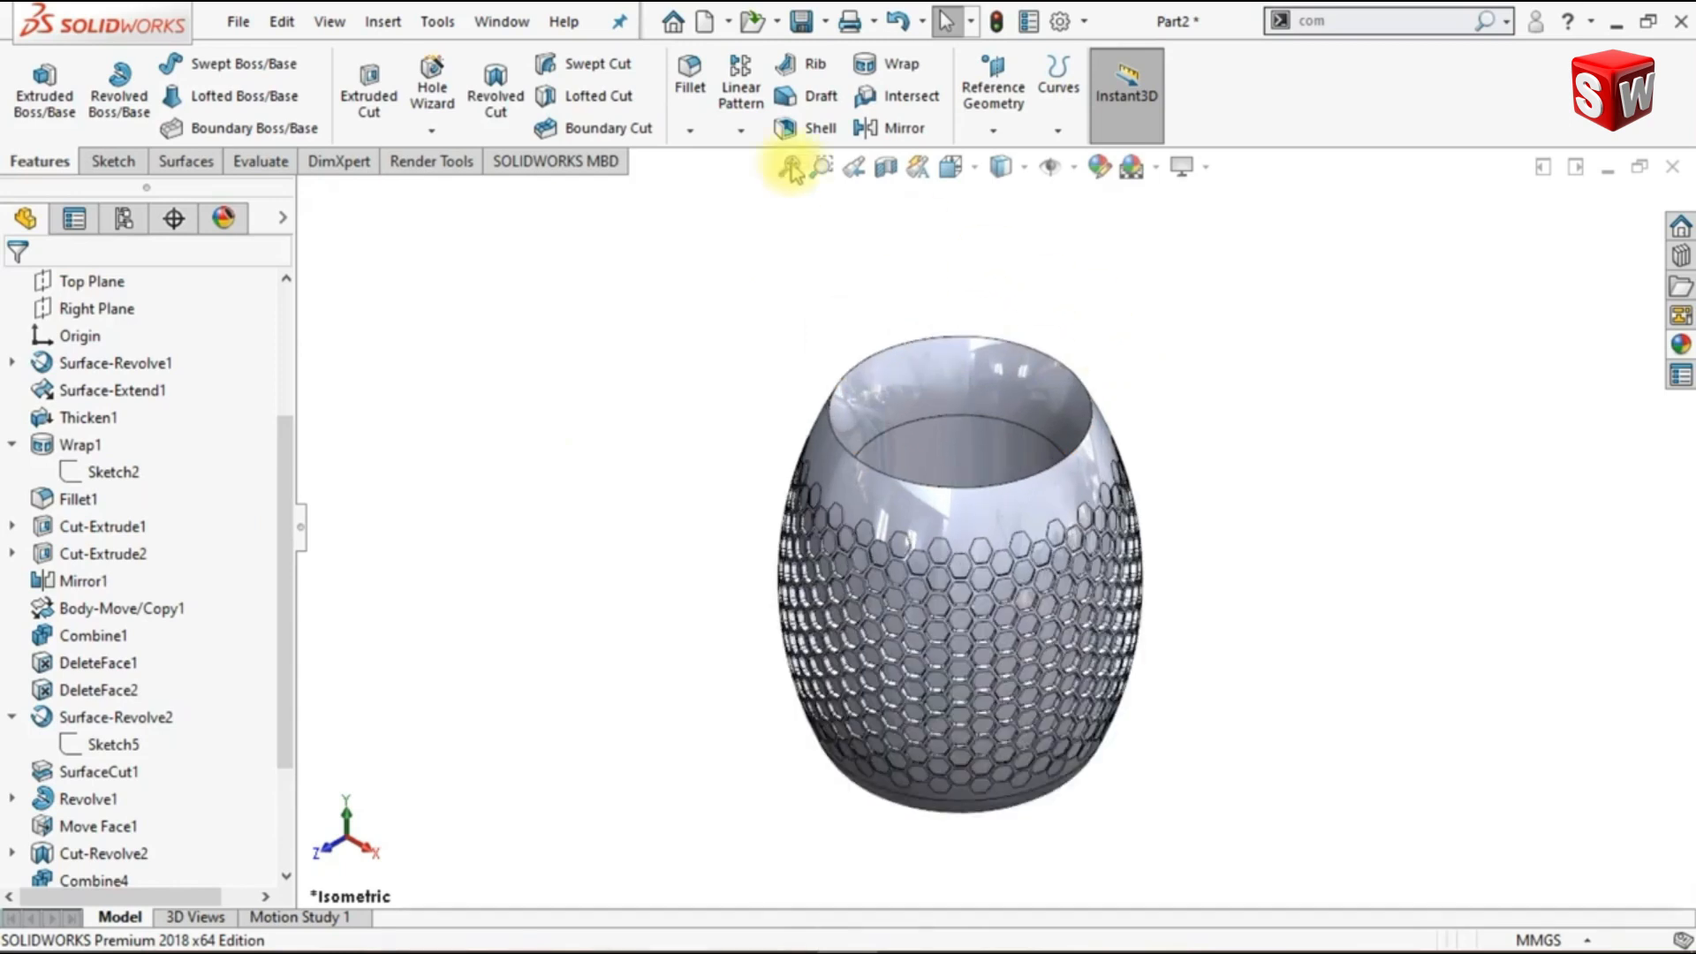
left_click(692, 90)
type("2")
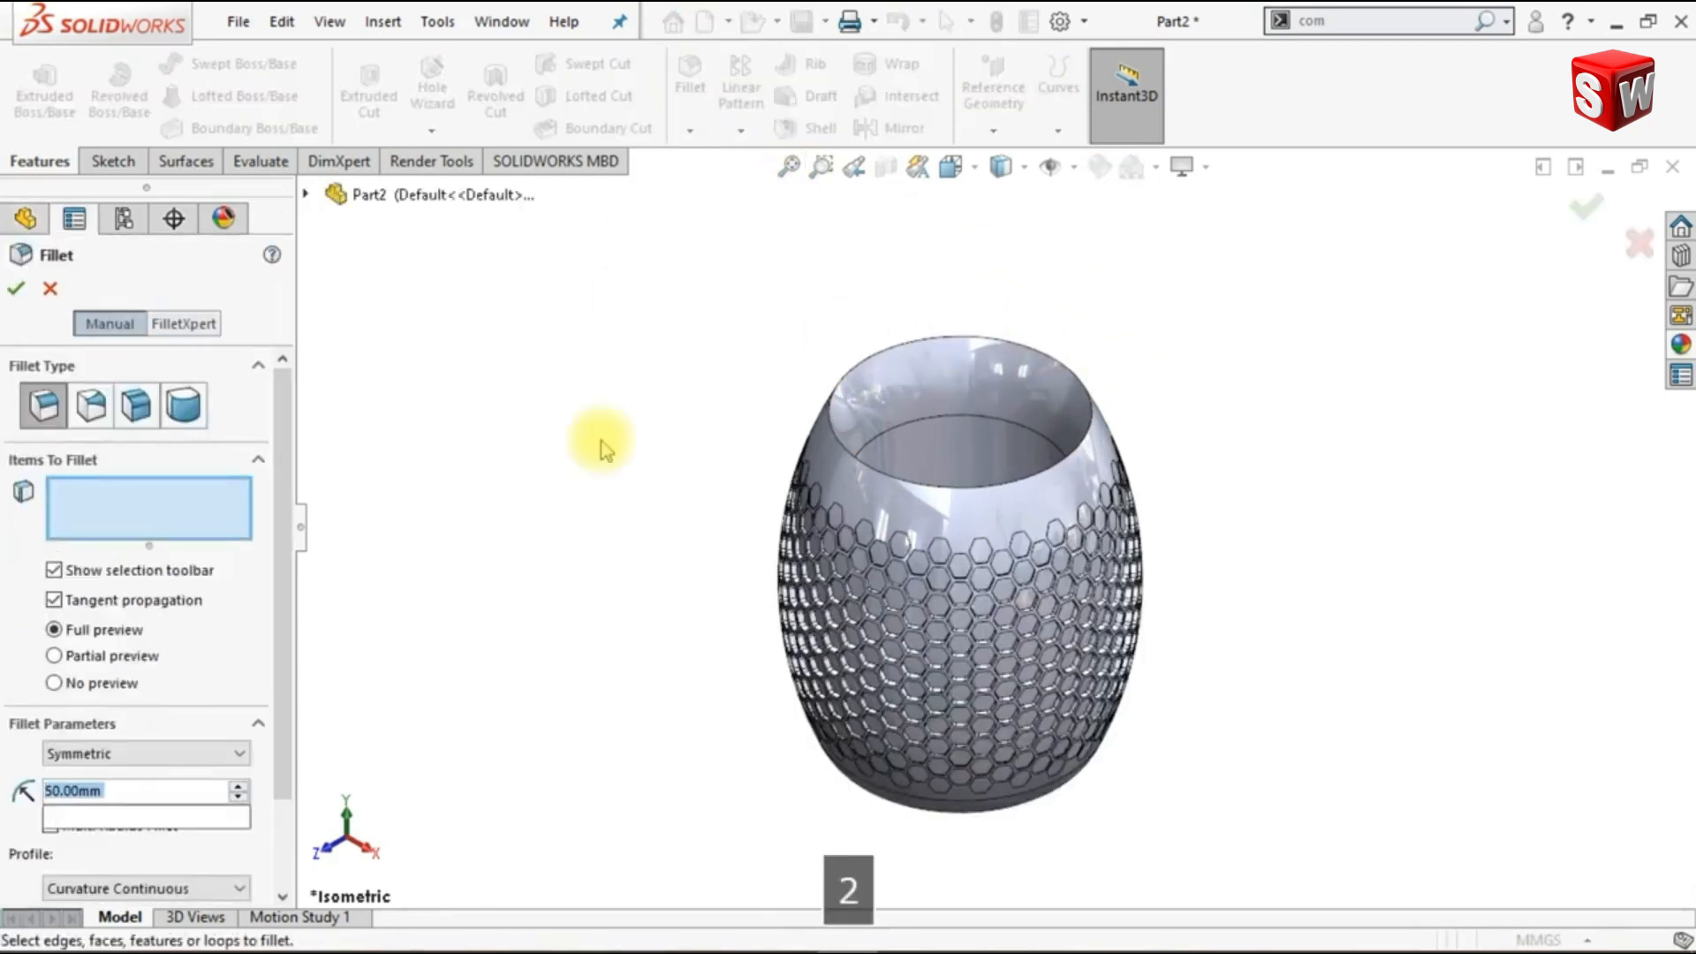
key("Return")
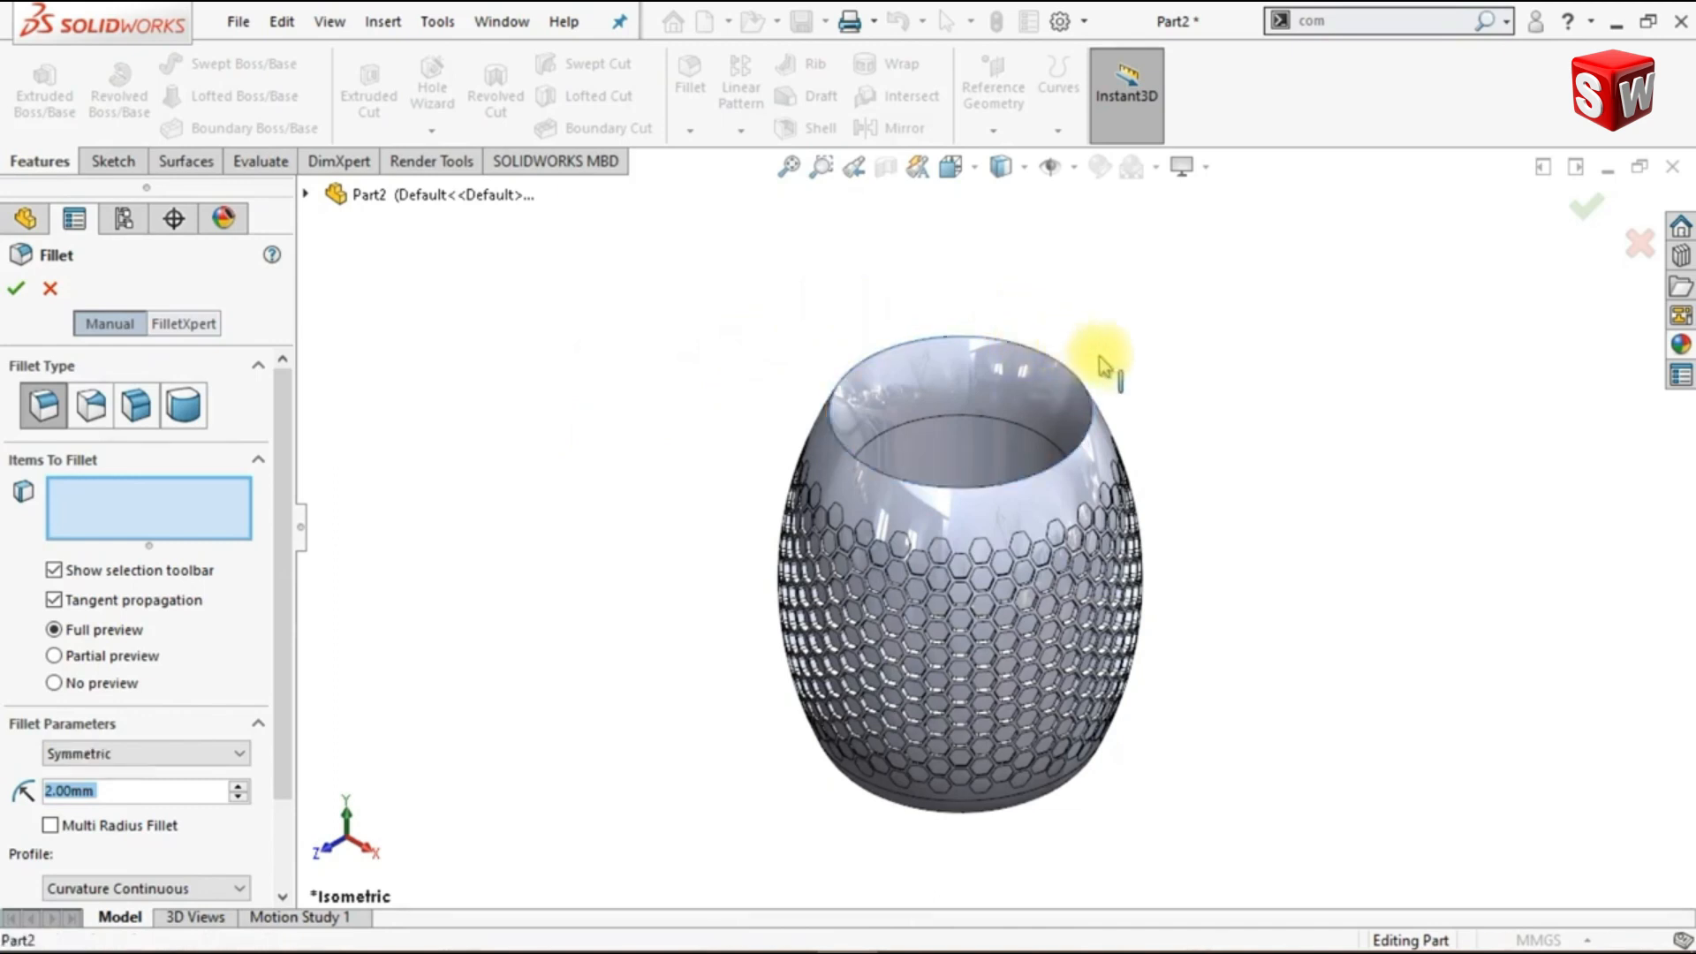
key("ctrl+1")
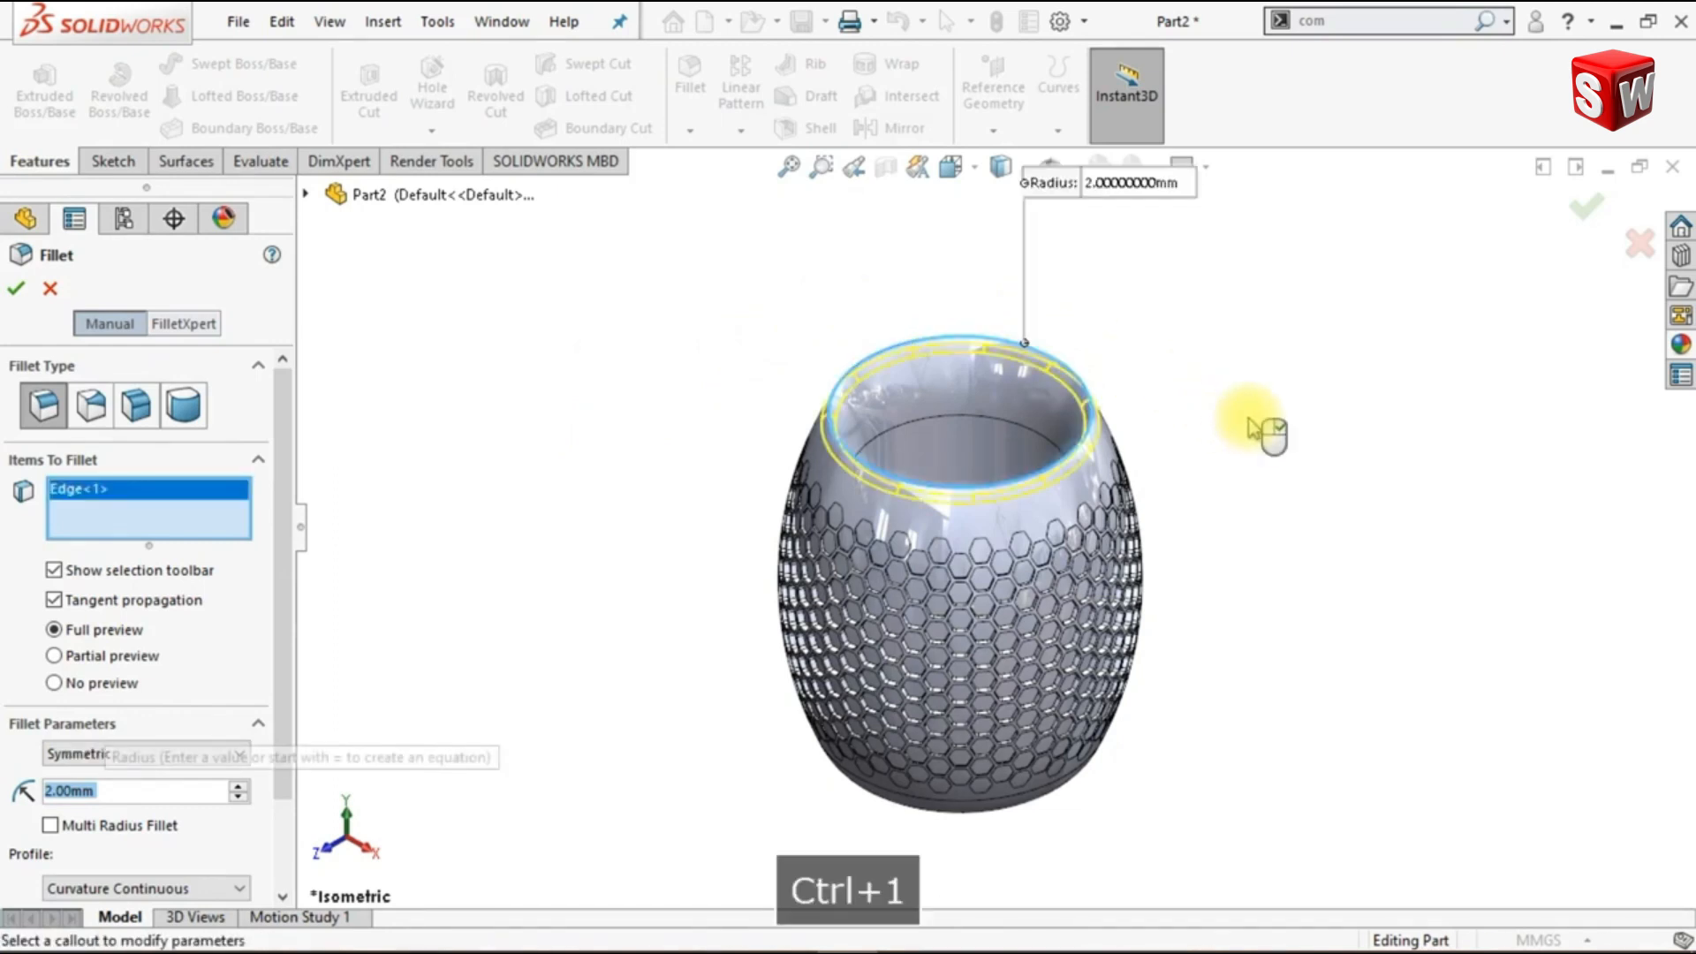
left_click(15, 296)
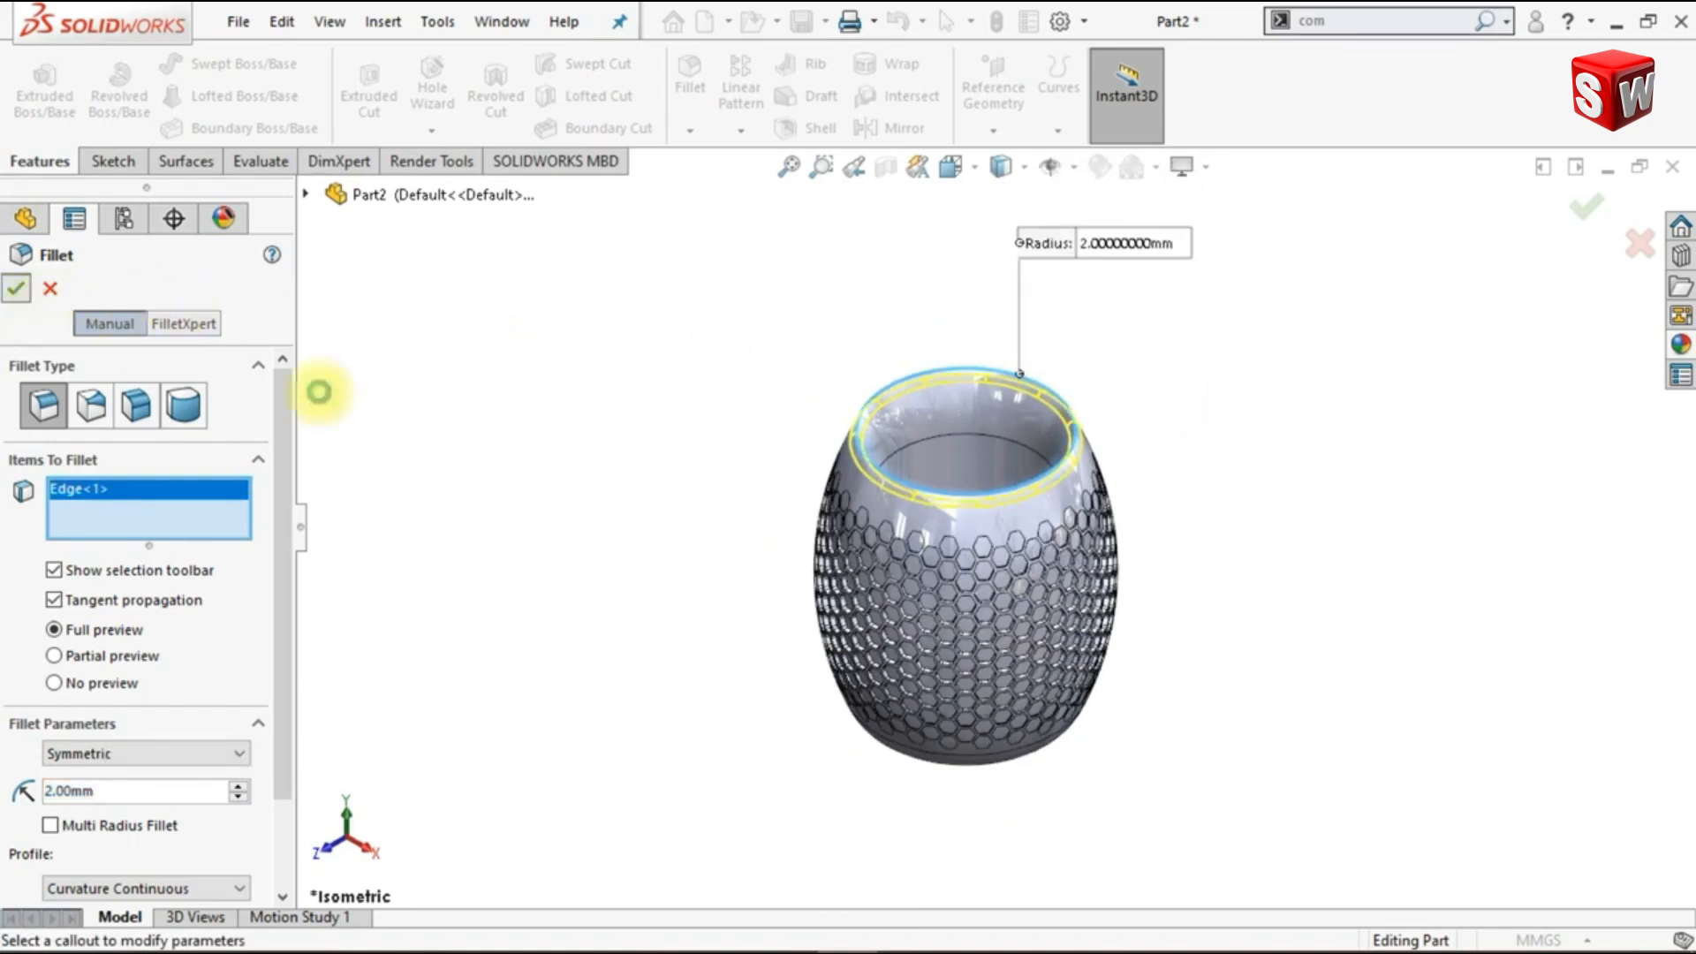
key("ctrl+1")
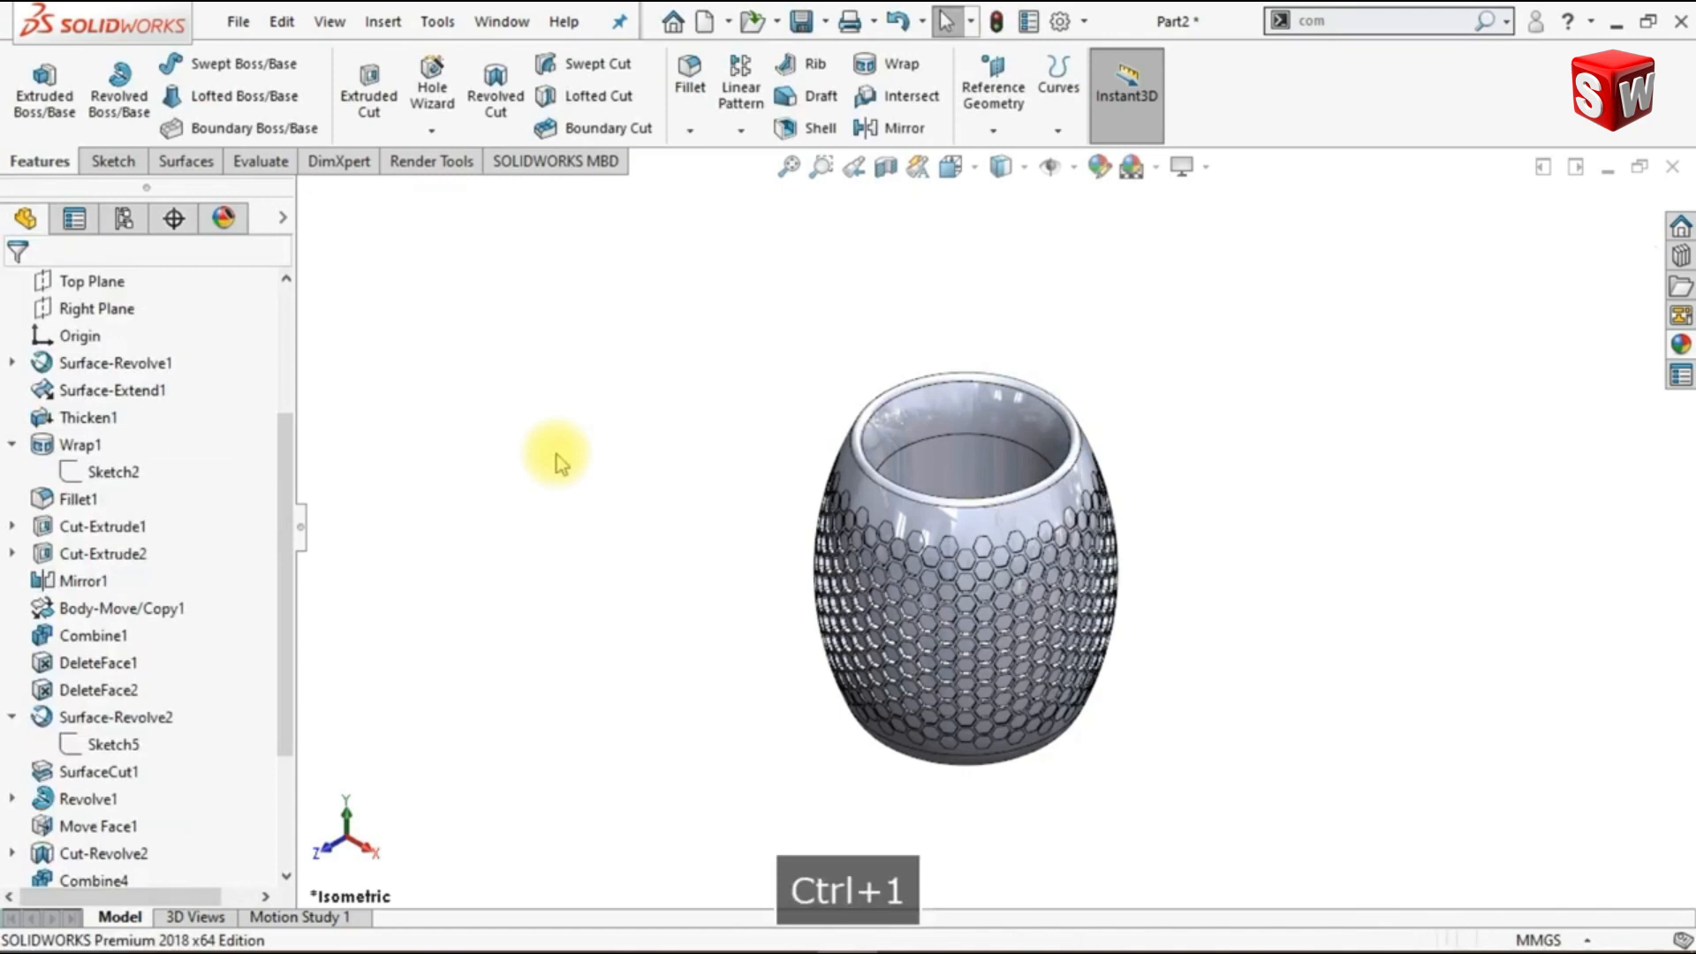
- Show the vase from the front and set its display style to shaded without edge lines
middle_click_drag(814, 772, 693, 707)
key("ctrl+7")
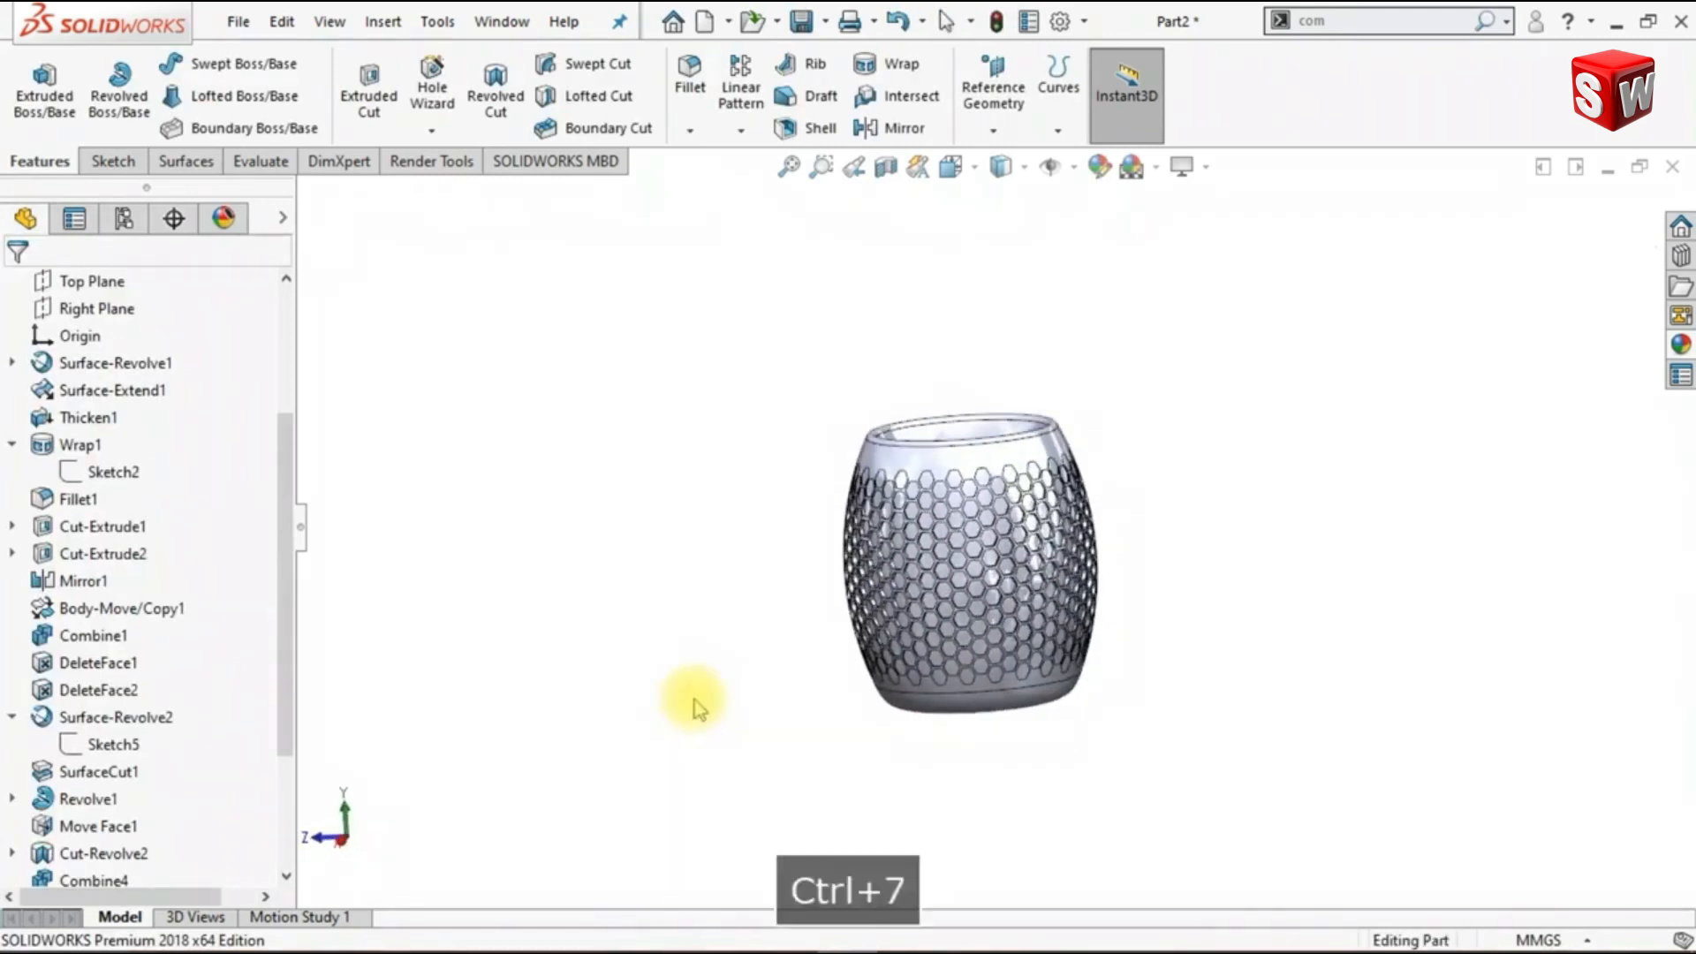
key("ctrl+1")
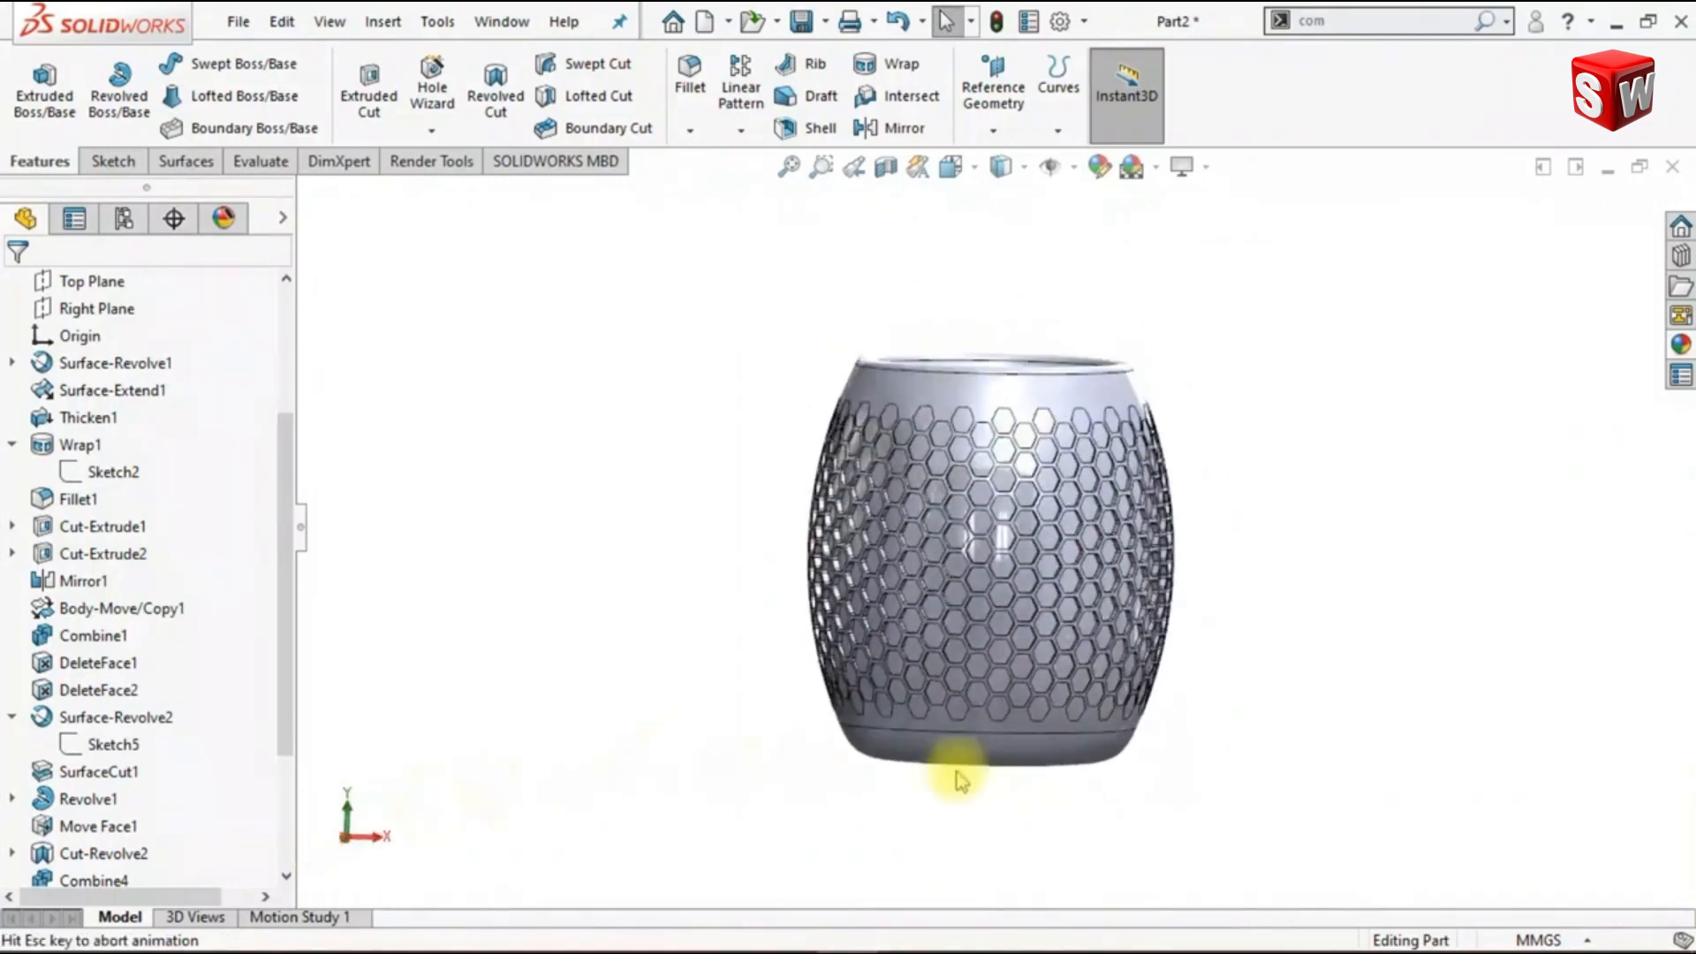
middle_click_drag(1280, 680, 1241, 645, "shift")
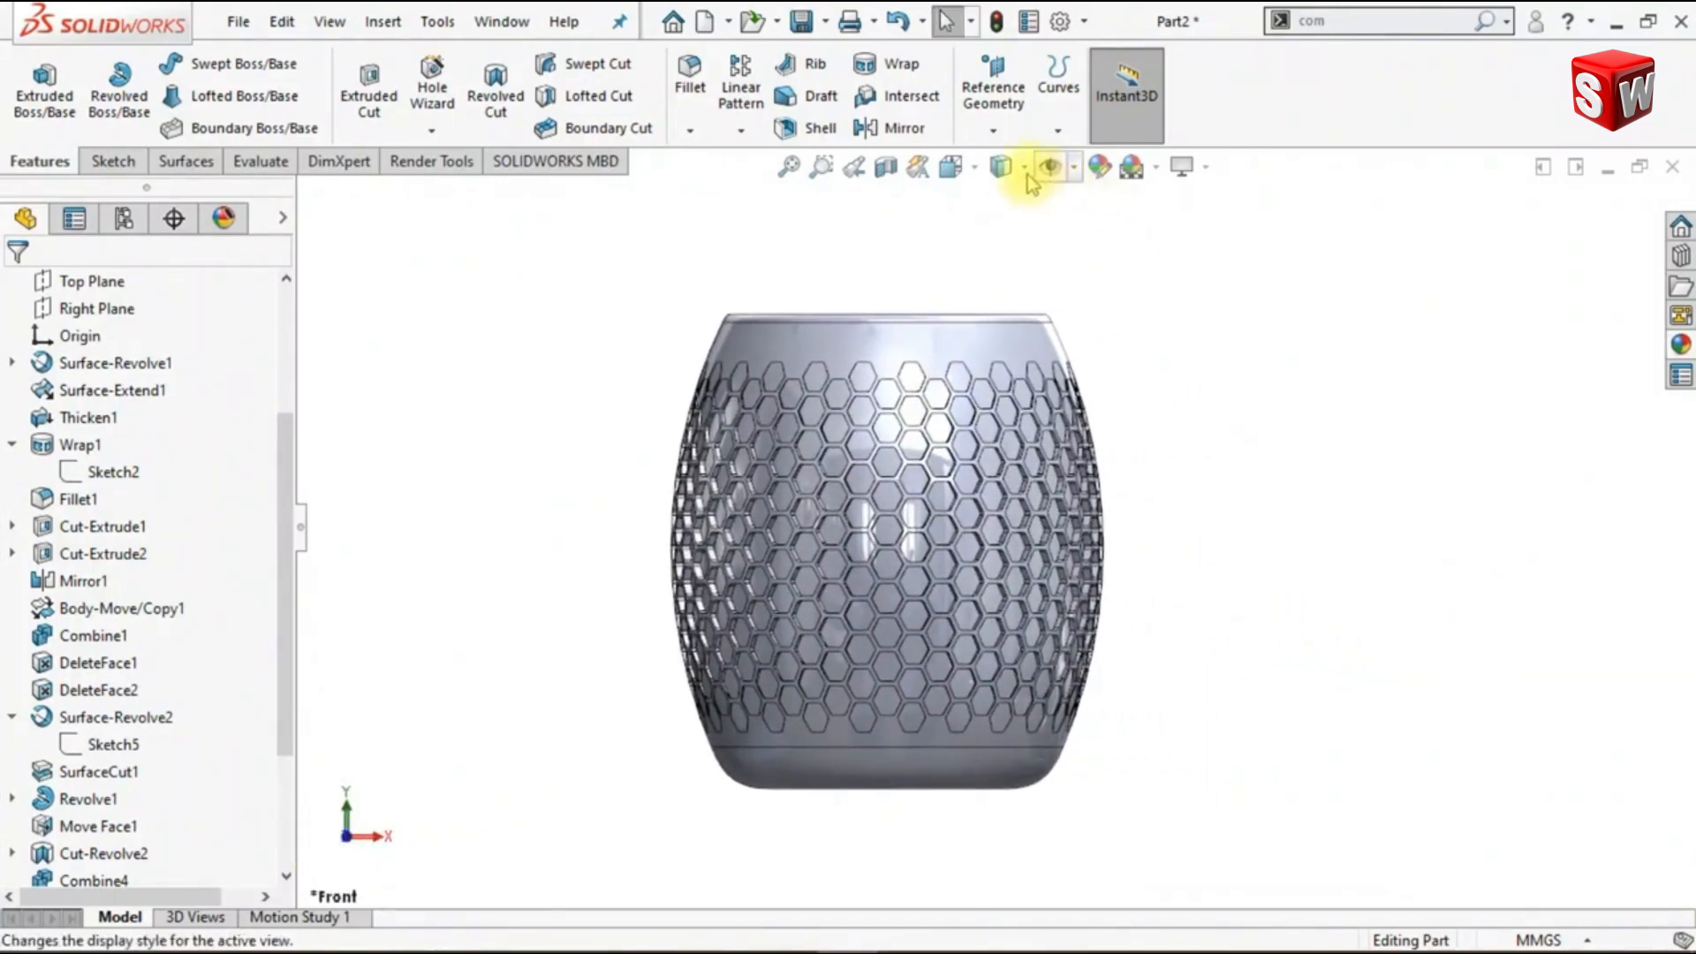
left_click(1025, 166)
left_click(1005, 237)
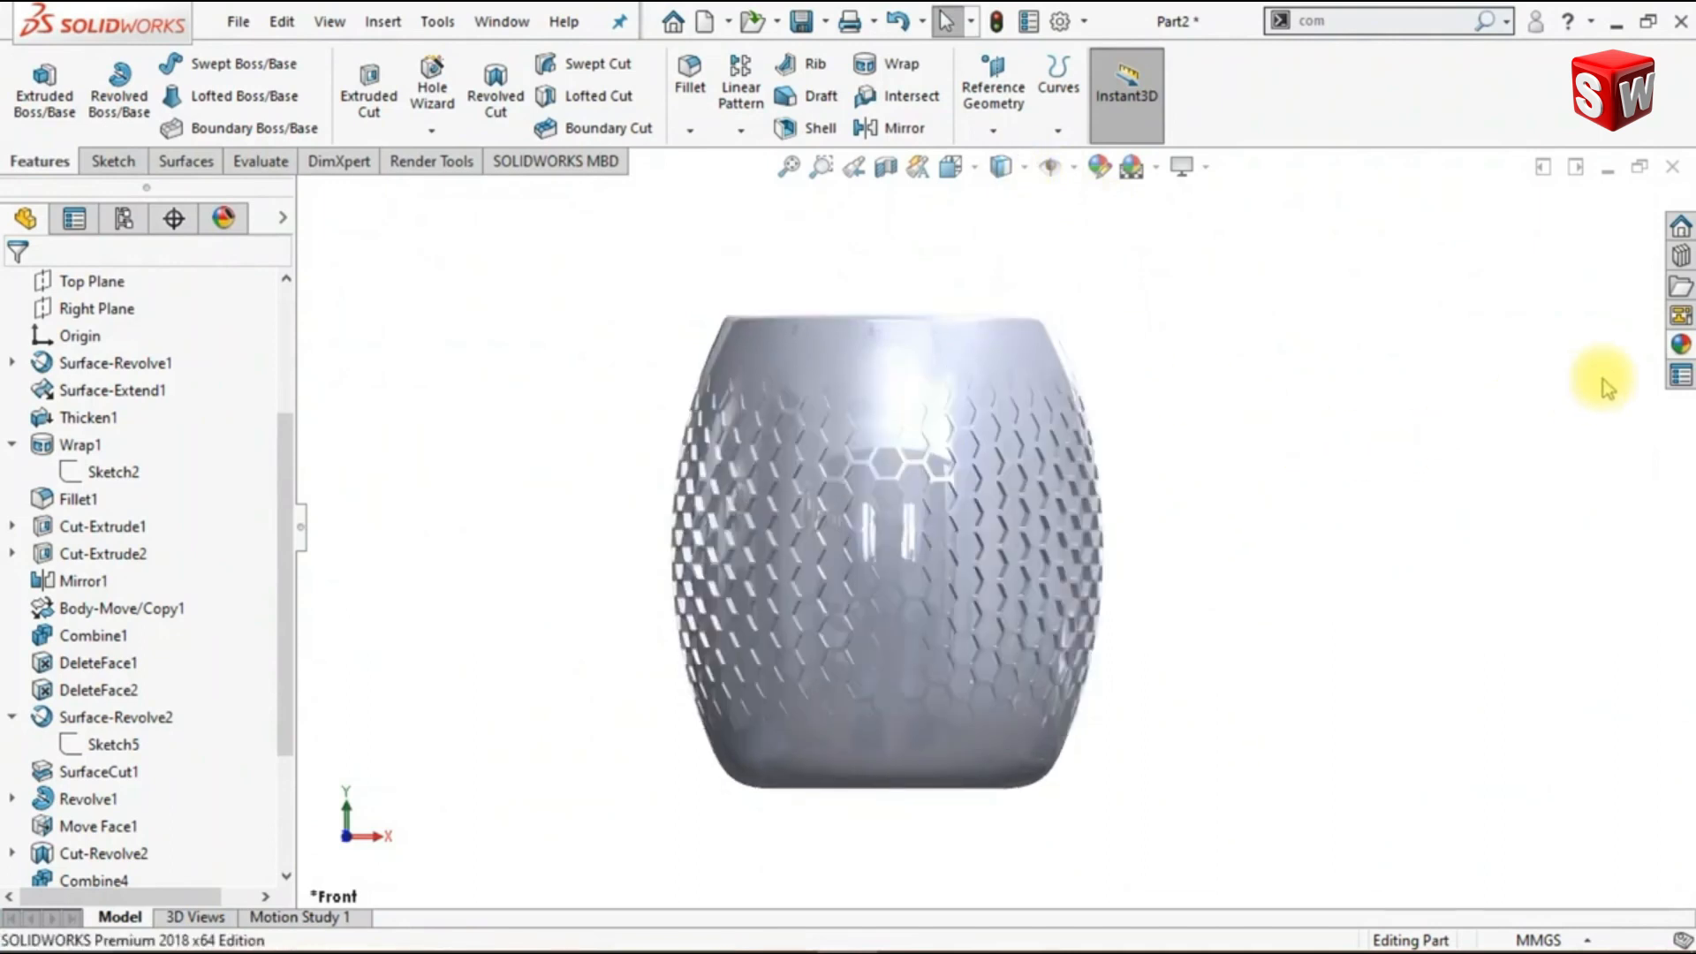
- Apply the matte steel appearance from the Metal > Steel appearance library to the vase
left_click(1681, 344)
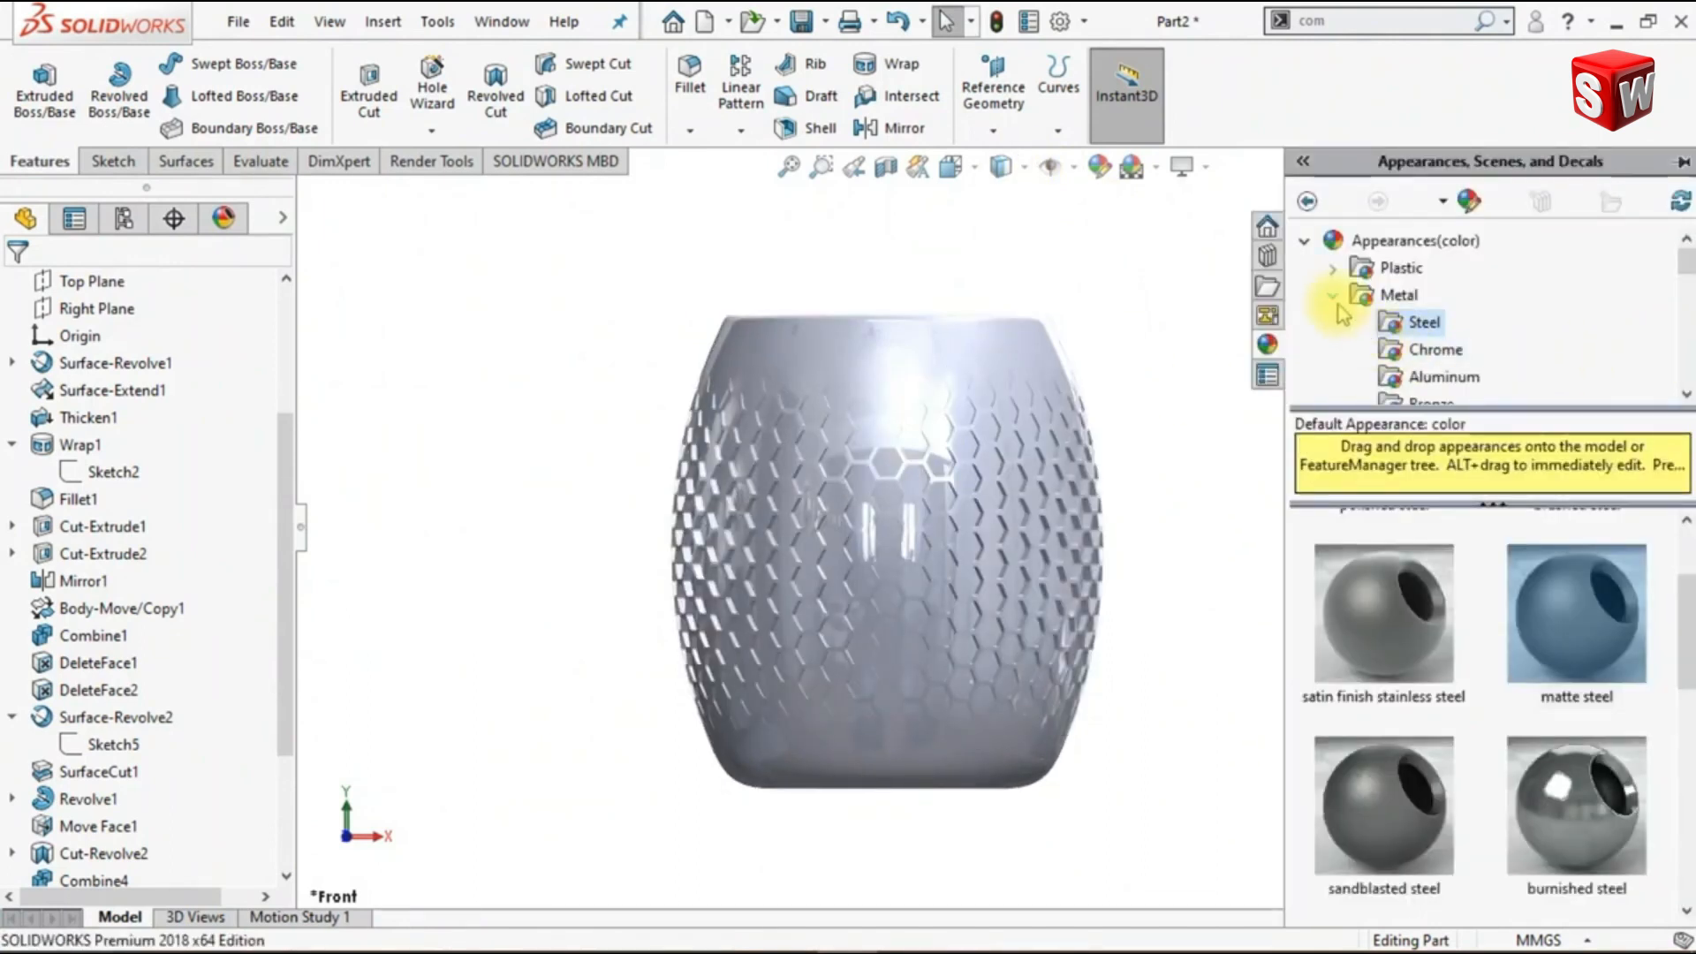
left_click(1364, 294)
left_click(1417, 267)
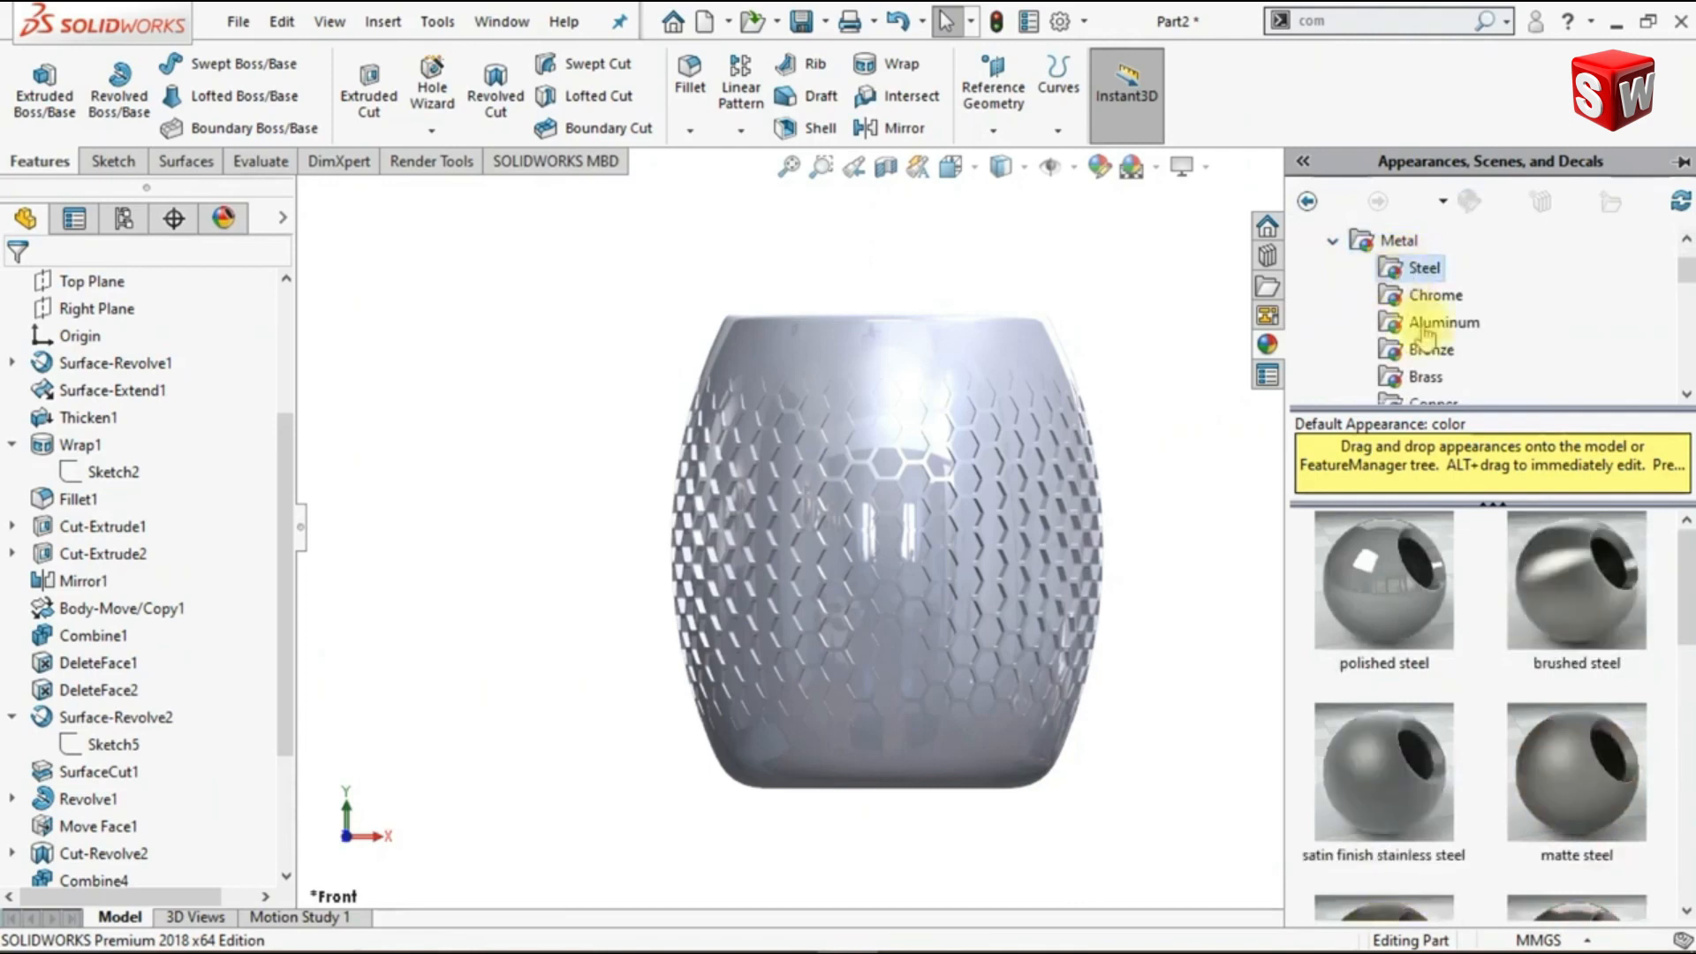
double_click(1579, 761)
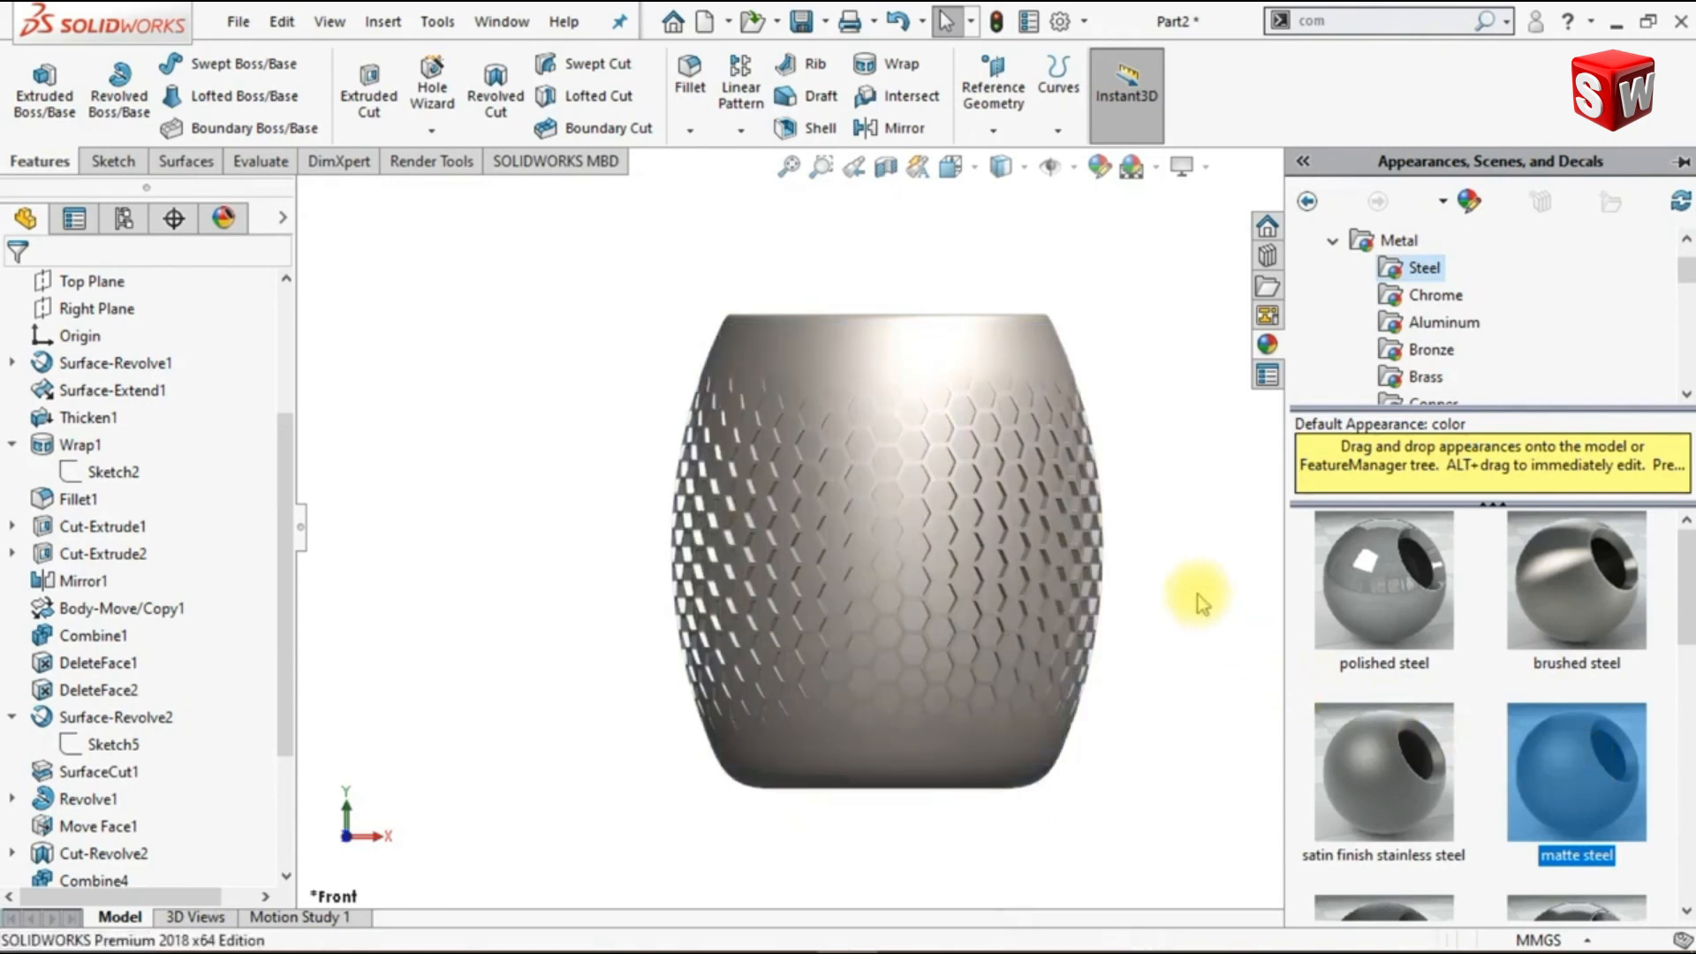
- Remove the first of the two matte steel appearances listed for the part
left_click(223, 218)
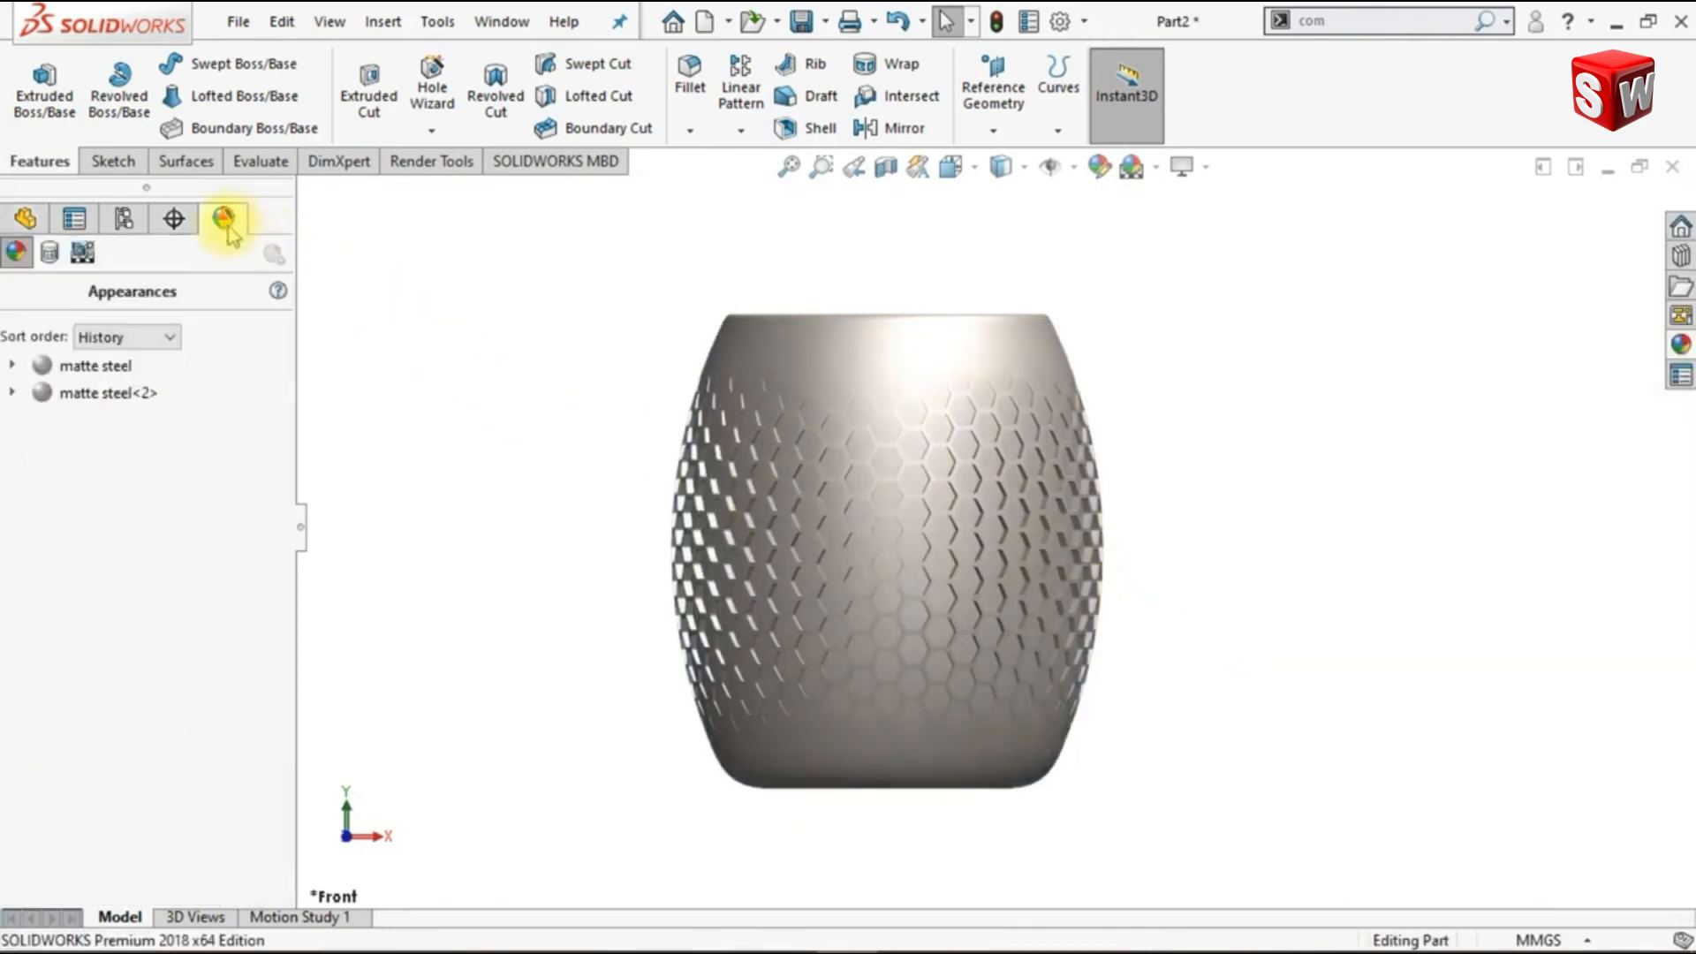
right_click(117, 368)
left_click(195, 461)
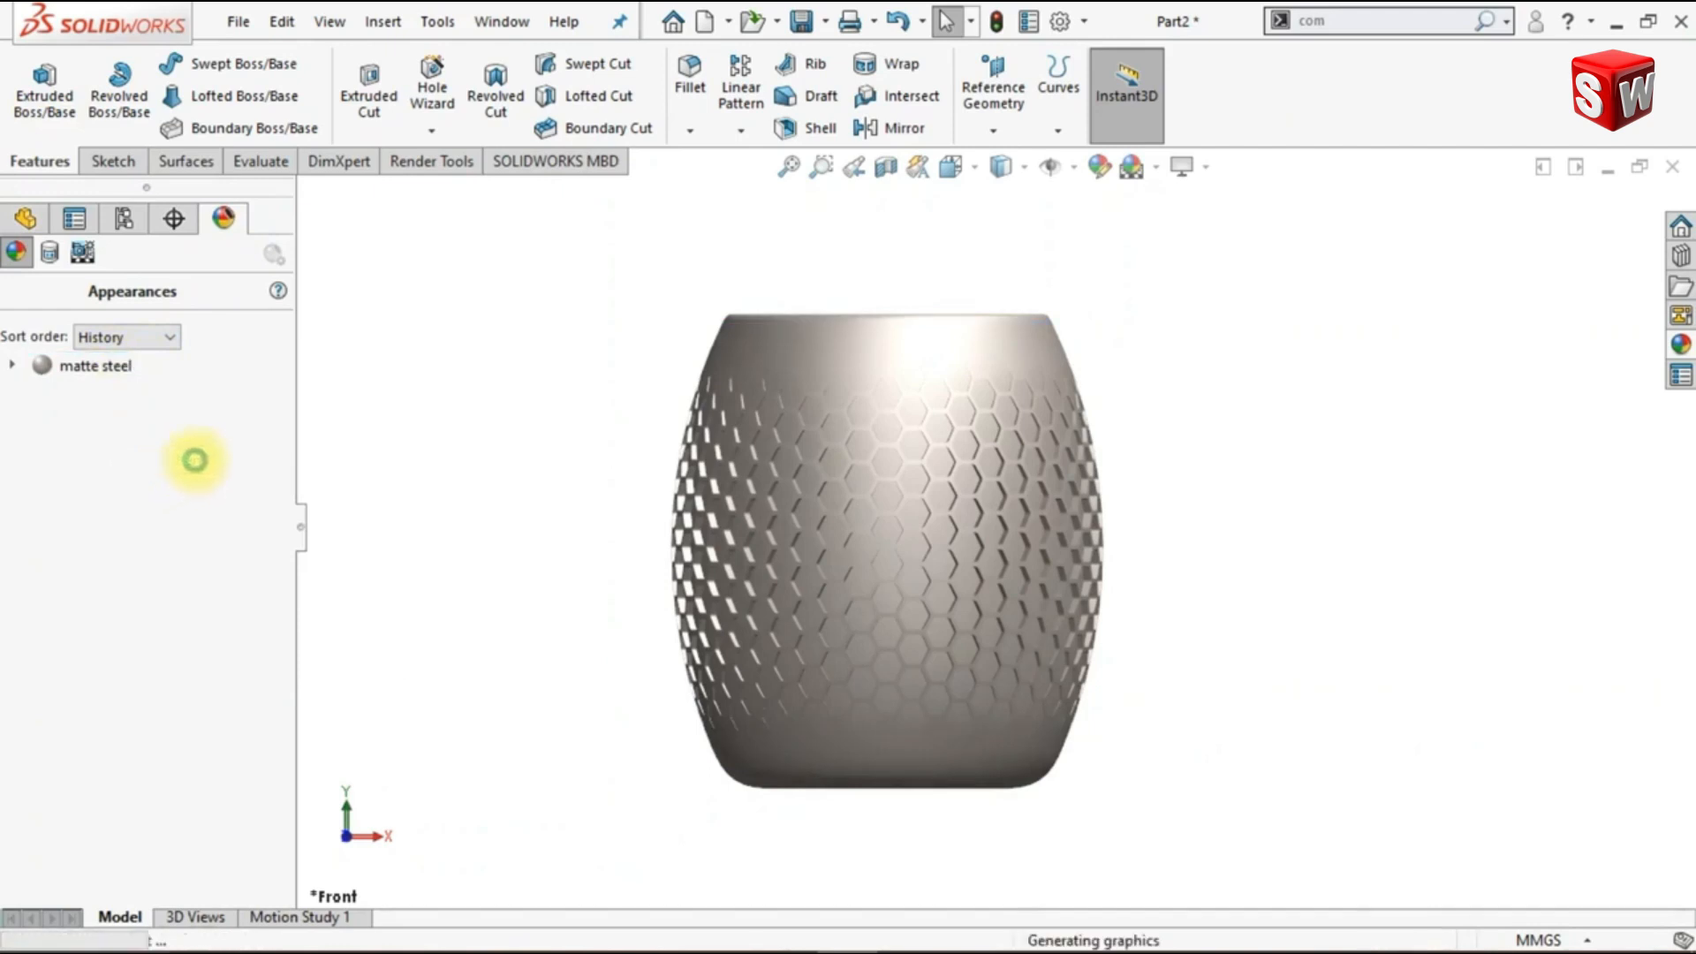
- Orient the vase to the front view and rebuild the model
middle_click_drag(529, 454, 517, 568)
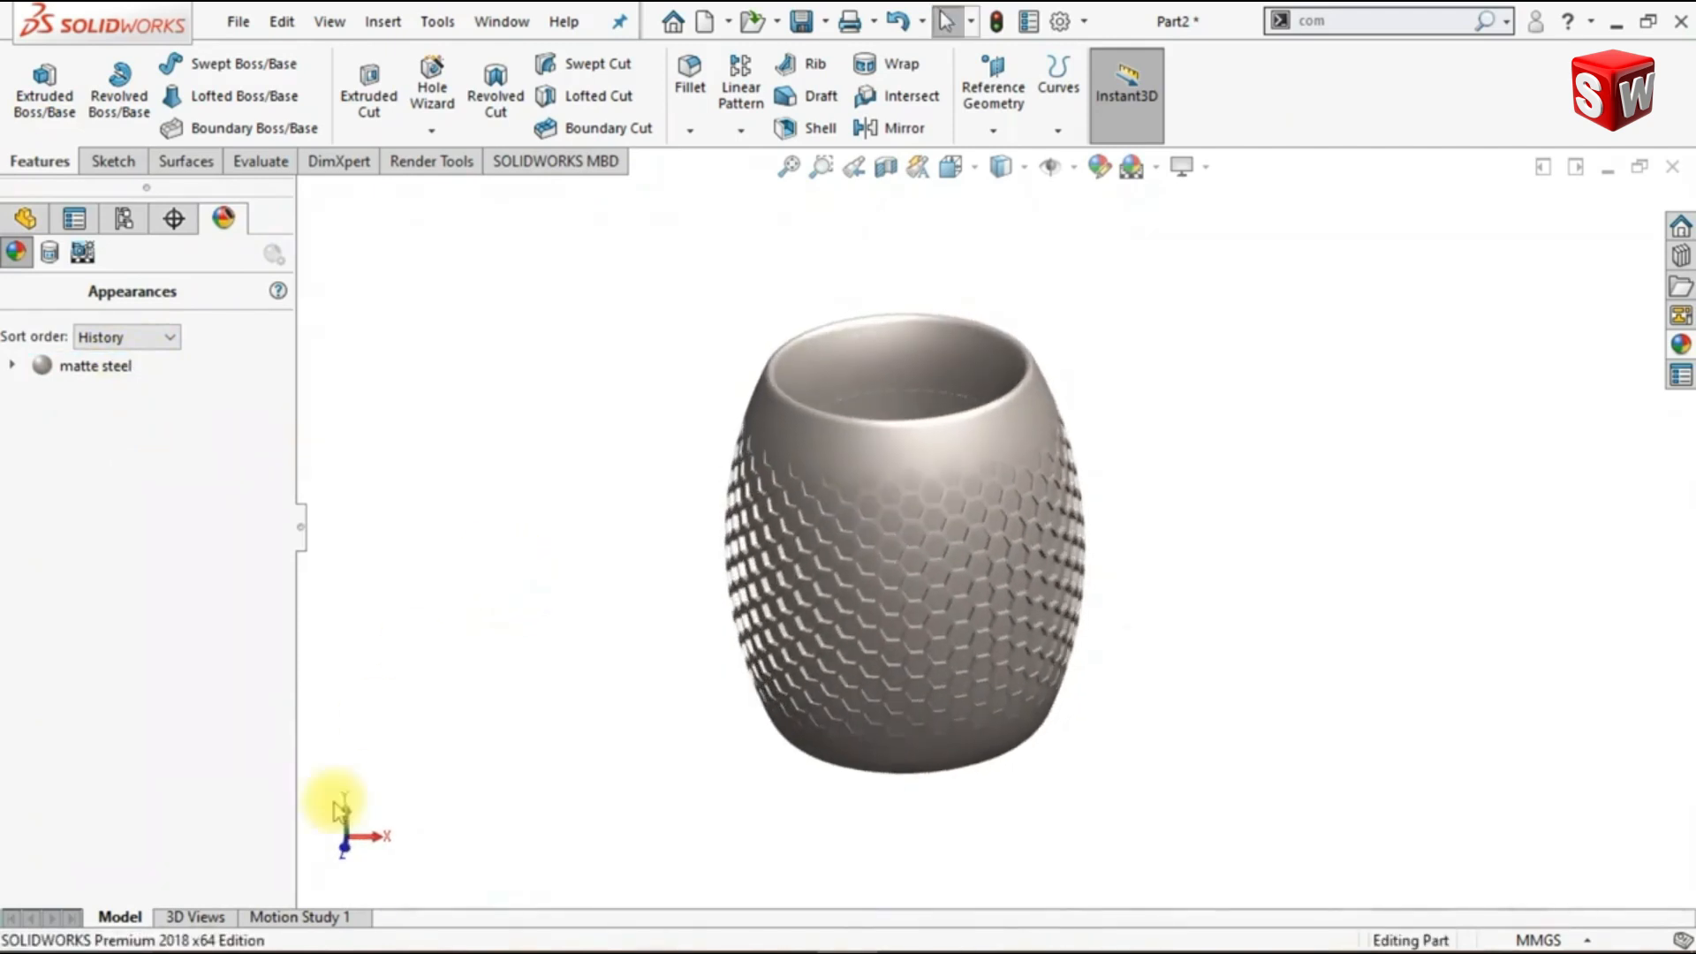
left_click(346, 851)
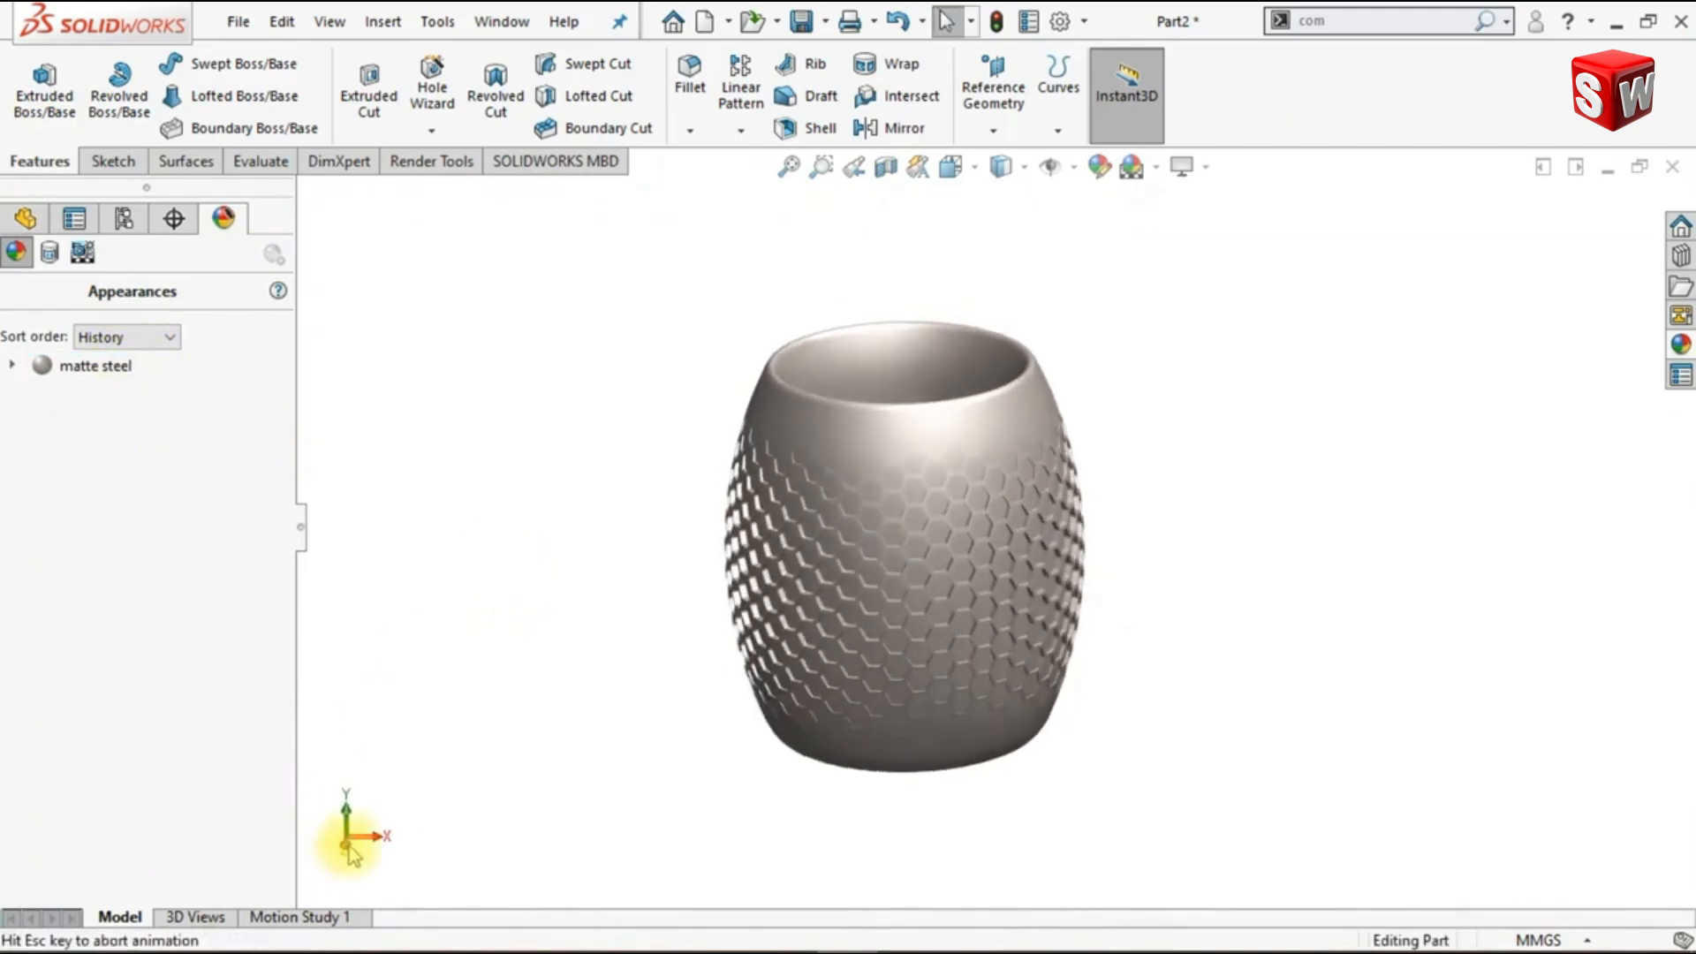
left_click(995, 21)
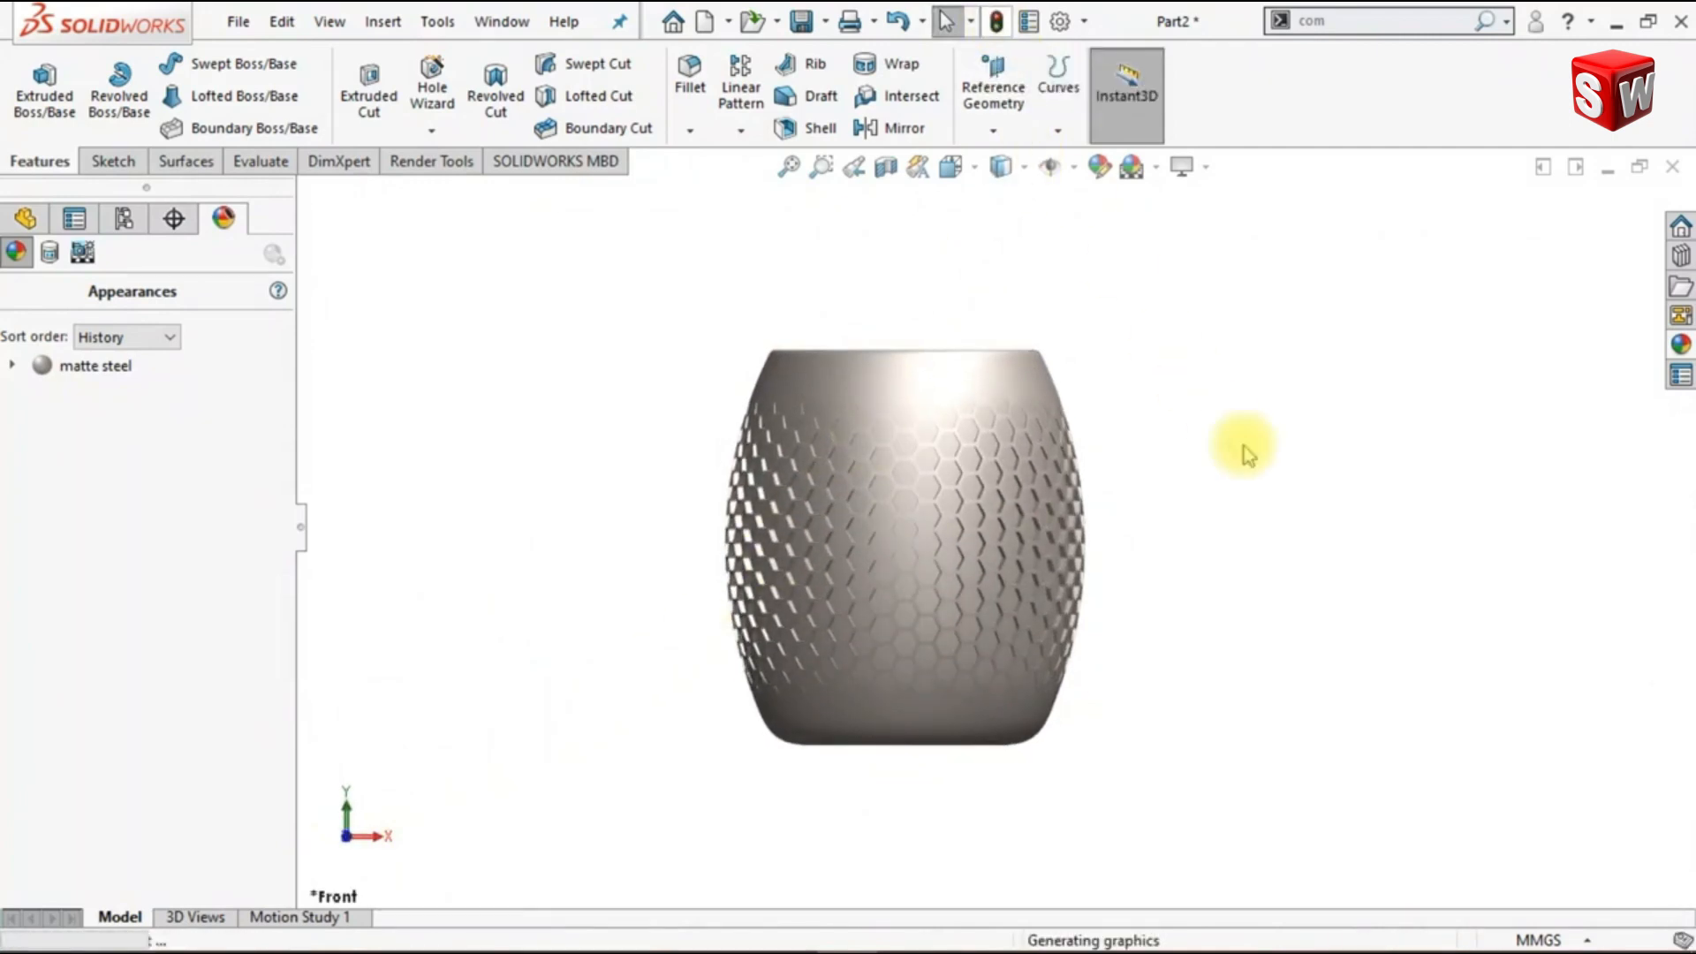
- Apply the Backdrop - Studio Room 2 scene from the Basic Scenes library to the vase model
key("ctrl+1")
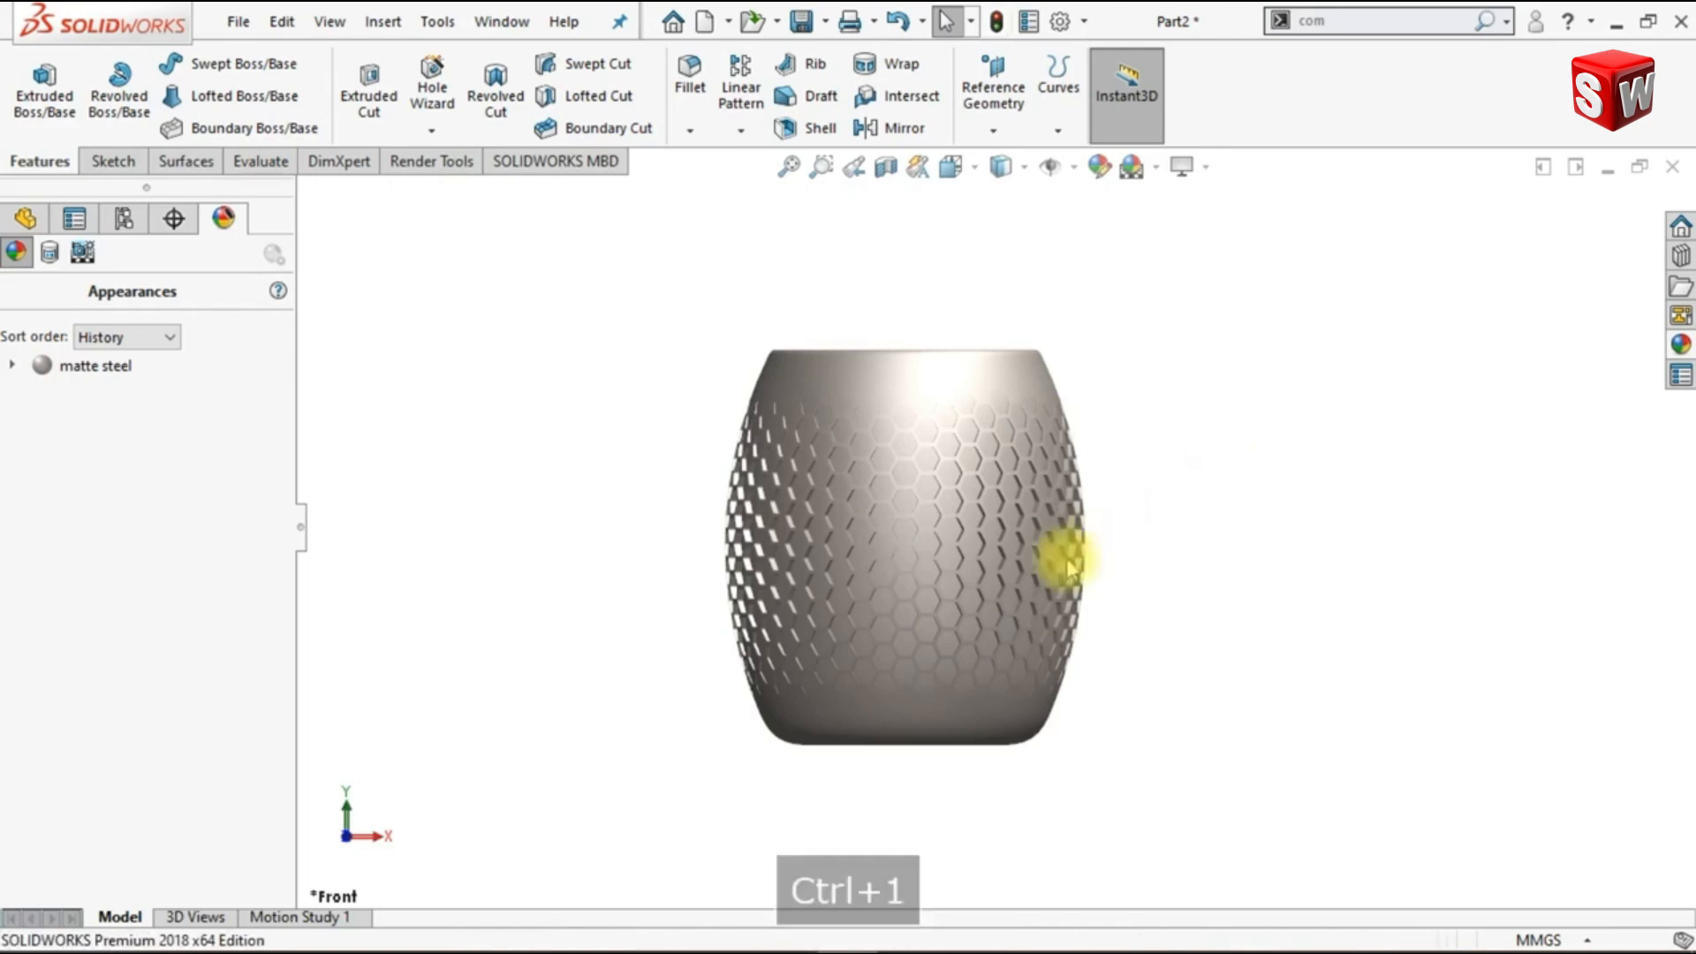
scroll(946, 568, "down", 2)
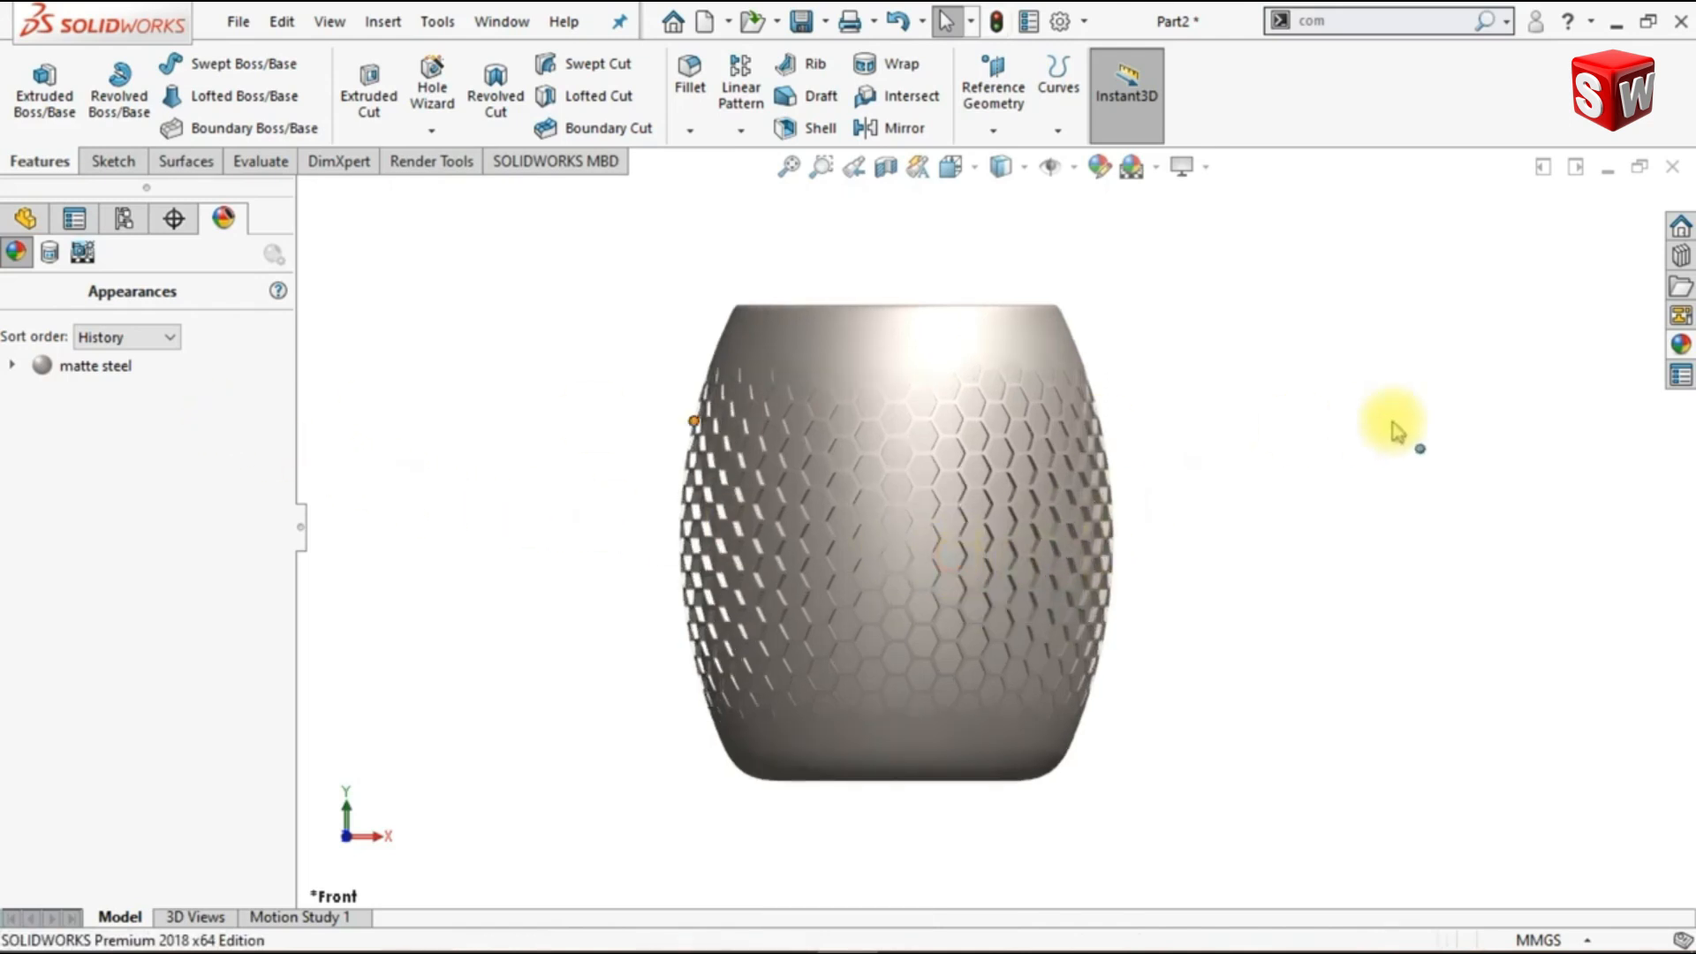
left_click(1680, 346)
left_click(1333, 241)
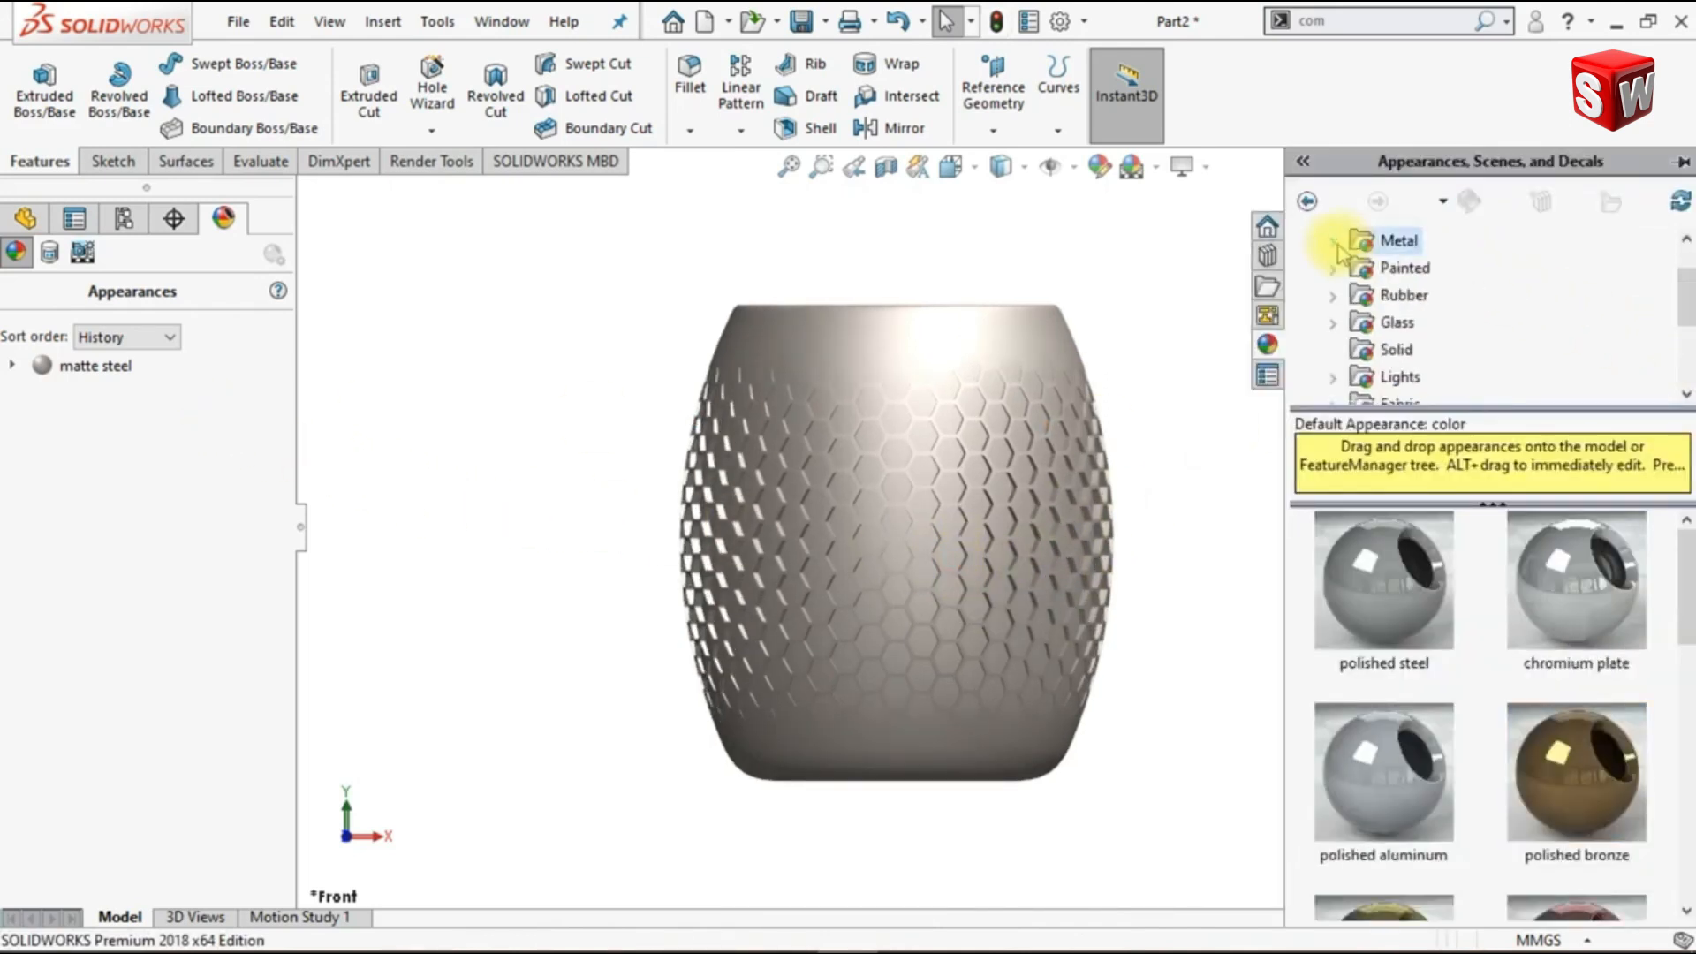
left_click_drag(1688, 292, 1692, 274)
left_click(1305, 242)
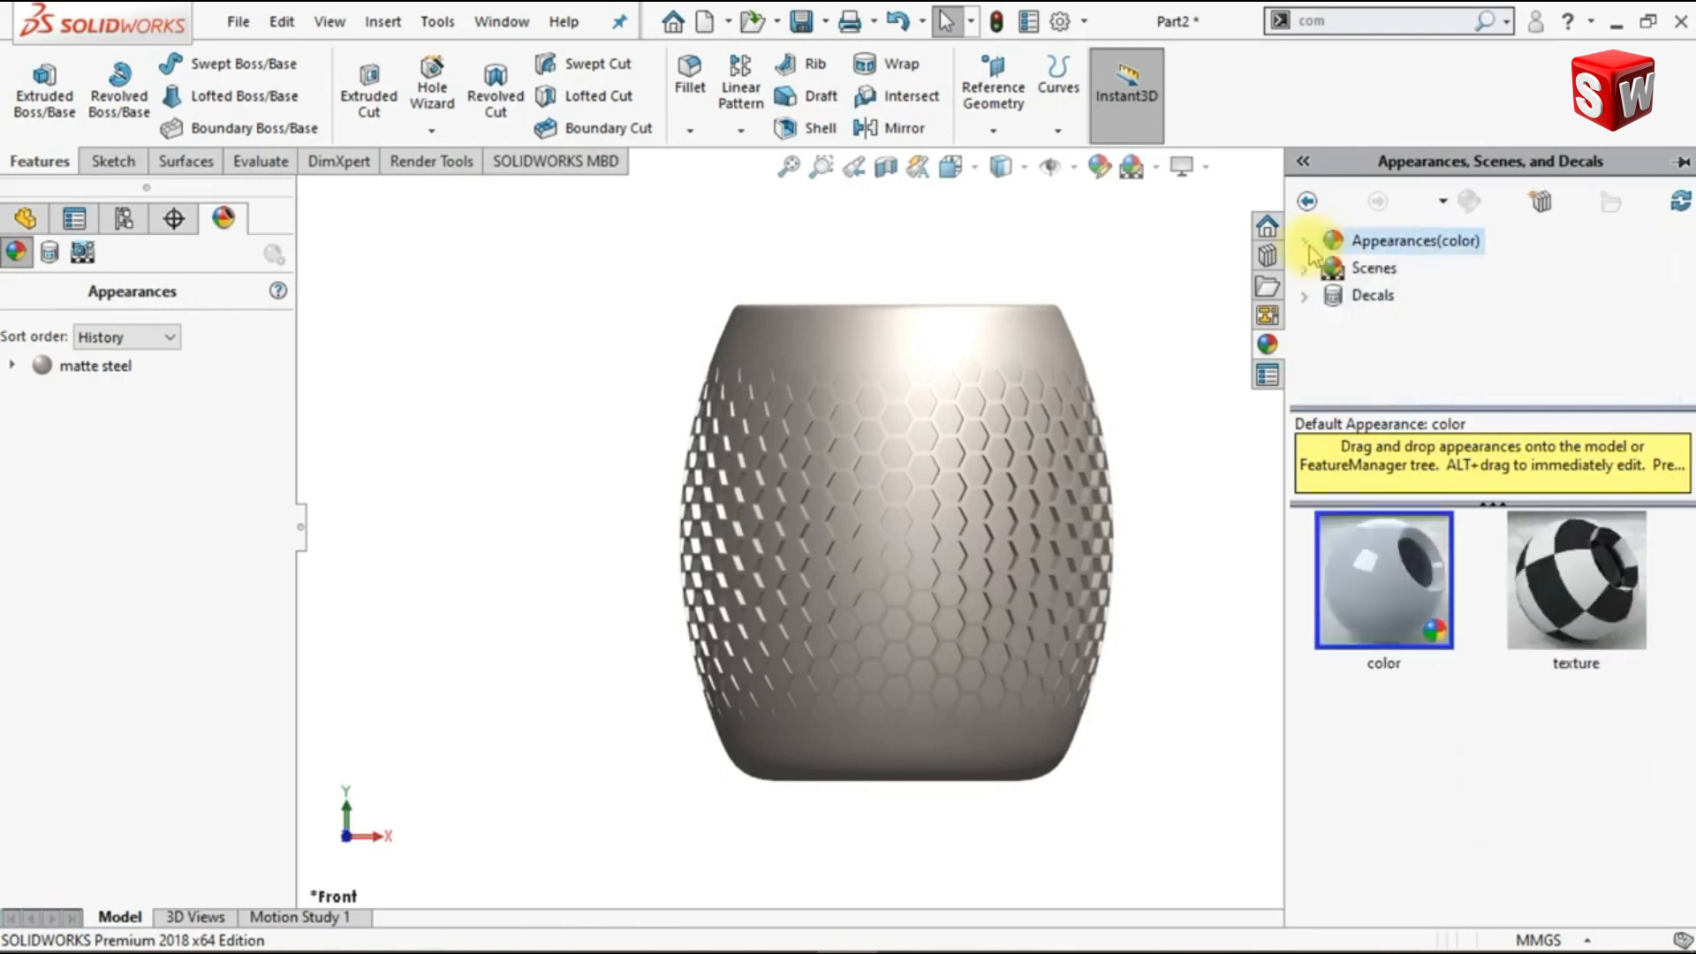
left_click(1314, 274)
left_click(1364, 295)
left_click_drag(1689, 579, 1687, 883)
double_click(1367, 853)
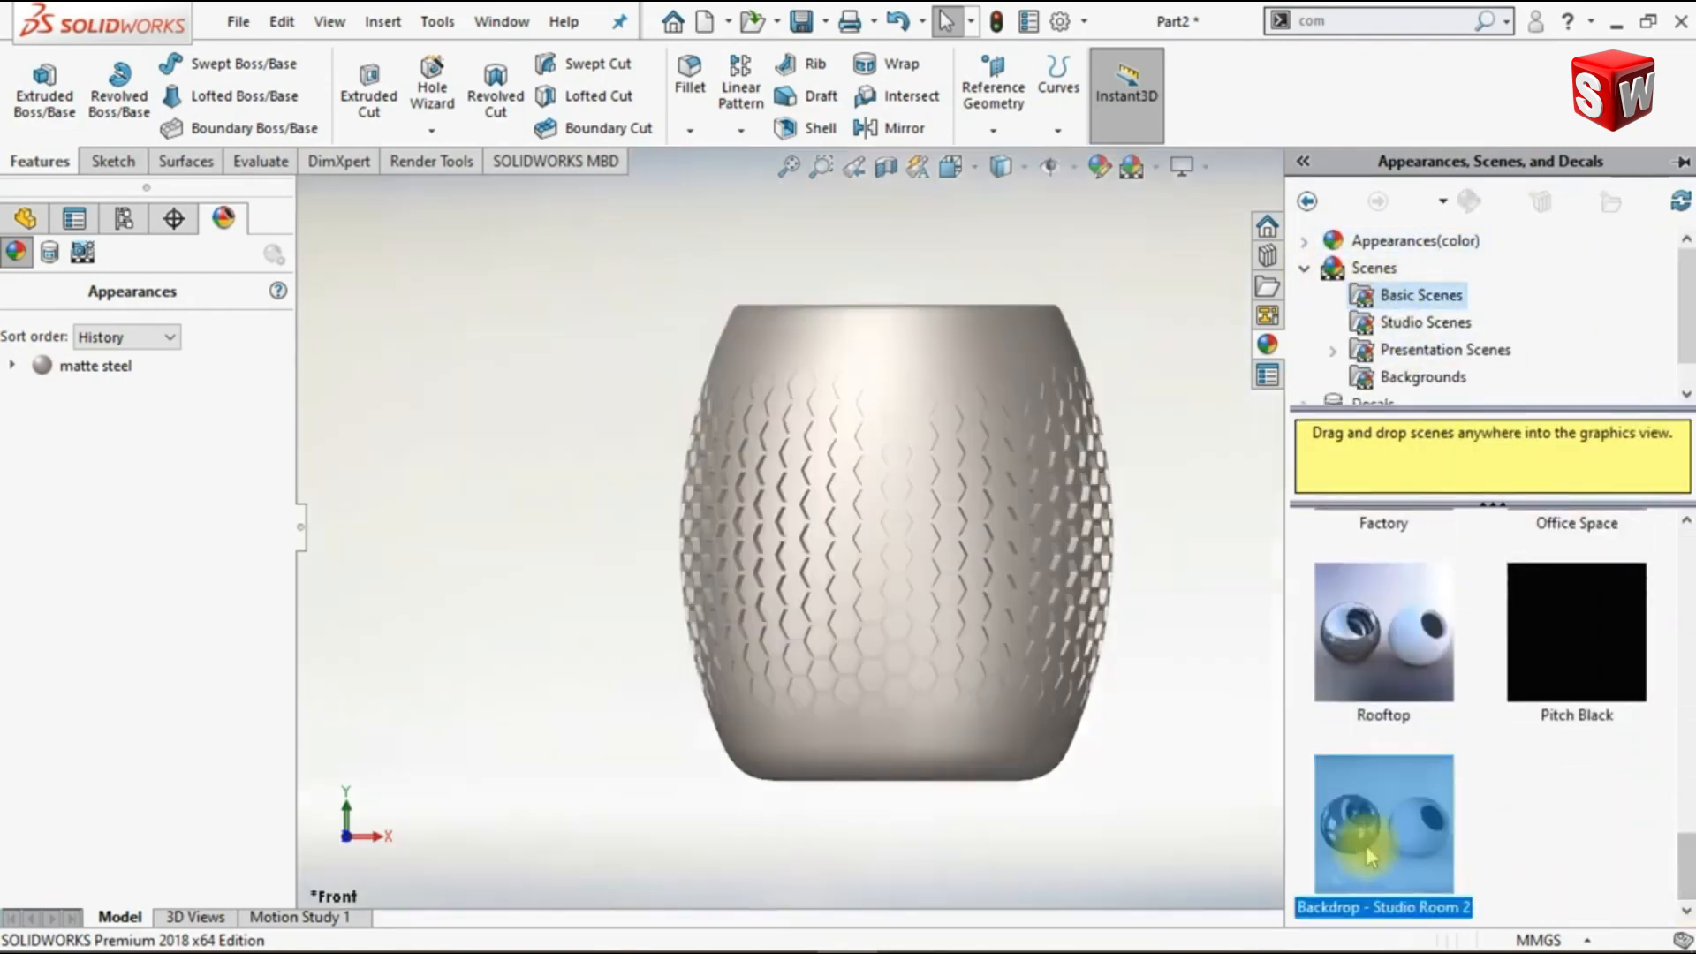
- Edit the scene to set its background to None, keeping the environment and floor reflections
left_click(433, 164)
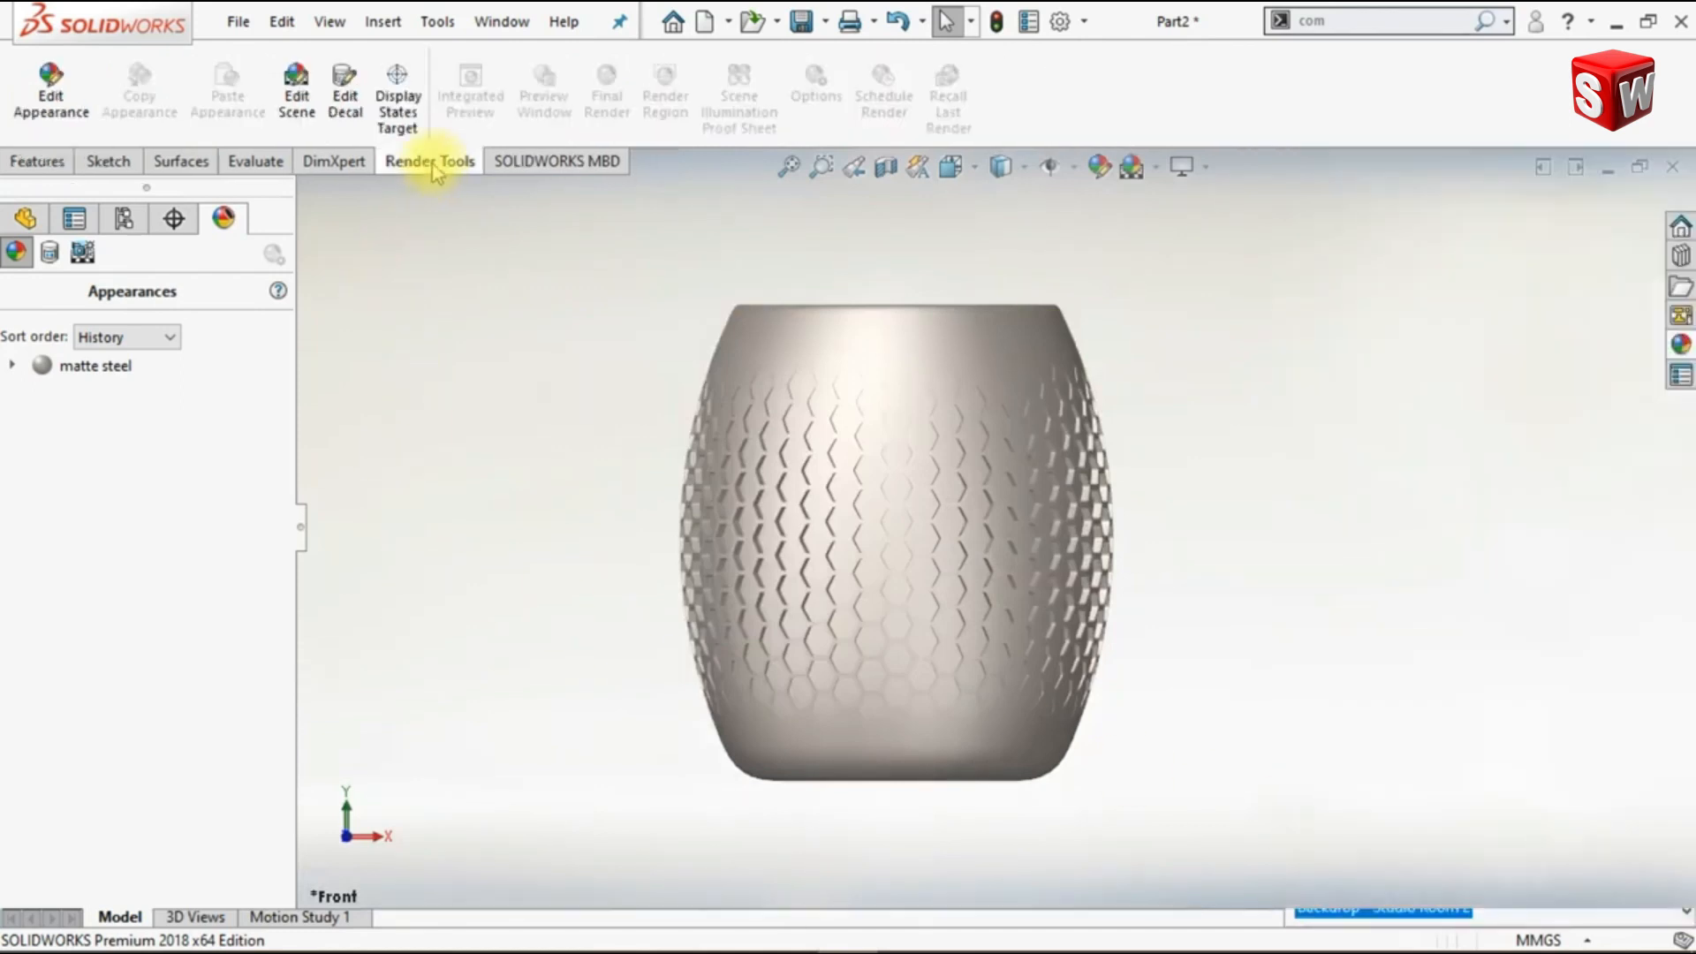
left_click(306, 122)
left_click(124, 499)
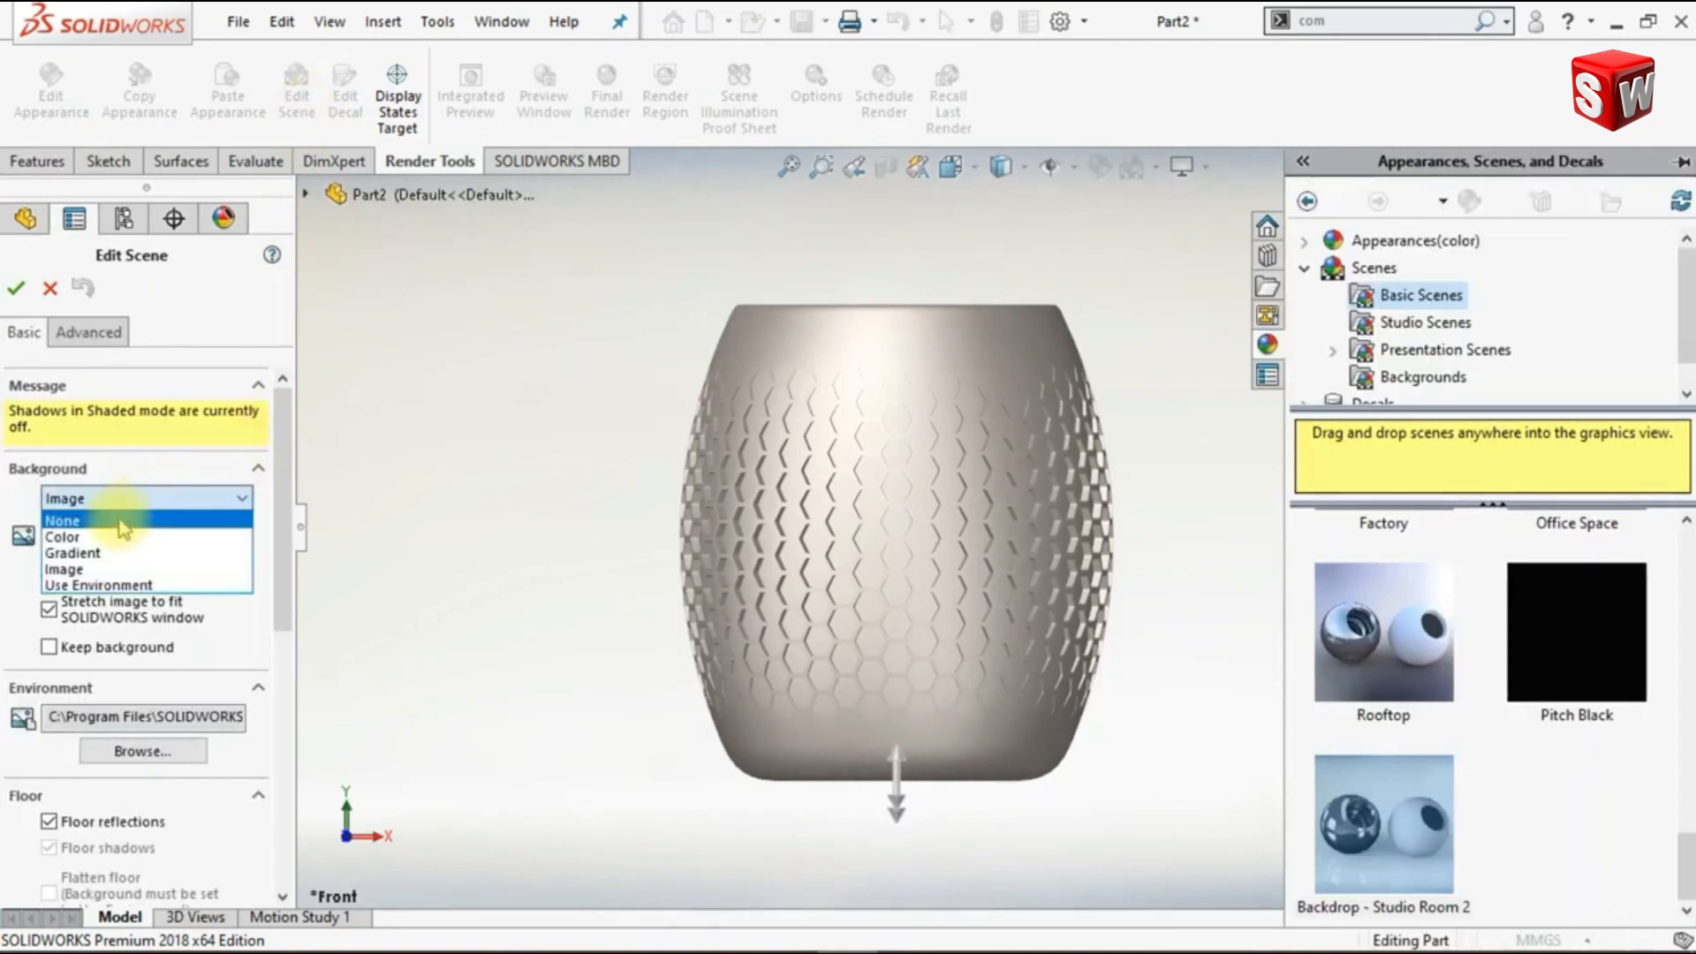
left_click(112, 523)
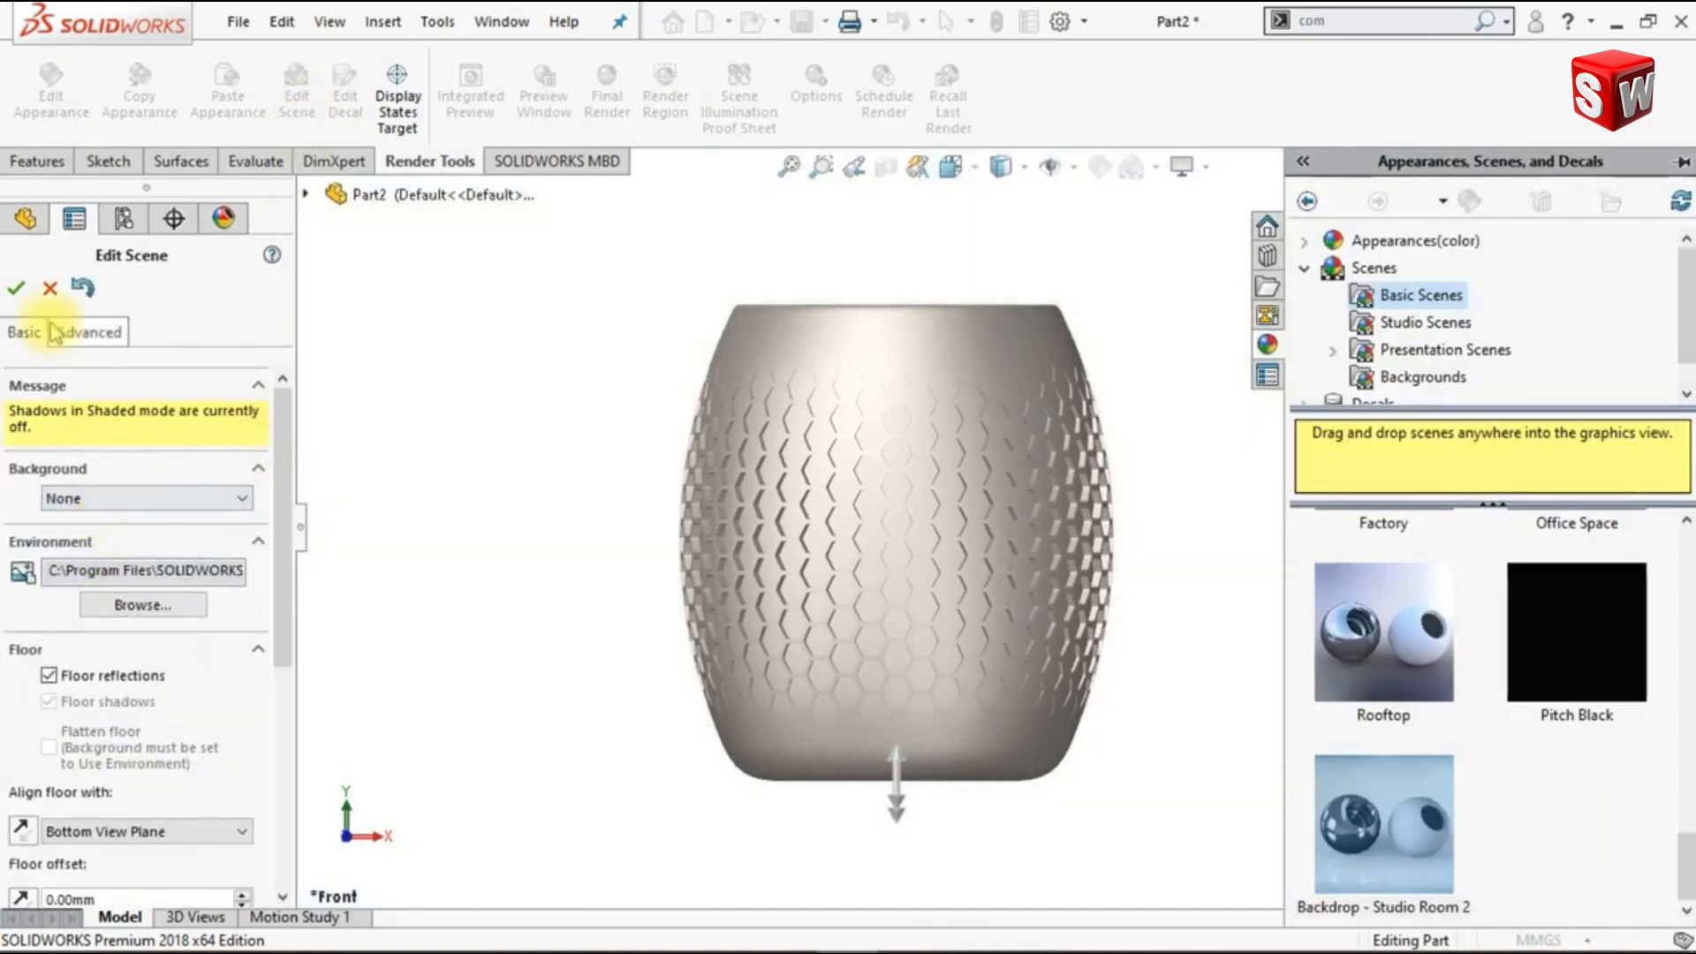
left_click(16, 288)
left_click(451, 467)
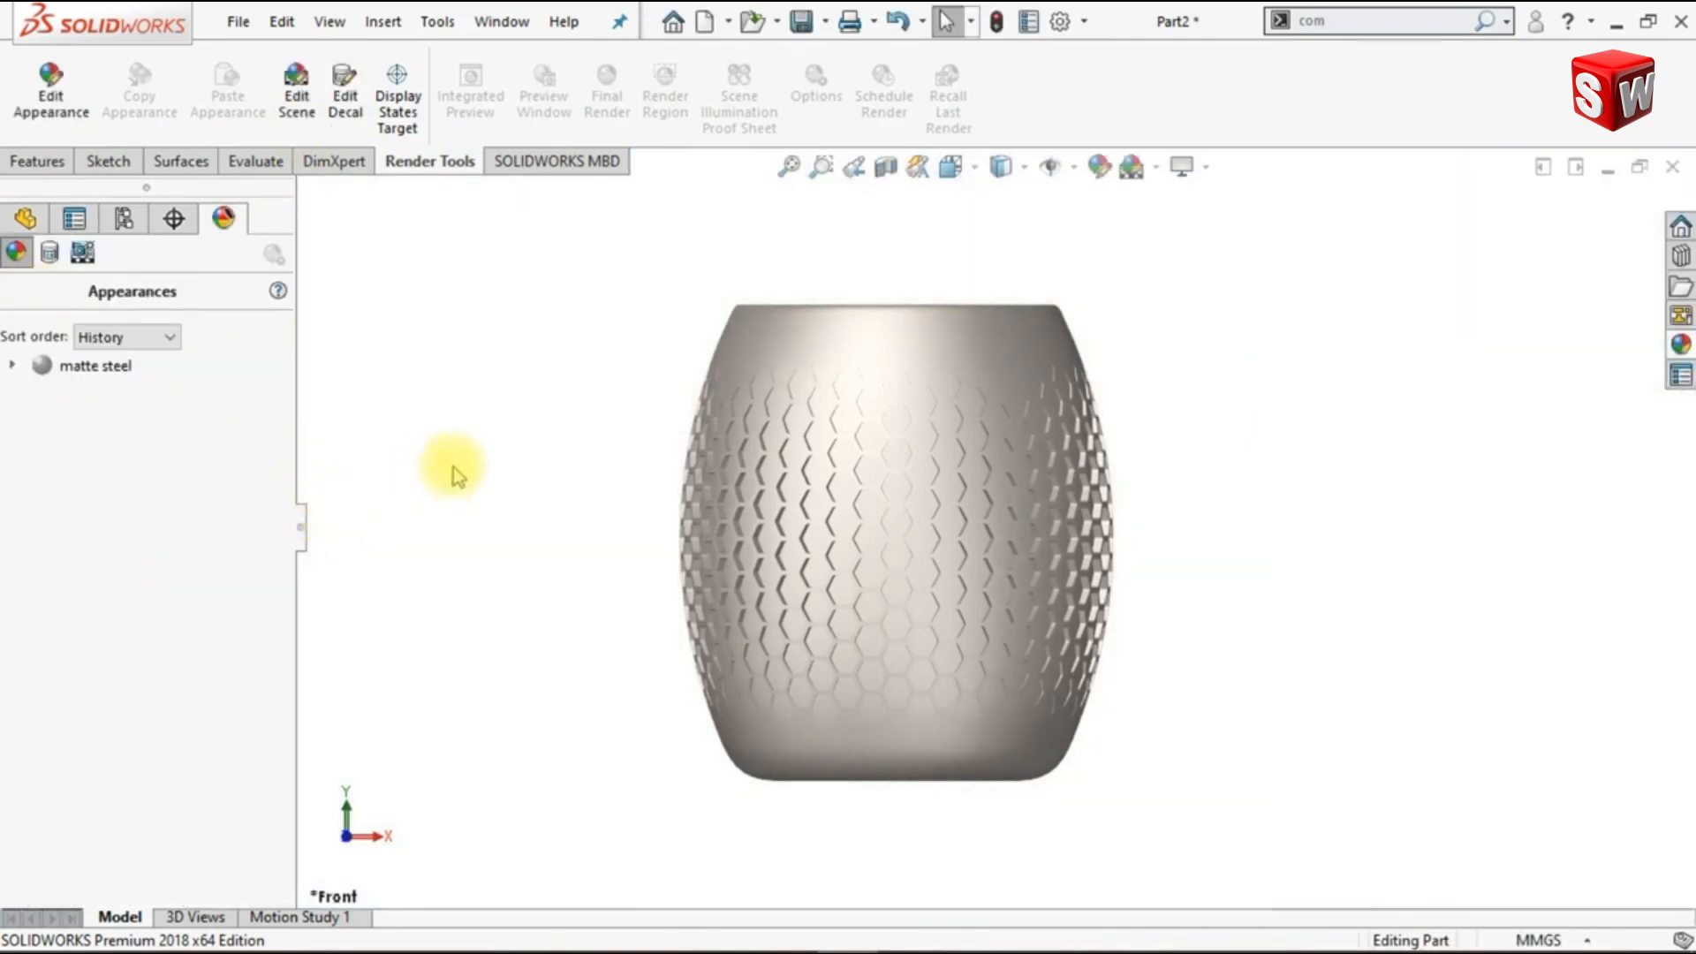
- Edit the matte steel appearance's illumination, reducing the specular spread to about 0.21 and slightly raising the reflection amount
right_click(63, 373)
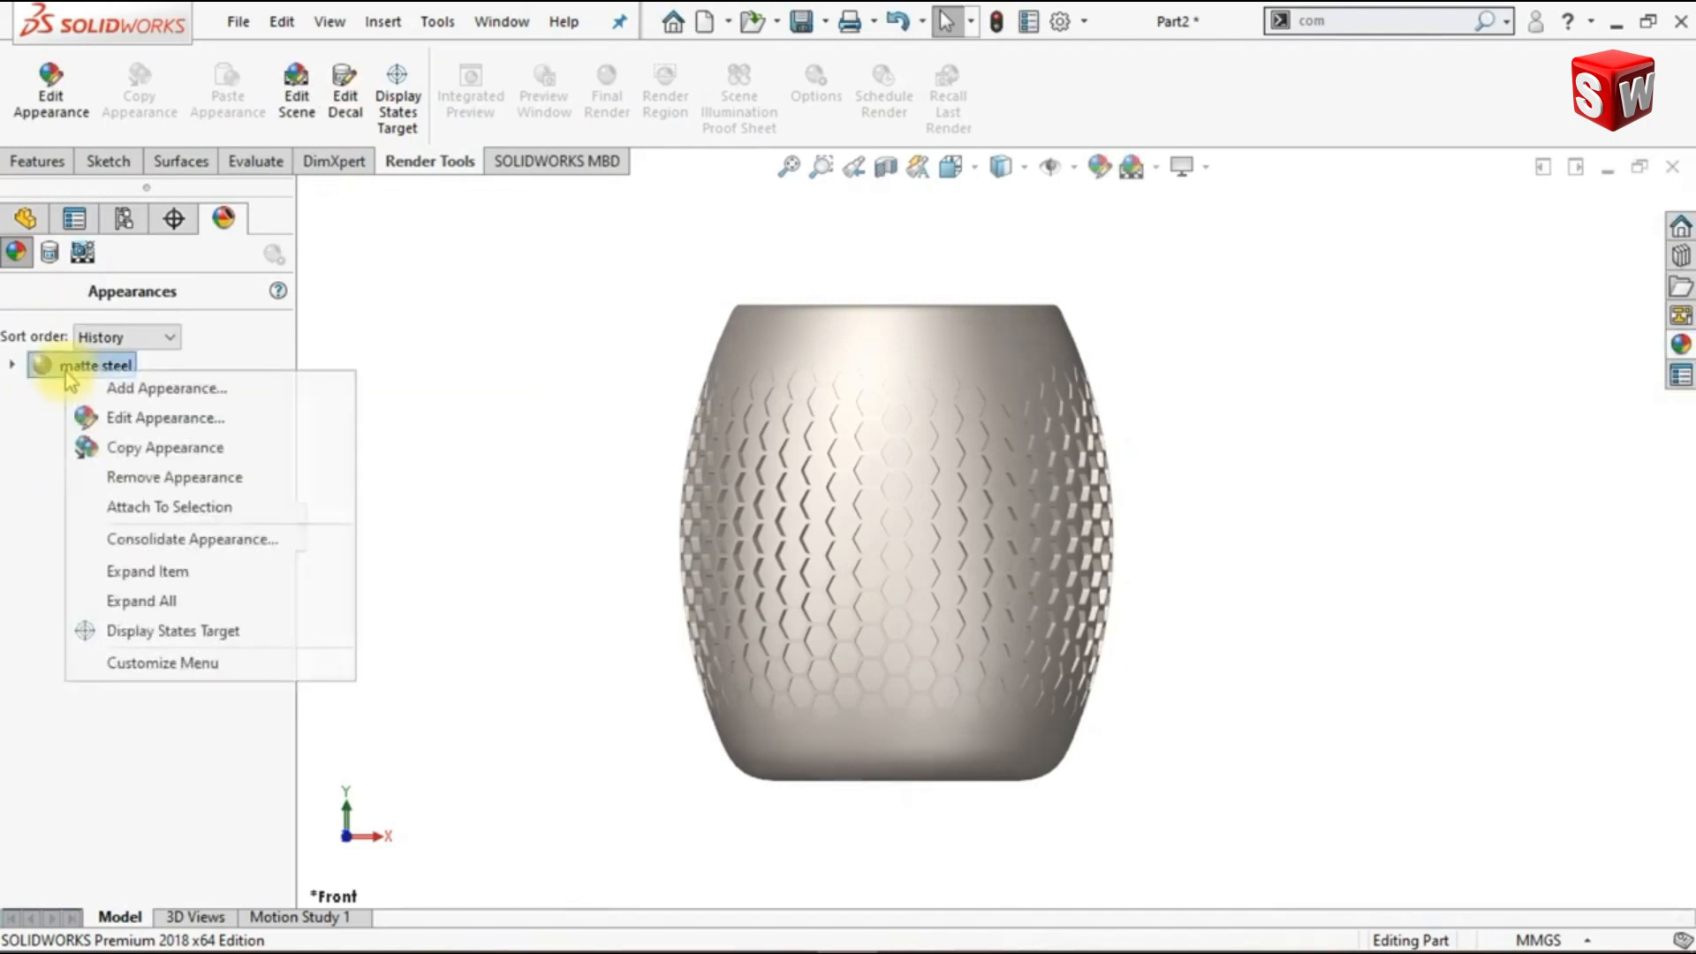
left_click(120, 419)
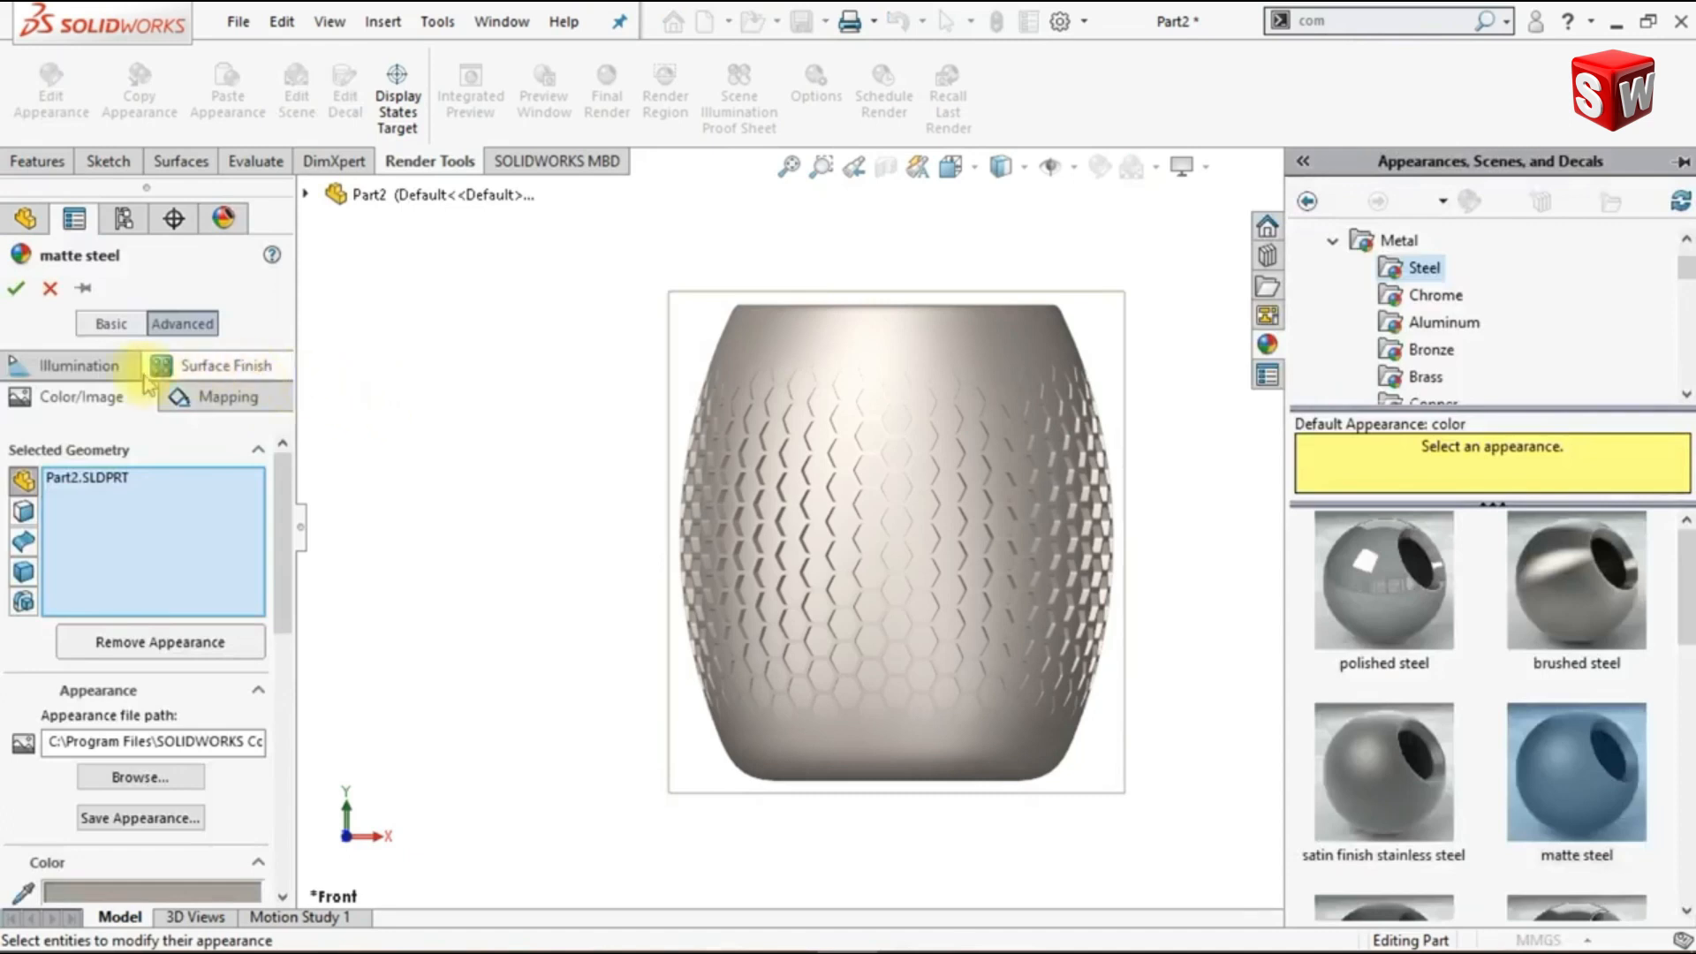
left_click(88, 365)
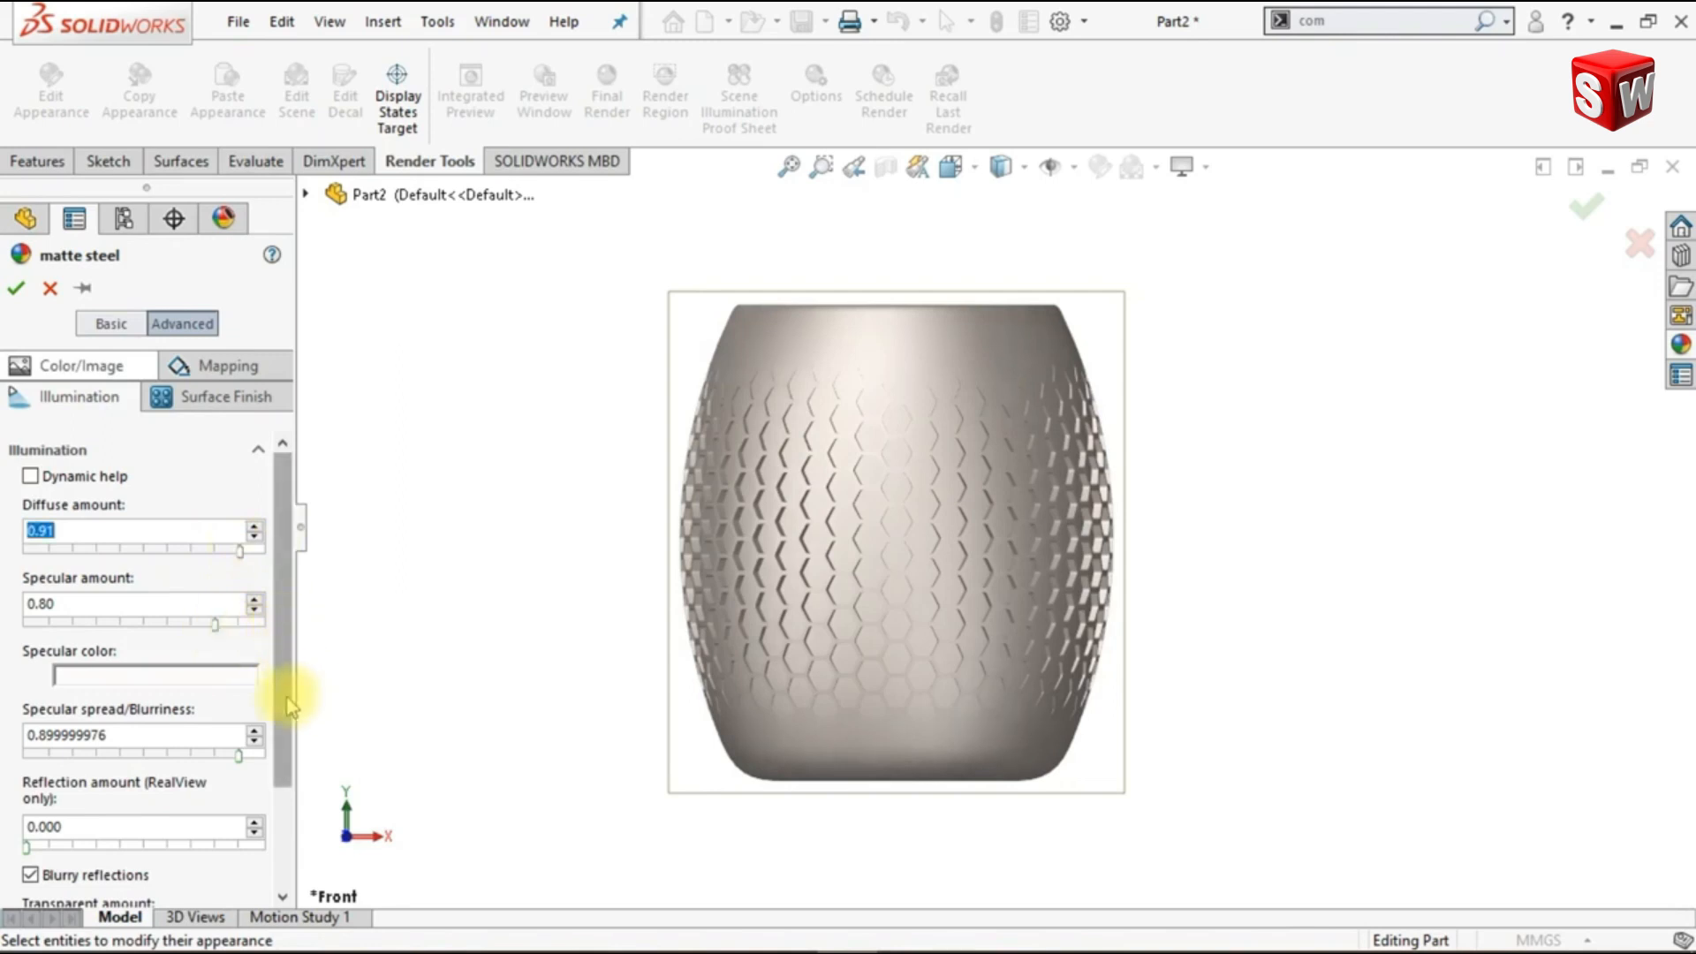
scroll(250, 707, "down", 3)
left_click_drag(90, 641, 75, 641)
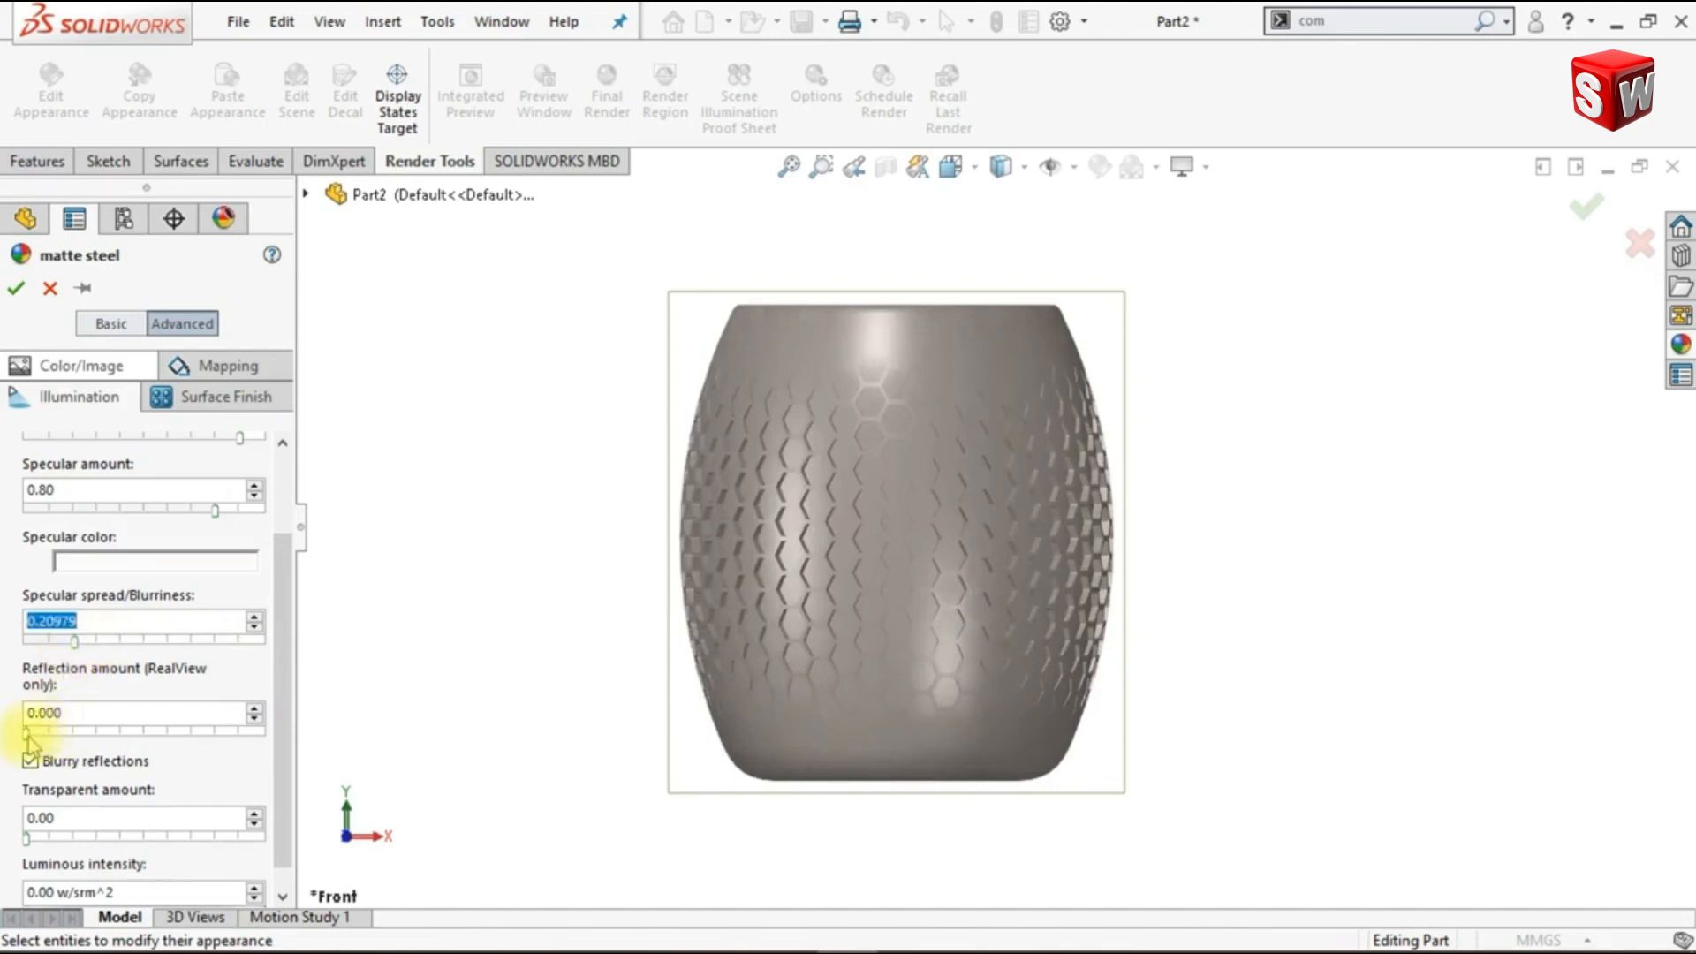
left_click_drag(46, 733, 50, 733)
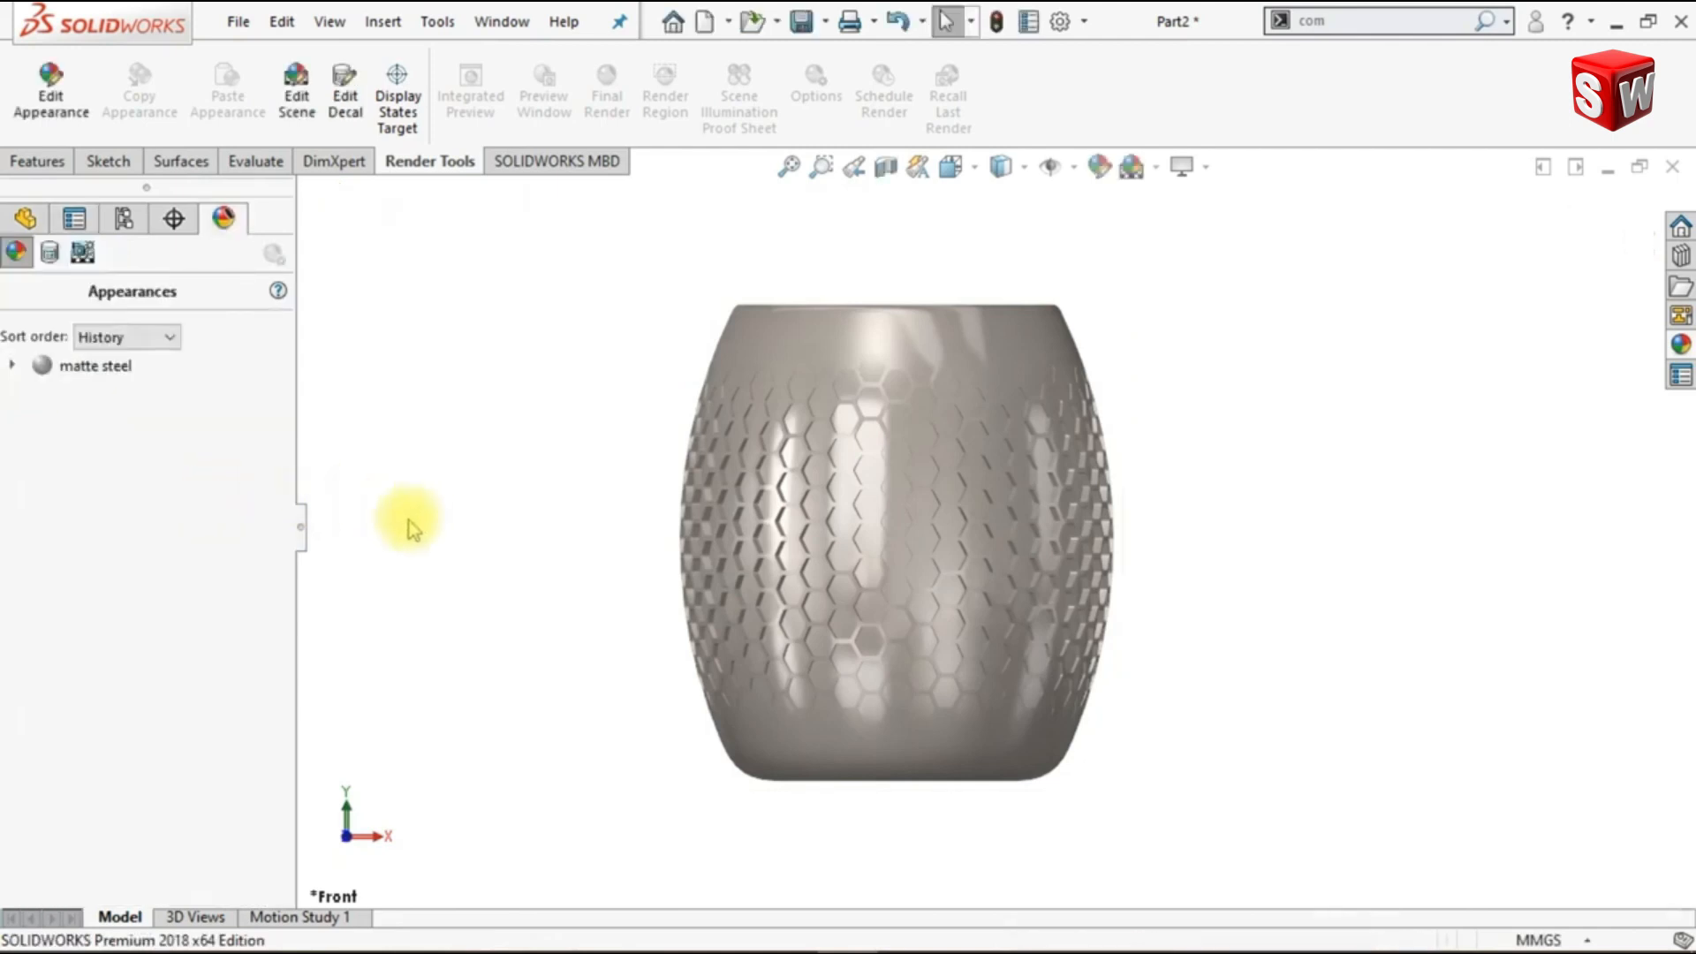
- Collapse the appearances side pane and show the vase from the right
left_click(302, 529)
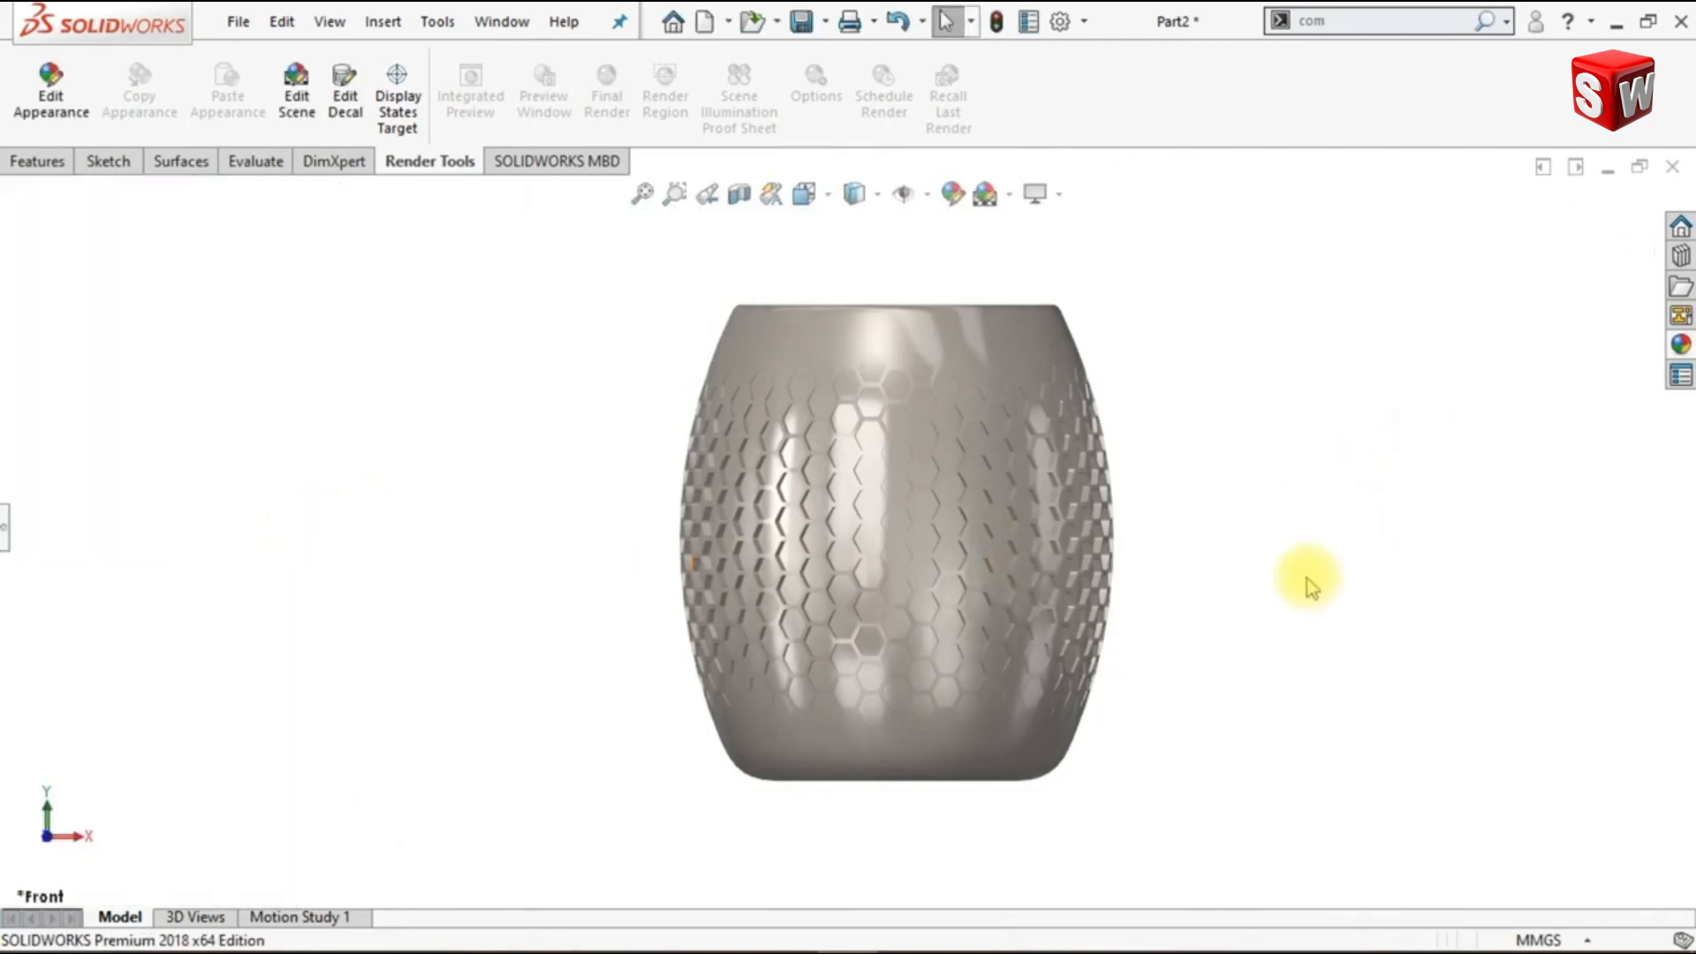
key("shift+z")
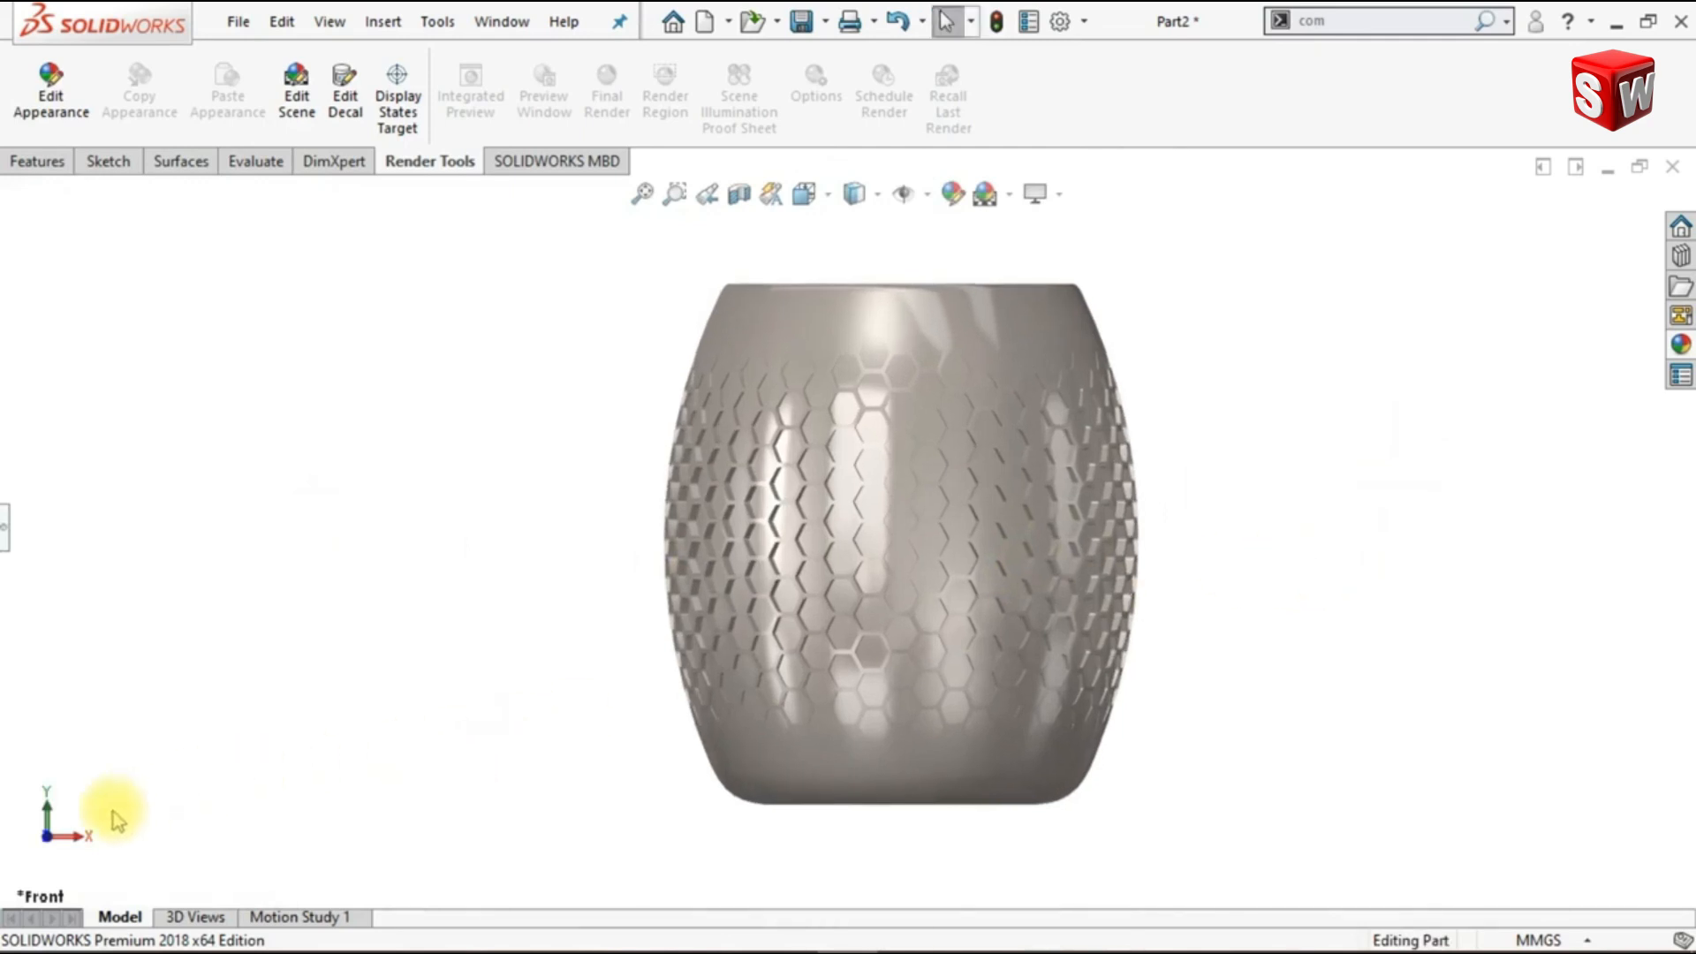
left_click(74, 835)
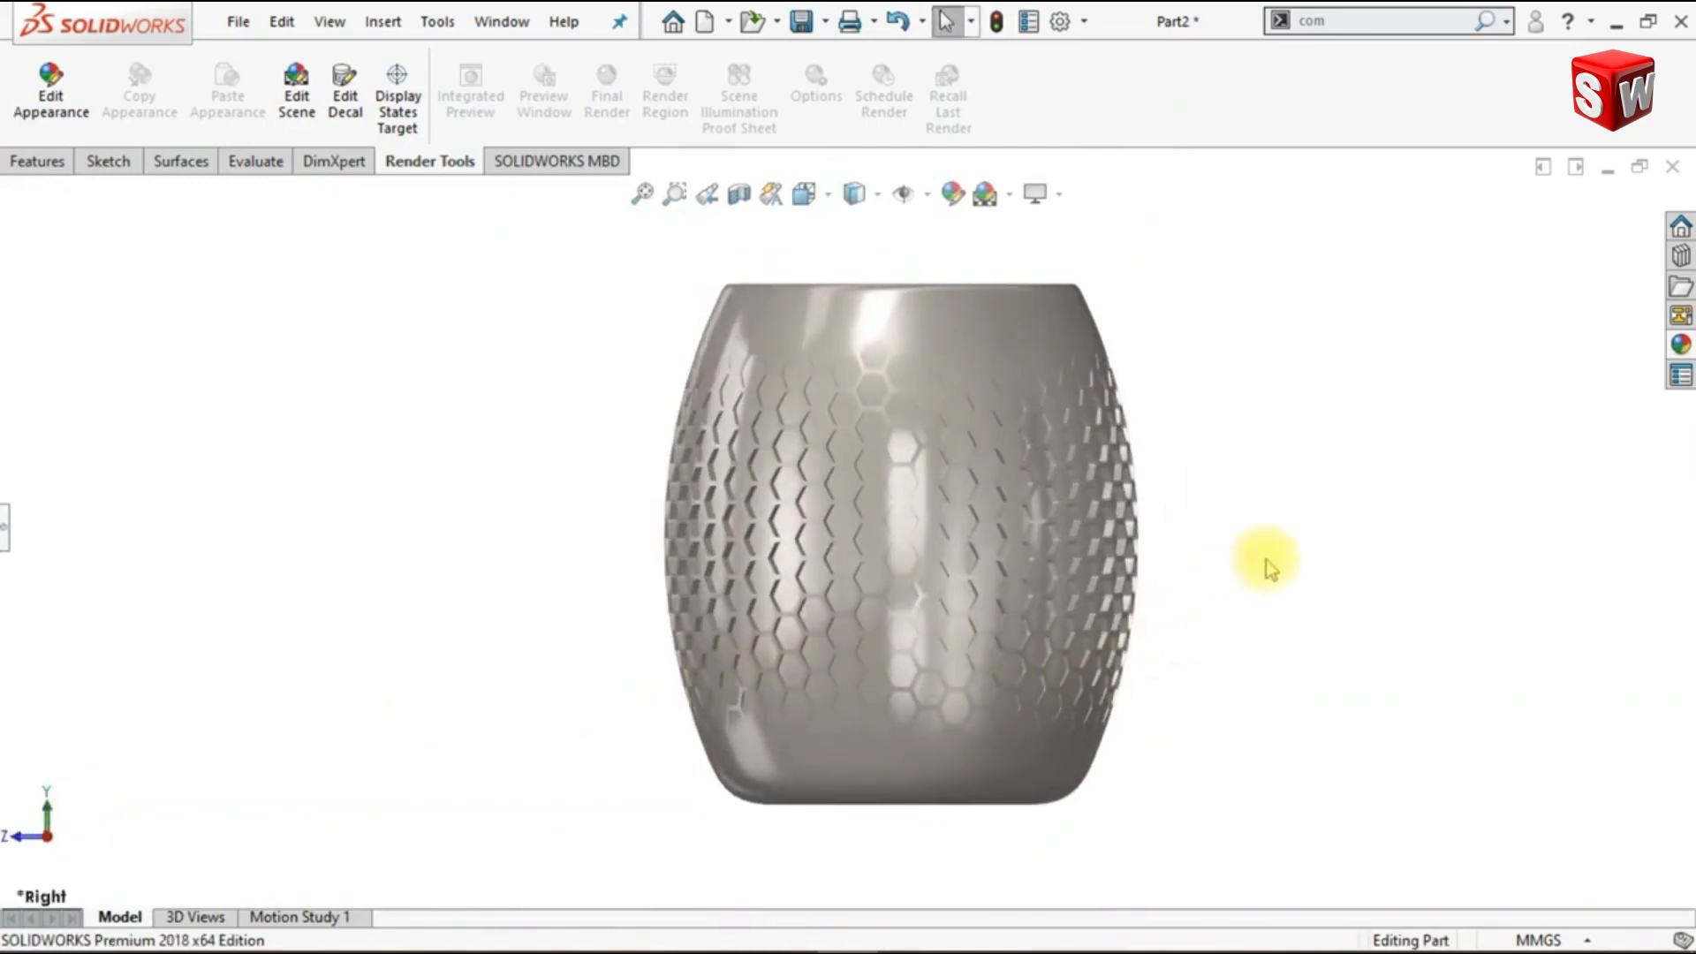
key("shift+z")
- Turn on perspective, shadows in shaded mode and ambient occlusion for the vase display
left_click(1060, 200)
left_click(1077, 315)
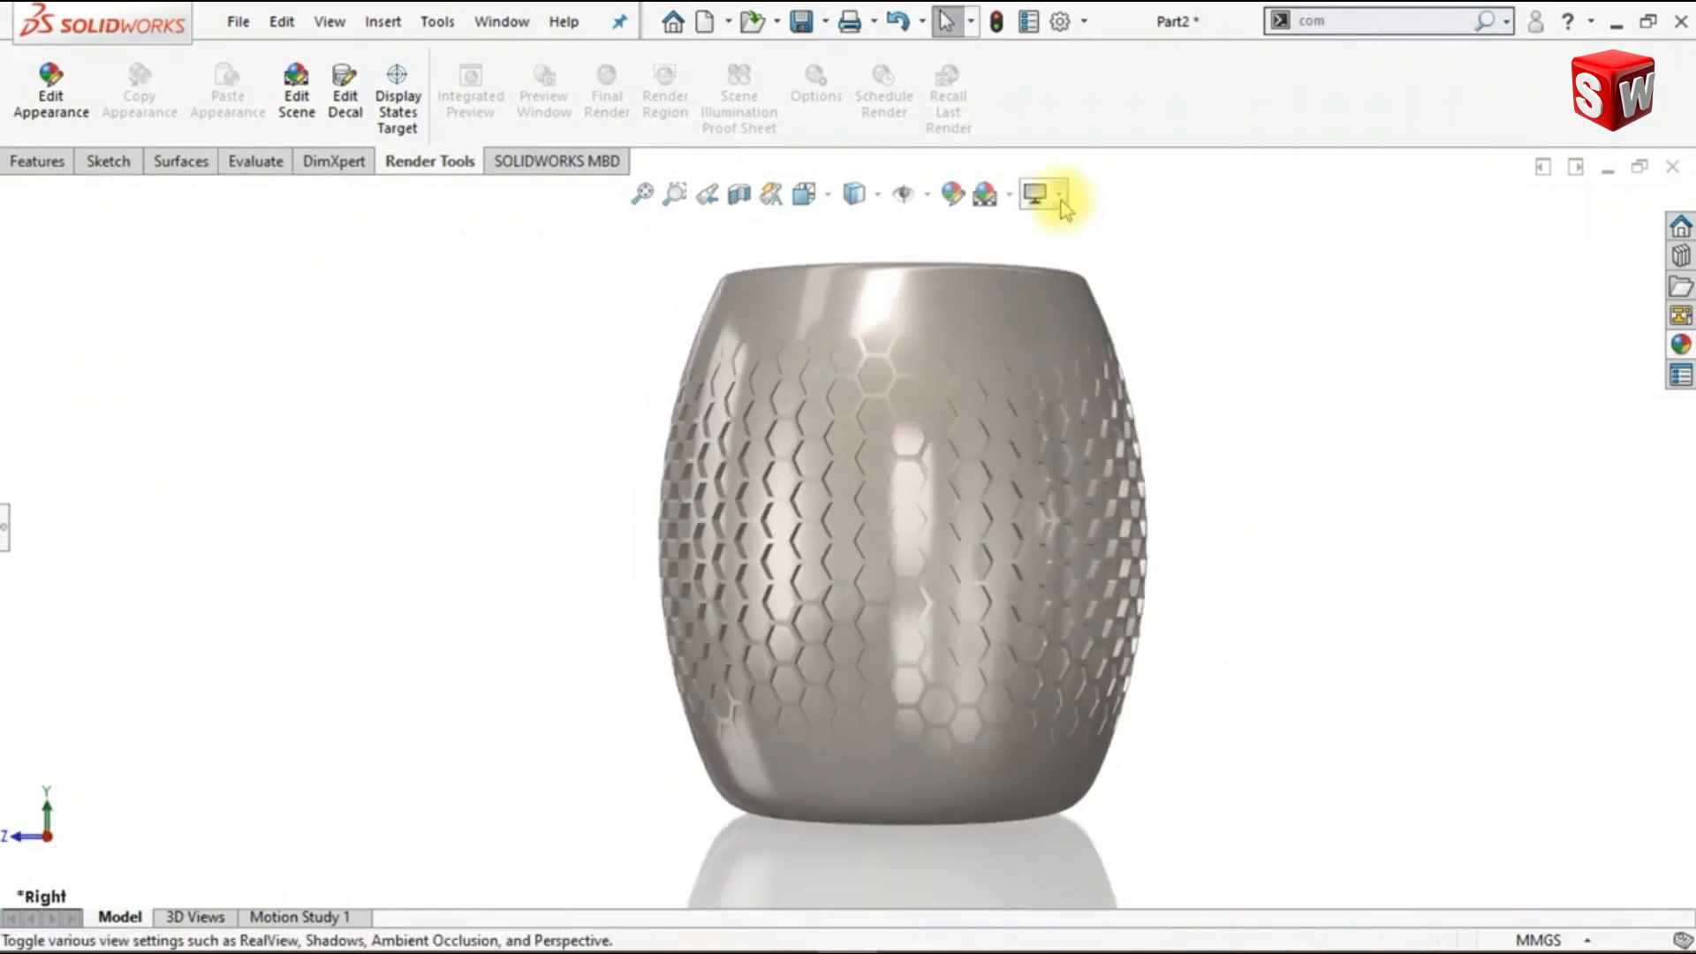
left_click(1061, 200)
left_click(1098, 259)
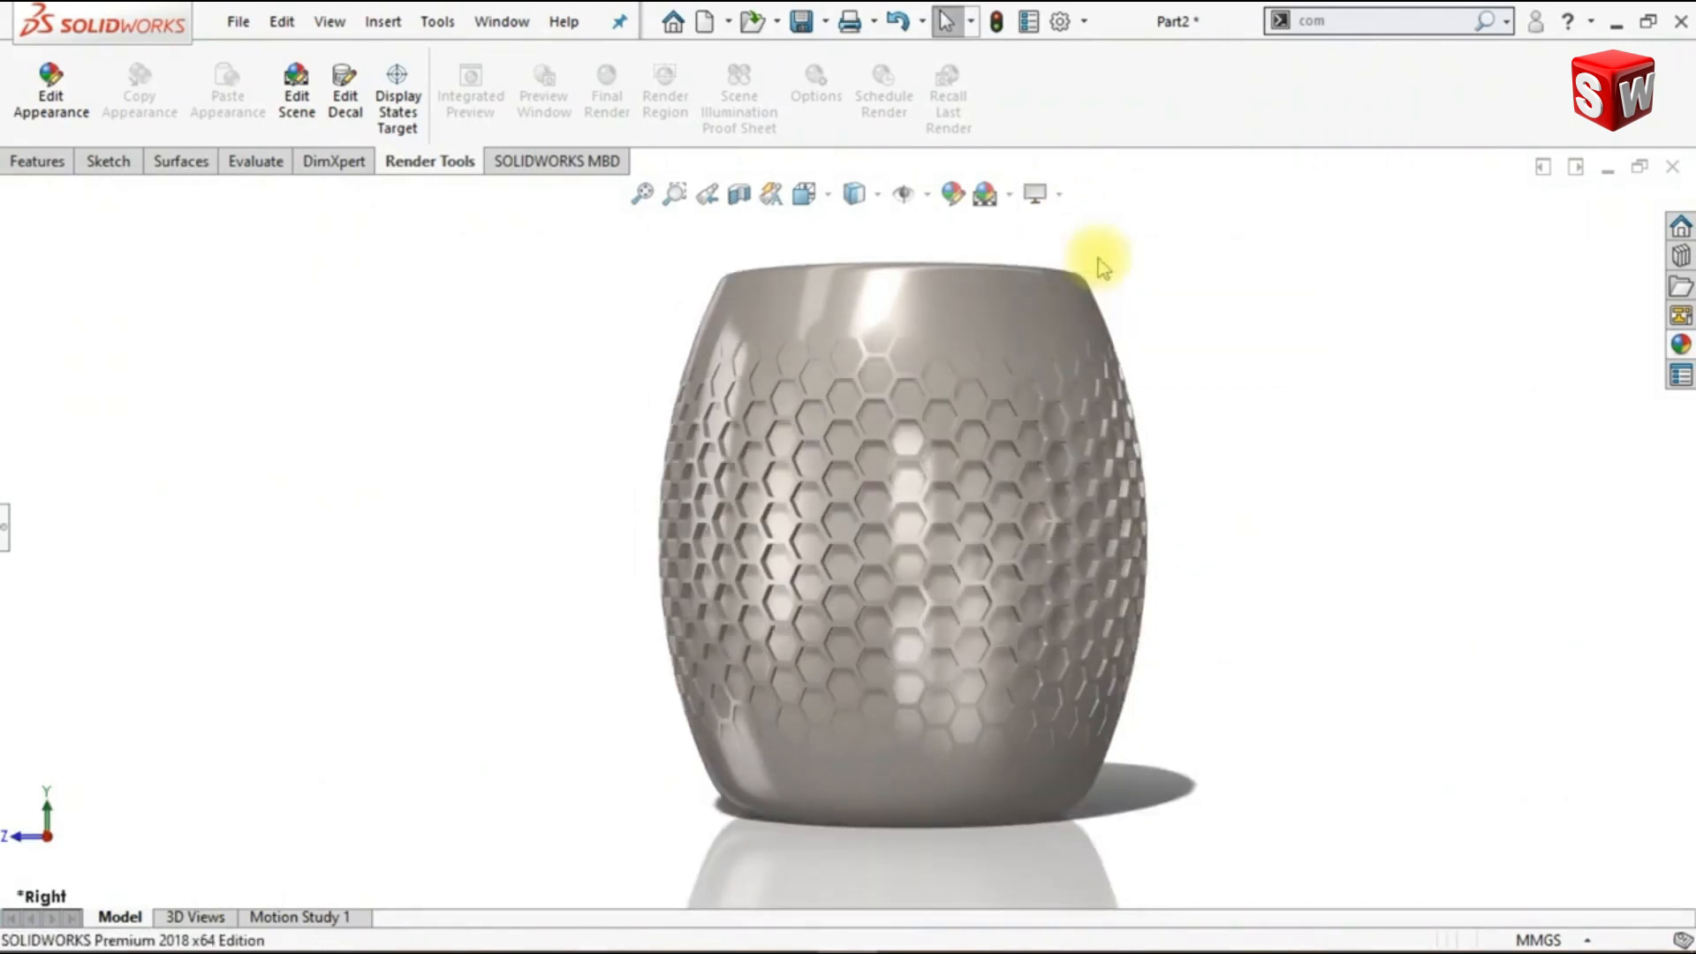
left_click(1051, 194)
left_click(1082, 285)
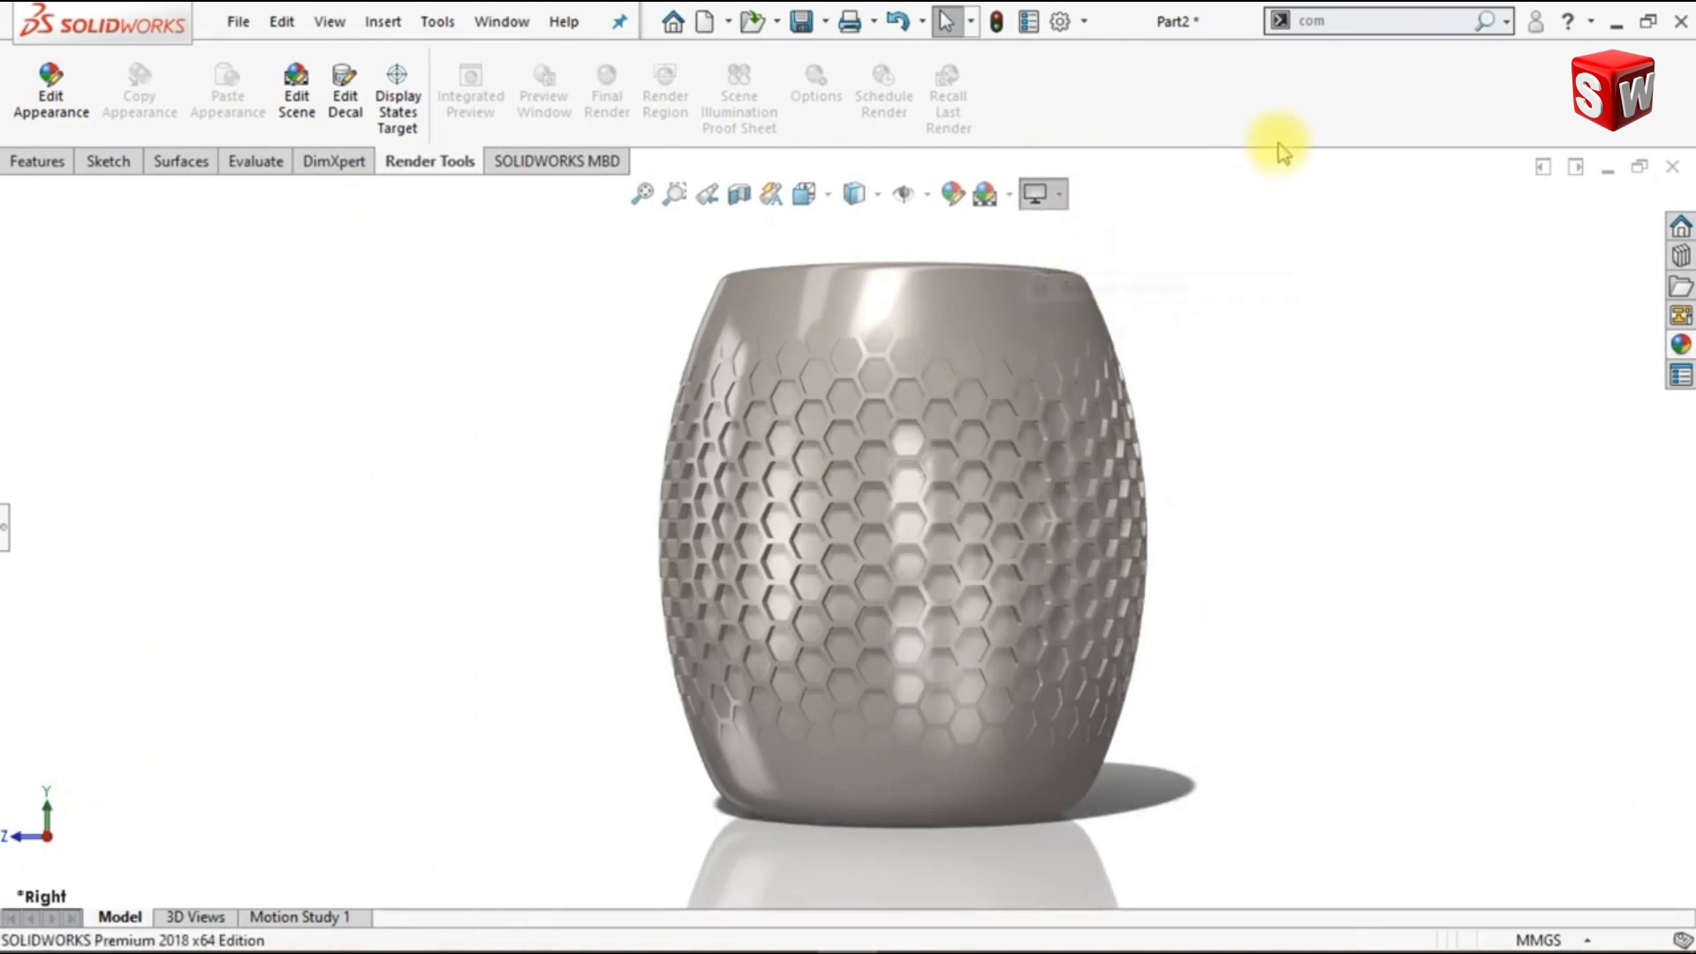
- Hide the heads-up view toolbar so the graphics area shows the vase without it
right_click(1323, 115)
left_click(1409, 694)
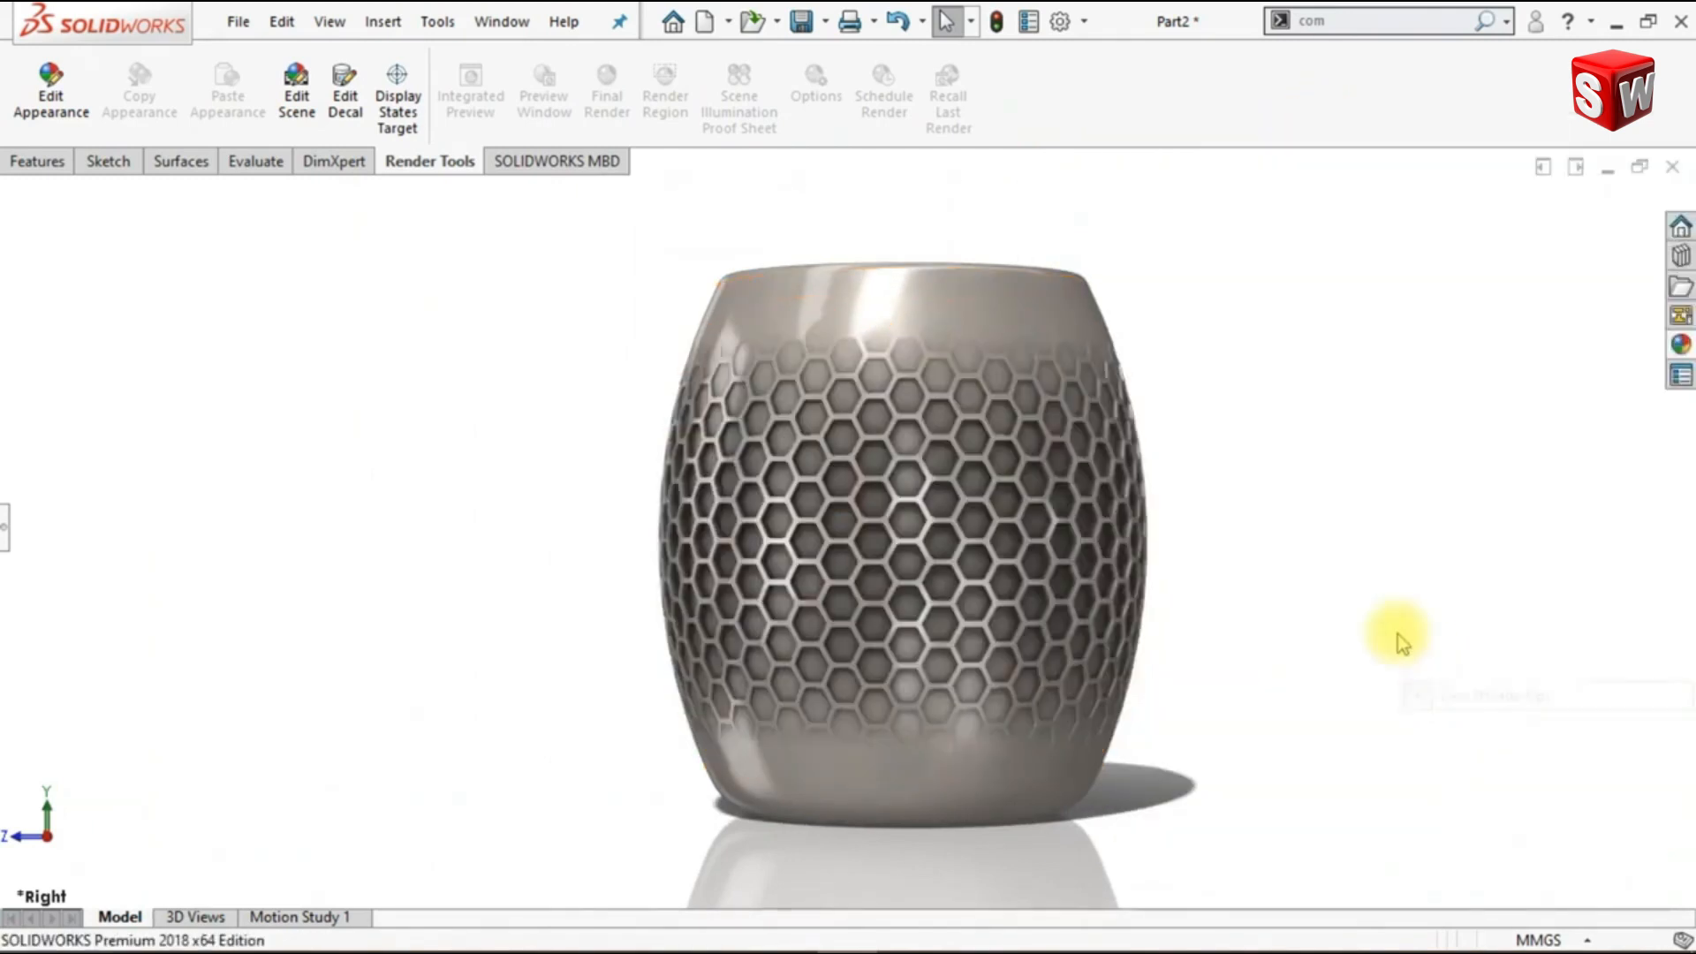
middle_click_drag(1326, 556, 1318, 519, "shift")
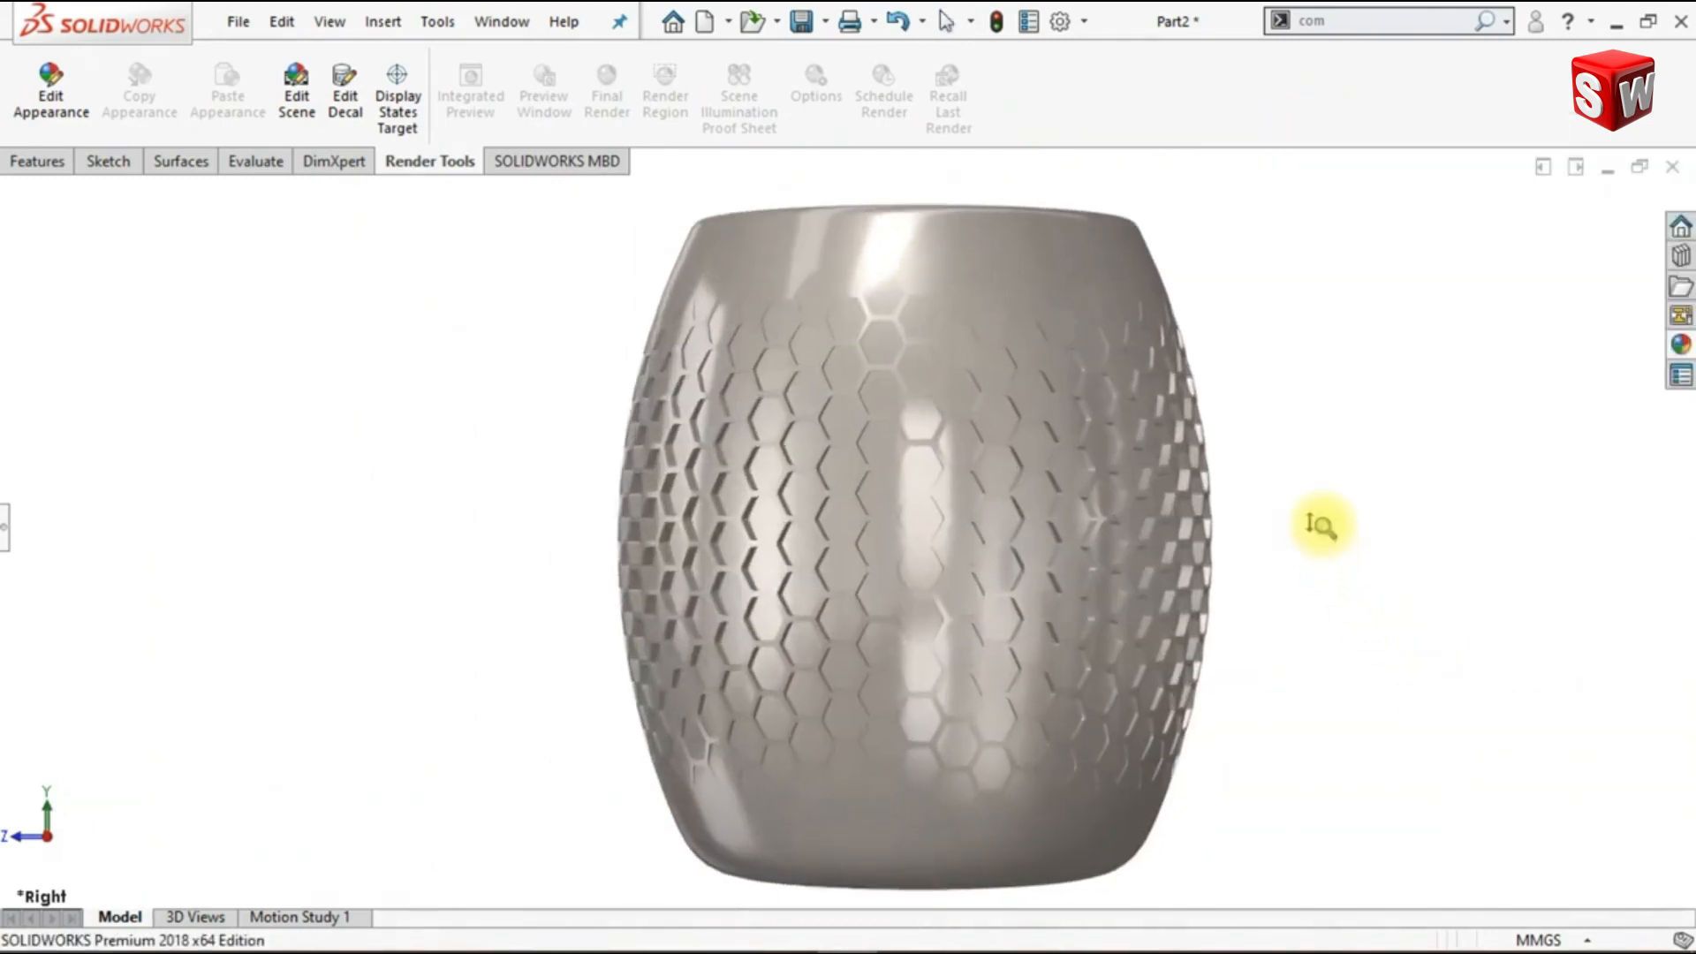
middle_click_drag(1409, 557, 1324, 532, "ctrl")
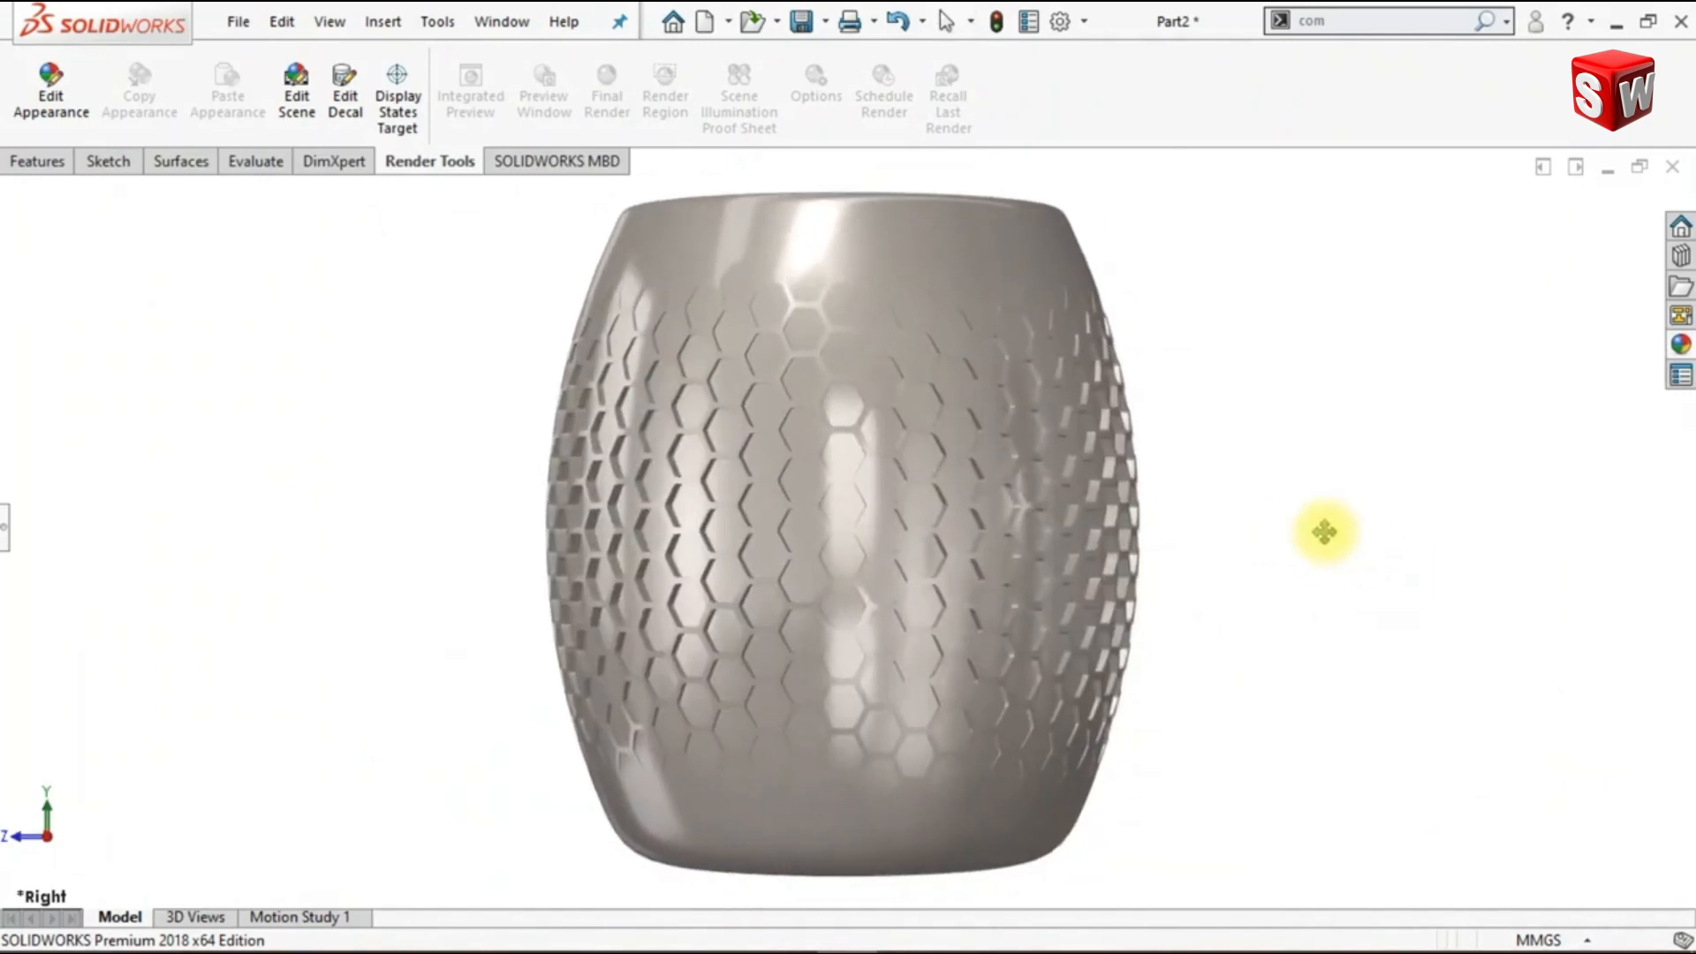